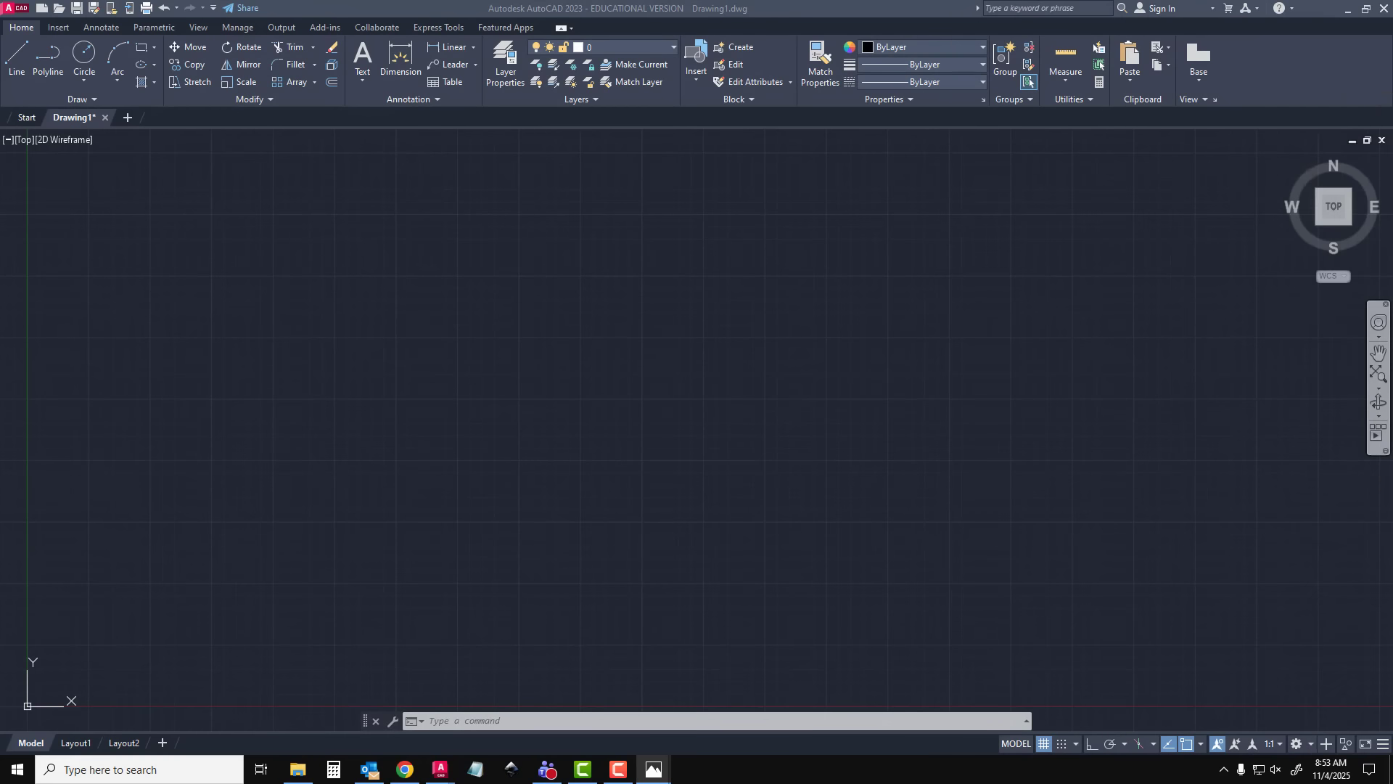
Examine the metric dimensions in the clamp reference image
{"action": "left_click_drag", "start_coordinate": [1392, 101], "coordinate": [595, 45]}
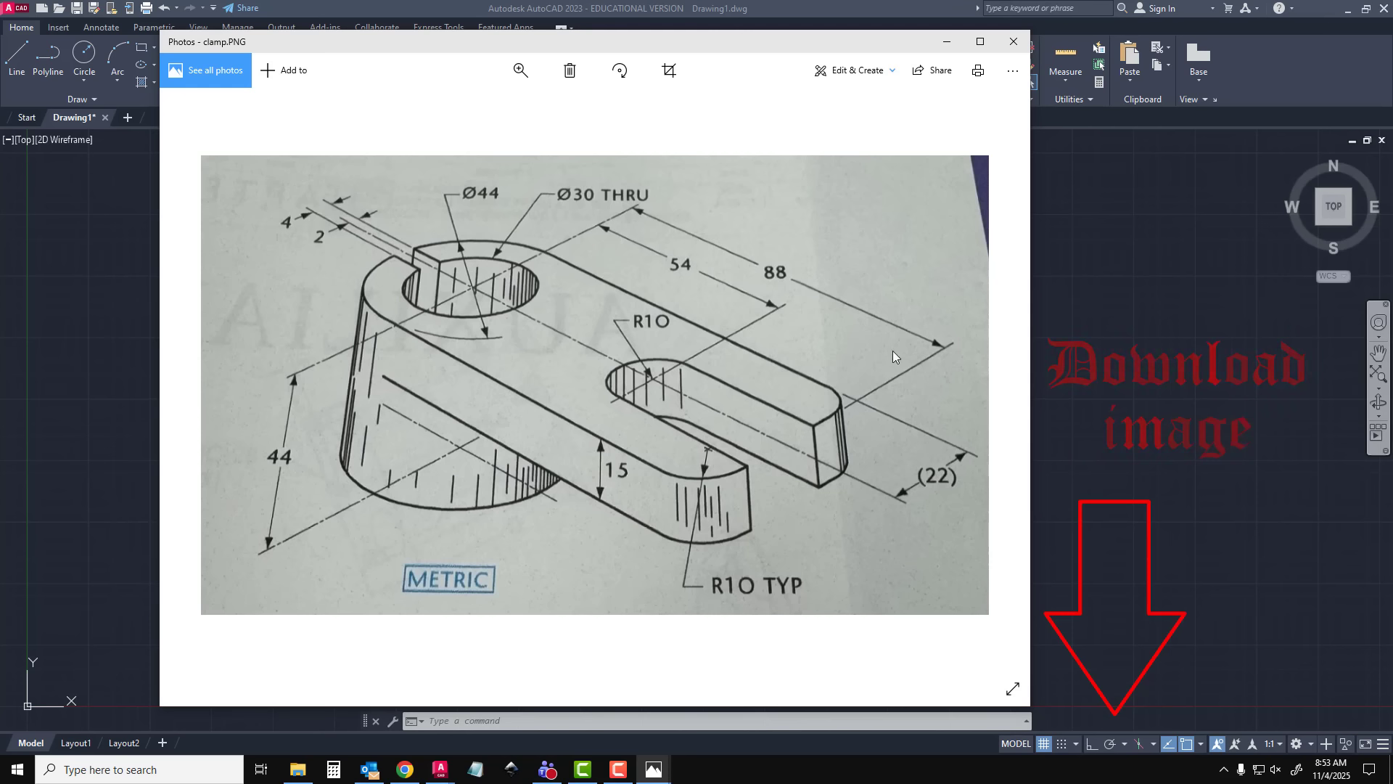
{"action": "left_click_drag", "start_coordinate": [840, 51], "coordinate": [1392, 108]}
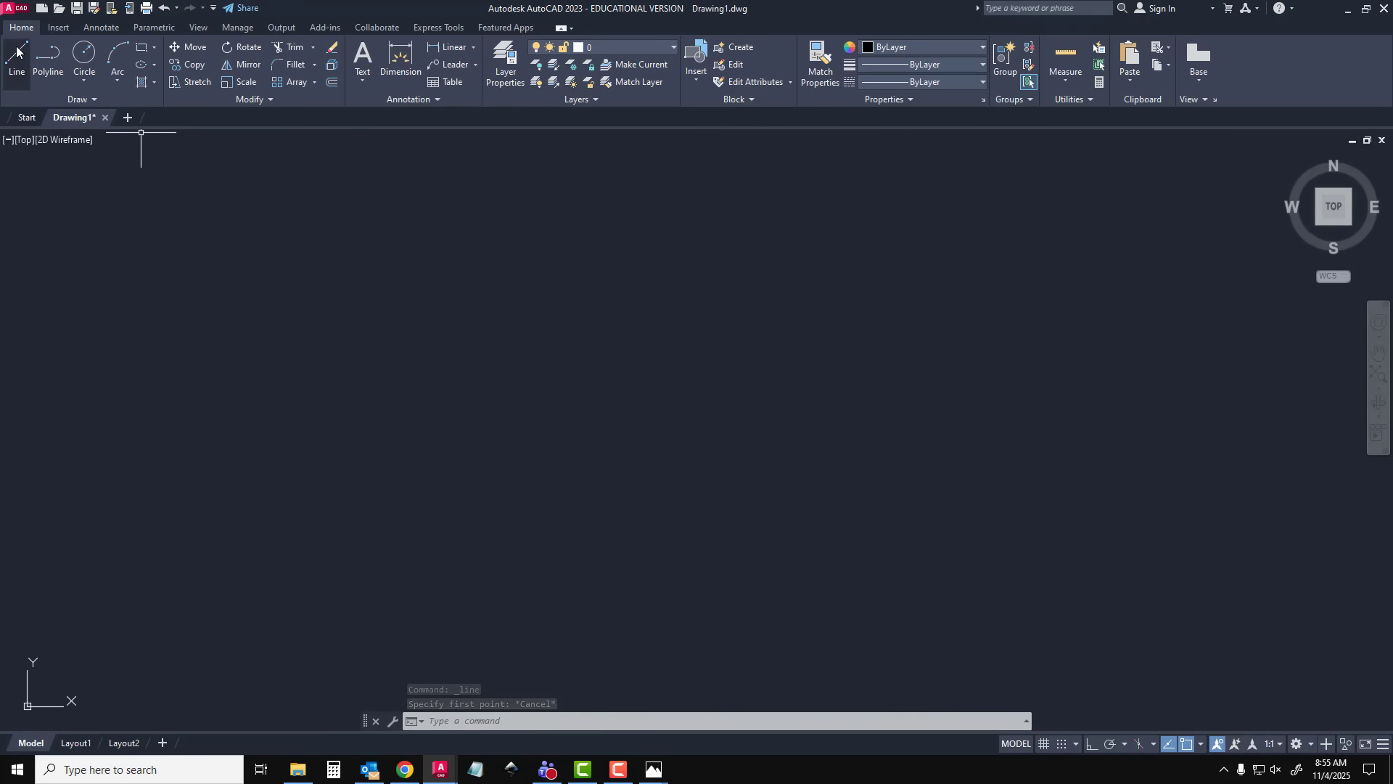
Turn on Ortho mode while trying out a line in model space, and cancel the line
{"action": "left_click", "coordinate": [16, 55]}
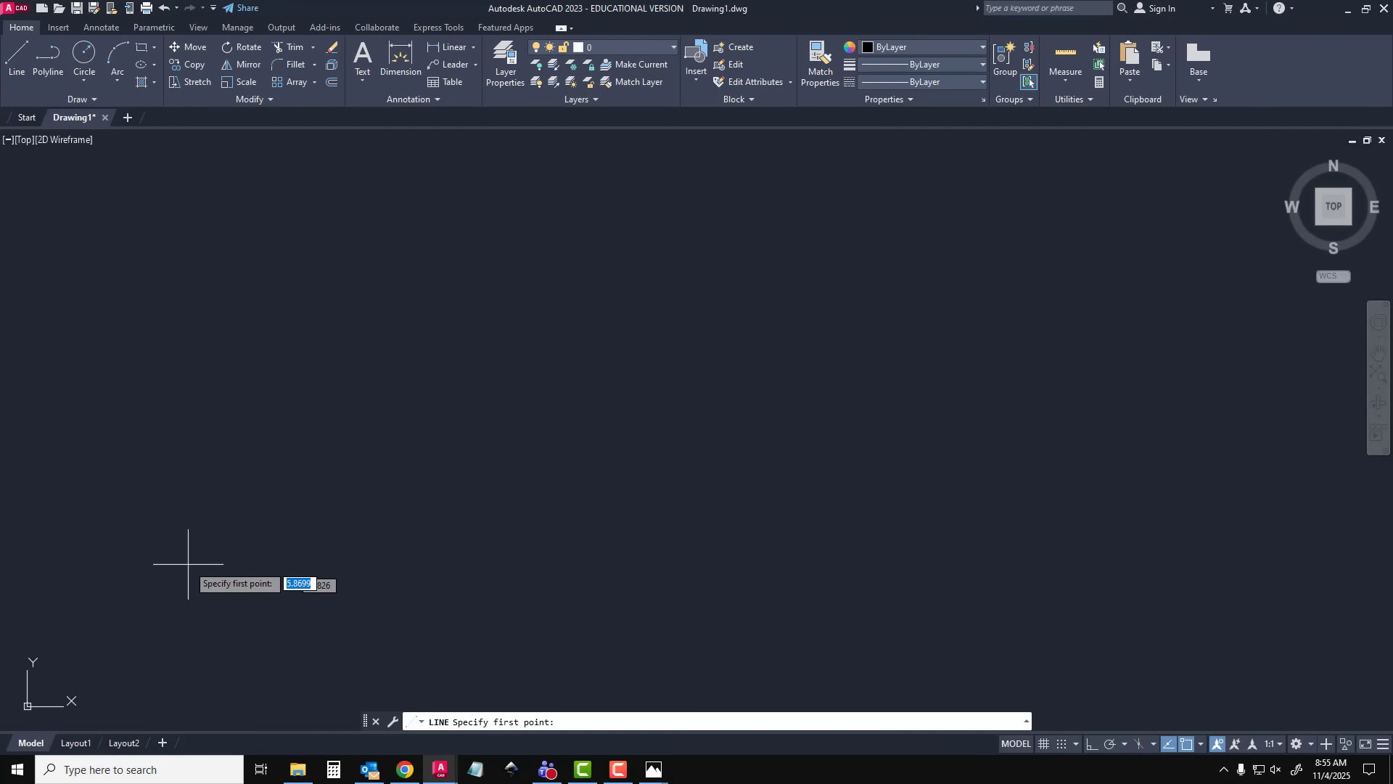
{"action": "left_click", "coordinate": [439, 563]}
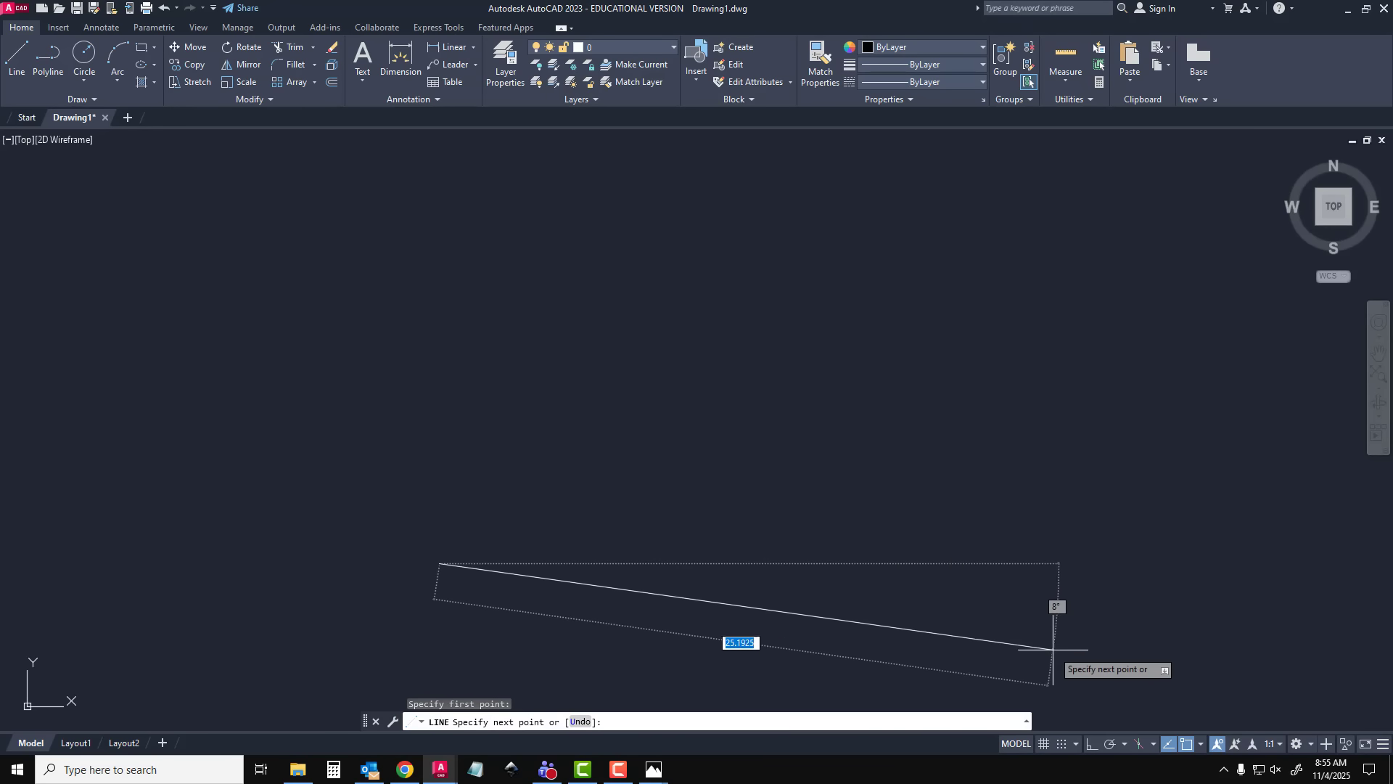
{"action": "left_click", "coordinate": [1091, 743]}
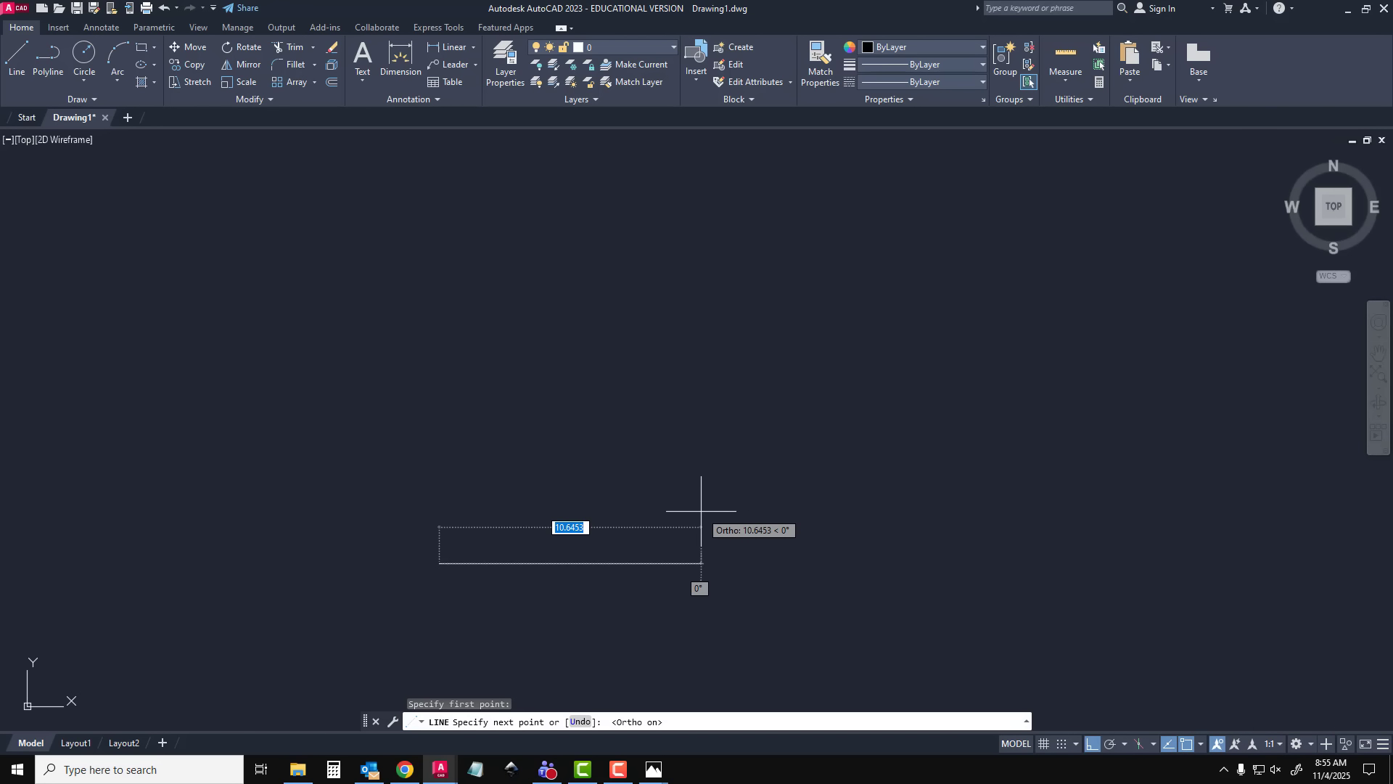
{"action": "key", "text": "Escape"}
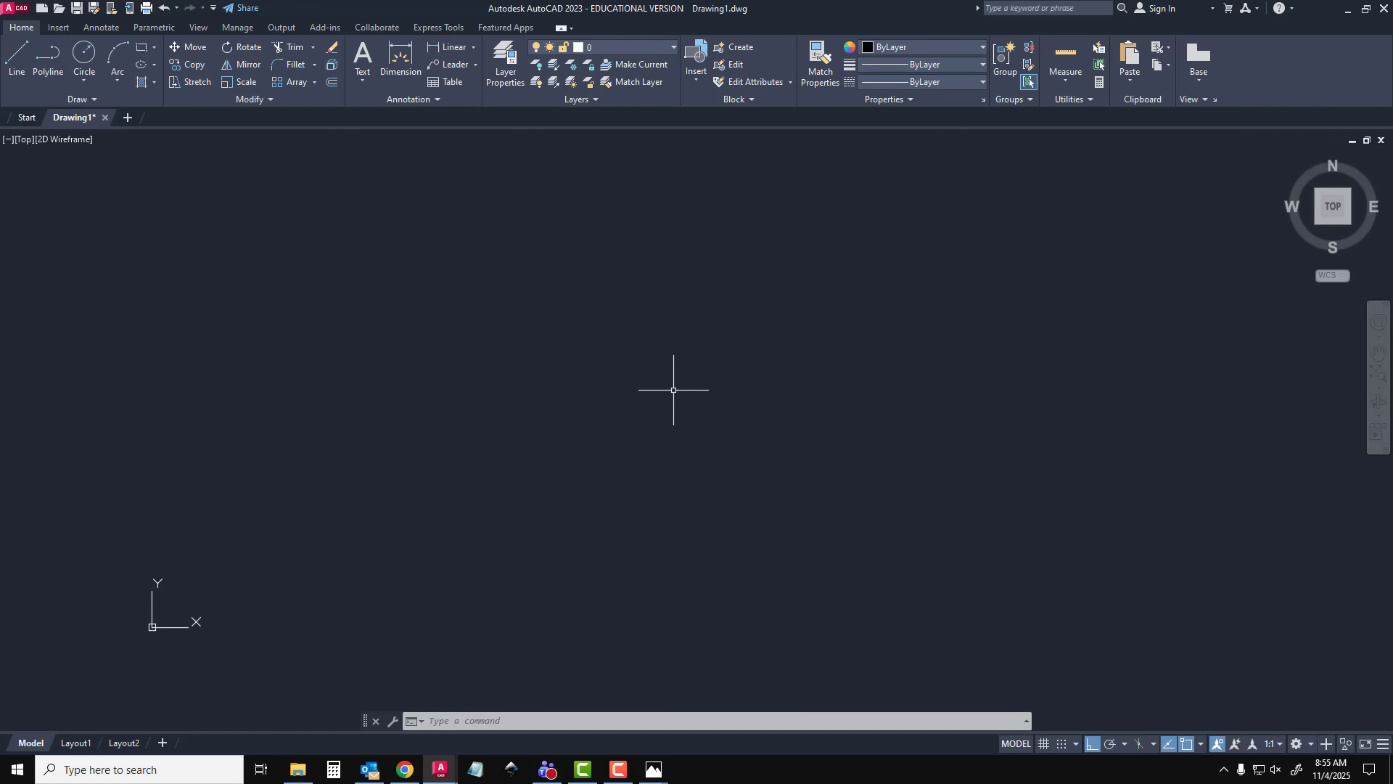
Open Layout1 and delete its default viewport
{"action": "left_click", "coordinate": [77, 743]}
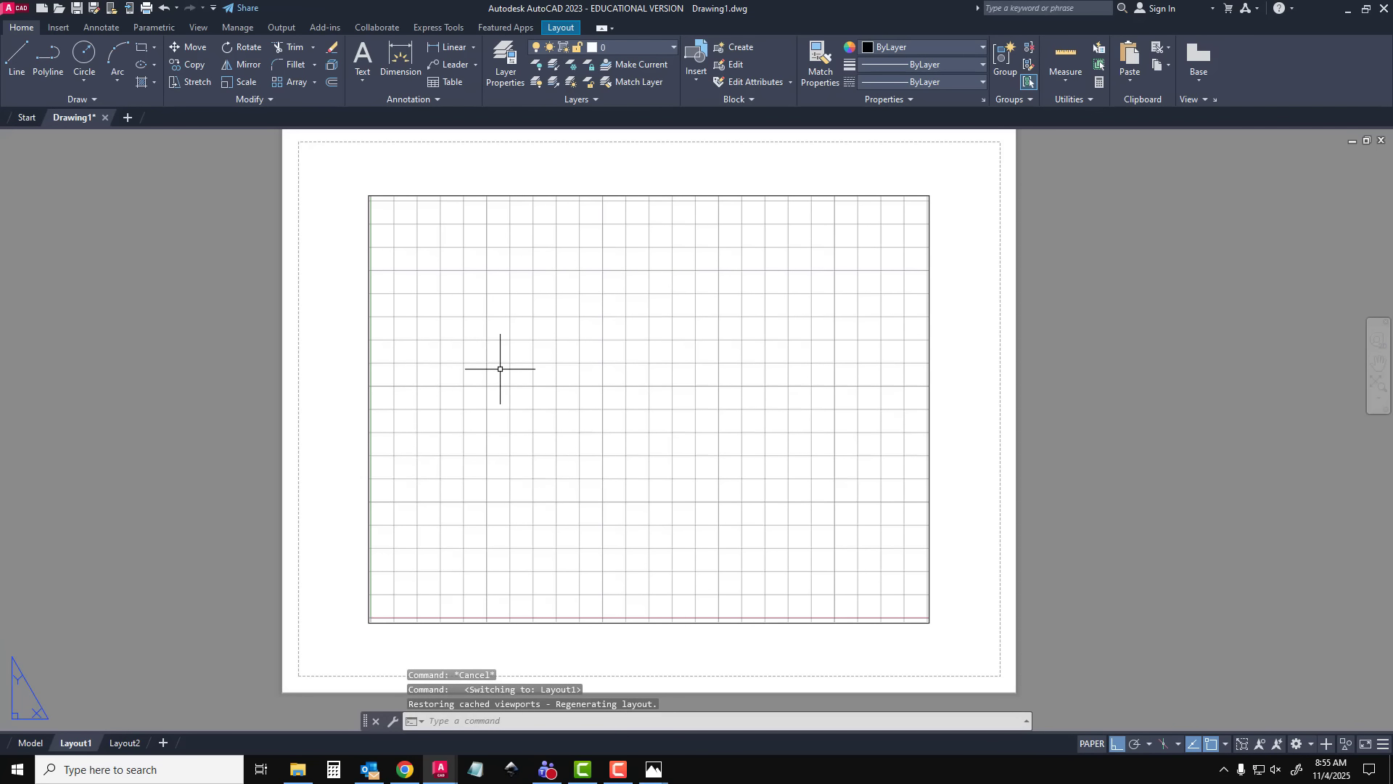
{"action": "left_click", "coordinate": [716, 193]}
{"action": "left_click", "coordinate": [732, 195]}
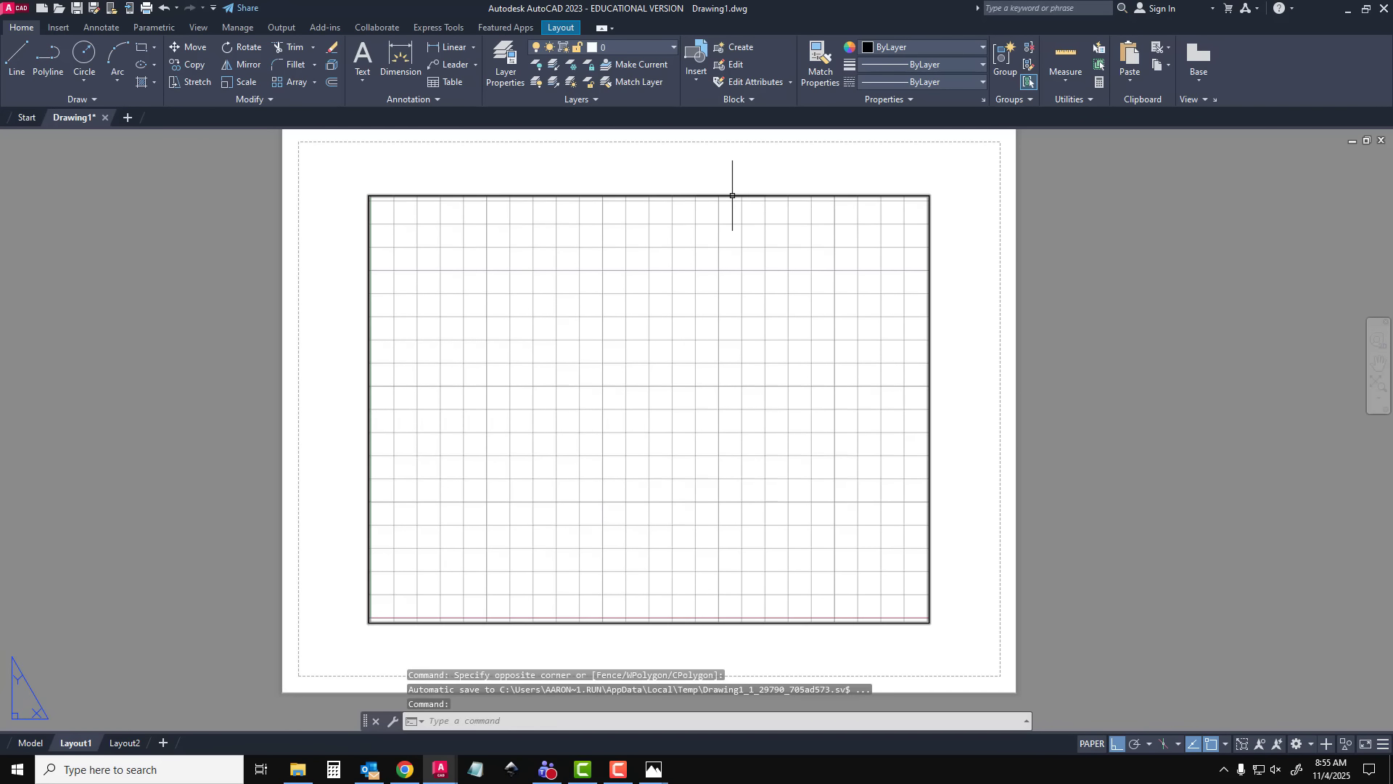
{"action": "left_click", "coordinate": [732, 195]}
{"action": "key", "text": "Delete"}
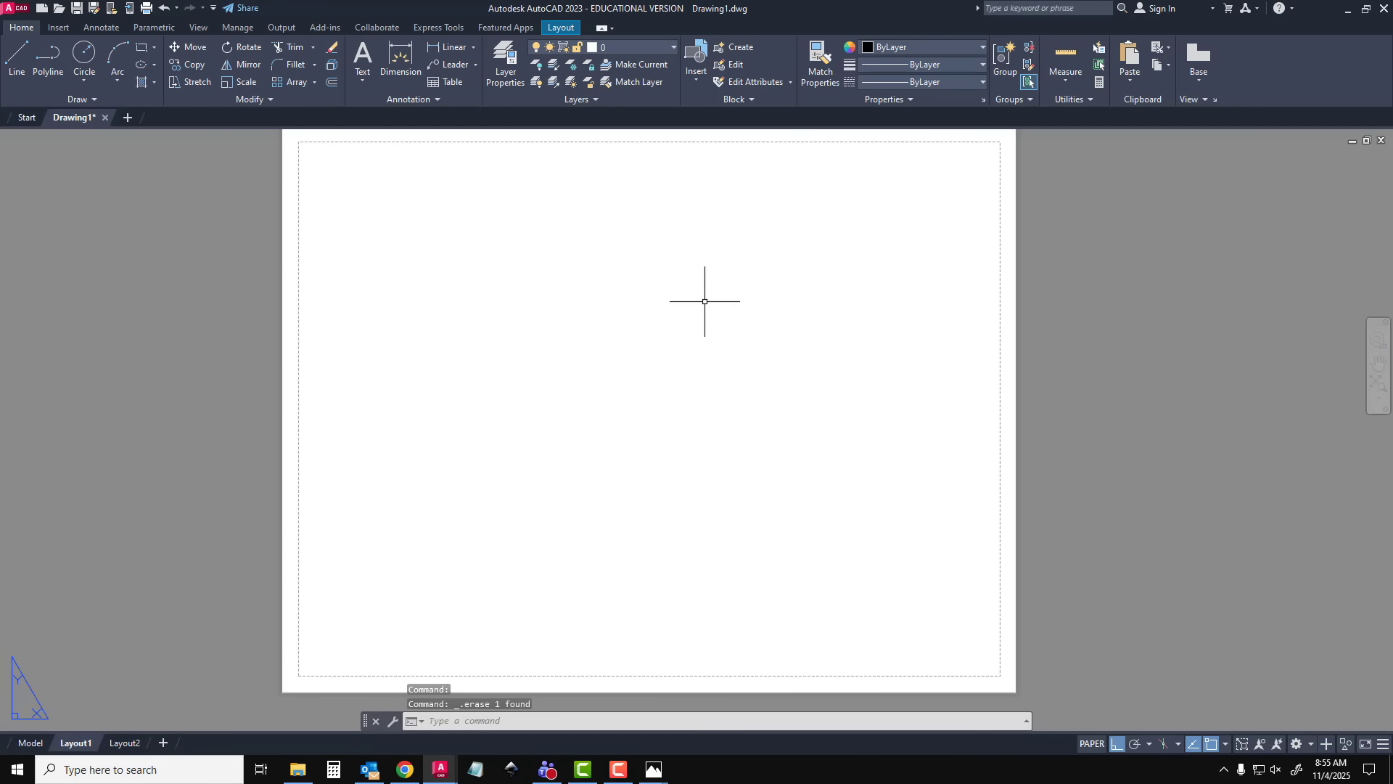
Modify Layout1's page setup to use the DWG To PDF.pc3 plotter and plot the Extents
{"action": "type", "text": "pagesetup"}
{"action": "key", "text": "Return"}
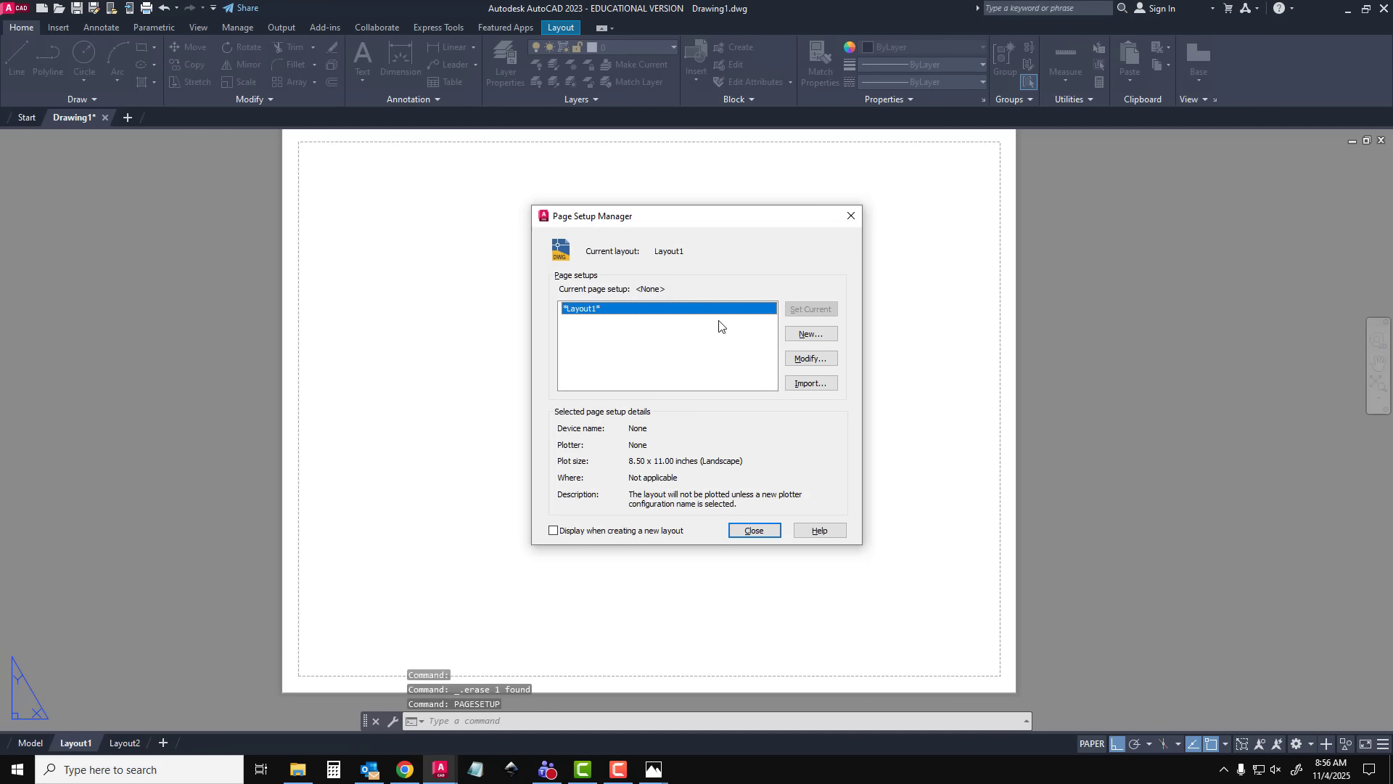
{"action": "left_click", "coordinate": [810, 358]}
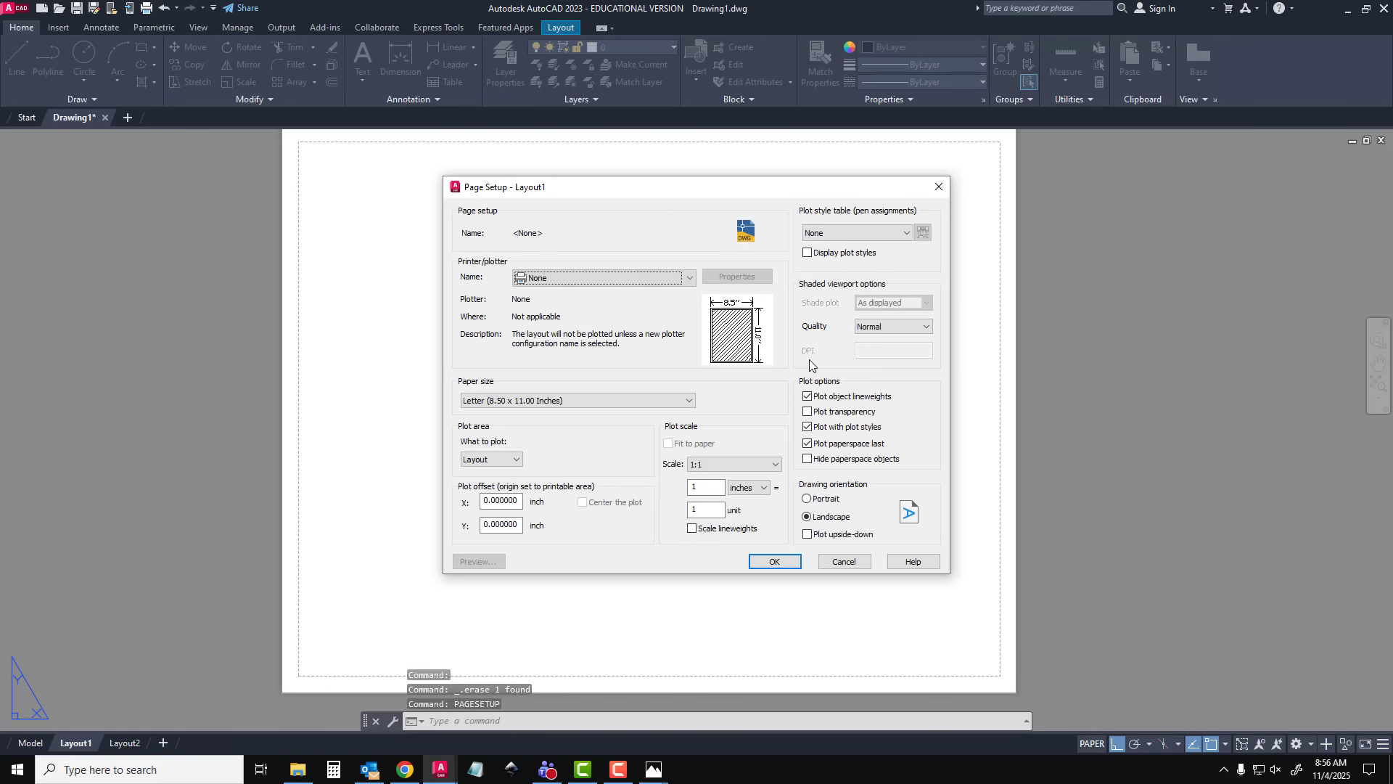
{"action": "left_click", "coordinate": [619, 274]}
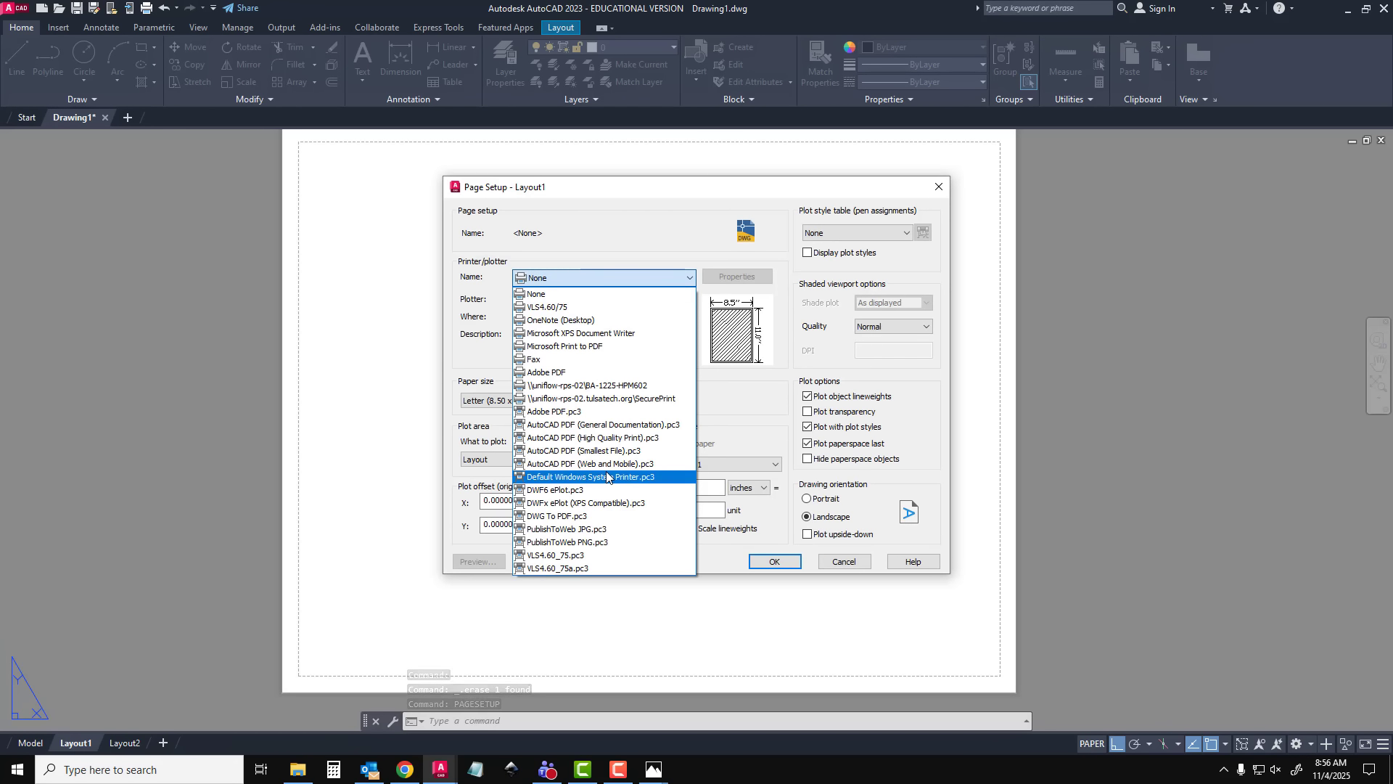
{"action": "left_click", "coordinate": [589, 516]}
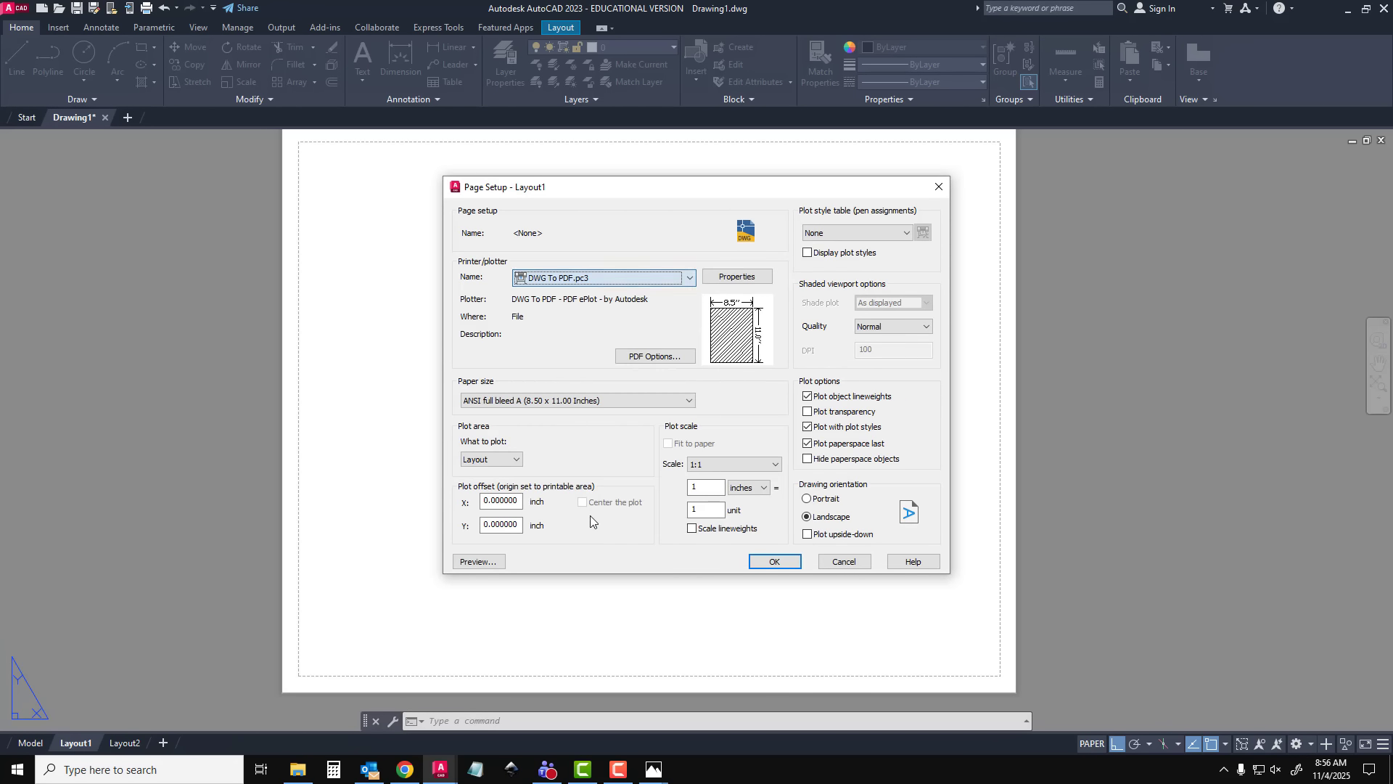
{"action": "left_click", "coordinate": [517, 460]}
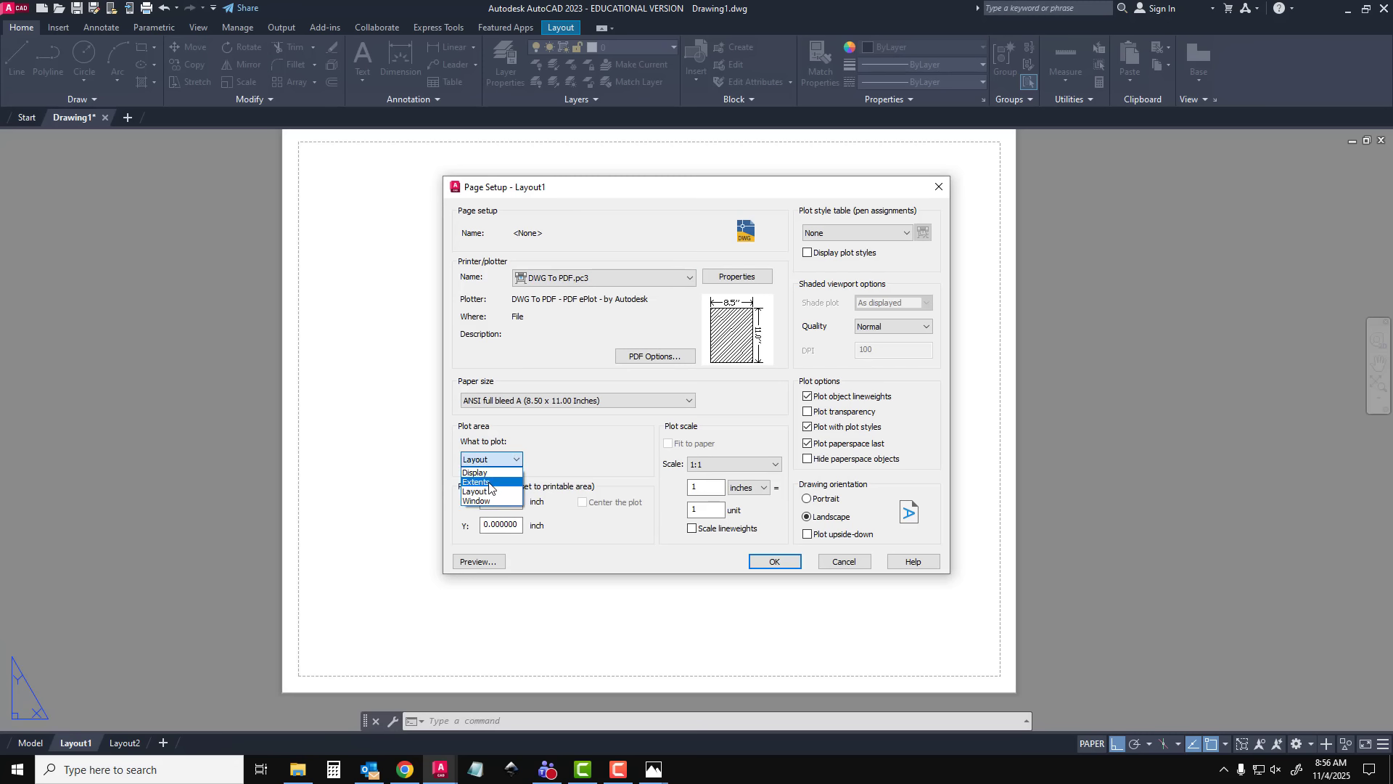
{"action": "left_click", "coordinate": [489, 483]}
Set the paper size to ANSI expand B (17.00 x 11.00 Inches) and center the plot
{"action": "left_click", "coordinate": [608, 400]}
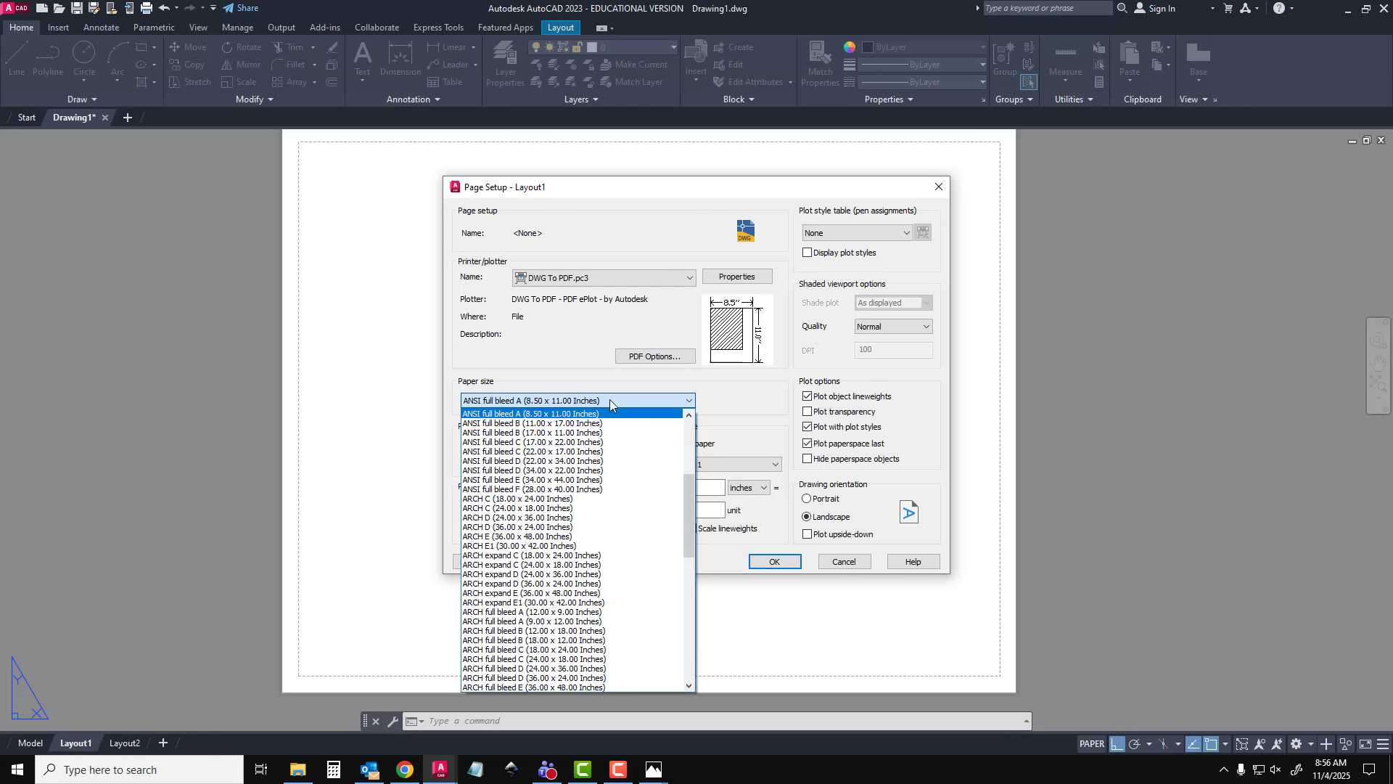
{"action": "scroll", "coordinate": [568, 499], "scroll_direction": "up", "scroll_amount": 3}
{"action": "scroll", "coordinate": [568, 499], "scroll_direction": "up", "scroll_amount": 2}
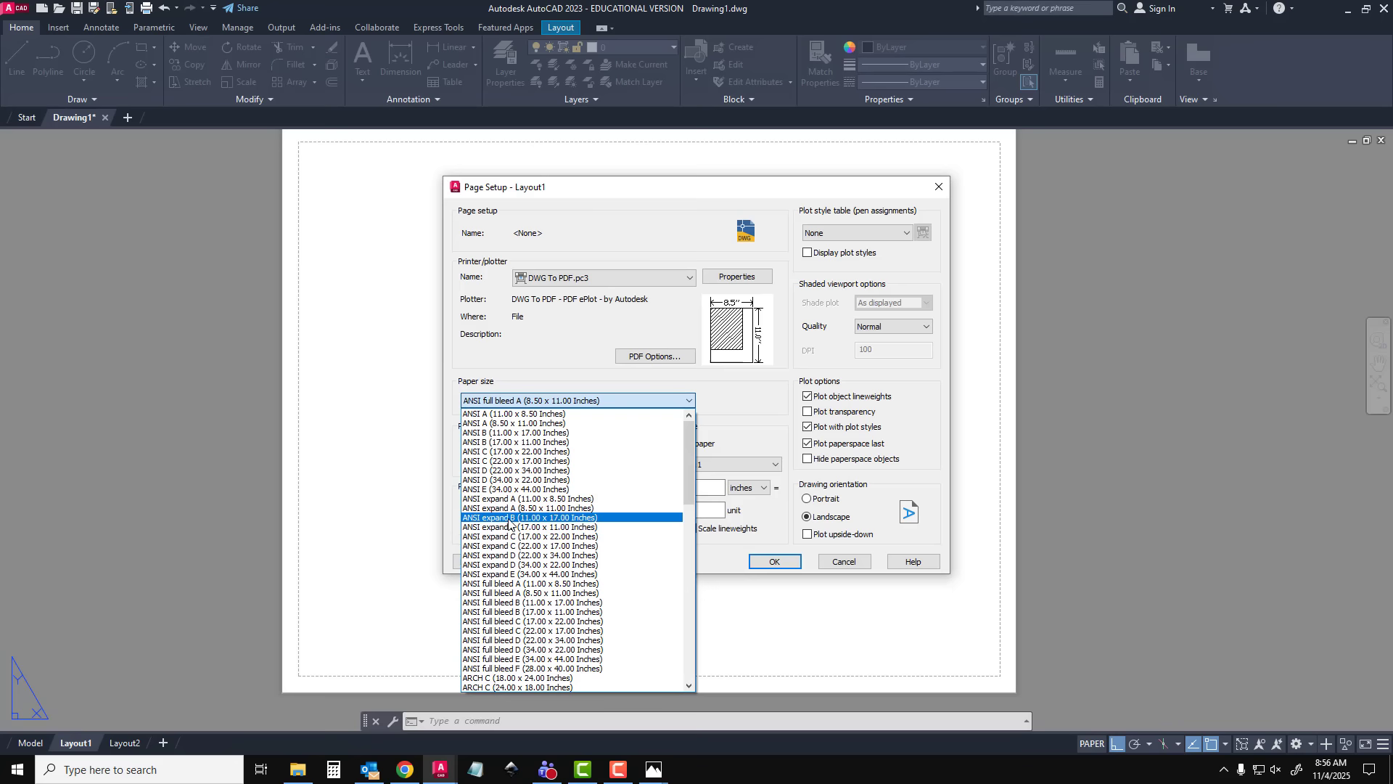
{"action": "left_click", "coordinate": [508, 518]}
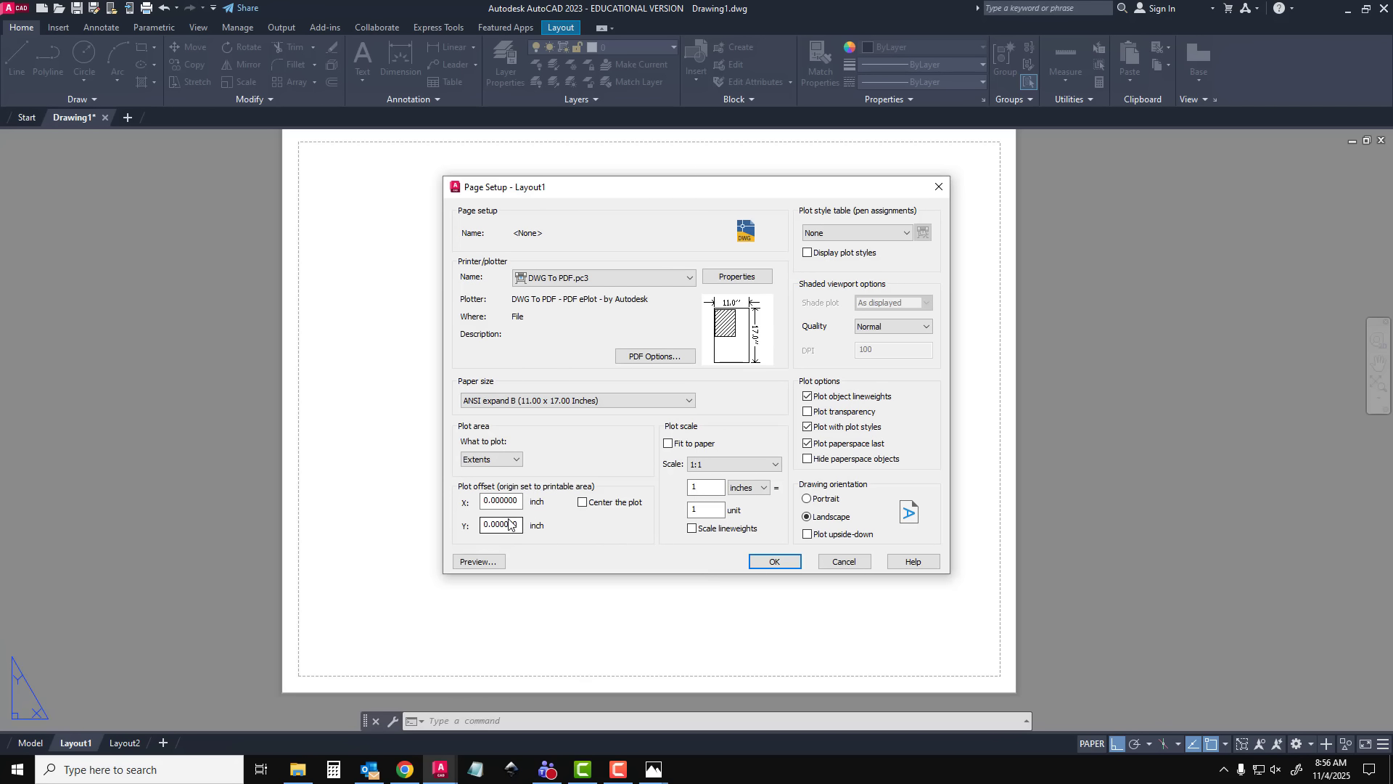
{"action": "left_click", "coordinate": [557, 401]}
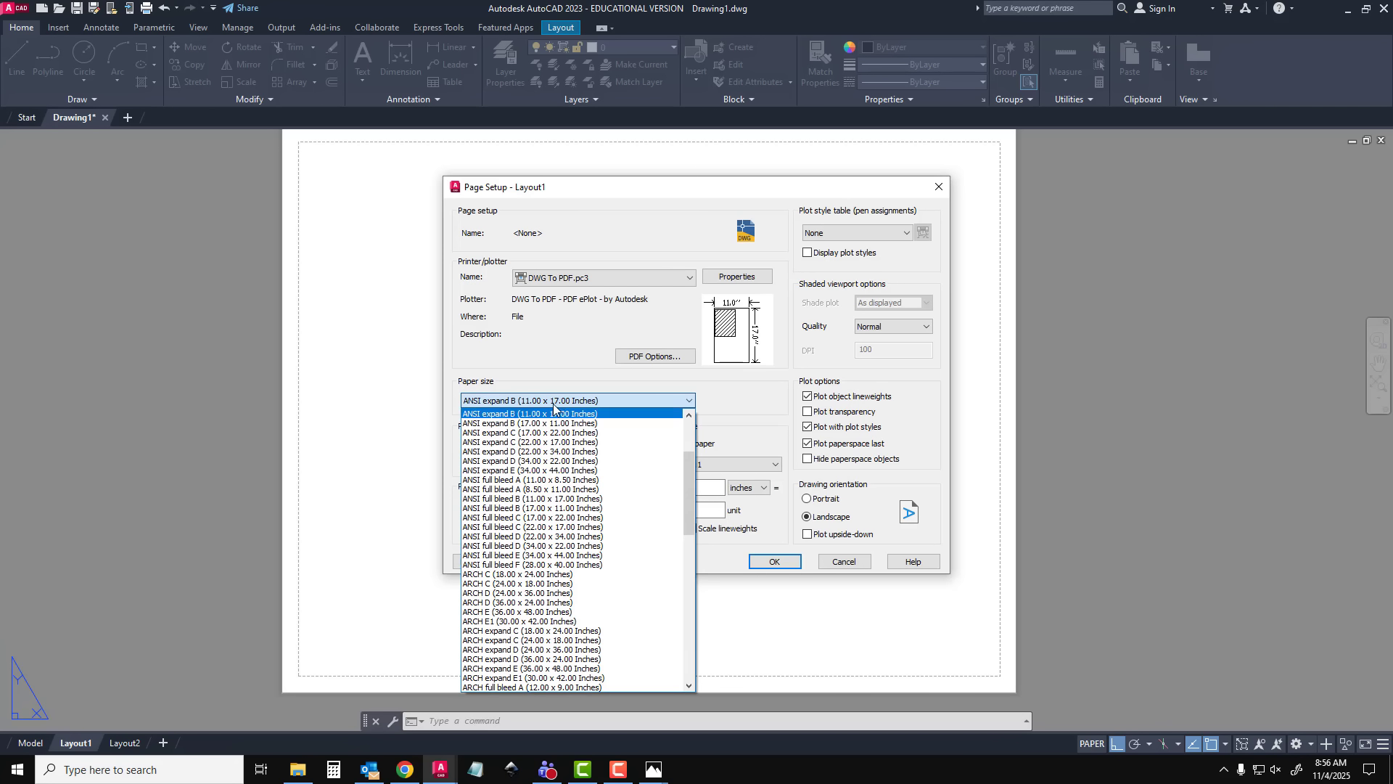
{"action": "left_click", "coordinate": [499, 423]}
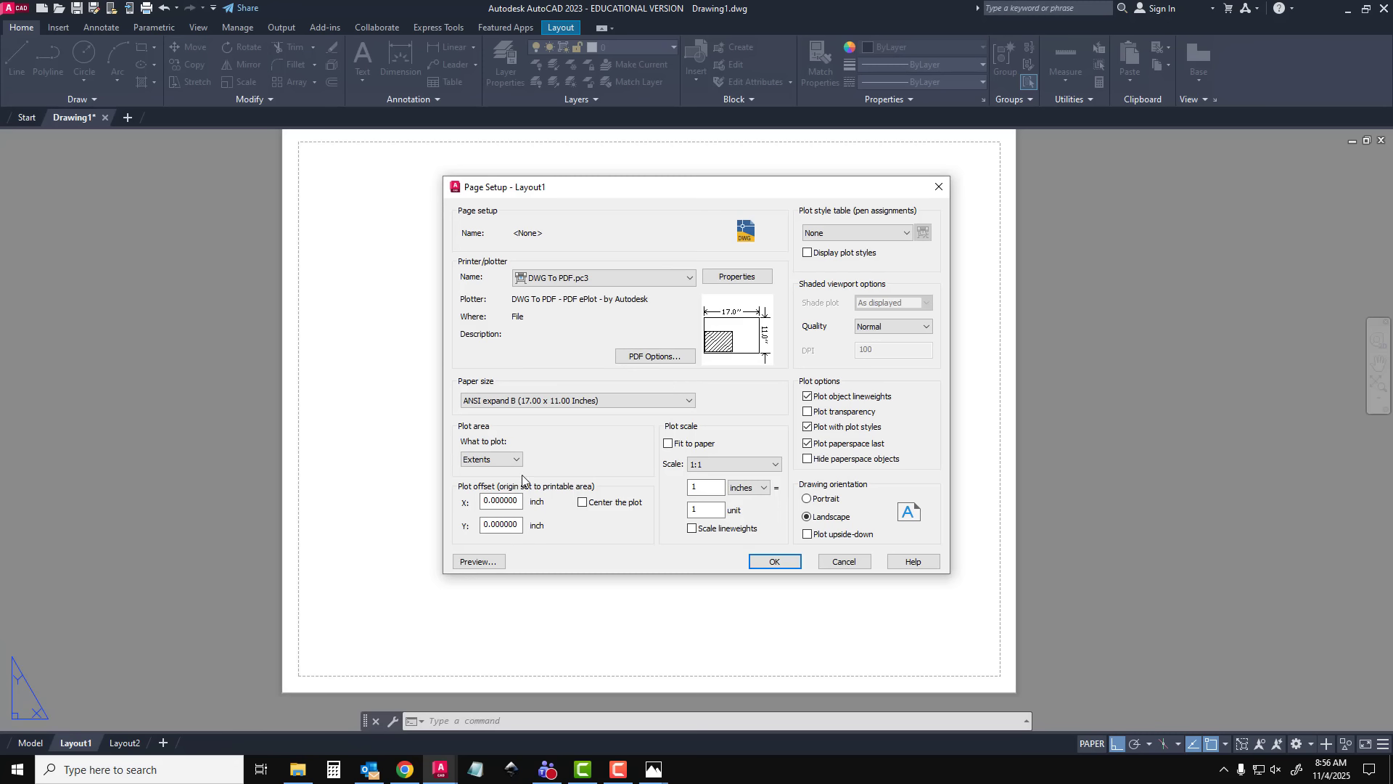
{"action": "left_click", "coordinate": [582, 502]}
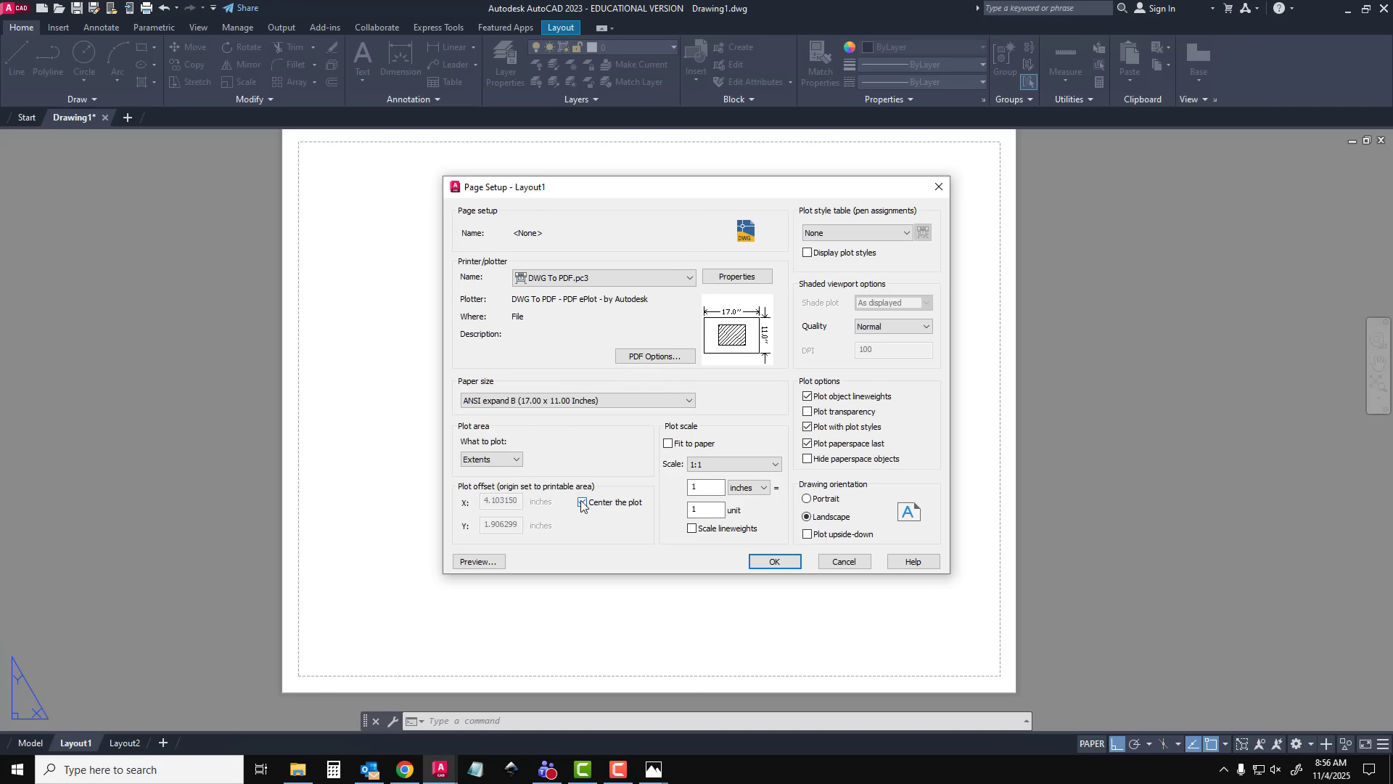
Assign the monochrome.ctb plot style table, preview the sheet and apply the page setup to Layout1
{"action": "left_click", "coordinate": [870, 233]}
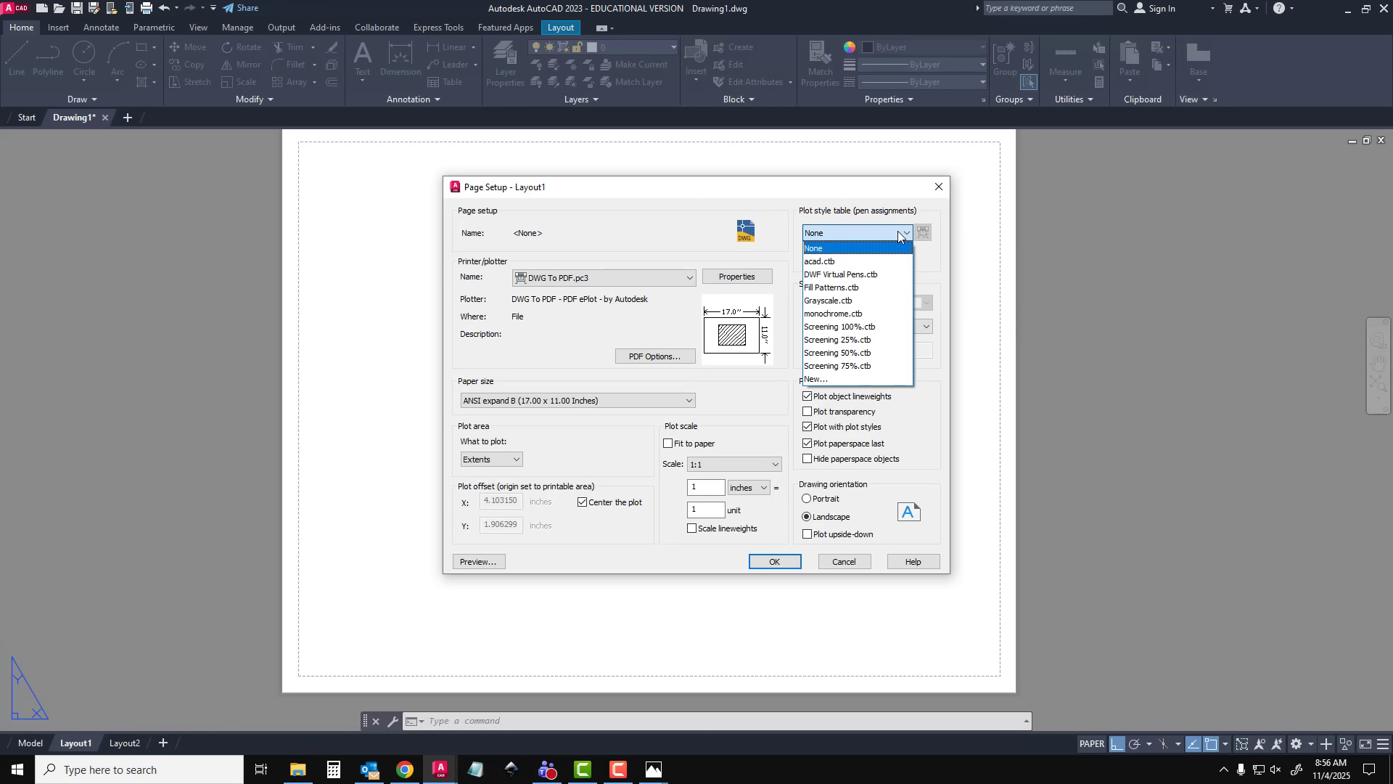
{"action": "left_click", "coordinate": [846, 314]}
{"action": "left_click", "coordinate": [478, 562]}
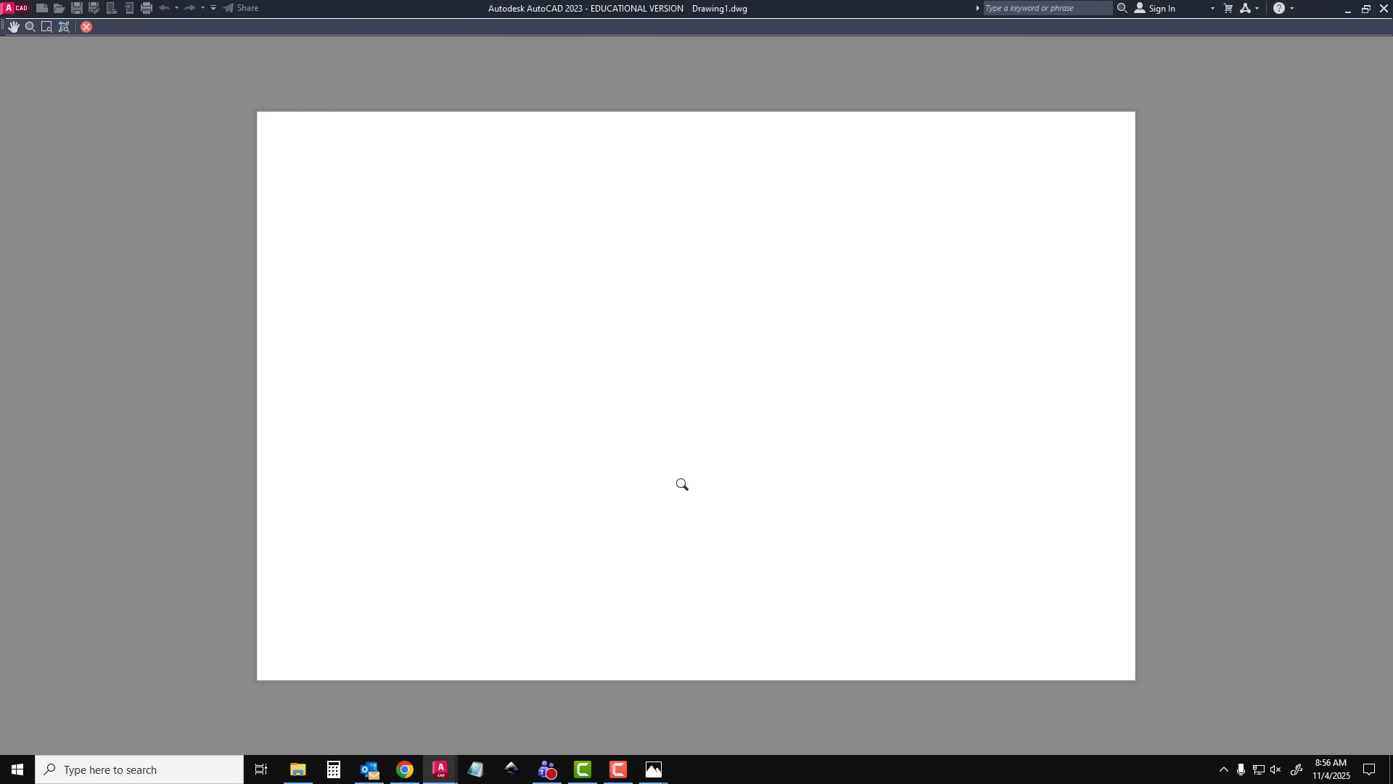
{"action": "key", "text": "Escape"}
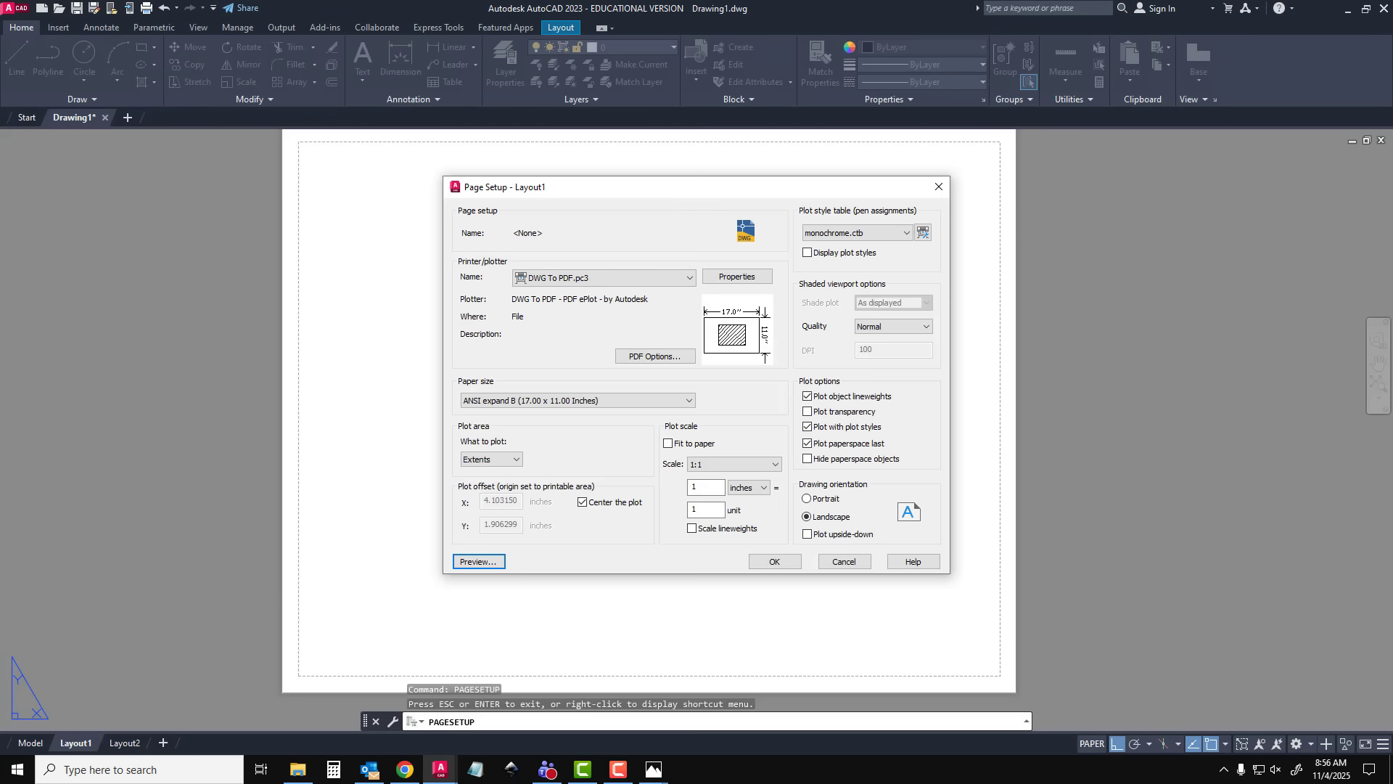
{"action": "left_click", "coordinate": [774, 562]}
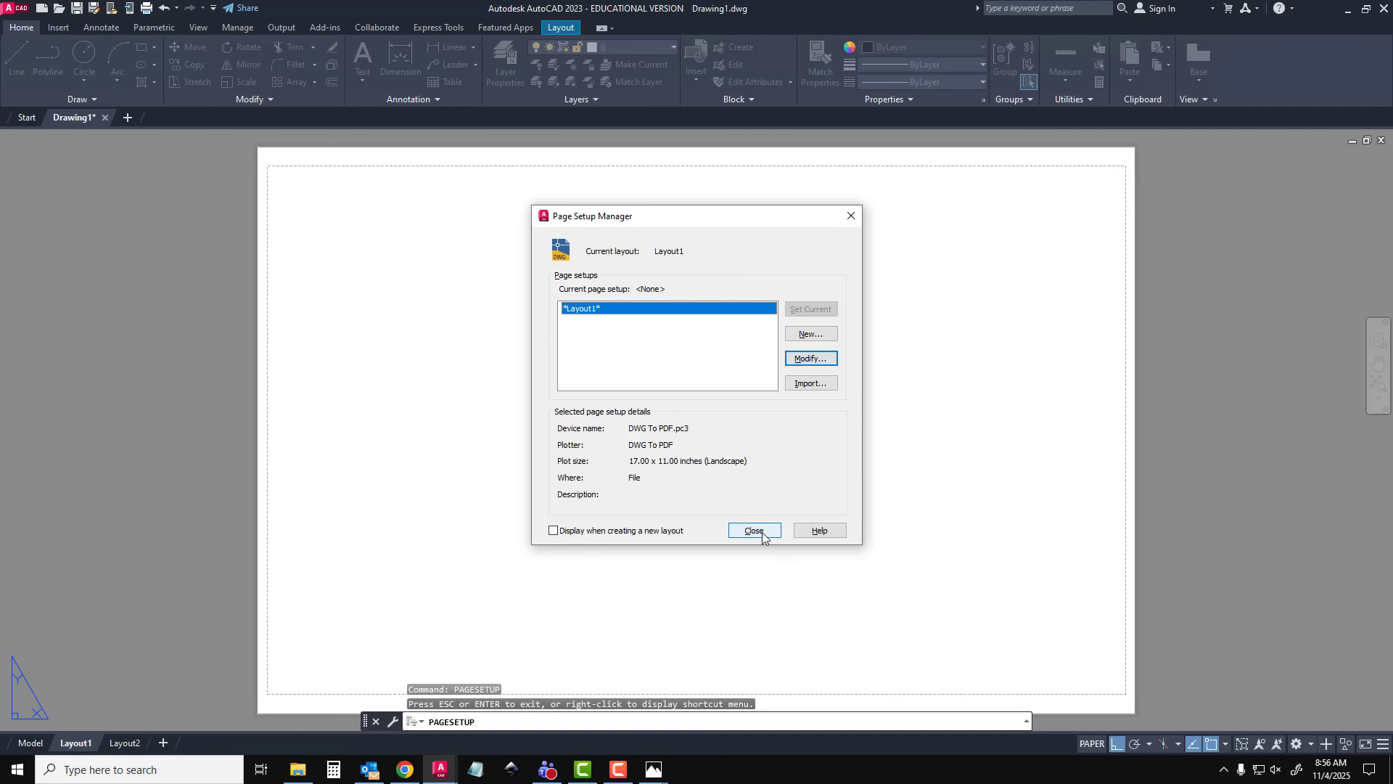
{"action": "left_click", "coordinate": [754, 530]}
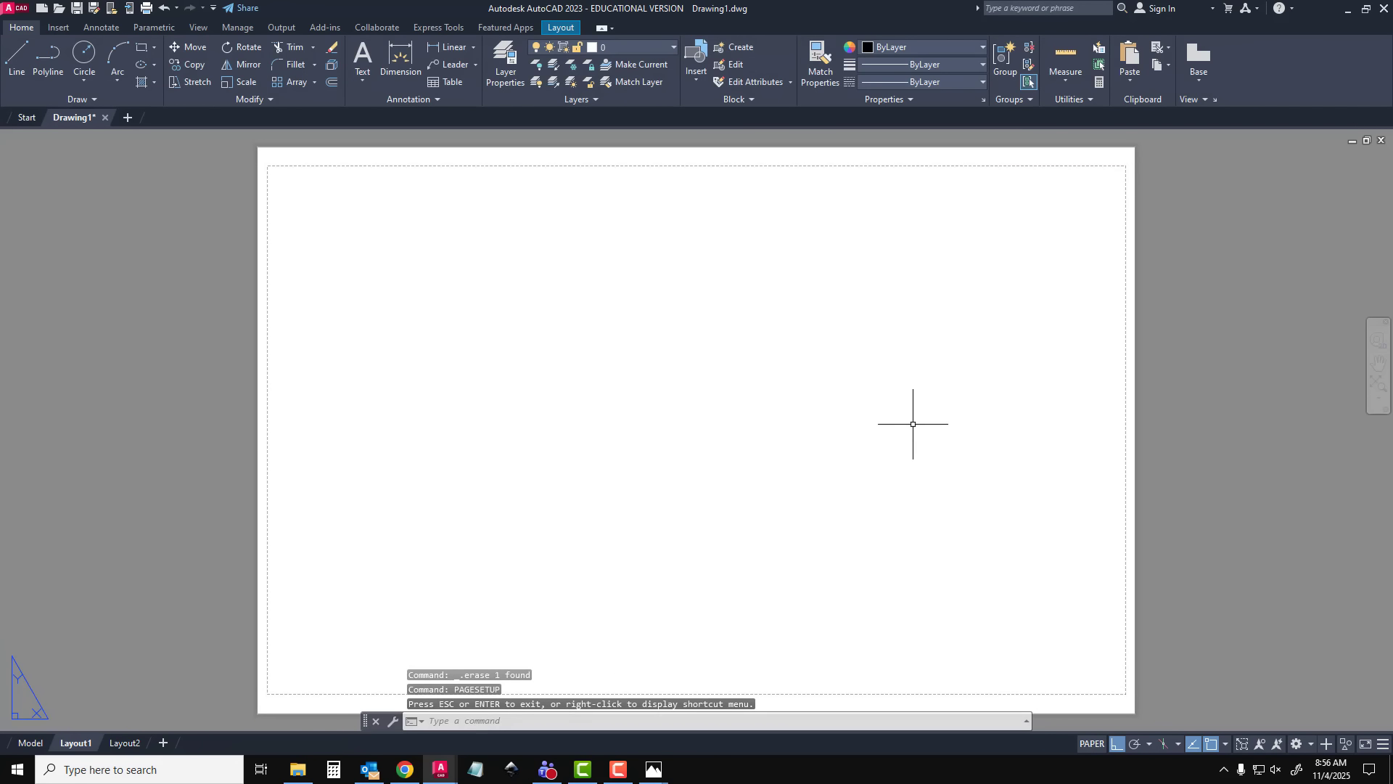
Insert the 11x17 title block with its corner at the lower-left corner of the sheet
{"action": "type", "text": "in"}
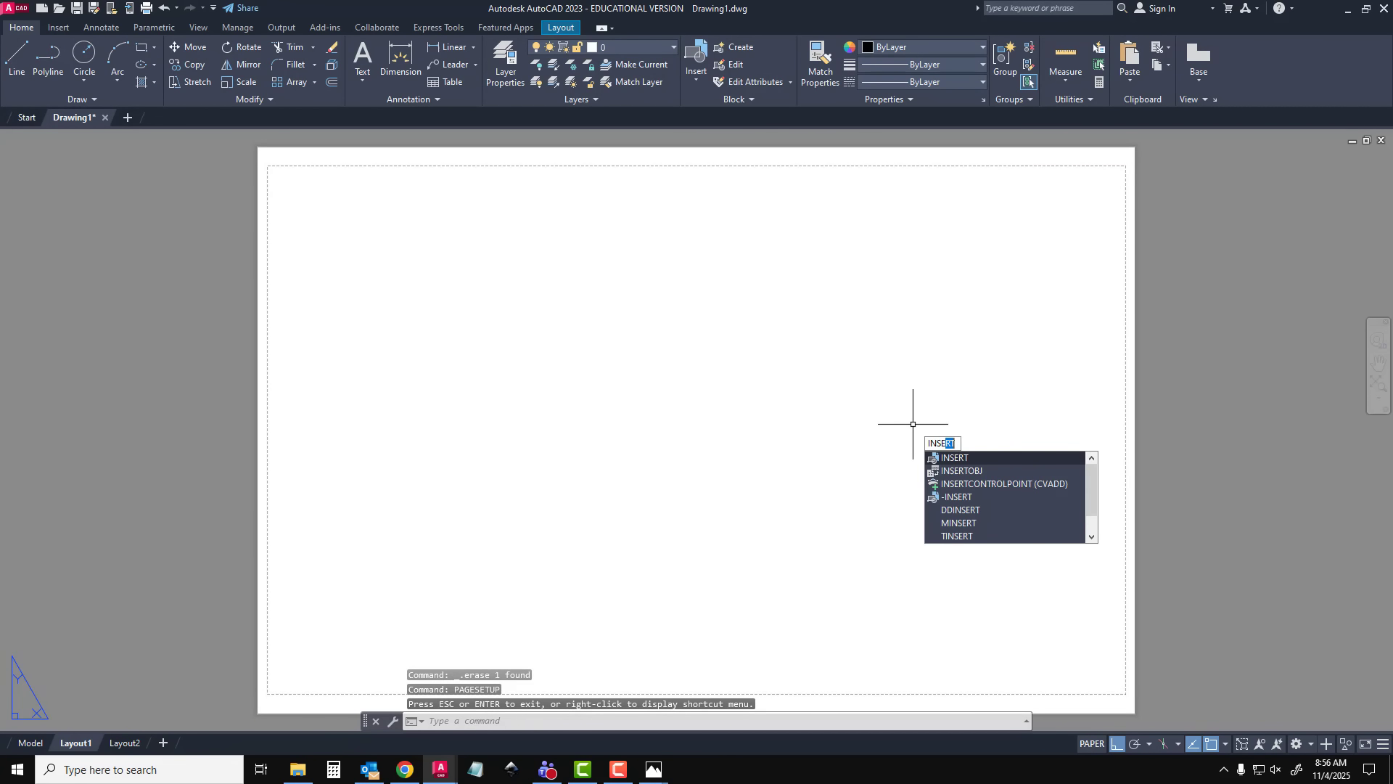
{"action": "key", "text": "Return"}
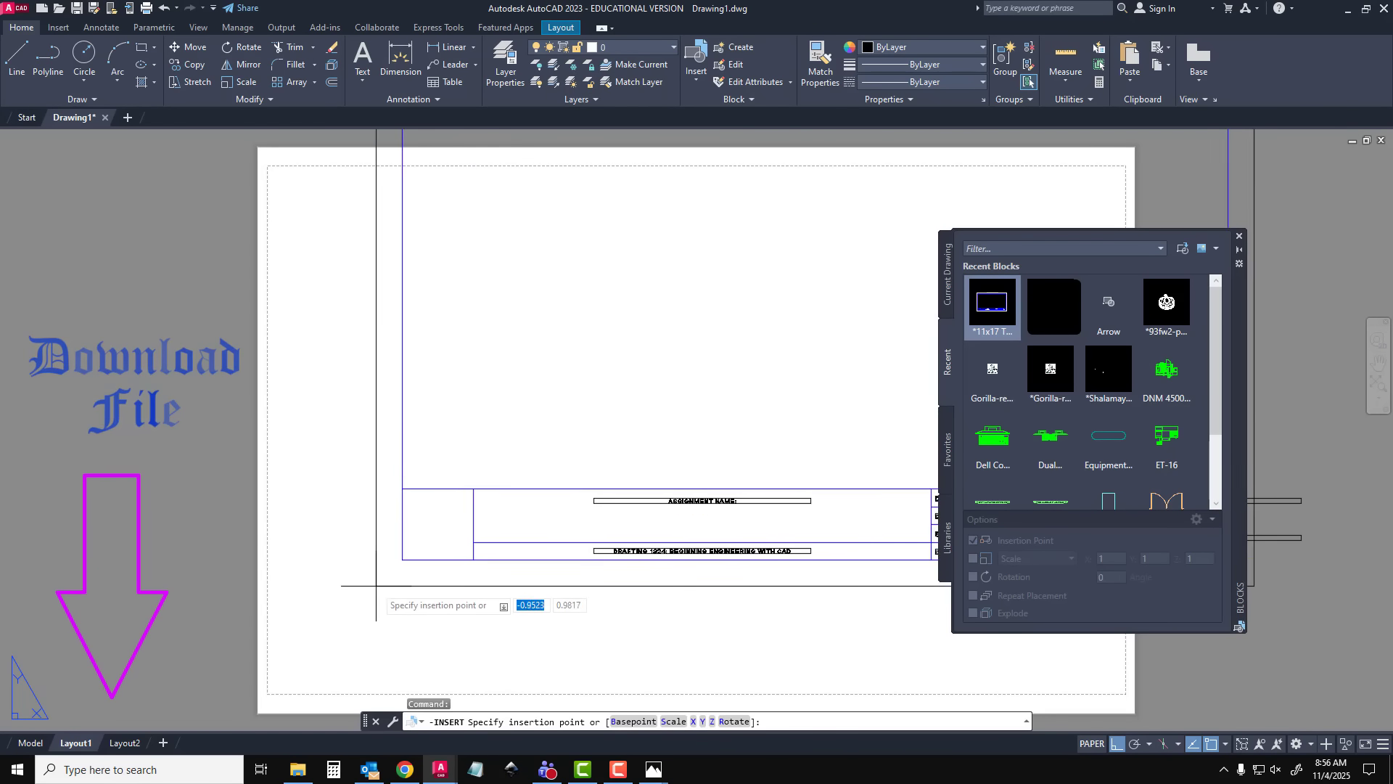
{"action": "scroll", "coordinate": [341, 604], "scroll_direction": "down", "scroll_amount": 2}
{"action": "middle_click_drag", "start_coordinate": [341, 607], "coordinate": [371, 563]}
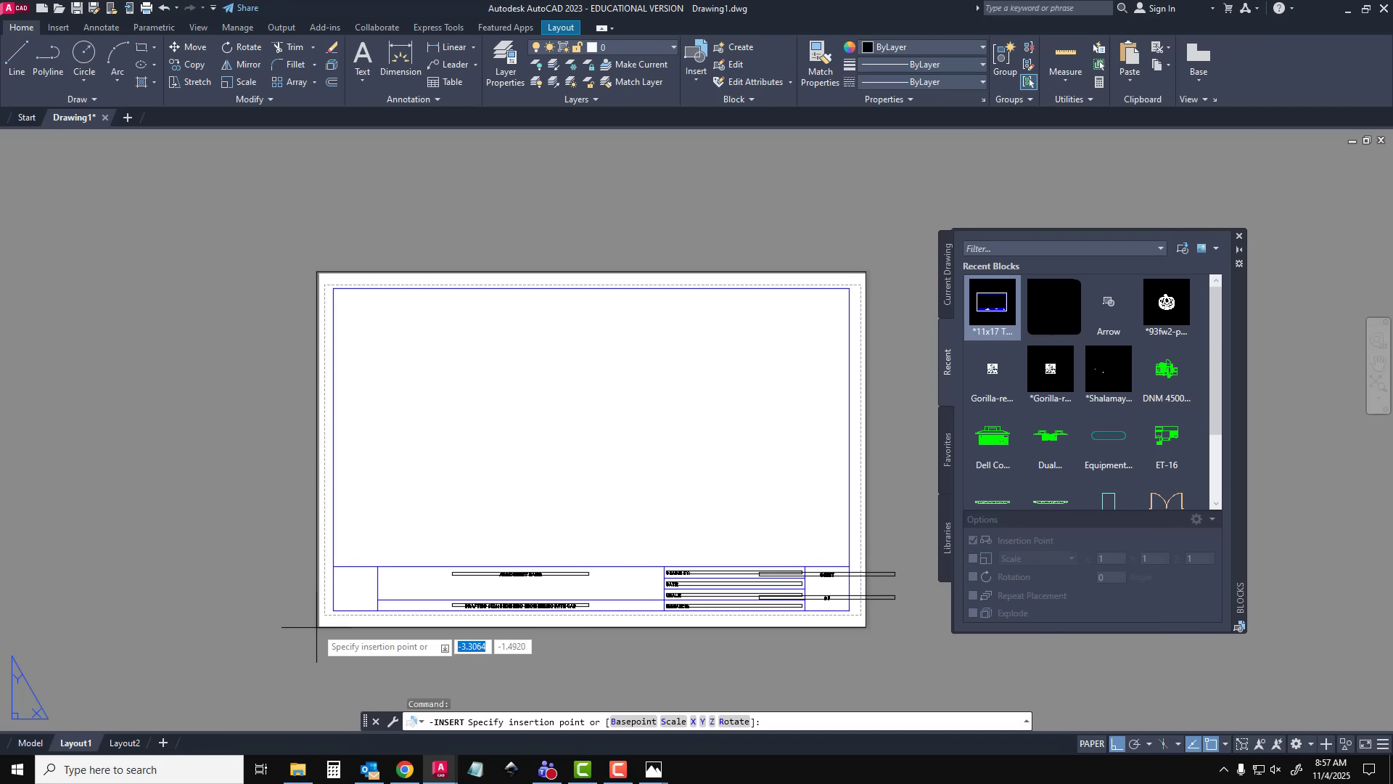
{"action": "left_click", "coordinate": [316, 627]}
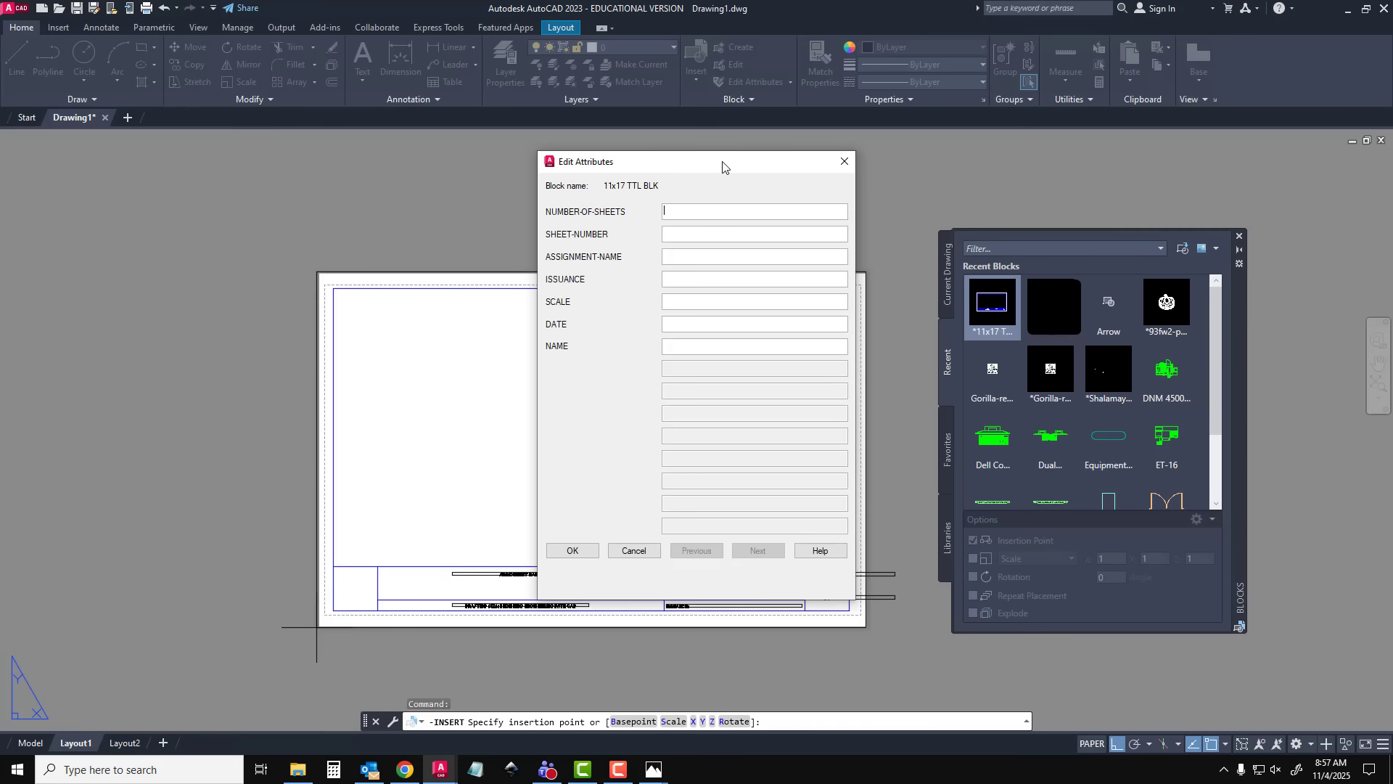
Fill in the title block's number of sheets as 1, sheet number as 1 and assignment name as "clamp"
{"action": "left_click_drag", "start_coordinate": [724, 161], "coordinate": [607, 101]}
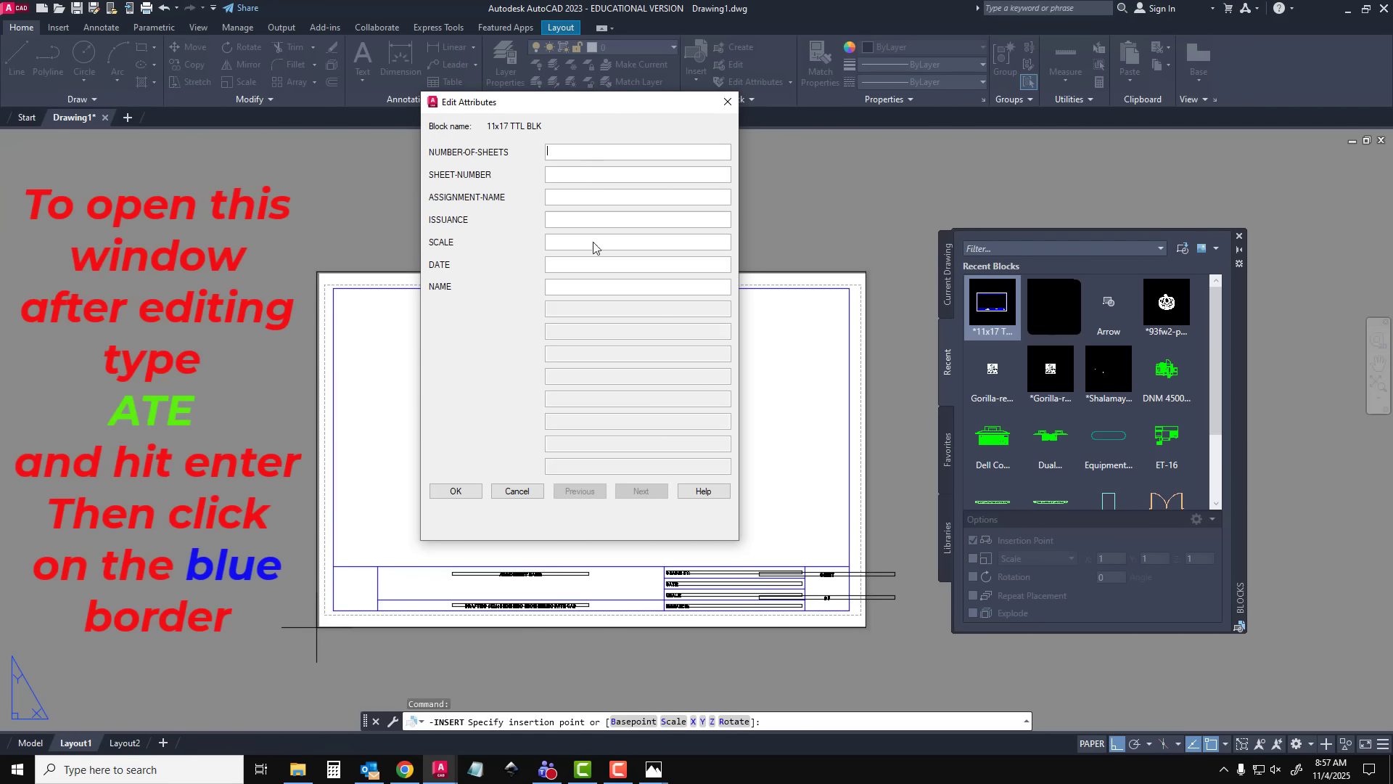
{"action": "type", "text": "1"}
{"action": "key", "text": "Tab"}
{"action": "left_click", "coordinate": [583, 195]}
{"action": "type", "text": "clamp"}
{"action": "key", "text": "Tab"}
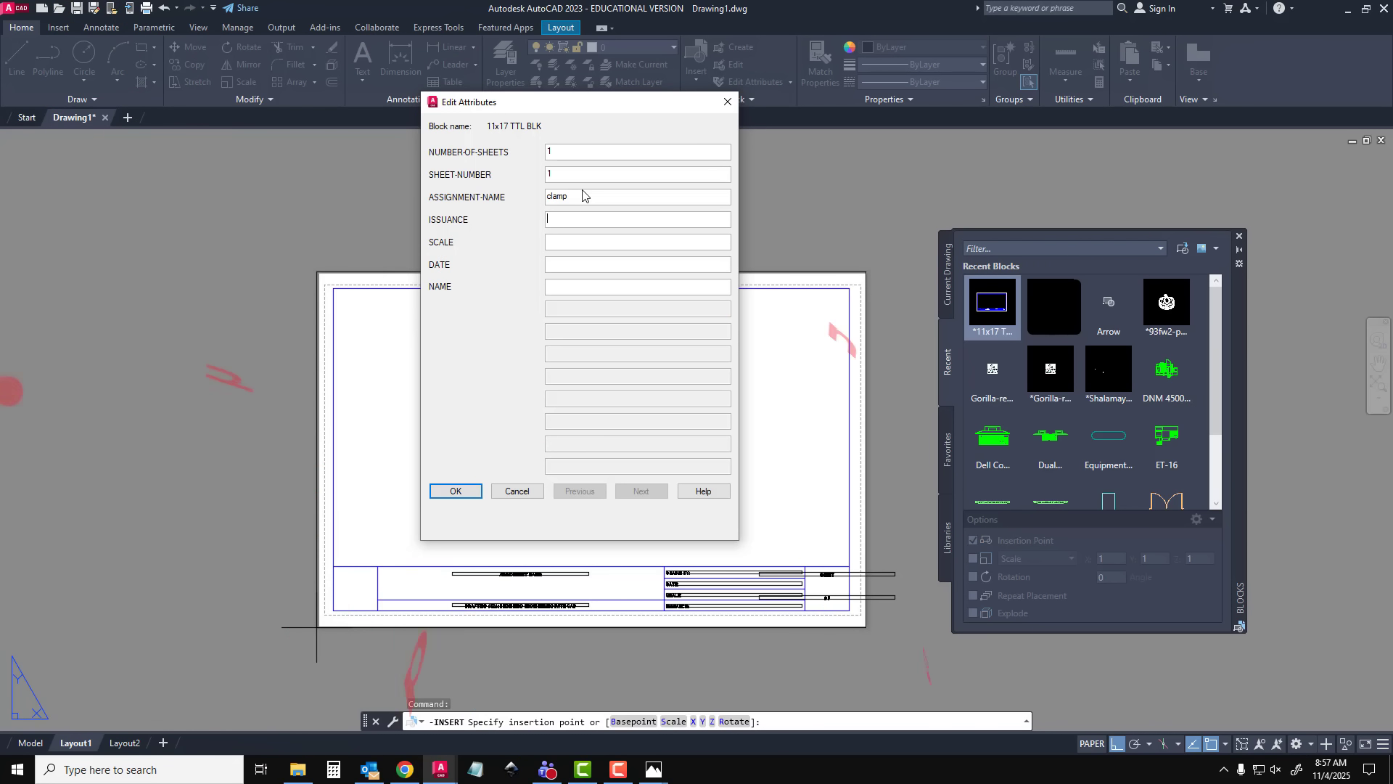
Enter the instructor's surname as issuance, 3/4" = 1'-0" as scale and 11/4/25 as date in the title block
{"action": "type", "text": "Runk"}
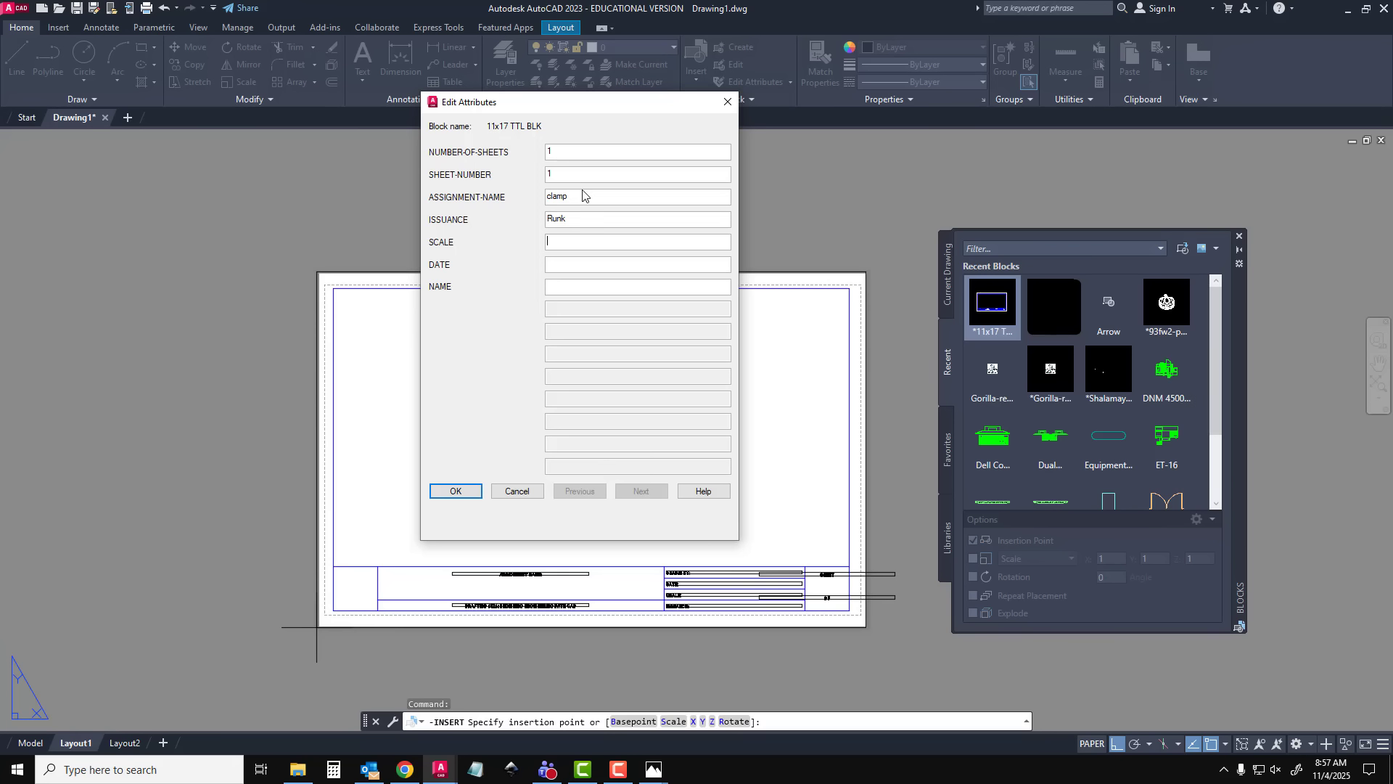
{"action": "type", "text": "3/4\" = 1'-0"}
{"action": "type", "text": "11Aaron runk"}
Enter the drafter's full name in capitals in the title block, accept the attributes and close the blocks palette
{"action": "key", "text": "BackSpace"}
{"action": "key", "text": "BackSpace"}
{"action": "key", "text": "BackSpace"}
{"action": "key", "text": "BackSpace"}
{"action": "key", "text": "BackSpace"}
{"action": "key", "text": "BackSpace"}
{"action": "key", "text": "BackSpace"}
{"action": "key", "text": "BackSpace"}
{"action": "key", "text": "BackSpace"}
{"action": "type", "text": "AARON RUNK"}
{"action": "left_click", "coordinate": [455, 491]}
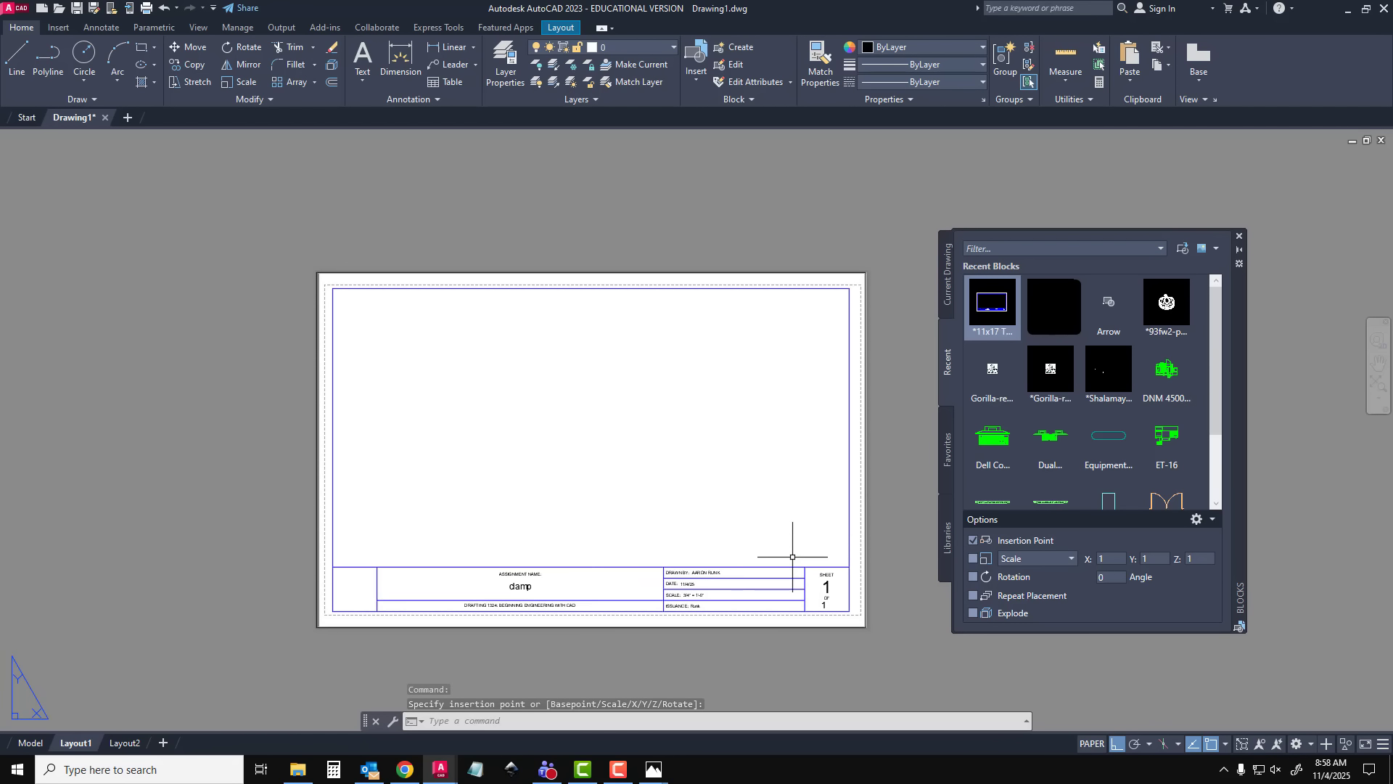
{"action": "left_click", "coordinate": [1240, 236]}
{"action": "middle_click_drag", "start_coordinate": [719, 544], "coordinate": [792, 489]}
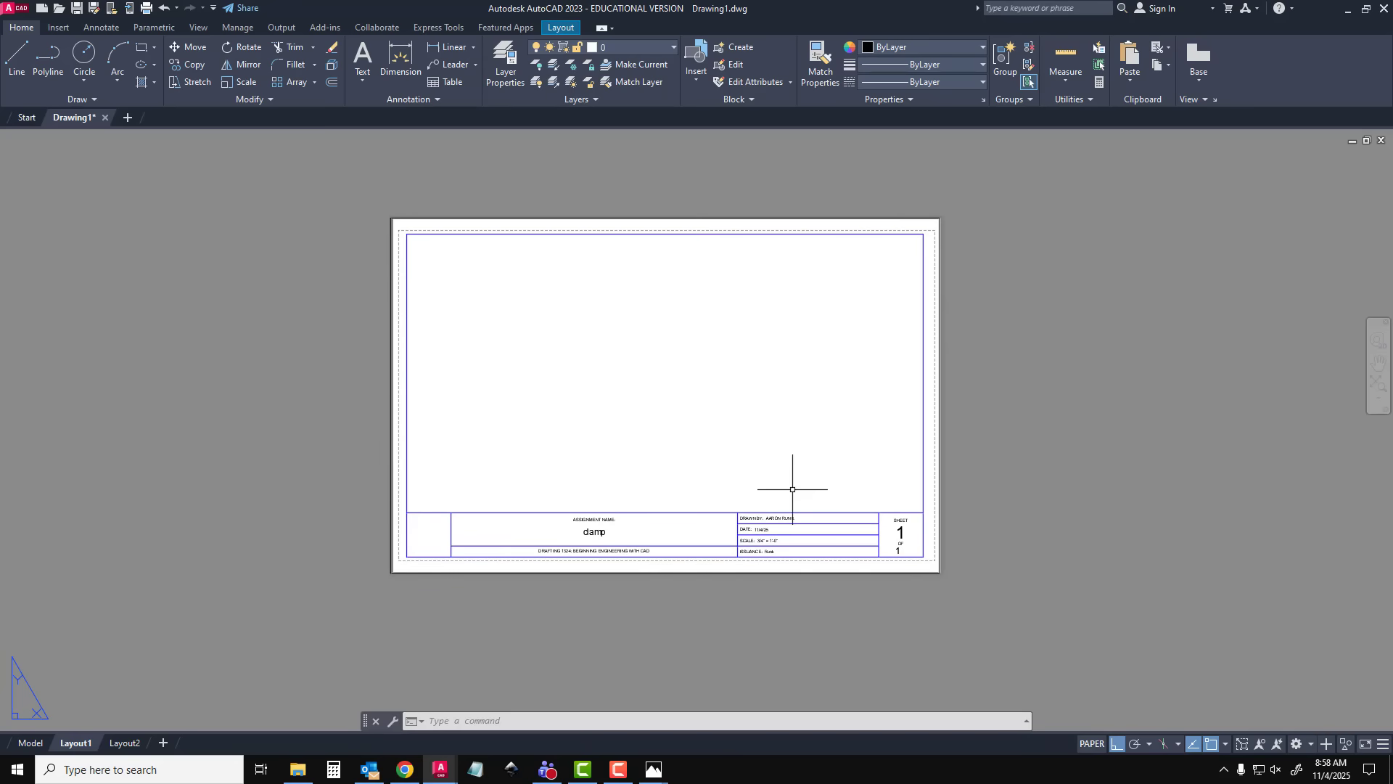
Create a rectangular viewport with MVIEW that fills the border area above the title block
{"action": "double_click", "coordinate": [788, 359]}
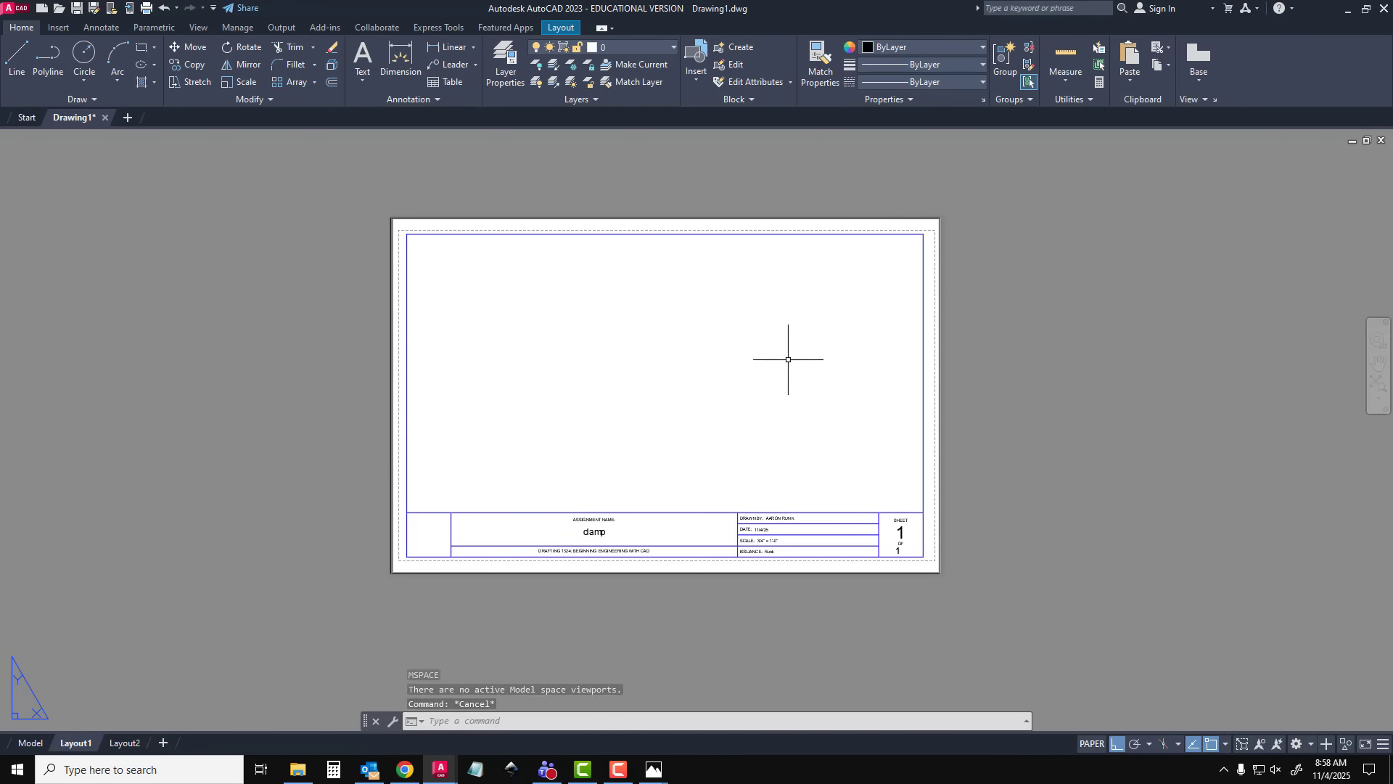
{"action": "type", "text": "mview"}
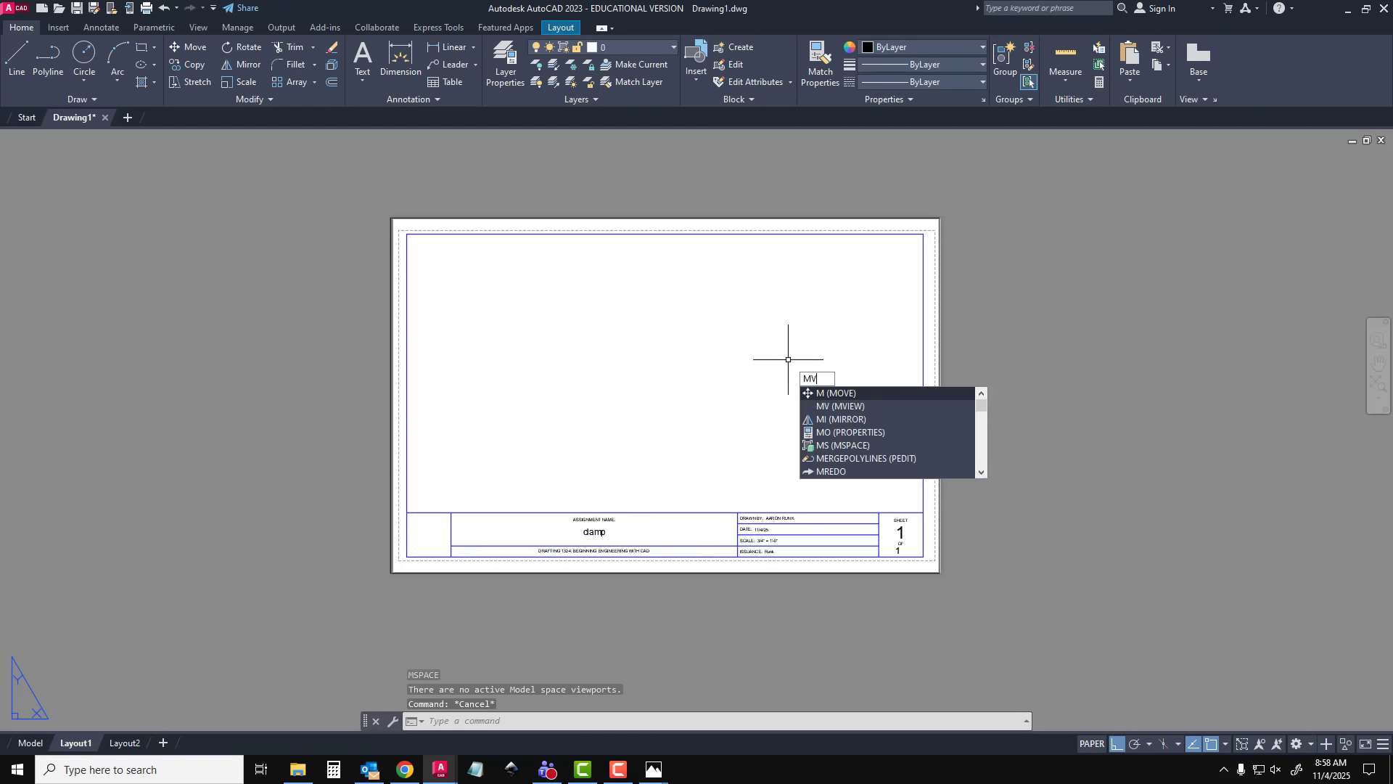
{"action": "key", "text": "Return"}
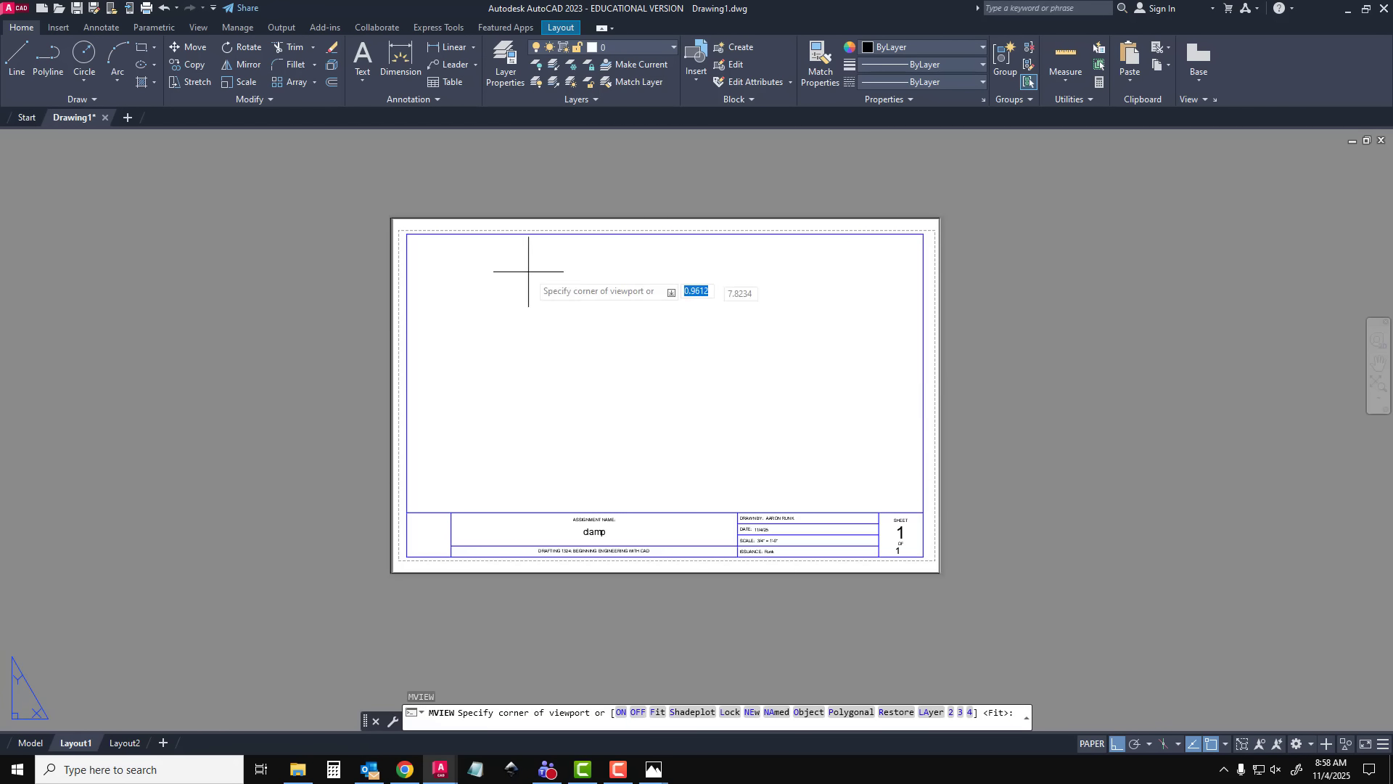
{"action": "left_click", "coordinate": [407, 233]}
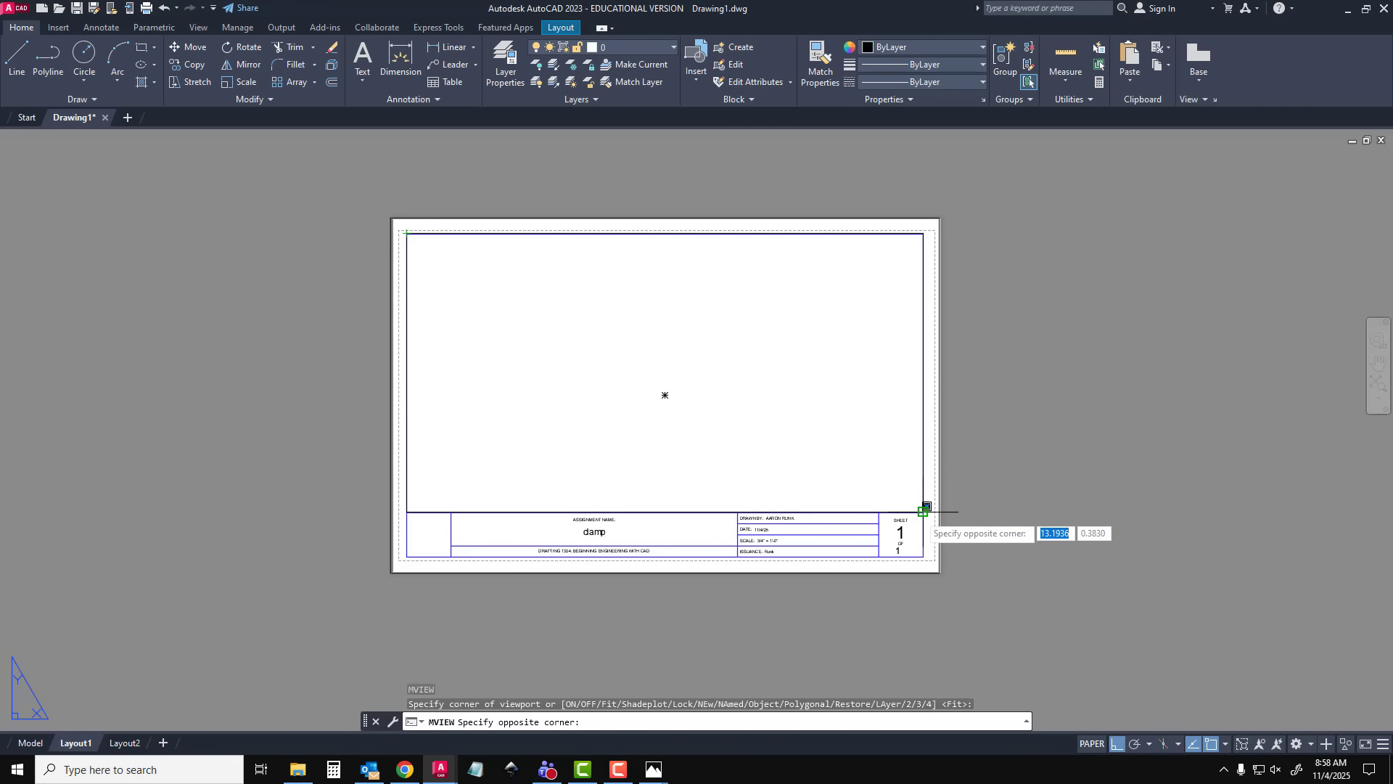
{"action": "left_click", "coordinate": [922, 512]}
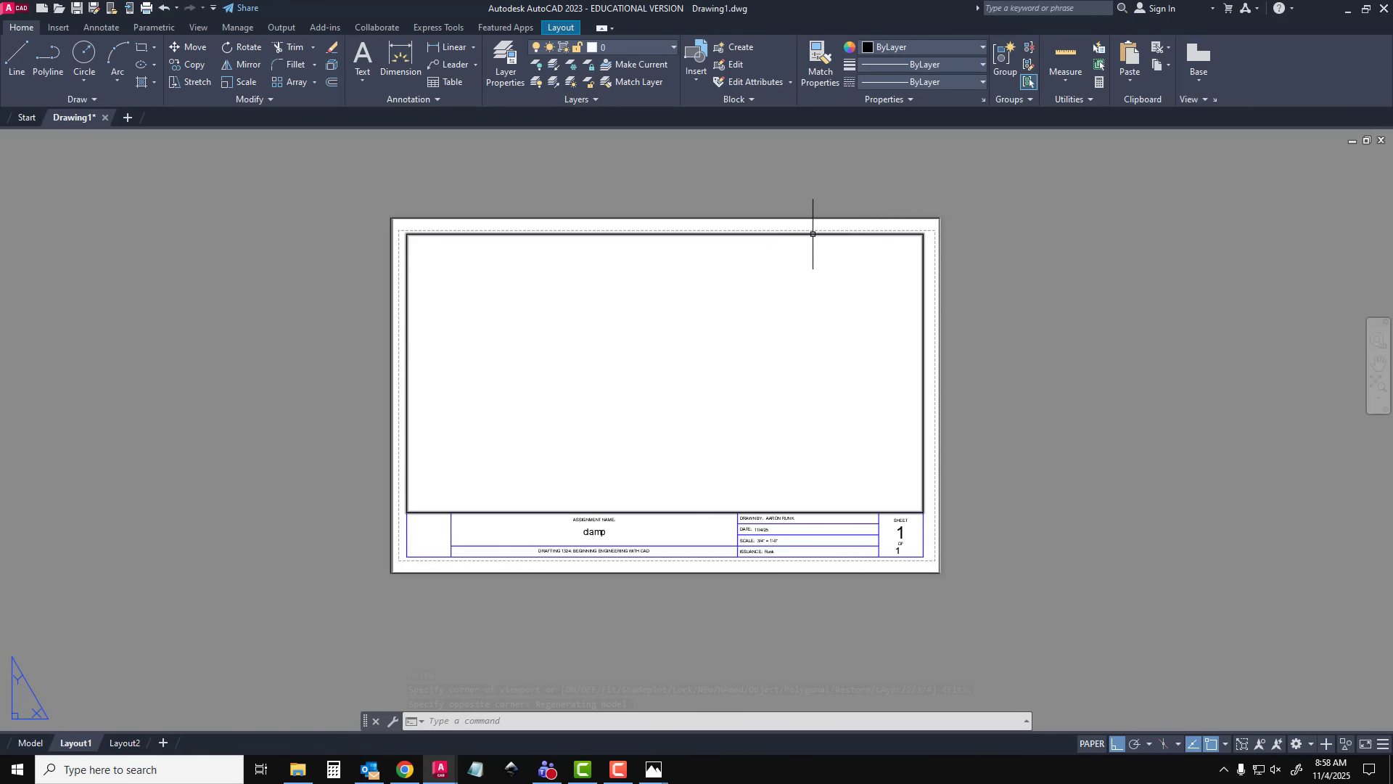
Activate model space inside the viewport and check the factor for 3/4"=1'-0" in the Scaling.jpg chart
{"action": "type", "text": "MS"}
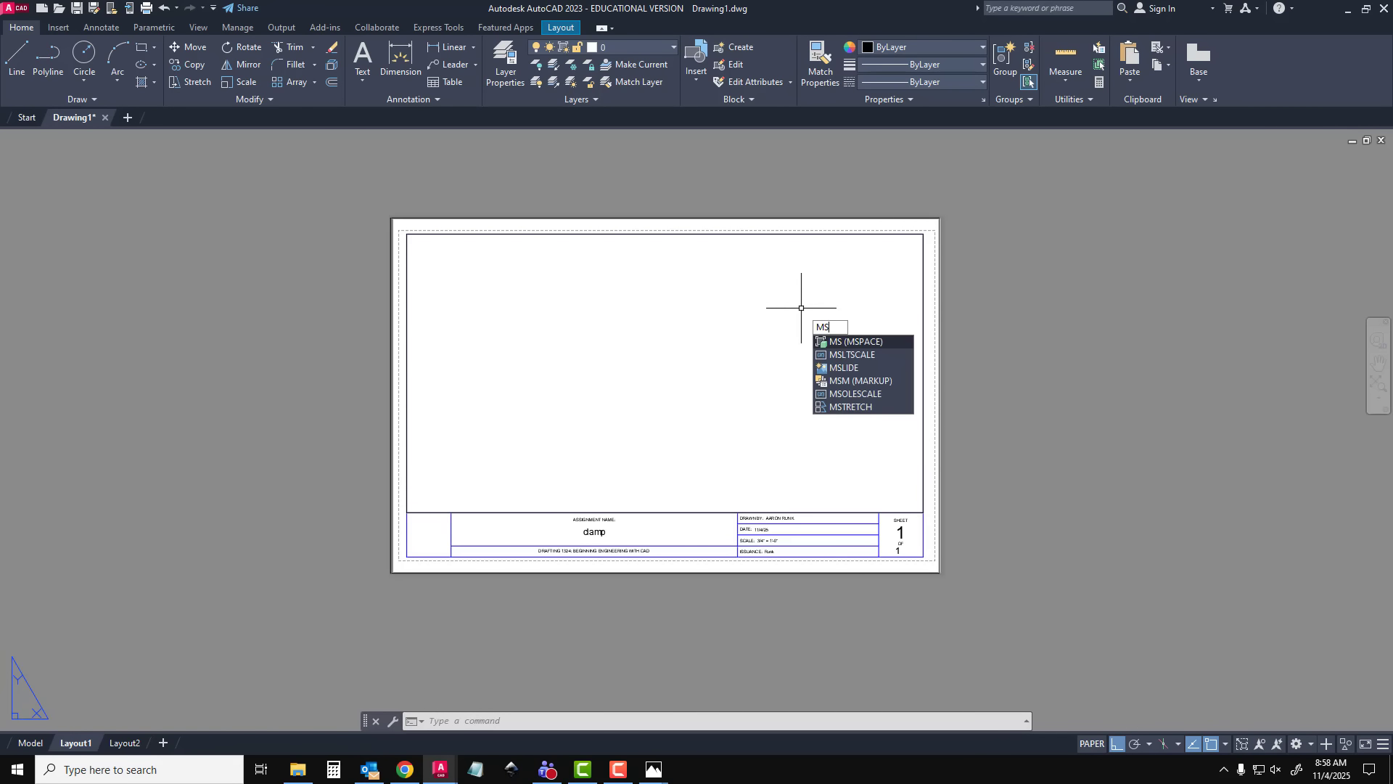
{"action": "key", "text": "Return"}
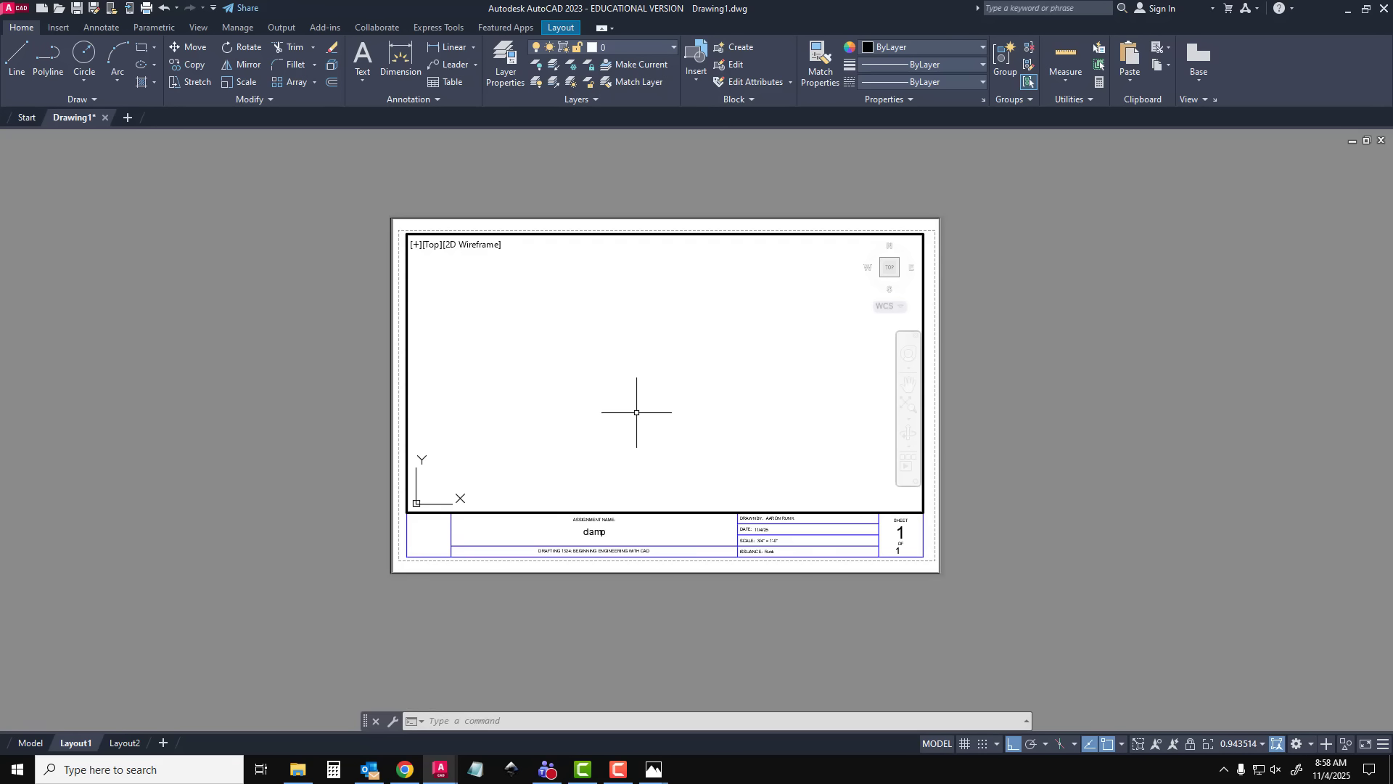
{"action": "type", "text": "zoom"}
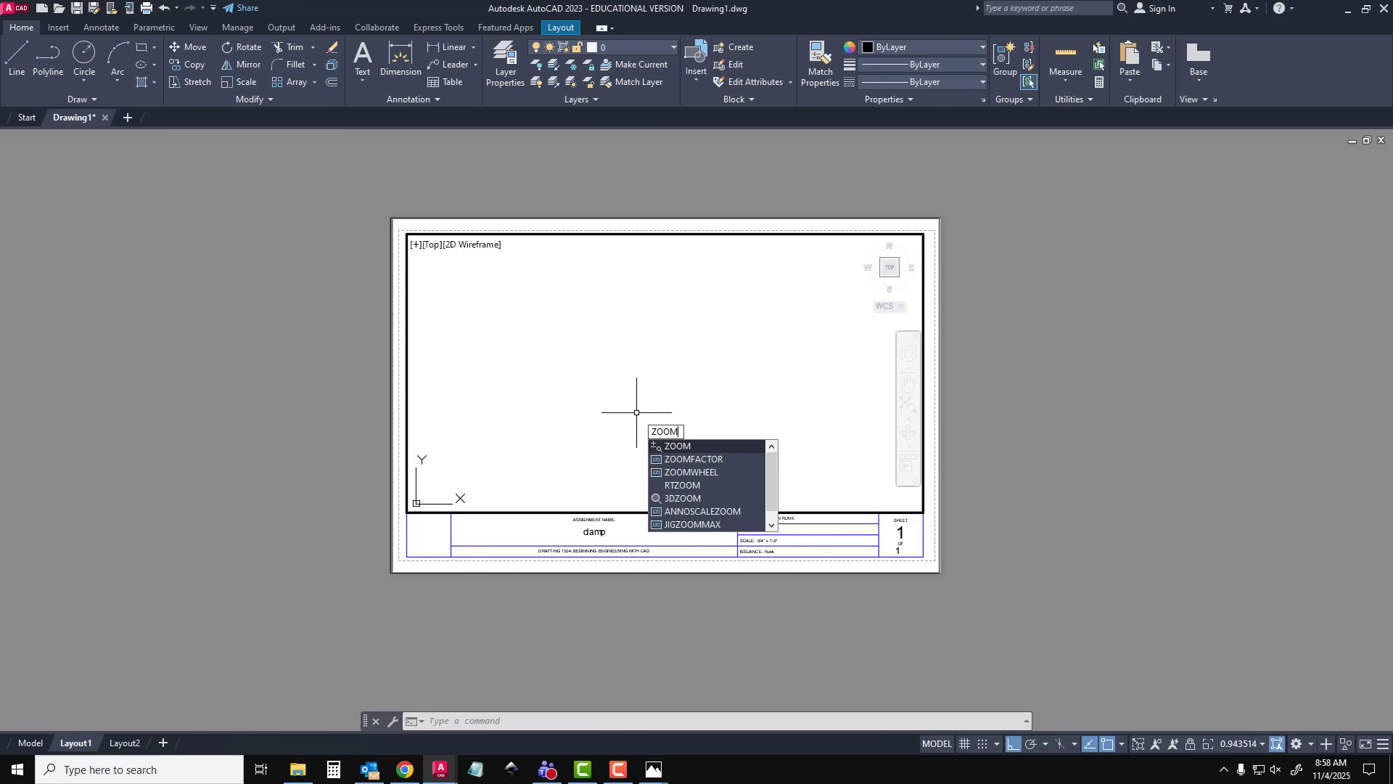
{"action": "key", "text": "Return"}
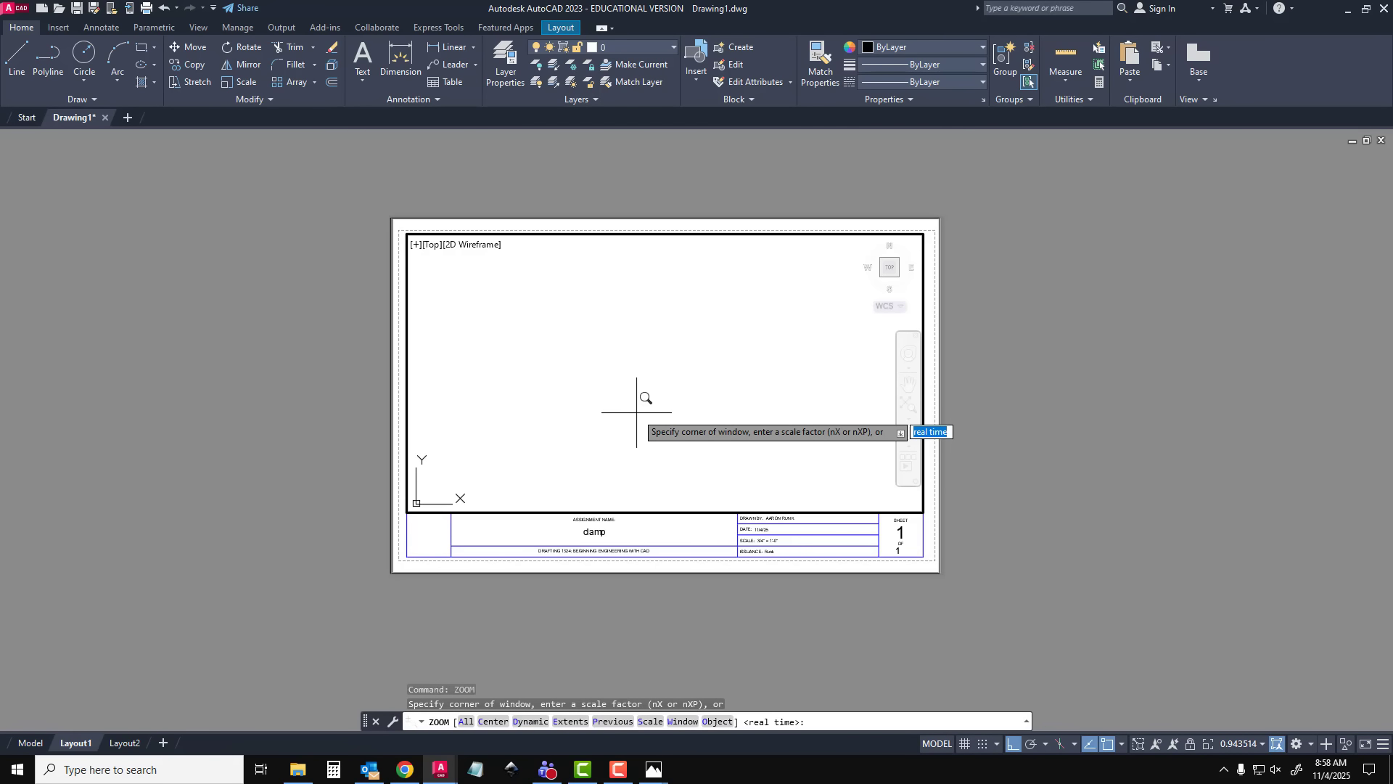
{"action": "left_click", "coordinate": [654, 769]}
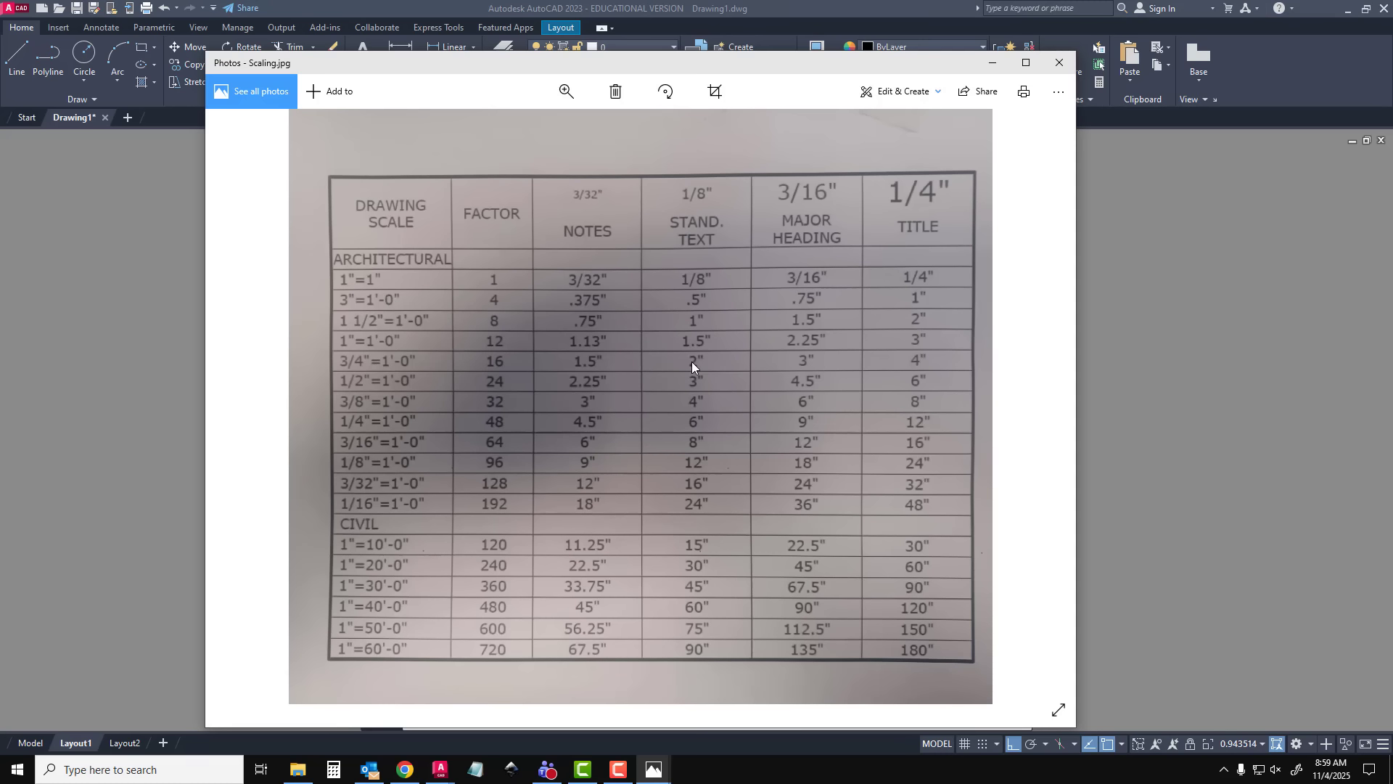
{"action": "left_click", "coordinate": [992, 63]}
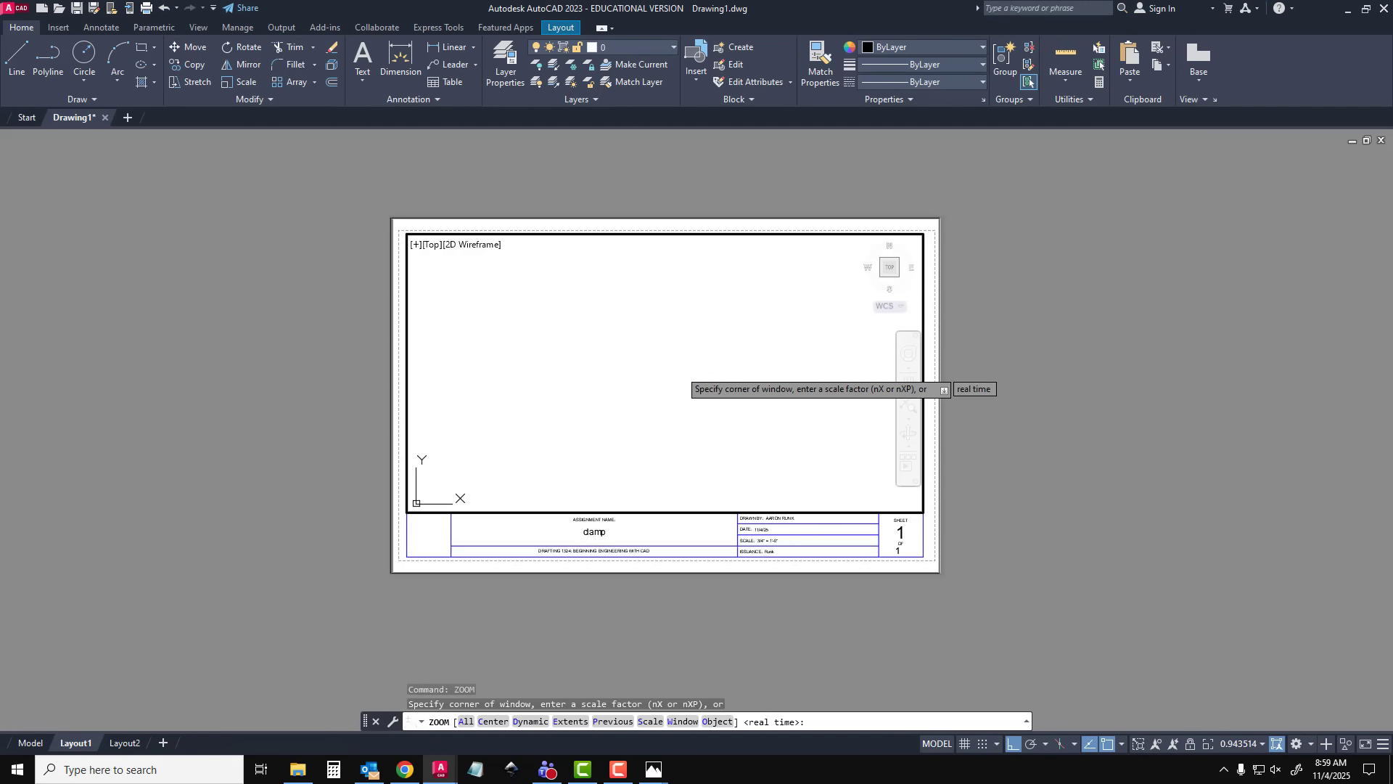
Scale the active viewport's view to 1/16XP with the Zoom command
{"action": "key", "text": "Escape"}
{"action": "type", "text": "zoom"}
{"action": "key", "text": "Return"}
{"action": "type", "text": "1"}
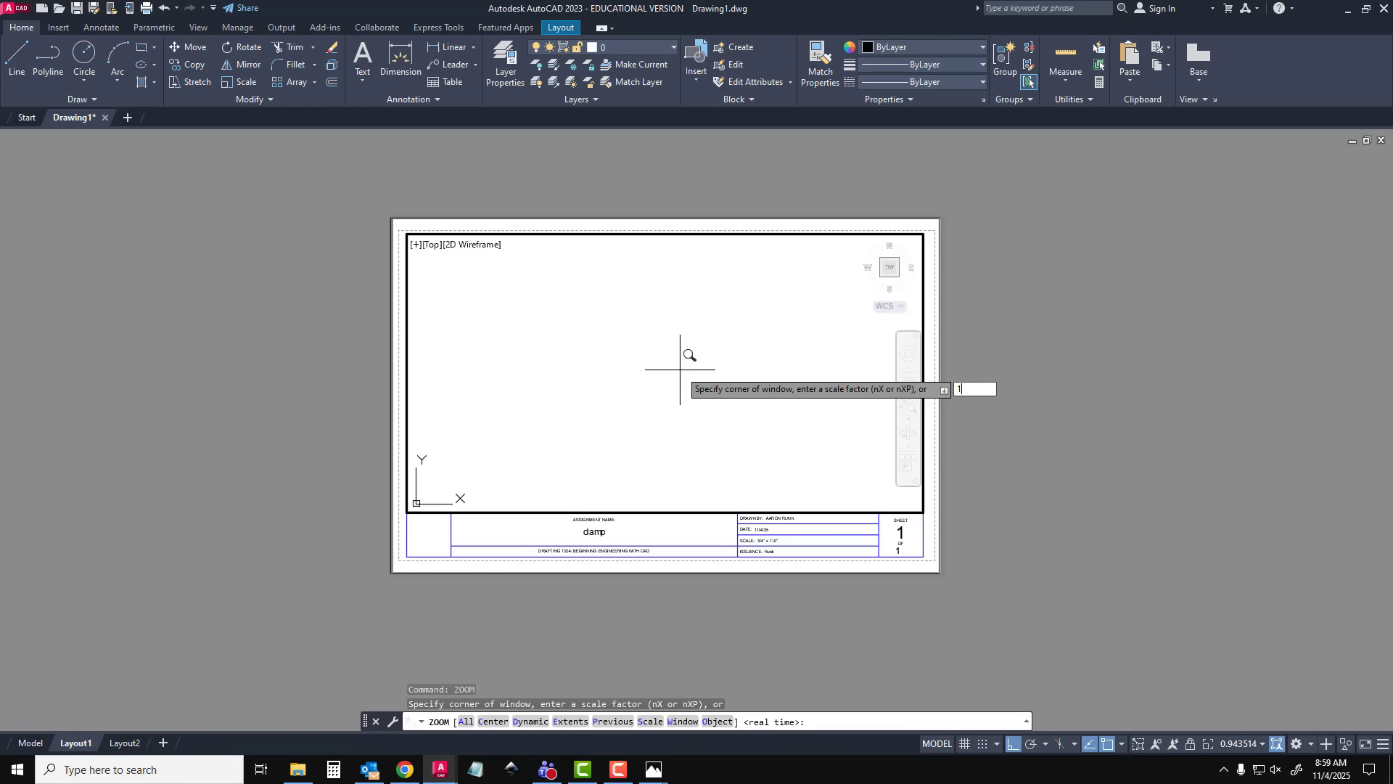
{"action": "type", "text": "/16XP"}
{"action": "key", "text": "Return"}
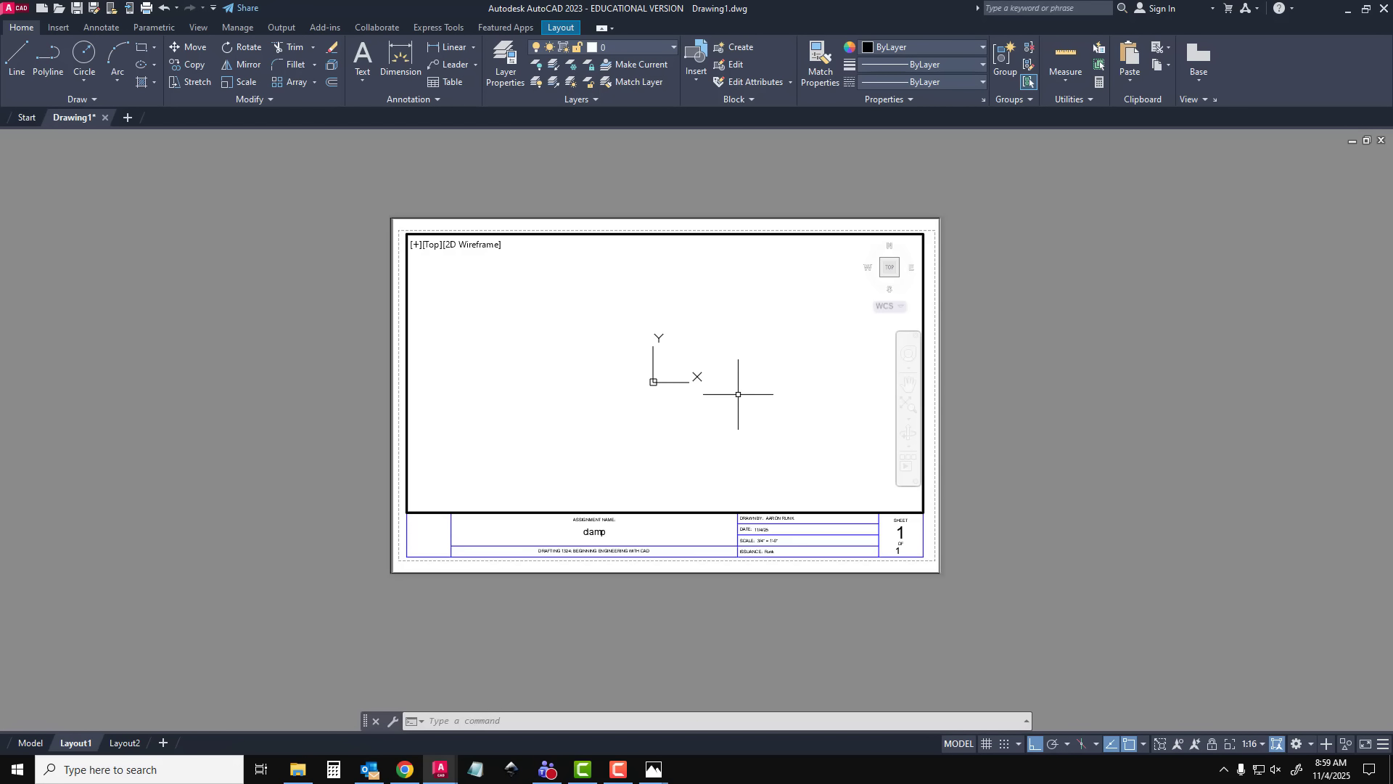
Return to paper space and set the viewport's display locked property to Yes
{"action": "type", "text": "MO"}
{"action": "key", "text": "Return"}
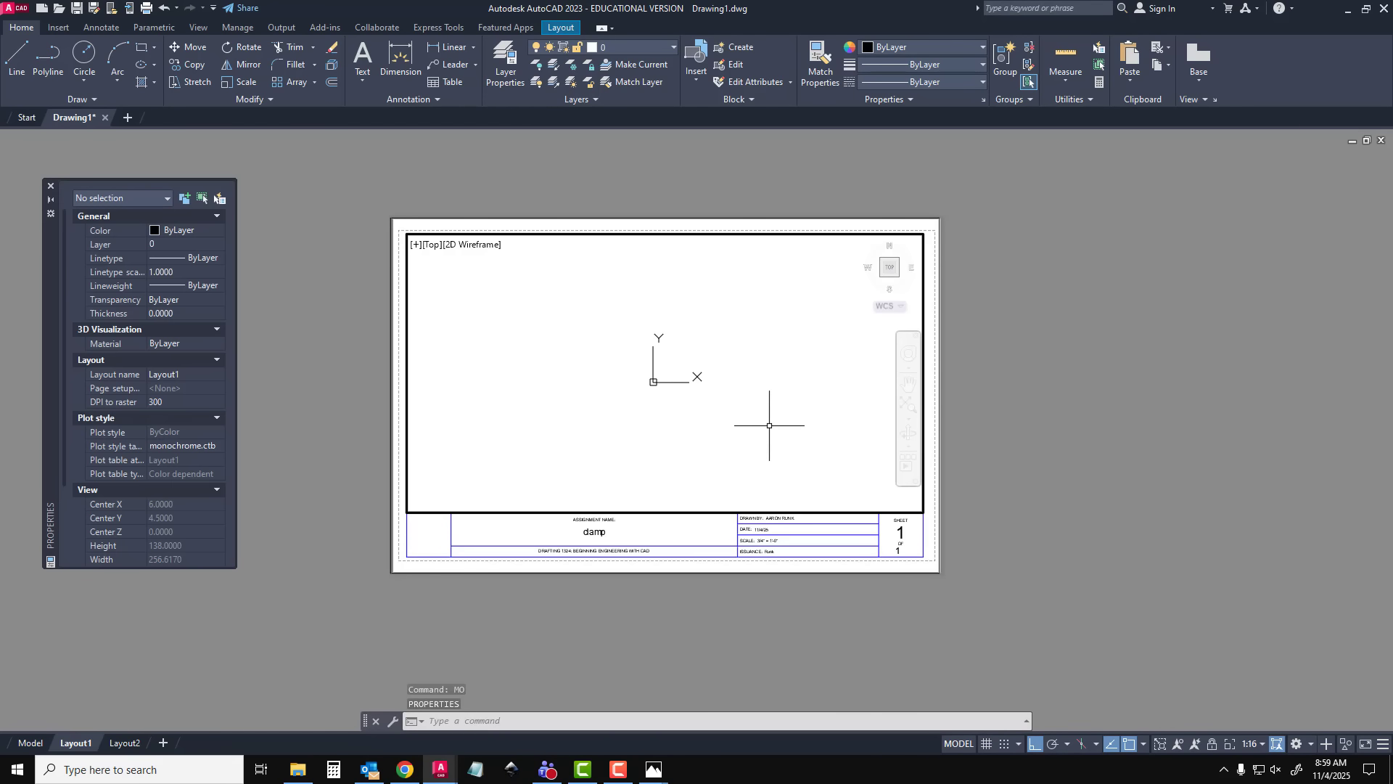
{"action": "double_click", "coordinate": [490, 224]}
{"action": "left_click", "coordinate": [490, 226]}
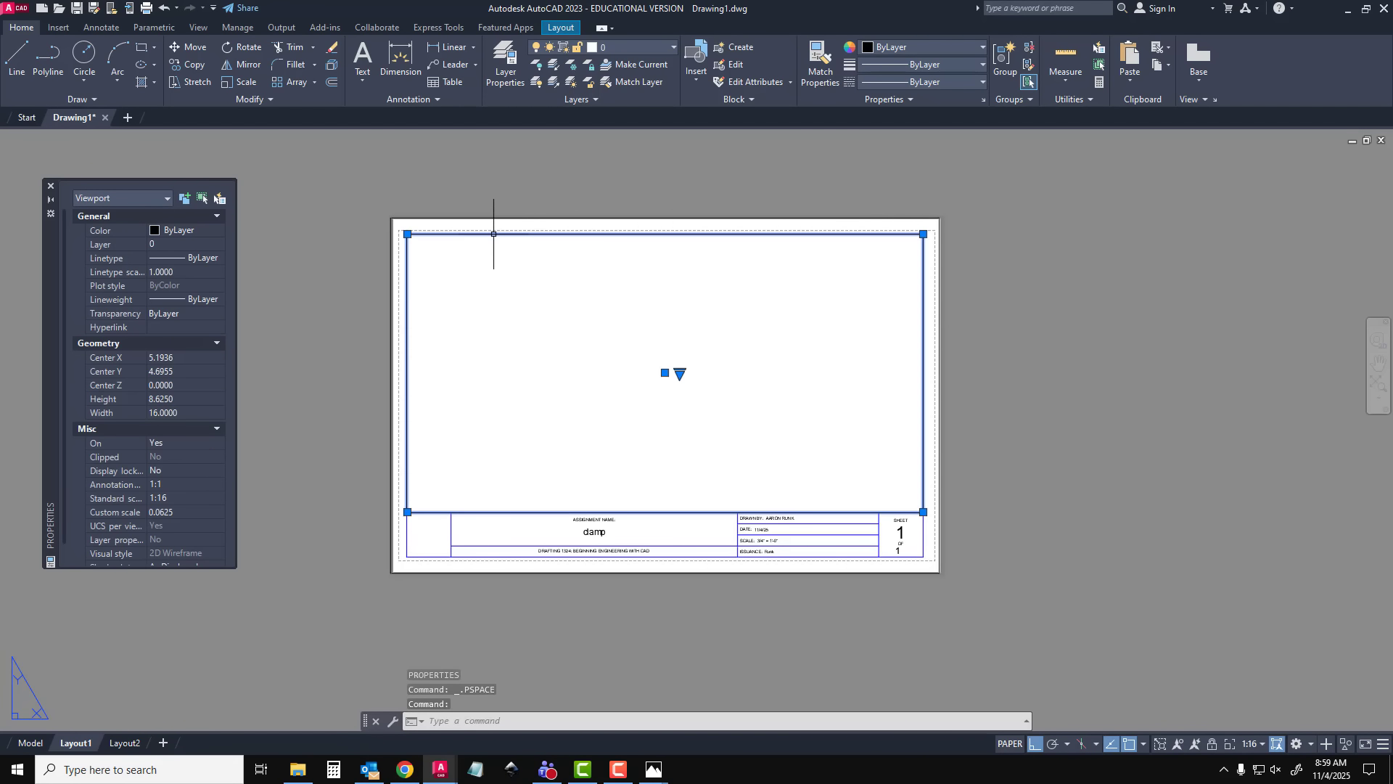
{"action": "scroll", "coordinate": [138, 460], "scroll_direction": "down", "scroll_amount": 2}
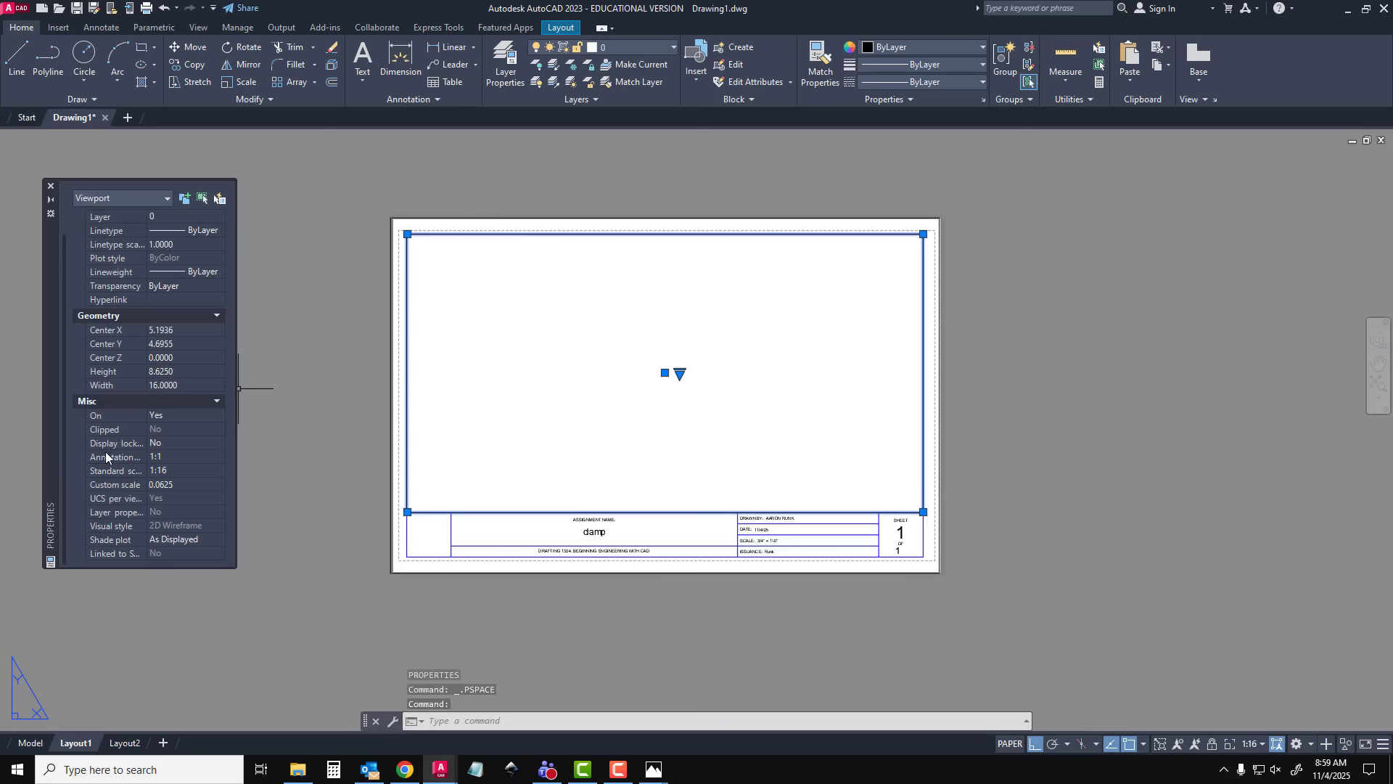
{"action": "left_click", "coordinate": [158, 442]}
{"action": "left_click", "coordinate": [158, 442]}
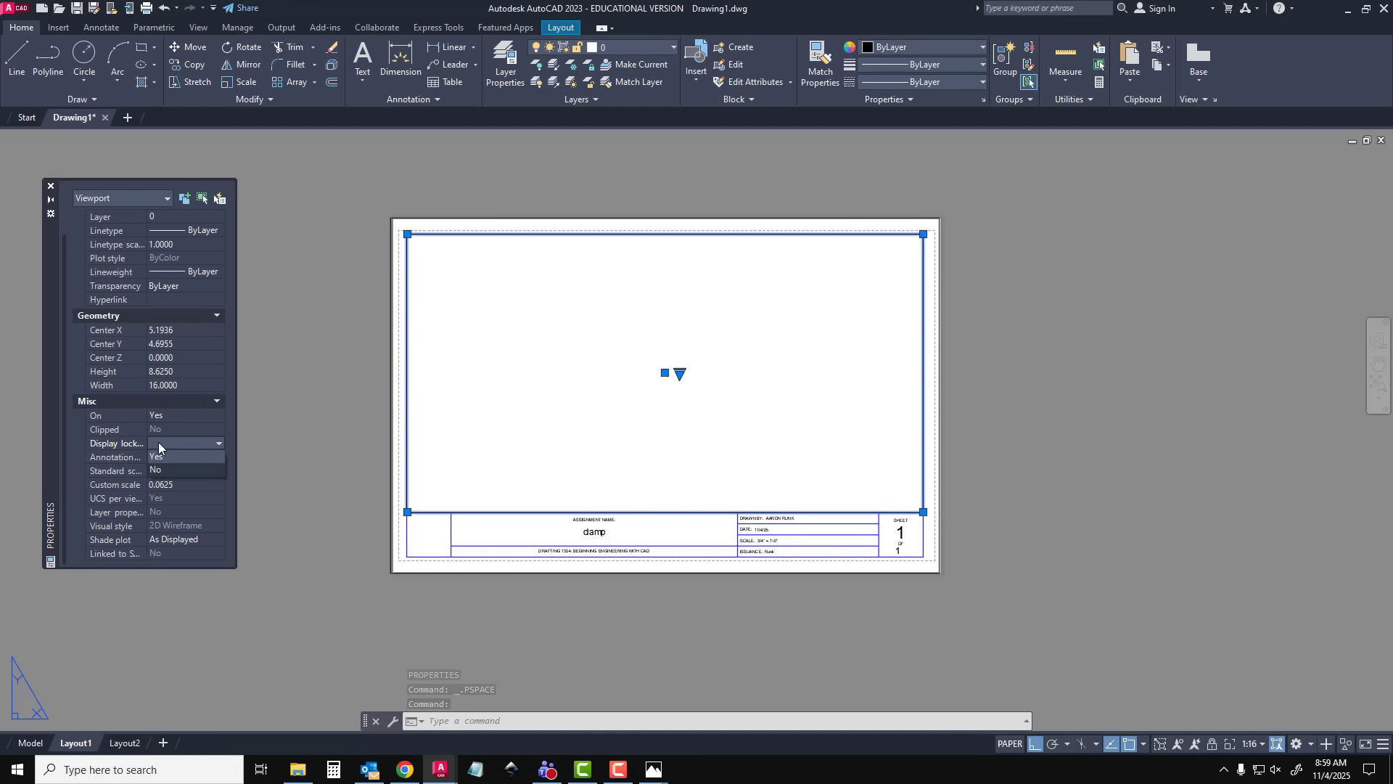
{"action": "left_click", "coordinate": [171, 456]}
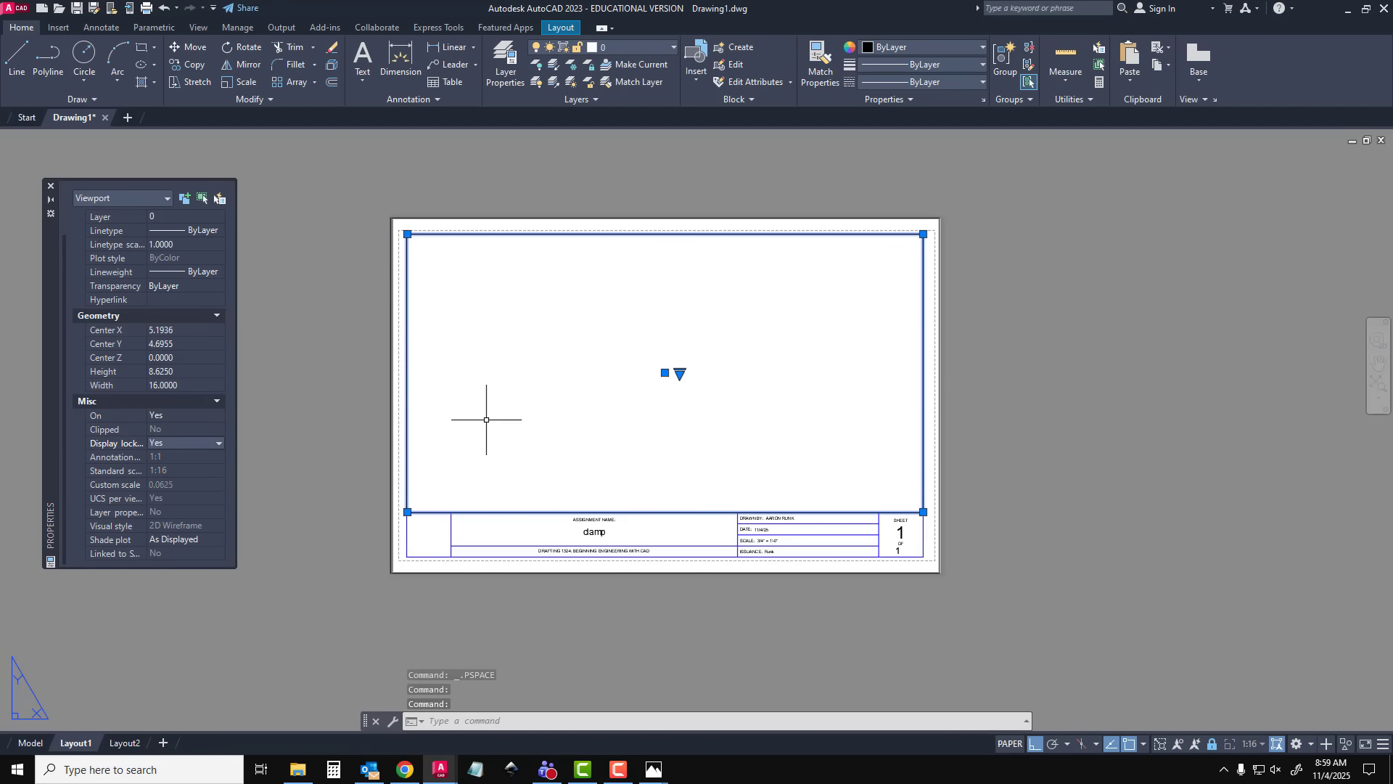
Close the properties palette and deselect the locked viewport
{"action": "scroll", "coordinate": [558, 411], "scroll_direction": "up", "scroll_amount": 2}
{"action": "scroll", "coordinate": [558, 412], "scroll_direction": "down", "scroll_amount": 2}
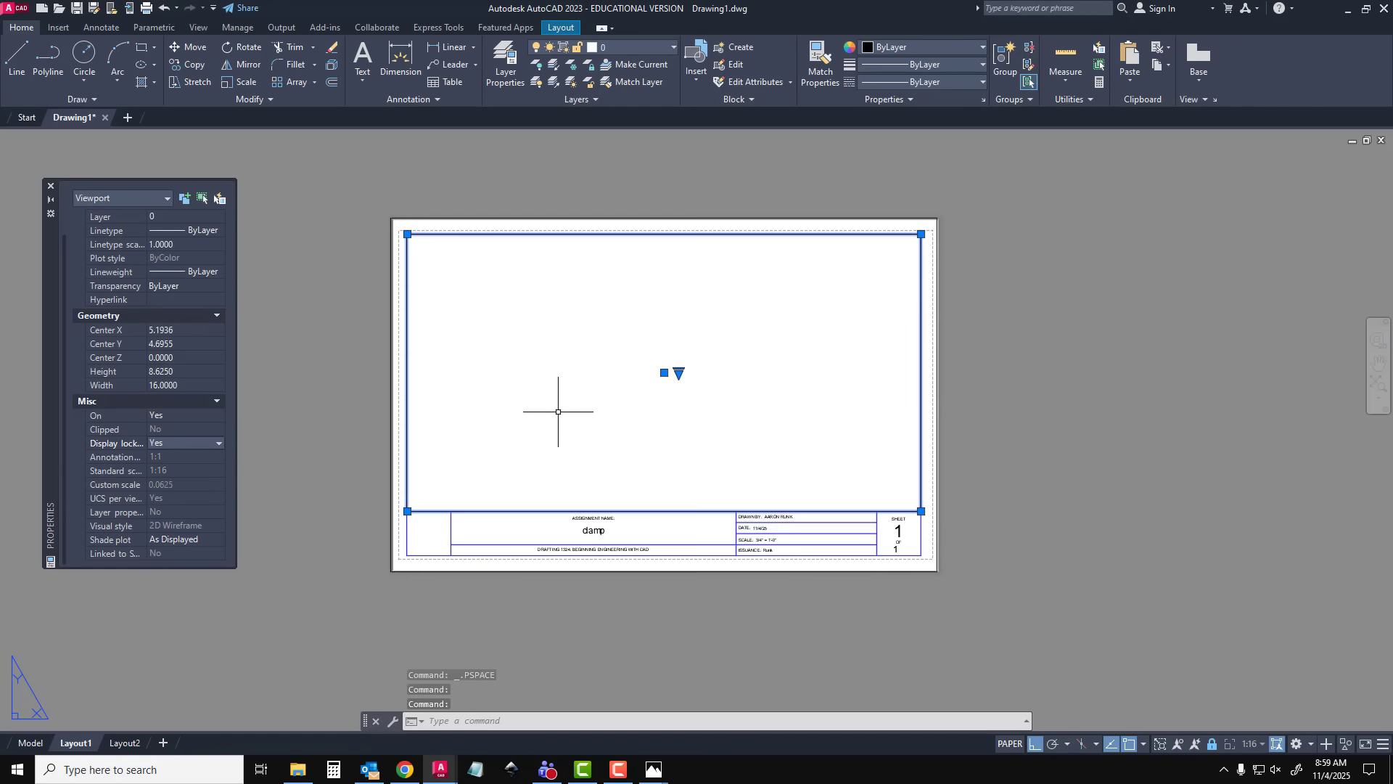
{"action": "middle_click_drag", "start_coordinate": [567, 409], "coordinate": [575, 426]}
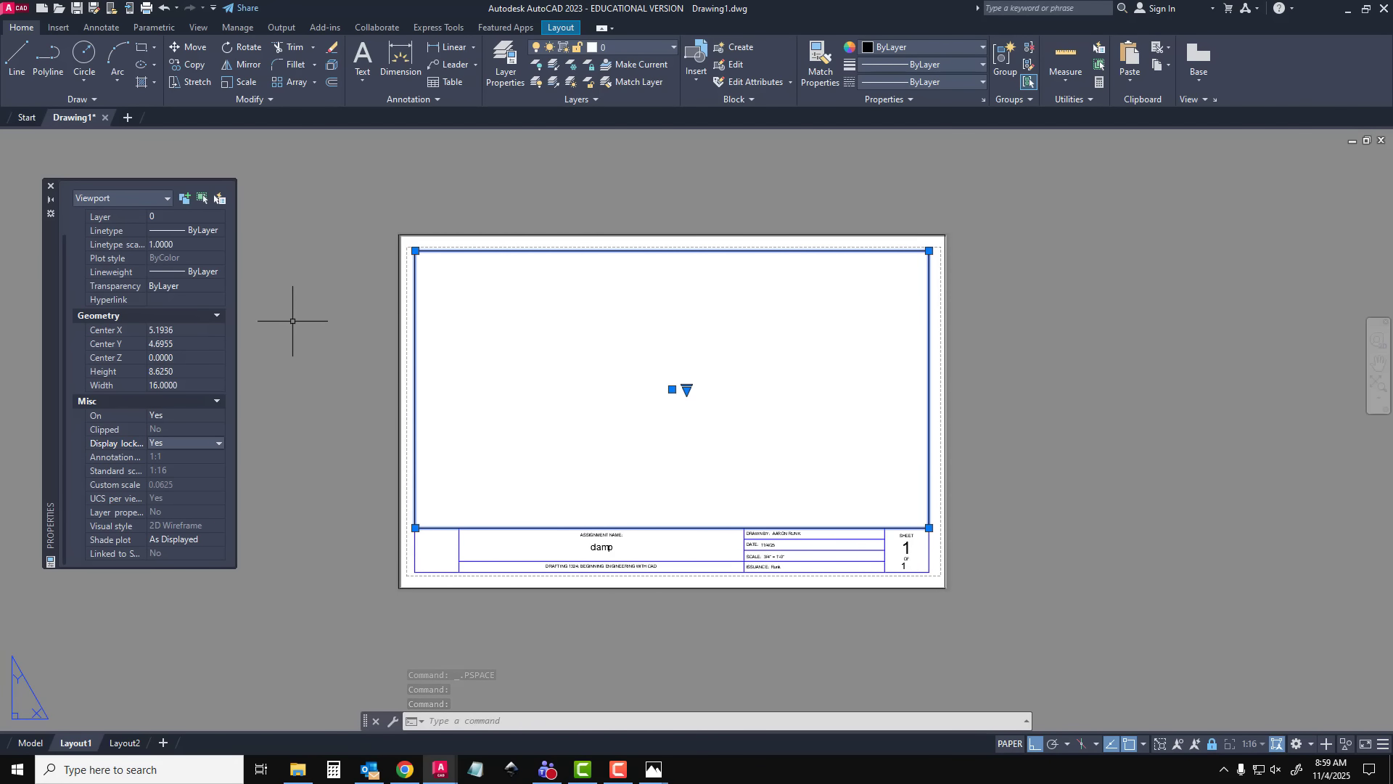
{"action": "left_click", "coordinate": [51, 190]}
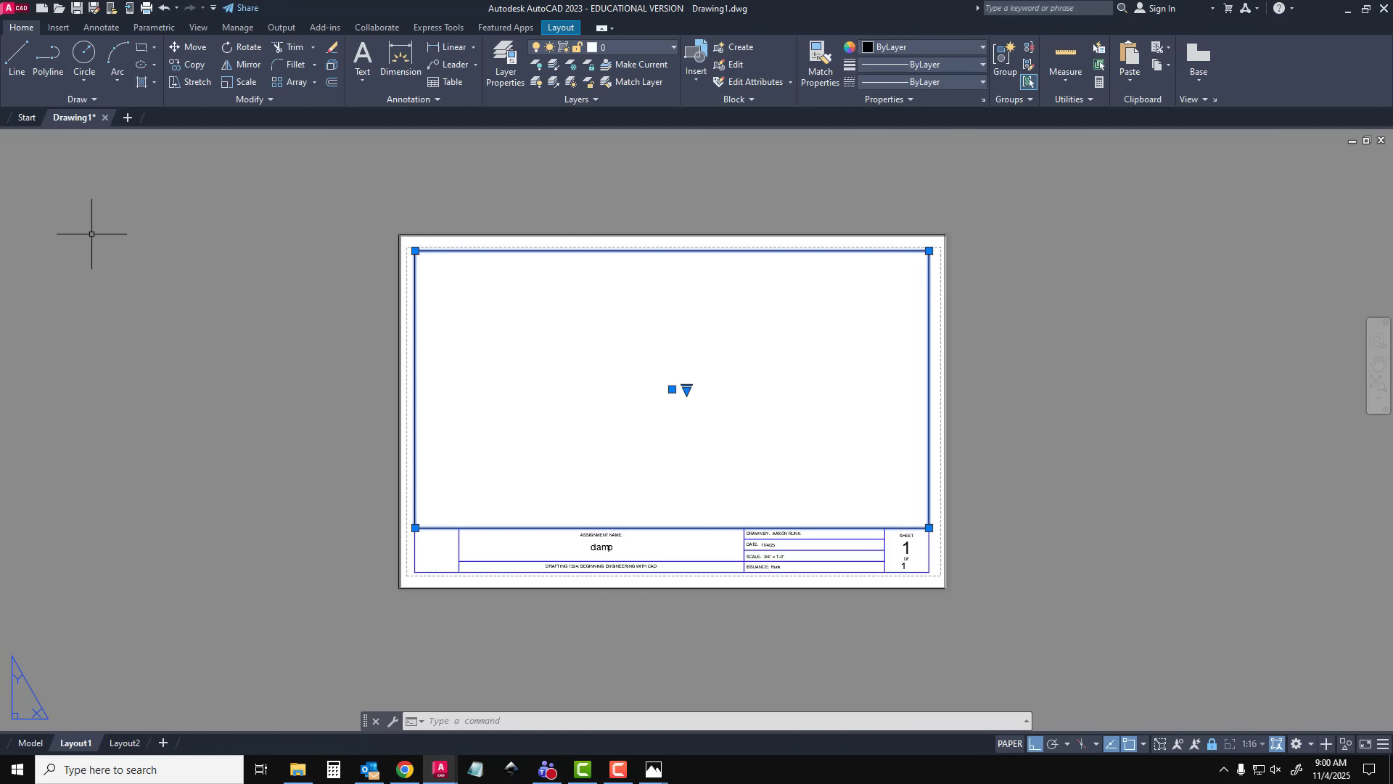
{"action": "key", "text": "Escape"}
{"action": "scroll", "coordinate": [580, 540], "scroll_direction": "up", "scroll_amount": 3}
{"action": "middle_click_drag", "start_coordinate": [621, 507], "coordinate": [619, 568]}
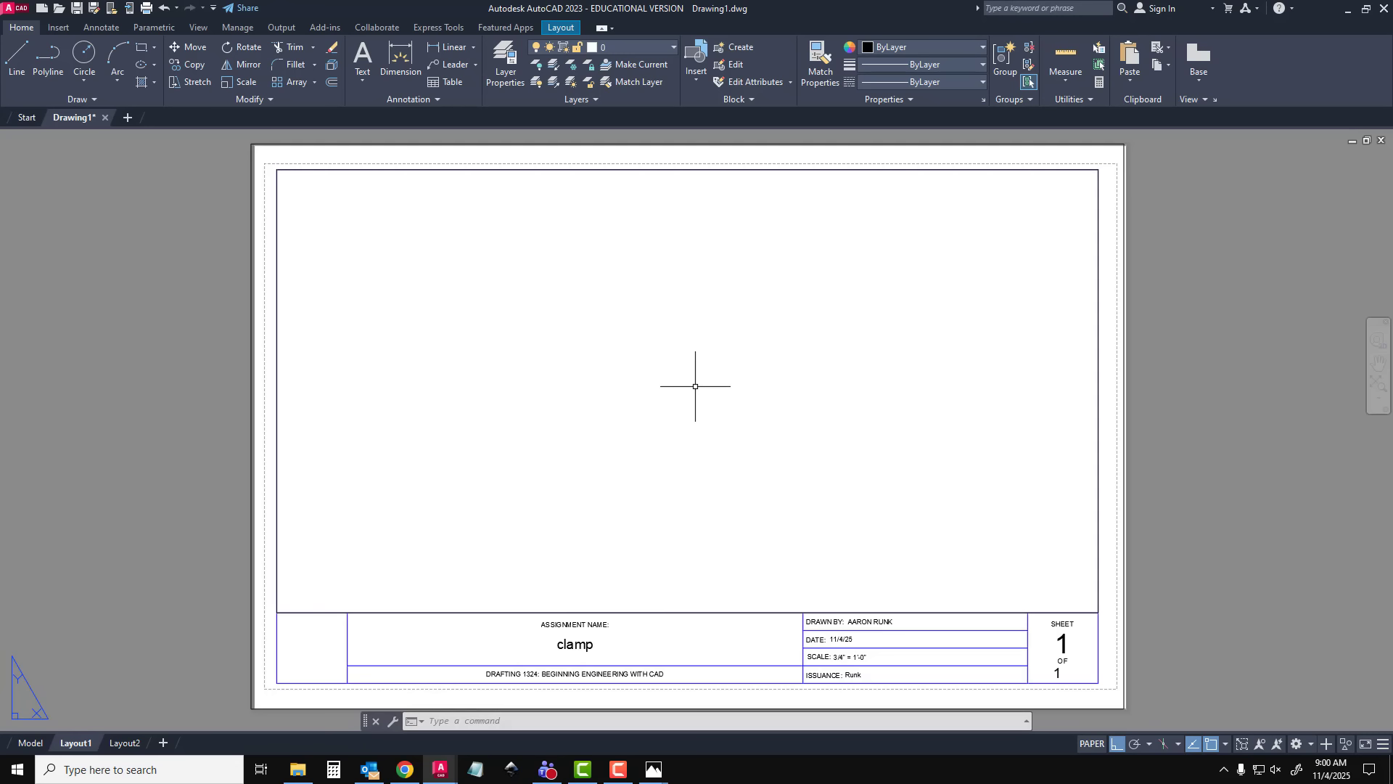
Switch to model space and create a new layer named MODLE LINES in the layer manager
{"action": "left_click", "coordinate": [30, 743]}
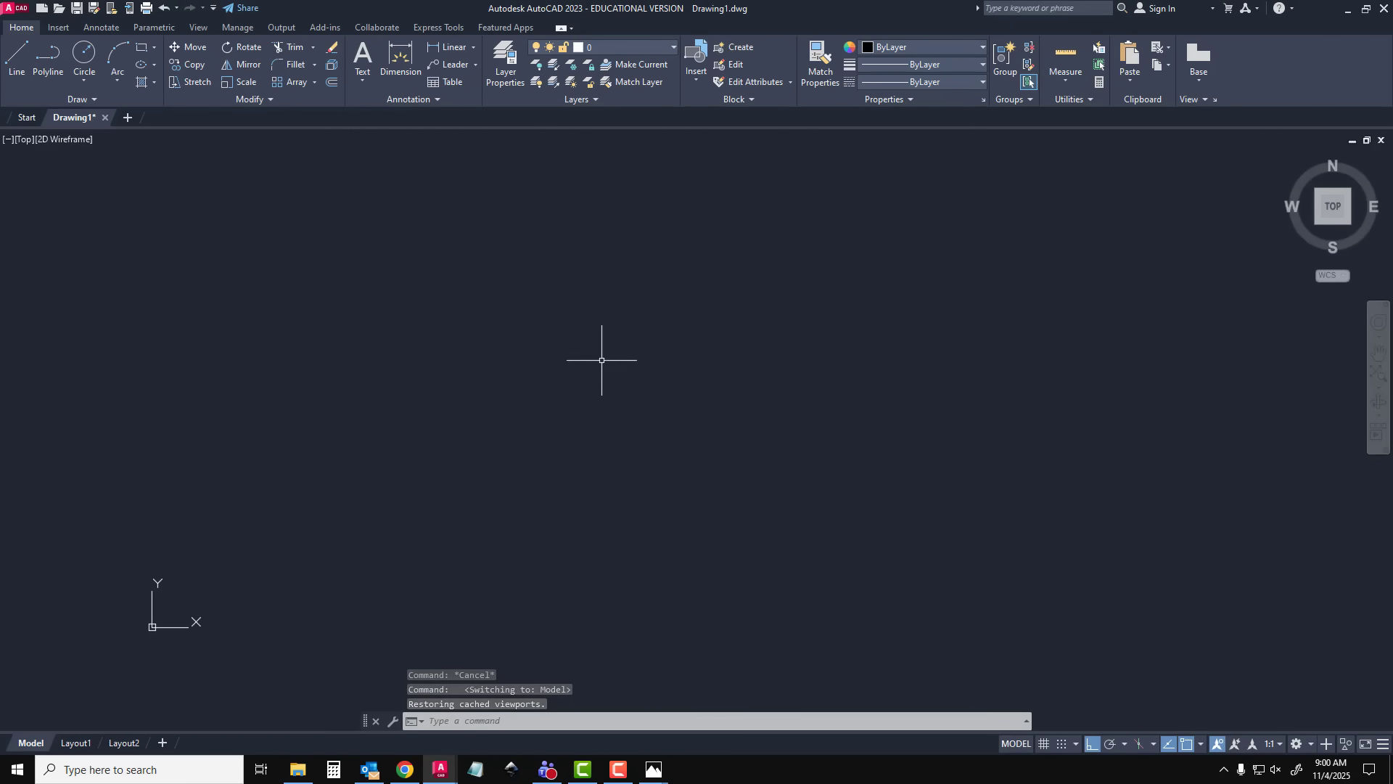
{"action": "left_click", "coordinate": [501, 64]}
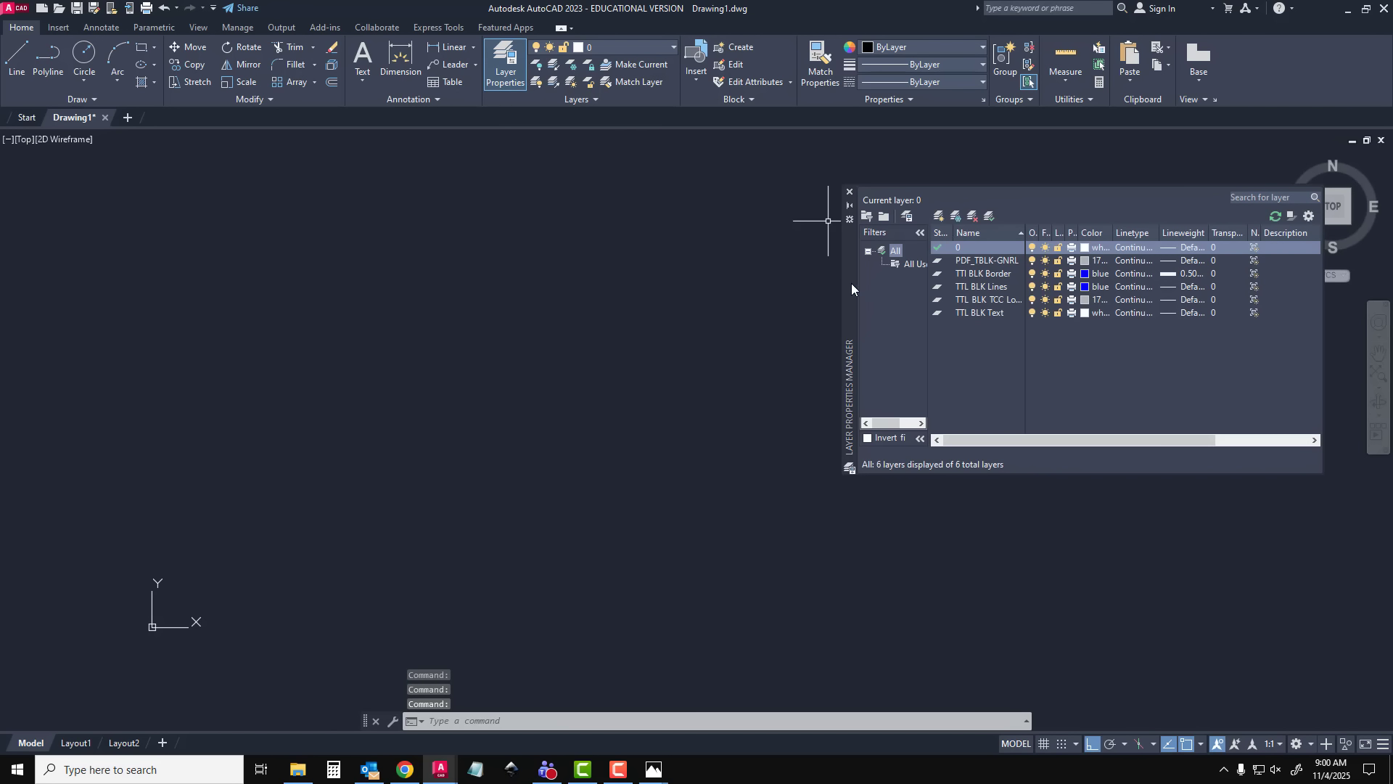
{"action": "left_click_drag", "start_coordinate": [851, 283], "coordinate": [479, 375]}
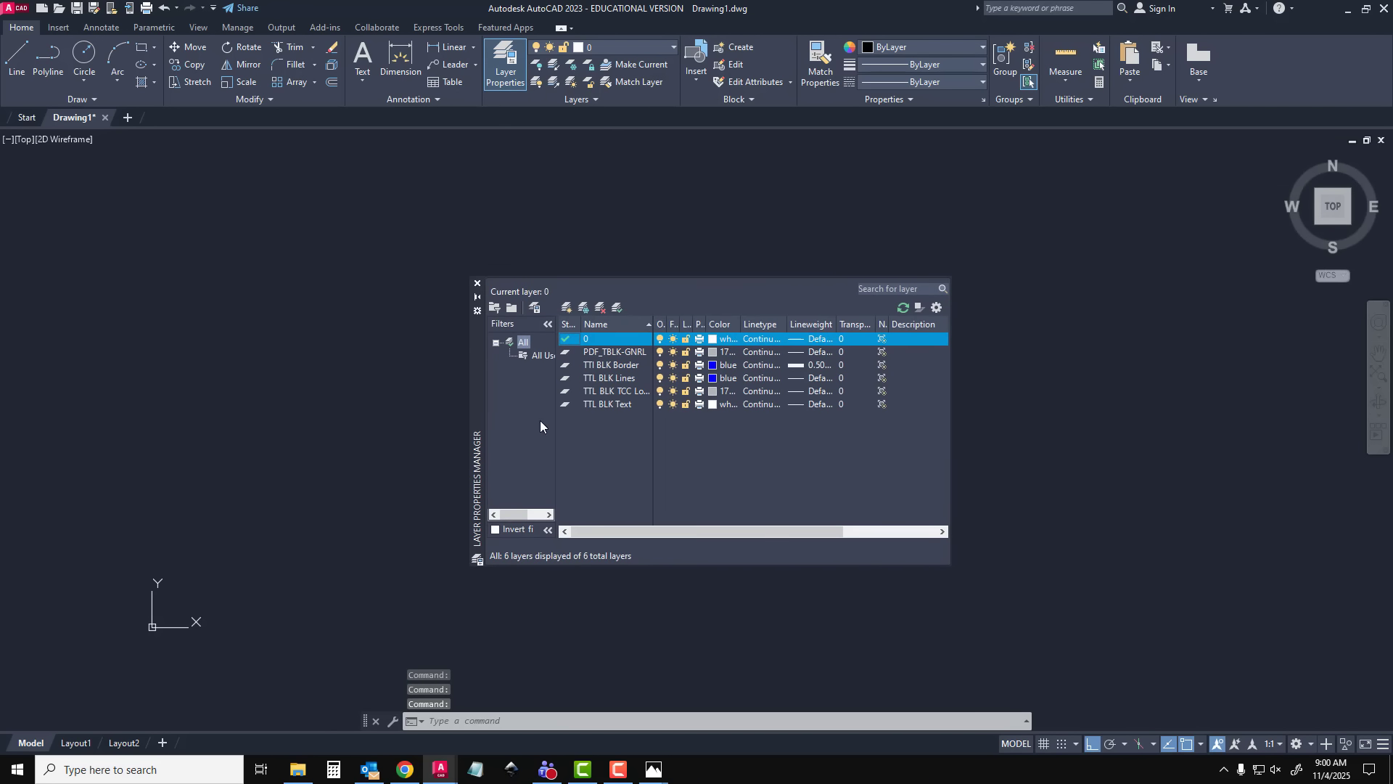
{"action": "left_click", "coordinate": [566, 308]}
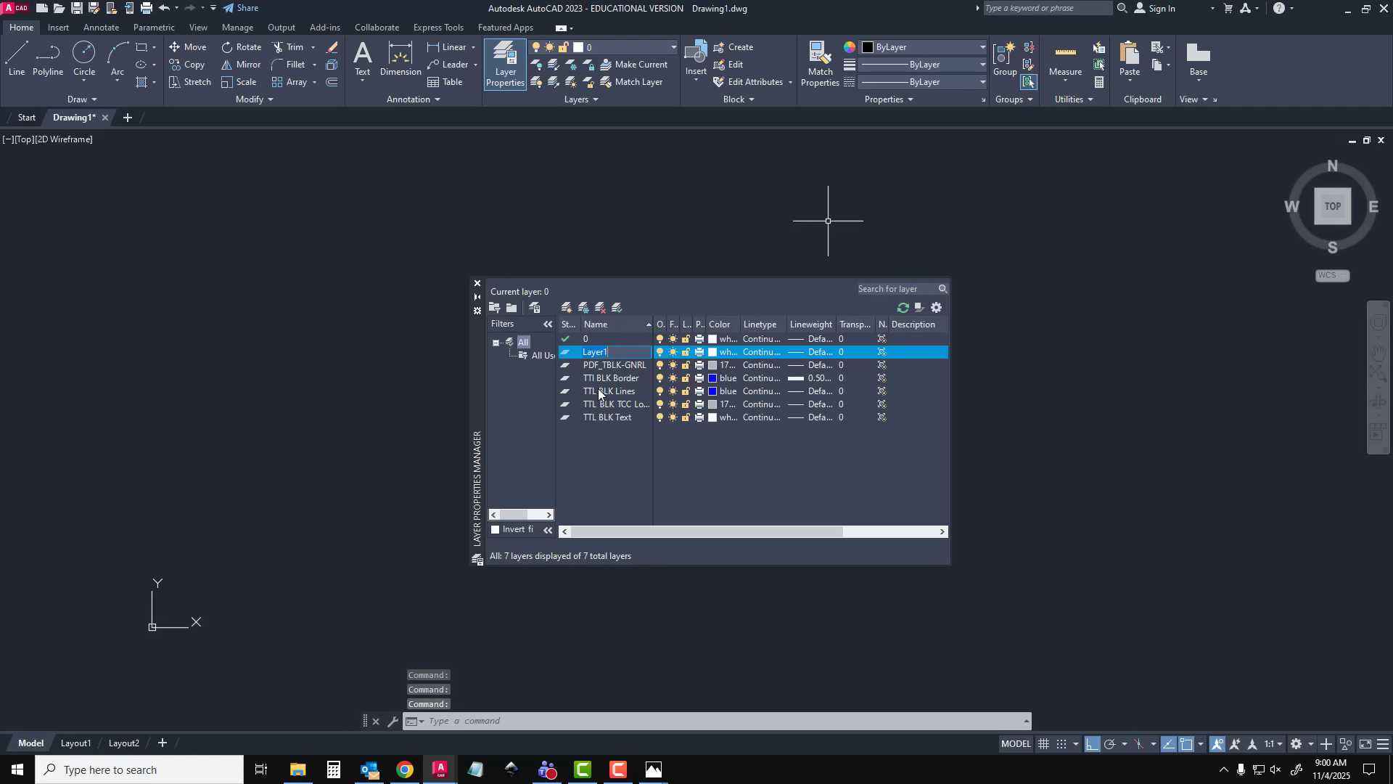
{"action": "type", "text": "MODLE LINES"}
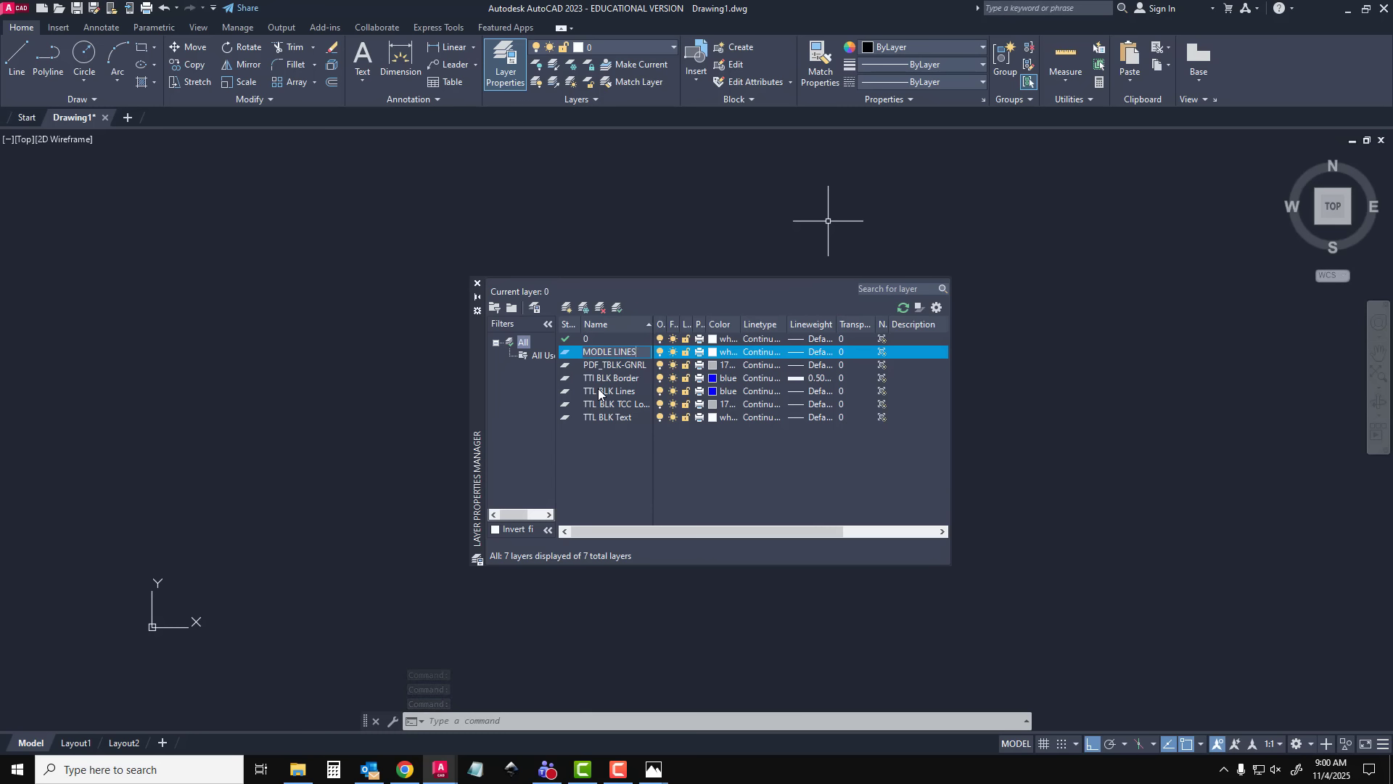
{"action": "key", "text": "Return"}
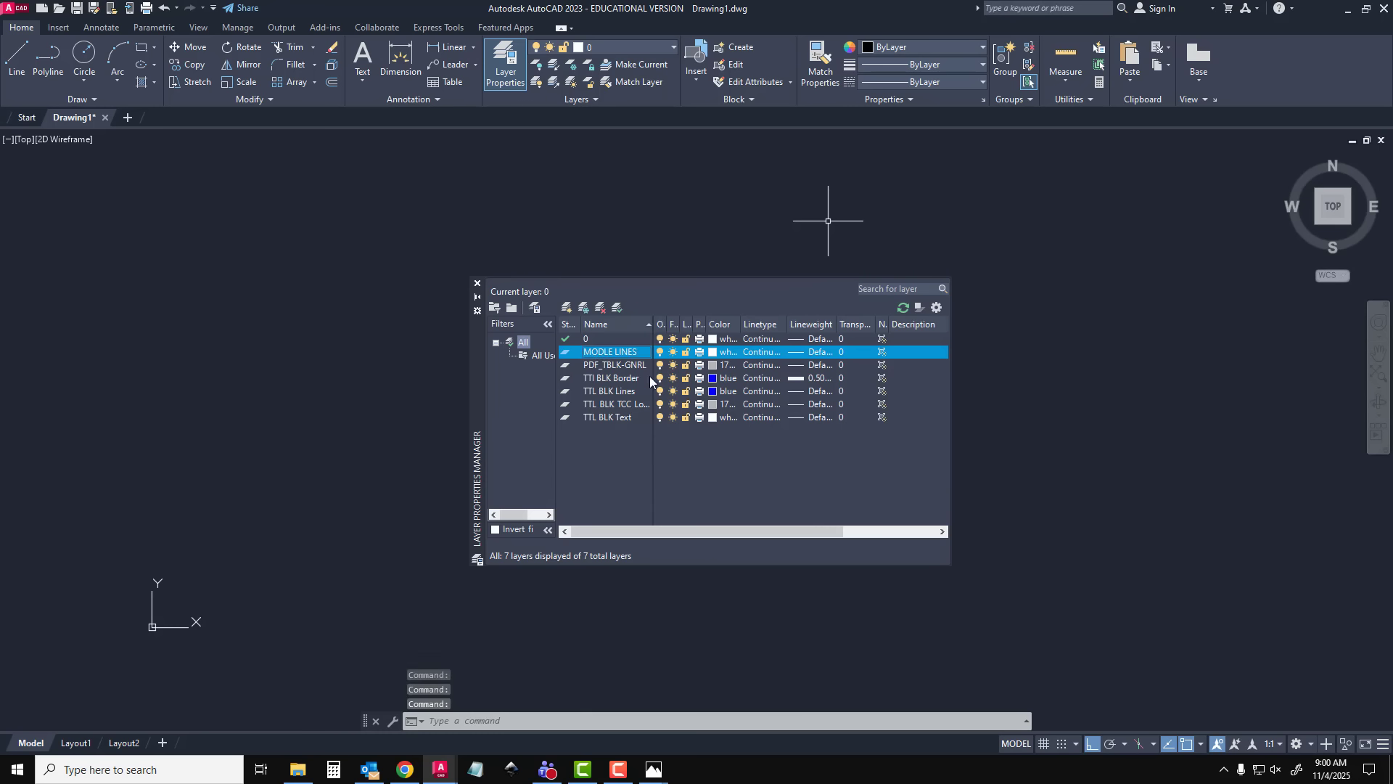
Set the MODLE LINES layer's colour to green and its lineweight to 0.20 mm
{"action": "left_click", "coordinate": [718, 352]}
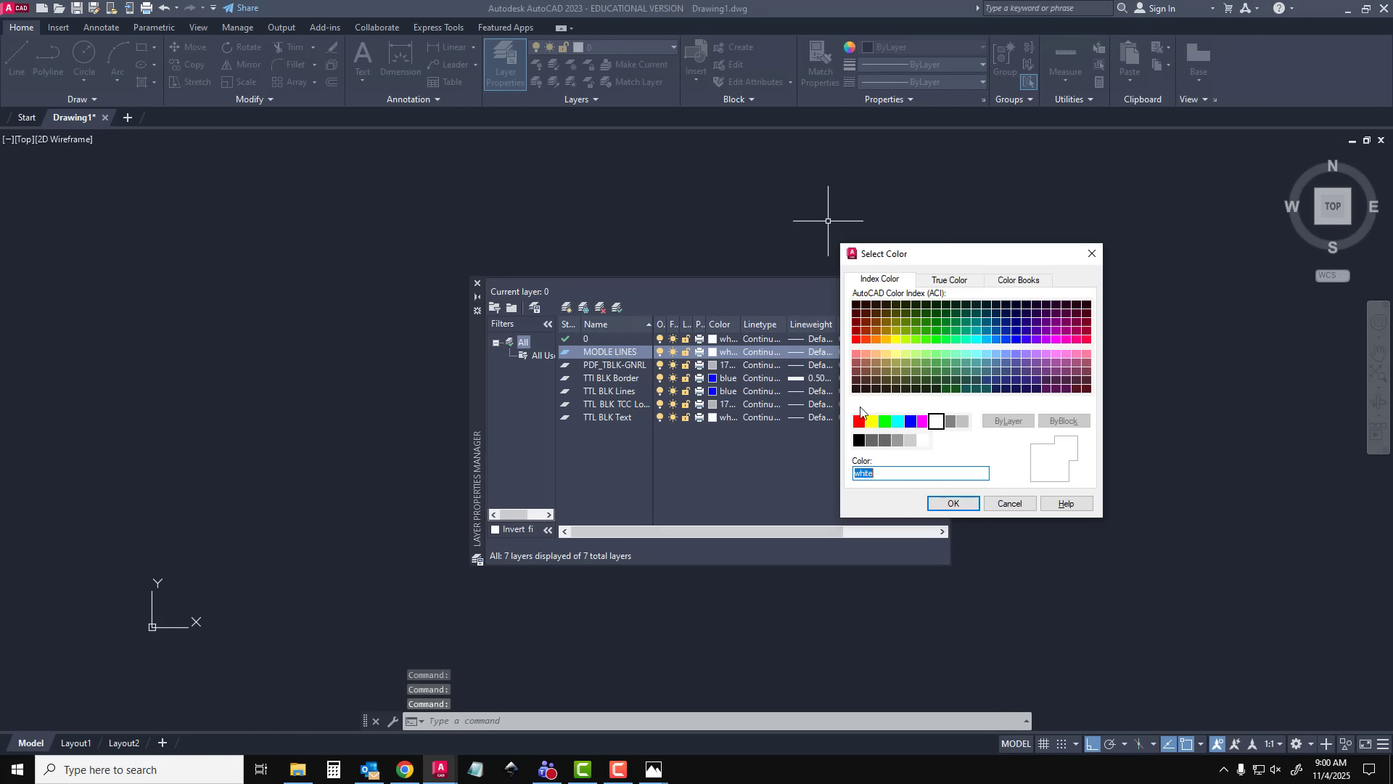
{"action": "left_click", "coordinate": [885, 421]}
{"action": "left_click", "coordinate": [953, 503]}
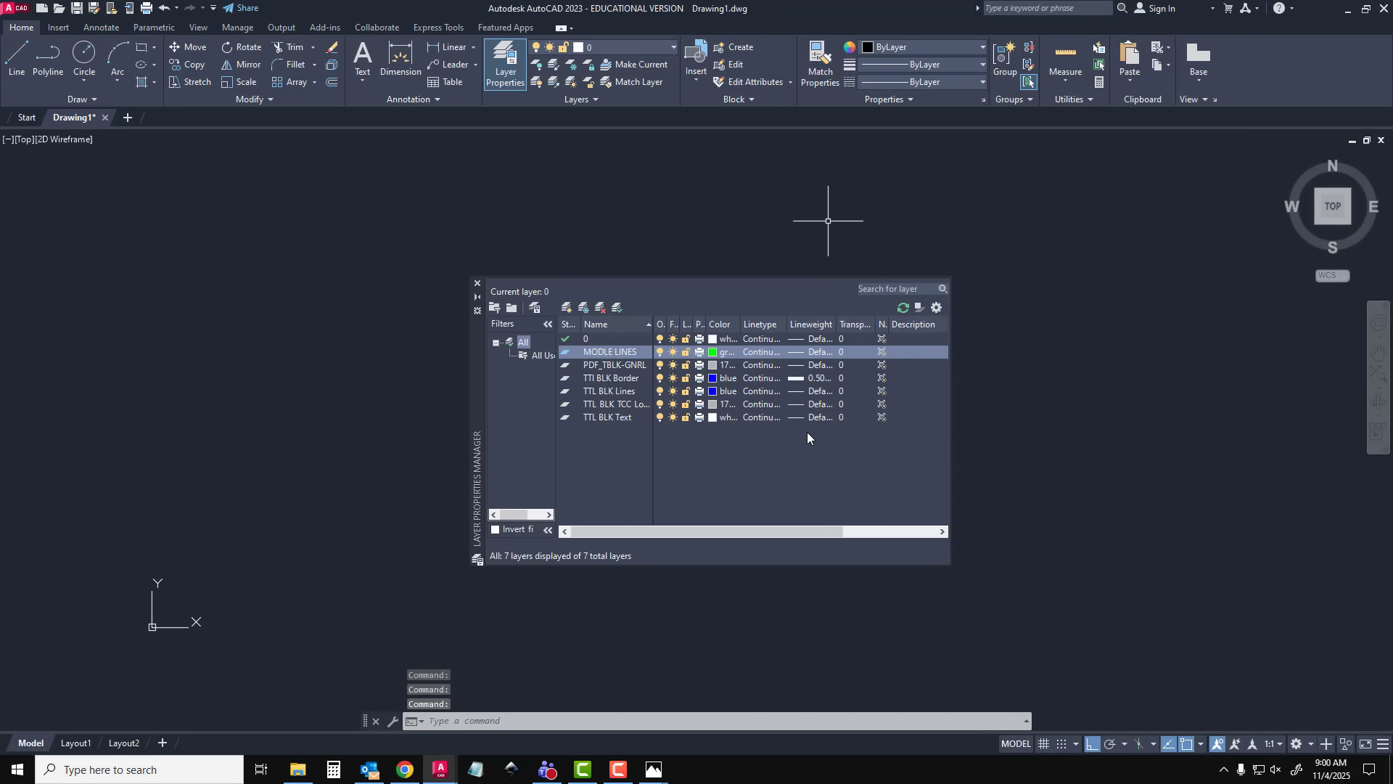
{"action": "left_click", "coordinate": [808, 351]}
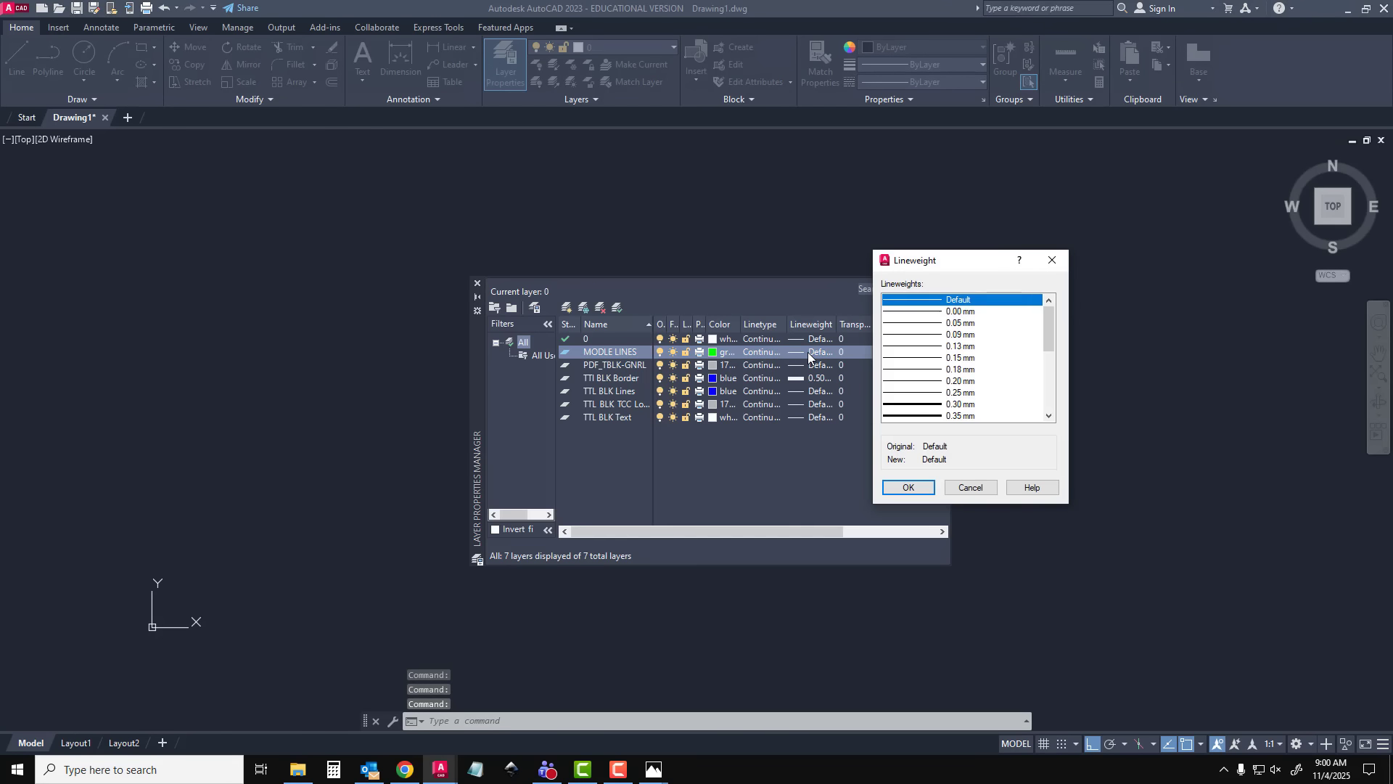
{"action": "left_click", "coordinate": [935, 380]}
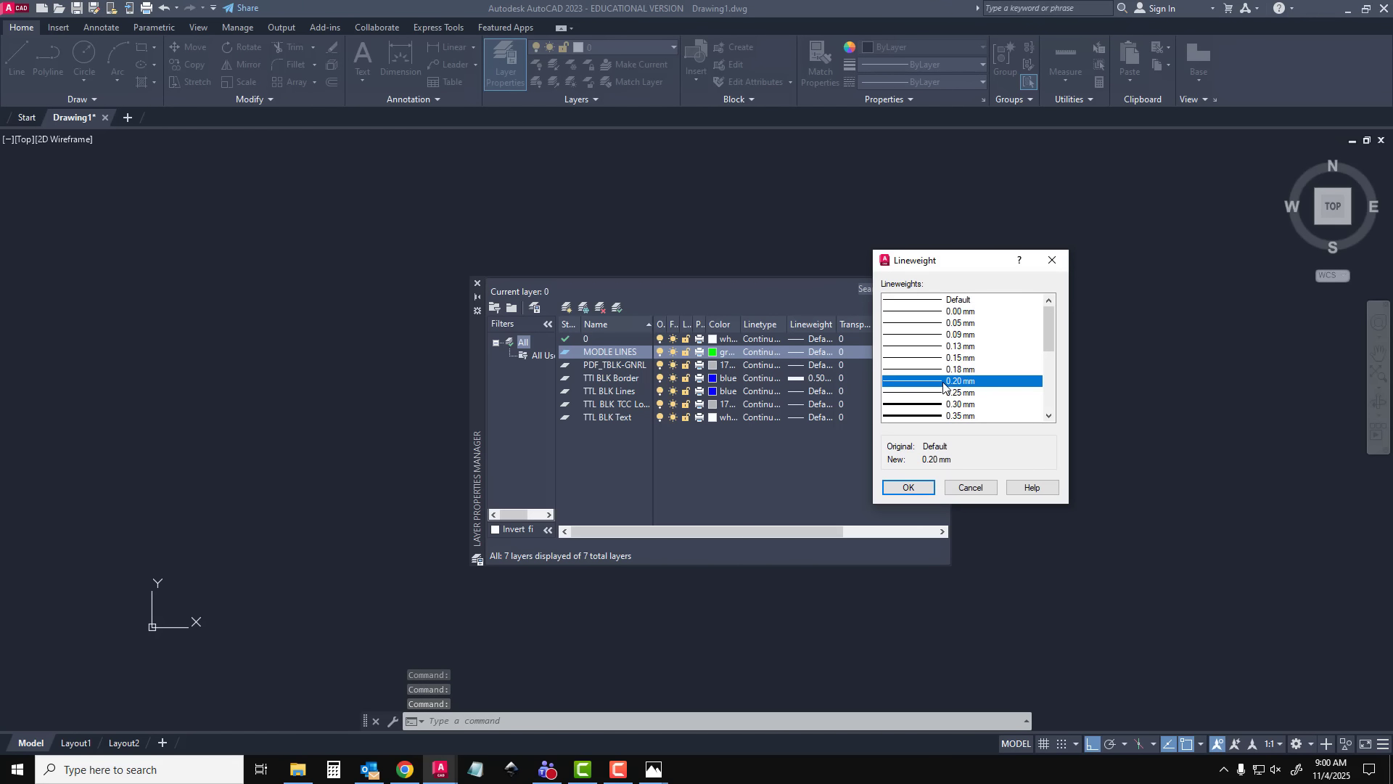
{"action": "left_click", "coordinate": [909, 487]}
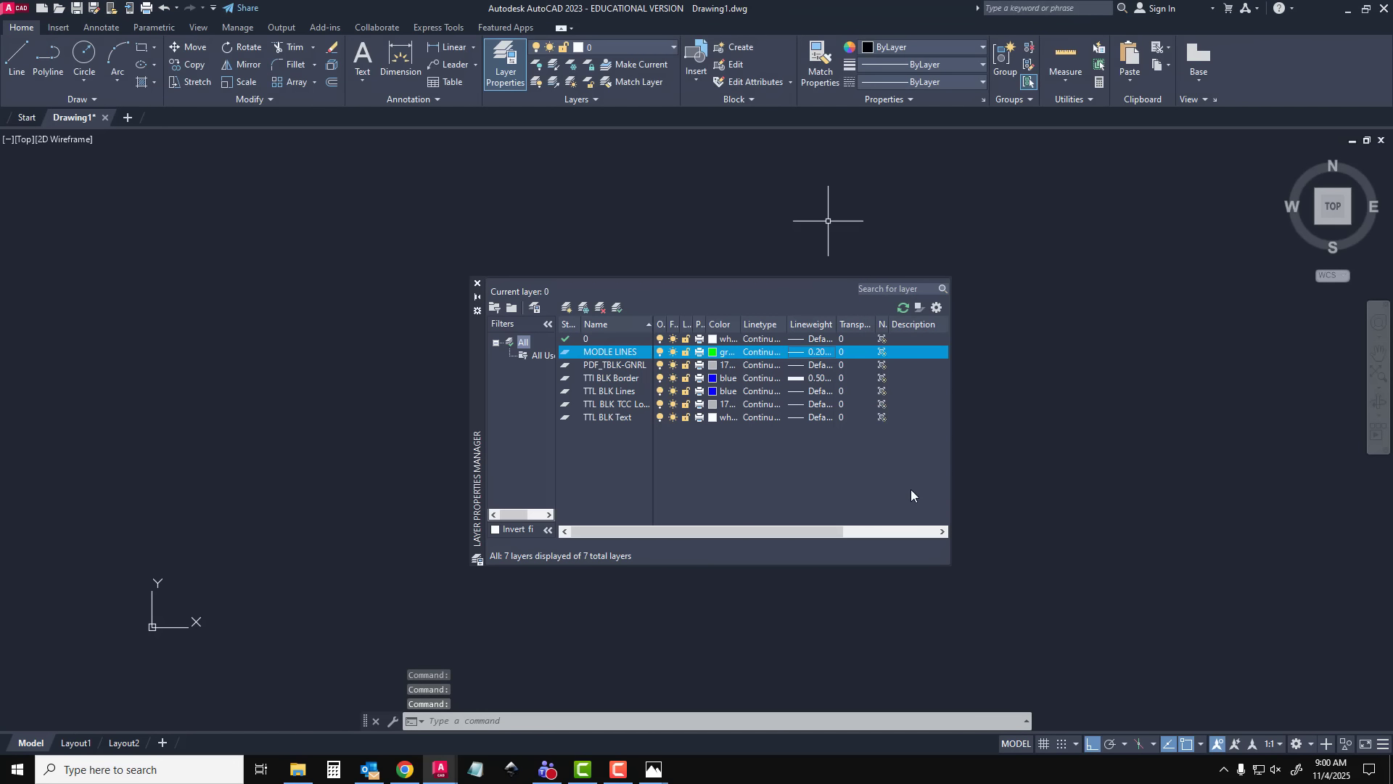
Create a new layer named CENTER LINES and set its colour to index 210 magenta
{"action": "left_click", "coordinate": [566, 308]}
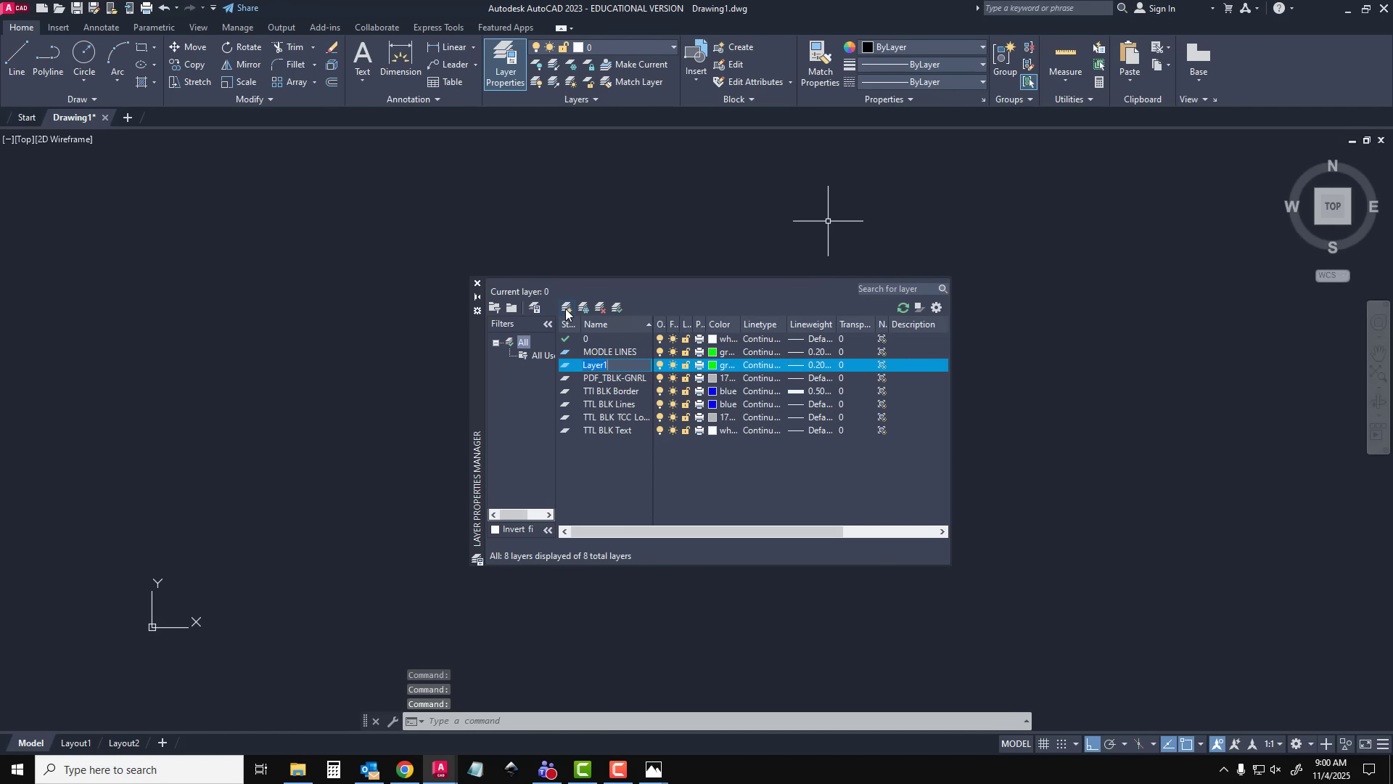
{"action": "type", "text": "CENTER LINES"}
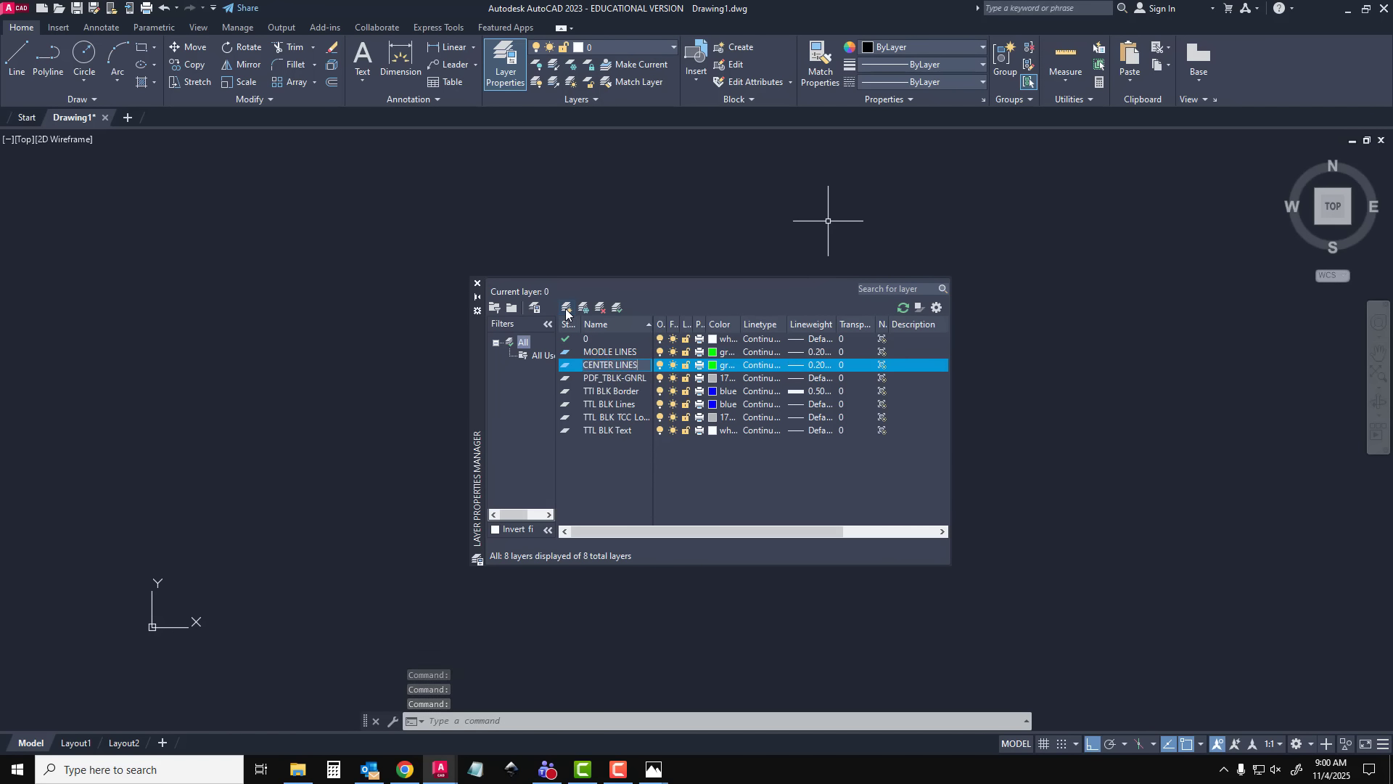
{"action": "key", "text": "Return"}
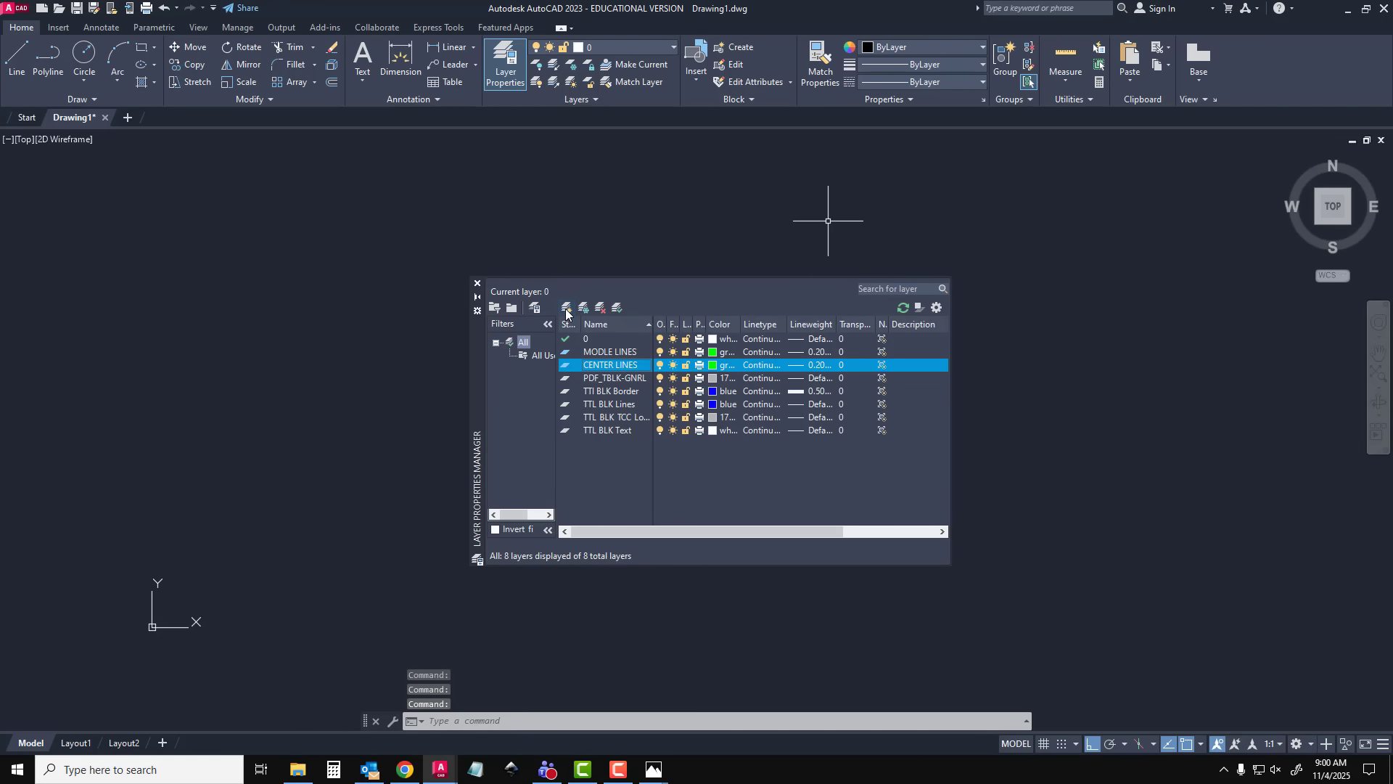
{"action": "left_click", "coordinate": [726, 364]}
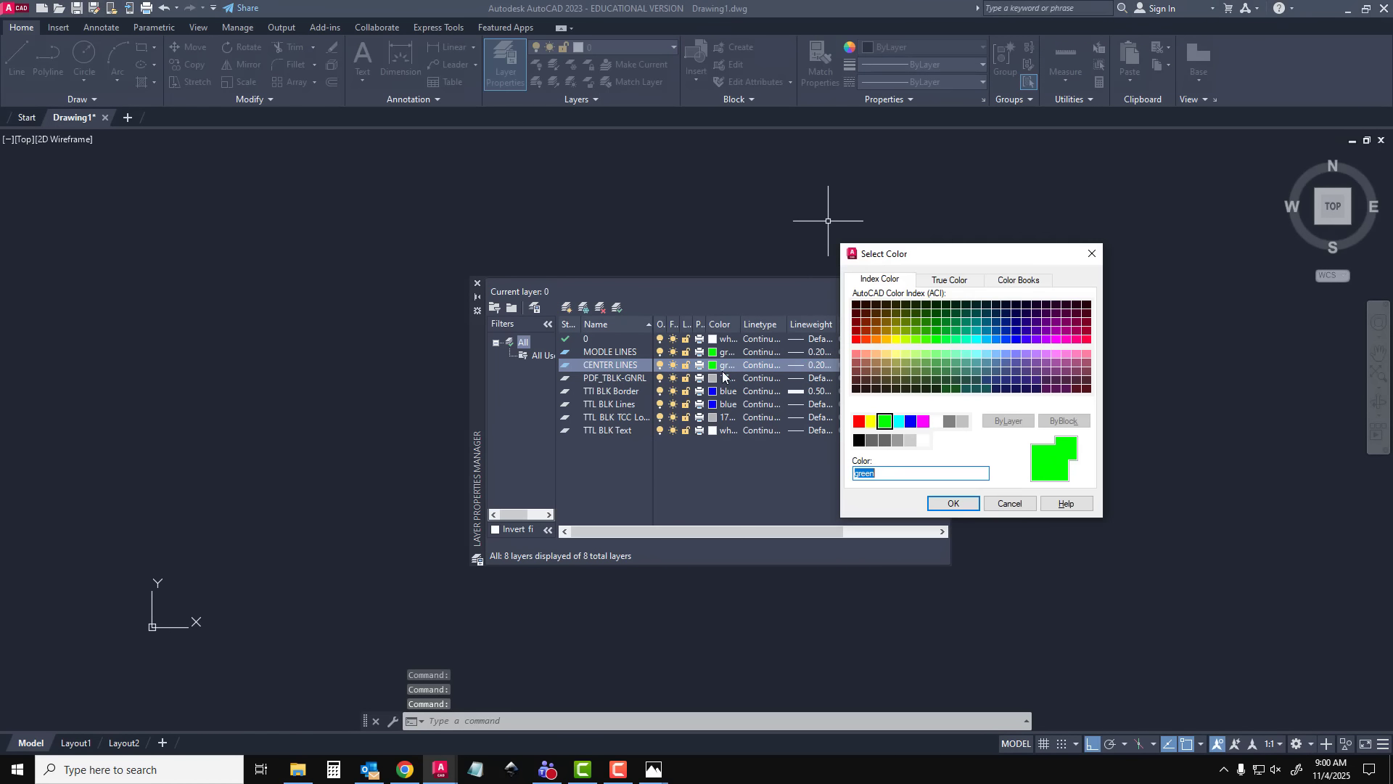
{"action": "left_click", "coordinate": [1053, 341]}
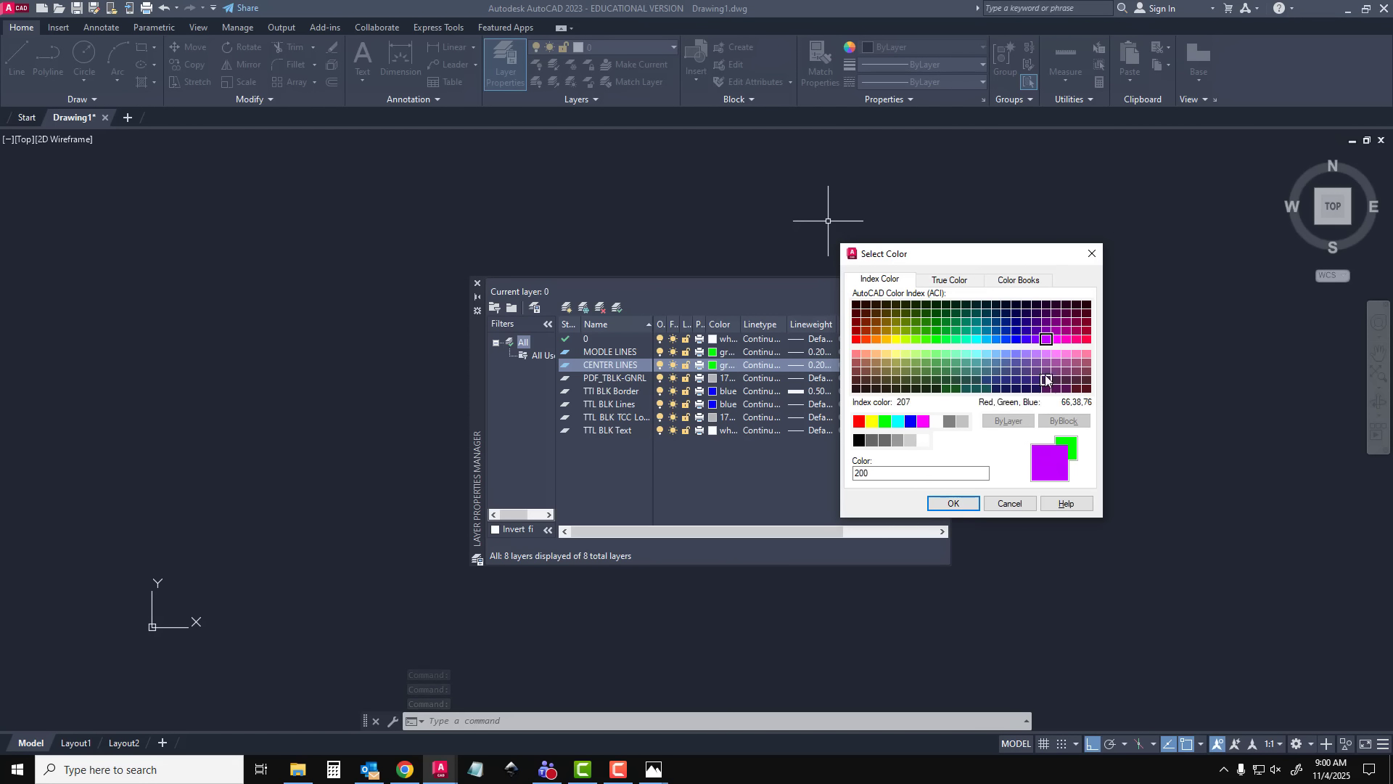
{"action": "left_click", "coordinate": [1055, 338]}
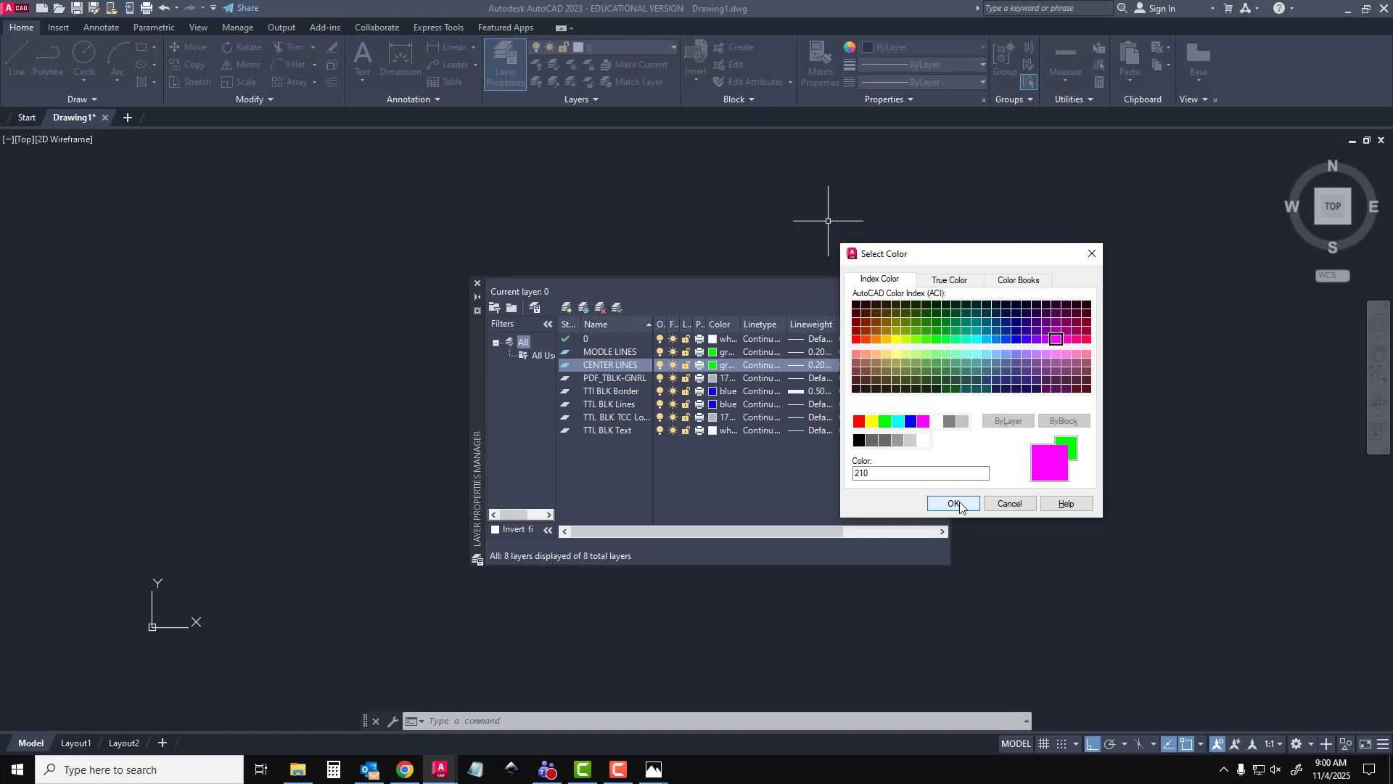
{"action": "left_click", "coordinate": [955, 503]}
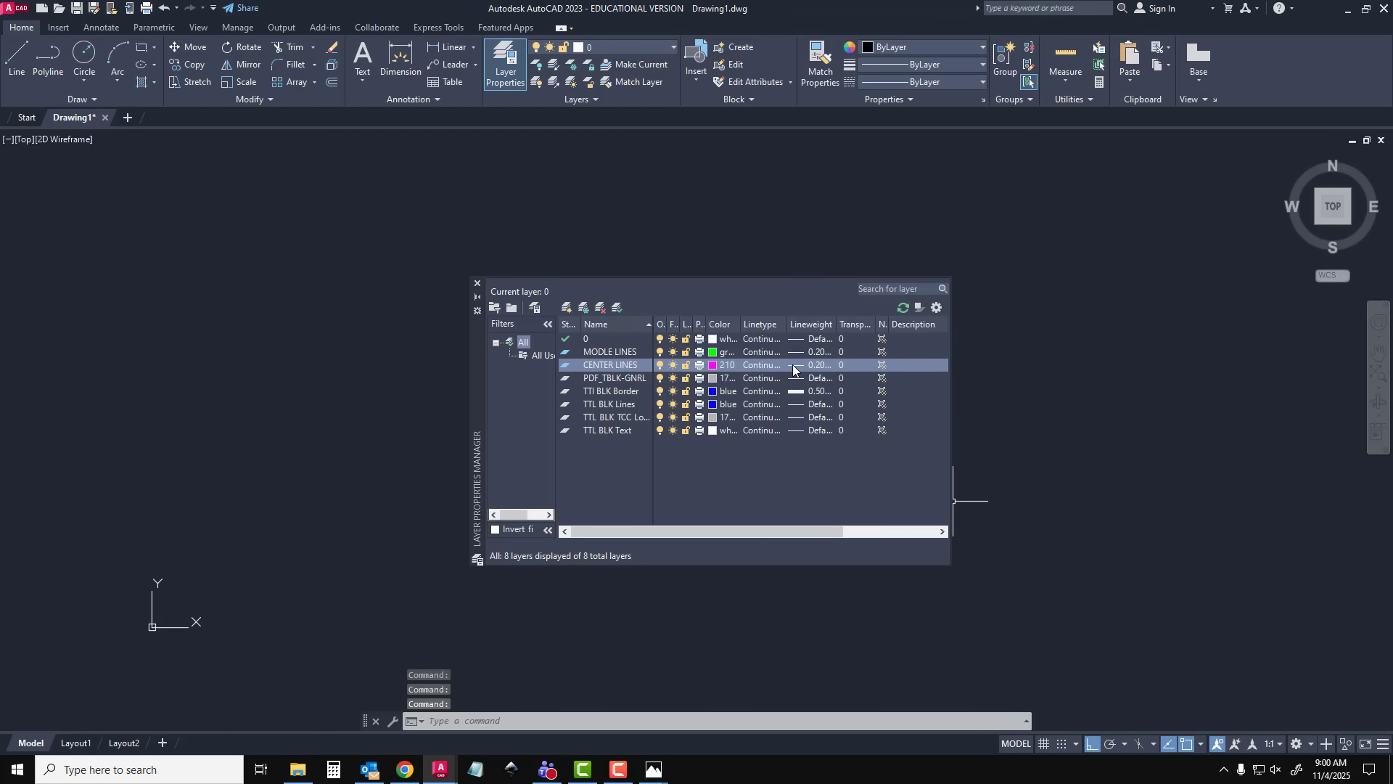
Load the CENTER linetype and assign it to the CENTER LINES layer
{"action": "left_click", "coordinate": [754, 365]}
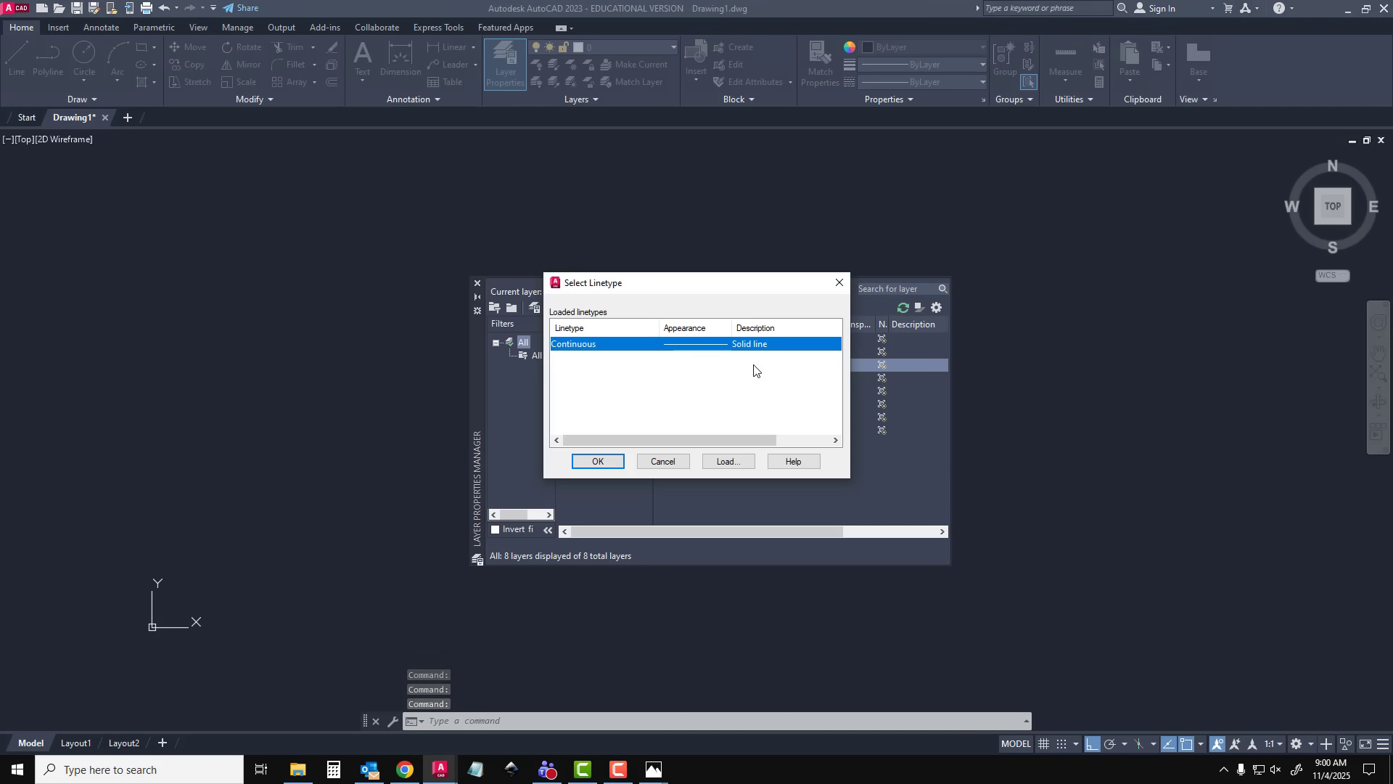
{"action": "left_click", "coordinate": [741, 462]}
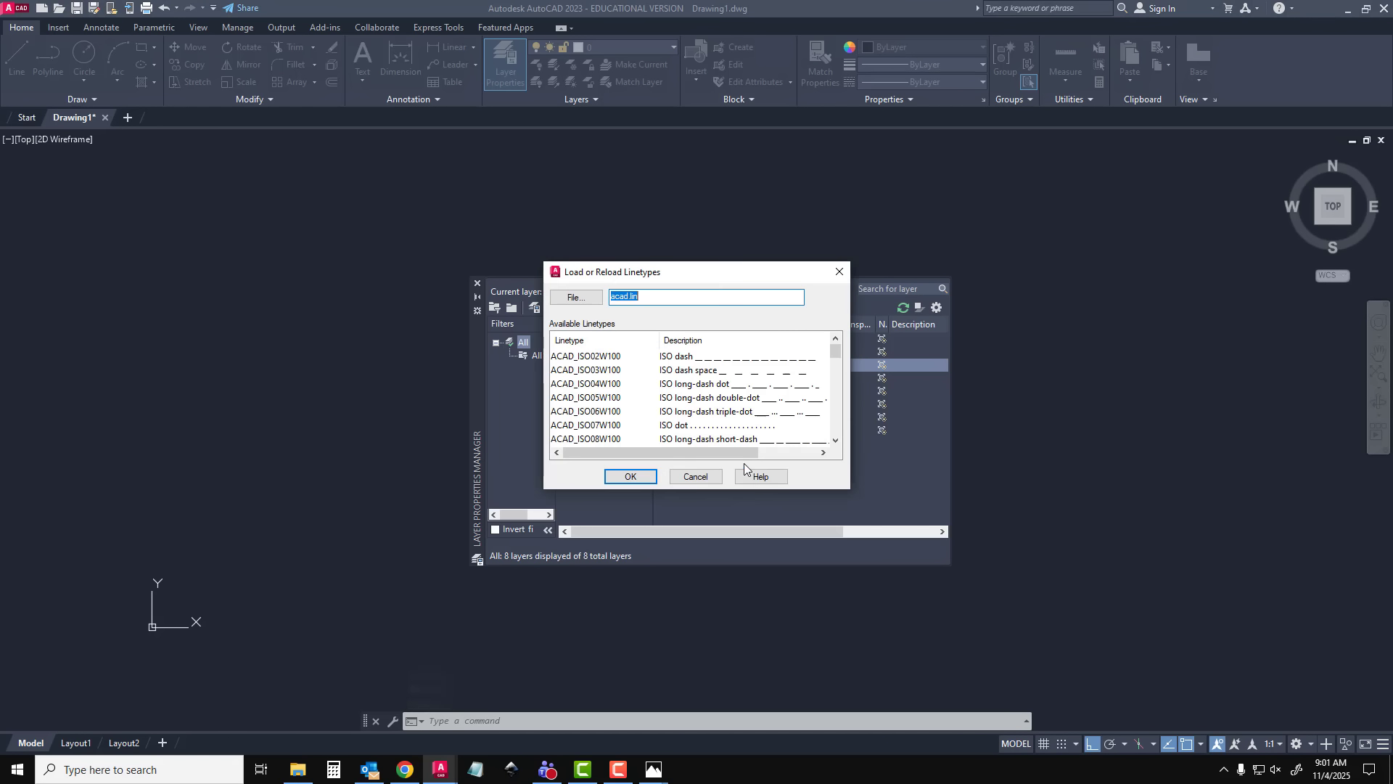
{"action": "left_click", "coordinate": [608, 399]}
{"action": "key", "text": "c"}
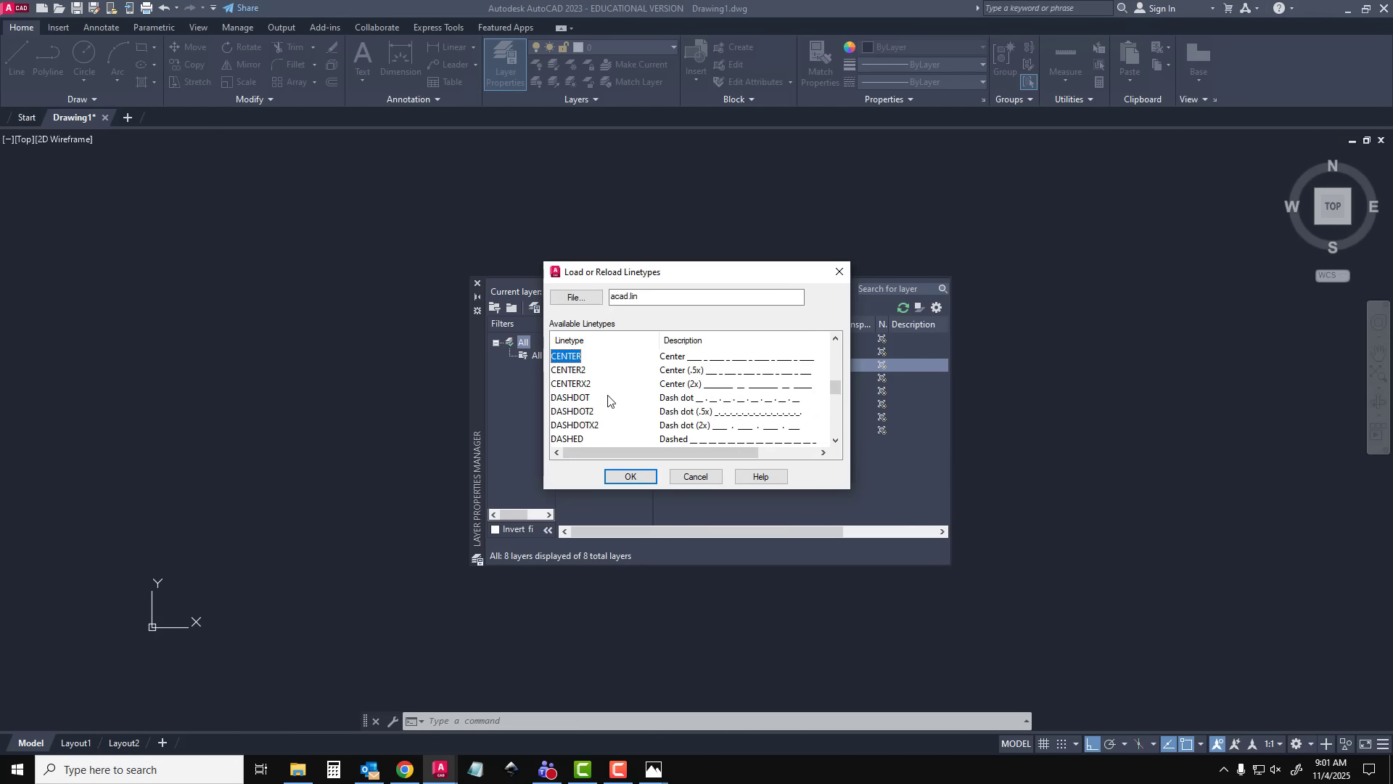
{"action": "key", "text": "Return"}
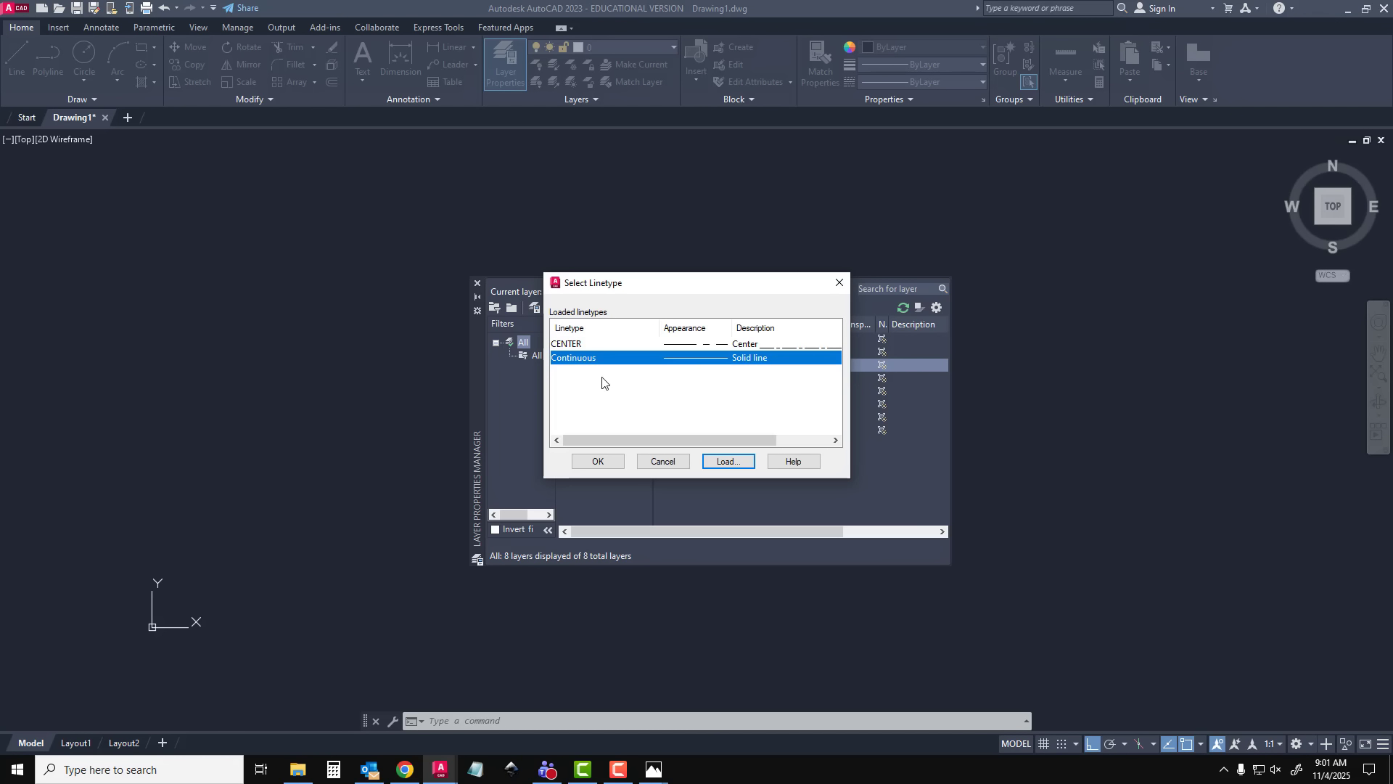
{"action": "left_click", "coordinate": [580, 344]}
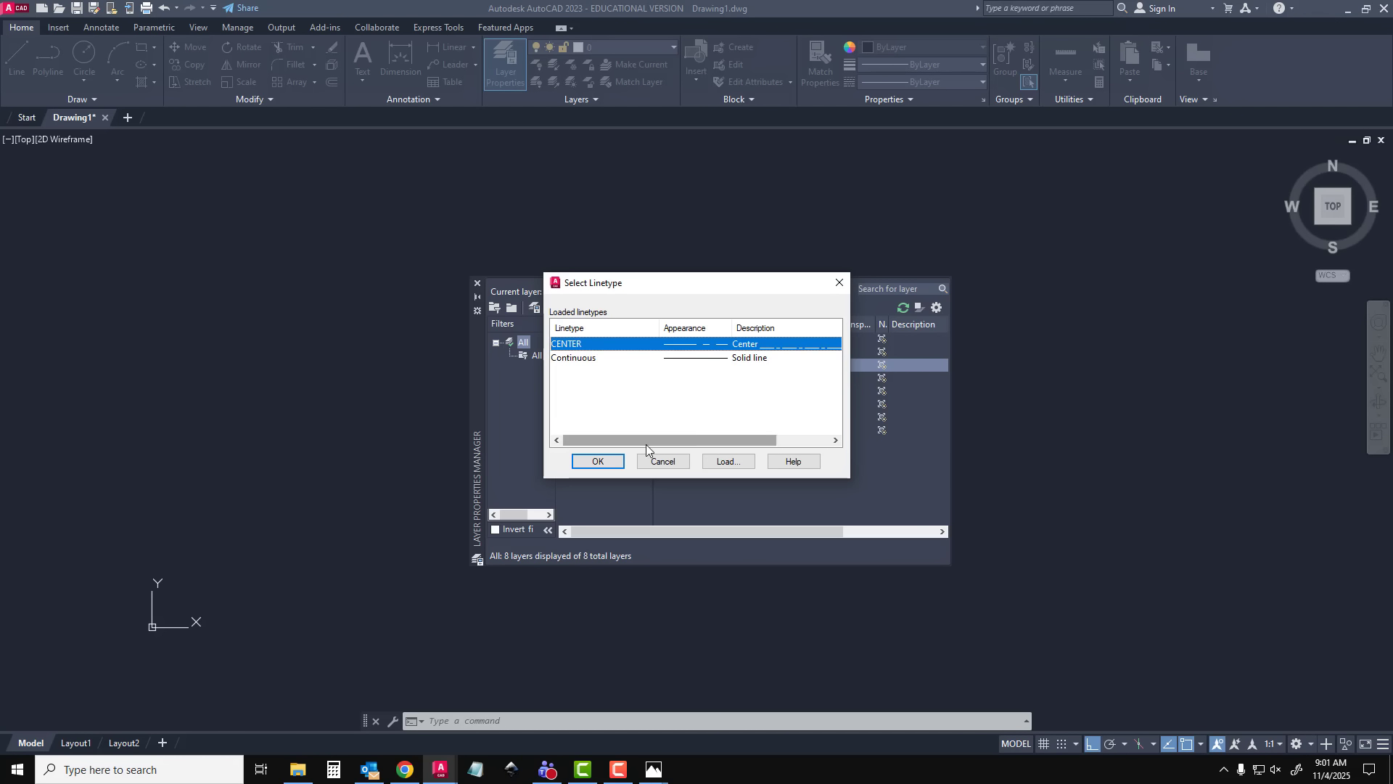
{"action": "left_click", "coordinate": [599, 462]}
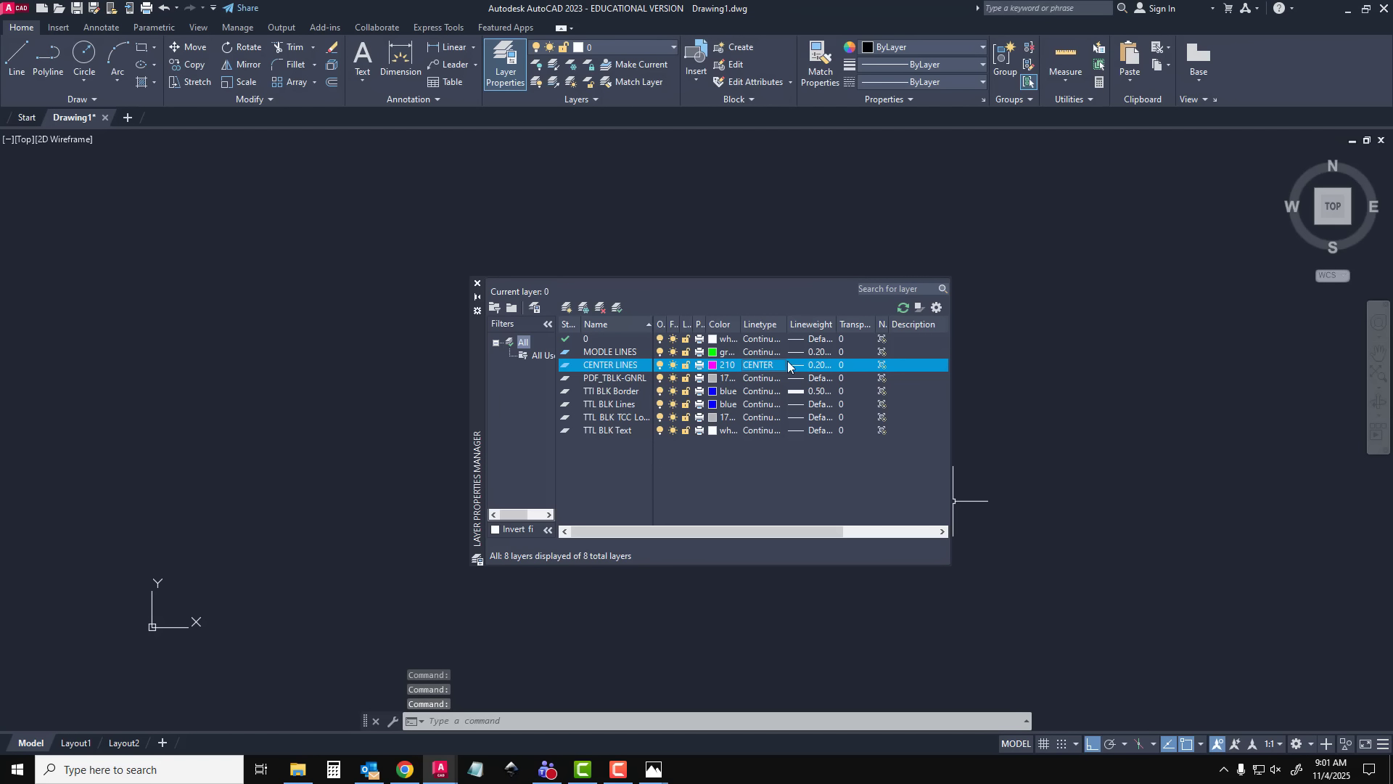
Create a new layer named HIDDEN and set its colour to index 255 white
{"action": "left_click", "coordinate": [567, 308]}
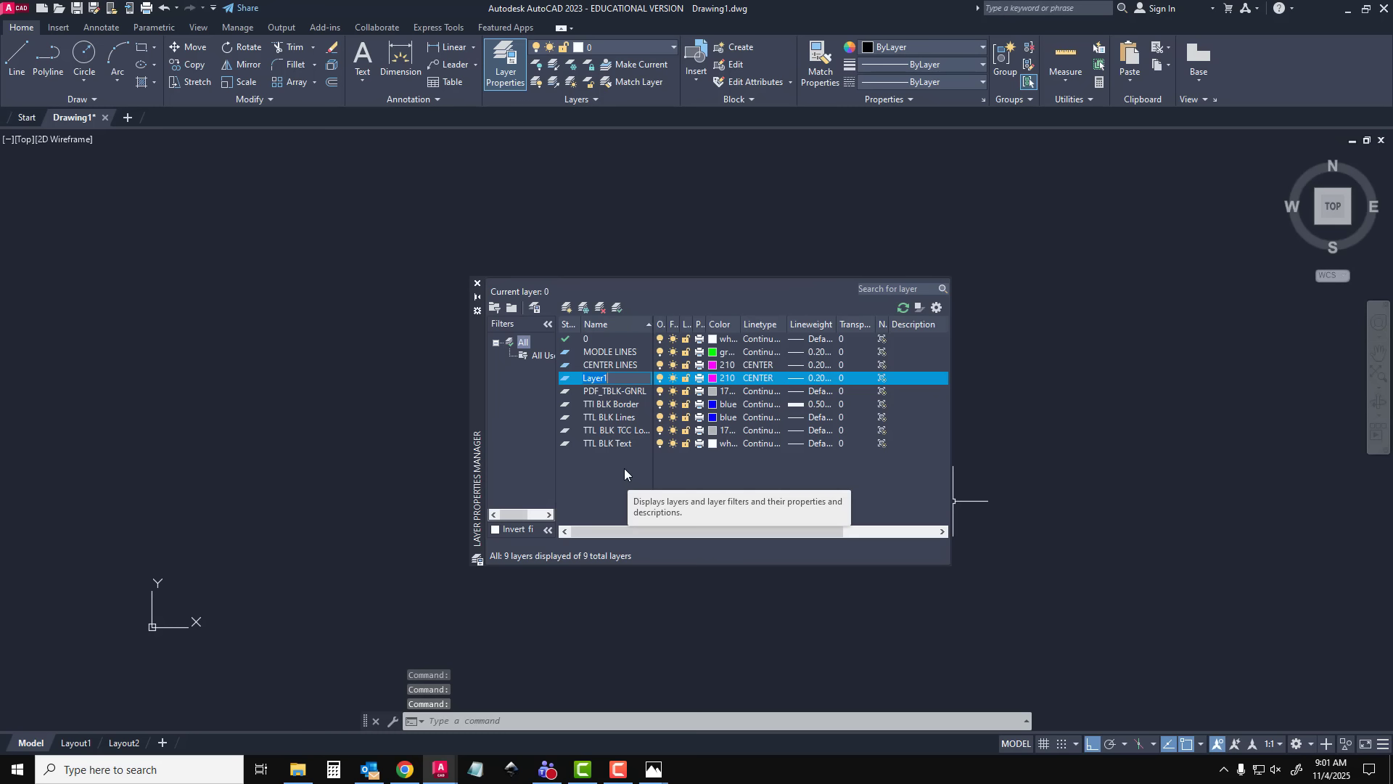
{"action": "type", "text": "HIDDEN"}
{"action": "key", "text": "Return"}
{"action": "left_click", "coordinate": [721, 377]}
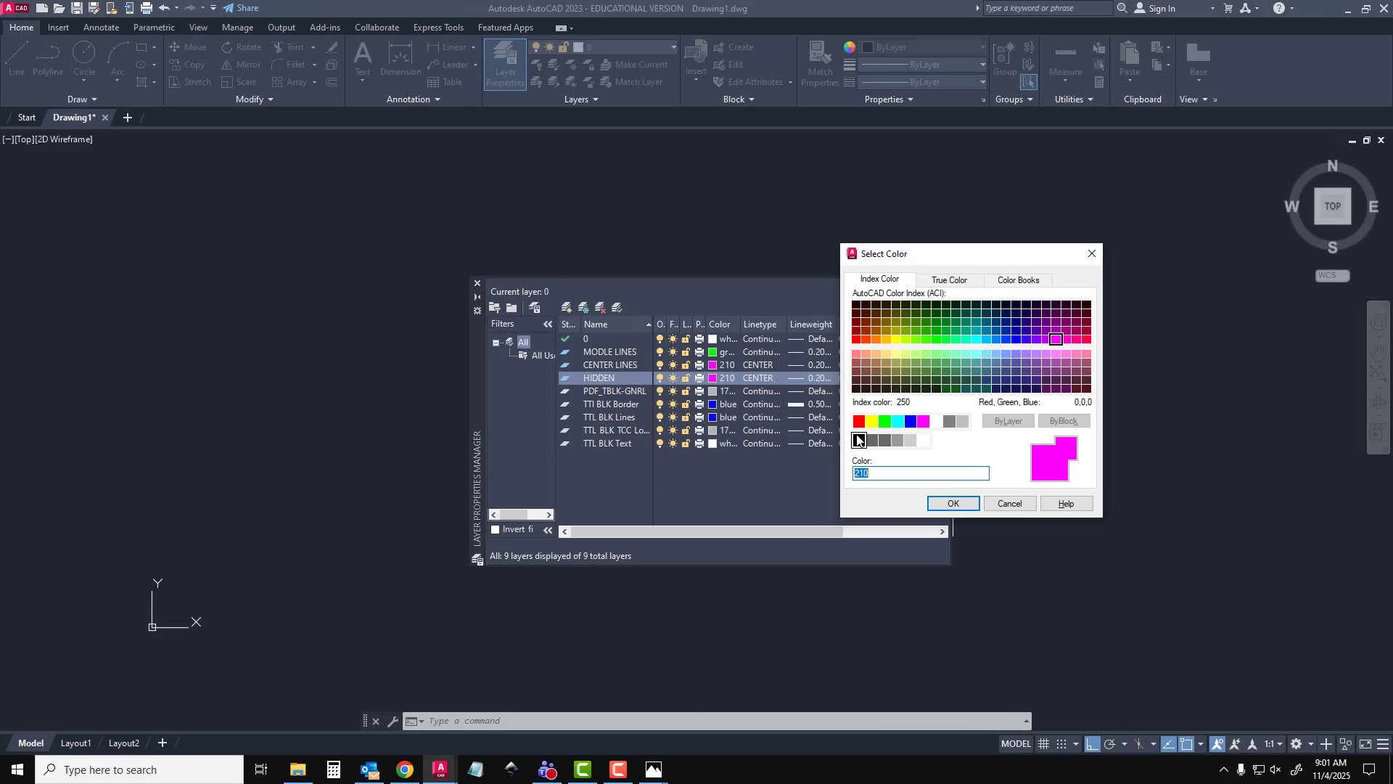
{"action": "left_click", "coordinate": [924, 440]}
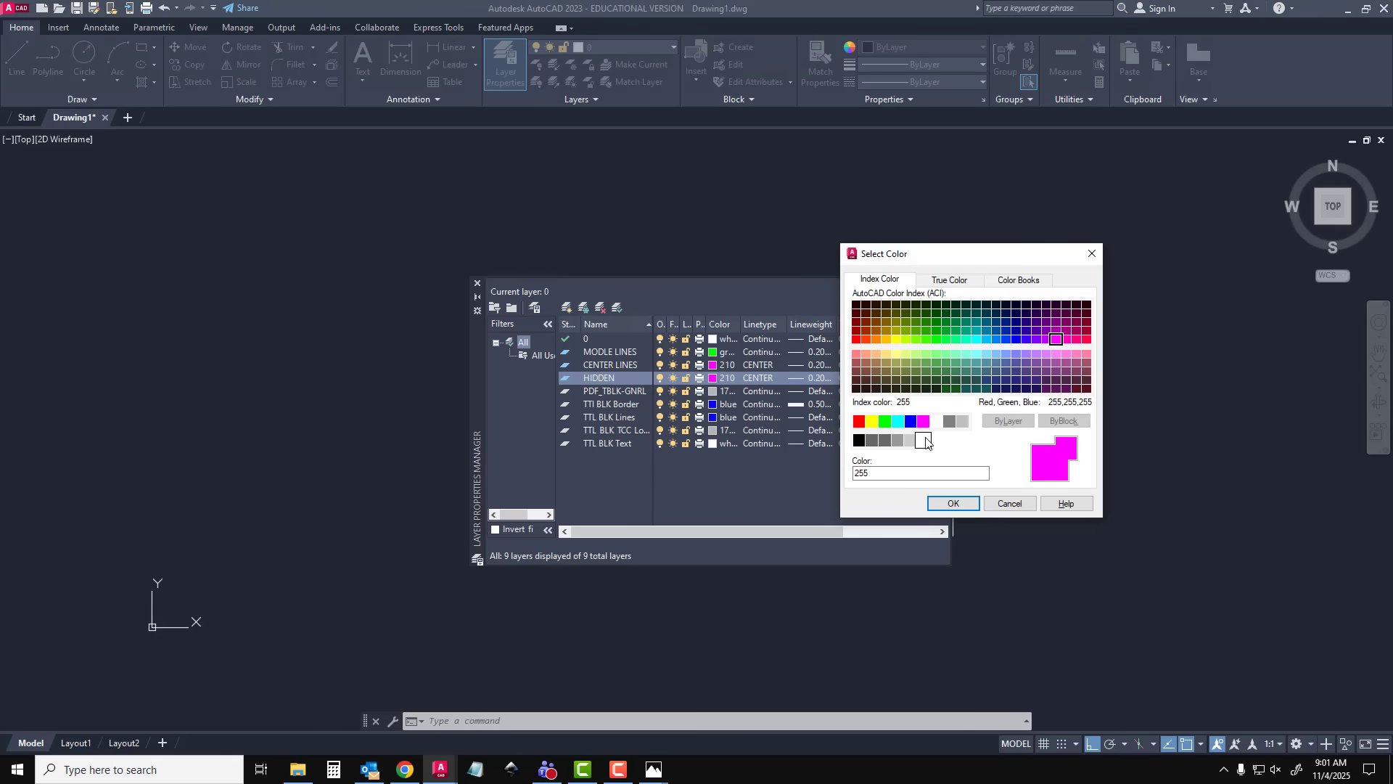
{"action": "left_click", "coordinate": [953, 503]}
Load the HIDDEN linetype and assign it to the HIDDEN layer
{"action": "left_click", "coordinate": [760, 374]}
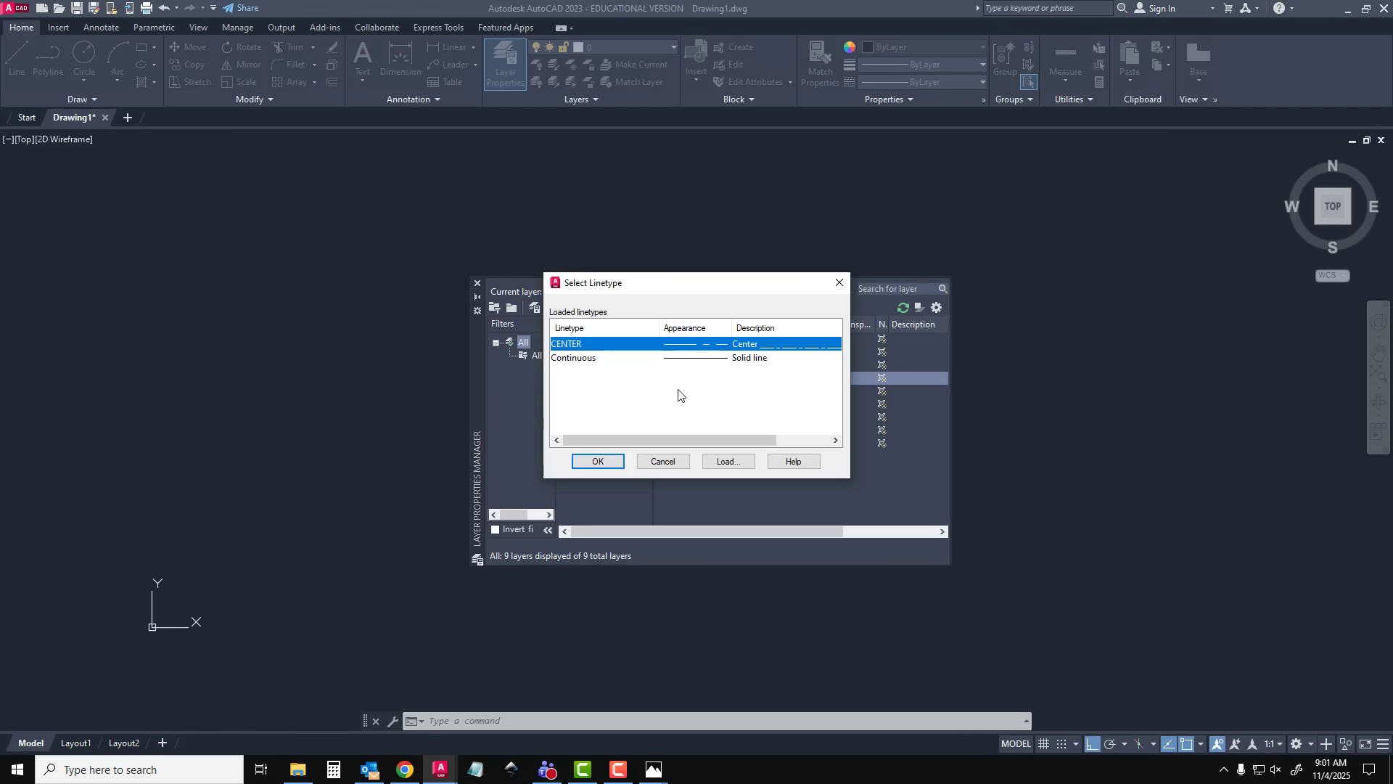
{"action": "left_click", "coordinate": [732, 463]}
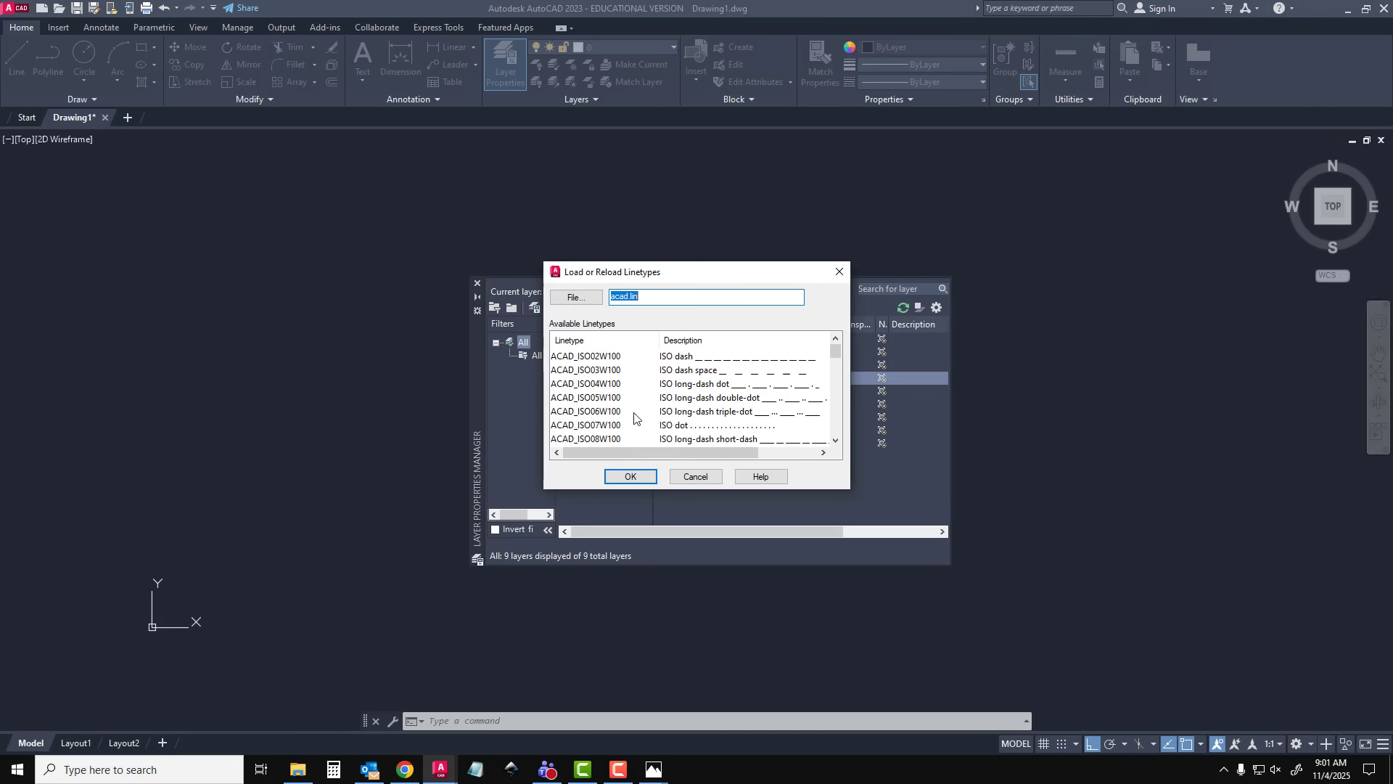
{"action": "left_click", "coordinate": [571, 383]}
{"action": "key", "text": "h"}
{"action": "key", "text": "o"}
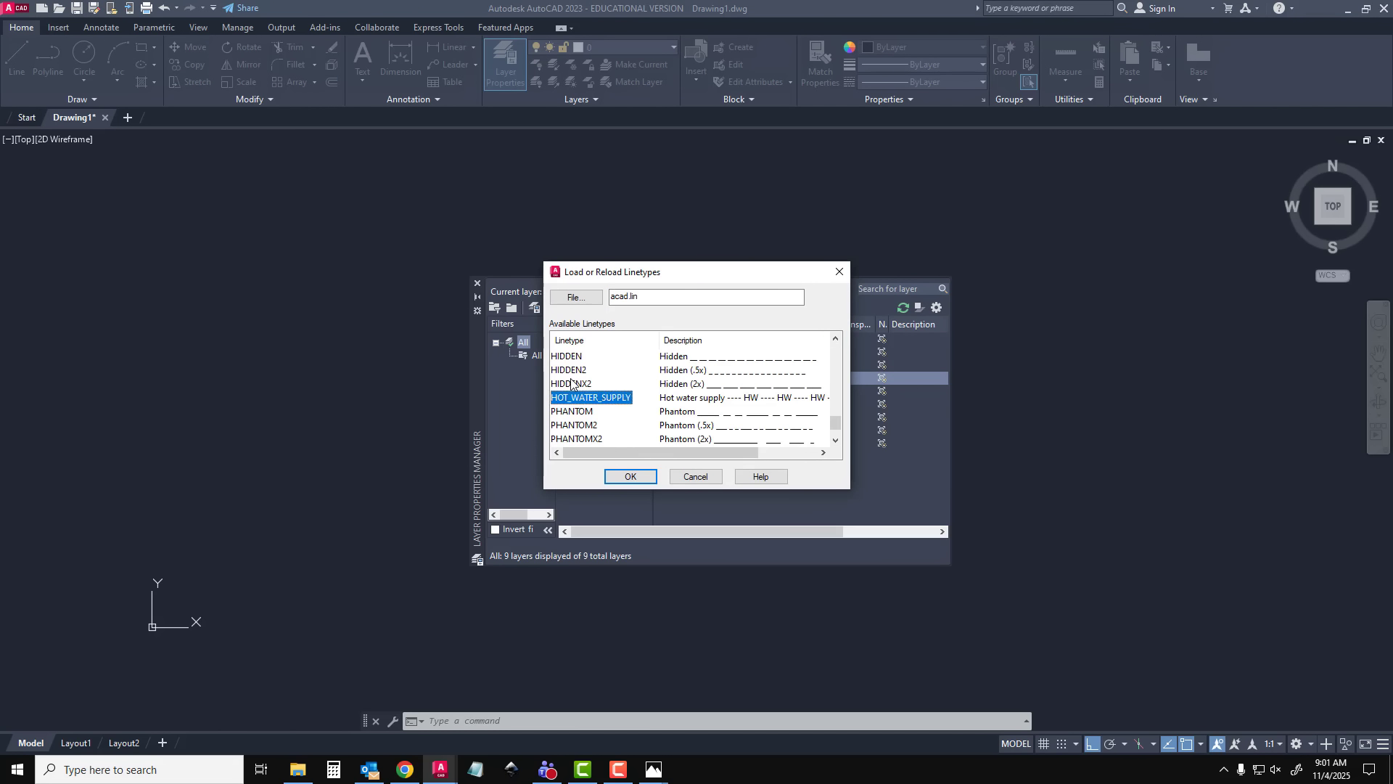
{"action": "key", "text": "Up"}
{"action": "key", "text": "Up"}
{"action": "key", "text": "Return"}
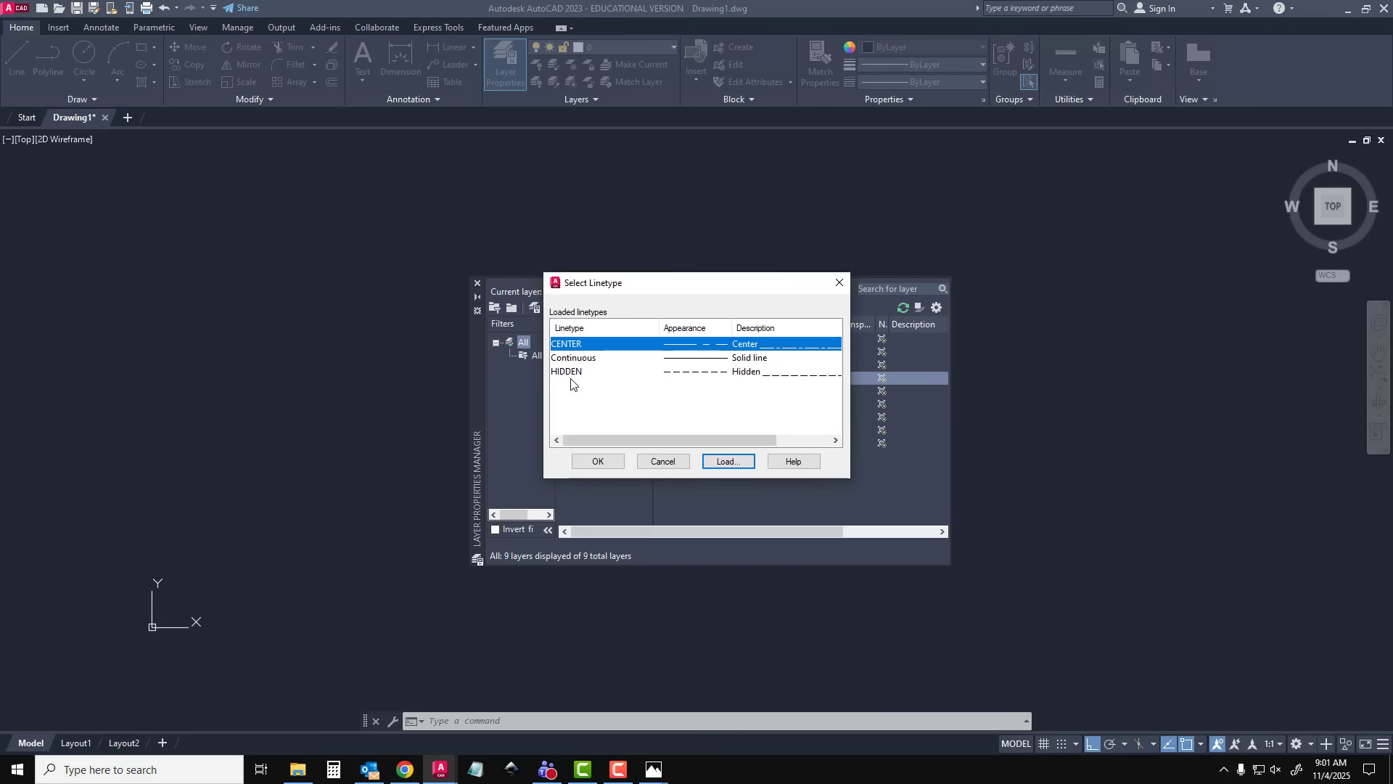
{"action": "left_click", "coordinate": [580, 372]}
{"action": "left_click", "coordinate": [599, 460]}
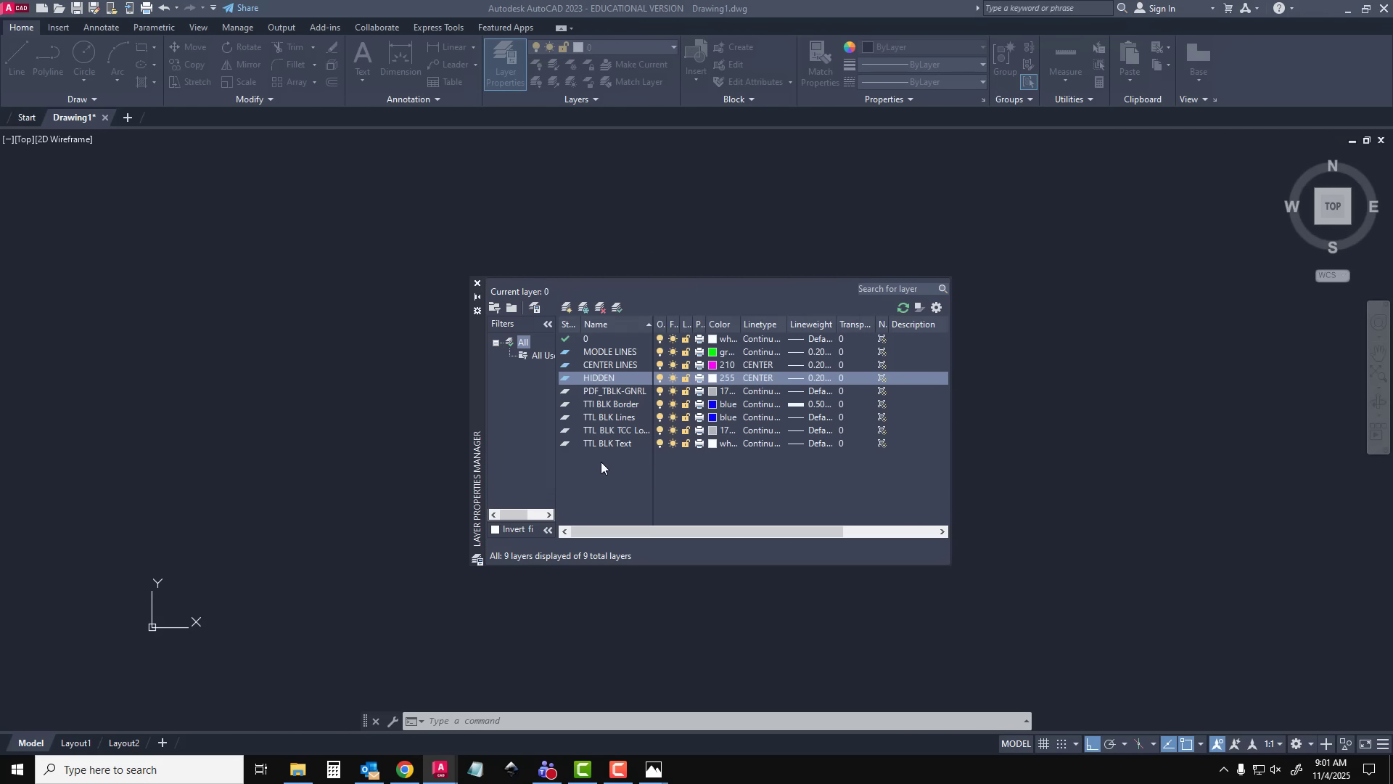
Create a new layer named DIMENSIONS and set its colour to index 30 orange
{"action": "left_click", "coordinate": [566, 307]}
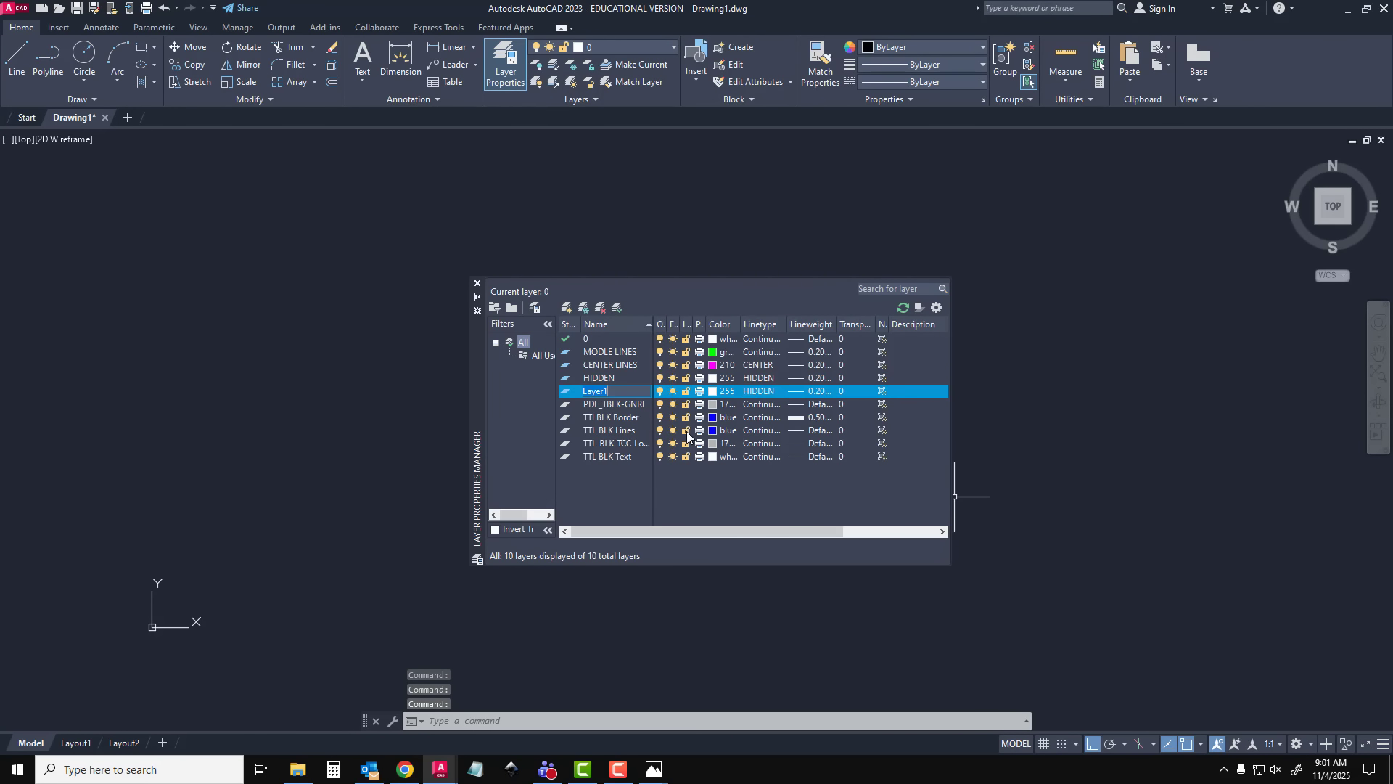
{"action": "type", "text": "DIMENSIONS"}
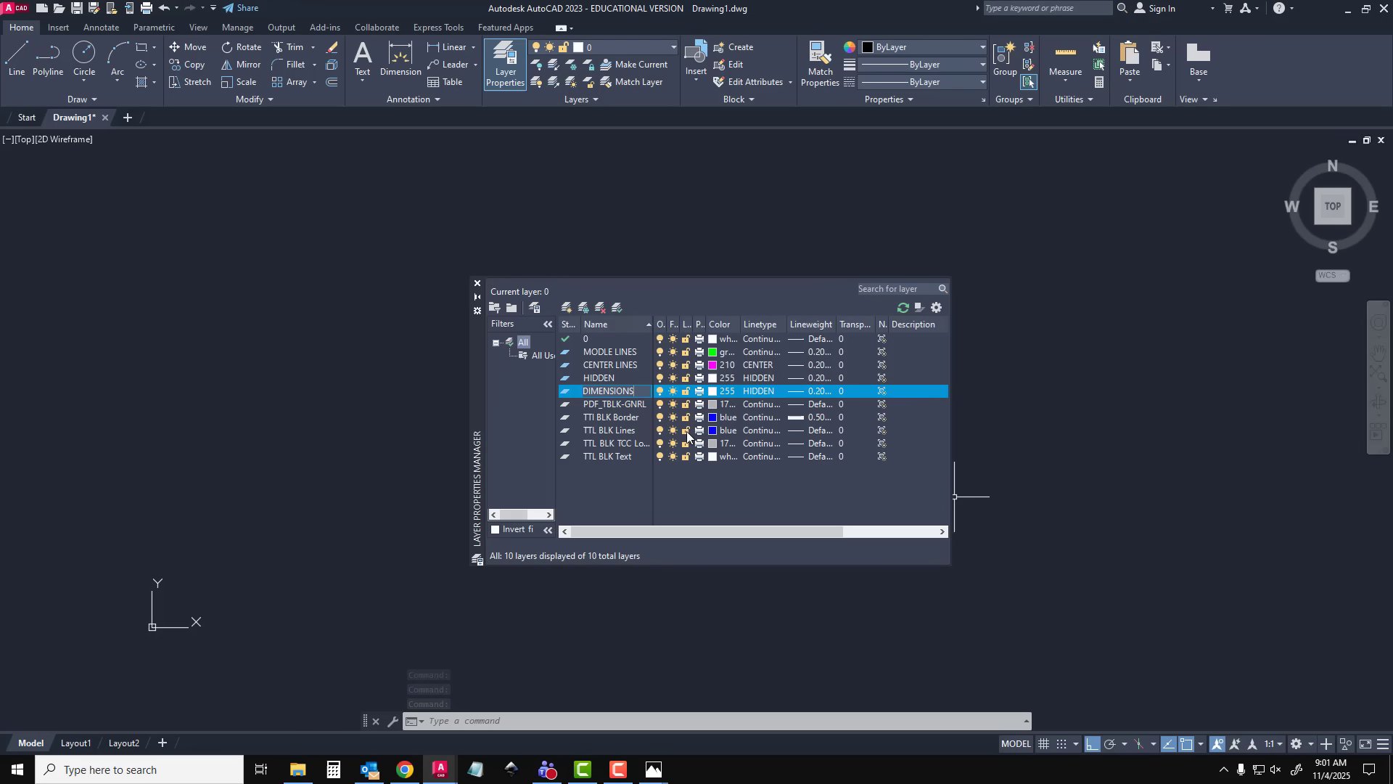
{"action": "key", "text": "Return"}
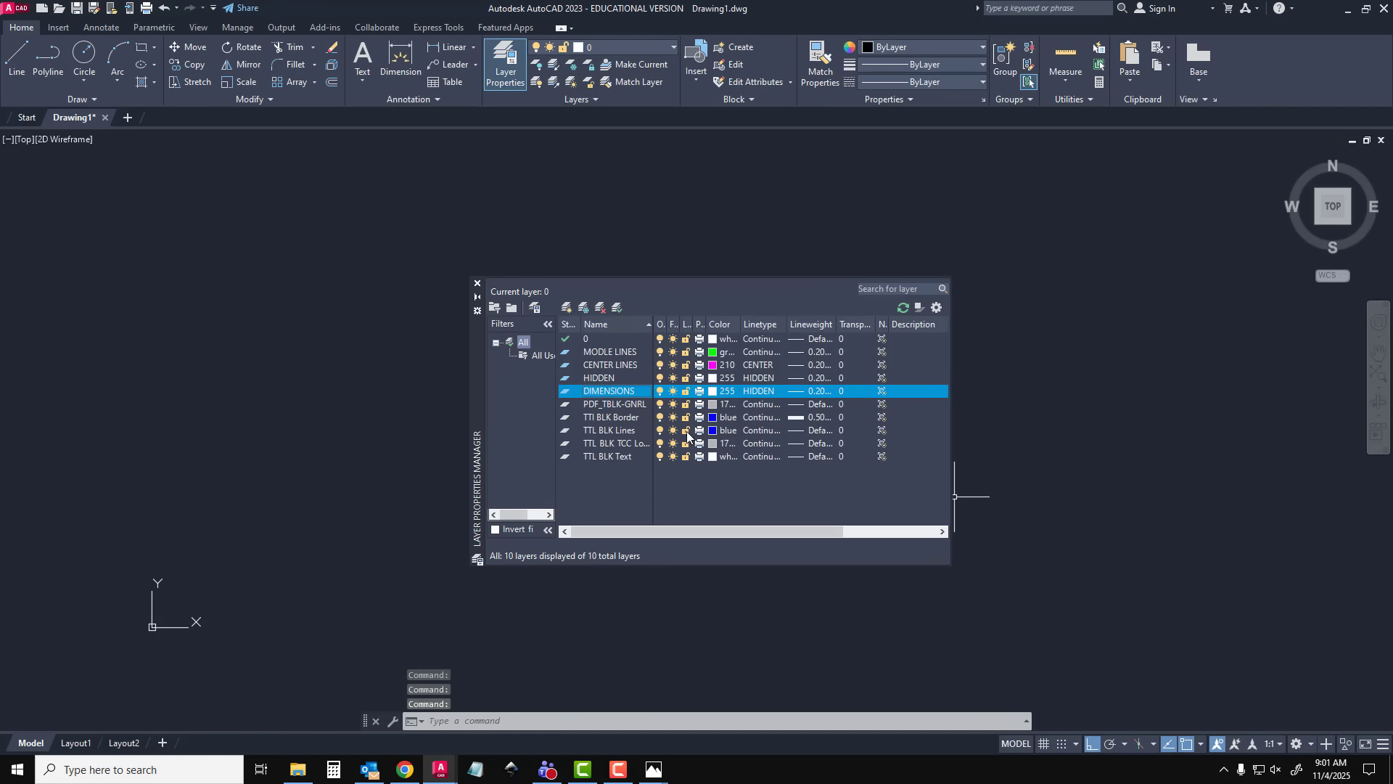
{"action": "left_click", "coordinate": [723, 398]}
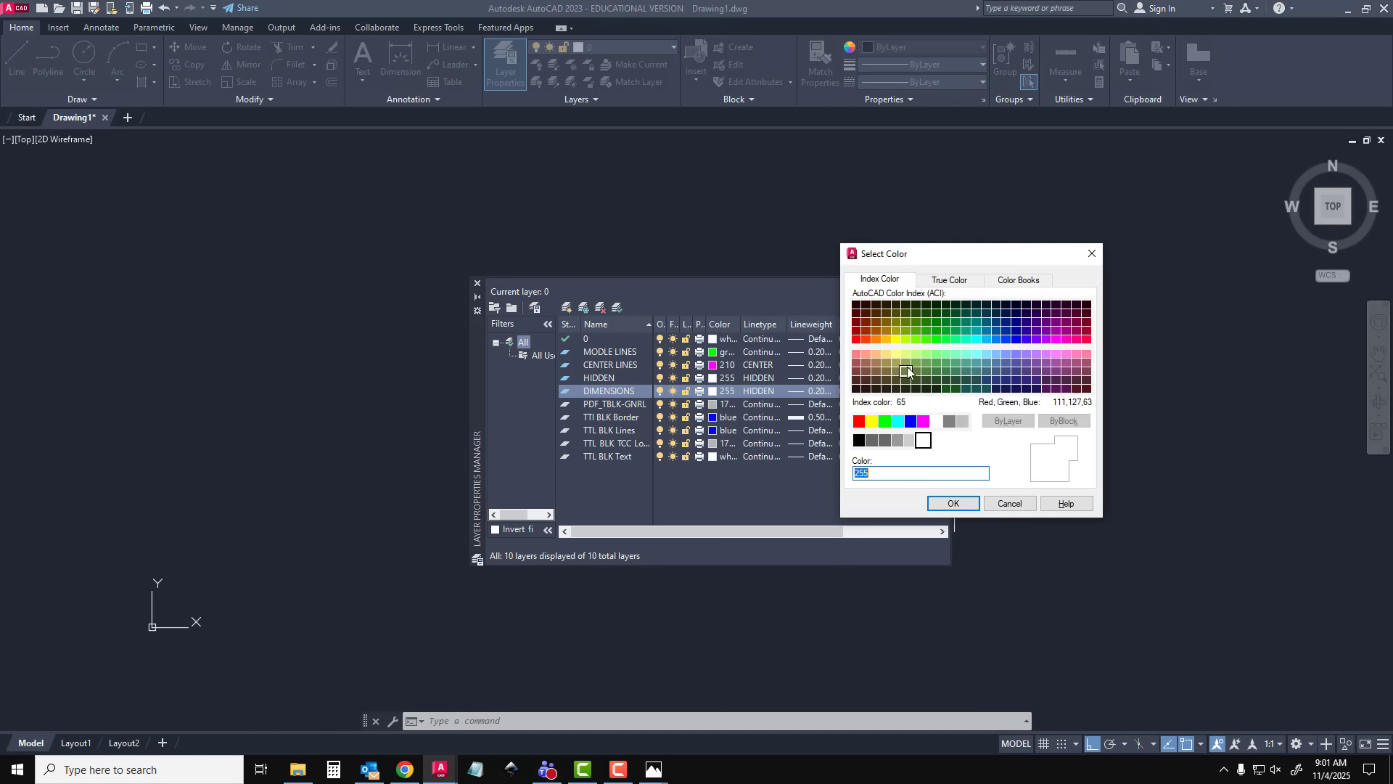
{"action": "left_click", "coordinate": [876, 339]}
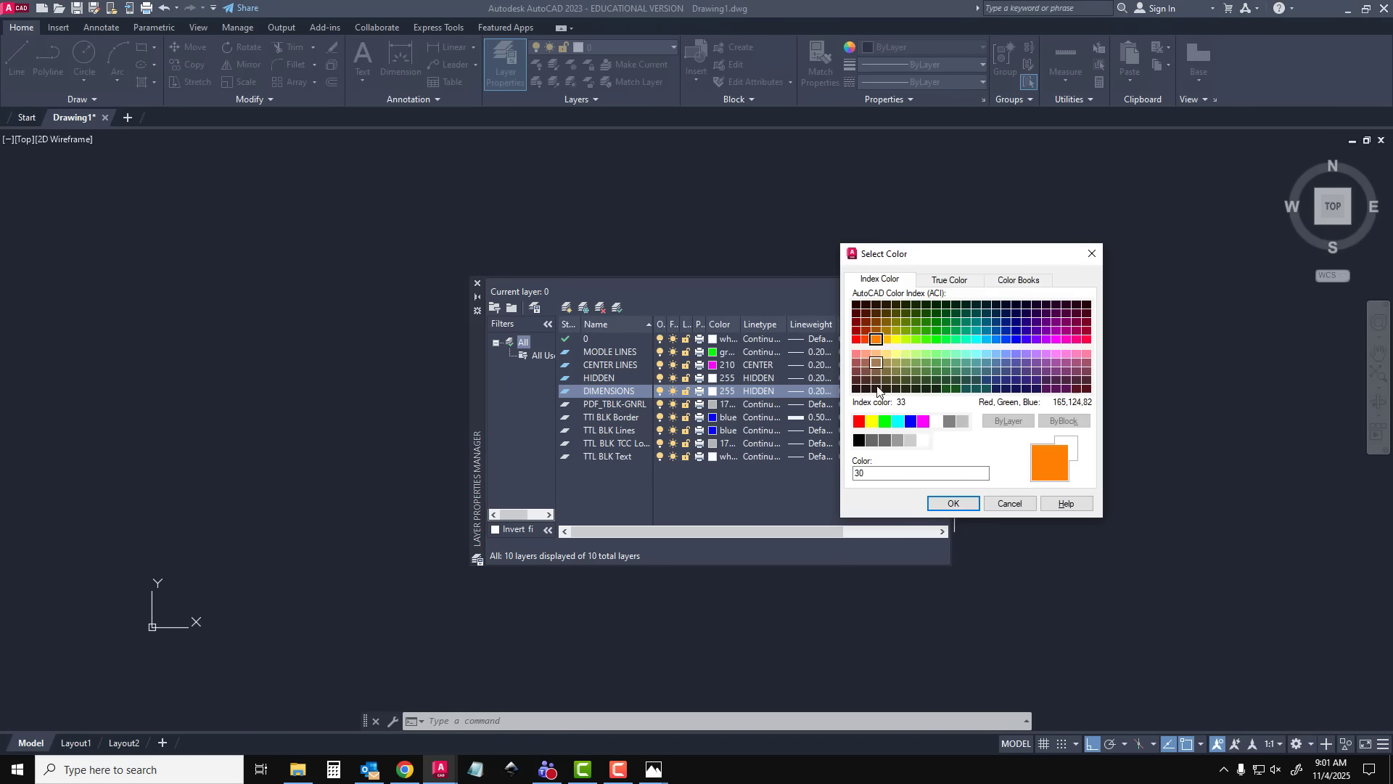
{"action": "left_click", "coordinate": [951, 503]}
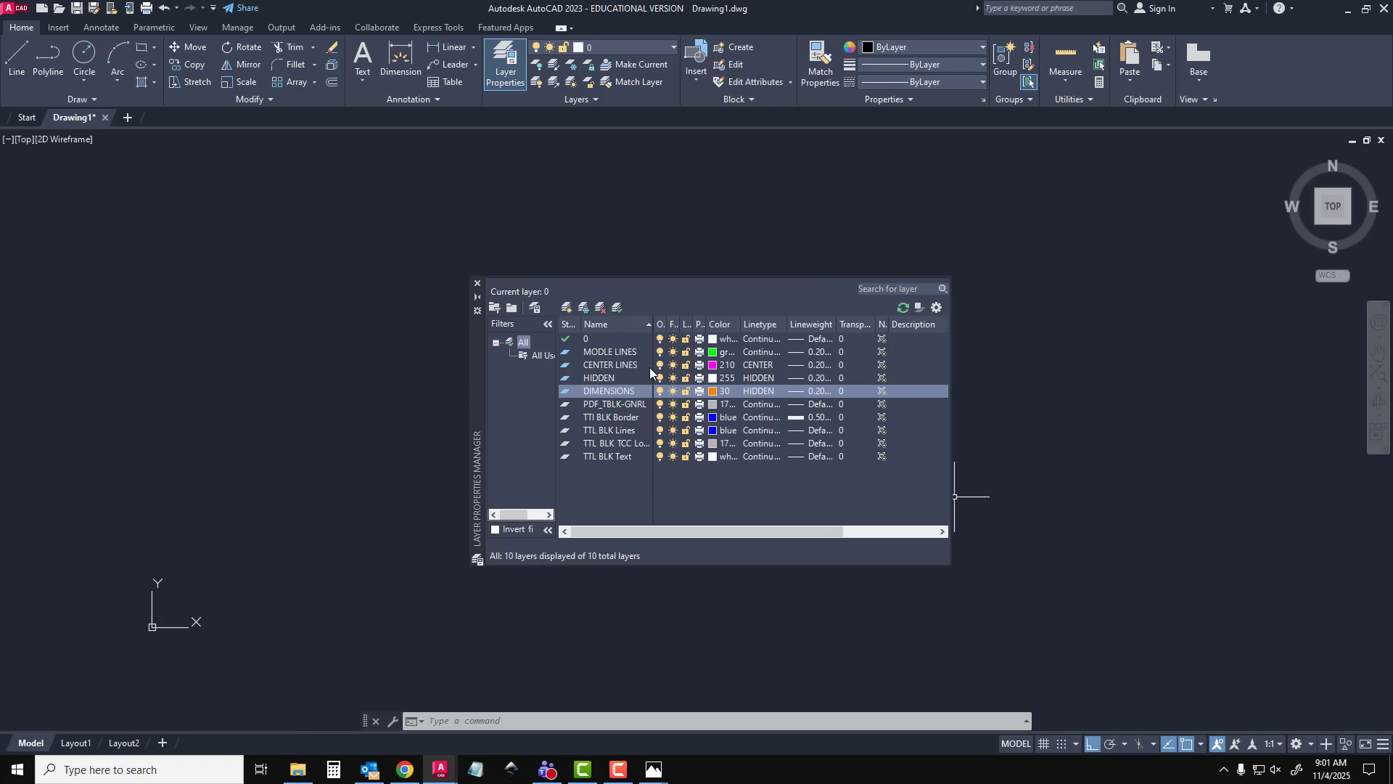
Create a new layer named VIEWPORT with colour index 250 black and close the layer manager
{"action": "left_click", "coordinate": [567, 307]}
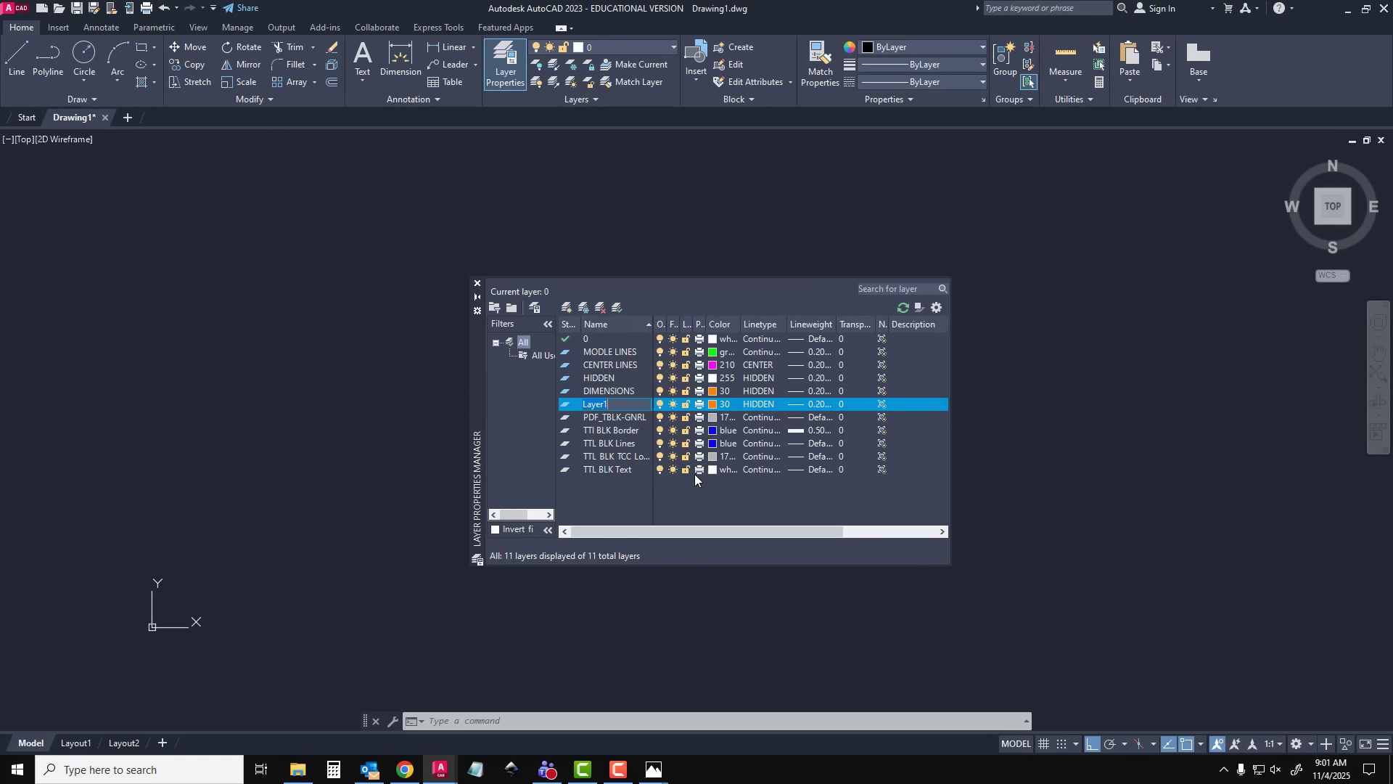
{"action": "type", "text": "VIEWPORT"}
{"action": "key", "text": "Return"}
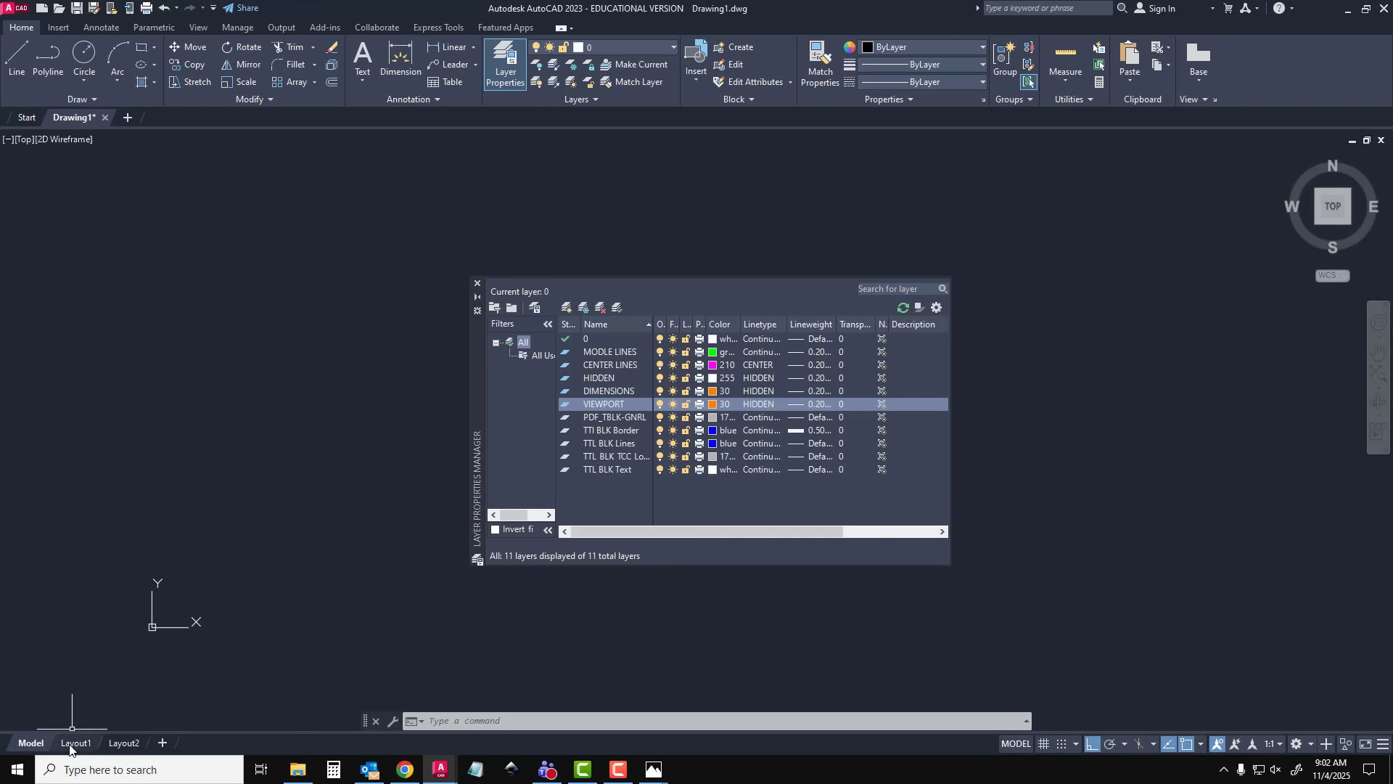
{"action": "left_click", "coordinate": [718, 403]}
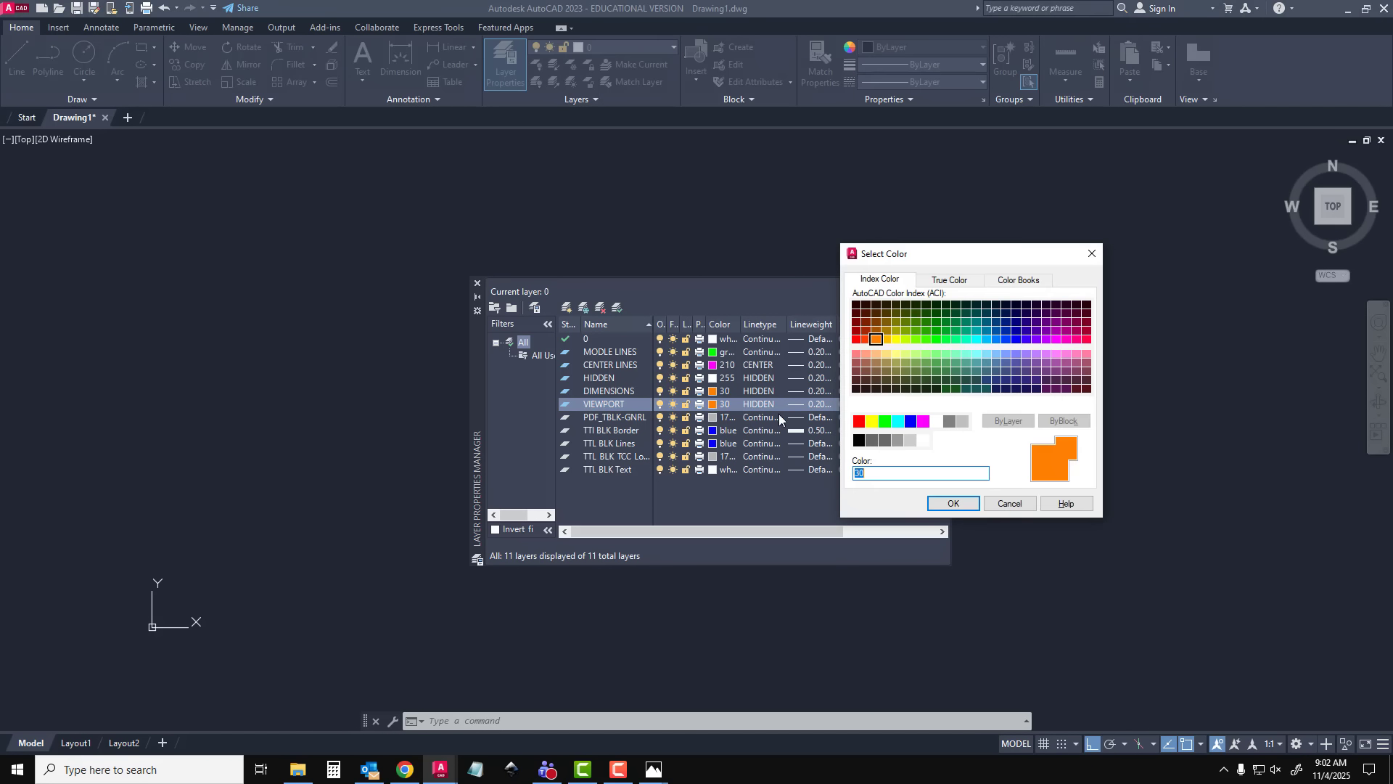
{"action": "left_click", "coordinate": [858, 441]}
{"action": "left_click", "coordinate": [950, 504]}
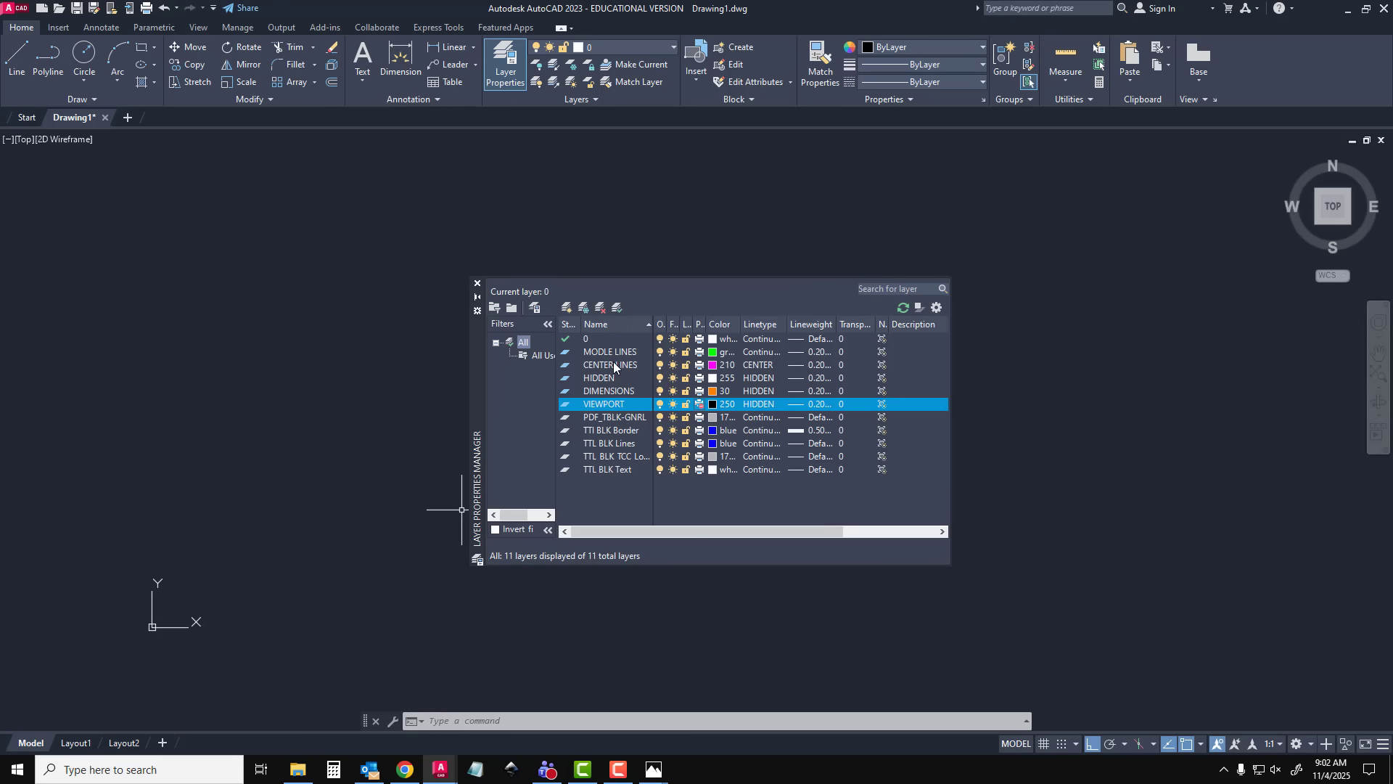
{"action": "left_click", "coordinate": [477, 287]}
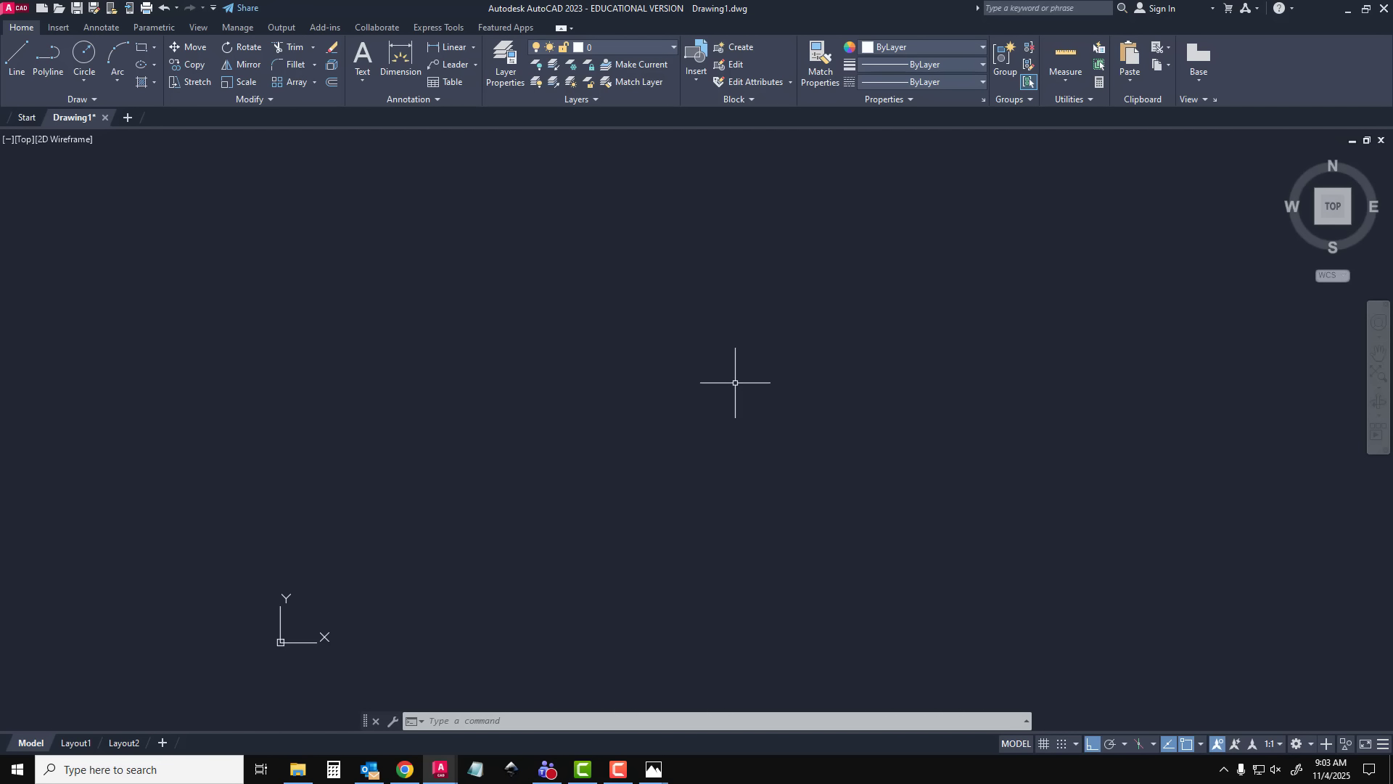
Set the drawing units' insertion scale to Millimeters and the decimal length precision to 0
{"action": "type", "text": "UNITS"}
{"action": "key", "text": "Return"}
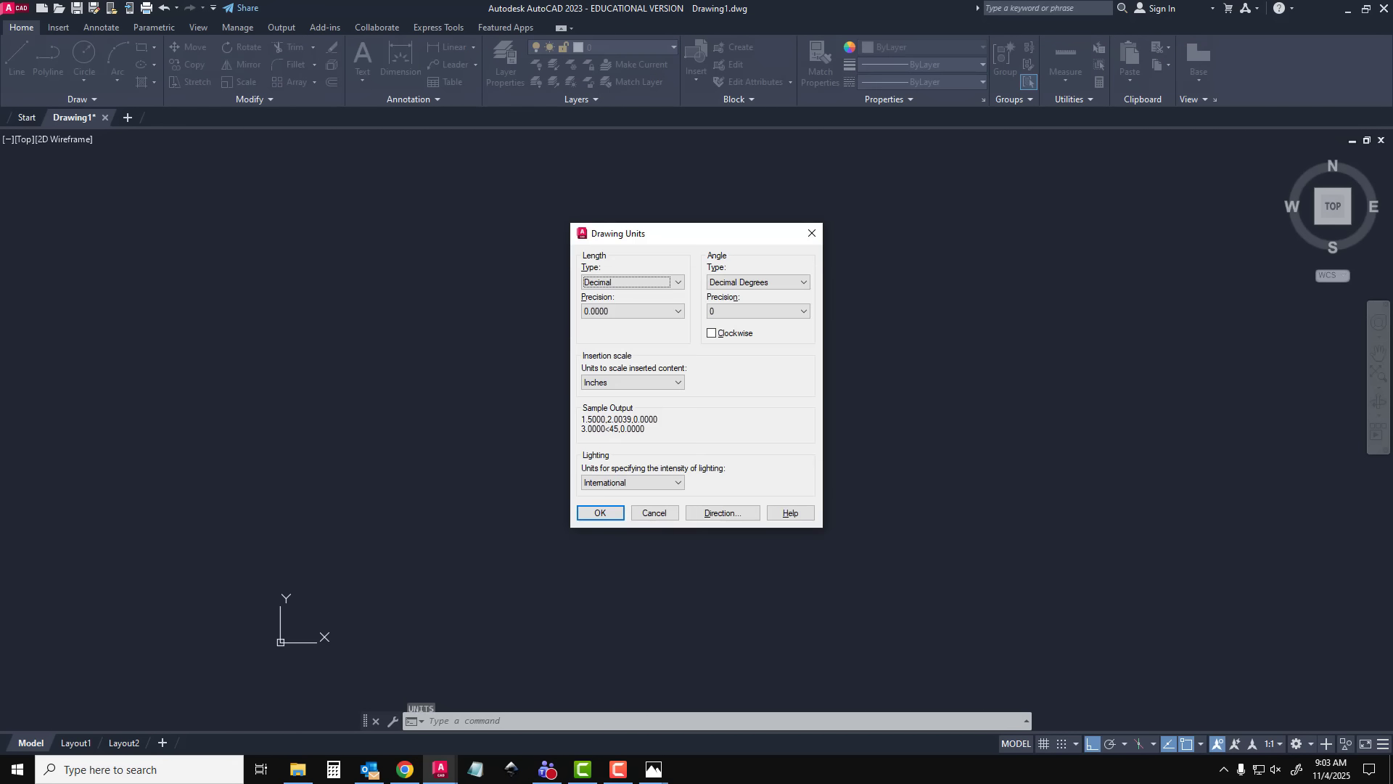
{"action": "left_click", "coordinate": [628, 381]}
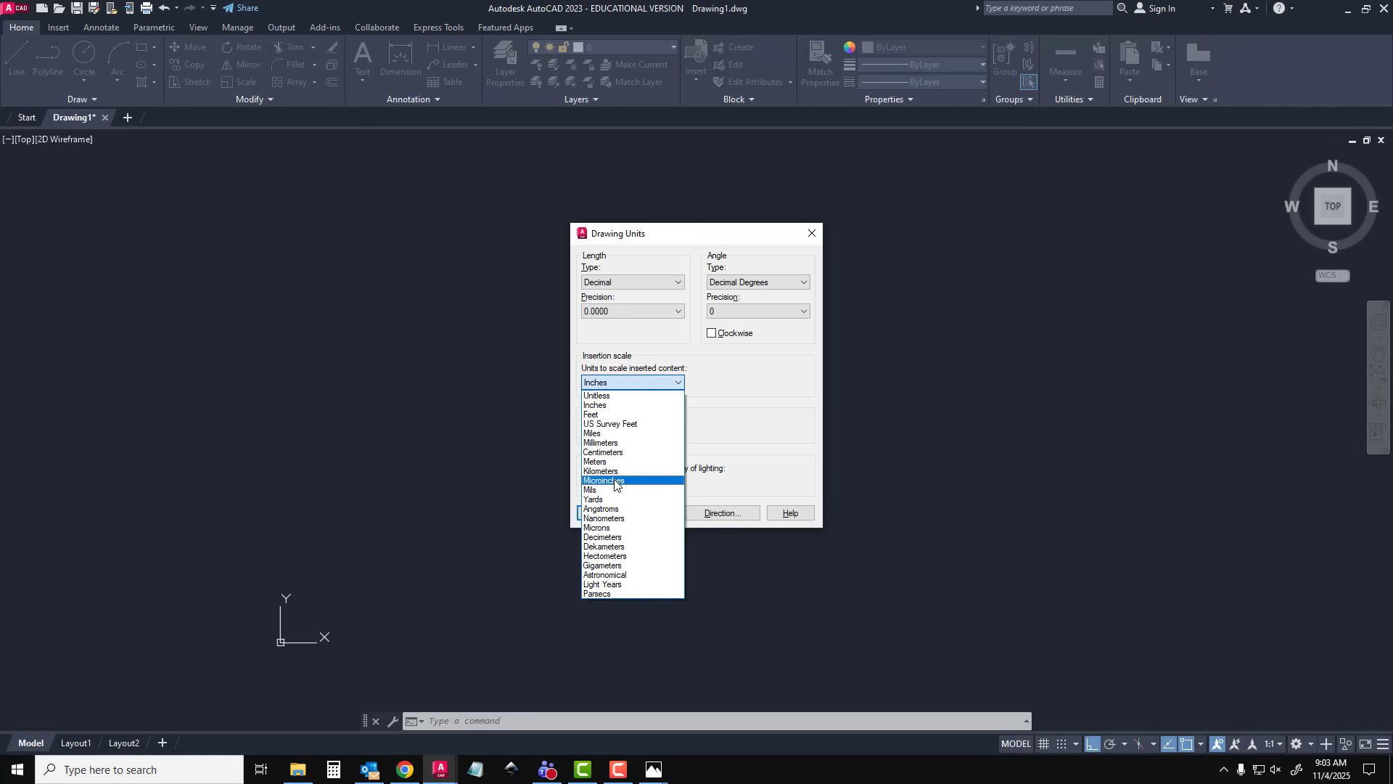
{"action": "left_click", "coordinate": [616, 443]}
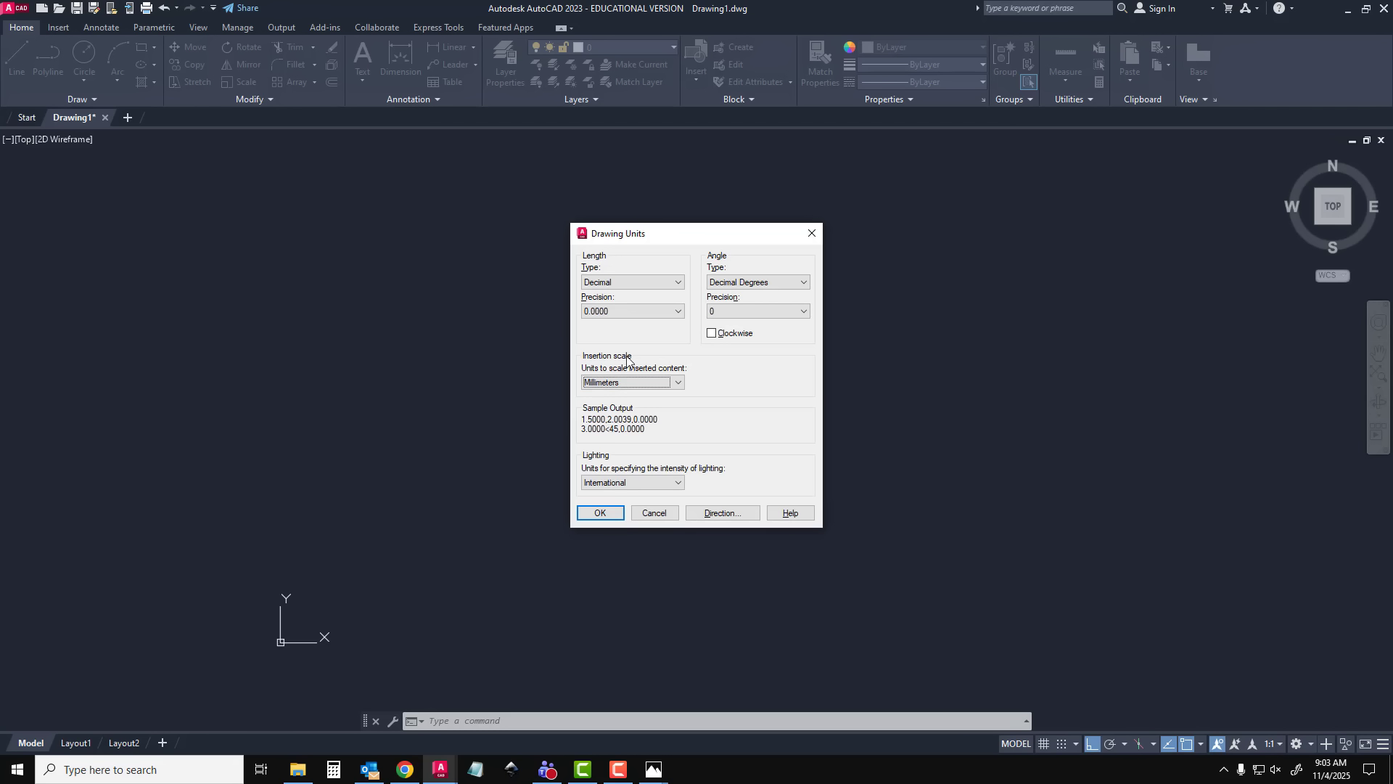
{"action": "left_click", "coordinate": [681, 283]}
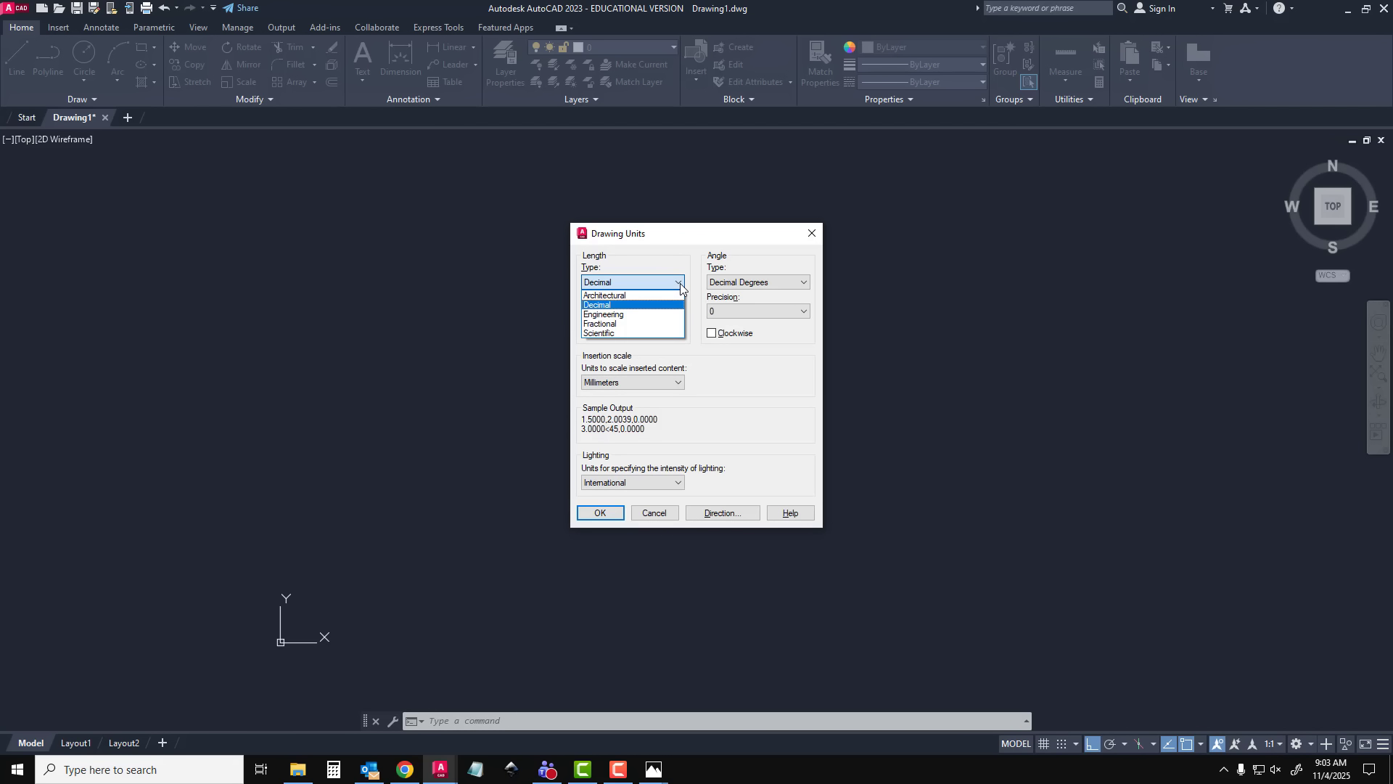
{"action": "left_click", "coordinate": [681, 283]}
{"action": "left_click", "coordinate": [679, 312]}
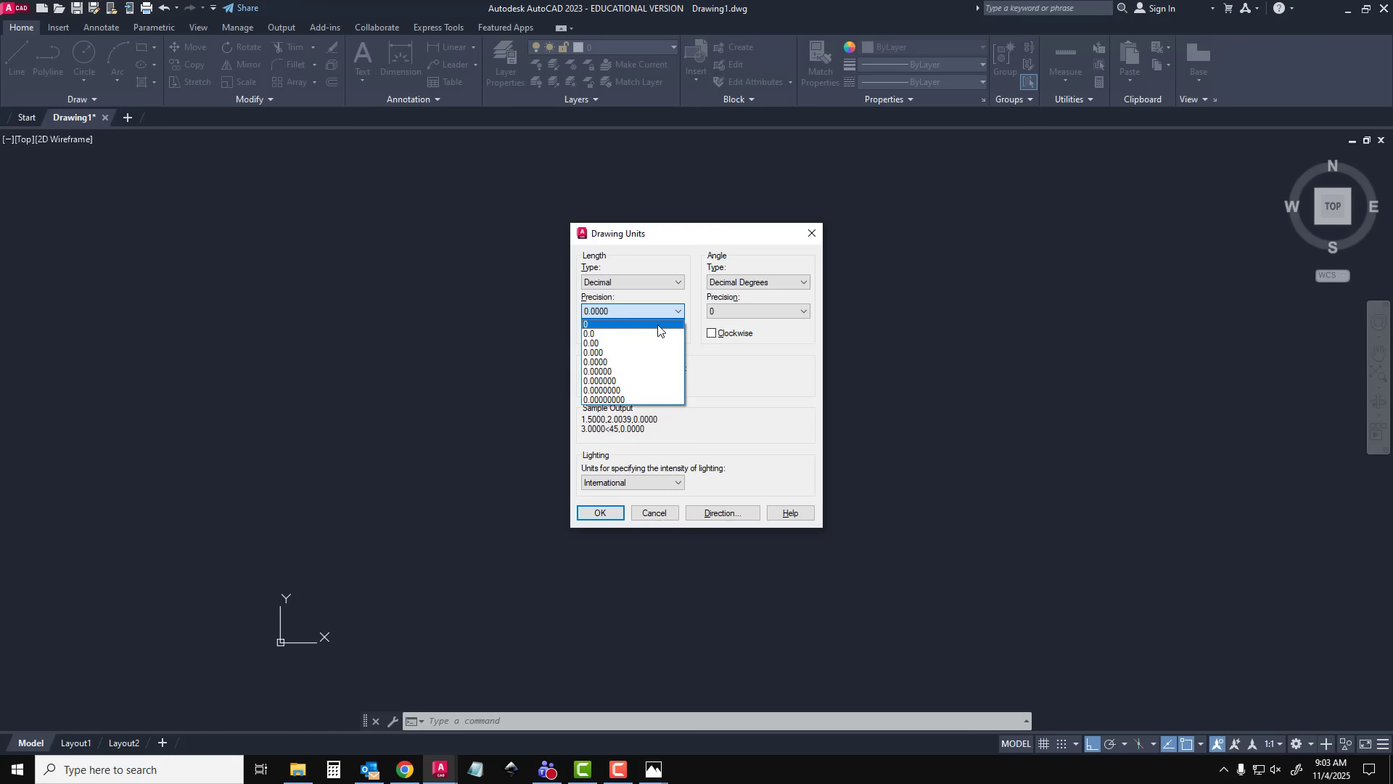
{"action": "left_click", "coordinate": [659, 326]}
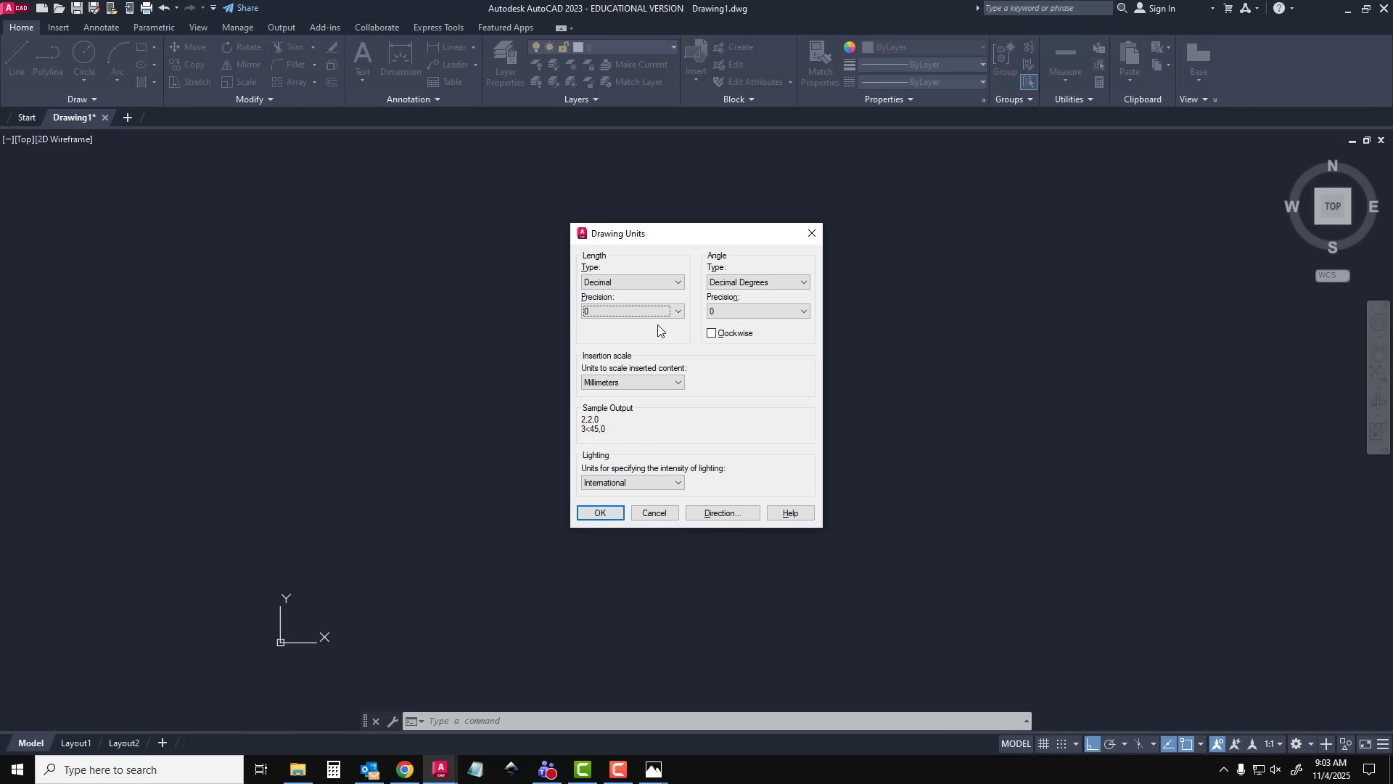
{"action": "left_click", "coordinate": [608, 514]}
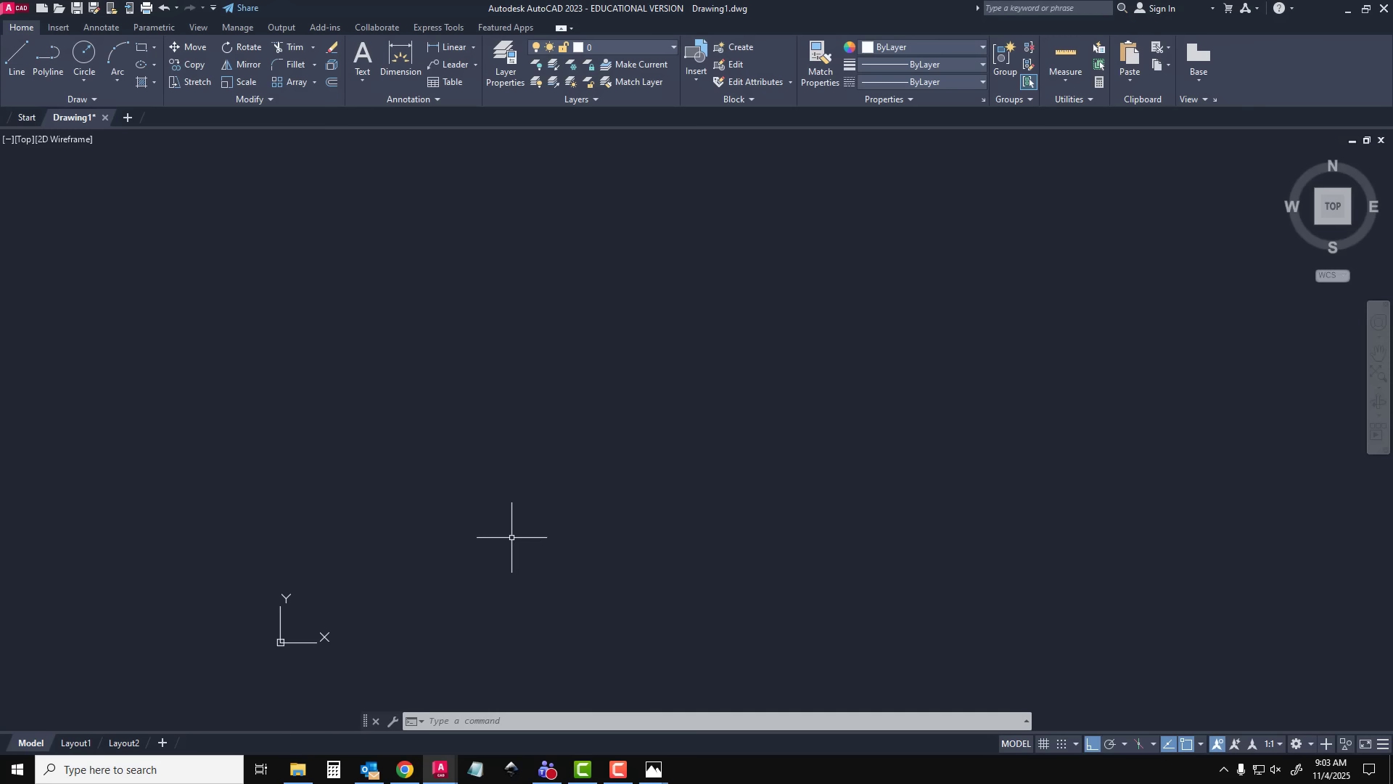
Draw a circle of diameter 30 centred on the origin at 0,0
{"action": "type", "text": "CIRCLE"}
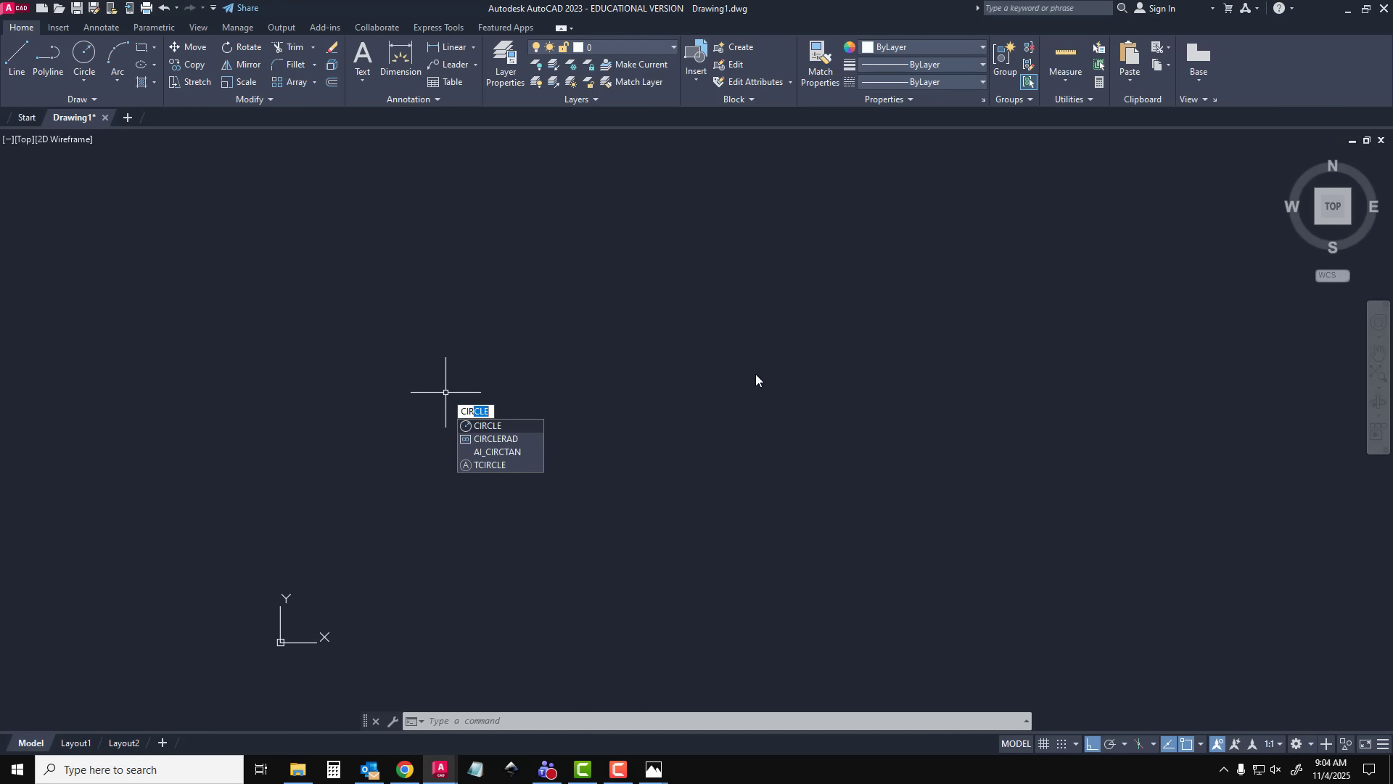
{"action": "key", "text": "Return"}
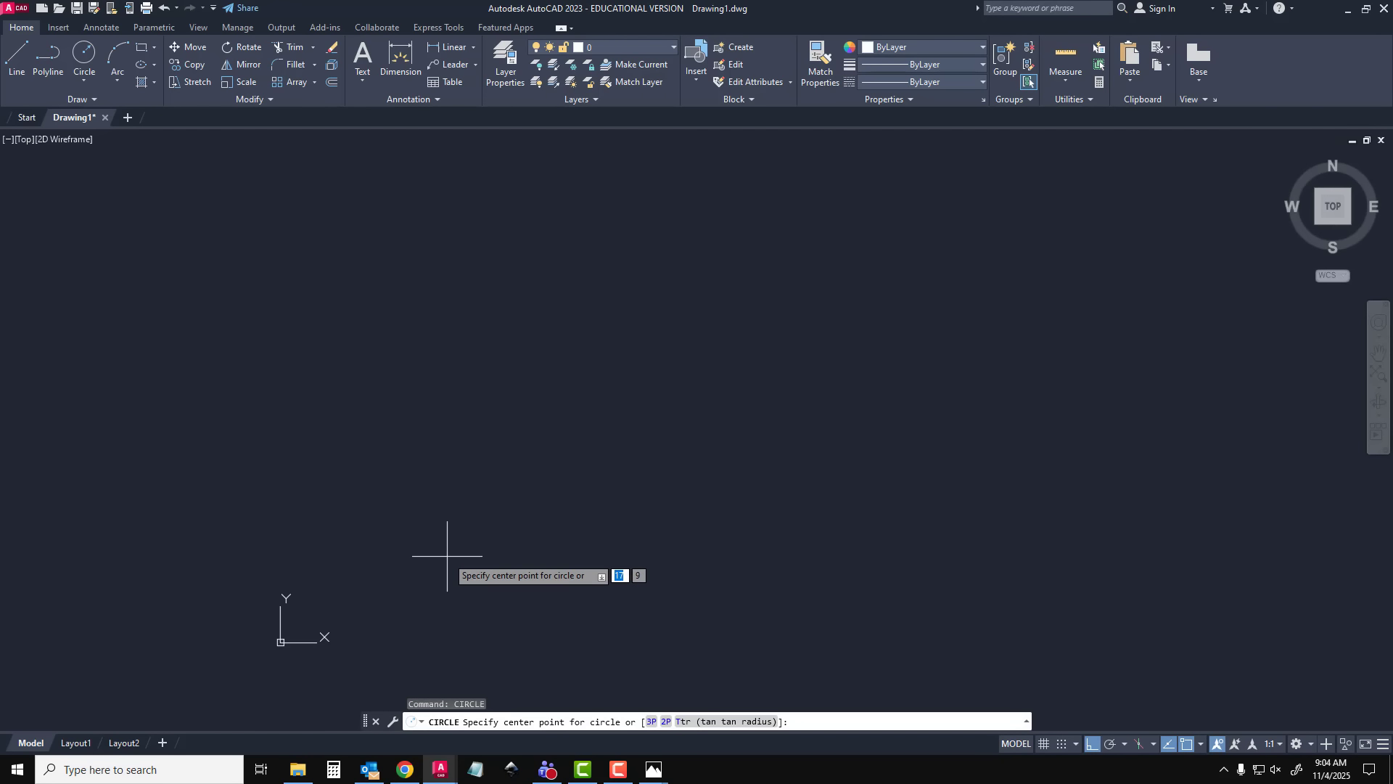
{"action": "type", "text": "0"}
{"action": "key", "text": "Tab"}
{"action": "type", "text": "0"}
{"action": "key", "text": "Tab"}
{"action": "key", "text": "Return"}
{"action": "middle_click_drag", "start_coordinate": [405, 576], "coordinate": [726, 408]}
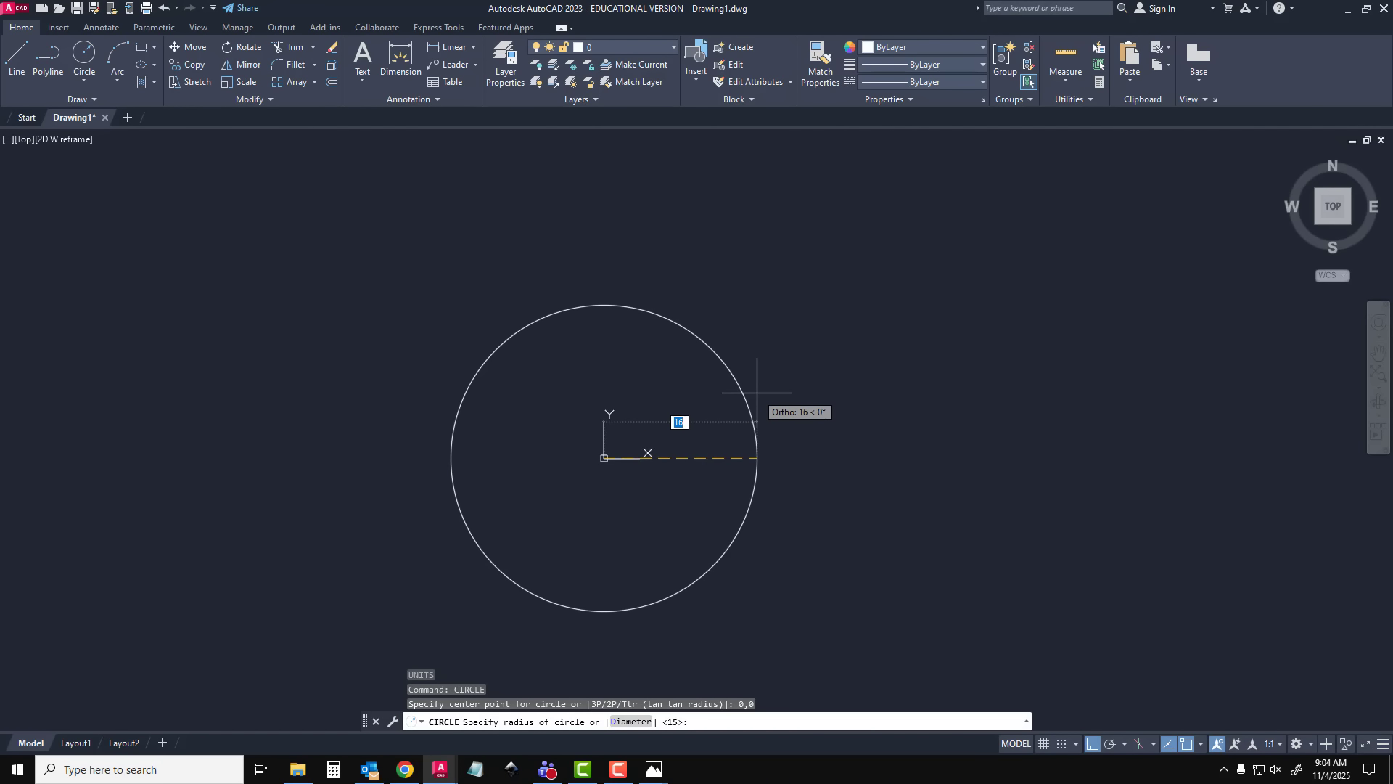
{"action": "type", "text": "DIA"}
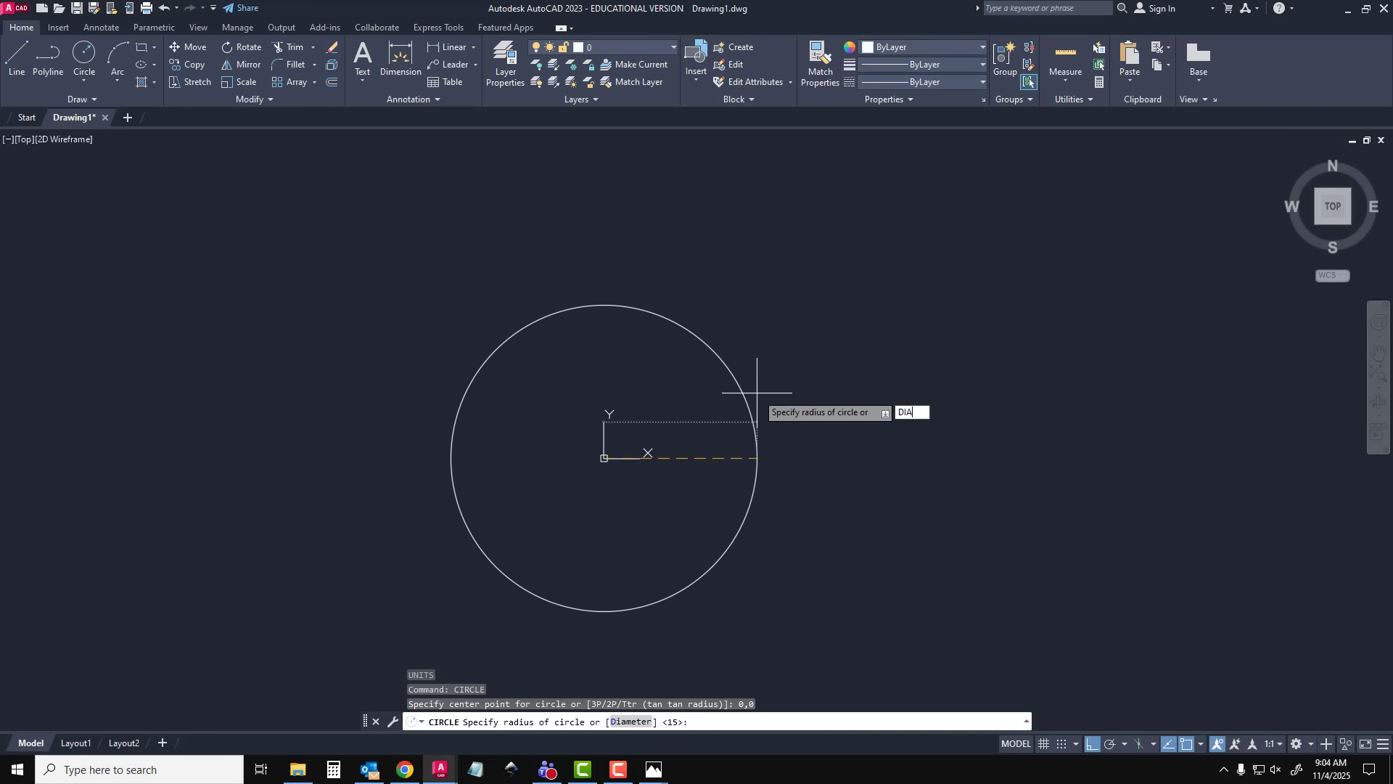
{"action": "key", "text": "Return"}
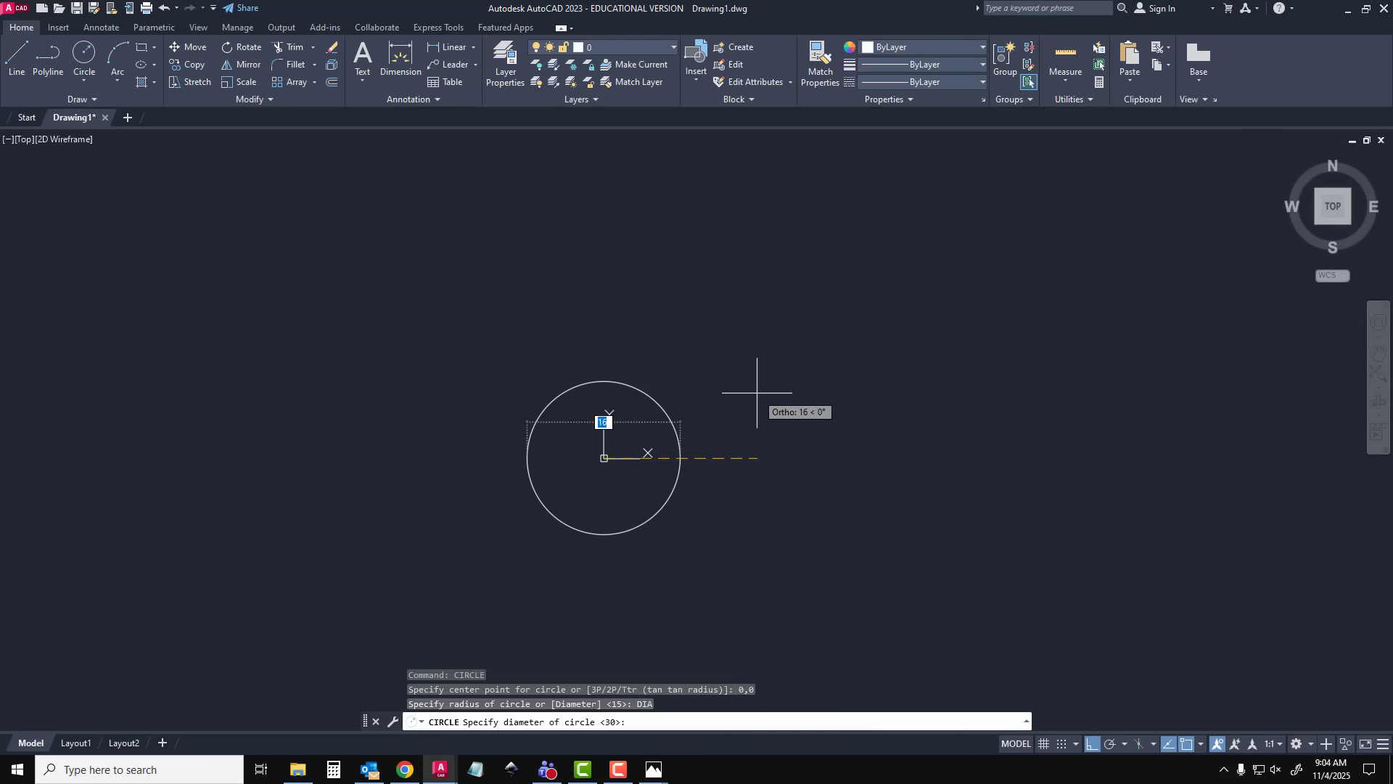
{"action": "type", "text": "30"}
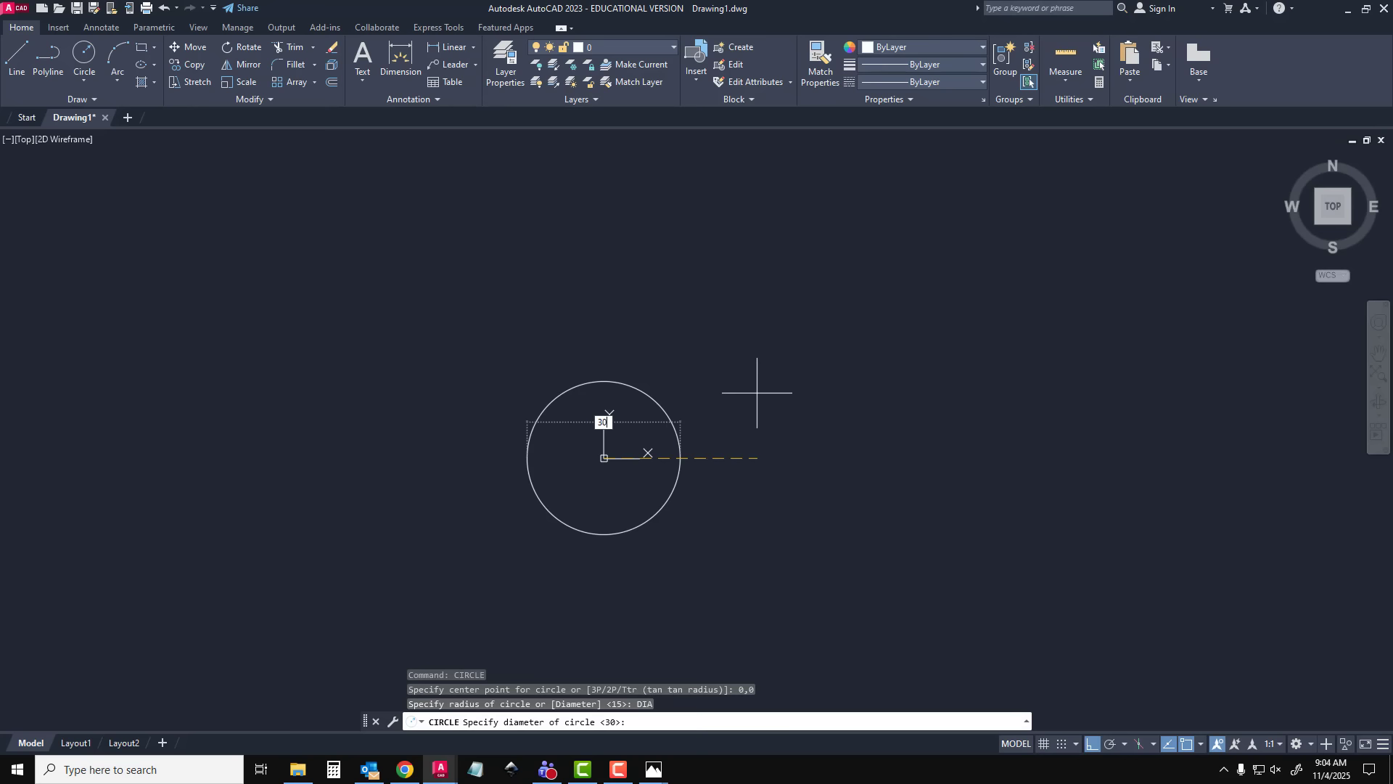
{"action": "key", "text": "Return"}
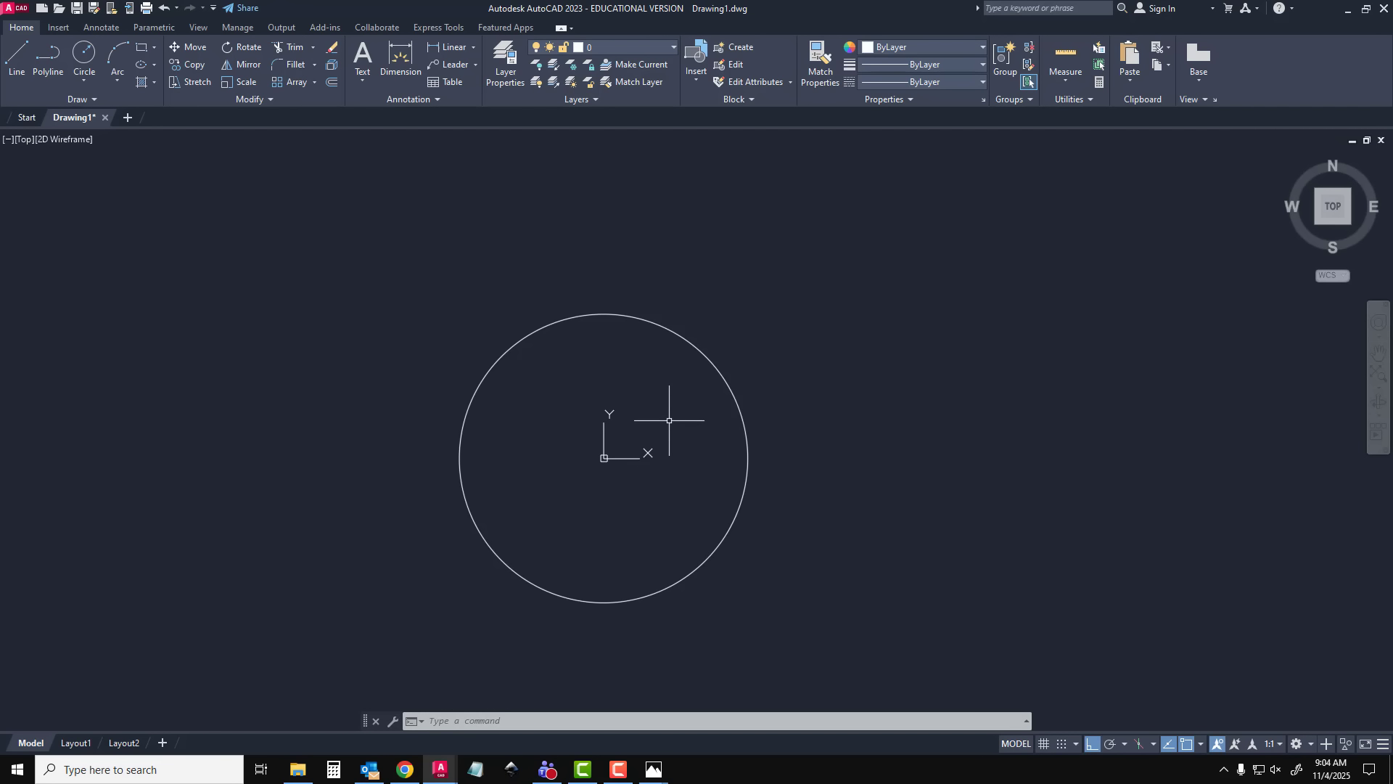
Turn off the UCS icon display with UCSICON
{"action": "type", "text": "UCSICON"}
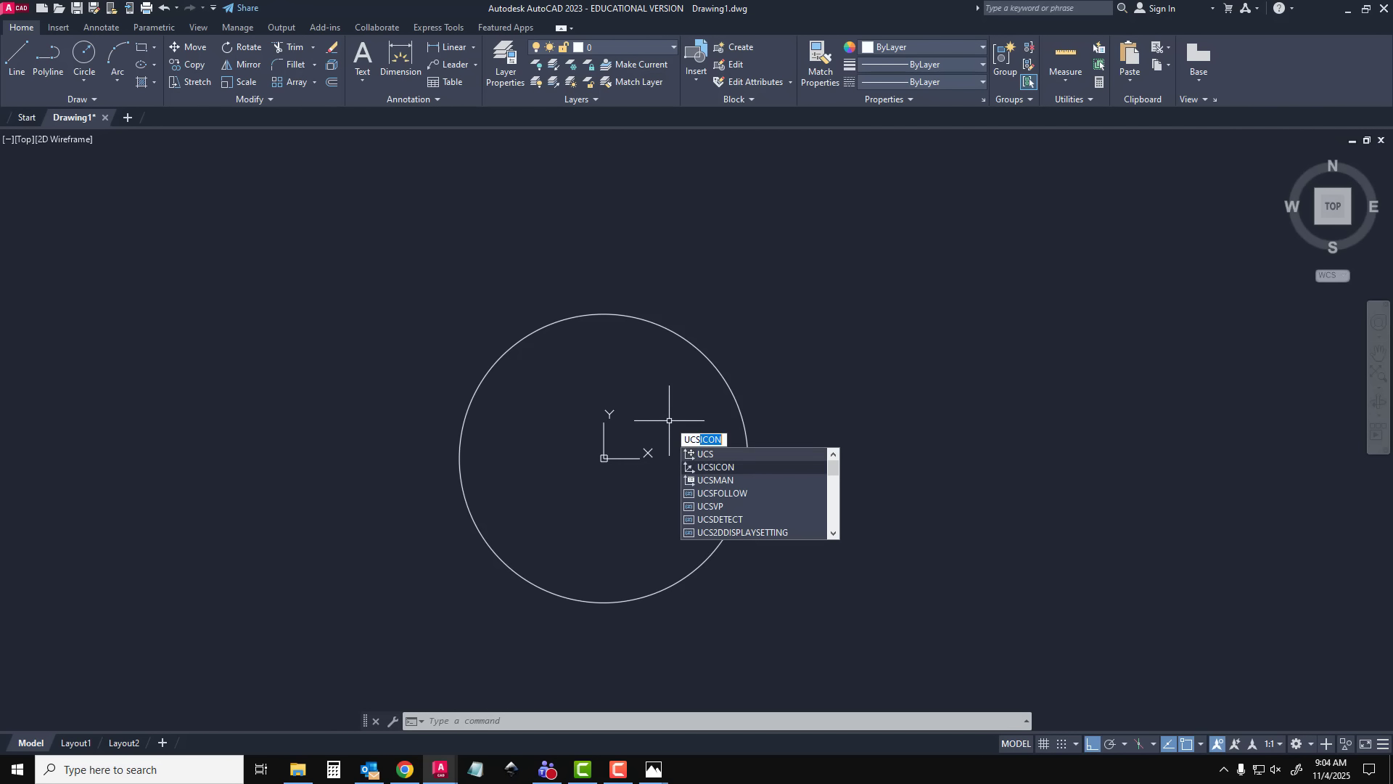
{"action": "key", "text": "Return"}
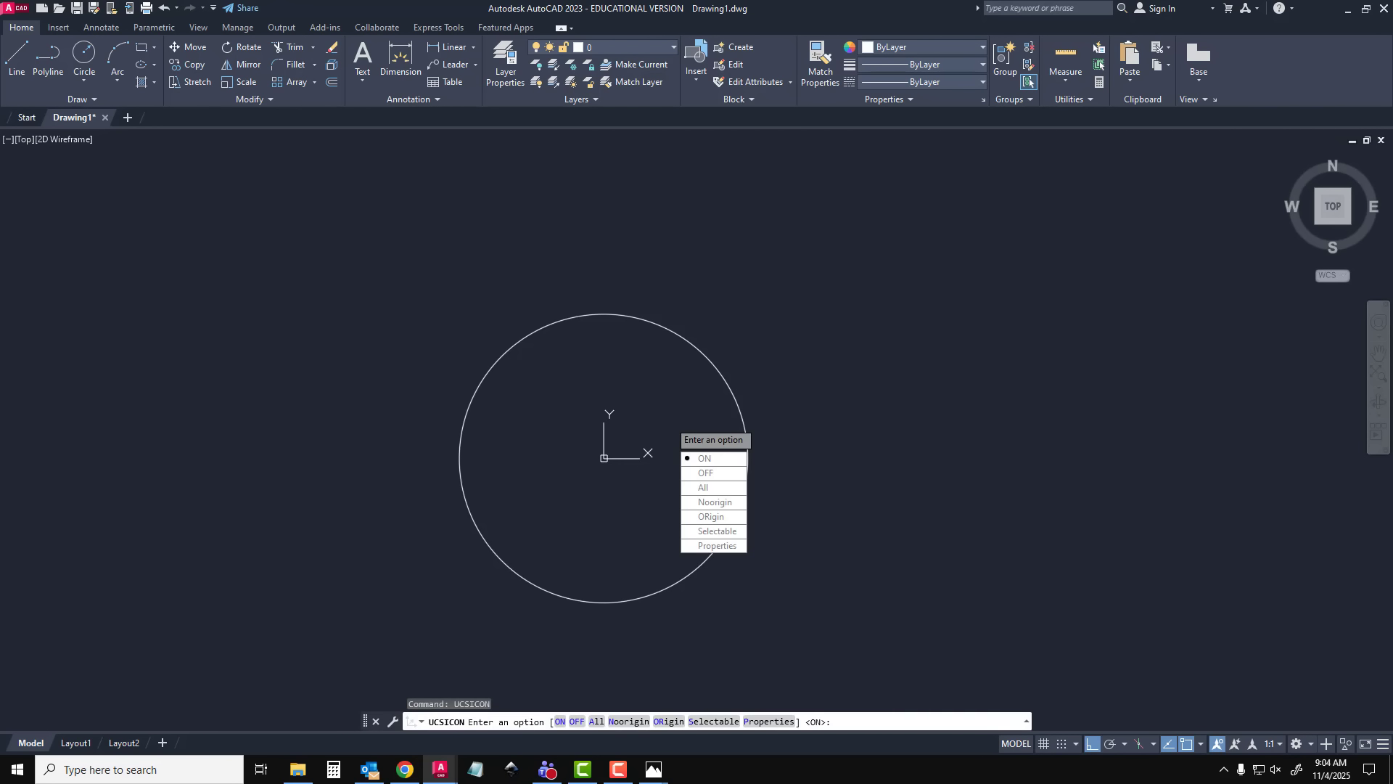
{"action": "left_click", "coordinate": [716, 476]}
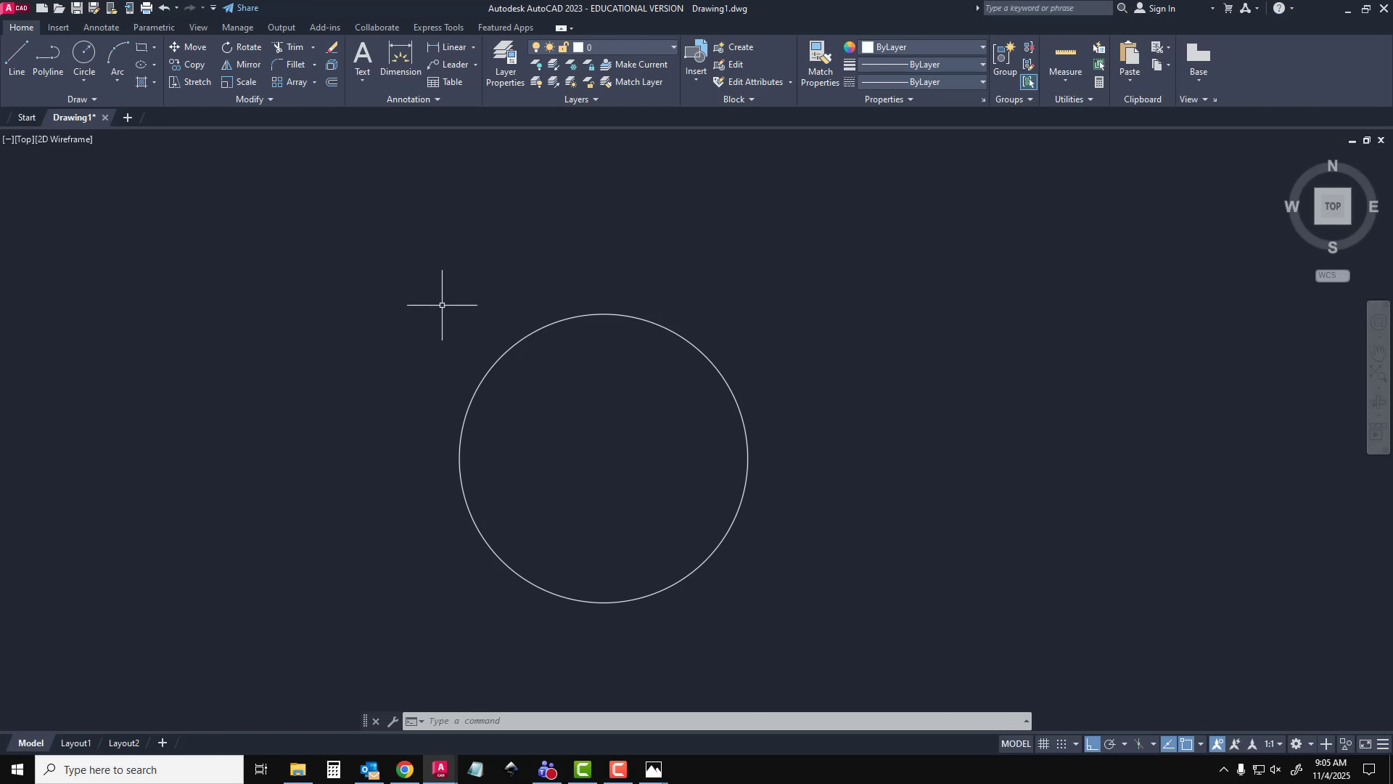
Draw a concentric circle of diameter 44 centred at 0,0 around the 30 mm circle
{"action": "type", "text": "c"}
{"action": "key", "text": "Return"}
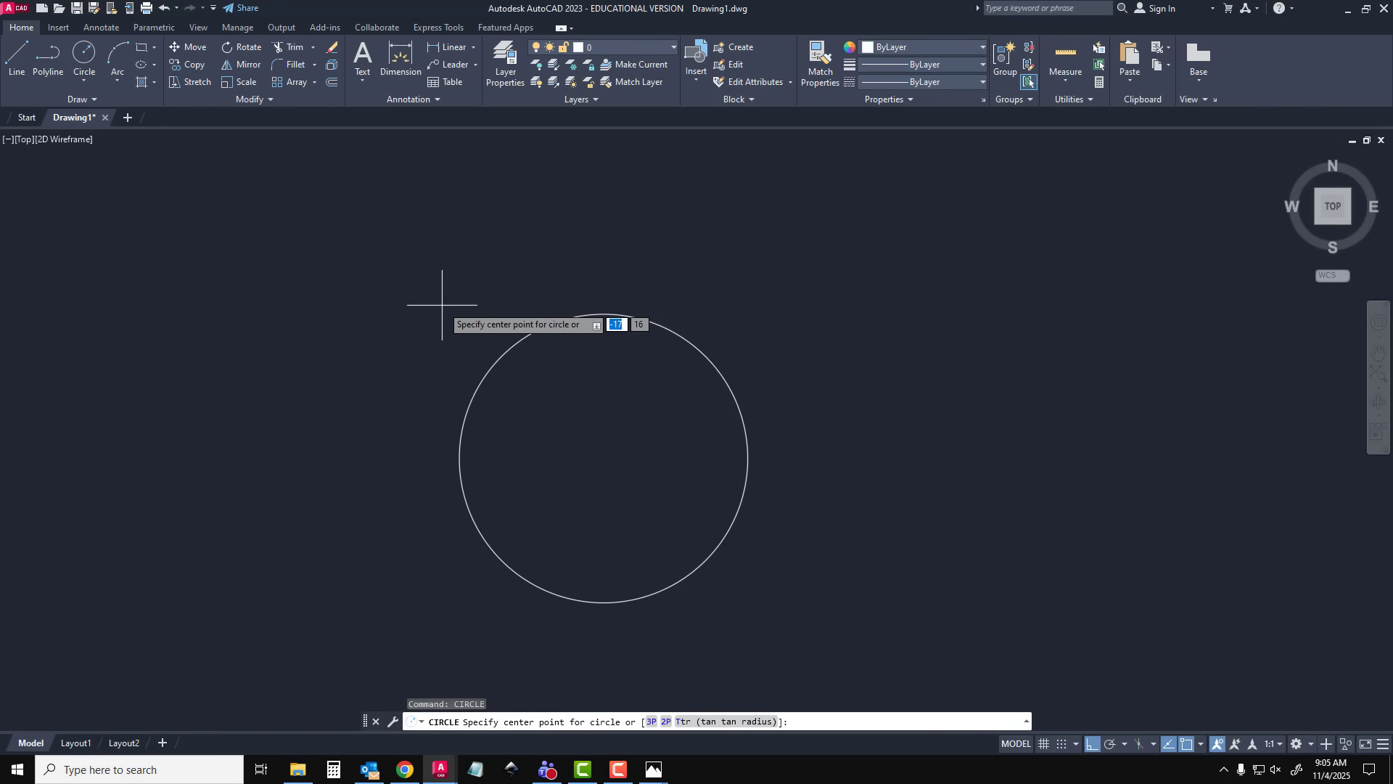
{"action": "type", "text": "0"}
{"action": "key", "text": "Tab"}
{"action": "type", "text": "0"}
{"action": "key", "text": "Tab"}
{"action": "key", "text": "Return"}
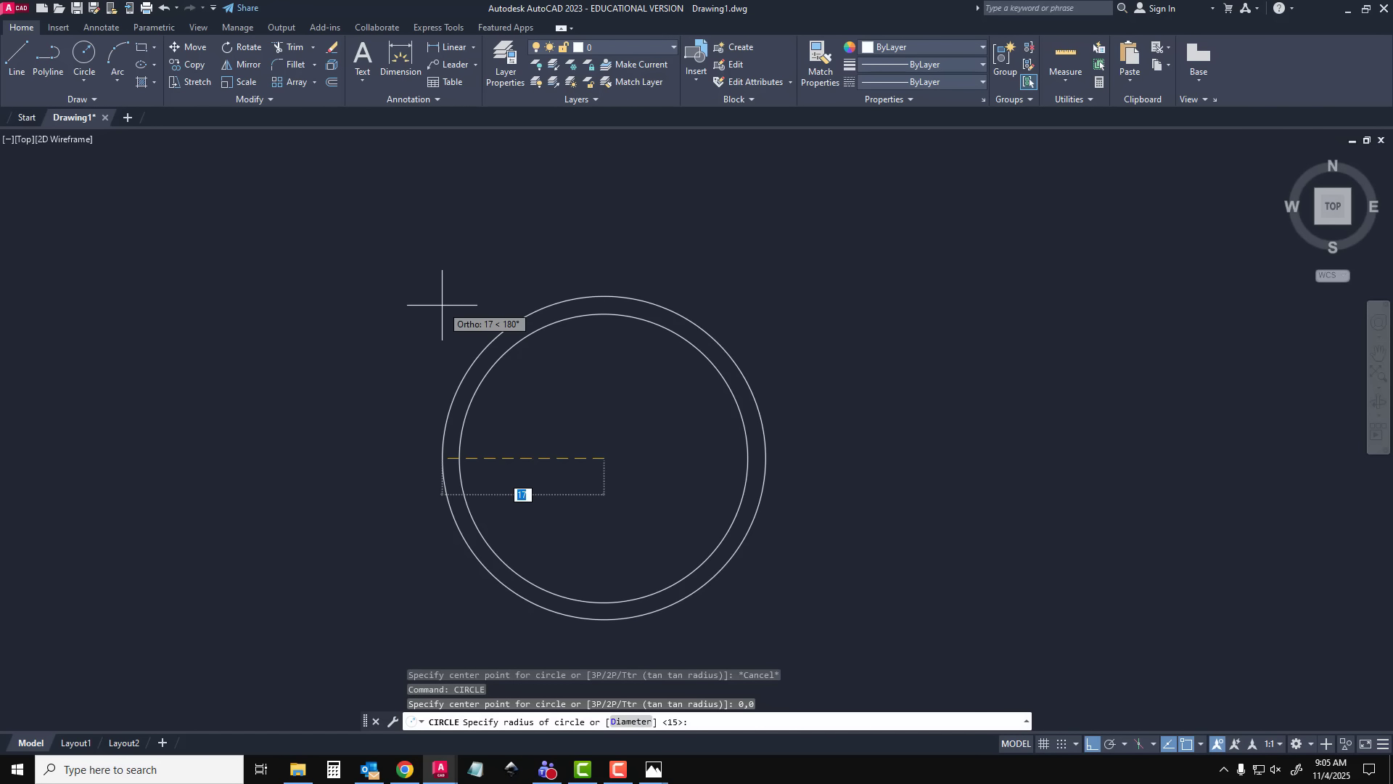
{"action": "type", "text": "dia"}
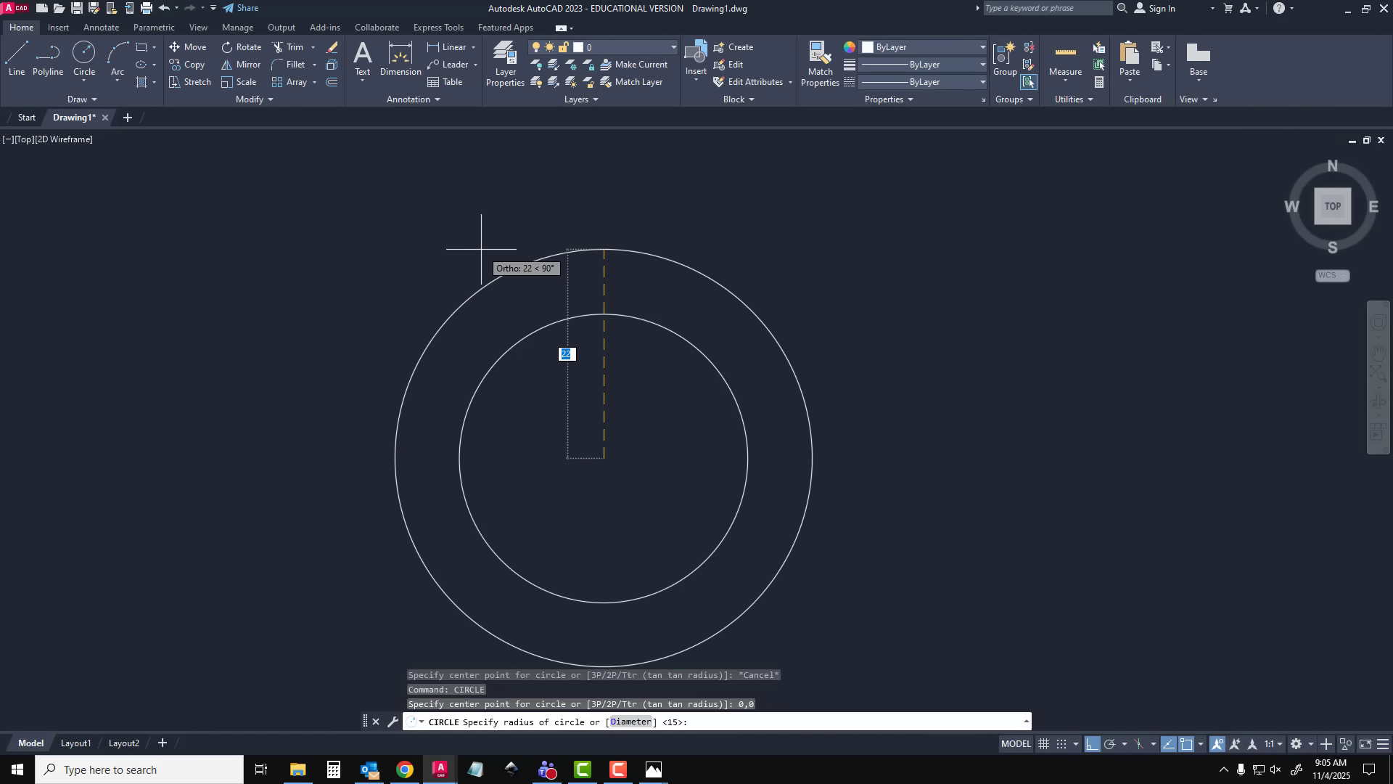
{"action": "key", "text": "Return"}
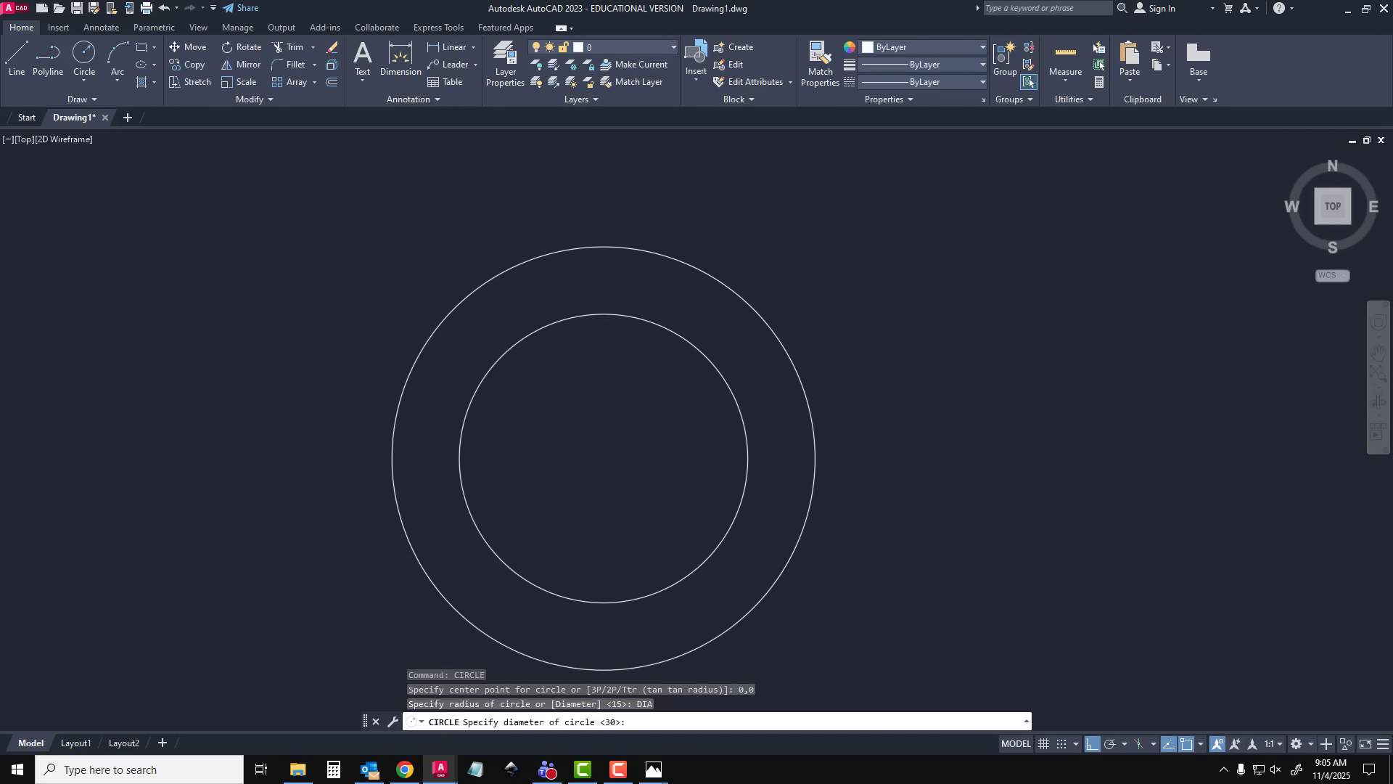
{"action": "type", "text": "44"}
{"action": "key", "text": "Return"}
{"action": "middle_click_drag", "start_coordinate": [715, 460], "coordinate": [605, 426]}
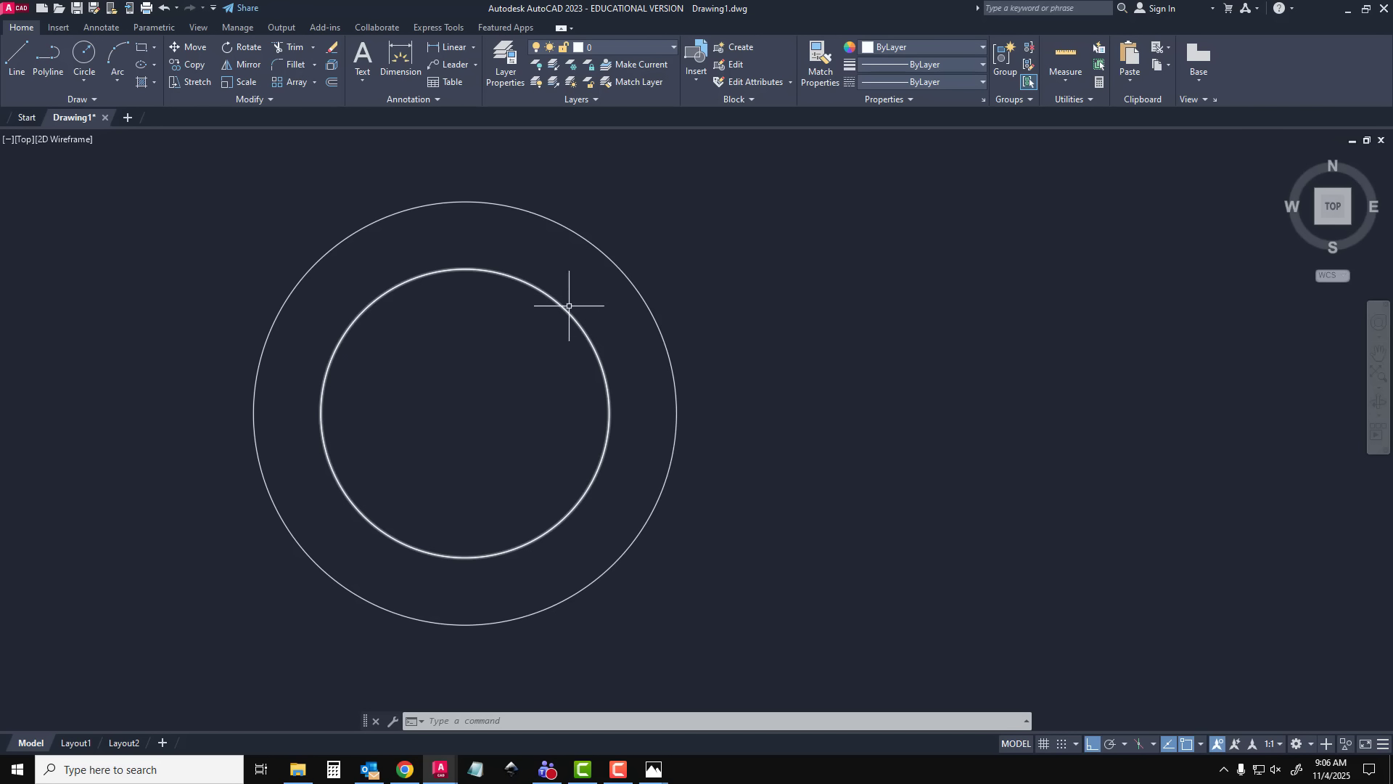
Show the layer manager beside the drawing and assign both concentric circles to the MODLE LINES layer
{"action": "left_click", "coordinate": [509, 78]}
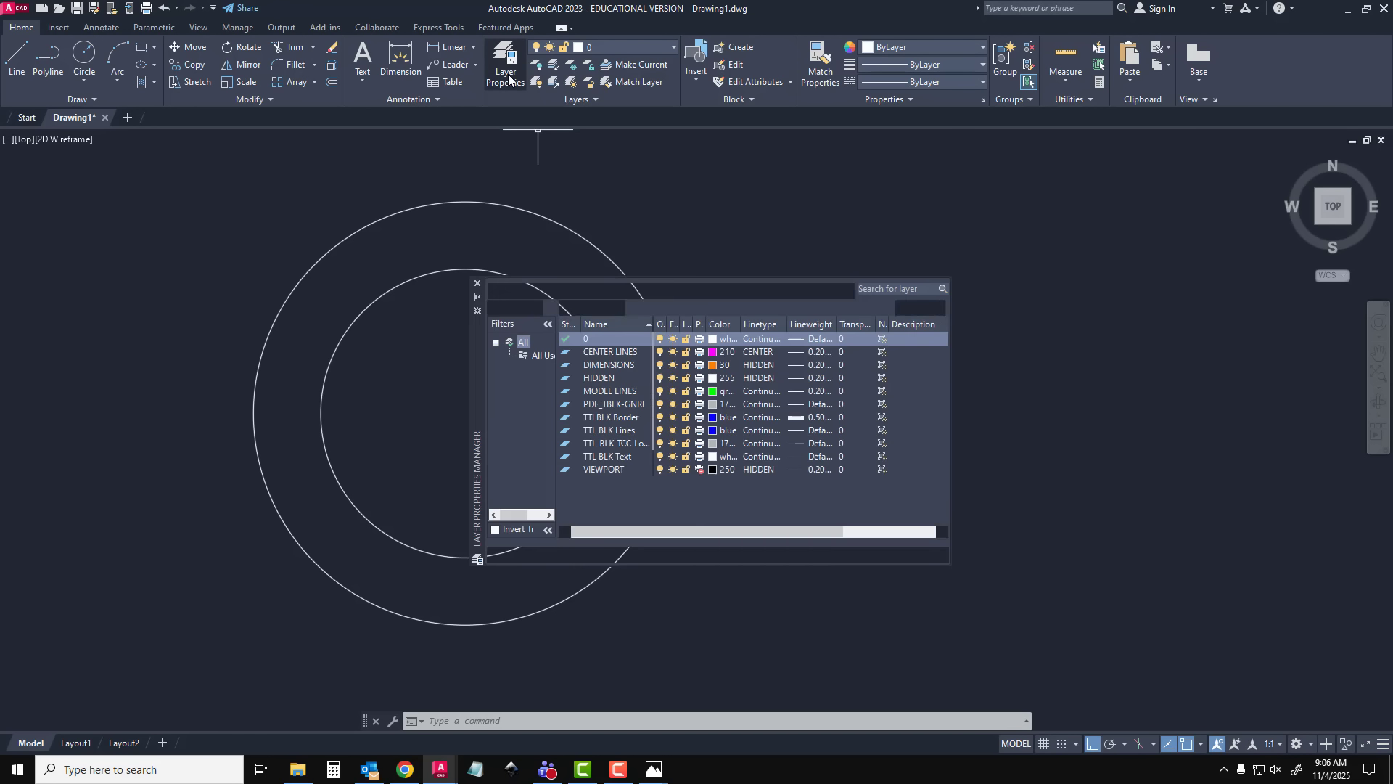
{"action": "left_click_drag", "start_coordinate": [479, 367], "coordinate": [789, 357]}
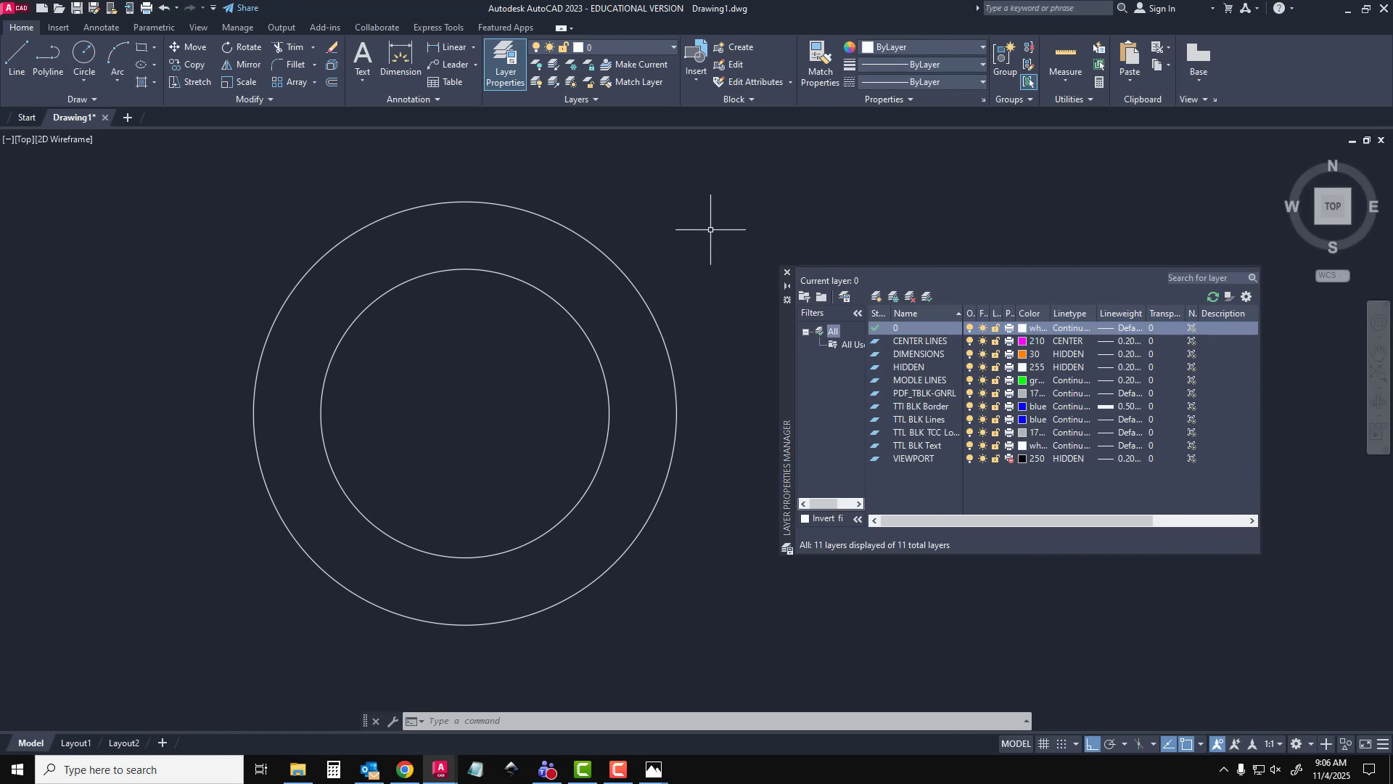
{"action": "left_click", "coordinate": [611, 258]}
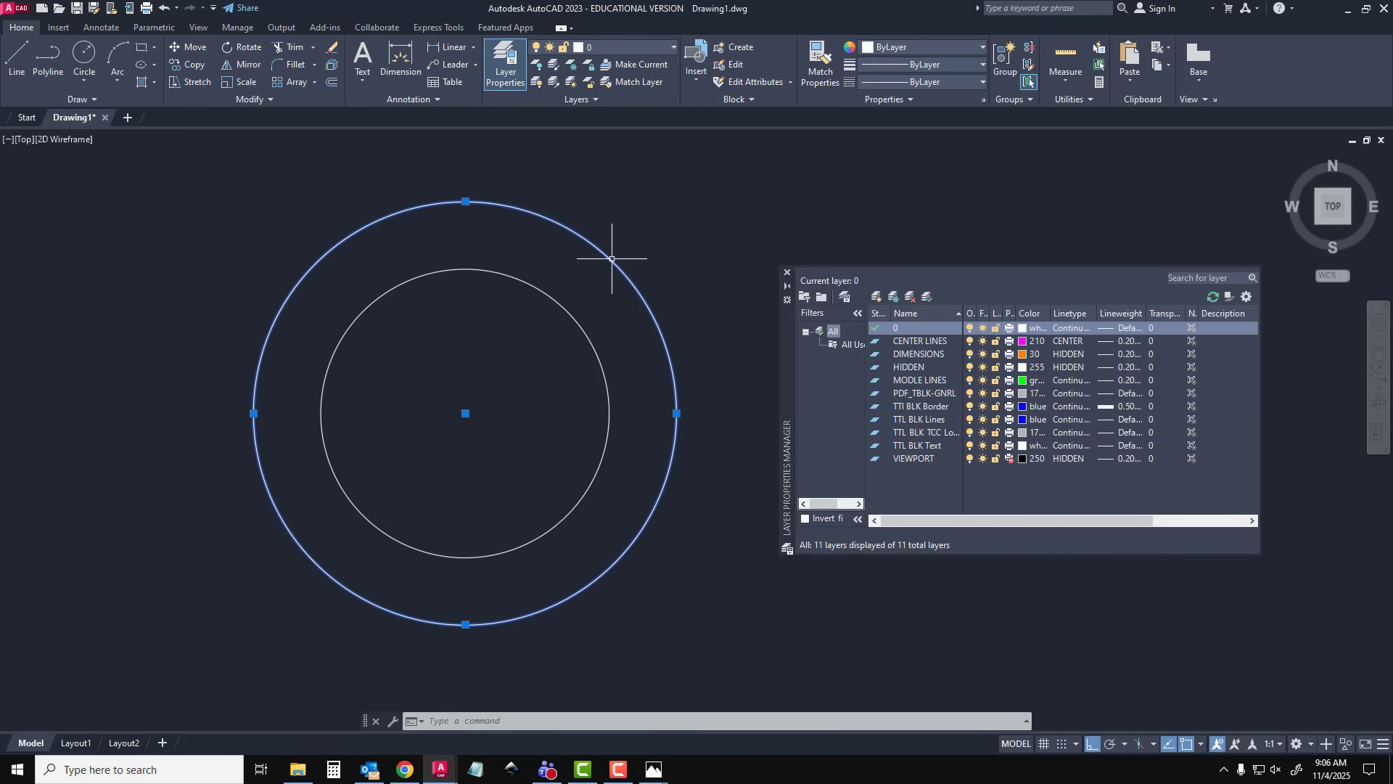
{"action": "left_click", "coordinate": [589, 328]}
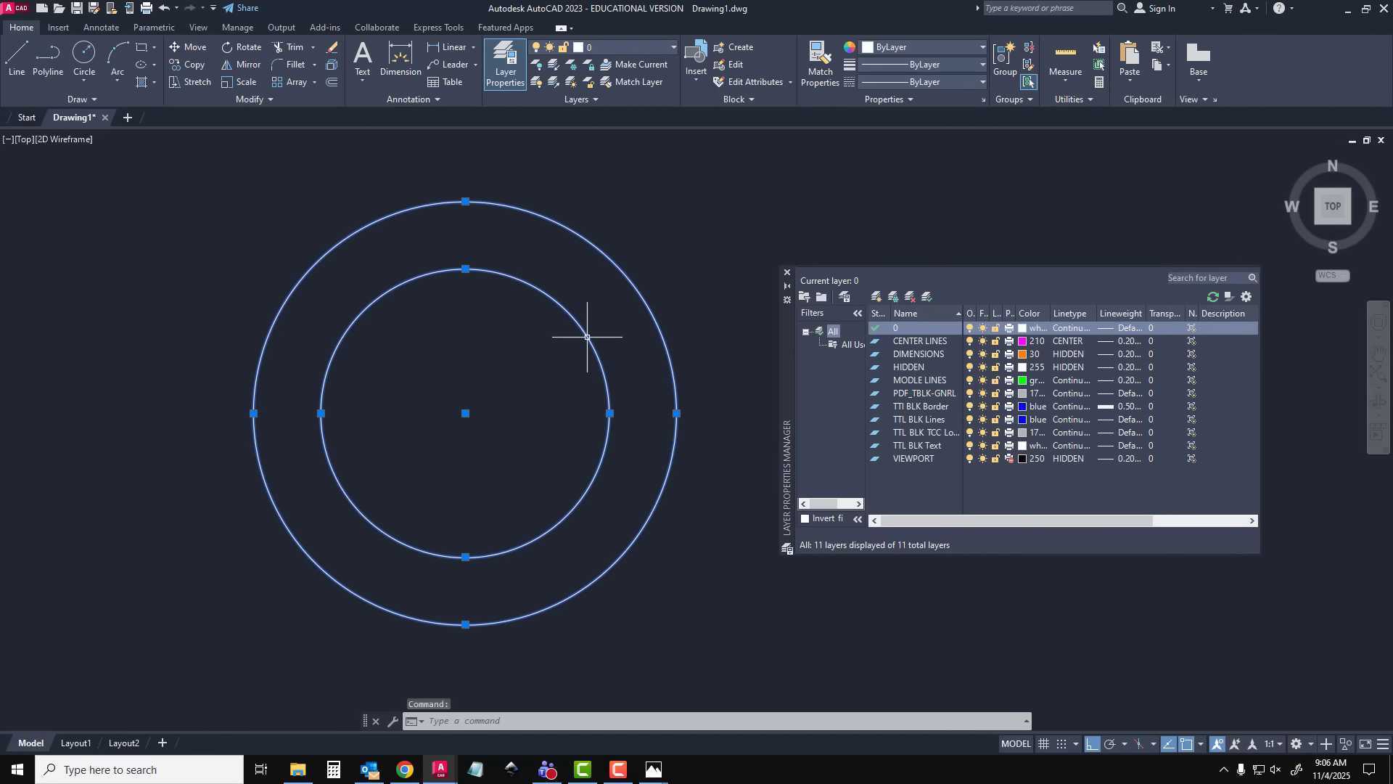
{"action": "left_click", "coordinate": [634, 47]}
{"action": "left_click", "coordinate": [625, 136]}
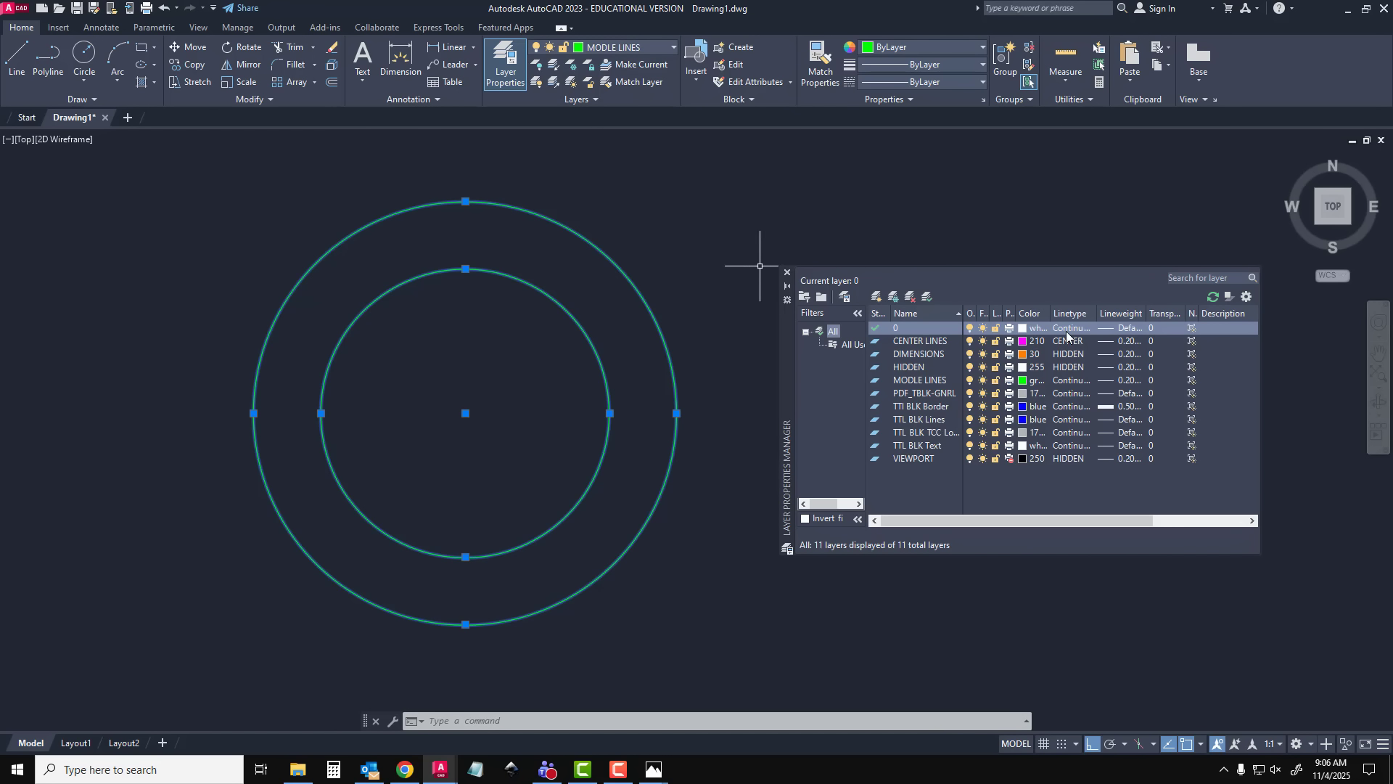
Make MODLE LINES the current layer, close the layer manager and deselect the circles
{"action": "double_click", "coordinate": [922, 379]}
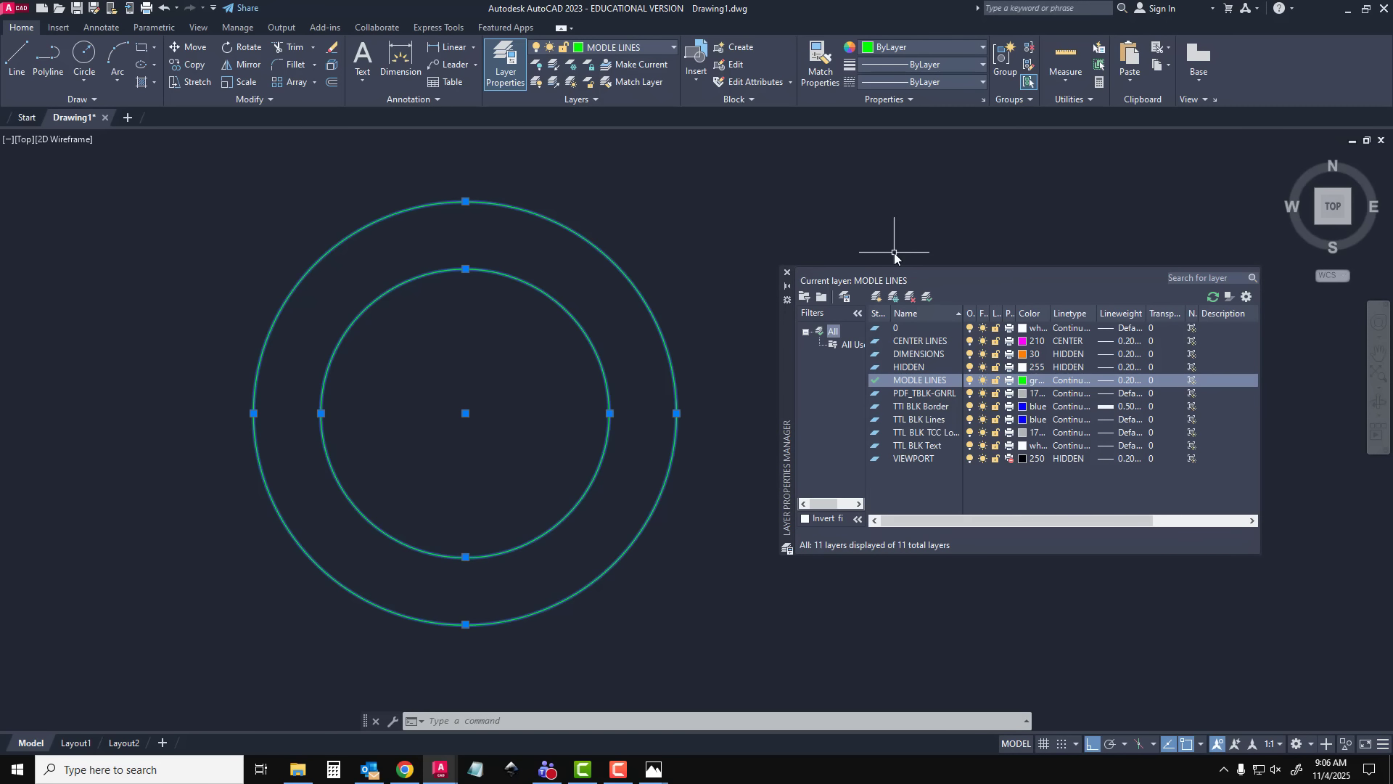
{"action": "left_click_drag", "start_coordinate": [783, 335], "coordinate": [872, 497]}
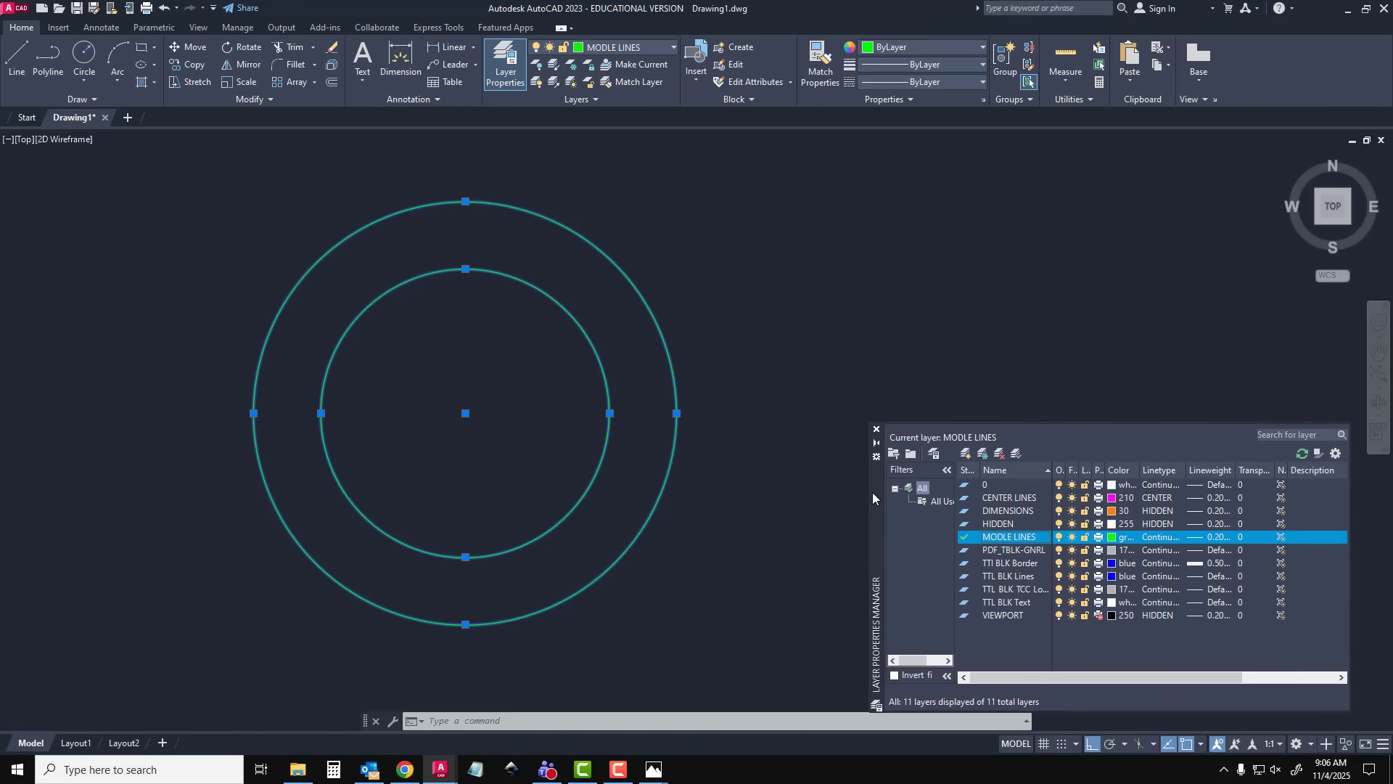
{"action": "left_click", "coordinate": [875, 430]}
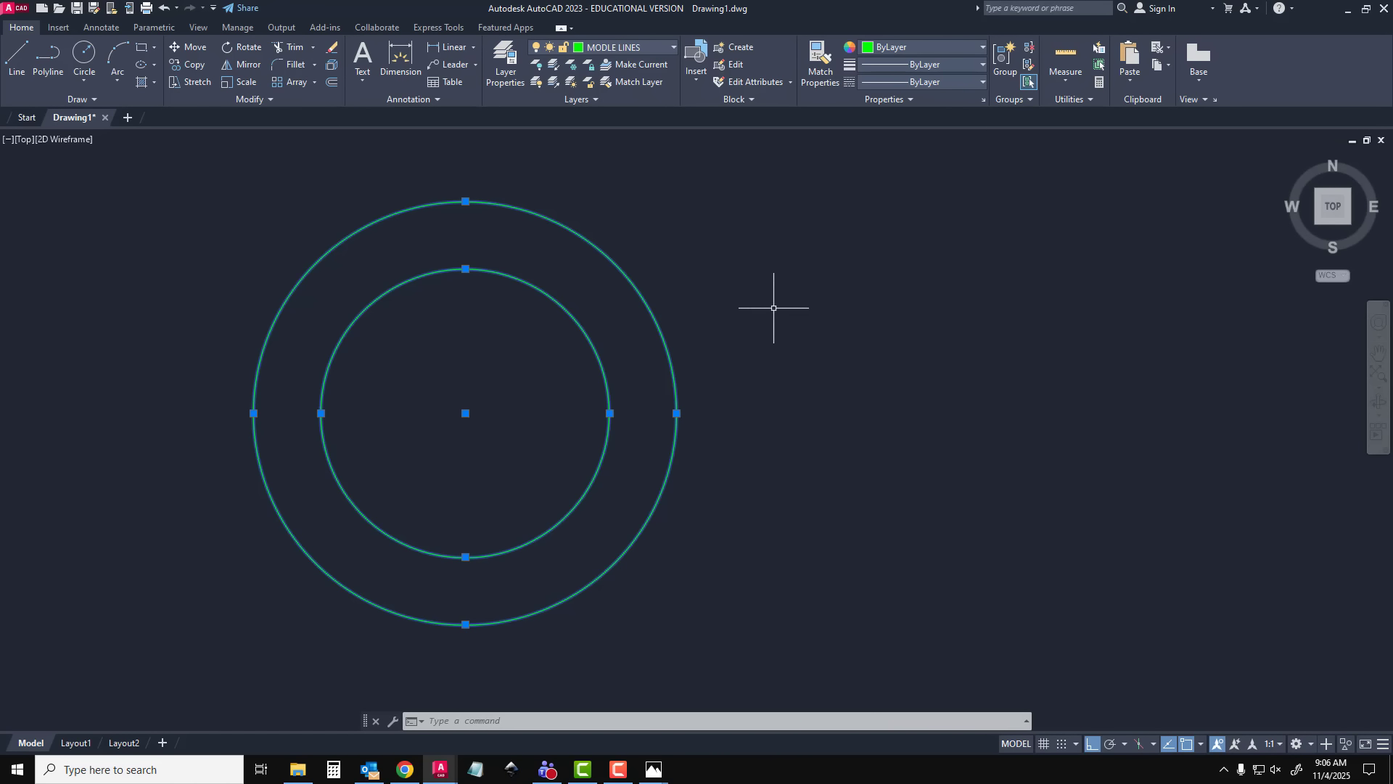
{"action": "key", "text": "Escape"}
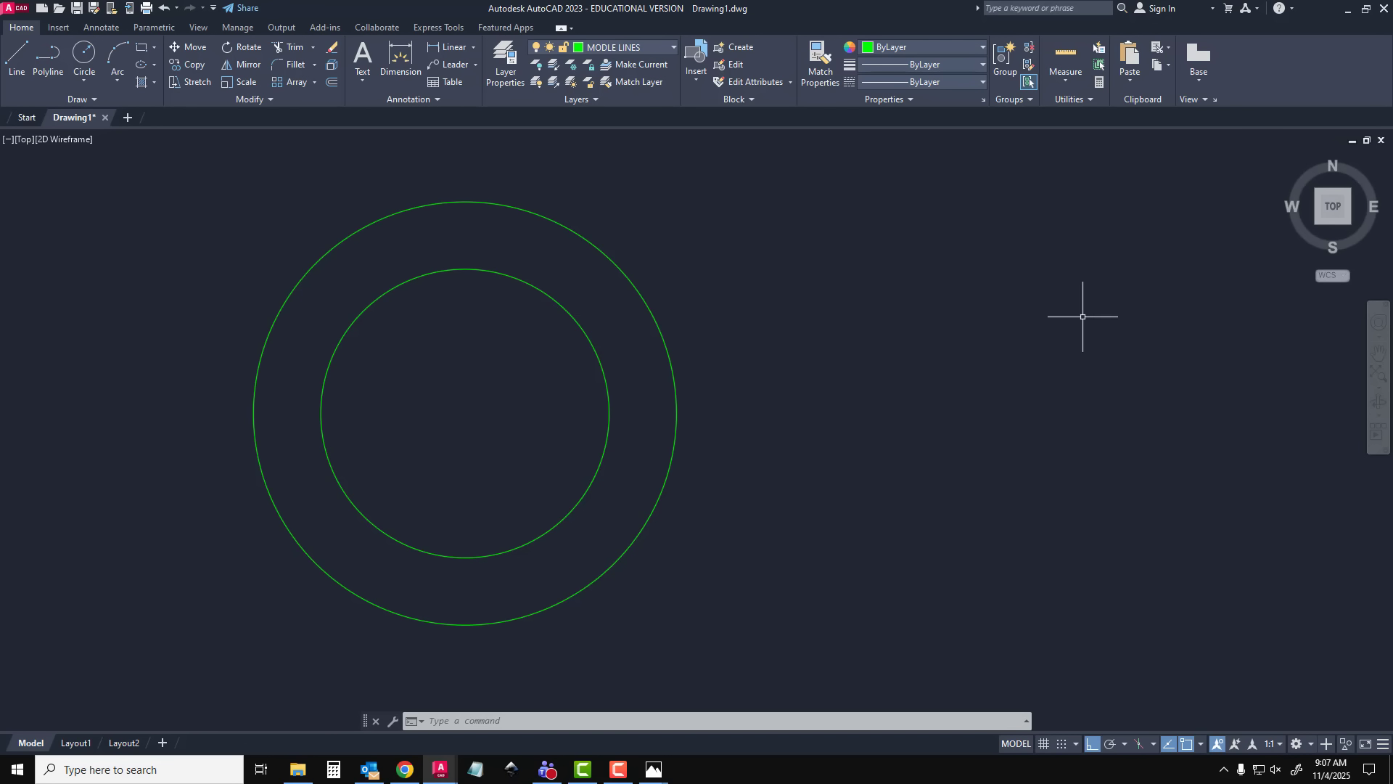
Draw a circle of diameter 20, centred 54 mm to the right of the concentric circles' centre
{"action": "left_click", "coordinate": [412, 62]}
{"action": "type", "text": "c"}
{"action": "key", "text": "Return"}
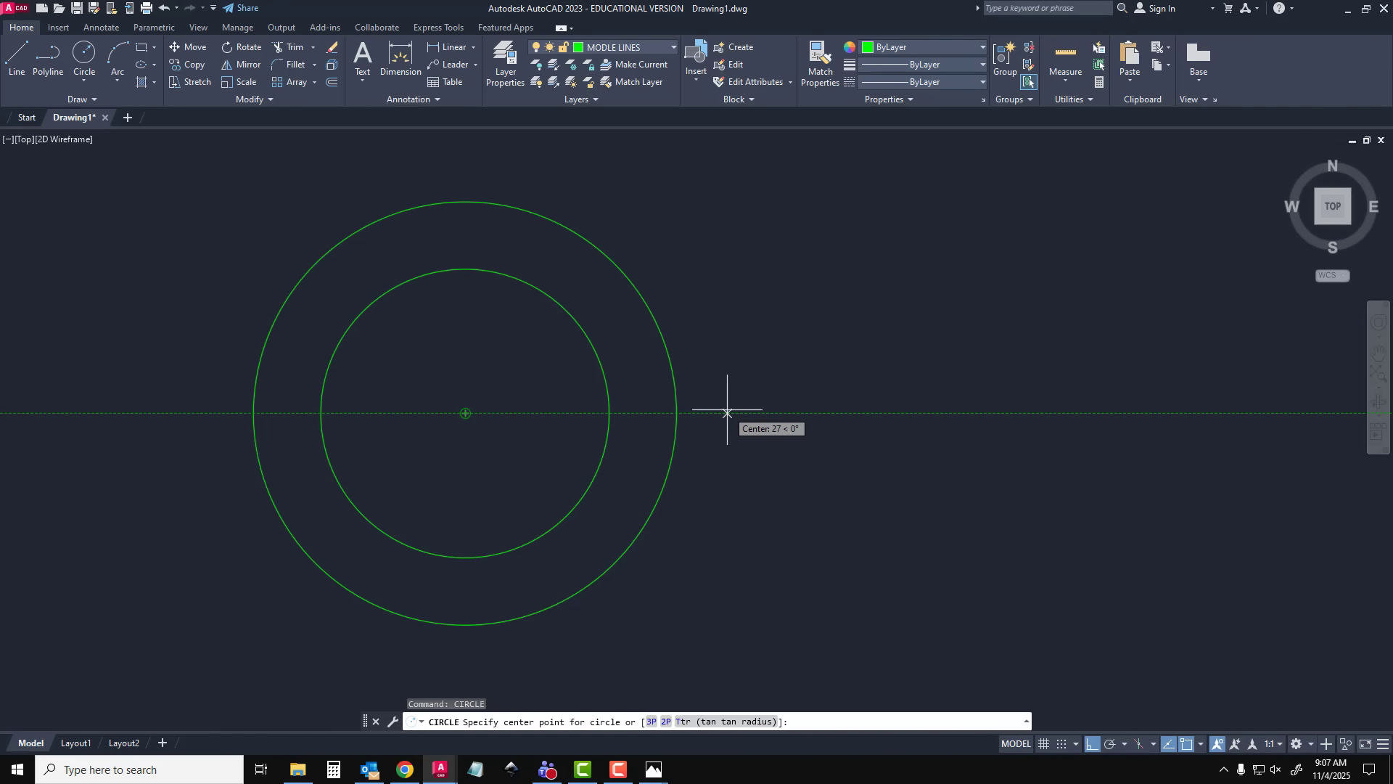
{"action": "type", "text": "54"}
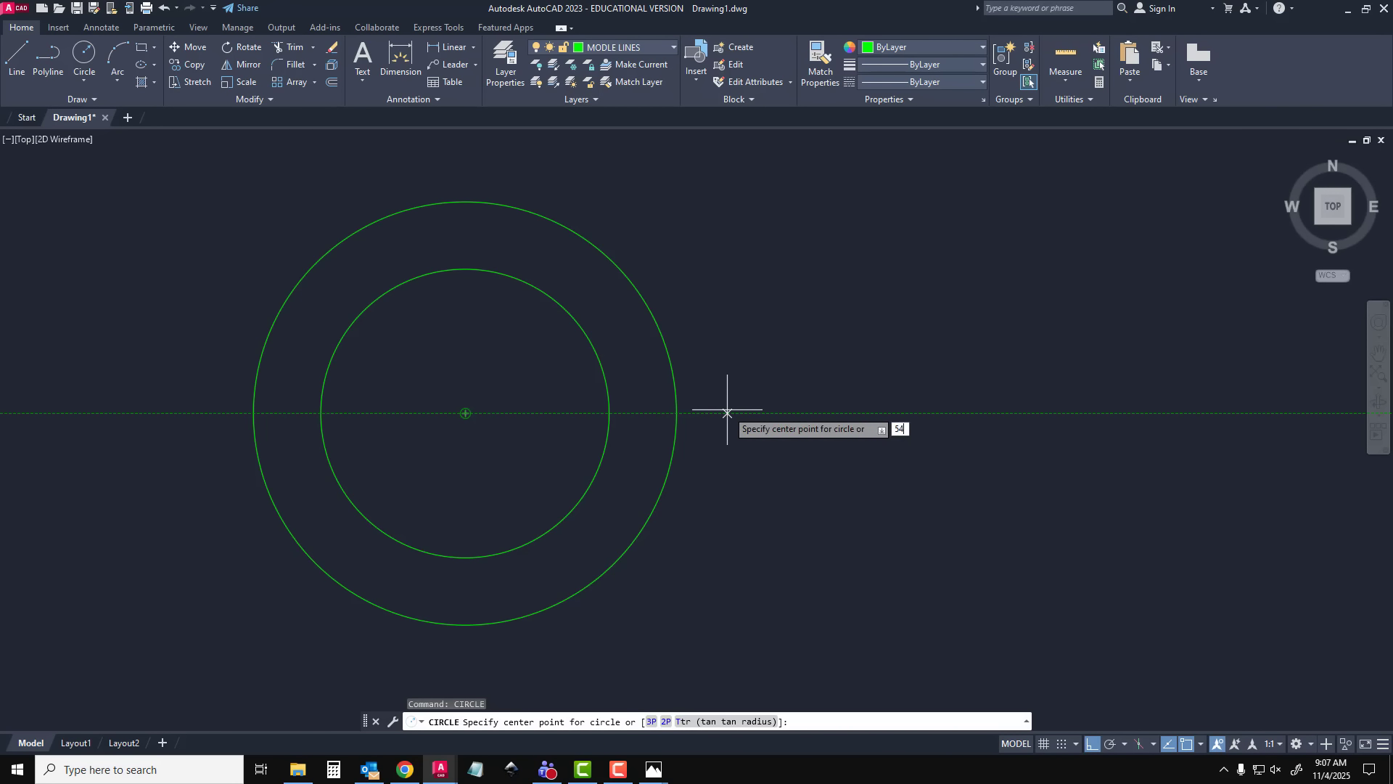
{"action": "key", "text": "Return"}
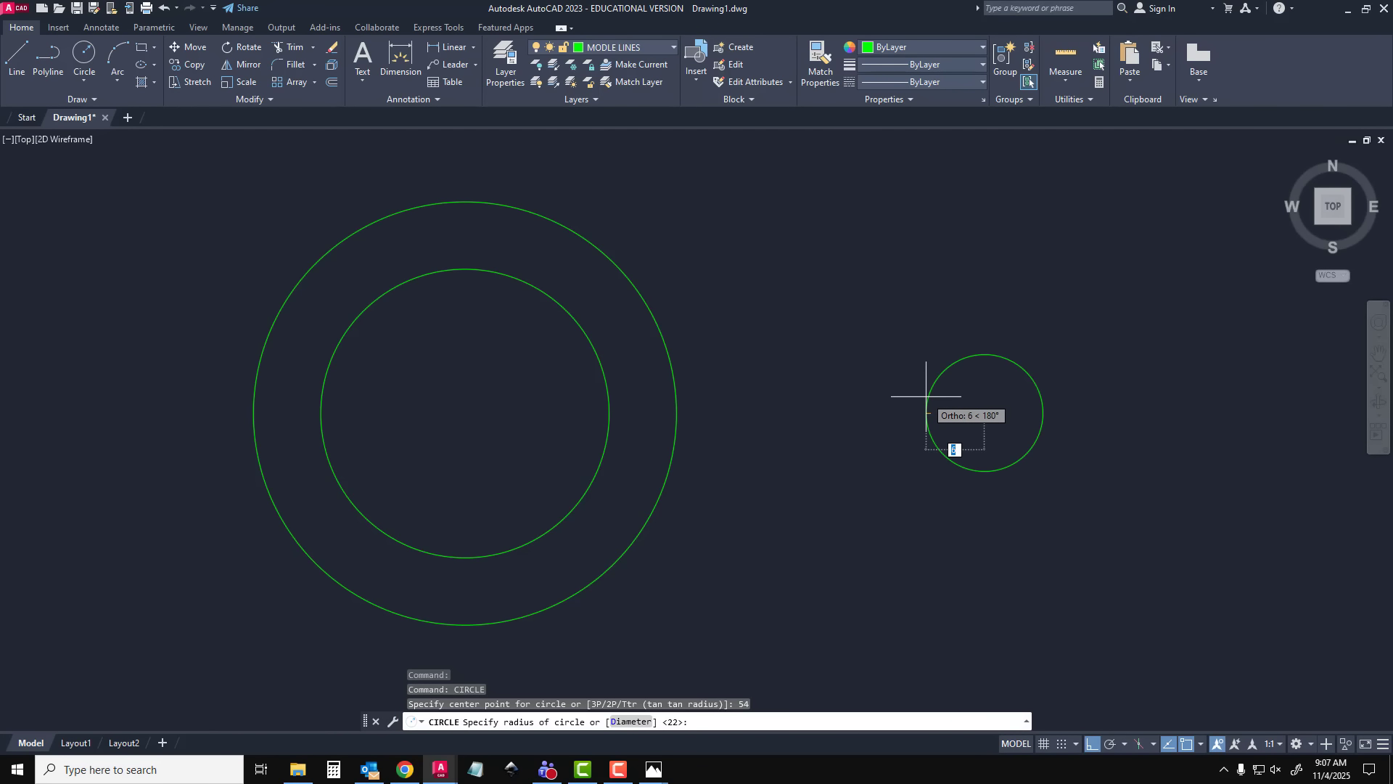
{"action": "type", "text": "DIA"}
{"action": "key", "text": "Return"}
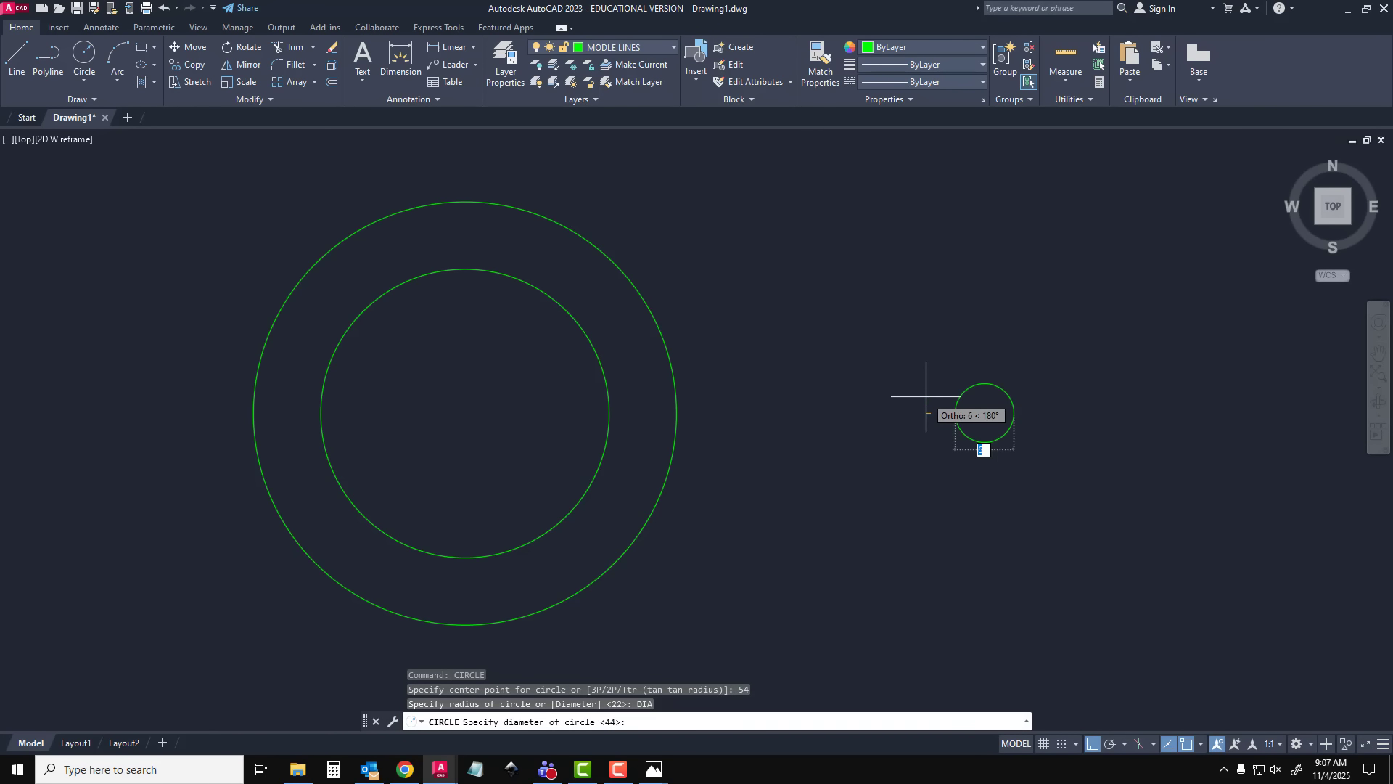
{"action": "type", "text": "1"}
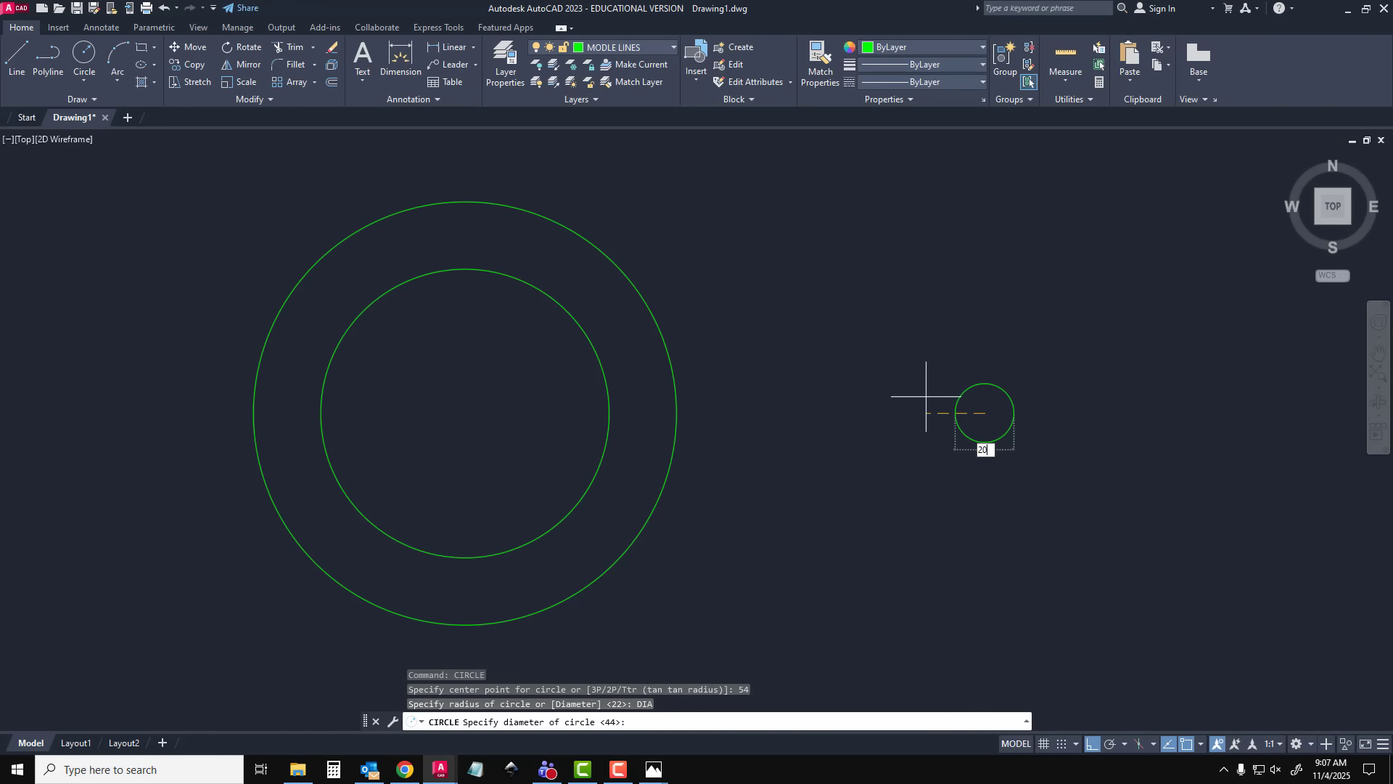
{"action": "type", "text": "0"}
{"action": "key", "text": "Return"}
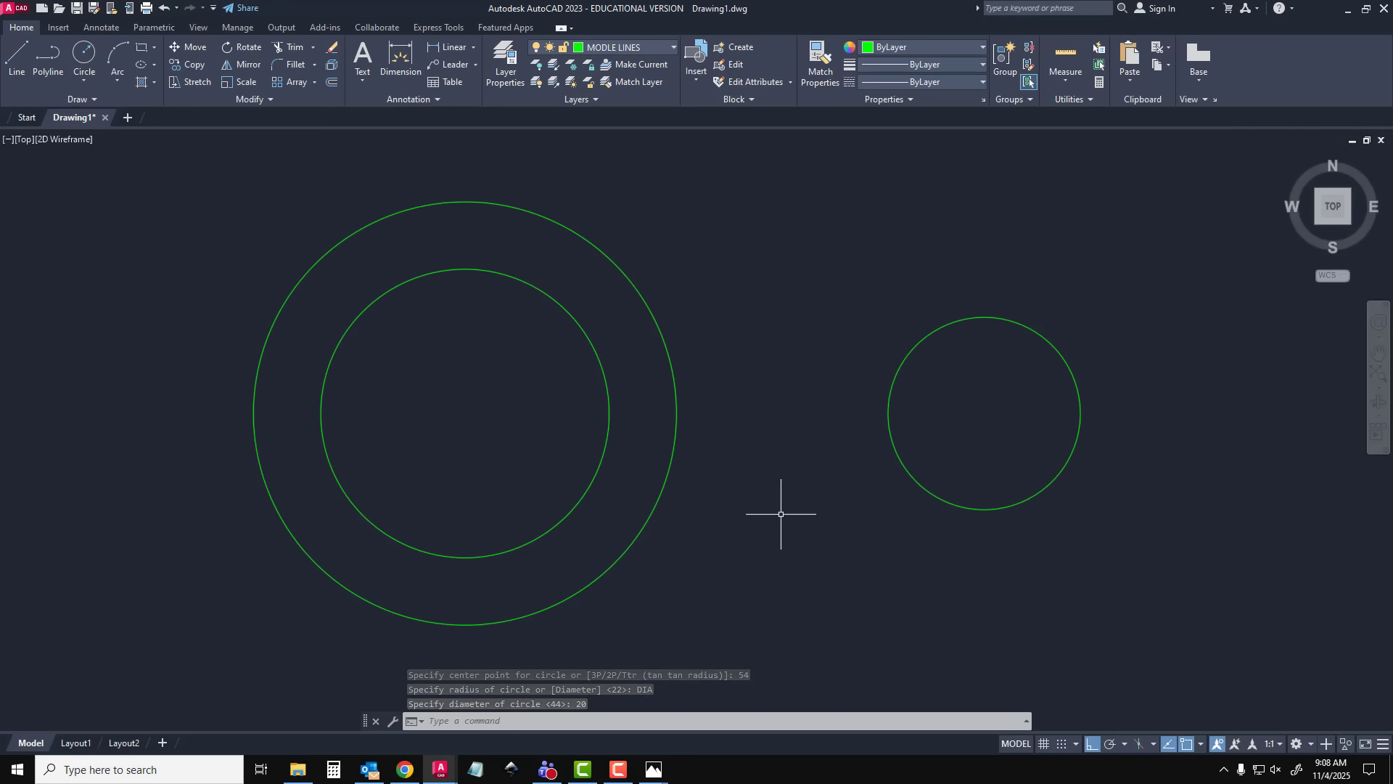
Draw a vertical line through the concentric circles' centre, extending past the outer circle above and below
{"action": "left_click", "coordinate": [18, 57]}
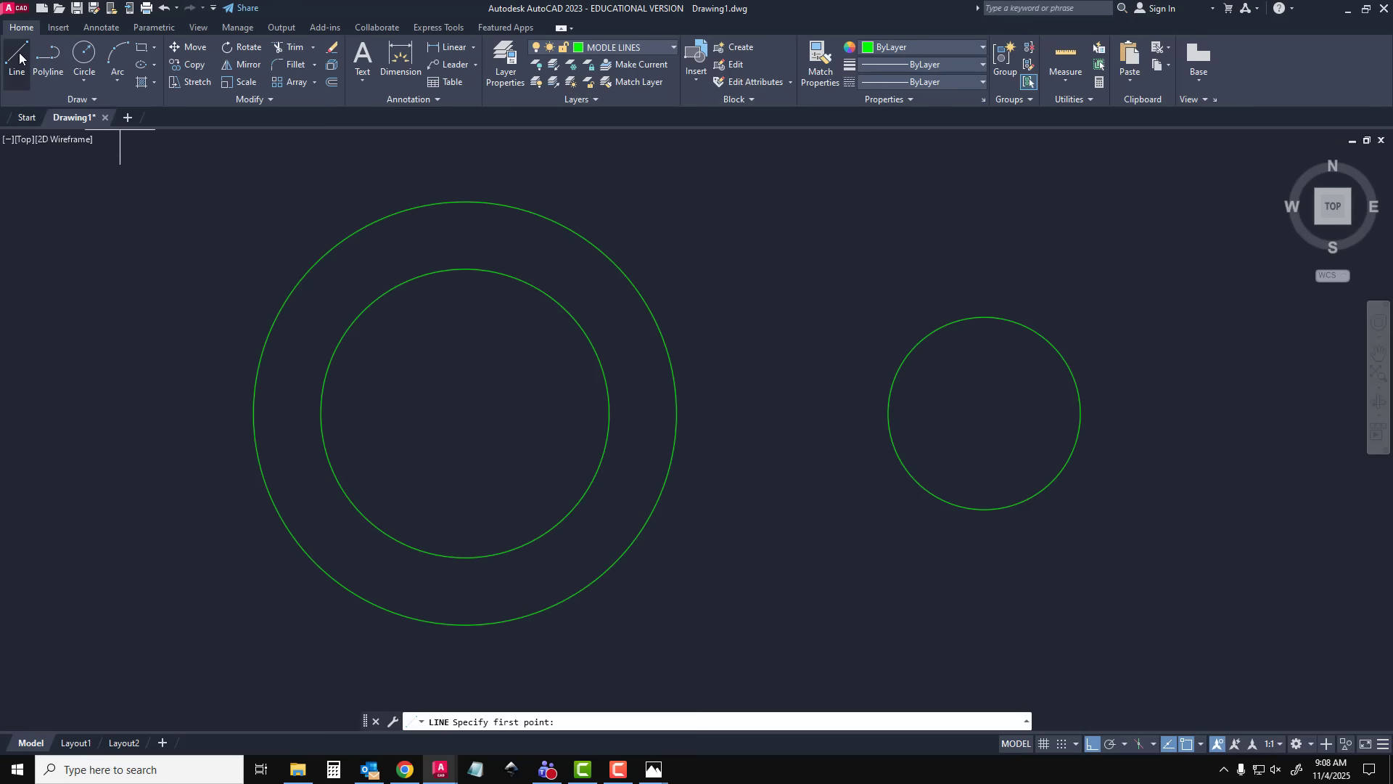
{"action": "left_click", "coordinate": [465, 413]}
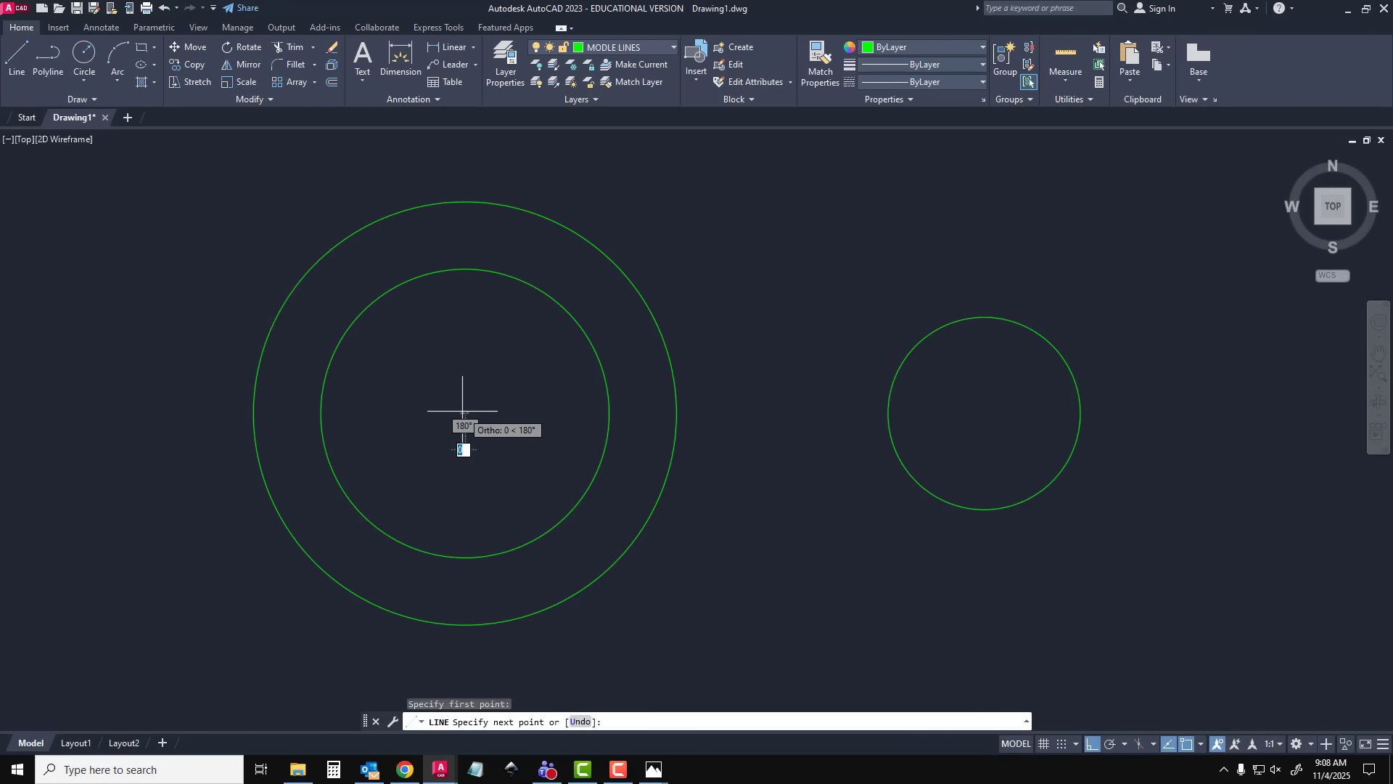
{"action": "left_click", "coordinate": [465, 165]}
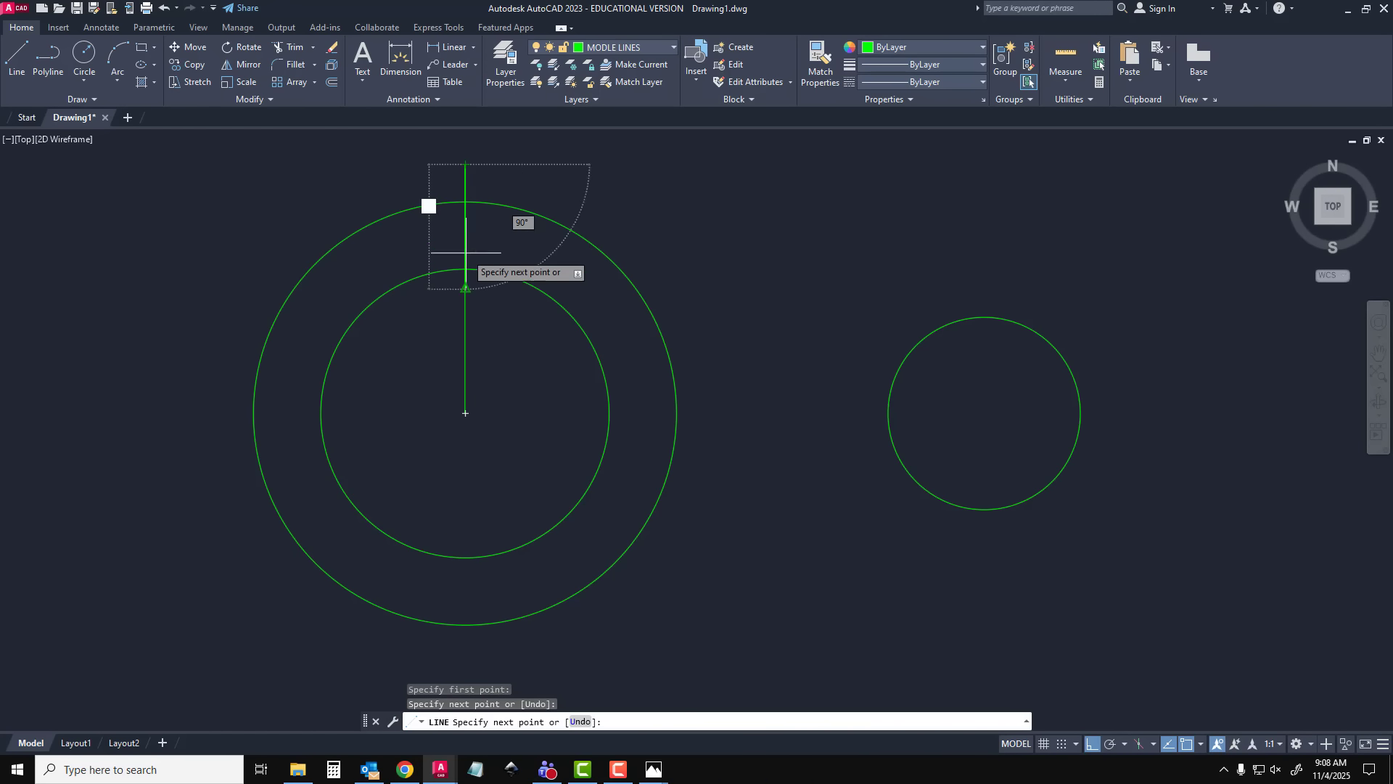
{"action": "left_click", "coordinate": [465, 660]}
{"action": "key", "text": "Escape"}
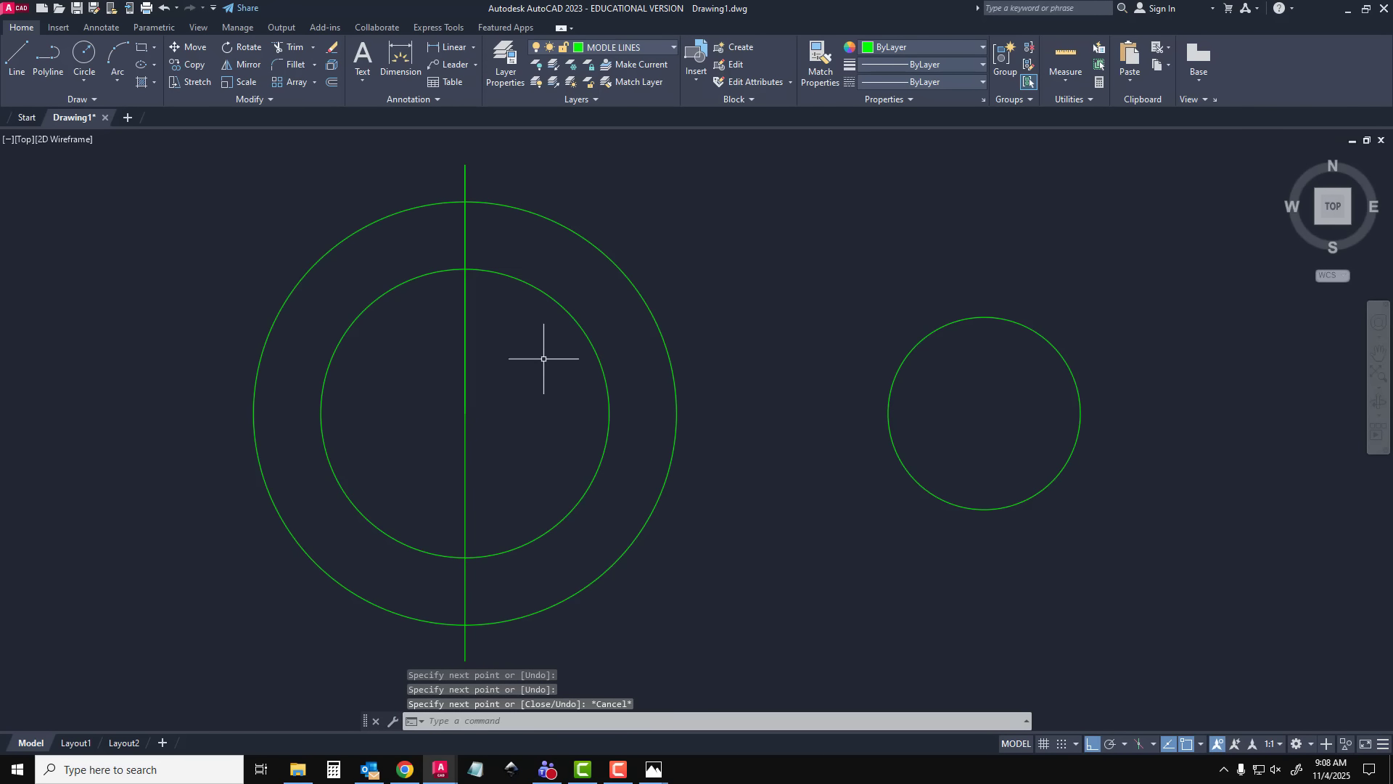
Offset the vertical line 88 mm to the right, beyond the 20 mm circle
{"action": "left_click", "coordinate": [465, 312]}
{"action": "left_click", "coordinate": [465, 661]}
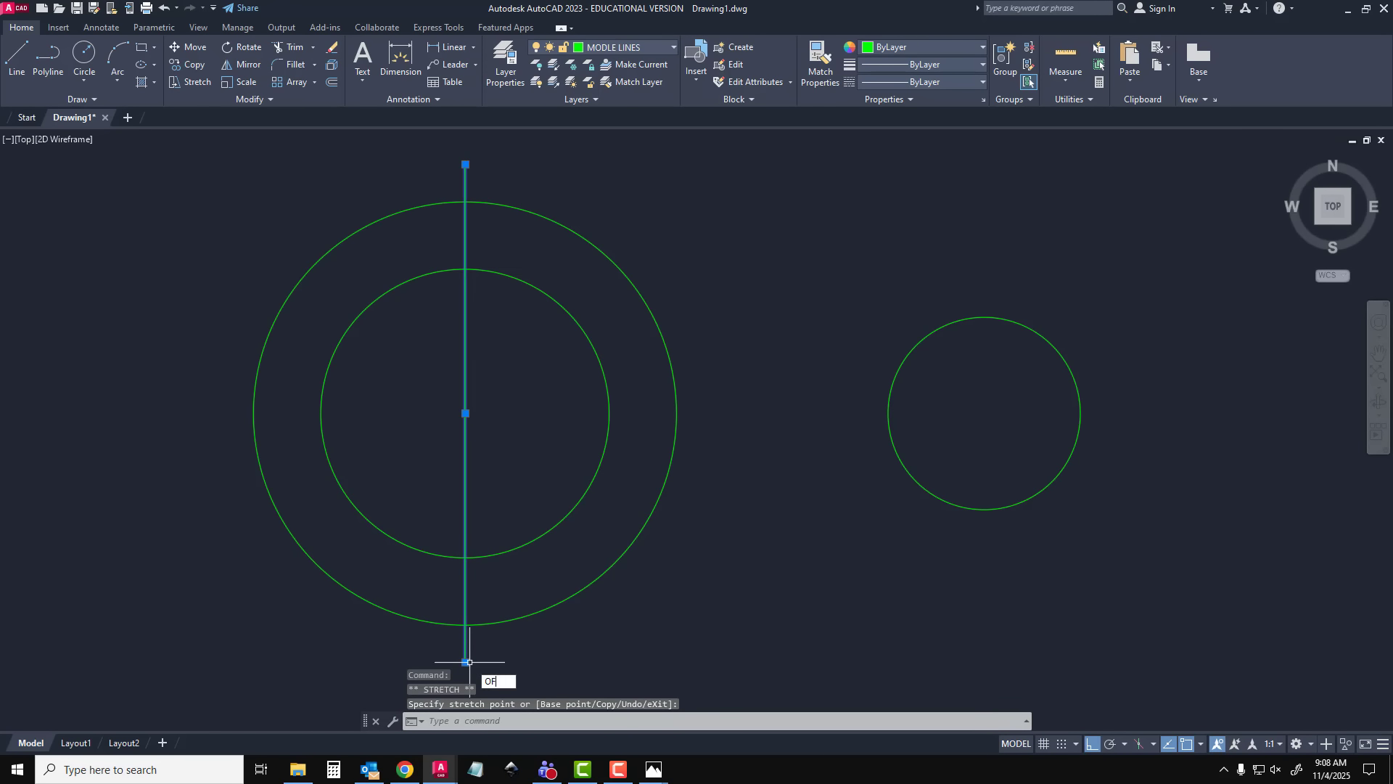
{"action": "type", "text": "OF"}
{"action": "key", "text": "Return"}
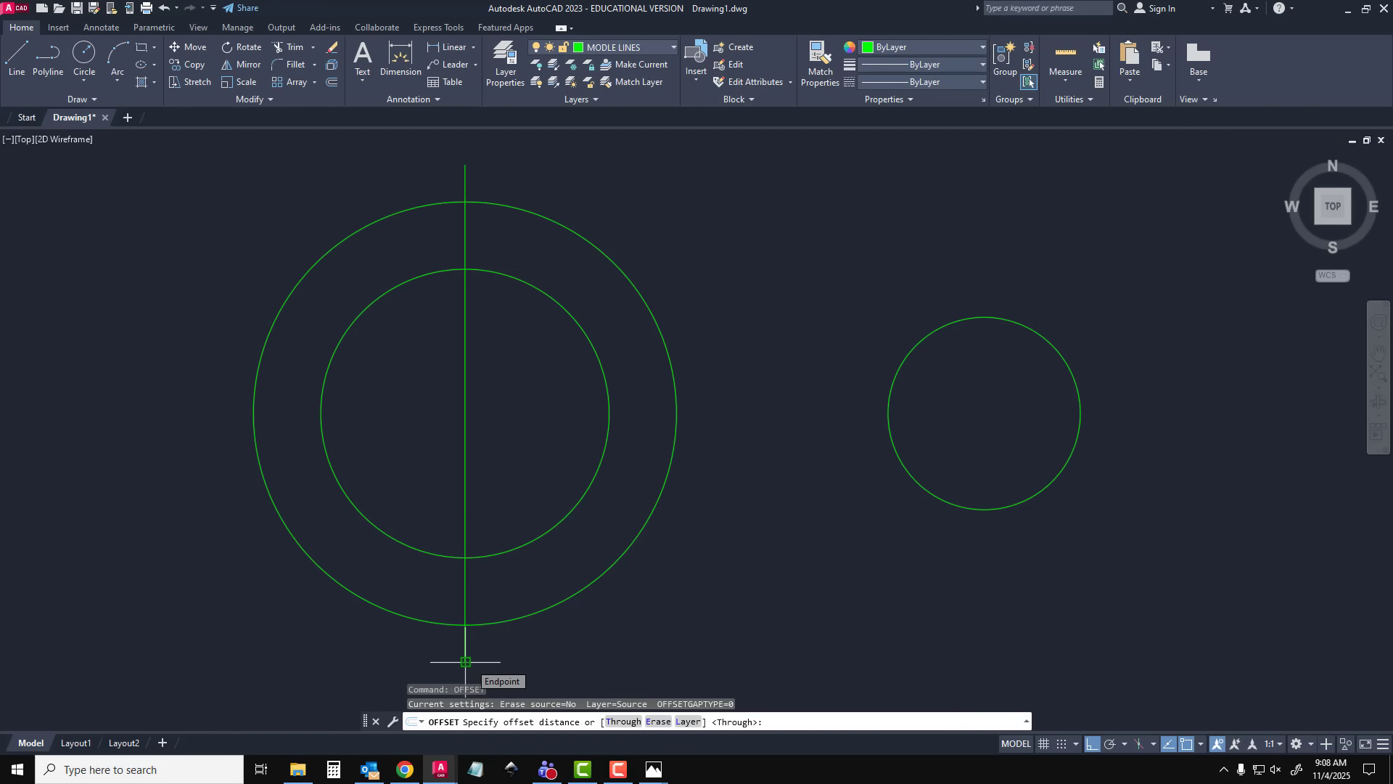
{"action": "key", "text": "Return"}
{"action": "left_click", "coordinate": [466, 645]}
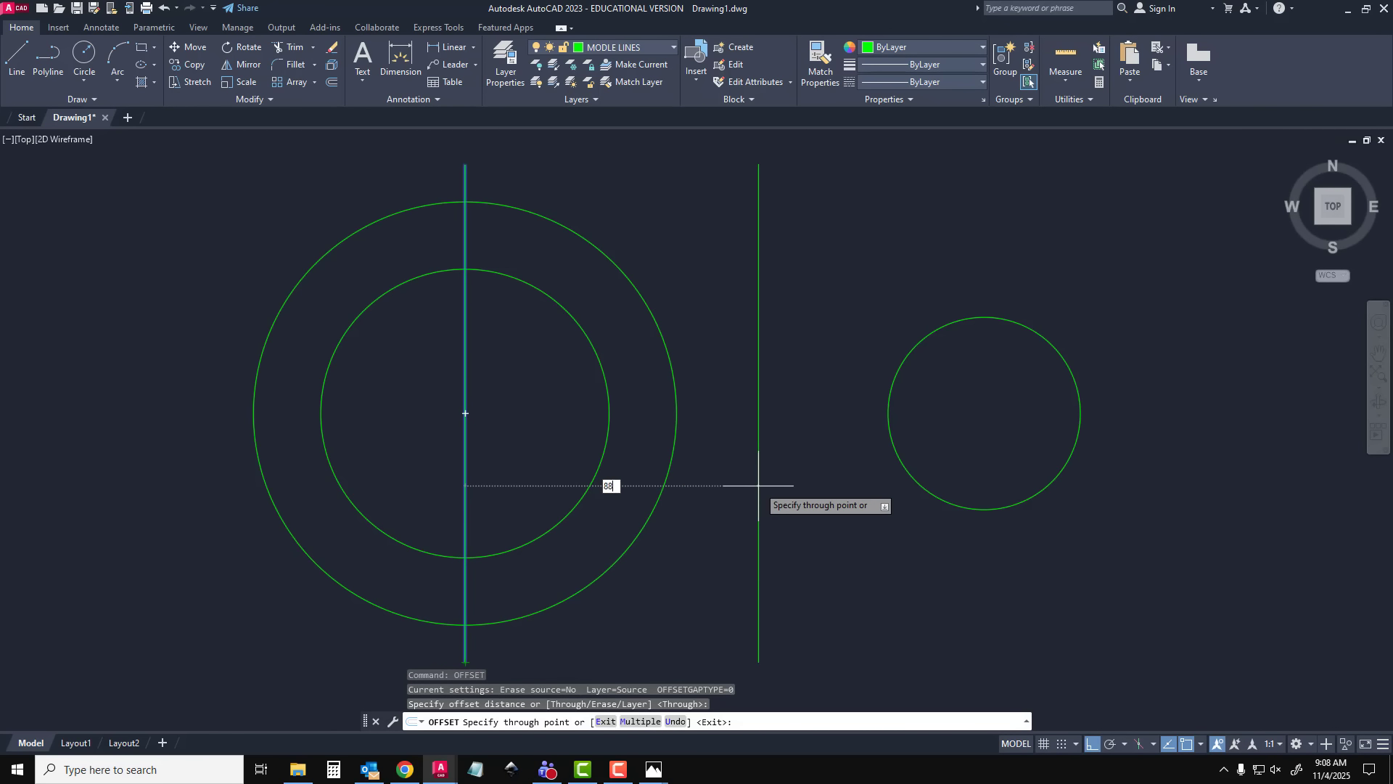
{"action": "type", "text": "88"}
{"action": "key", "text": "Return"}
{"action": "middle_click_drag", "start_coordinate": [758, 486], "coordinate": [644, 483]}
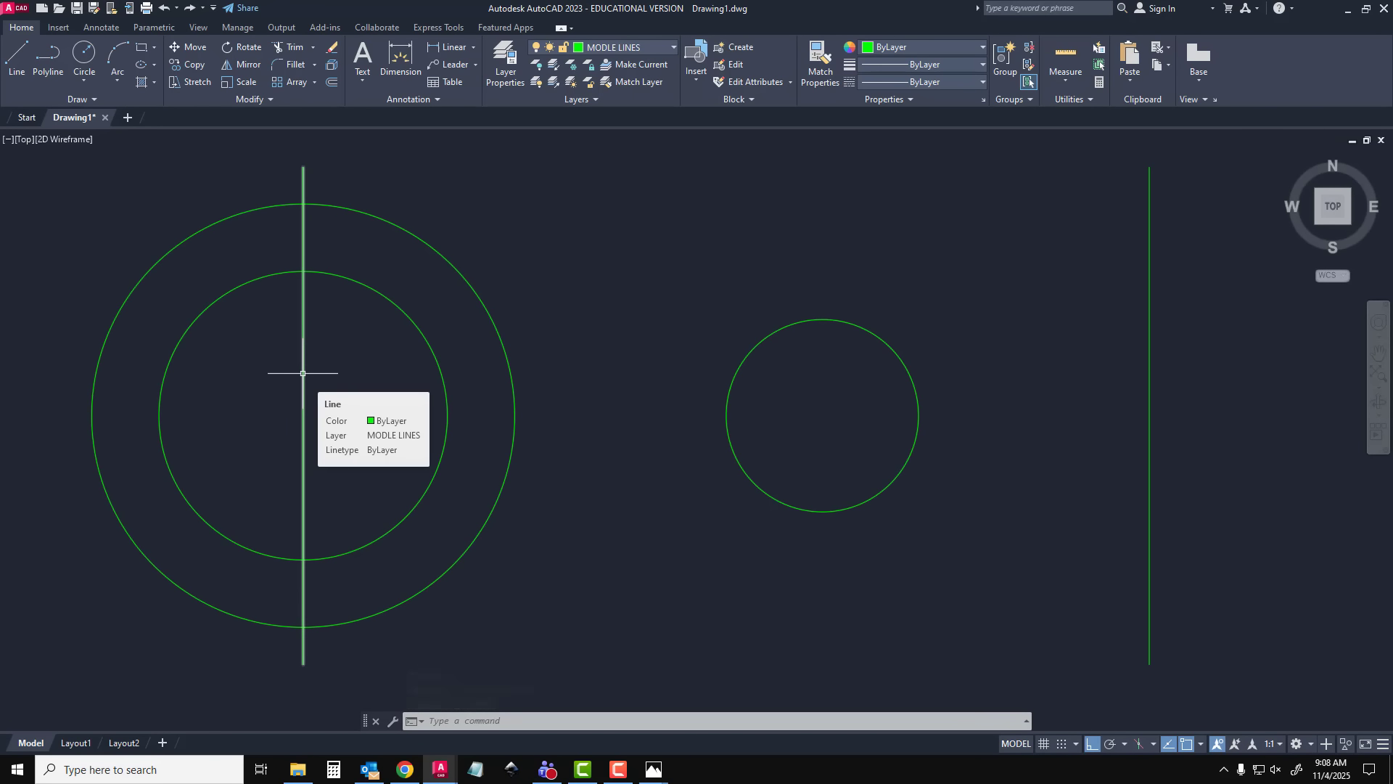
{"action": "key", "text": "Escape"}
Assign the vertical line through the concentric circles to the CENTER LINES layer and deselect it
{"action": "left_click", "coordinate": [303, 373]}
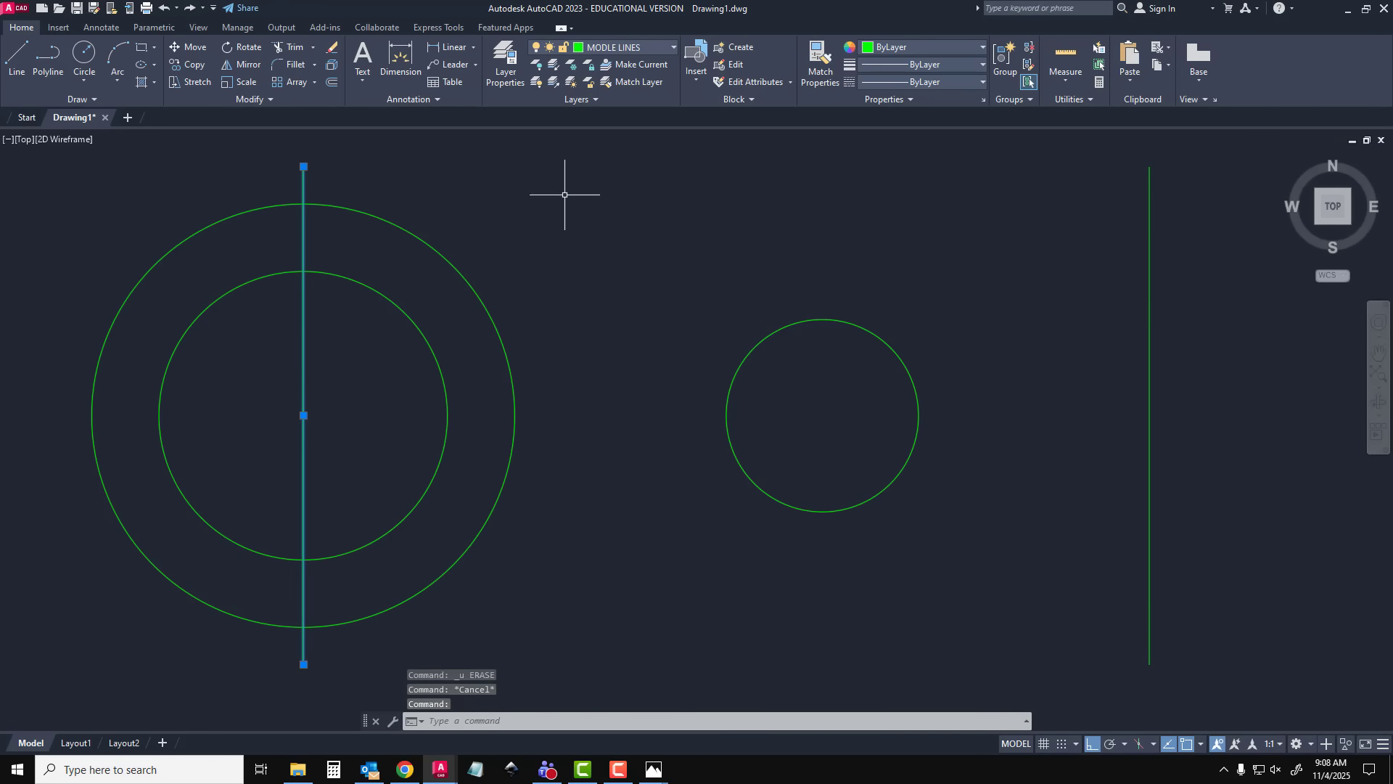
{"action": "left_click", "coordinate": [620, 45]}
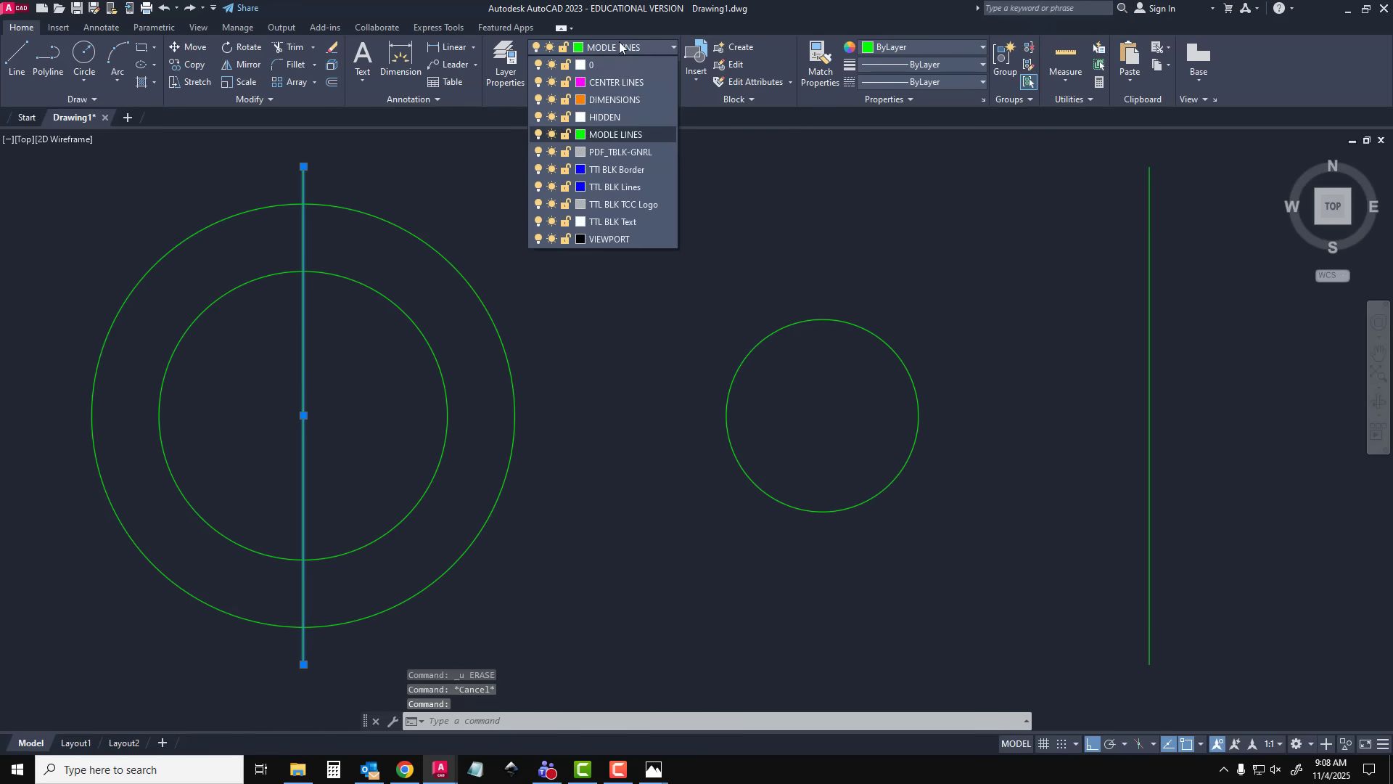
{"action": "left_click", "coordinate": [611, 86]}
{"action": "key", "text": "Escape"}
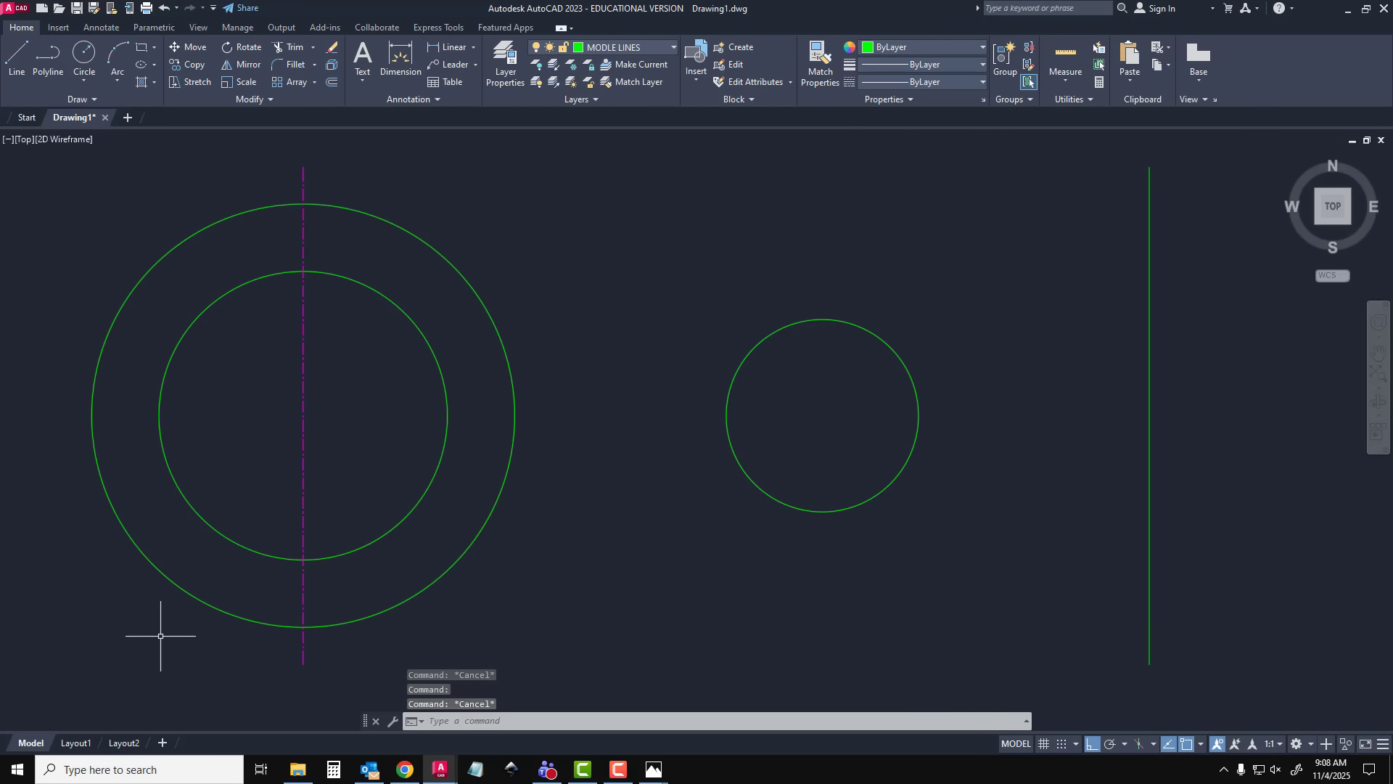
Try a linetype scale of 20, comparing the centre line's dashes in model space and Layout1, and undo it
{"action": "left_click", "coordinate": [75, 742]}
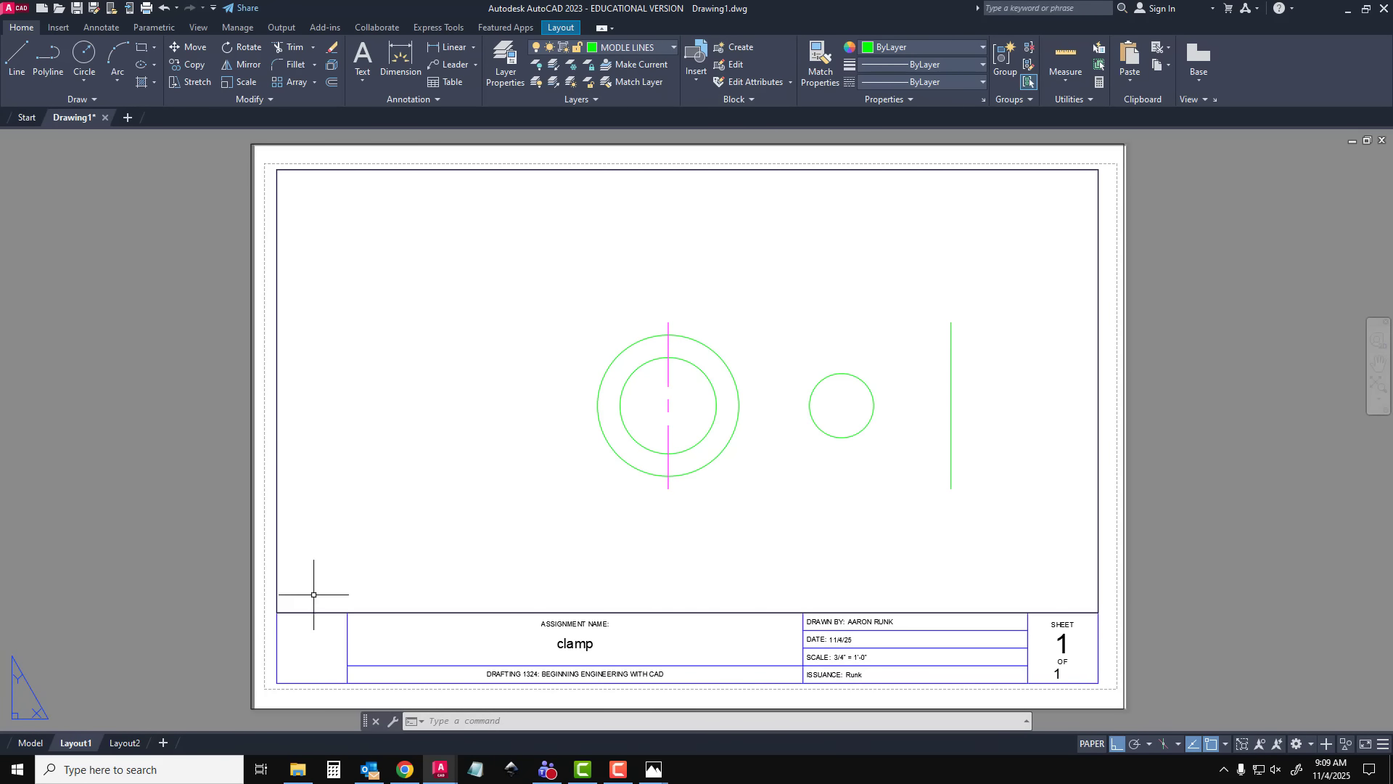
{"action": "left_click", "coordinate": [31, 743]}
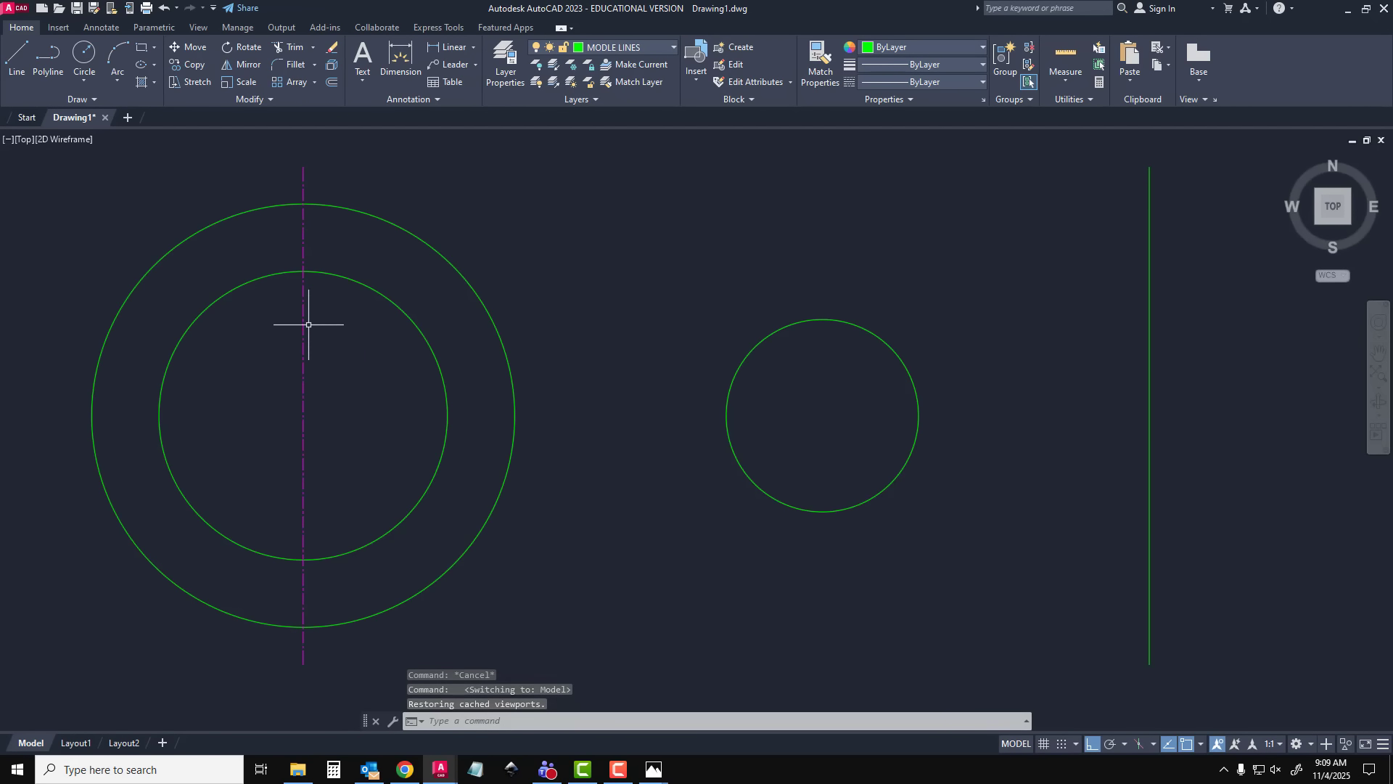
{"action": "left_click", "coordinate": [75, 742]}
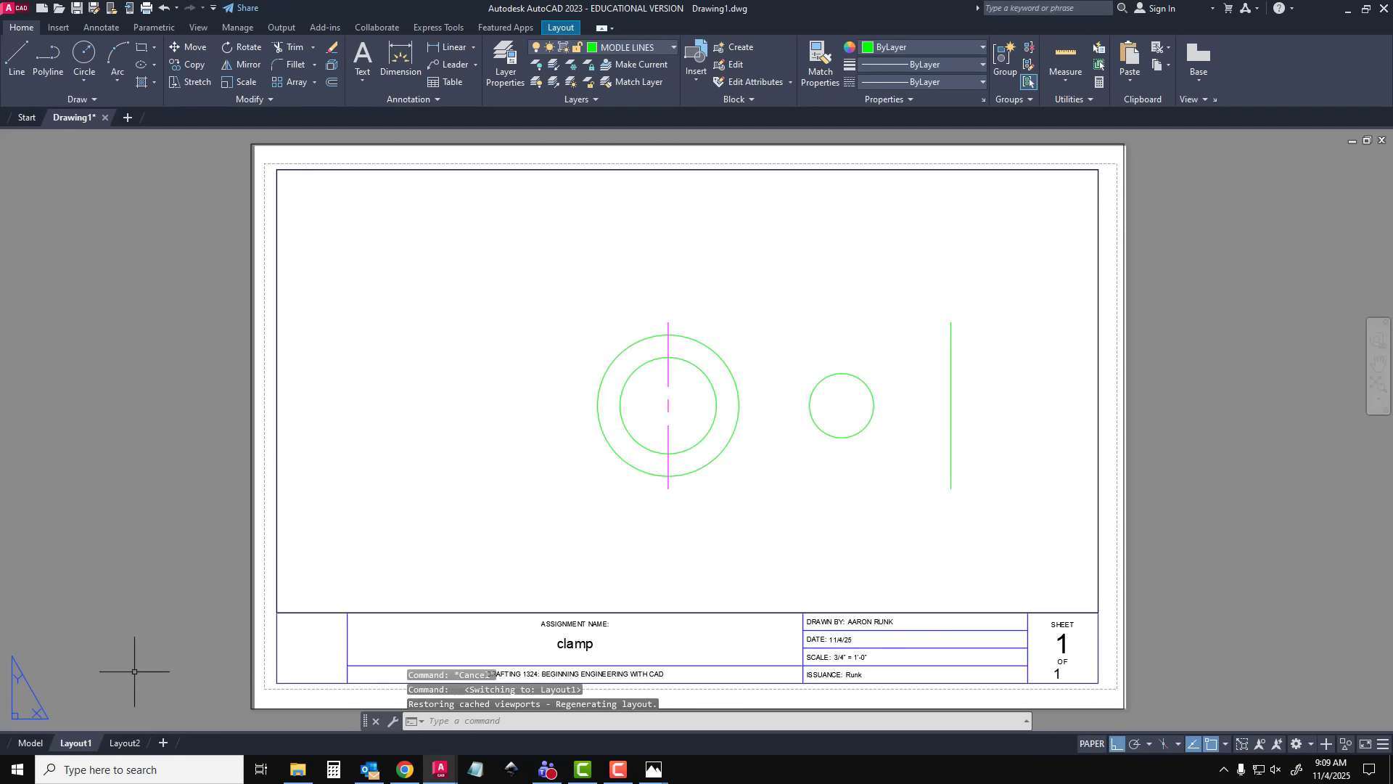
{"action": "left_click", "coordinate": [31, 742]}
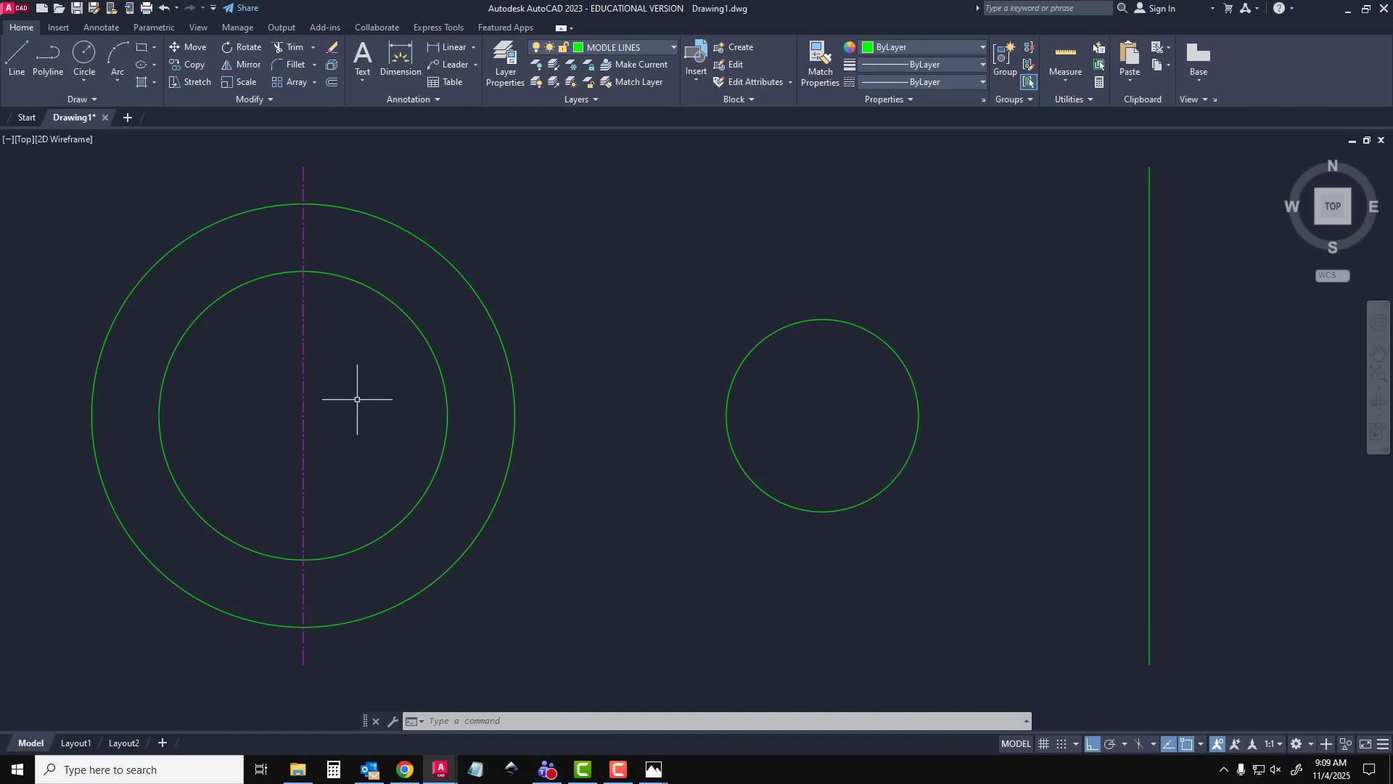
{"action": "type", "text": "S"}
{"action": "key", "text": "Return"}
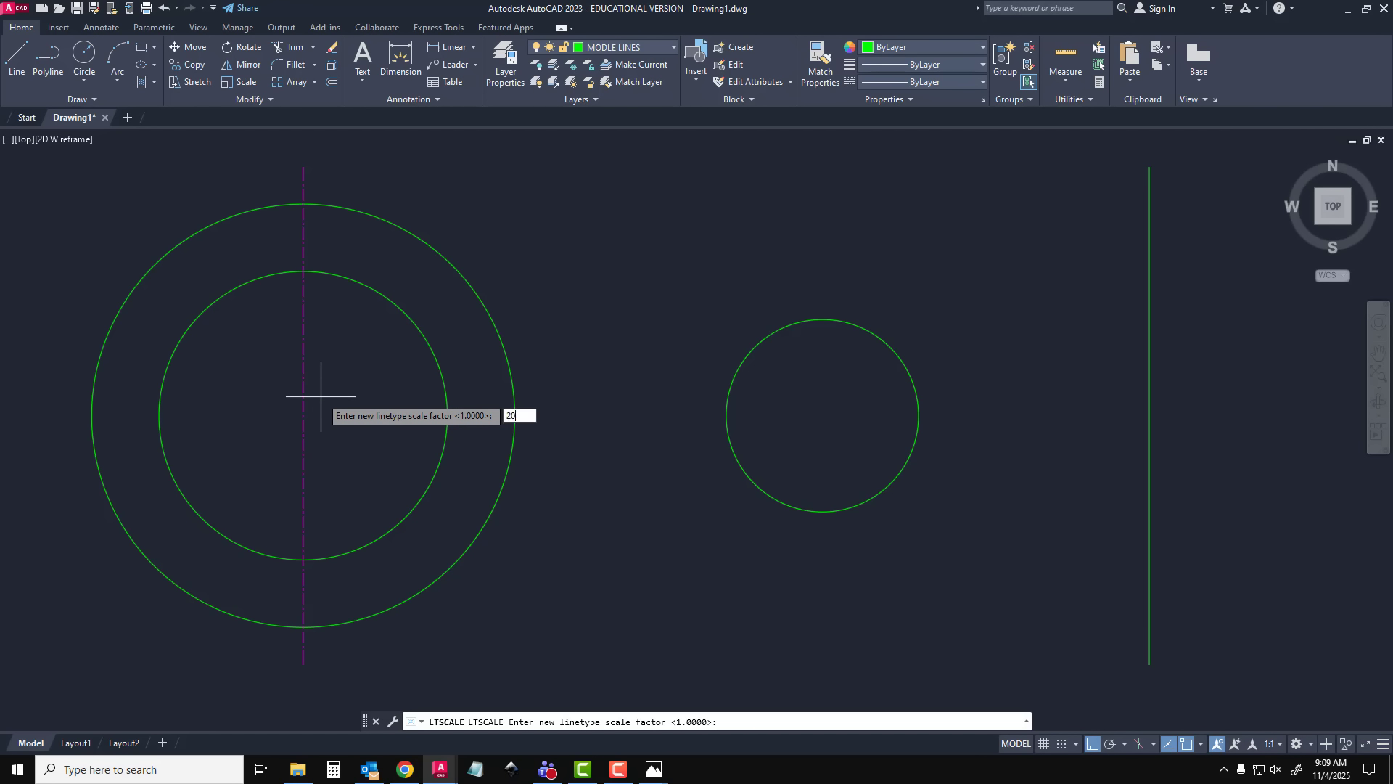
{"action": "key", "text": "Return"}
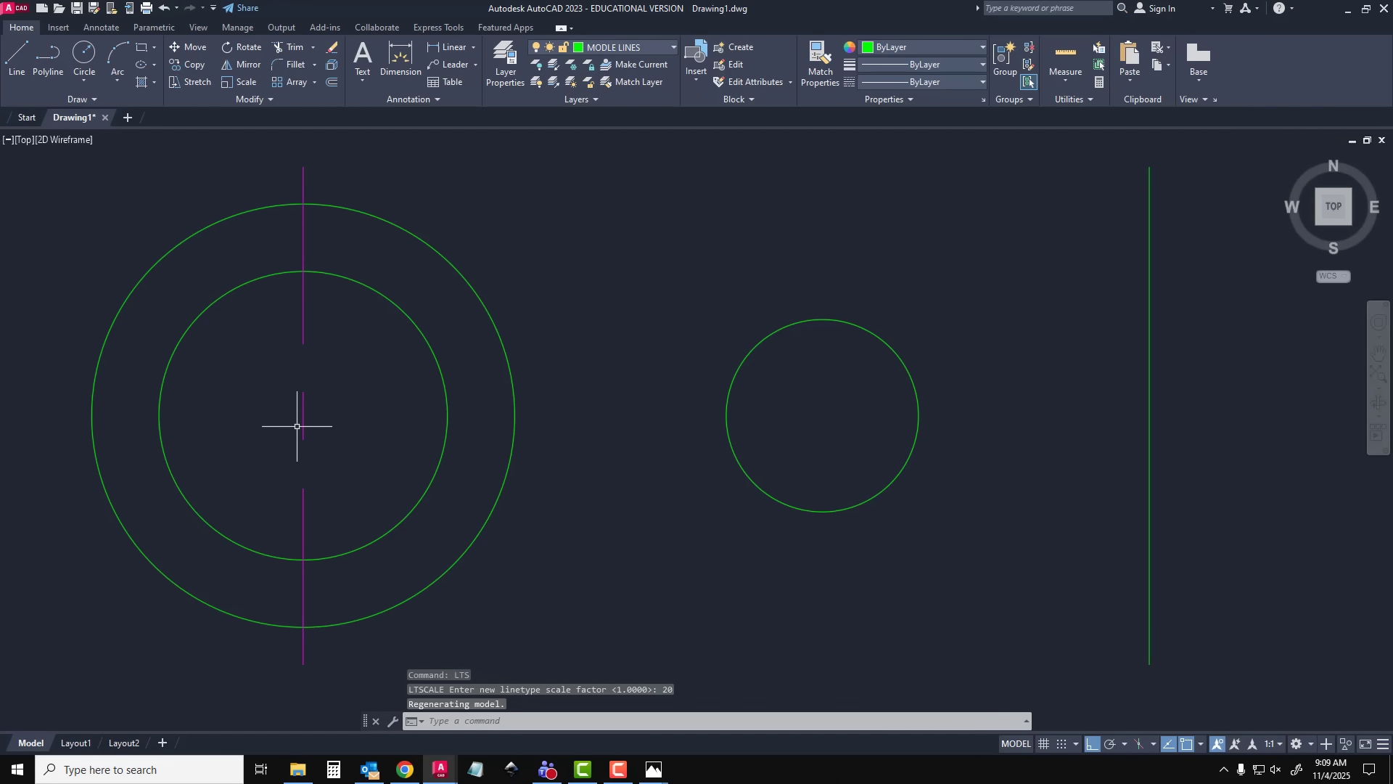
{"action": "left_click", "coordinate": [76, 742]}
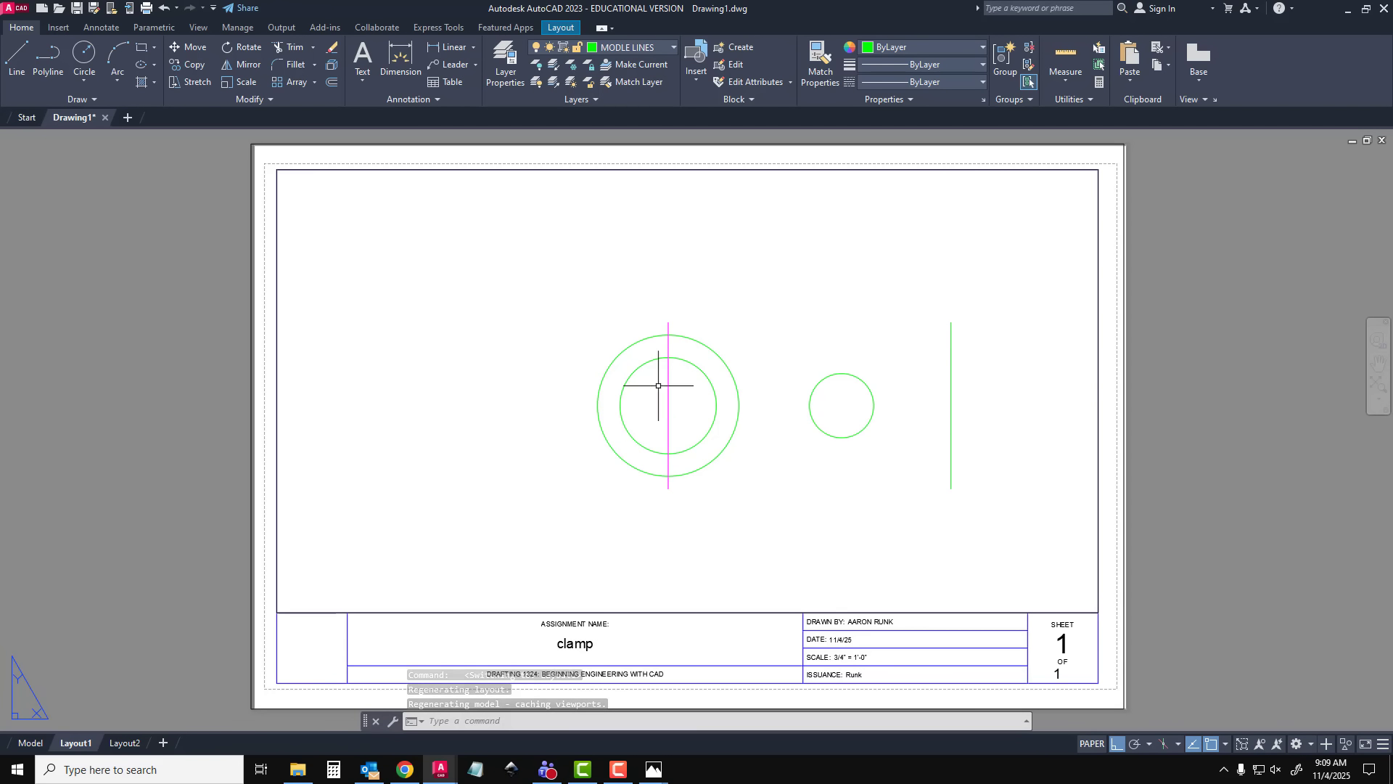
{"action": "left_click", "coordinate": [32, 745]}
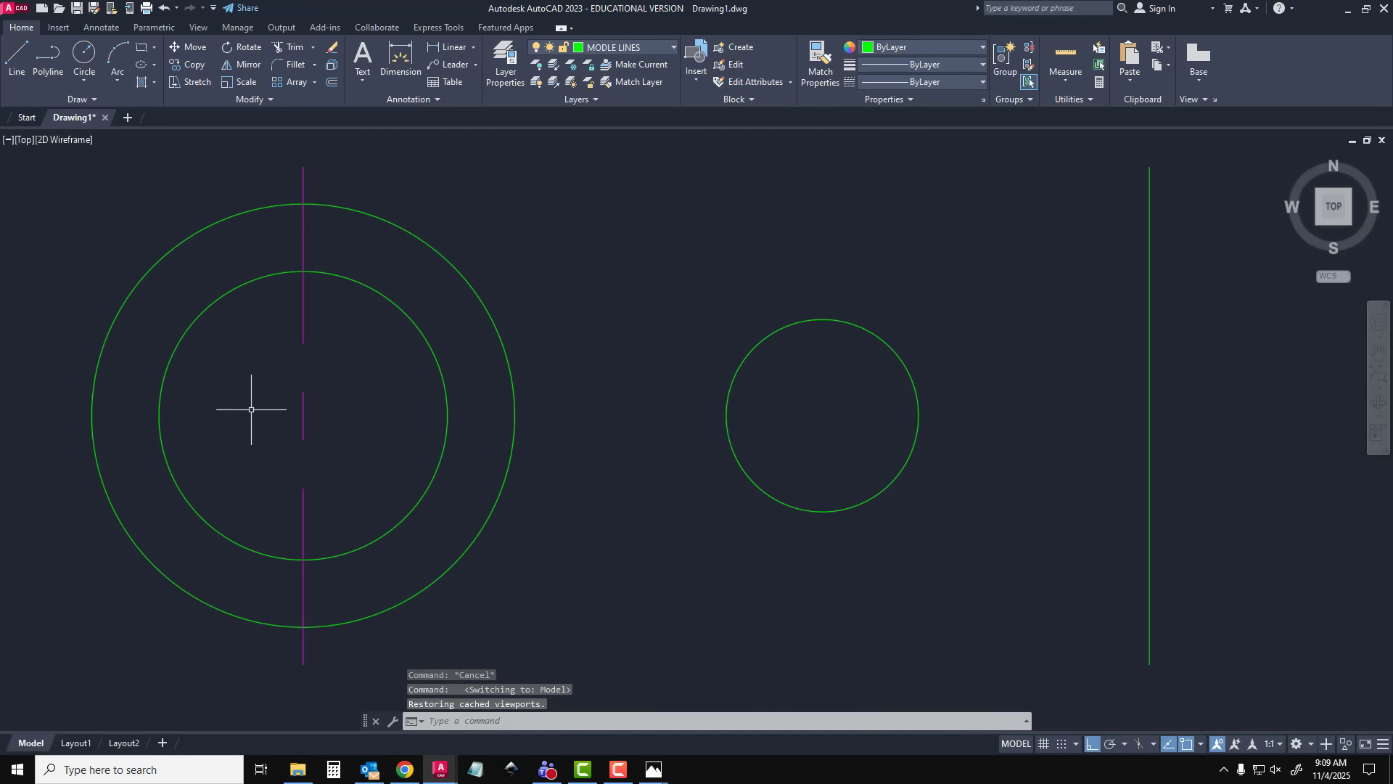
{"action": "left_click", "coordinate": [164, 7]}
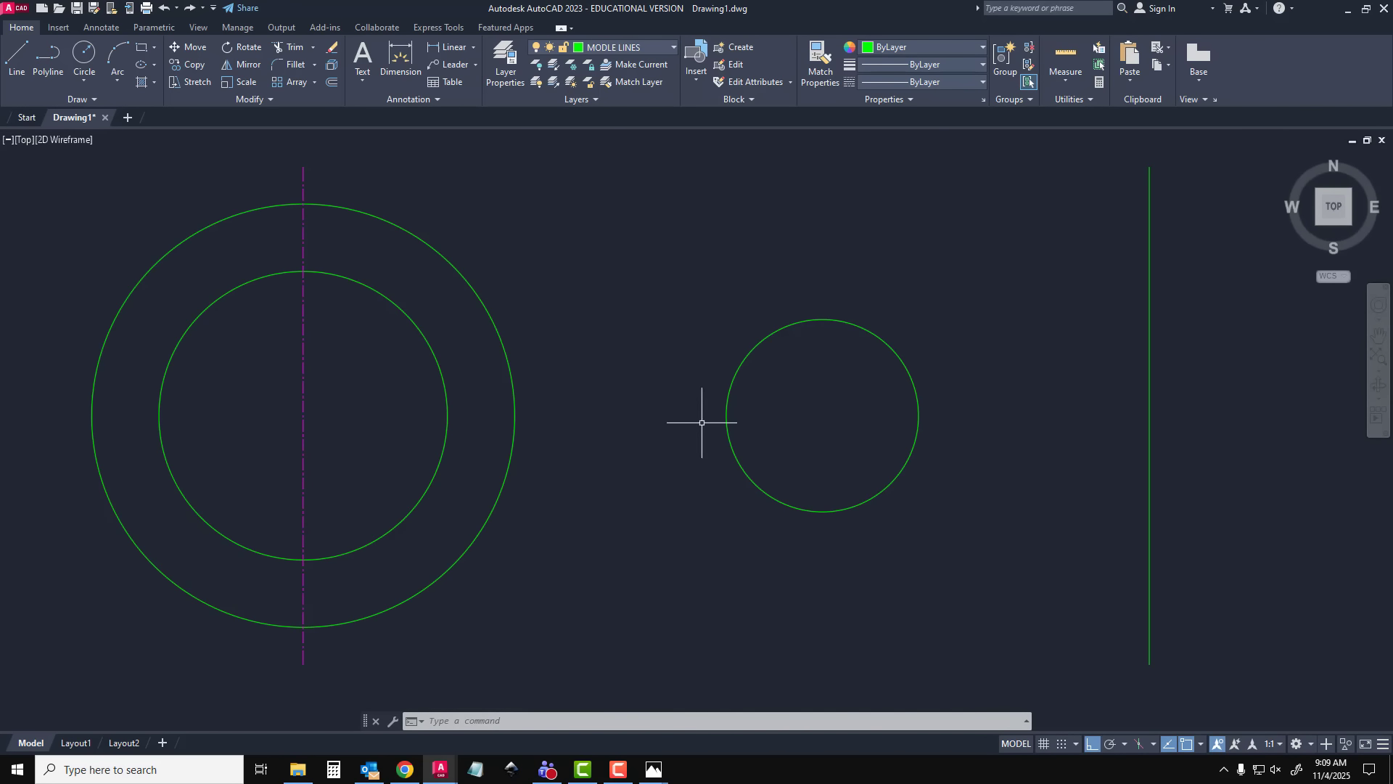
Open the layer manager and make CENTER LINES the current layer
{"action": "left_click", "coordinate": [18, 58]}
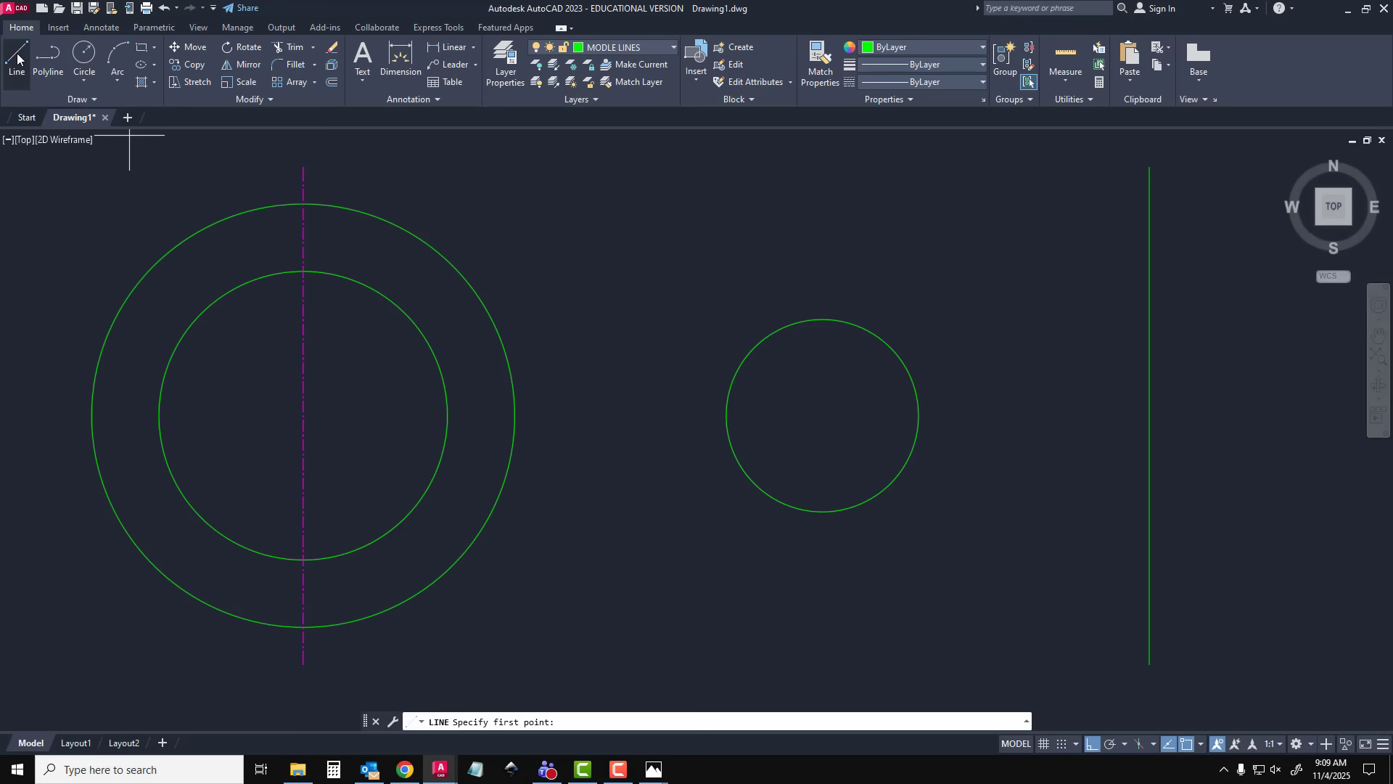
{"action": "key", "text": "Escape"}
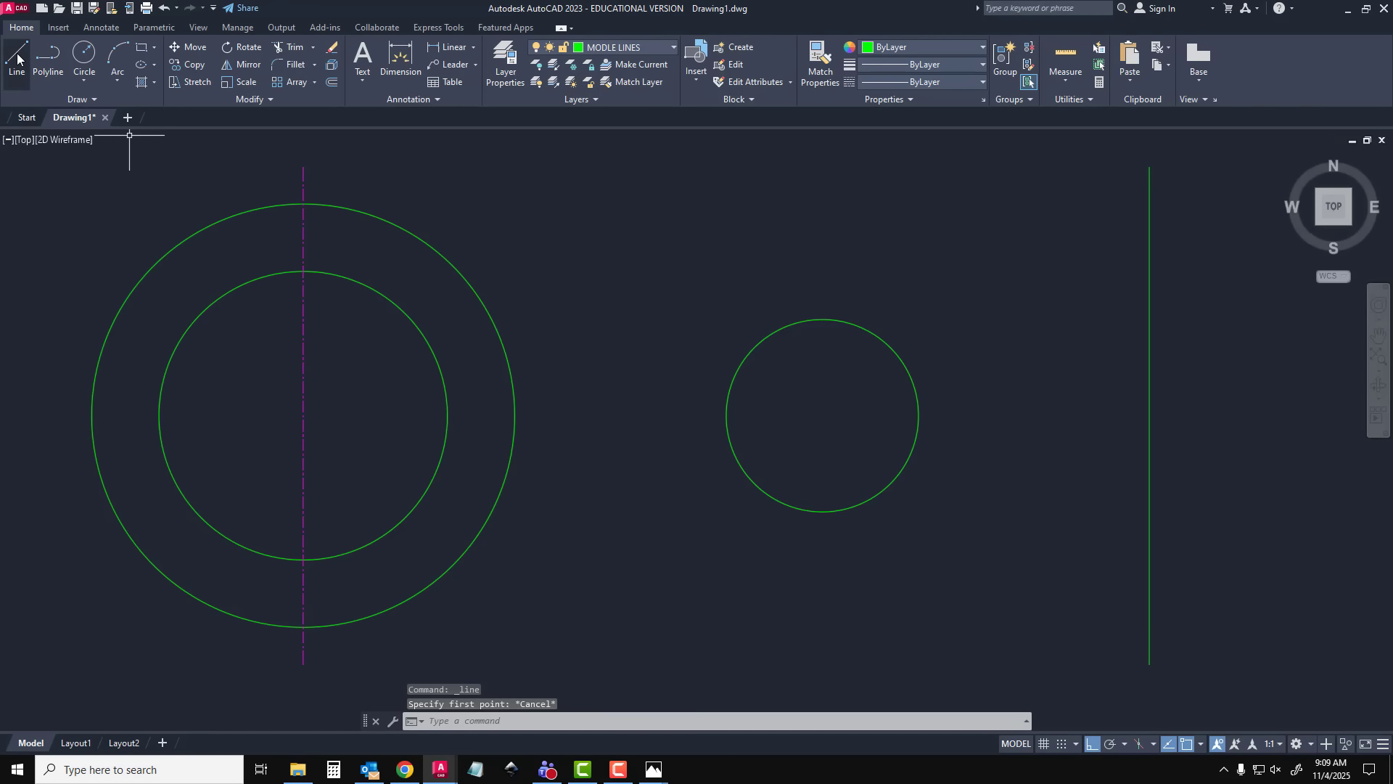
{"action": "left_click", "coordinate": [616, 43]}
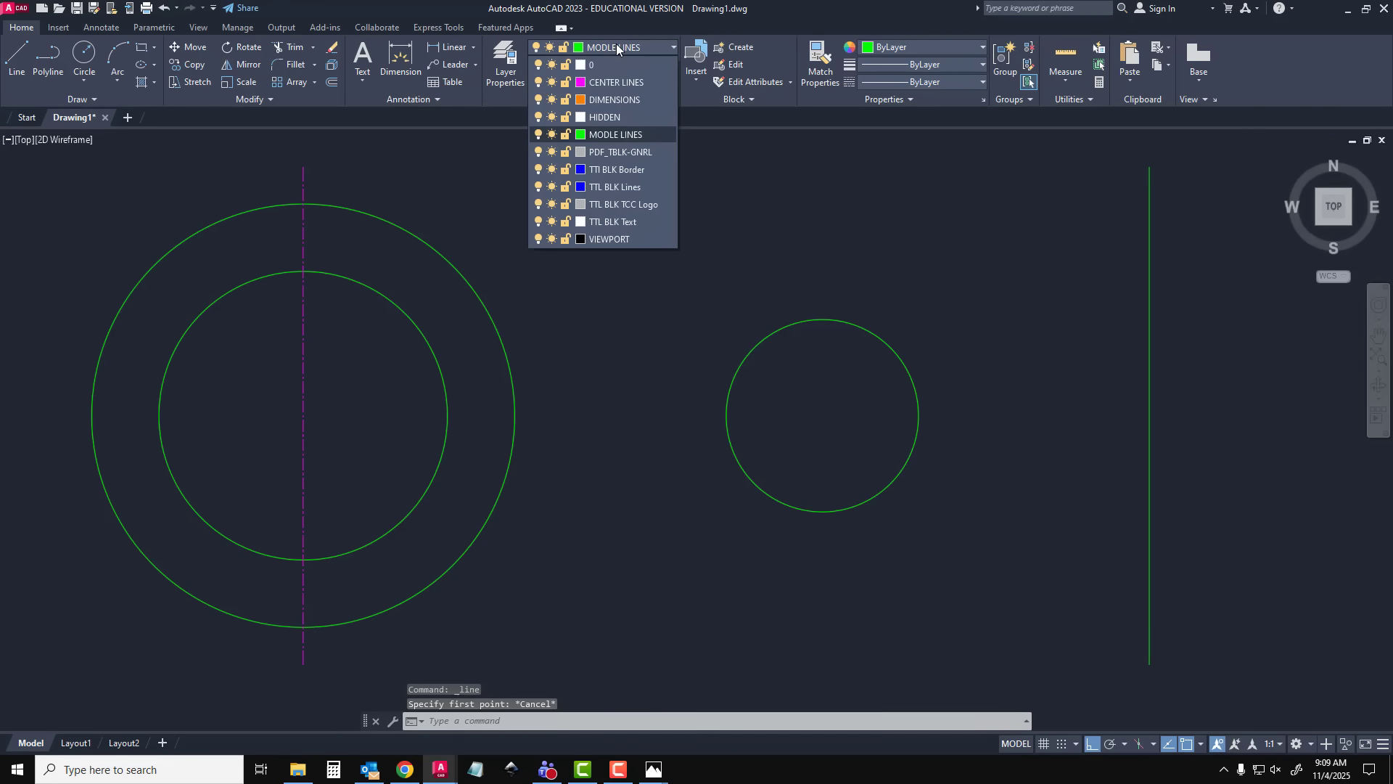
{"action": "left_click", "coordinate": [506, 58]}
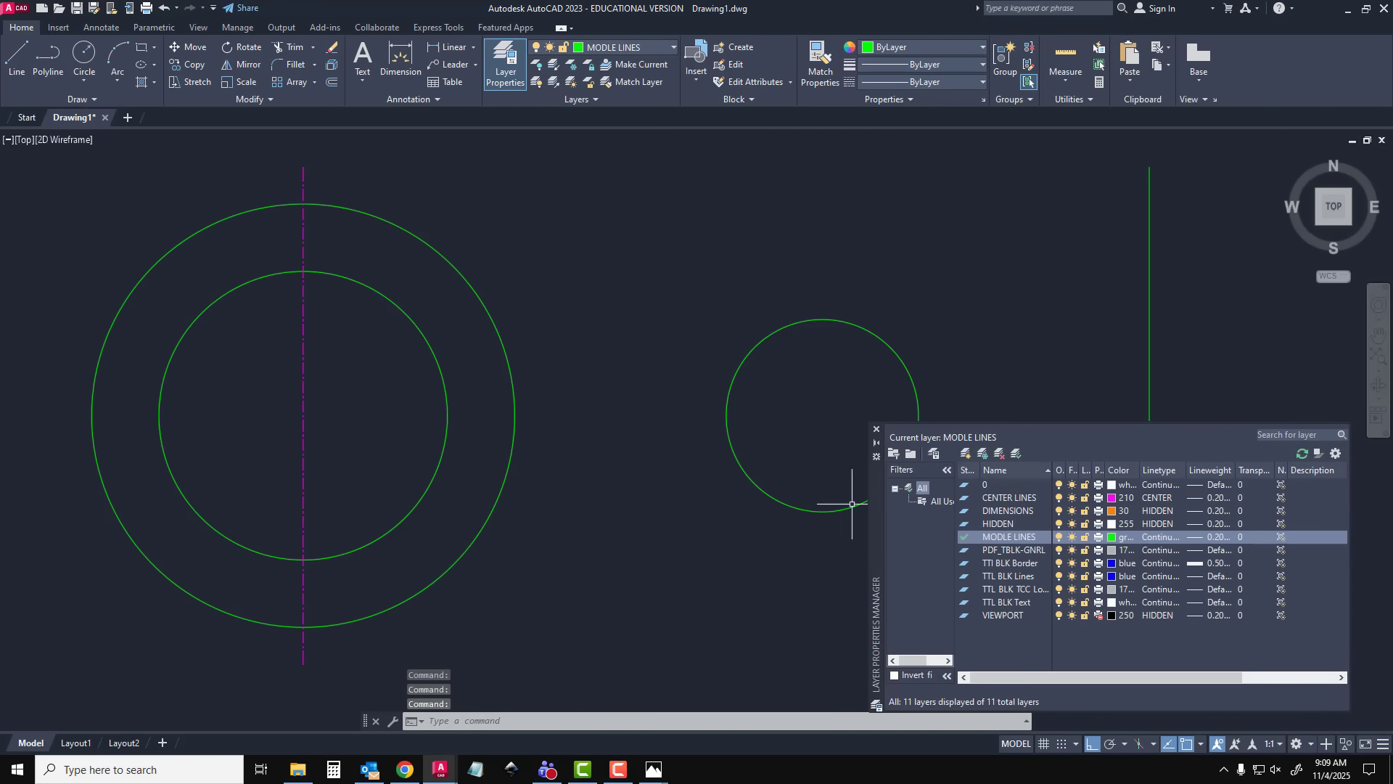
{"action": "double_click", "coordinate": [1011, 499]}
Draw a horizontal centre line about 94 mm long from the concentric circles' centre, through the small circle and past the offset line
{"action": "left_click", "coordinate": [20, 60]}
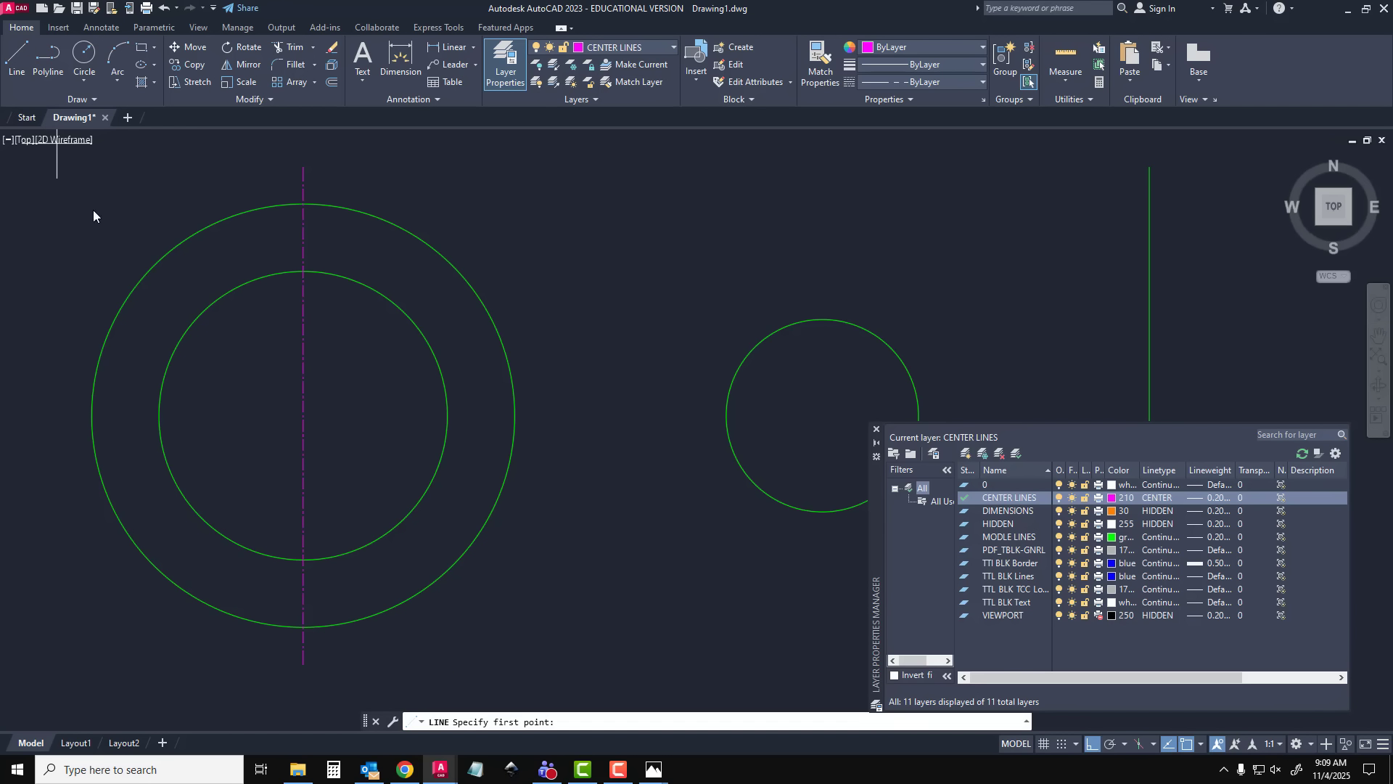
{"action": "left_click", "coordinate": [303, 416]}
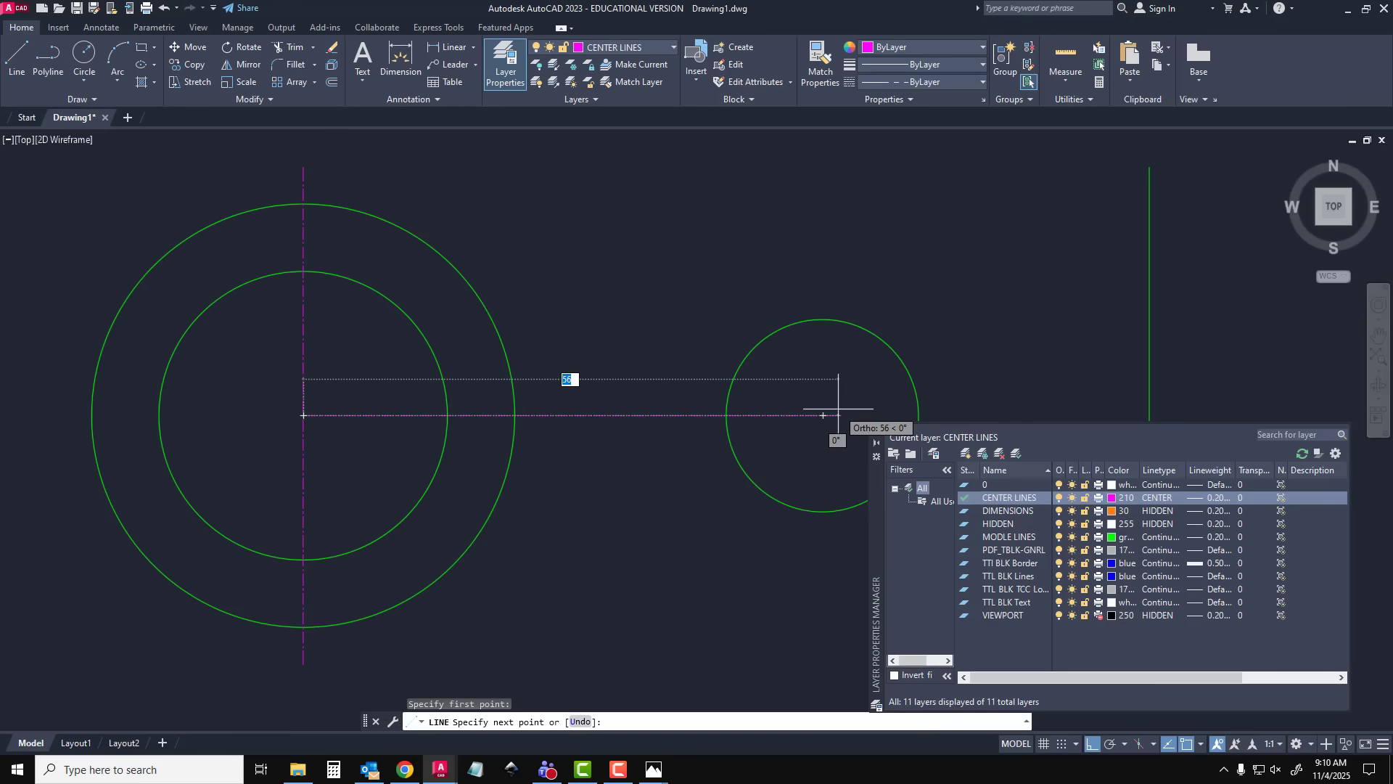
{"action": "key", "text": "F8"}
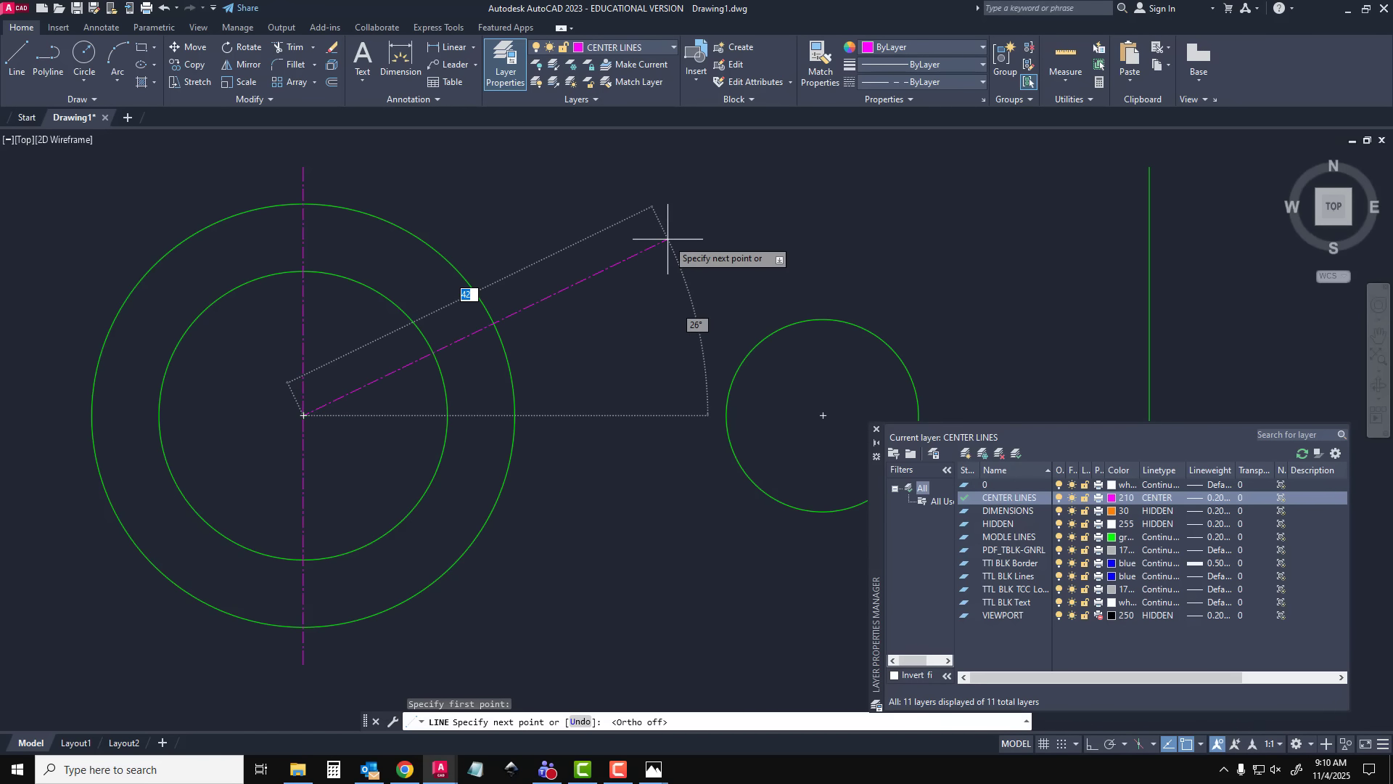
{"action": "key", "text": "F8"}
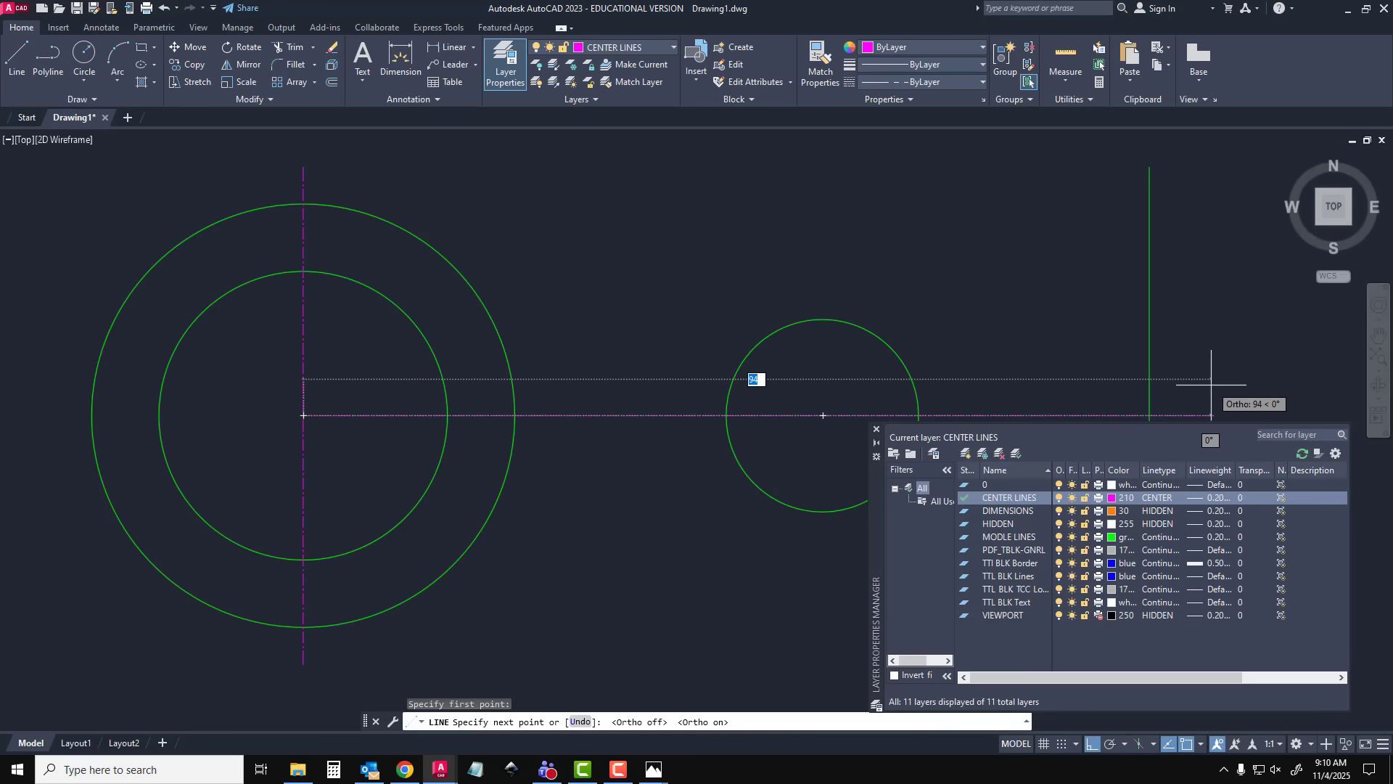
{"action": "key", "text": "Escape"}
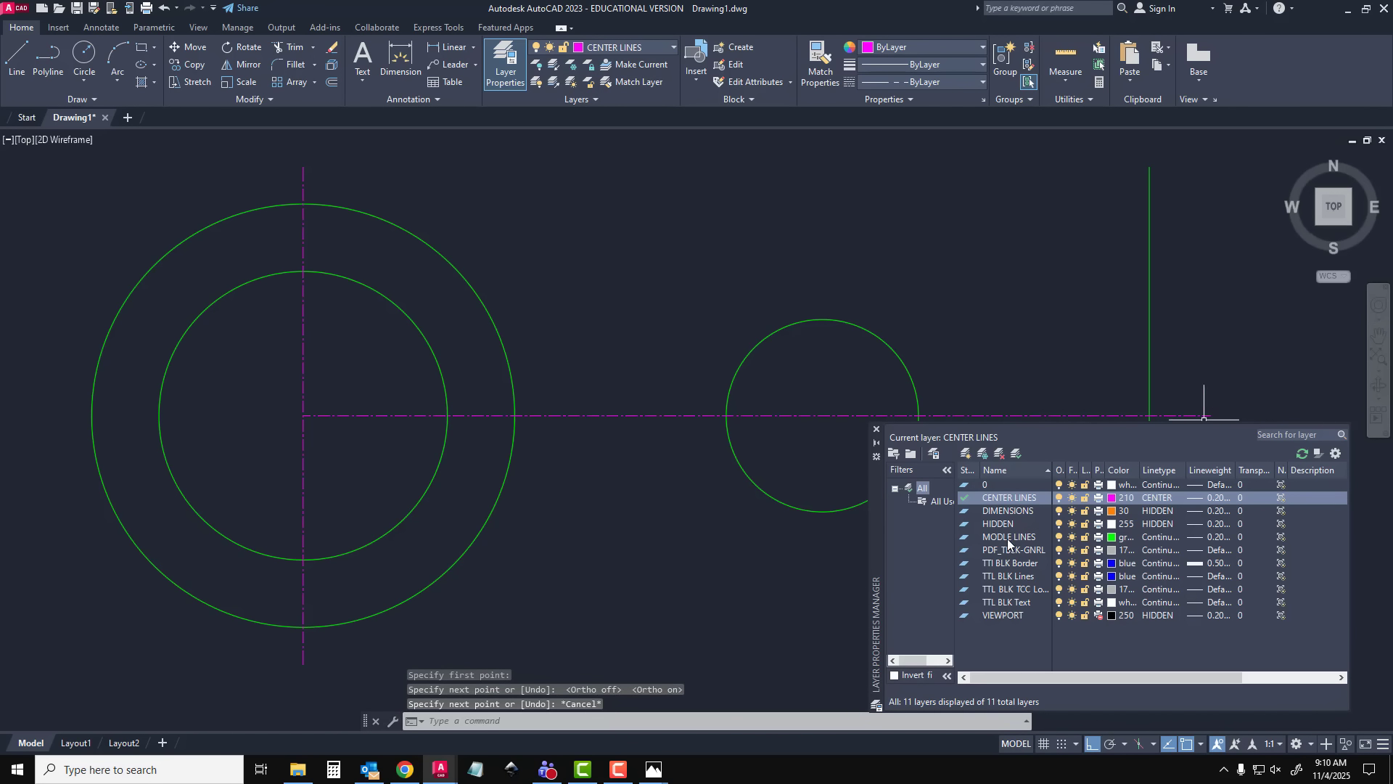
Make MODLE LINES the current layer and offset the horizontal centre line 22 mm both above and below
{"action": "double_click", "coordinate": [1007, 537]}
{"action": "left_click", "coordinate": [875, 433]}
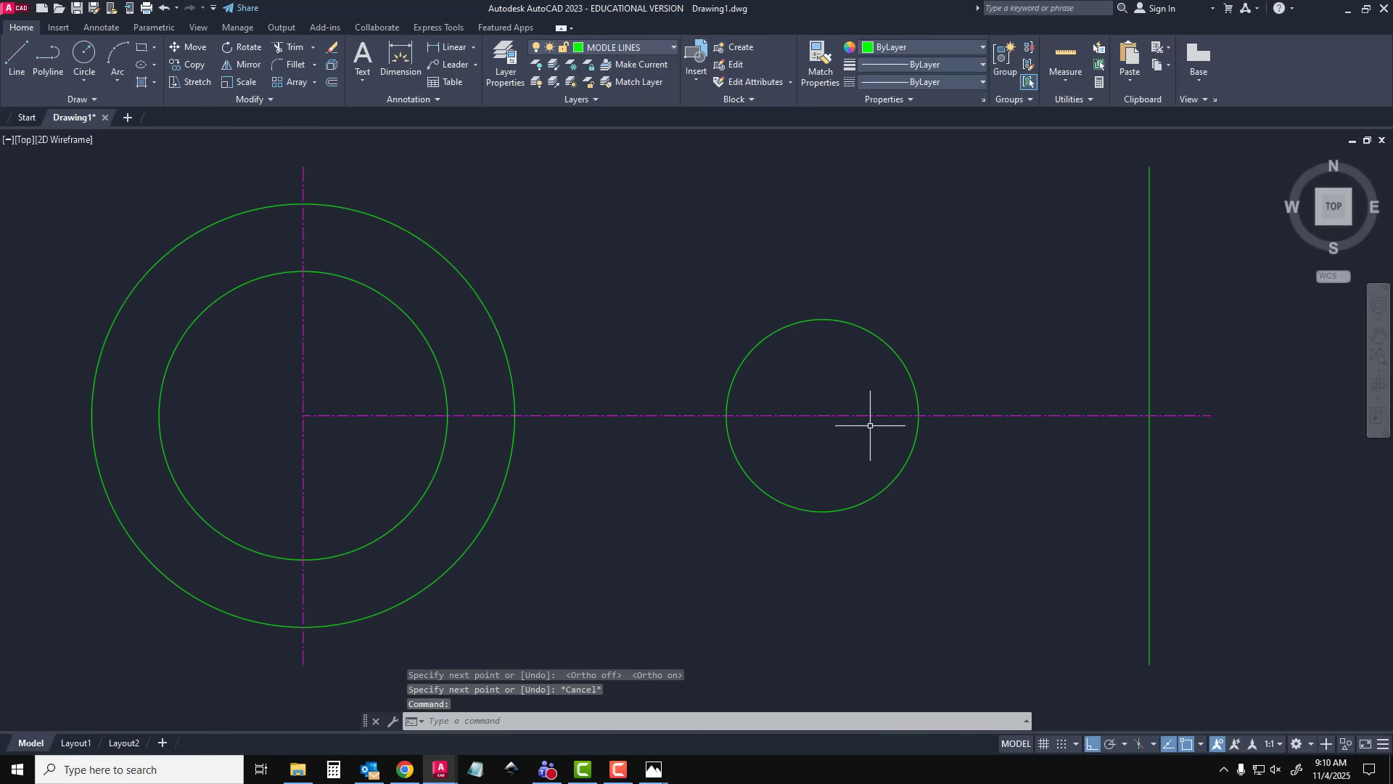
{"action": "left_click", "coordinate": [863, 415]}
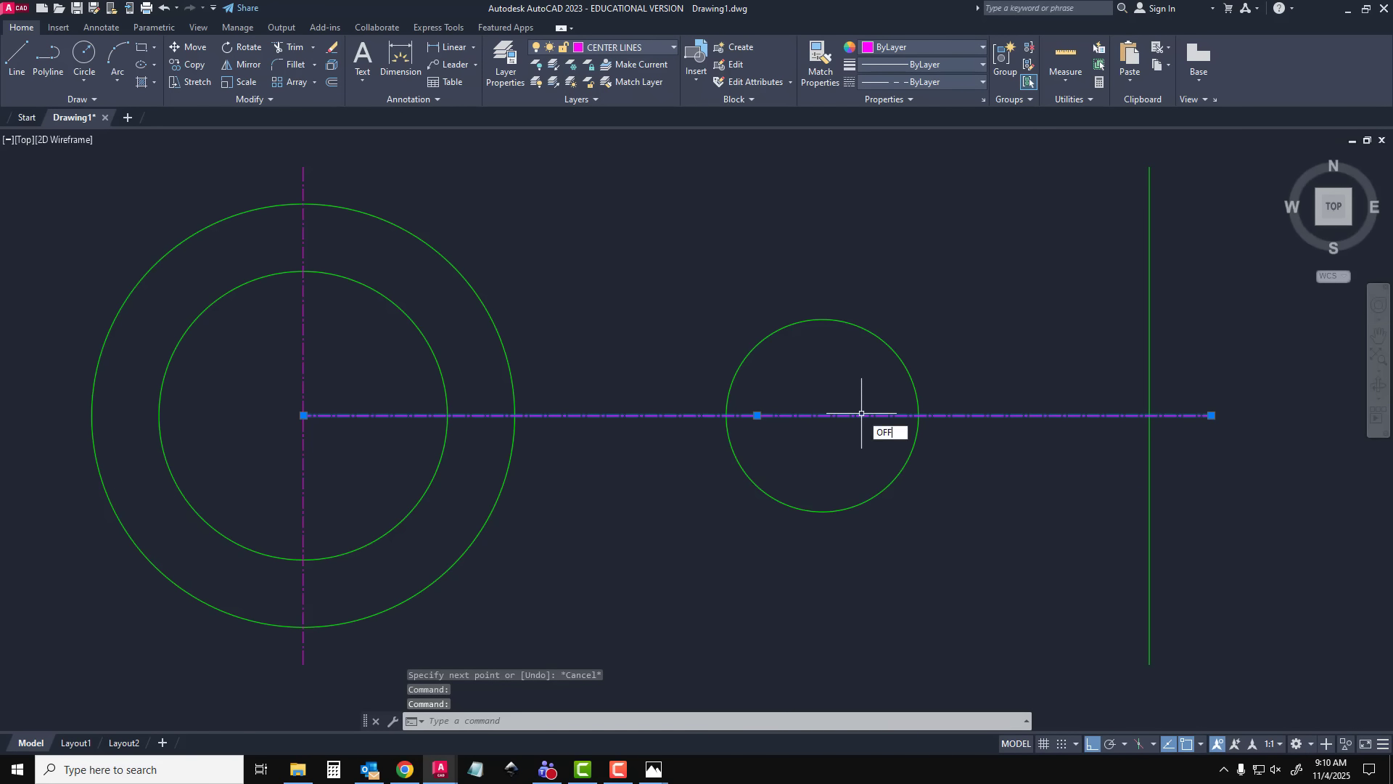
{"action": "key", "text": "Return"}
{"action": "key", "text": "Return"}
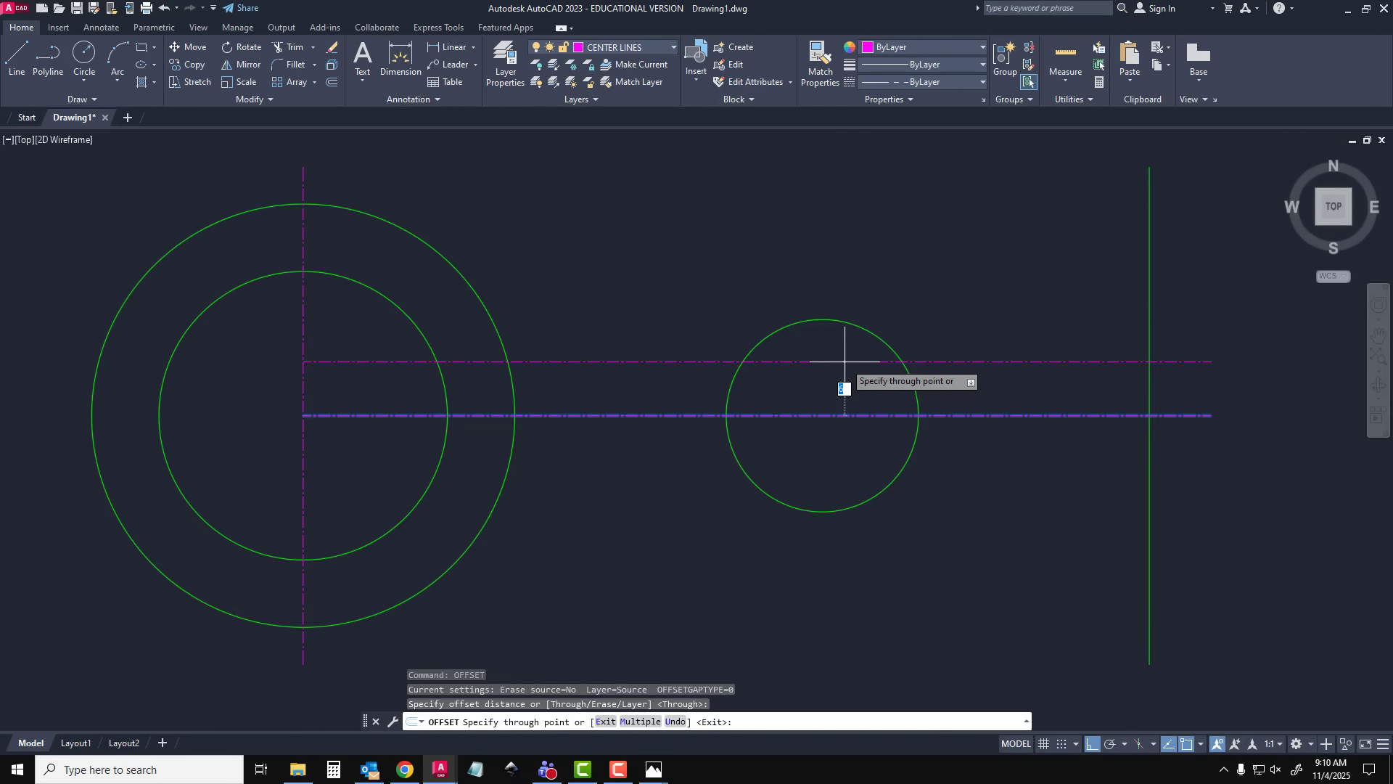
{"action": "type", "text": "22"}
{"action": "key", "text": "Return"}
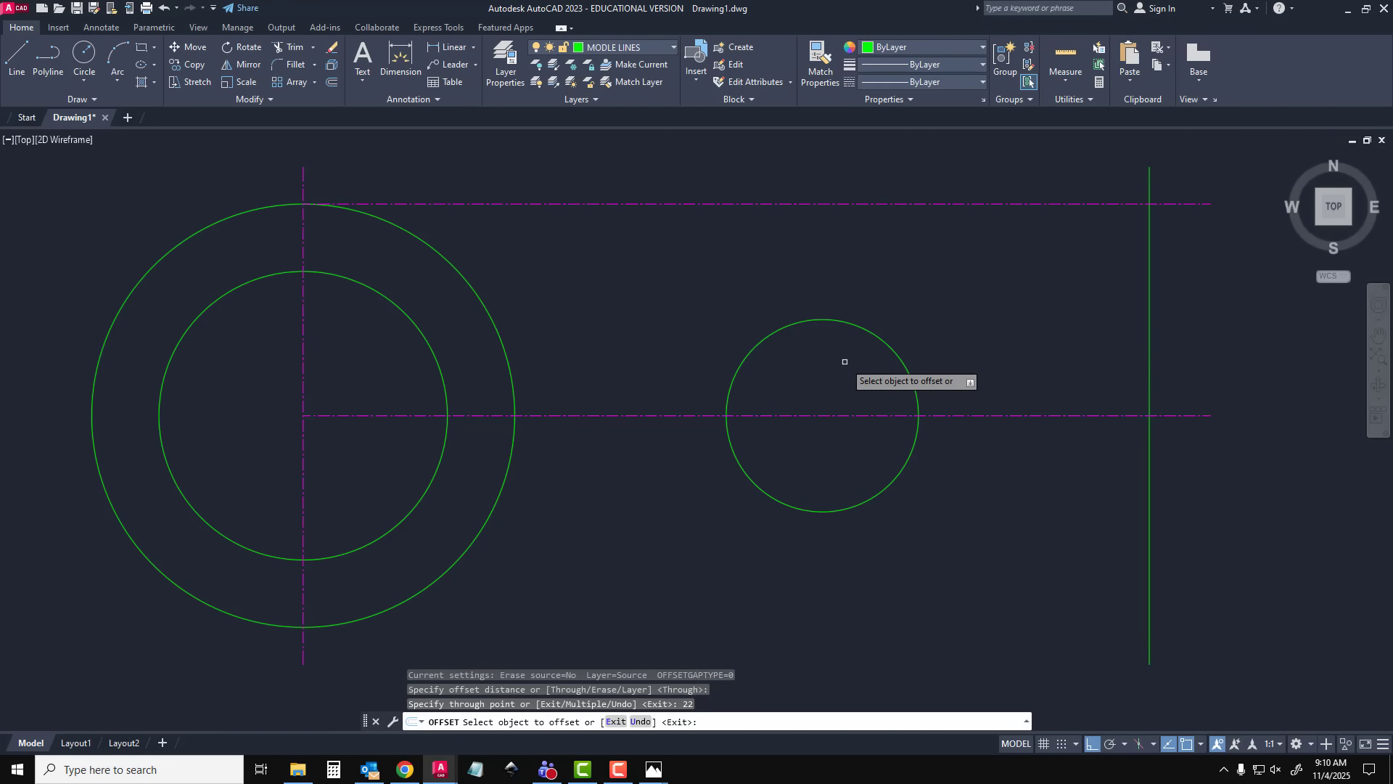
{"action": "left_click", "coordinate": [949, 415]}
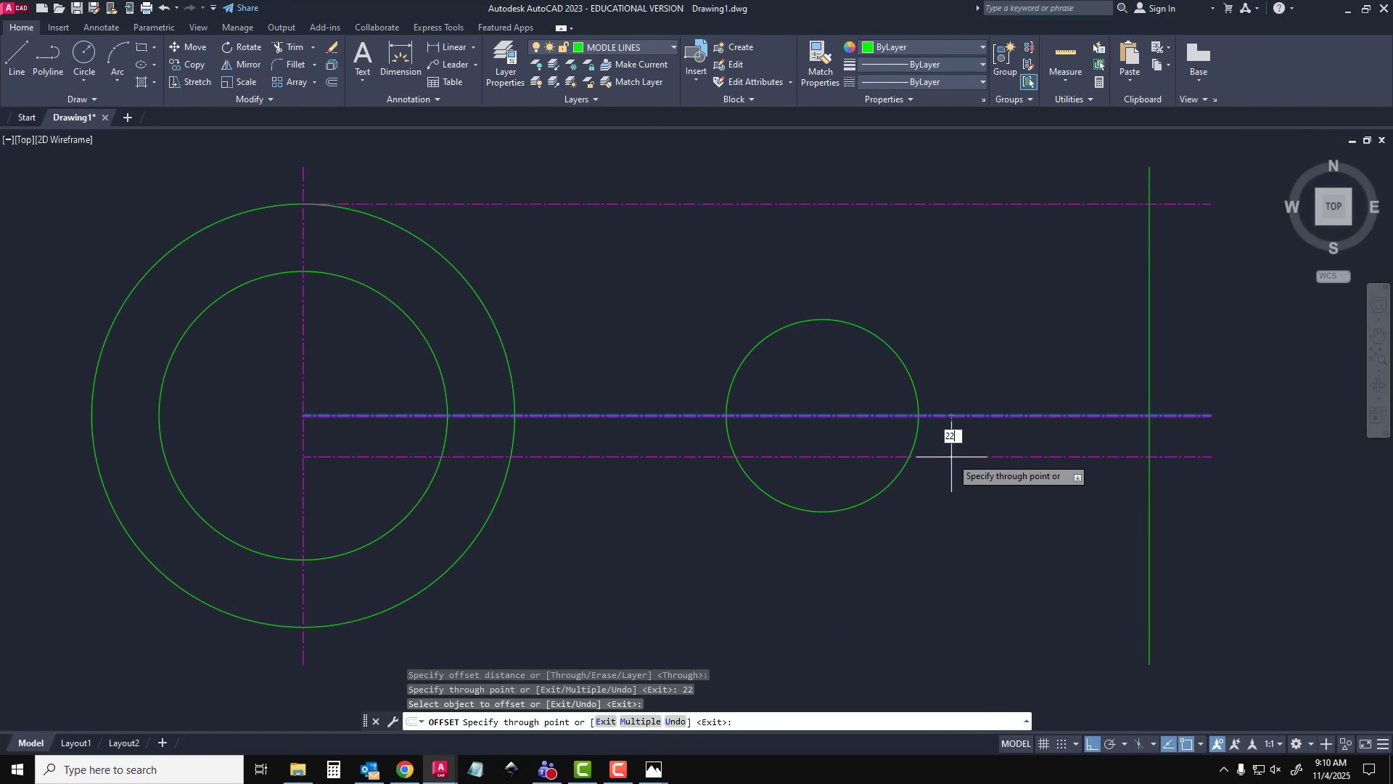
{"action": "key", "text": "Return"}
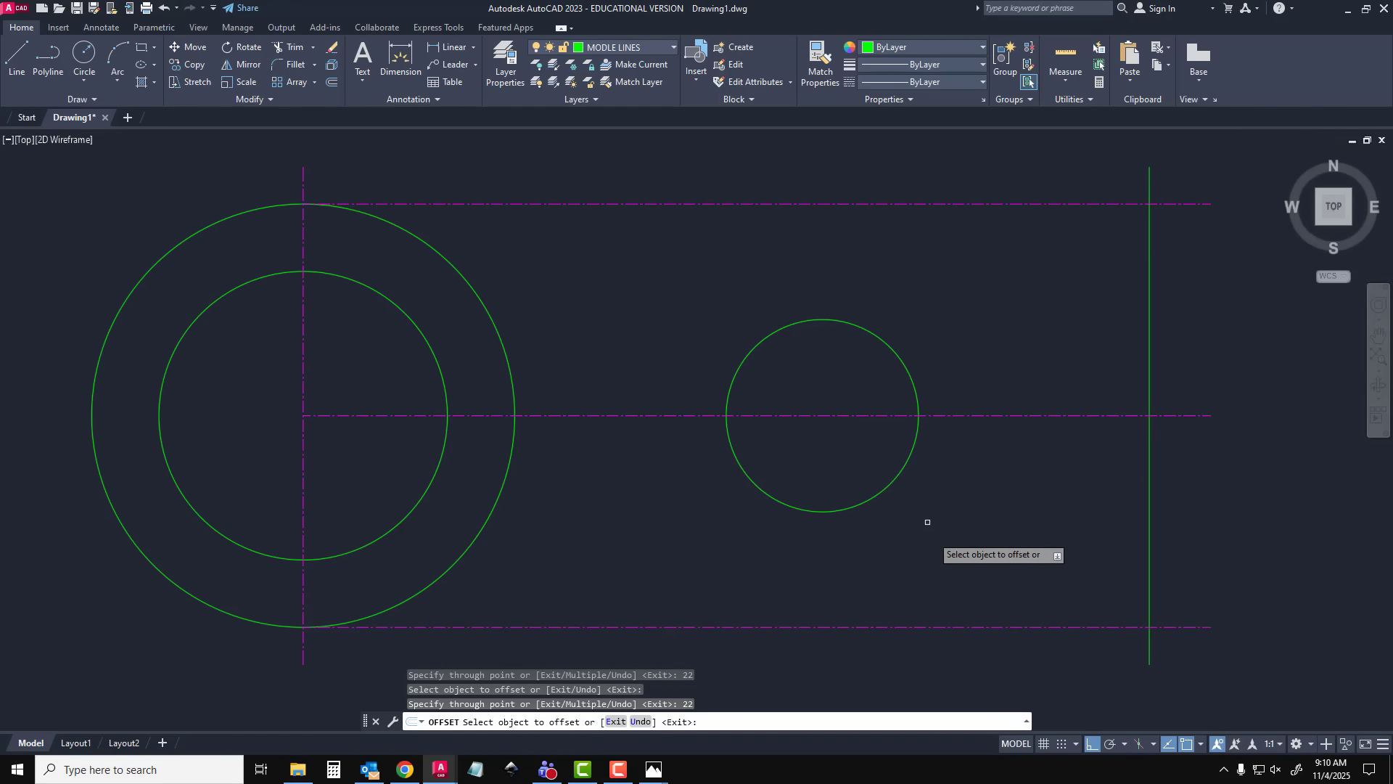
Offset the horizontal centre line 10 mm above and 10 mm below, then end the offset
{"action": "left_click", "coordinate": [969, 413]}
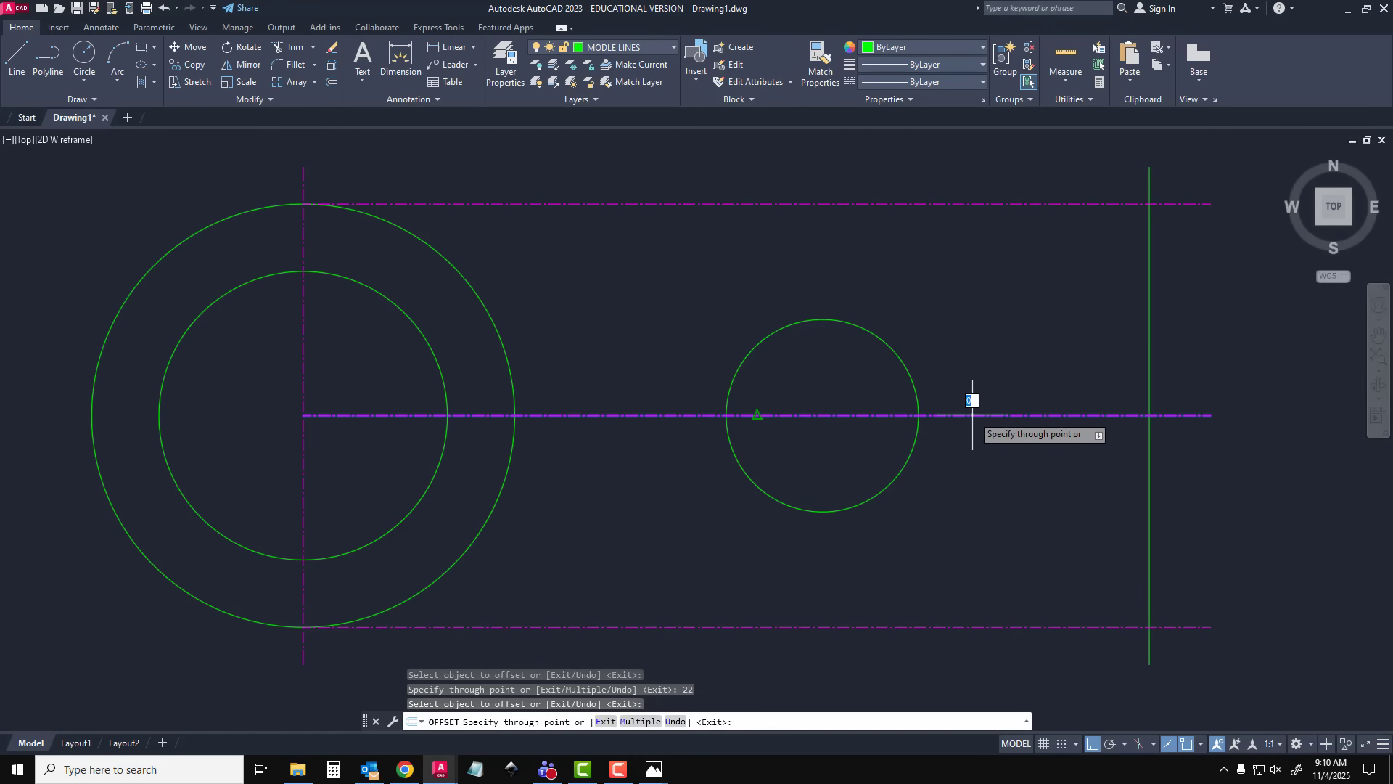
{"action": "type", "text": "10"}
{"action": "key", "text": "Return"}
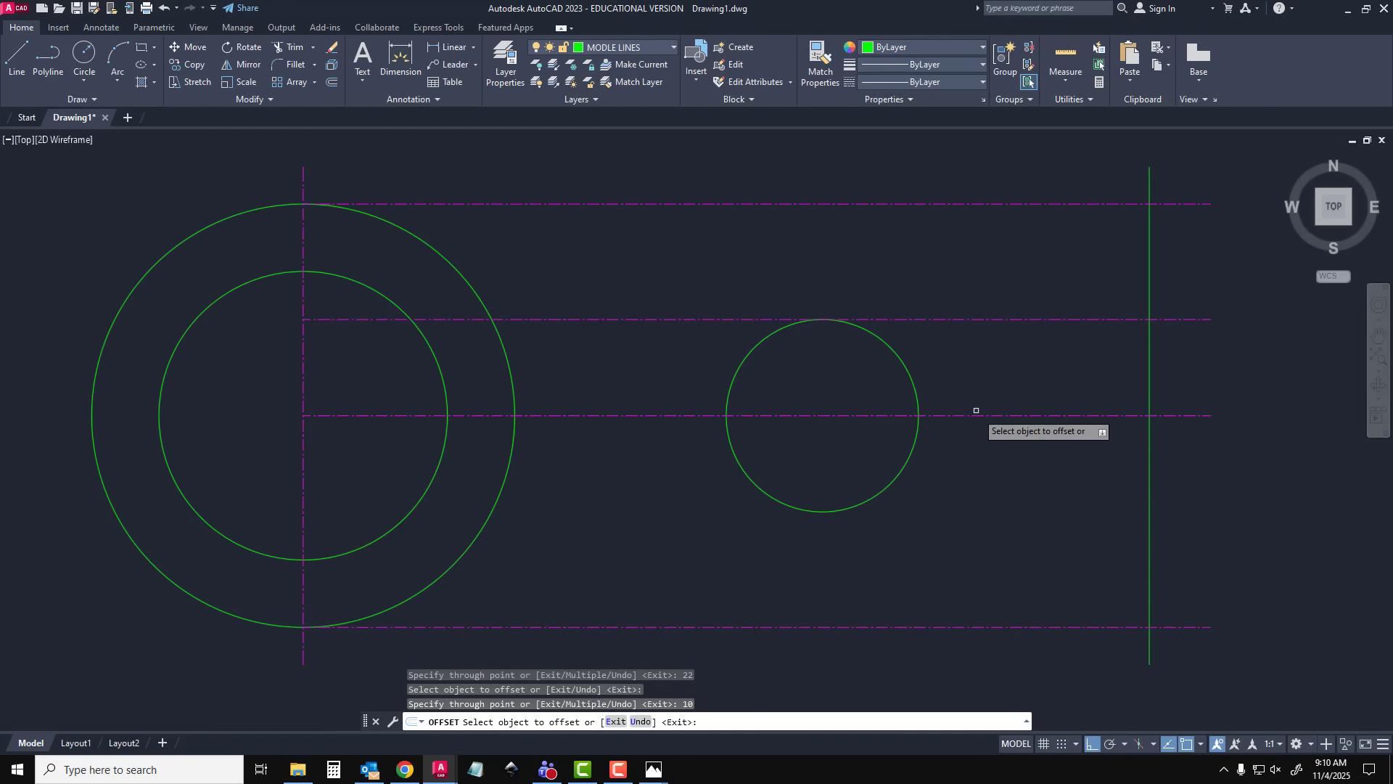
{"action": "left_click", "coordinate": [973, 415]}
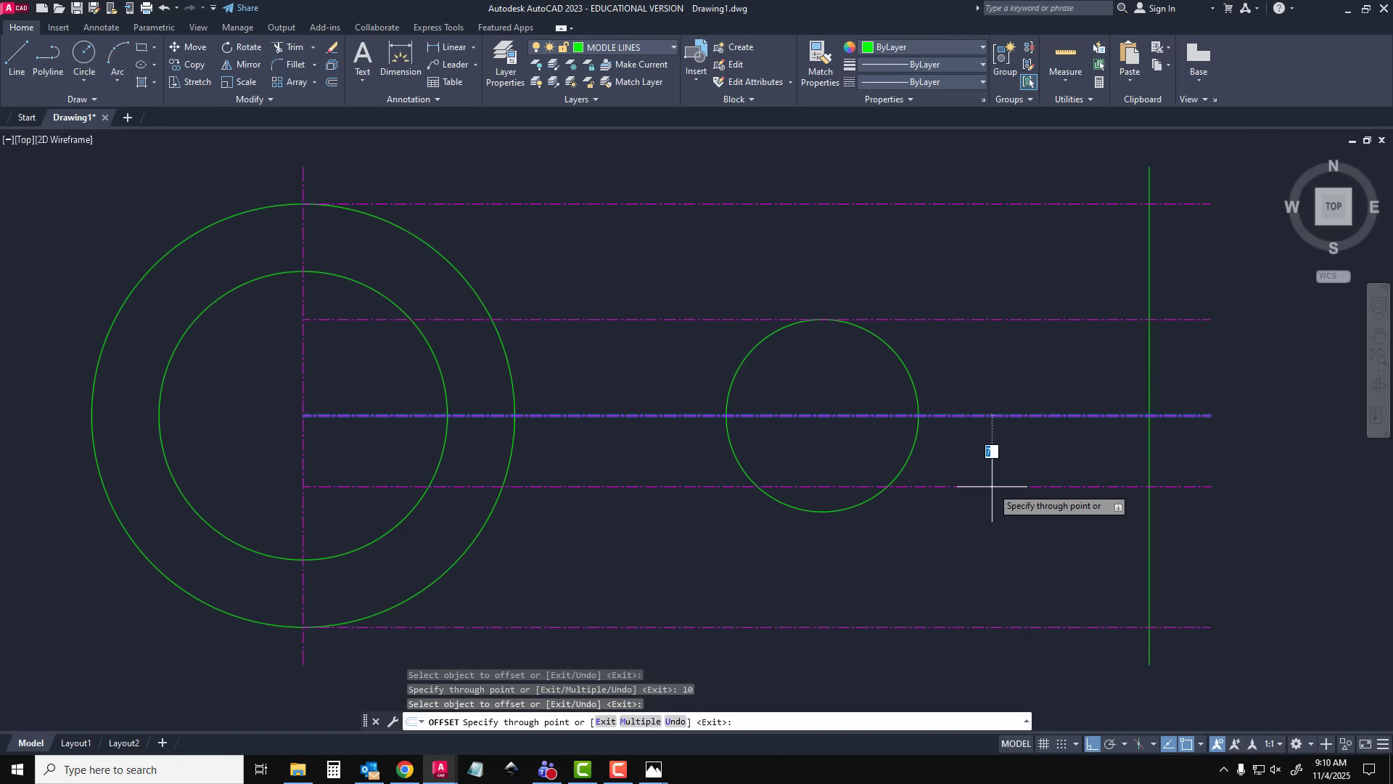
{"action": "type", "text": "10"}
{"action": "key", "text": "Return"}
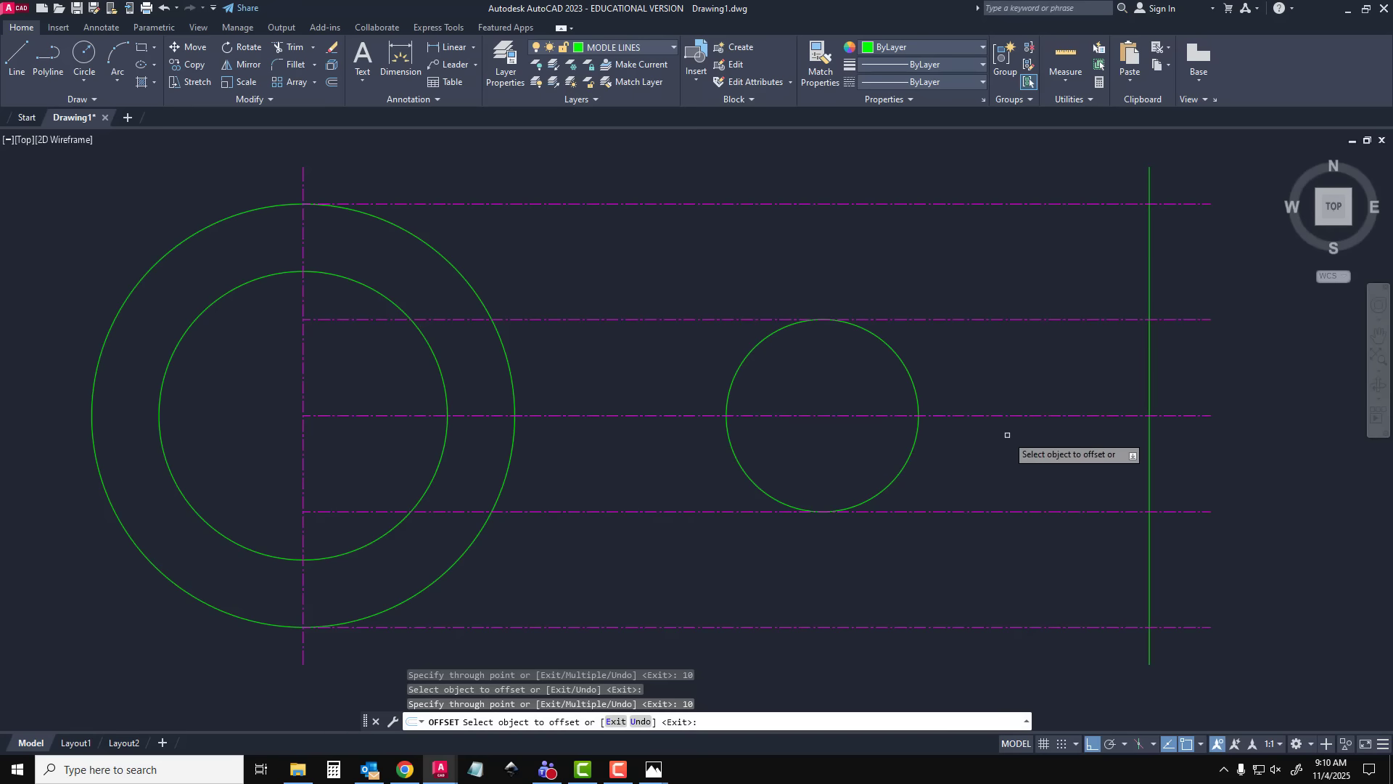
{"action": "key", "text": "Escape"}
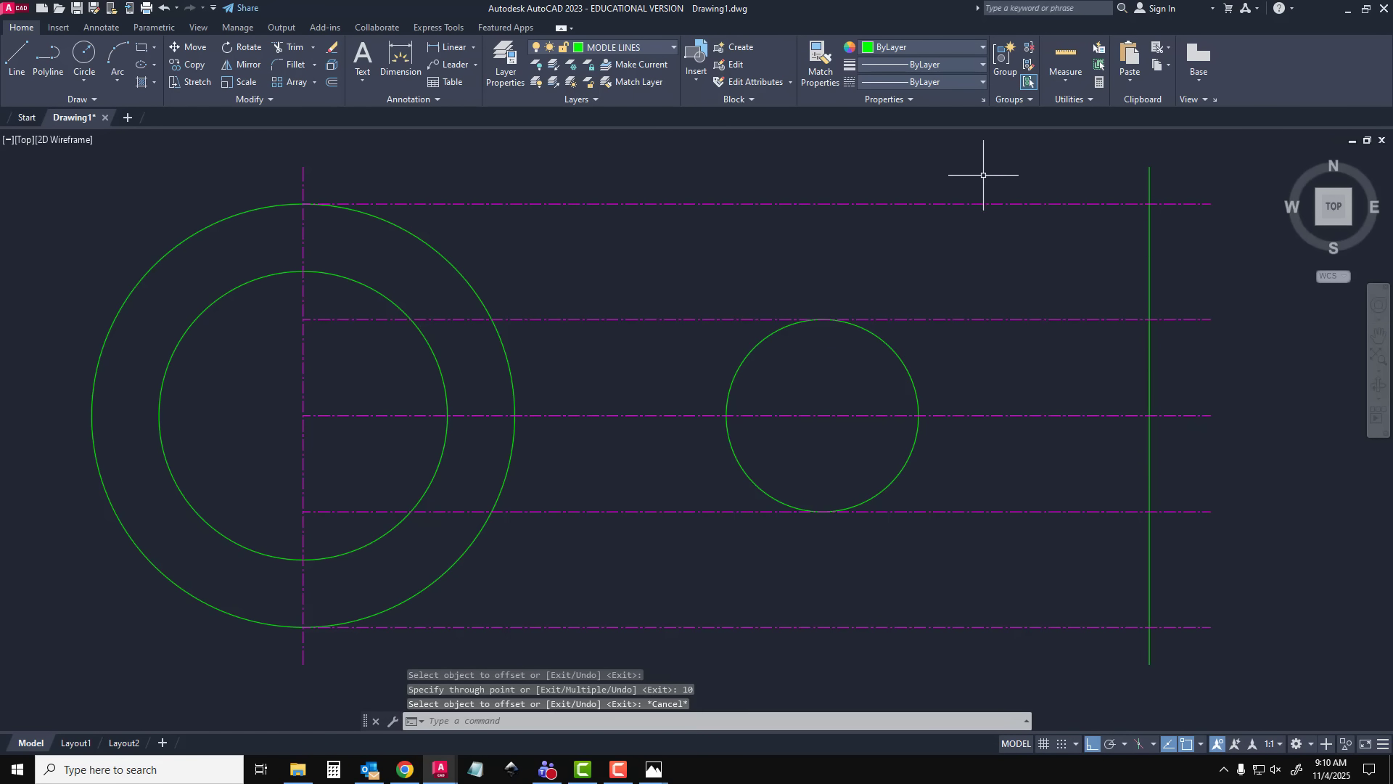
{"action": "left_click", "coordinate": [1034, 184]}
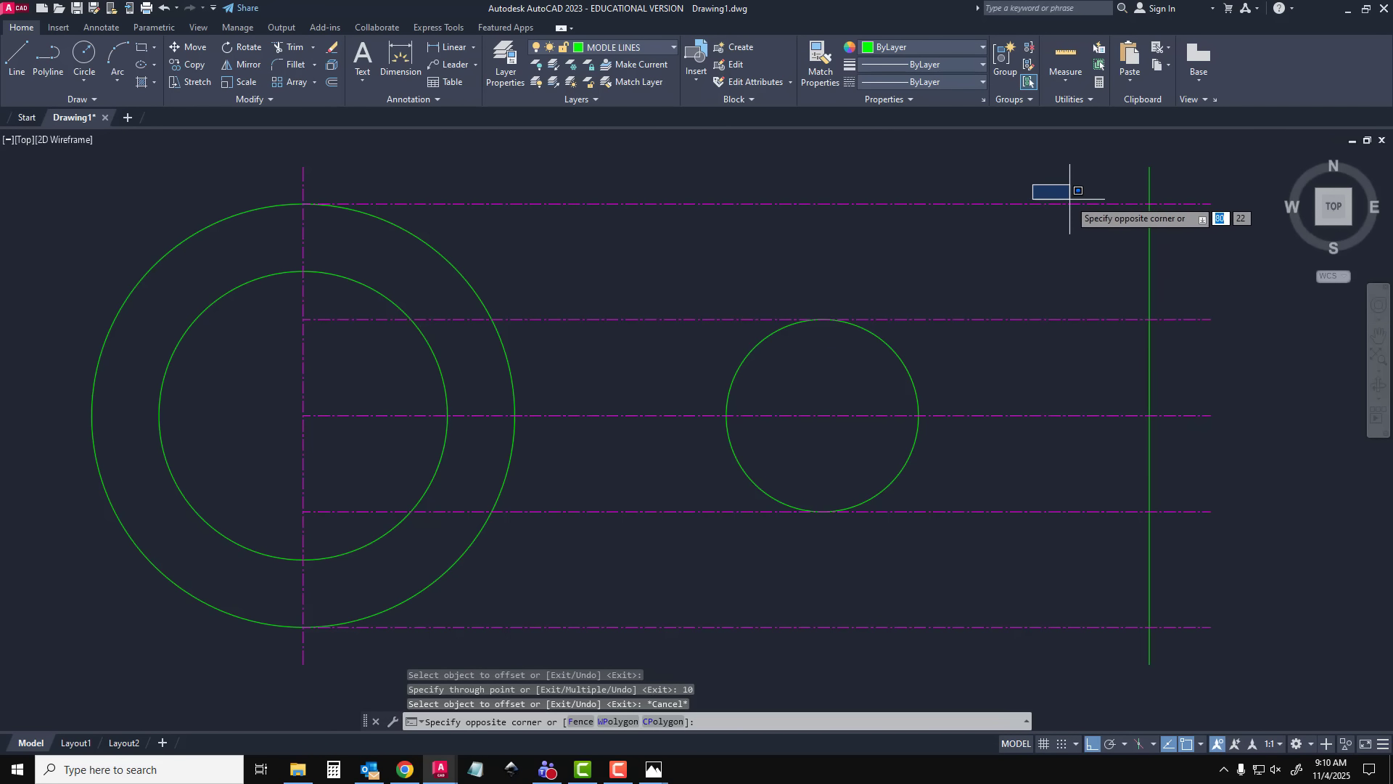
{"action": "left_click", "coordinate": [1225, 260]}
{"action": "left_click", "coordinate": [1063, 179]}
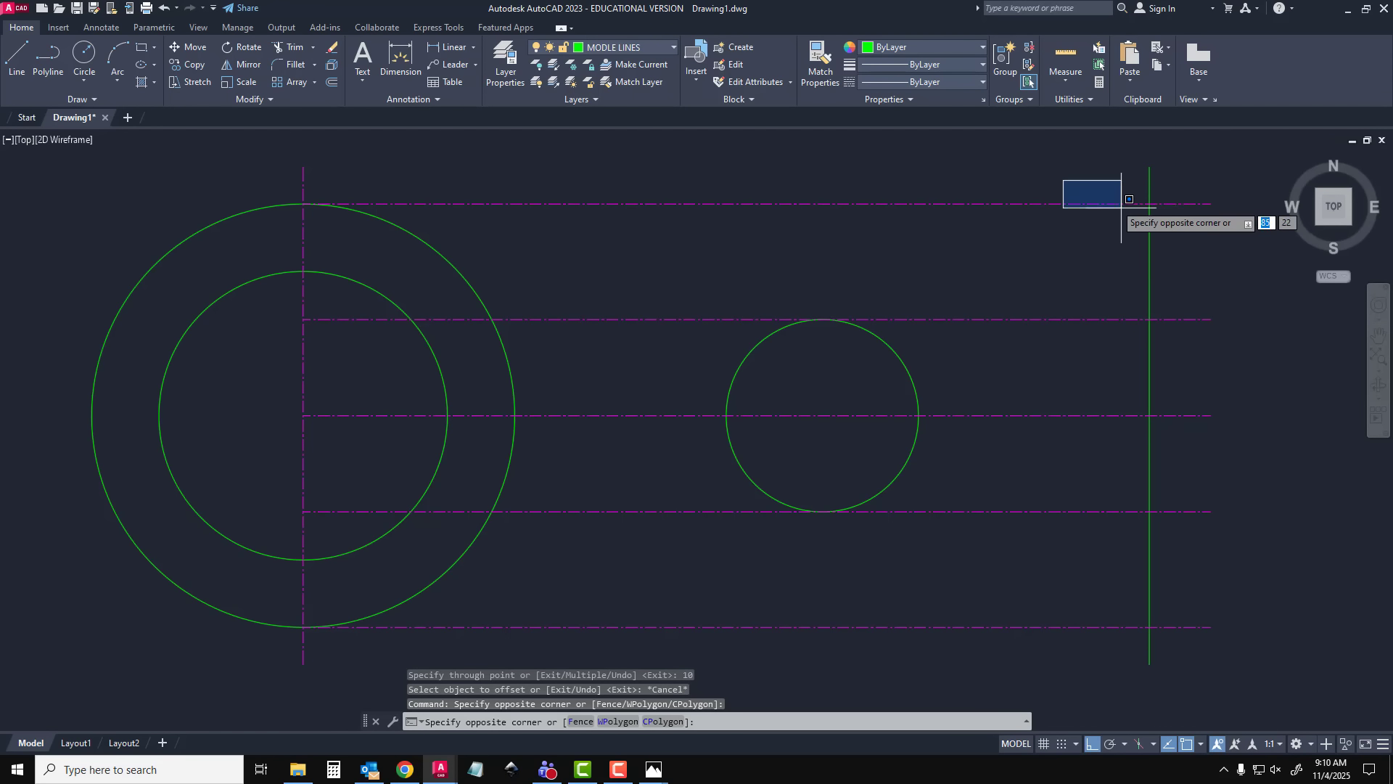
{"action": "left_click", "coordinate": [1237, 267]}
{"action": "left_click", "coordinate": [255, 171]}
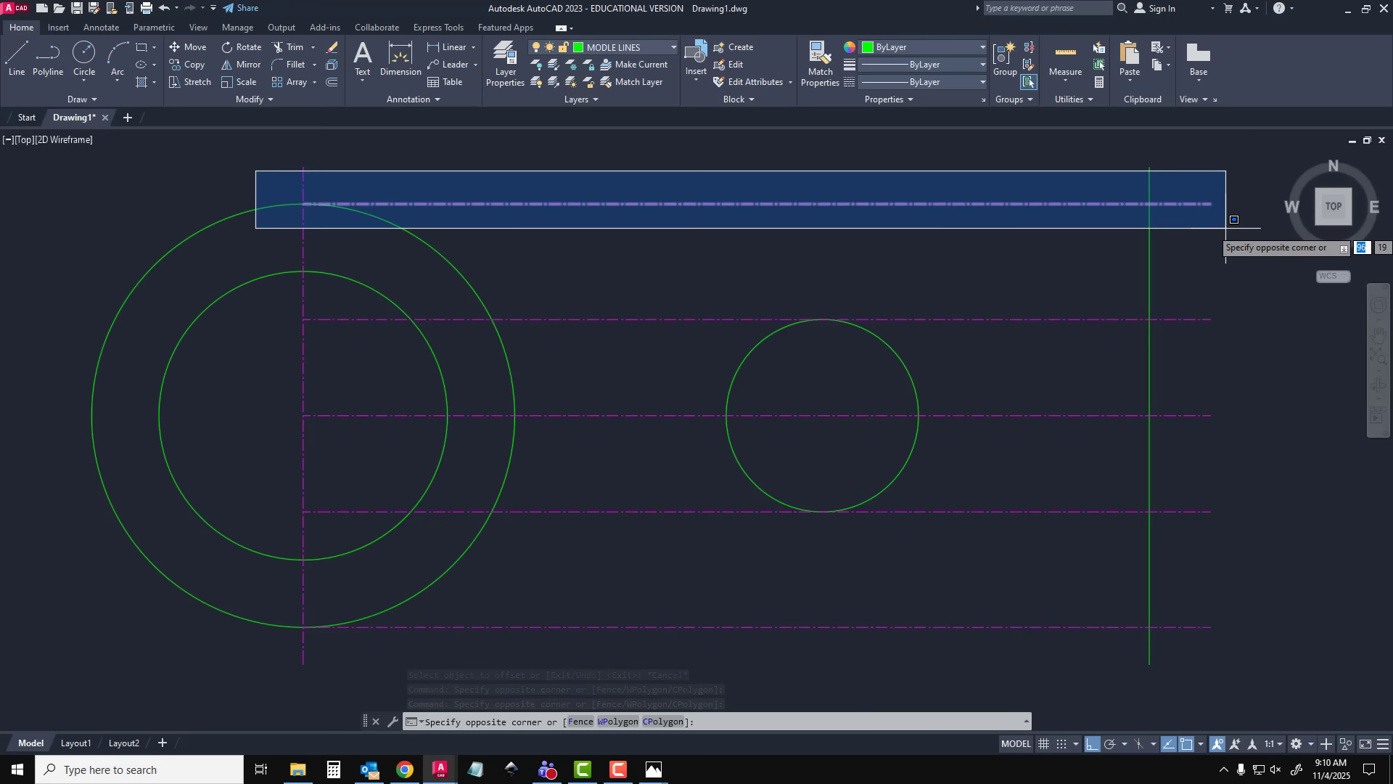
{"action": "key", "text": "Escape"}
Assign the four offset horizontal lines to the MODLE LINES layer, leaving out the middle centre line, and deselect them
{"action": "left_click", "coordinate": [1227, 165]}
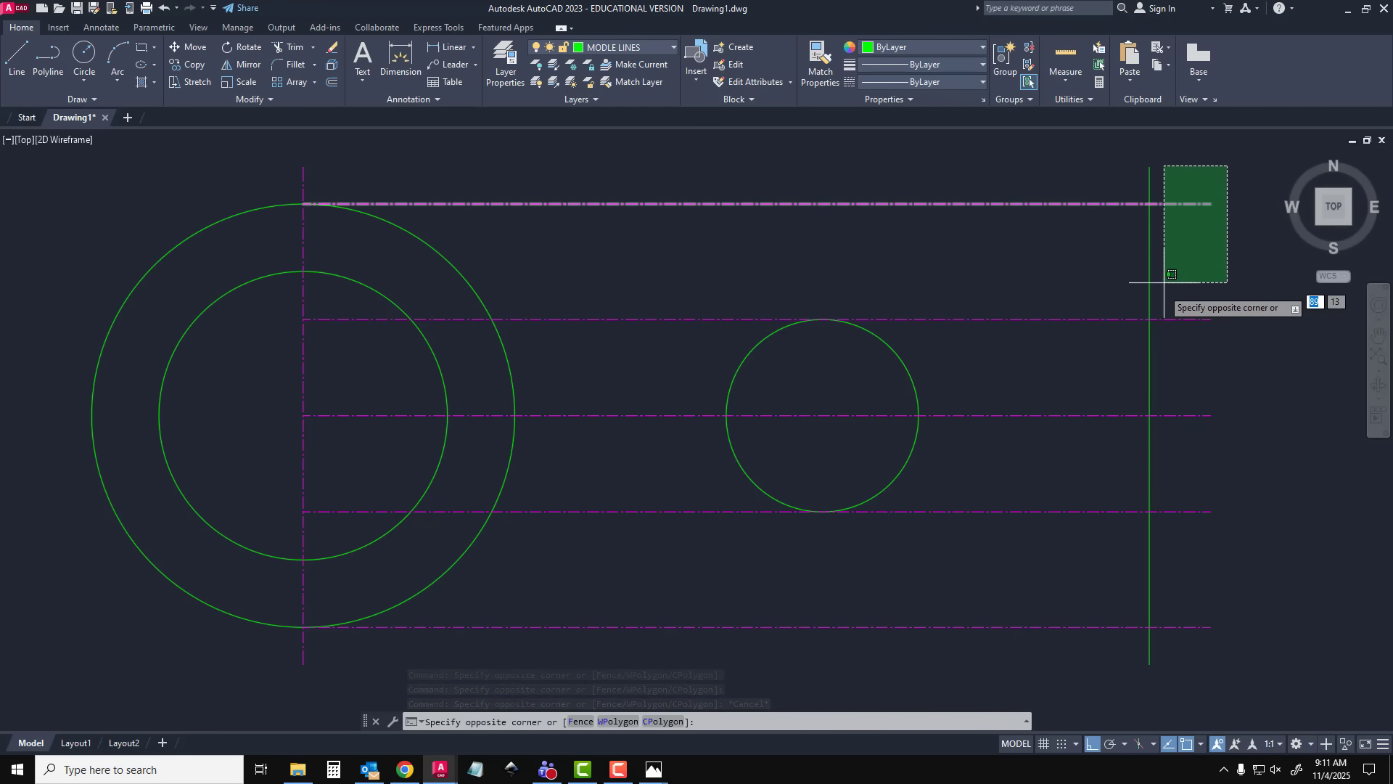
{"action": "left_click", "coordinate": [1166, 639]}
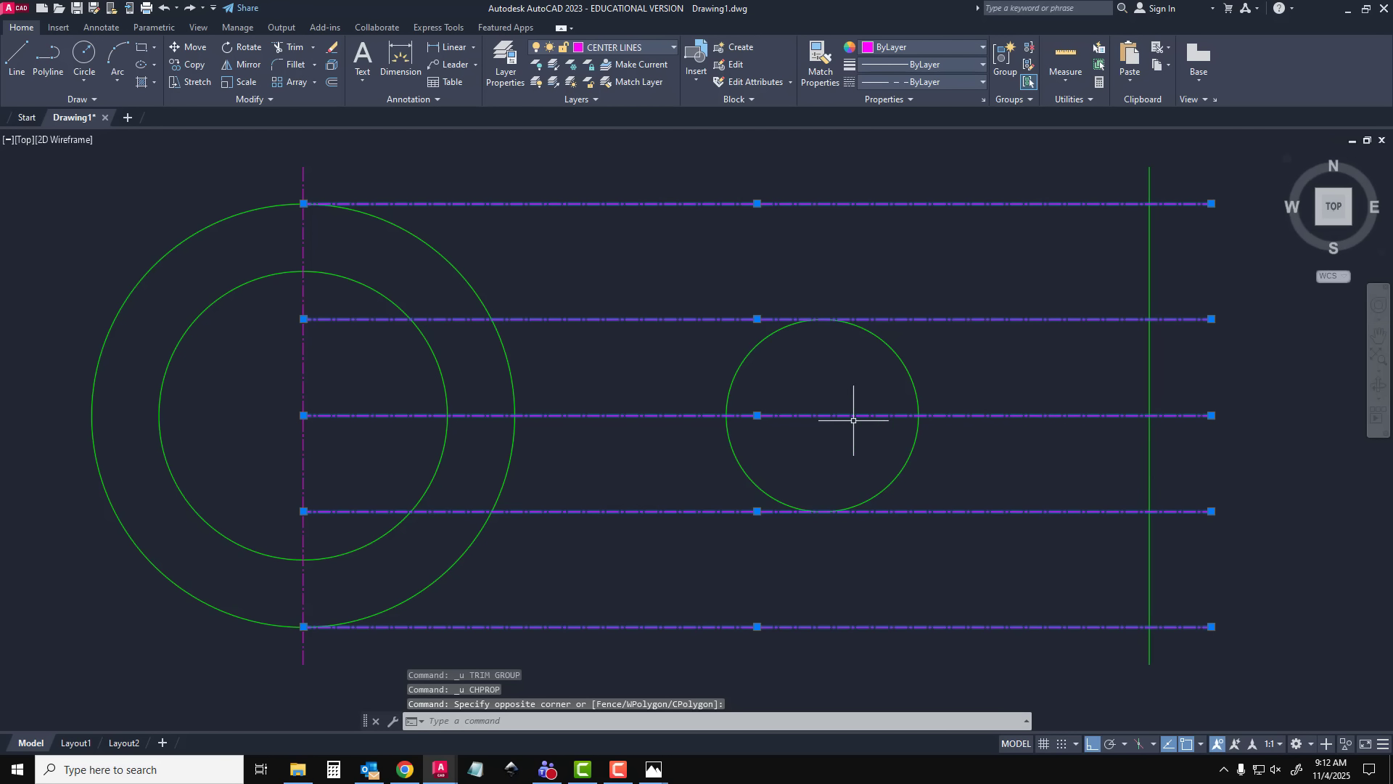
{"action": "left_click", "coordinate": [1077, 413], "text": "shift"}
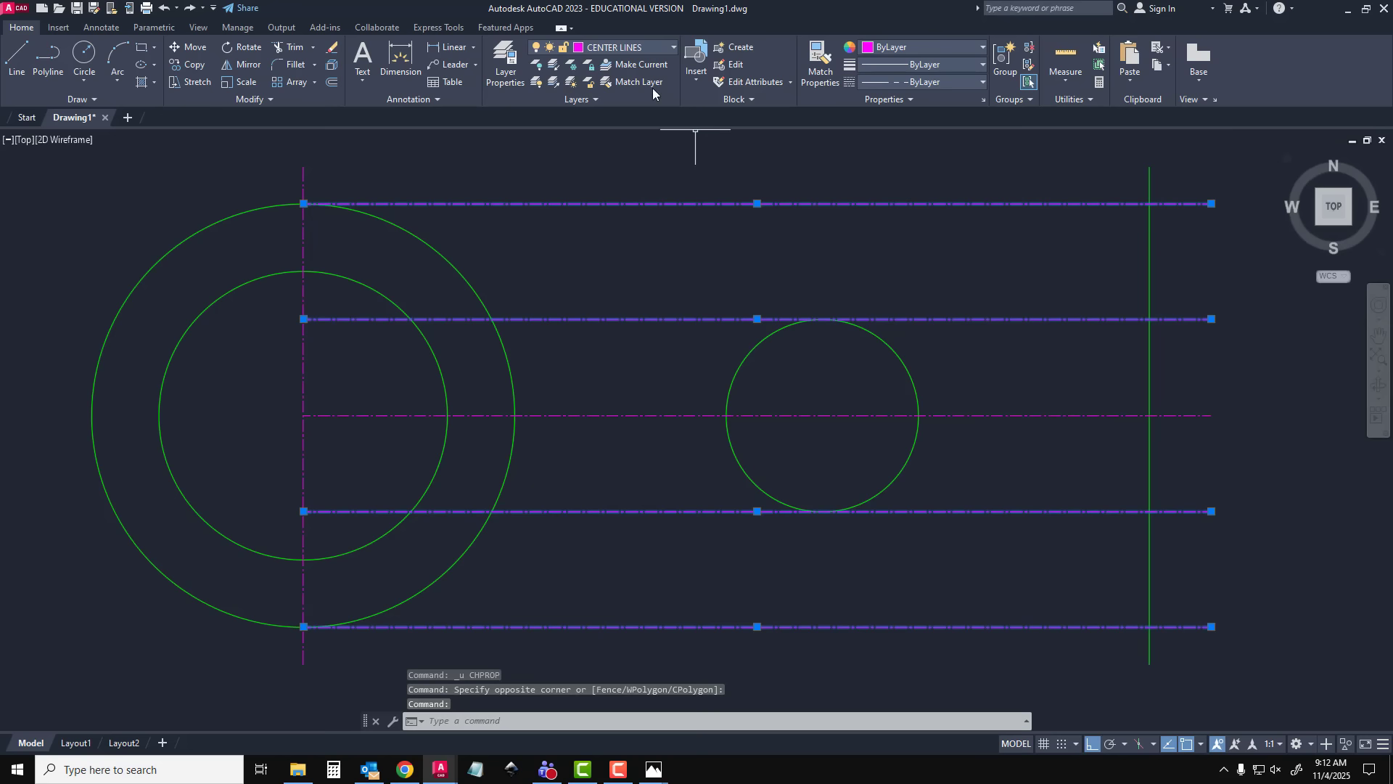
{"action": "left_click", "coordinate": [645, 47]}
{"action": "left_click", "coordinate": [631, 133]}
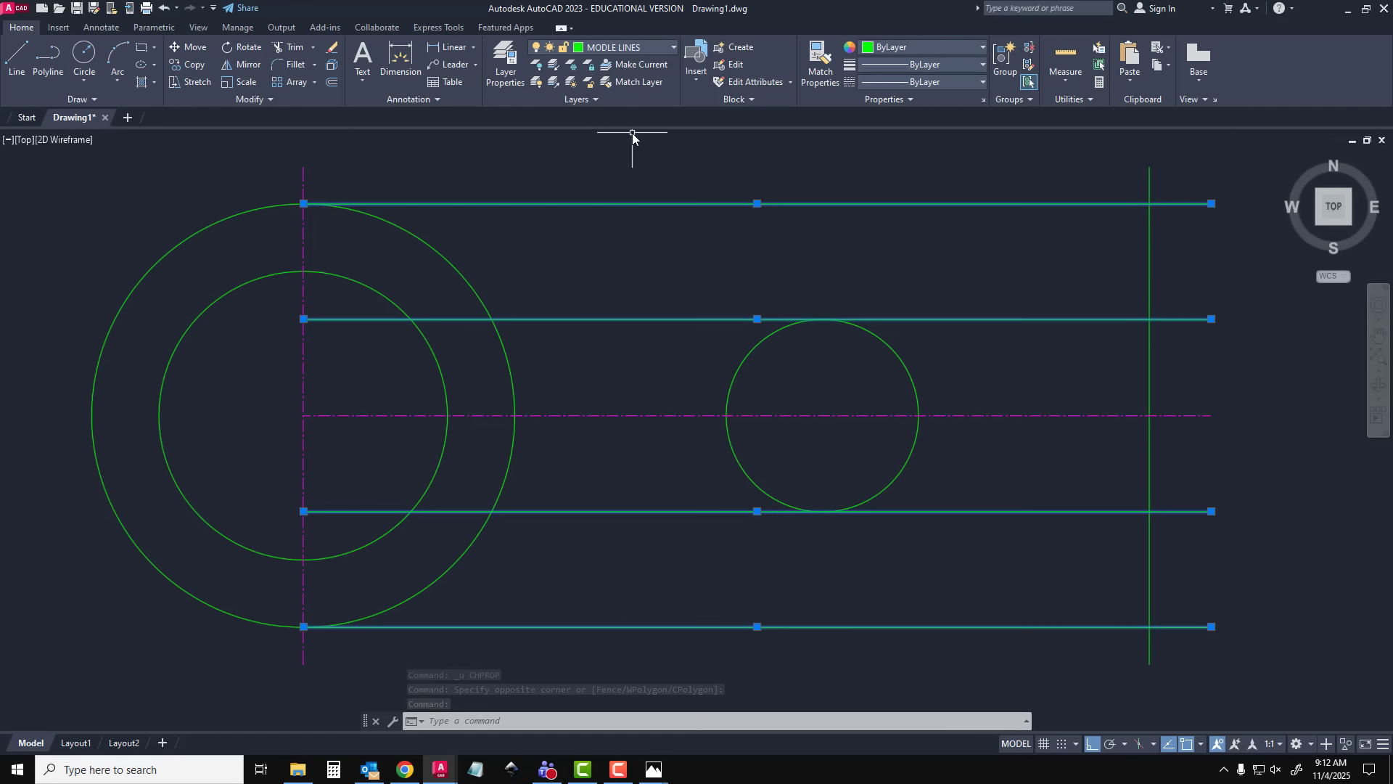
{"action": "key", "text": "Escape"}
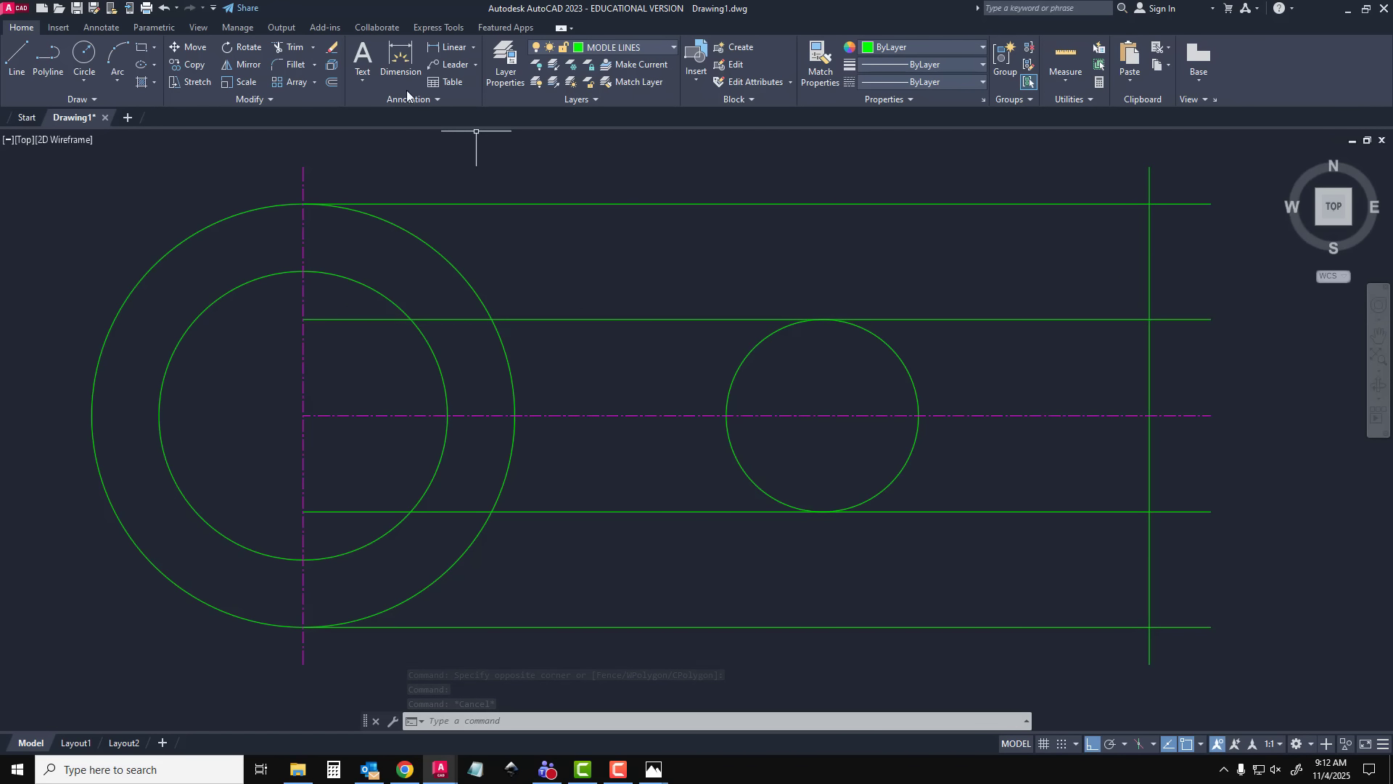
Trim the upper inner line inside the smaller concentric circle and the four offset lines beyond the vertical edge, keeping the centre line's overhang
{"action": "left_click", "coordinate": [298, 55]}
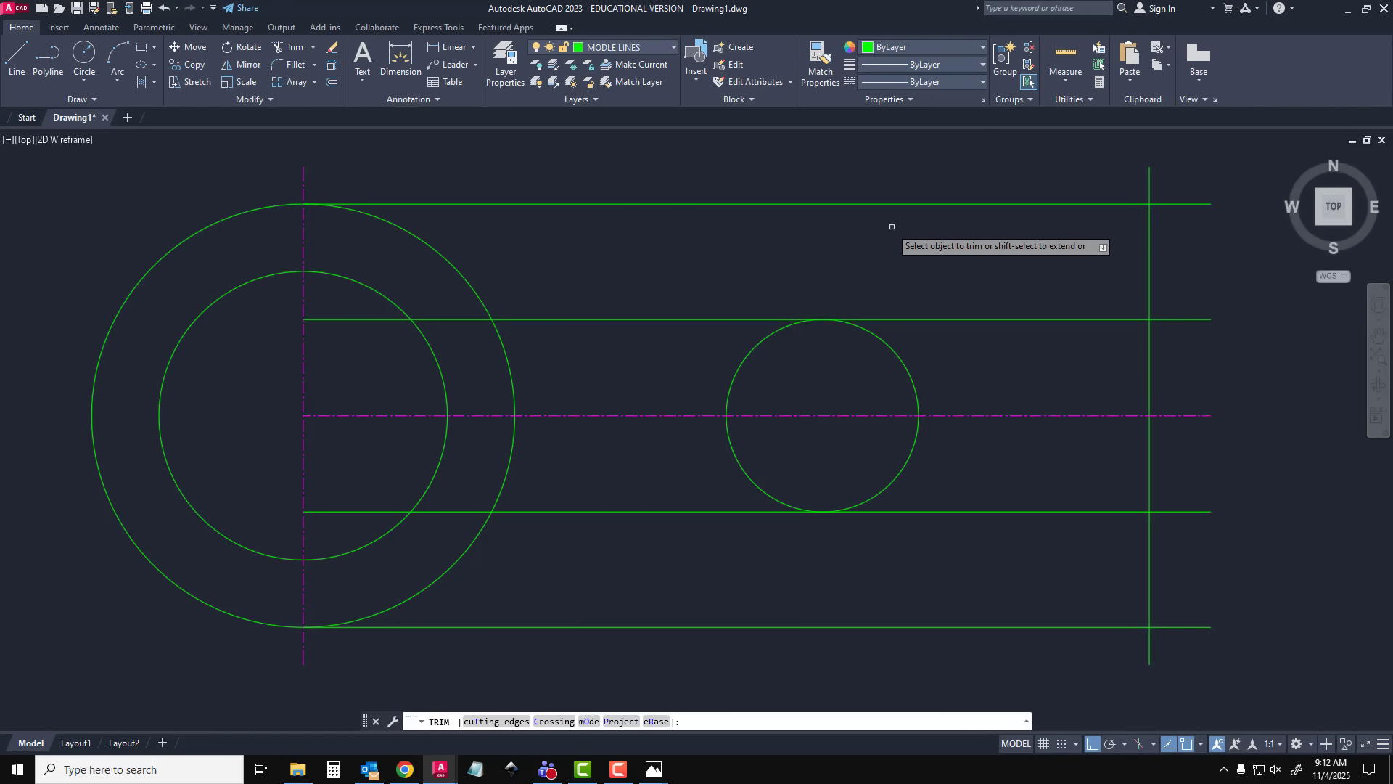
{"action": "left_click", "coordinate": [337, 318]}
{"action": "mouse_move", "coordinate": [1190, 181]}
{"action": "left_mouse_down"}
{"action": "mouse_move", "coordinate": [1166, 398]}
{"action": "mouse_move", "coordinate": [1193, 689]}
{"action": "left_mouse_up"}
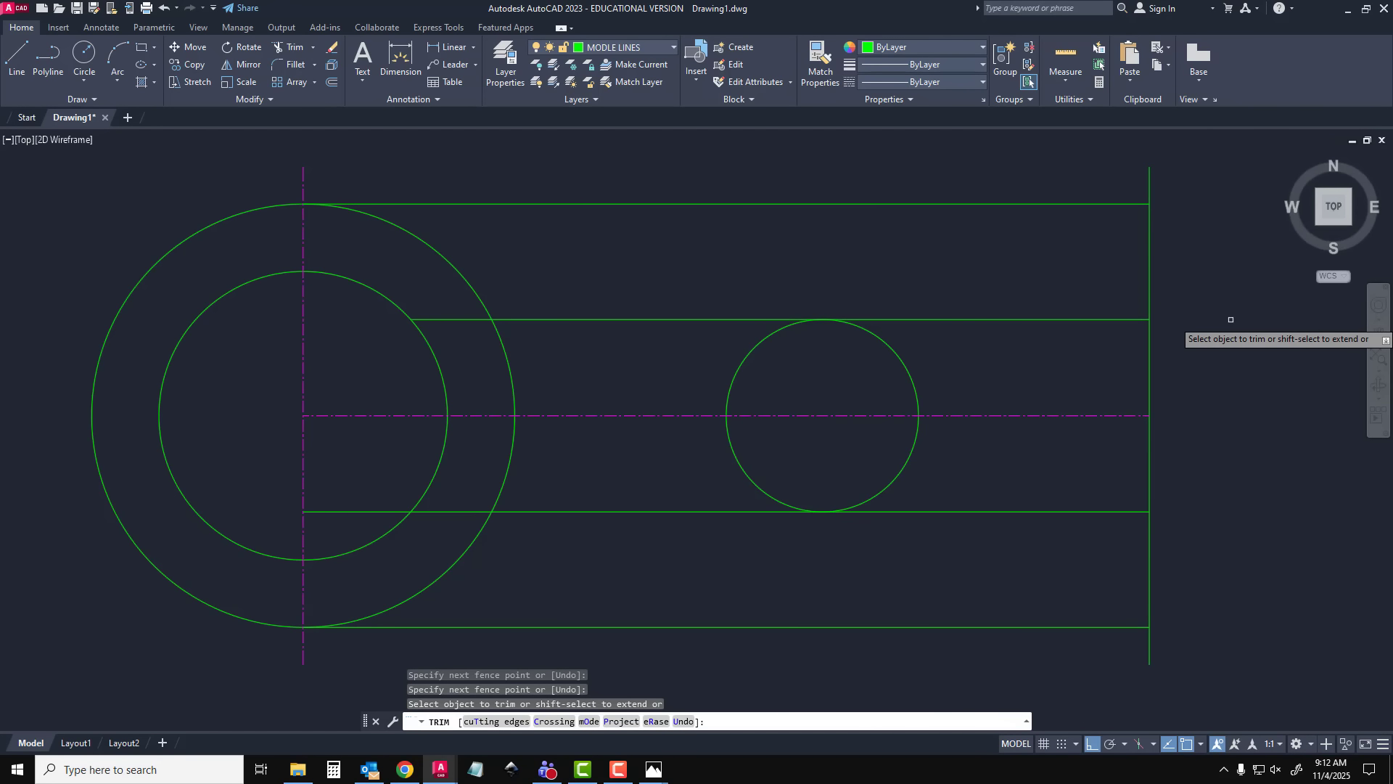
{"action": "key", "text": "ctrl+z"}
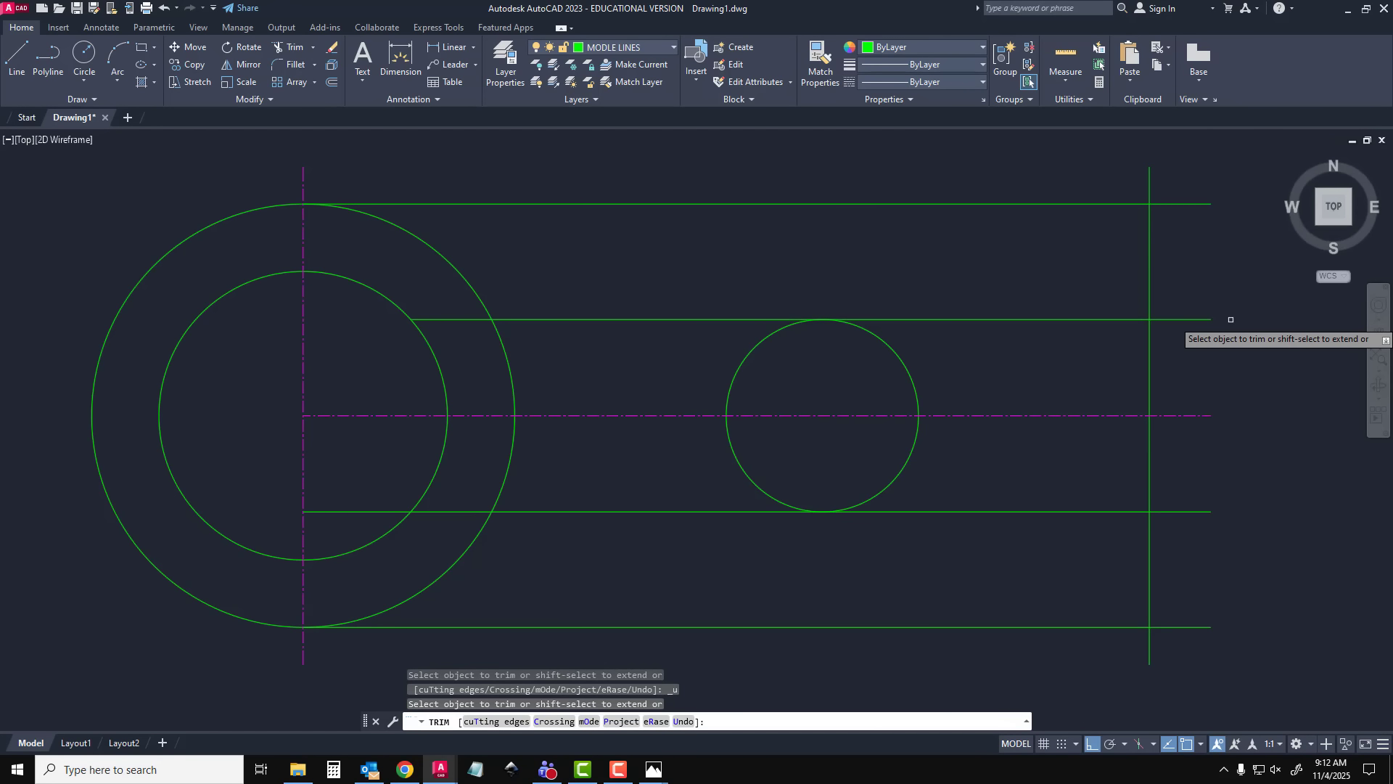
{"action": "mouse_move", "coordinate": [1227, 177]}
{"action": "left_mouse_down"}
{"action": "mouse_move", "coordinate": [1191, 234]}
{"action": "mouse_move", "coordinate": [1240, 361]}
{"action": "mouse_move", "coordinate": [1194, 667]}
{"action": "left_mouse_up"}
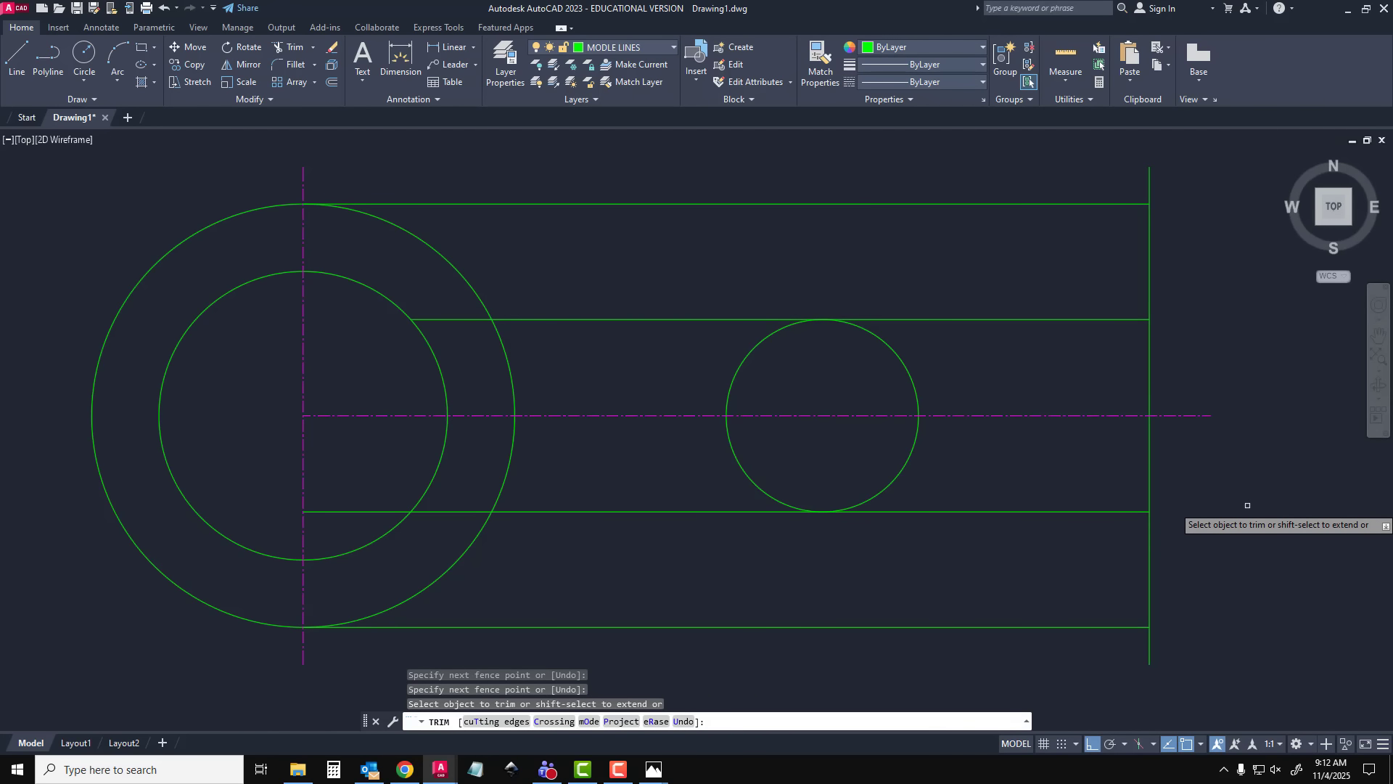
Trim the small circle's right half and all inner line pieces left of its remaining arc to form a round-ended slot
{"action": "mouse_move", "coordinate": [910, 360]}
{"action": "left_mouse_down"}
{"action": "mouse_move", "coordinate": [868, 364]}
{"action": "mouse_move", "coordinate": [945, 476]}
{"action": "mouse_move", "coordinate": [1085, 554]}
{"action": "left_mouse_up"}
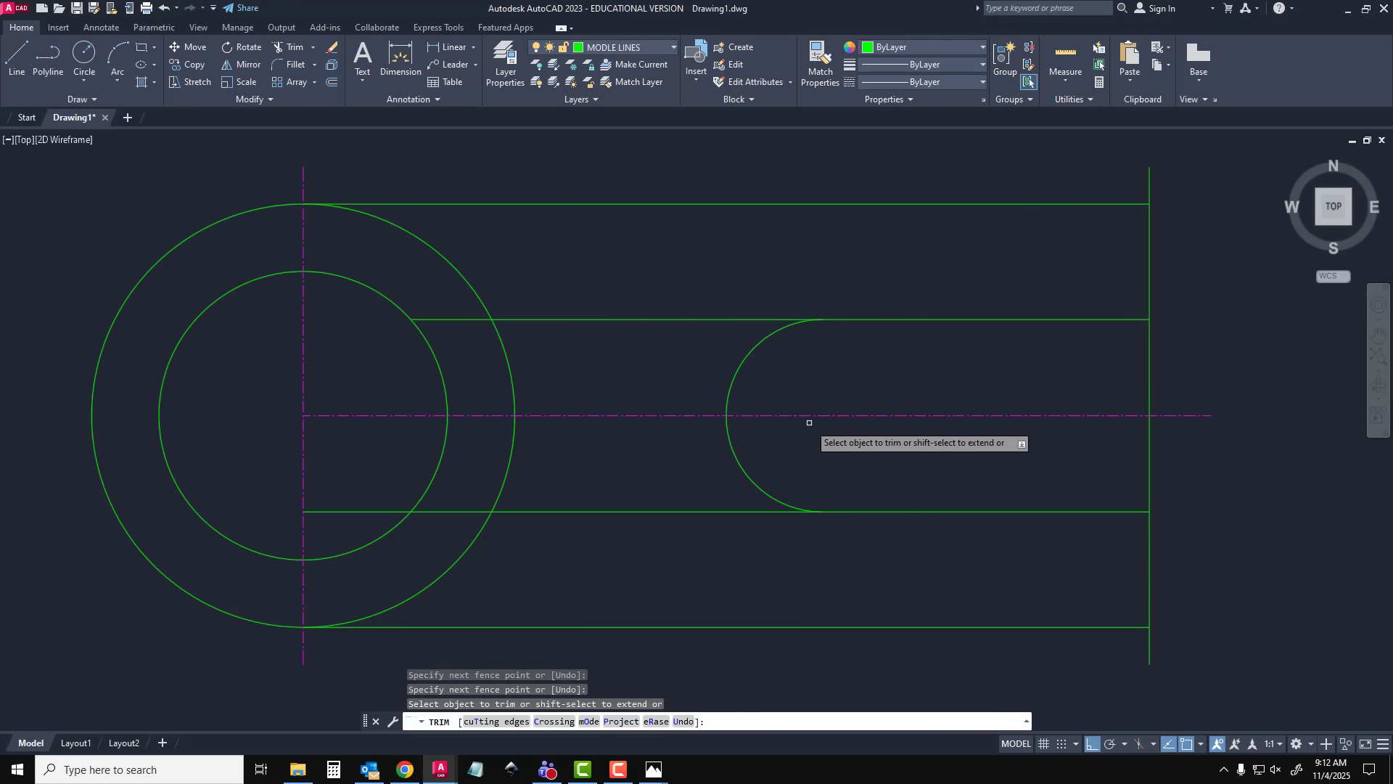
{"action": "left_click_drag", "start_coordinate": [780, 286], "coordinate": [654, 383]}
{"action": "left_click_drag", "start_coordinate": [638, 460], "coordinate": [696, 559]}
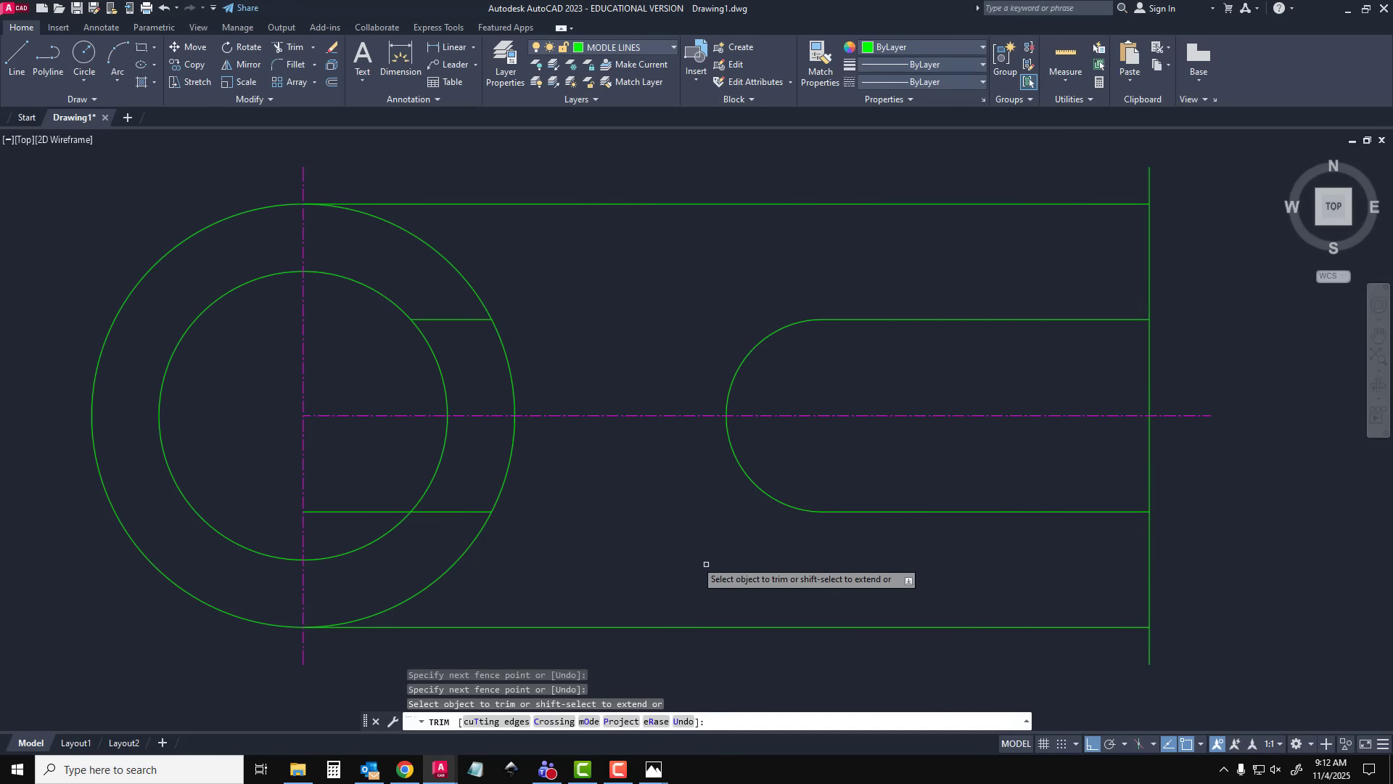
{"action": "mouse_move", "coordinate": [456, 486]}
{"action": "left_mouse_down"}
{"action": "mouse_move", "coordinate": [424, 524]}
{"action": "mouse_move", "coordinate": [371, 528]}
{"action": "left_mouse_up"}
{"action": "left_click_drag", "start_coordinate": [435, 298], "coordinate": [460, 337]}
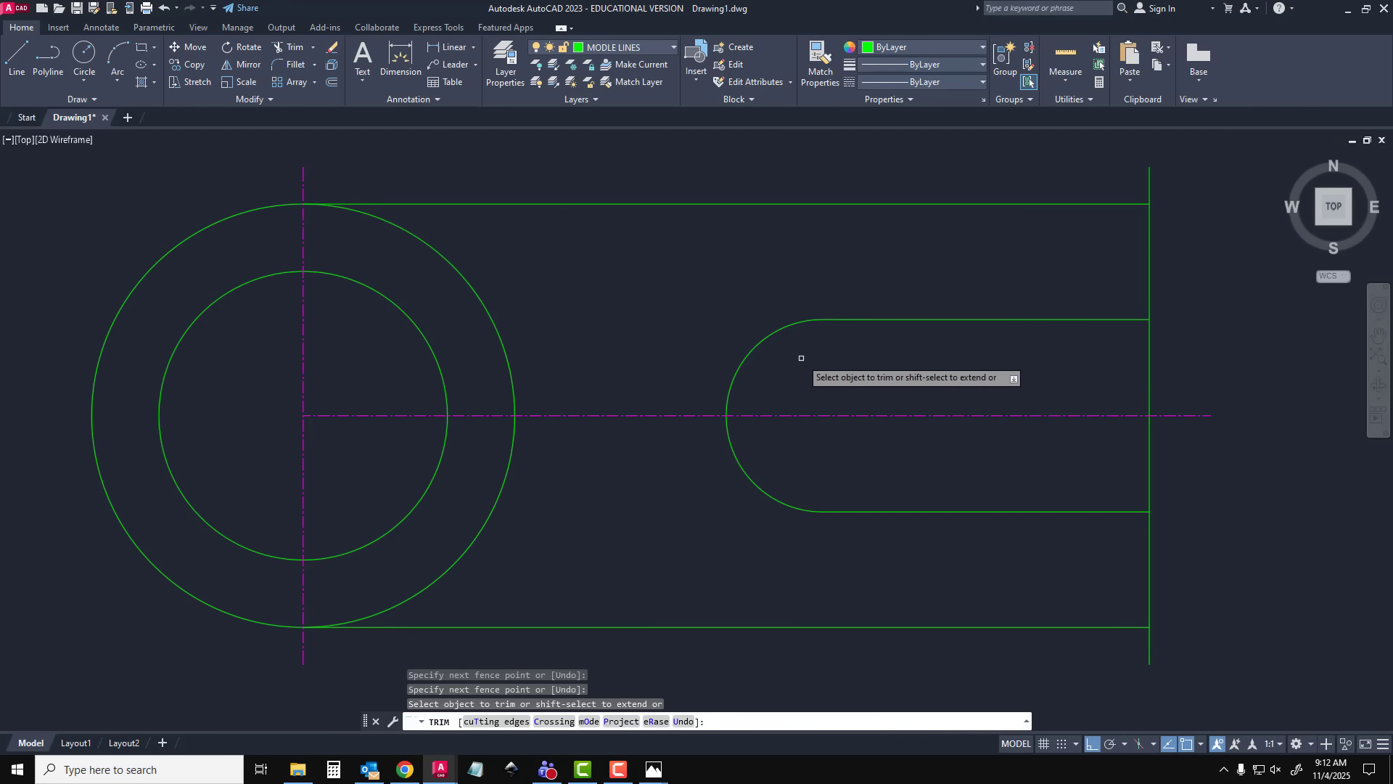
Trim the vertical edge beyond the two outer lines and across the slot opening, and end the trim
{"action": "mouse_move", "coordinate": [1129, 186]}
{"action": "left_mouse_down"}
{"action": "mouse_move", "coordinate": [1112, 187]}
{"action": "mouse_move", "coordinate": [1168, 190]}
{"action": "left_mouse_up"}
{"action": "left_click_drag", "start_coordinate": [1201, 632], "coordinate": [1134, 646]}
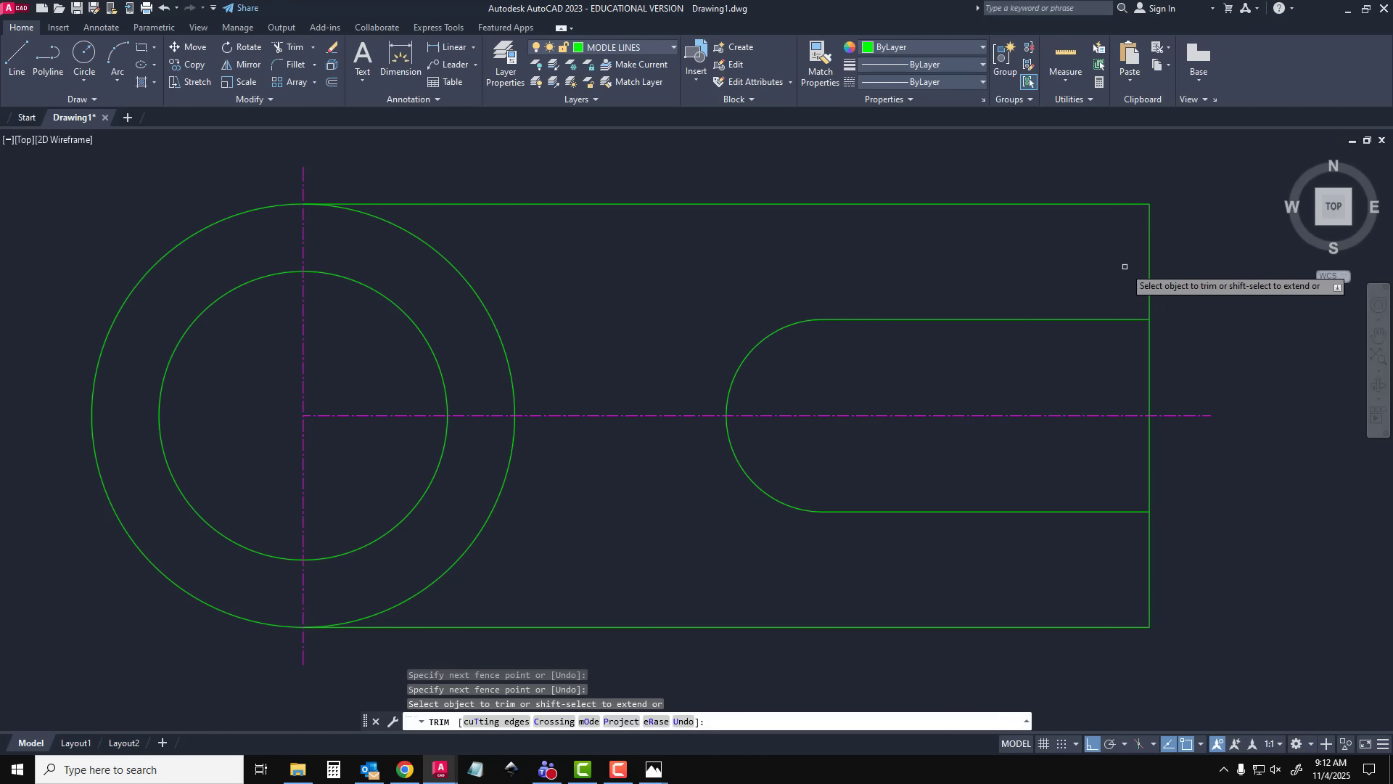
{"action": "mouse_move", "coordinate": [1182, 341]}
{"action": "left_mouse_down"}
{"action": "mouse_move", "coordinate": [1112, 363]}
{"action": "mouse_move", "coordinate": [1230, 460]}
{"action": "left_mouse_up"}
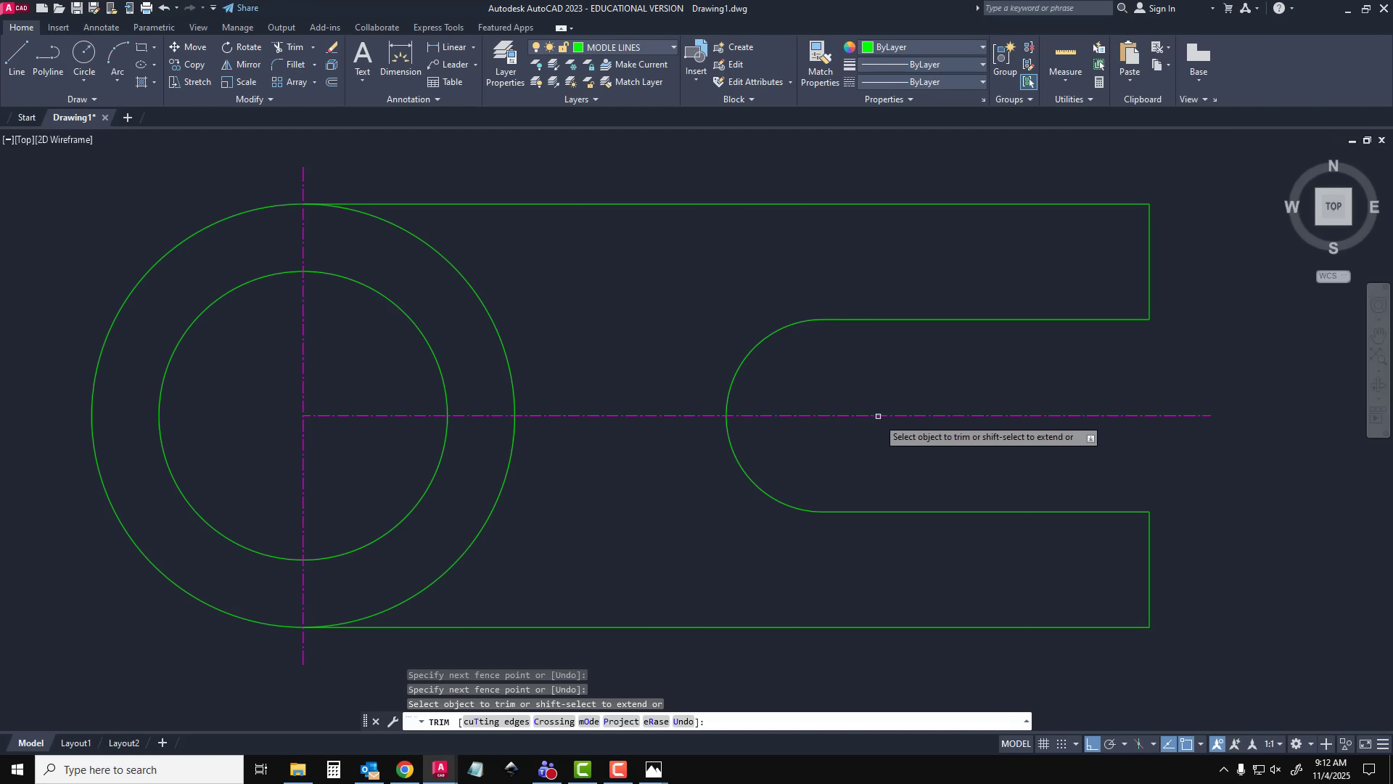
{"action": "key", "text": "Escape"}
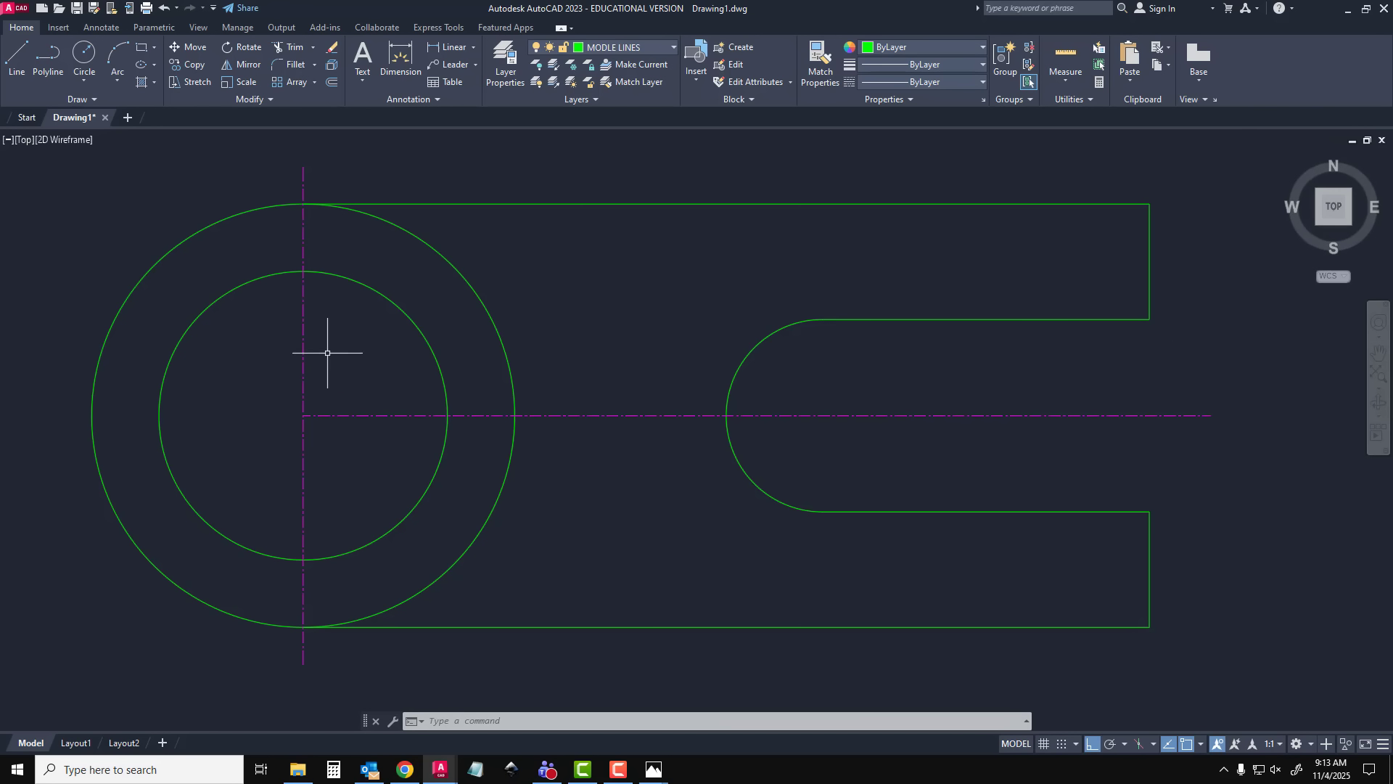
Stretch the horizontal centre line's left end through the concentric circles to just beyond the outer circle and deselect it
{"action": "left_click", "coordinate": [327, 415]}
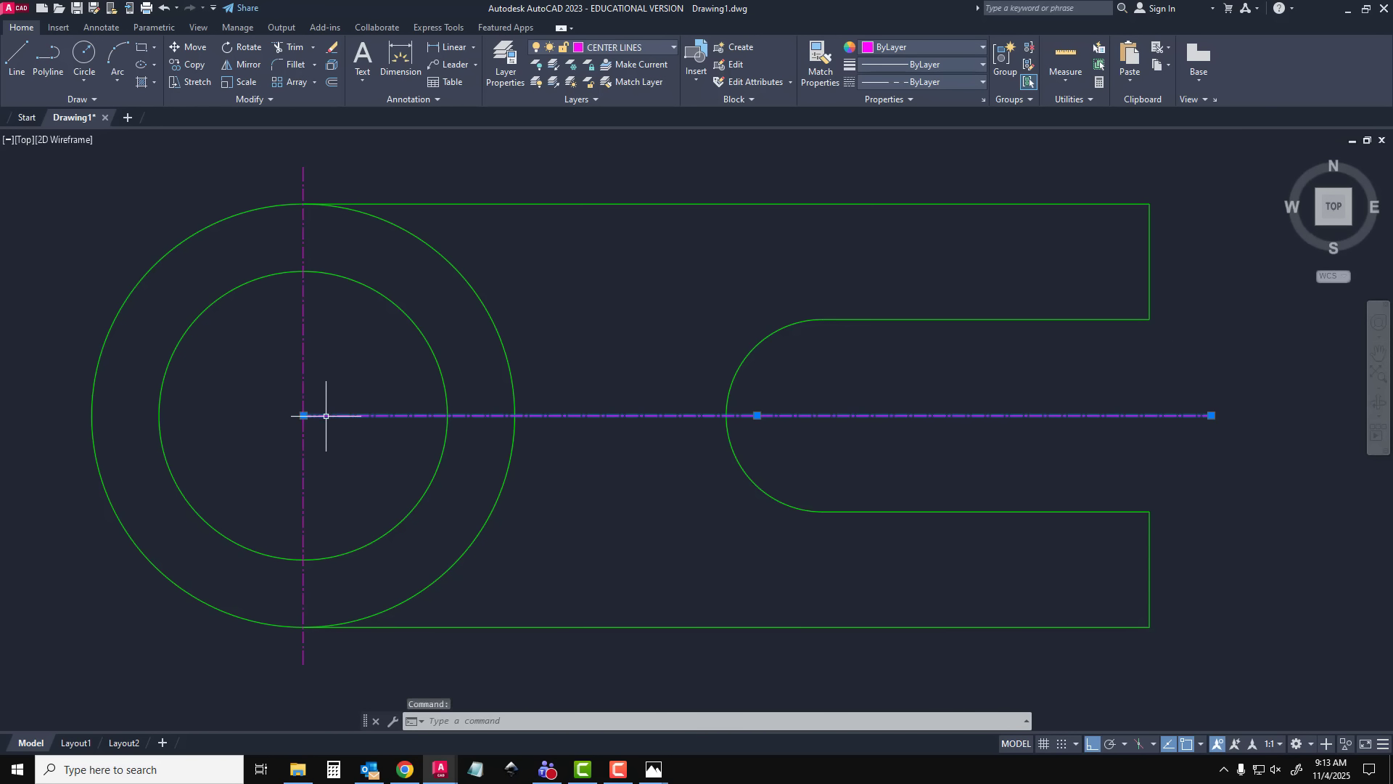
{"action": "left_click", "coordinate": [303, 415]}
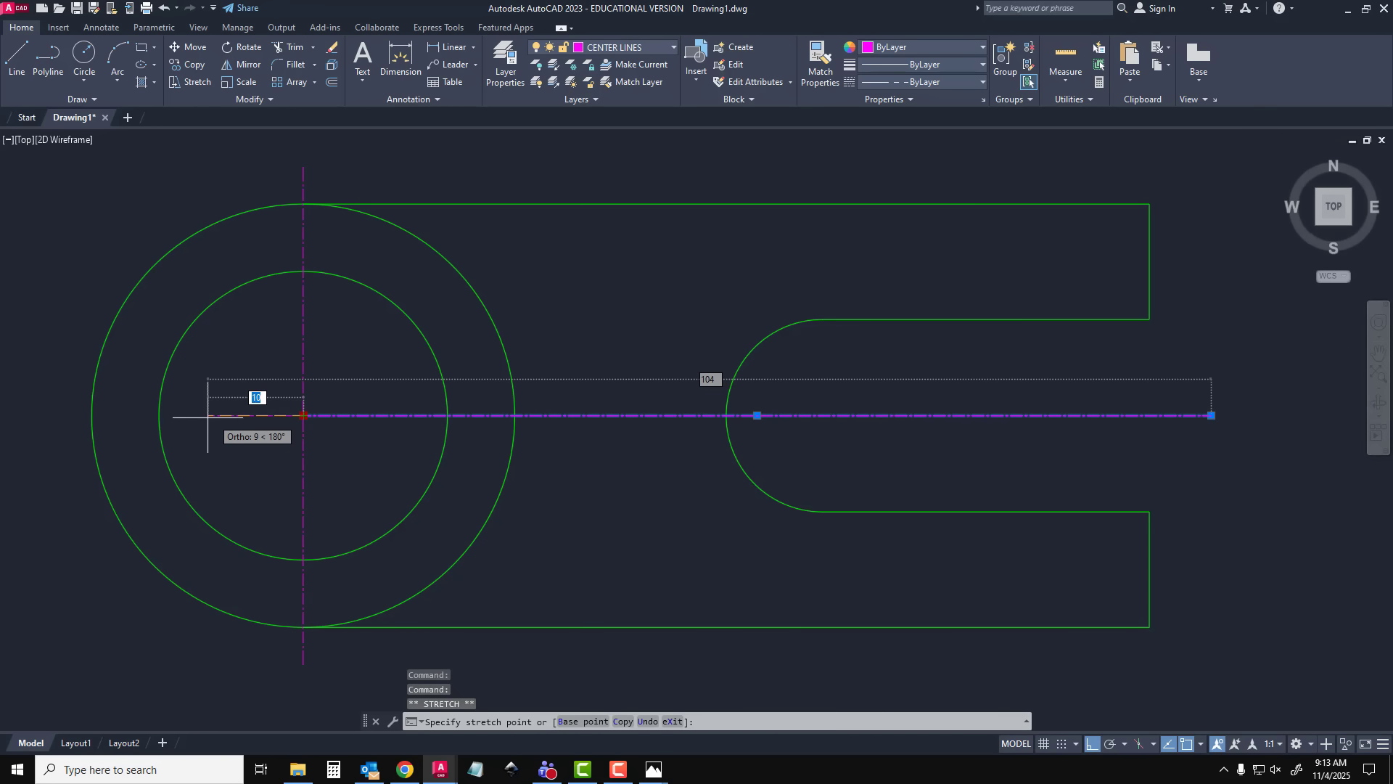
{"action": "left_click", "coordinate": [35, 415]}
{"action": "mouse_move", "coordinate": [34, 415]}
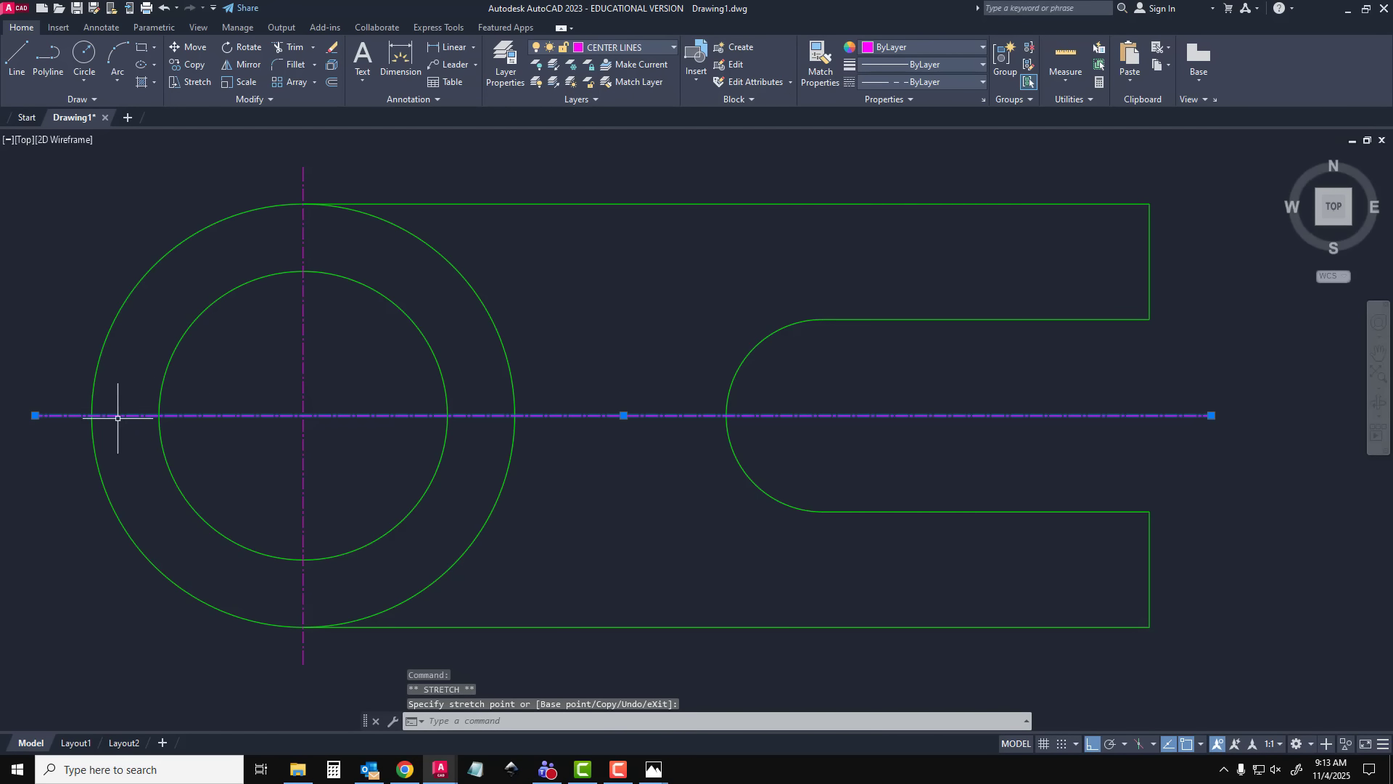
{"action": "key", "text": "Escape"}
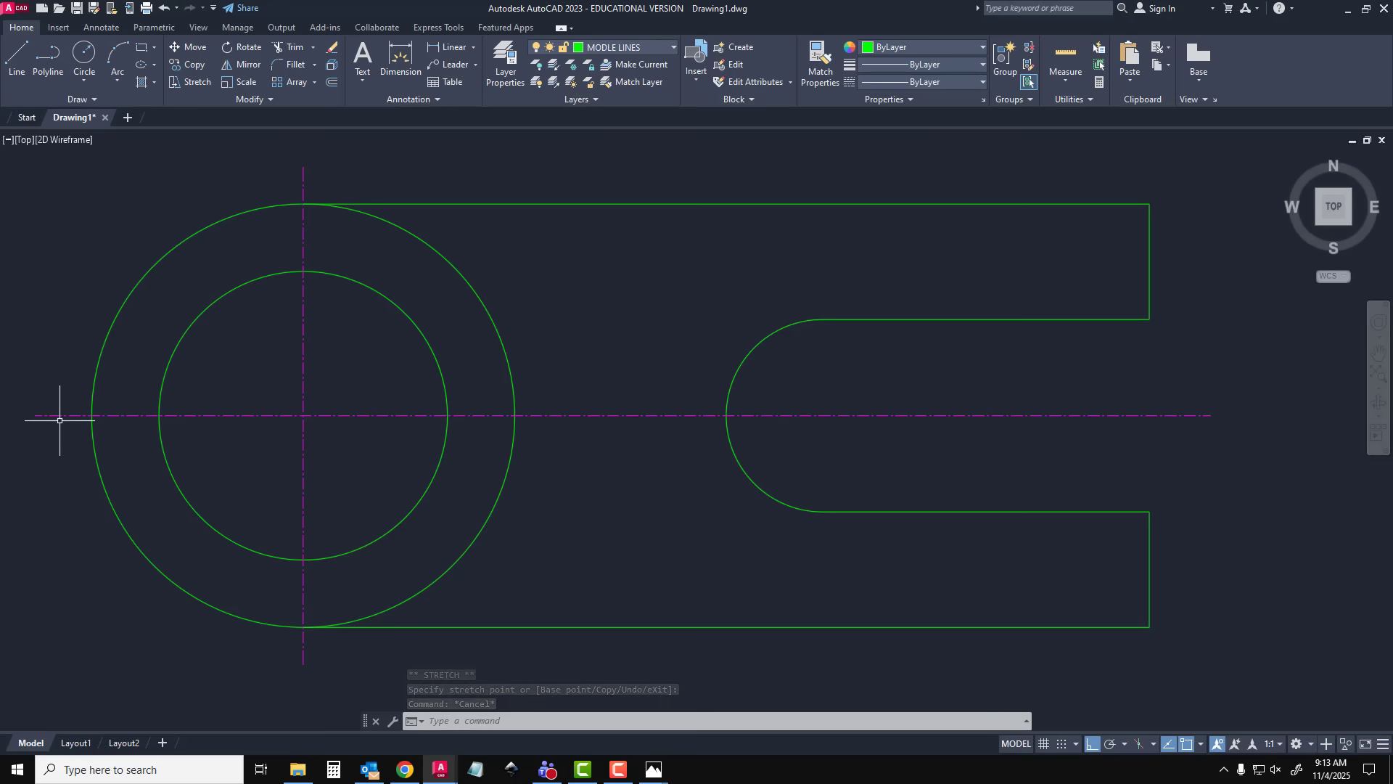
Offset the horizontal centre line 2 mm above and 2 mm below itself, and end the offset
{"action": "type", "text": "OFFSET"}
{"action": "key", "text": "Return"}
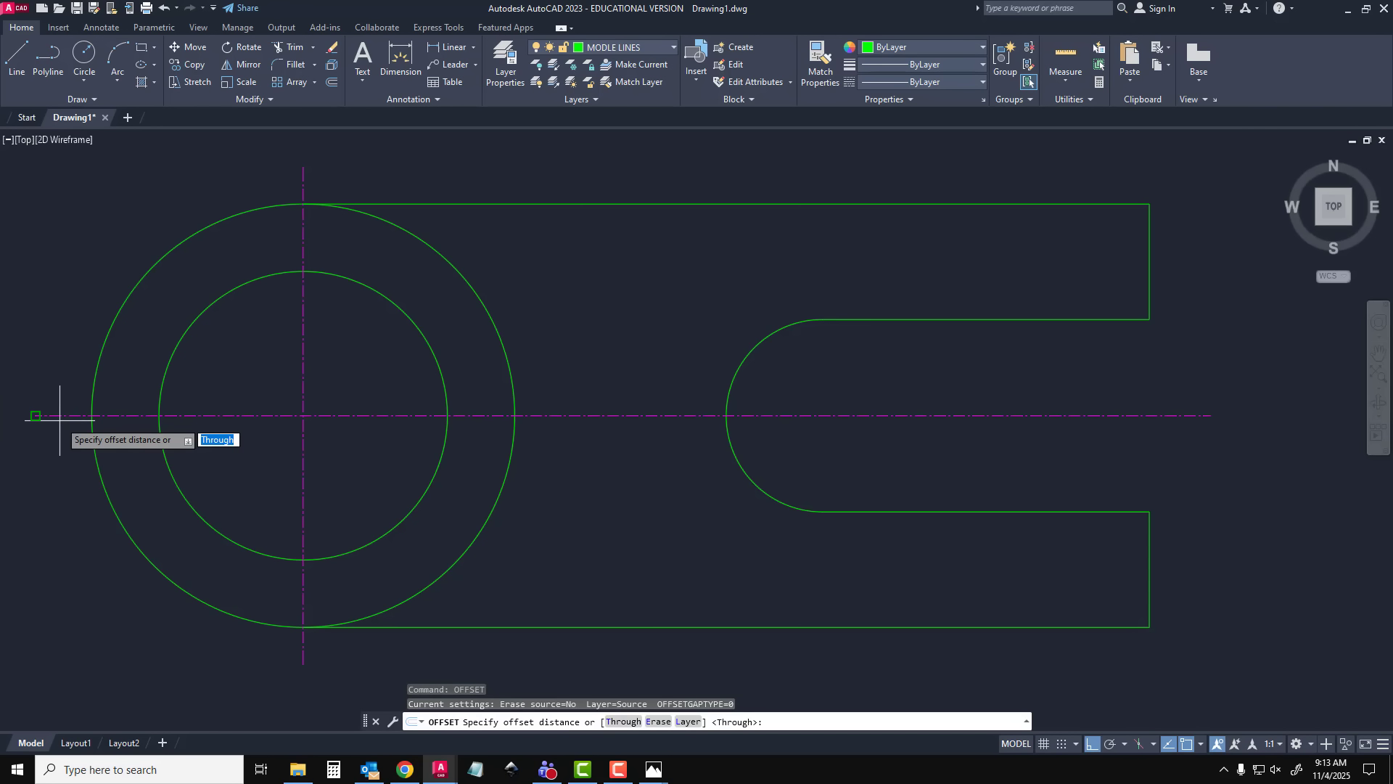
{"action": "key", "text": "Return"}
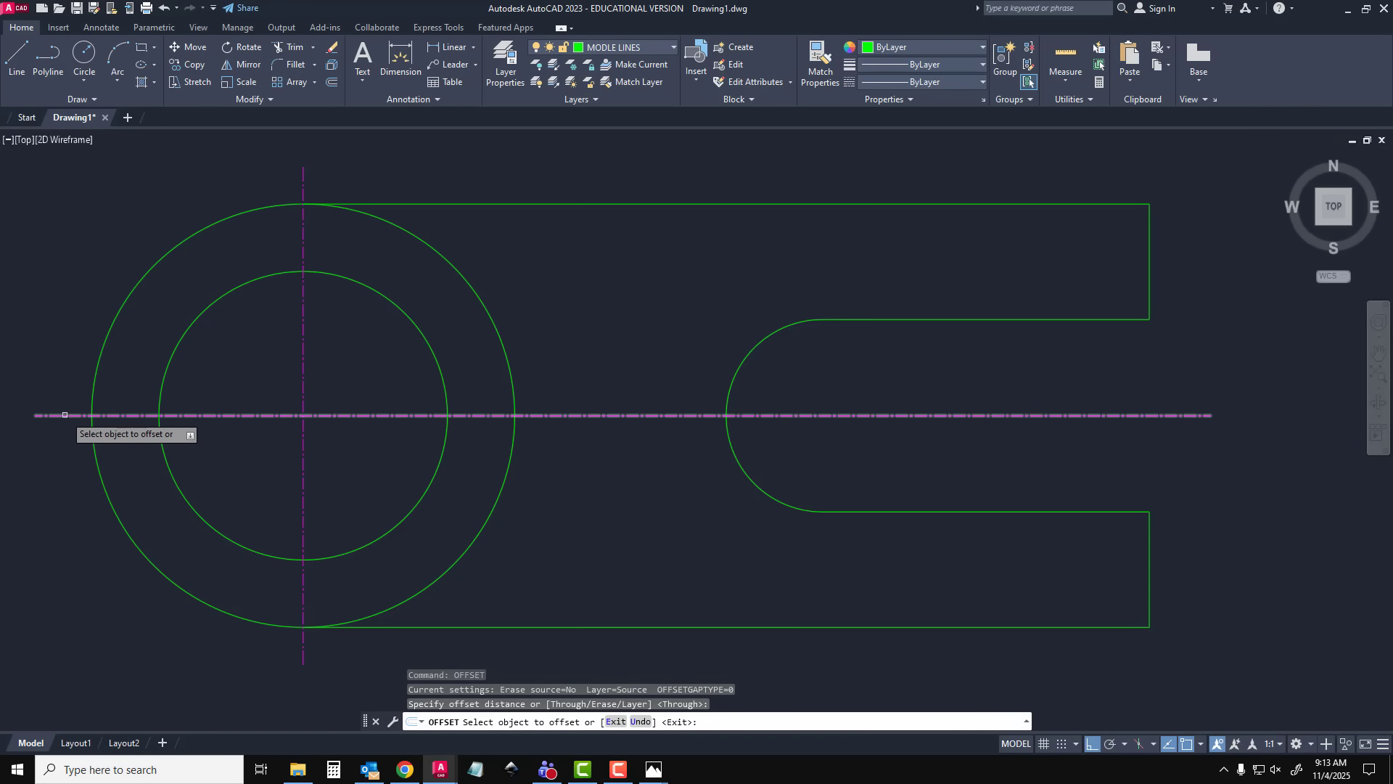
{"action": "left_click", "coordinate": [61, 416]}
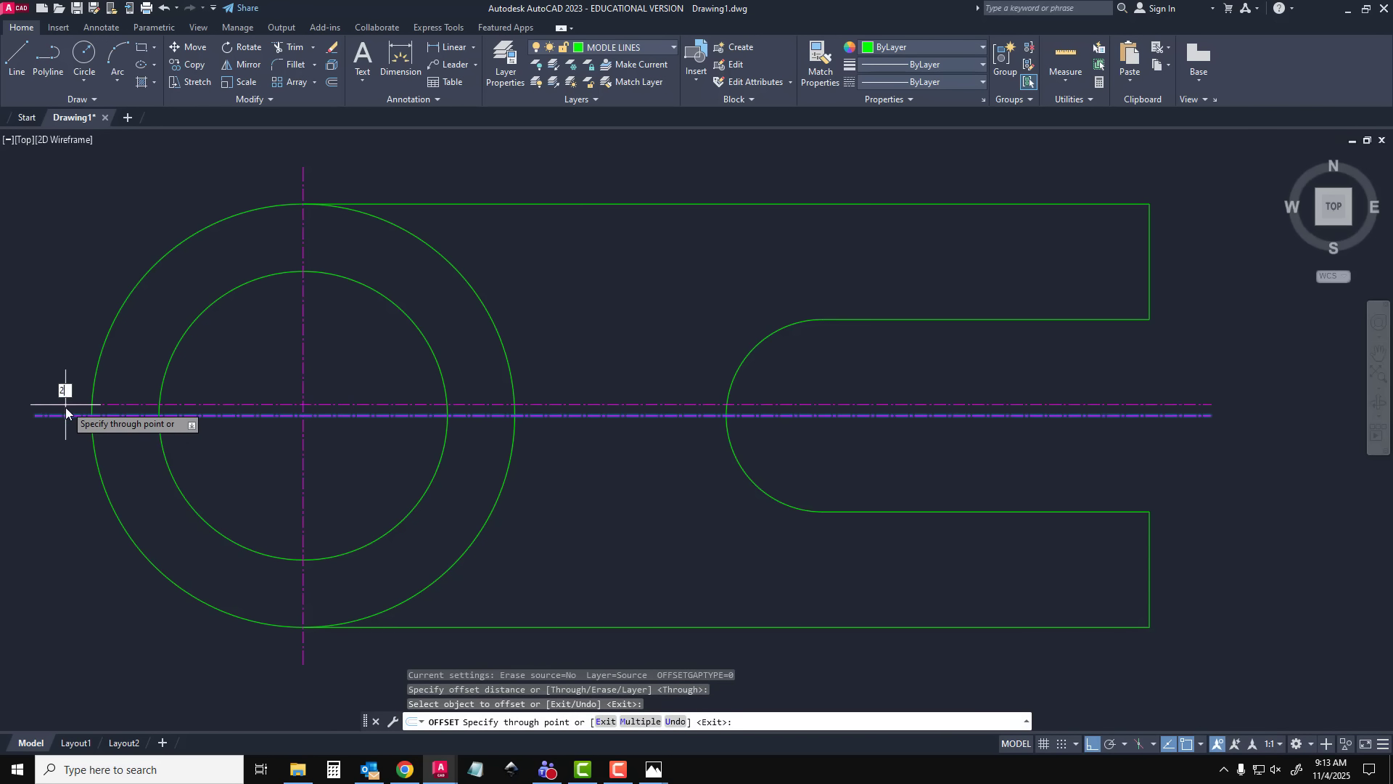
{"action": "key", "text": "Return"}
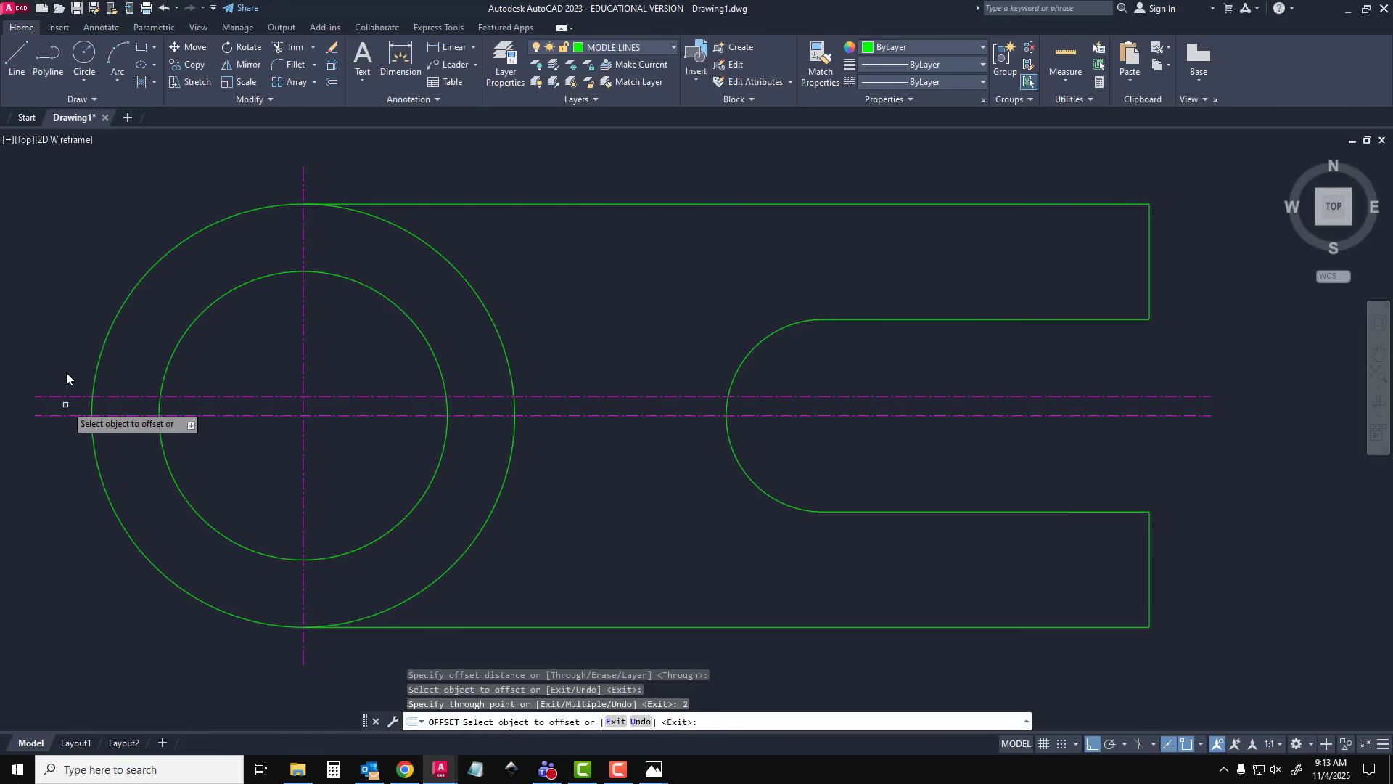
{"action": "left_click", "coordinate": [61, 415]}
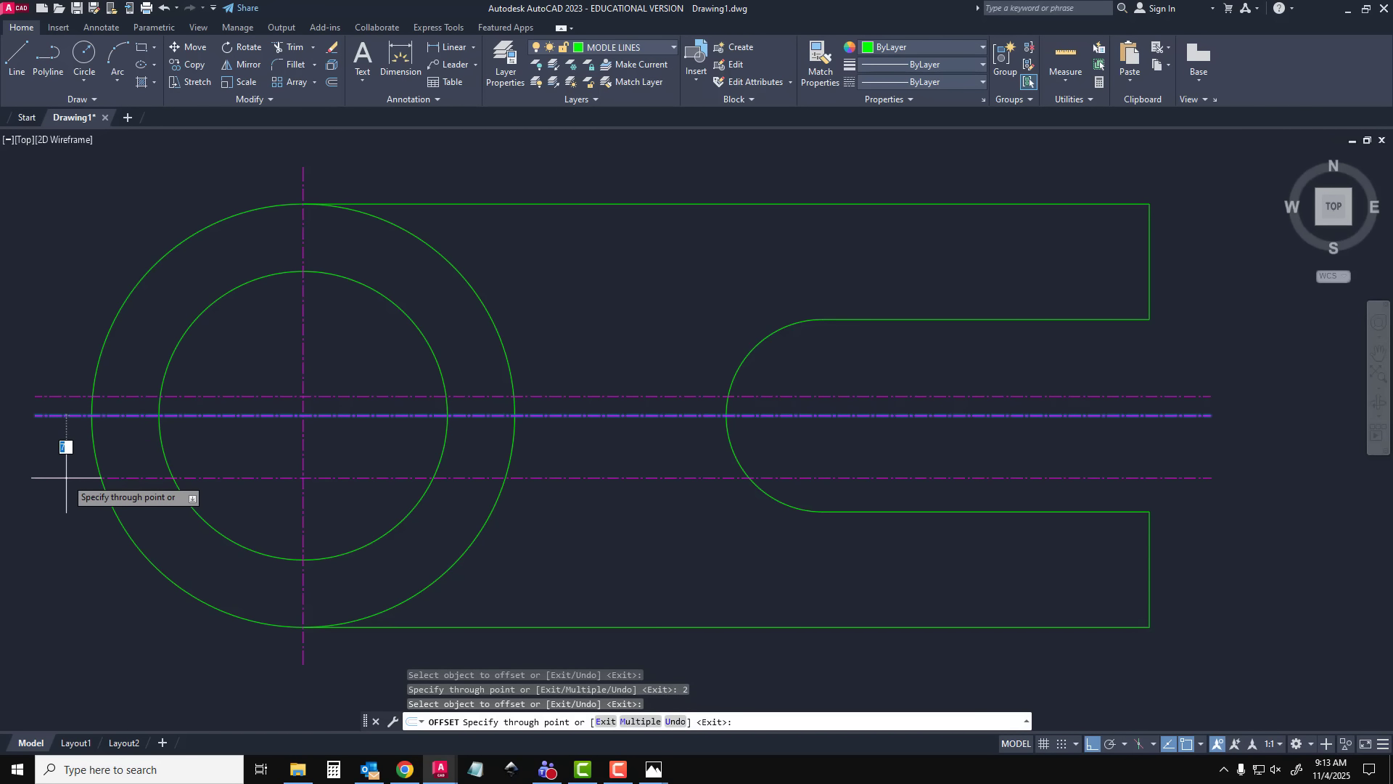
{"action": "type", "text": "2"}
{"action": "key", "text": "Return"}
{"action": "key", "text": "Escape"}
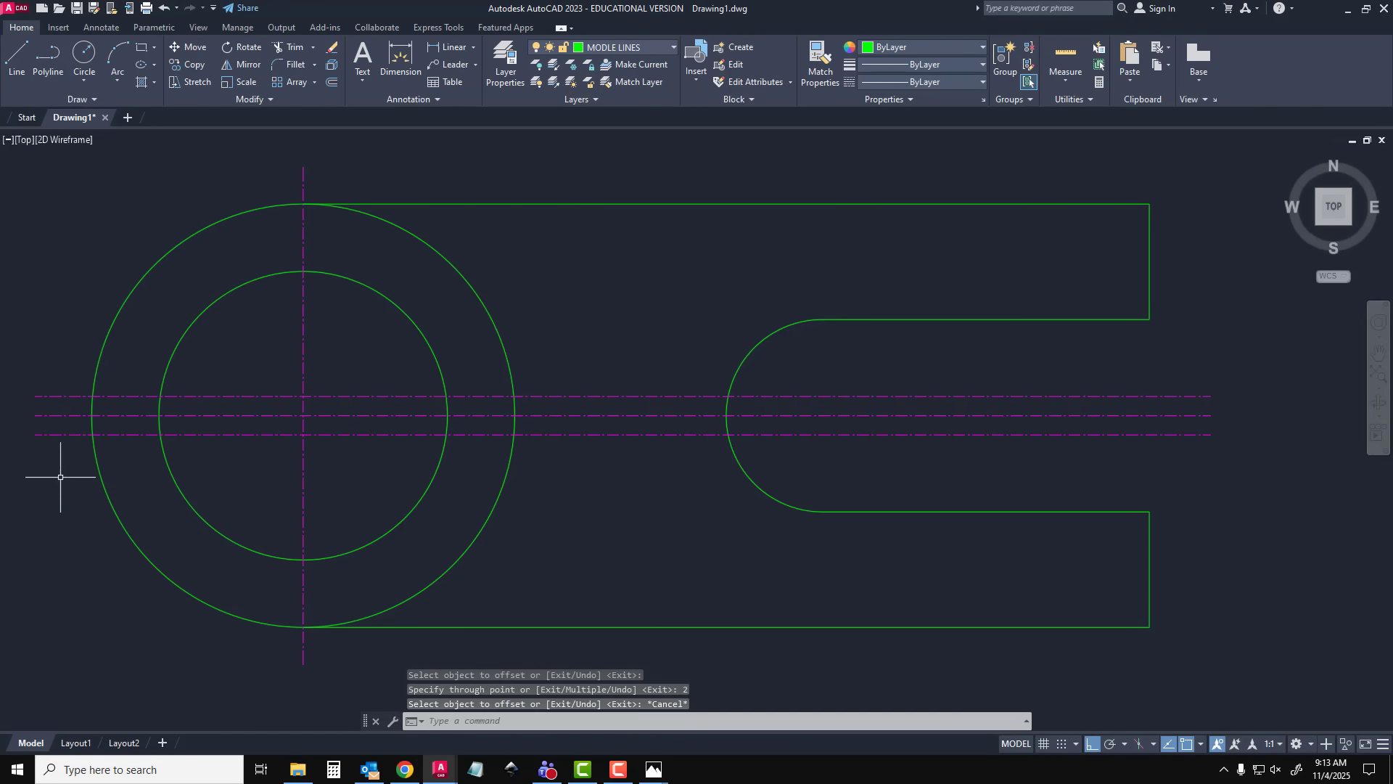
Move the two offset lines to the MODLE LINES layer and deselect them
{"action": "left_click", "coordinate": [61, 396]}
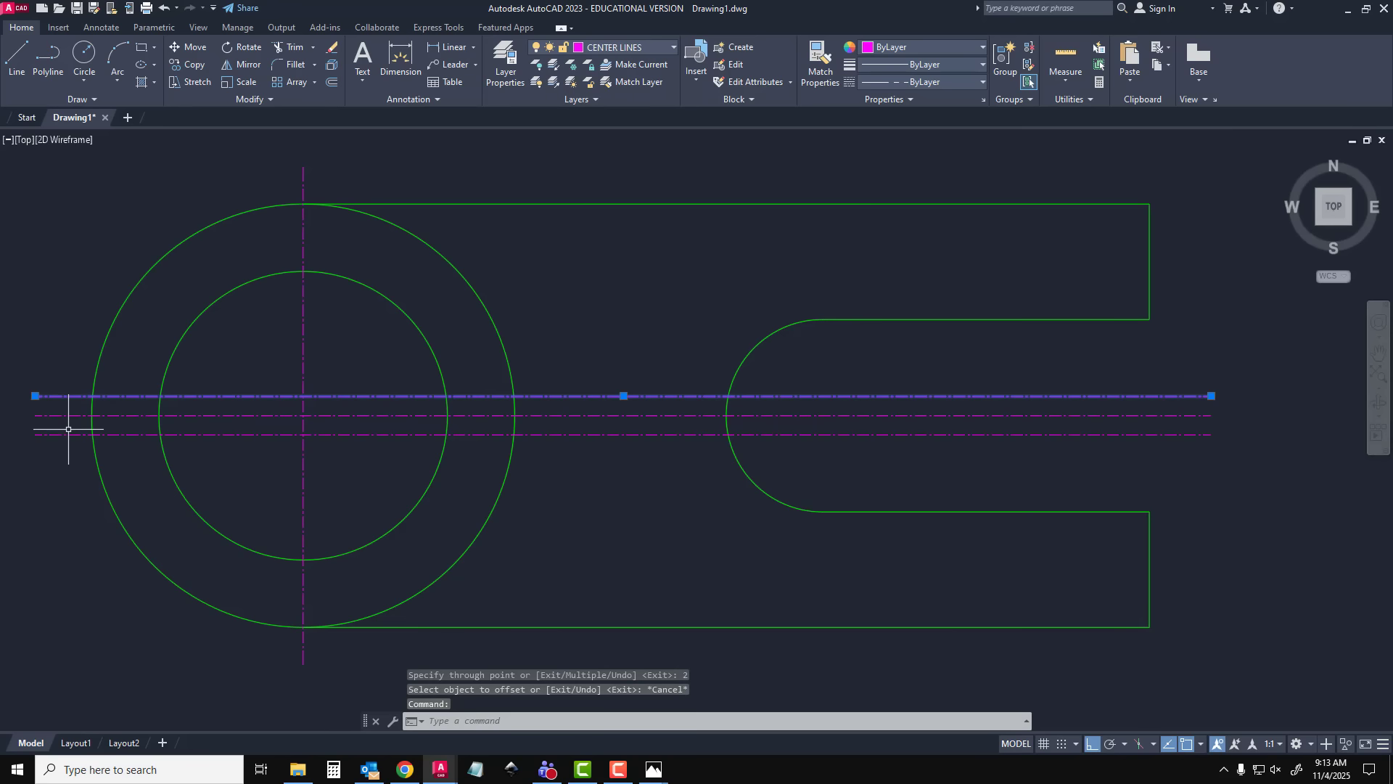
{"action": "left_click", "coordinate": [68, 434]}
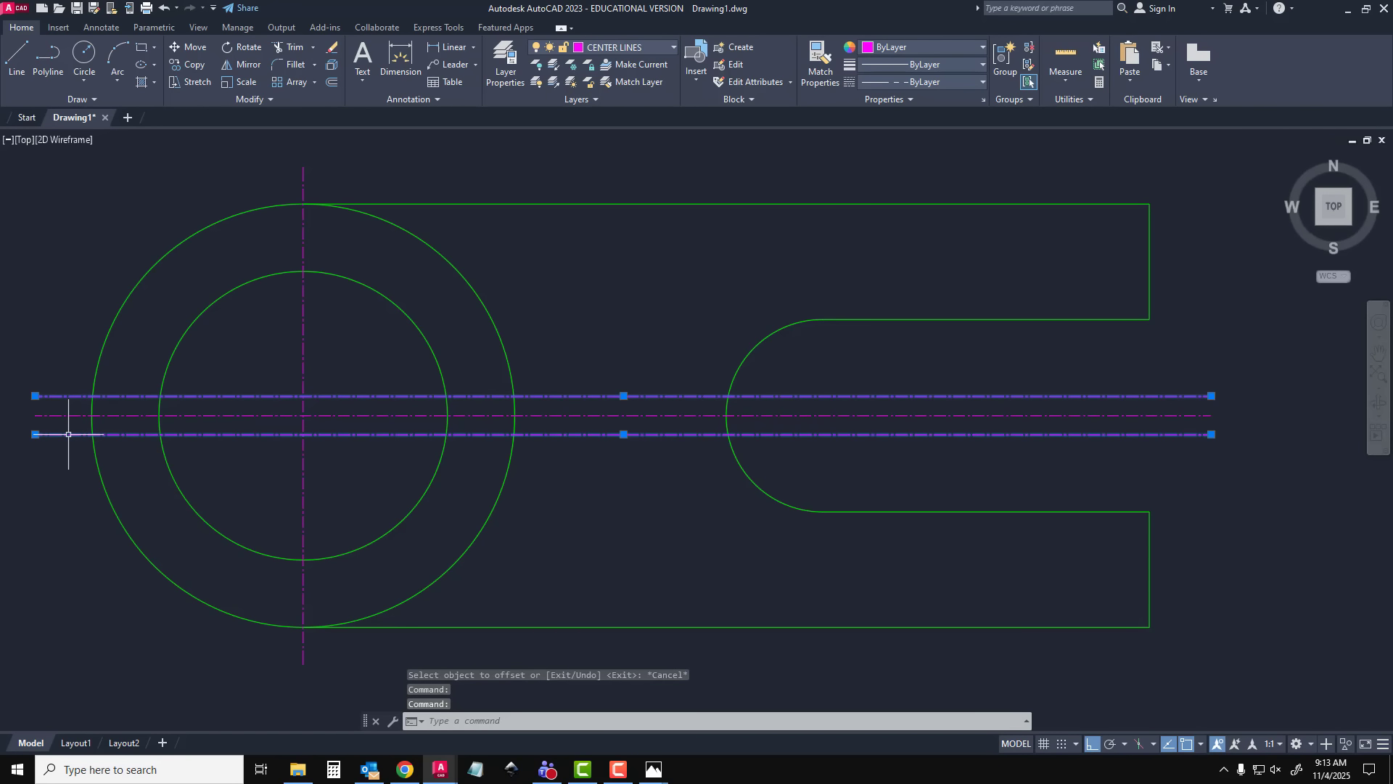
{"action": "left_click", "coordinate": [635, 47]}
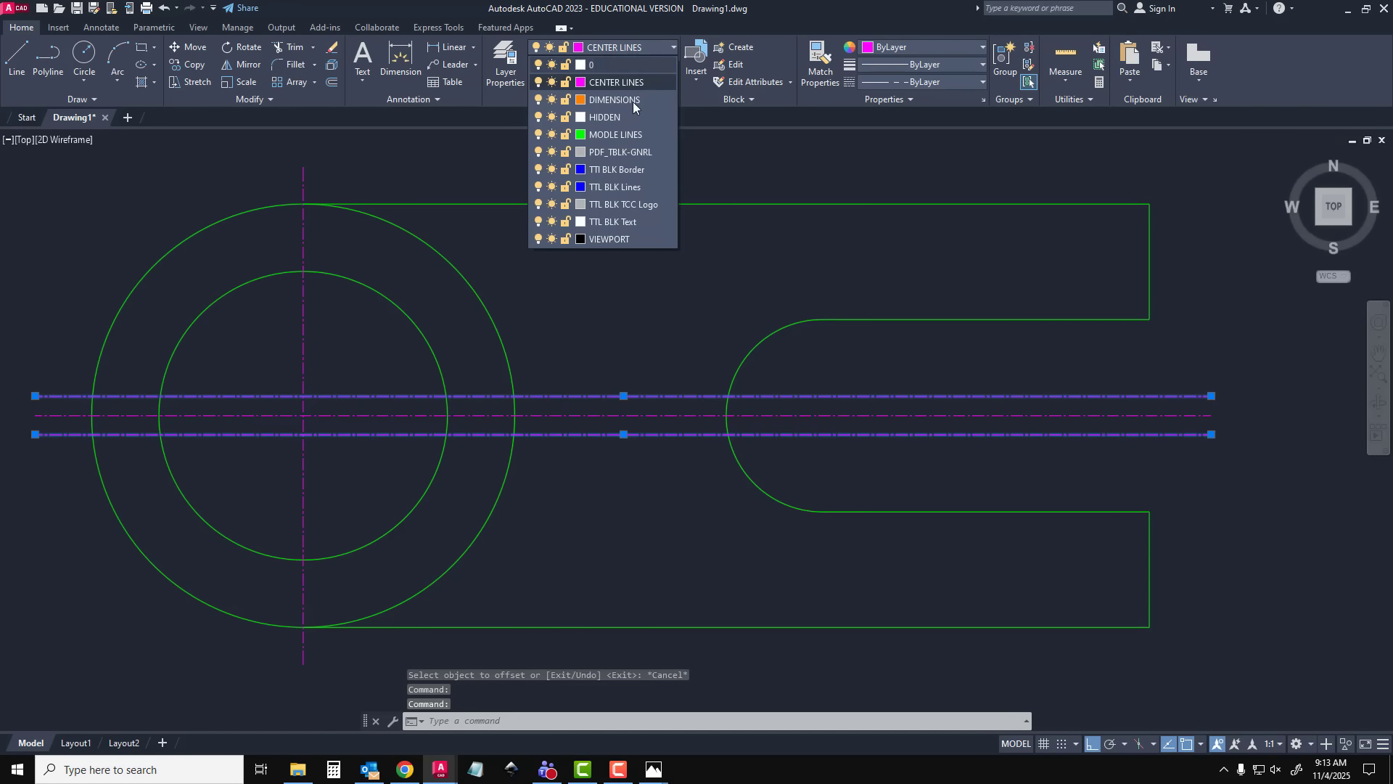
{"action": "left_click", "coordinate": [621, 138]}
{"action": "key", "text": "Escape"}
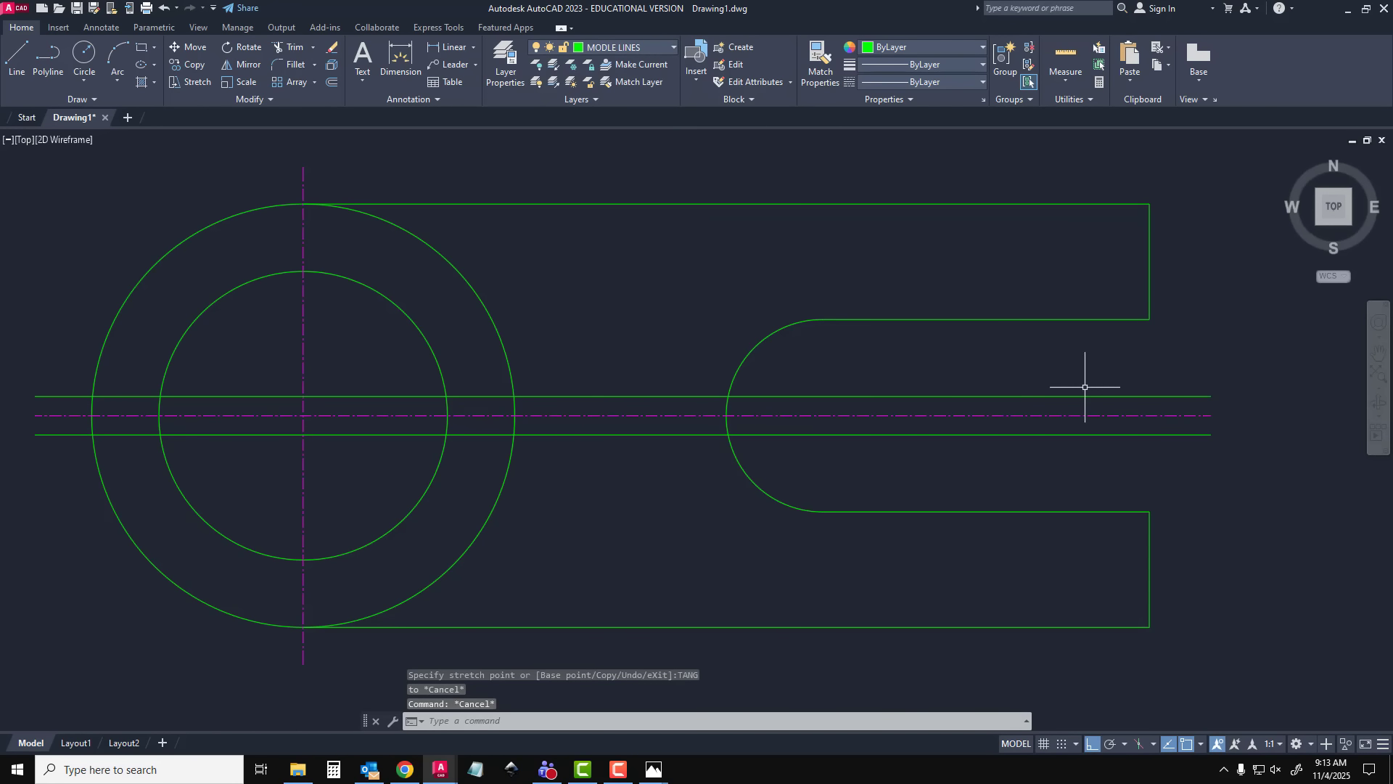
Shorten the upper offset line to span only between the outer and inner circles on their left side, and deselect it
{"action": "left_click", "coordinate": [1204, 397]}
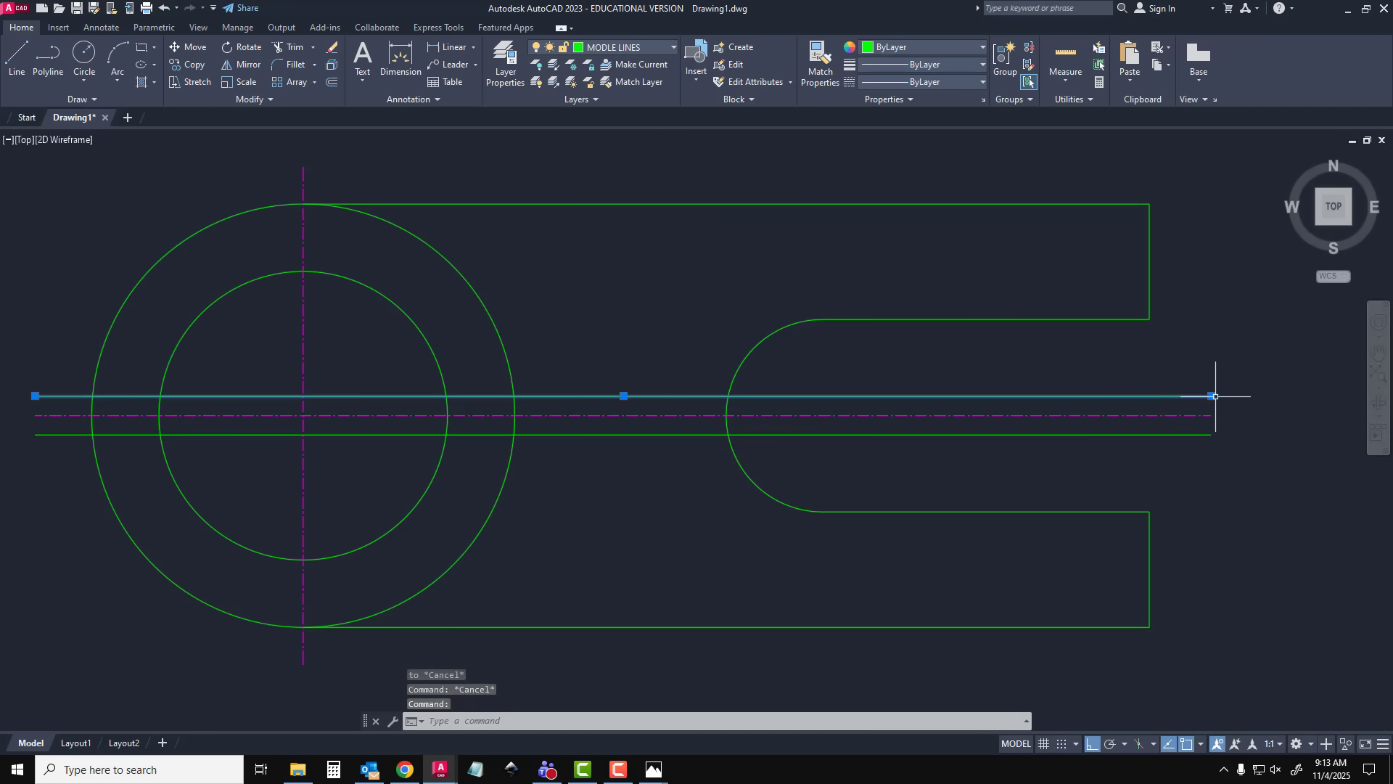
{"action": "left_click", "coordinate": [1211, 396]}
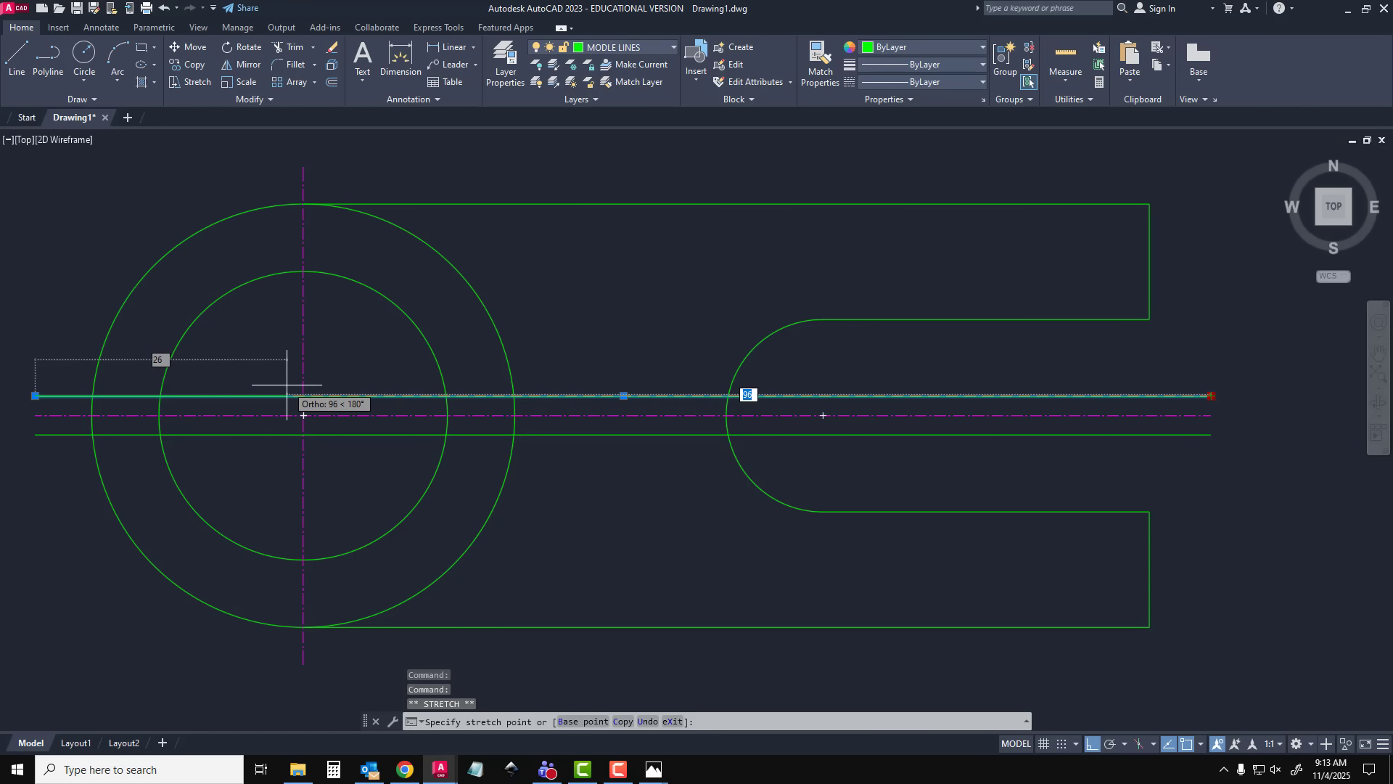
{"action": "left_click", "coordinate": [159, 395]}
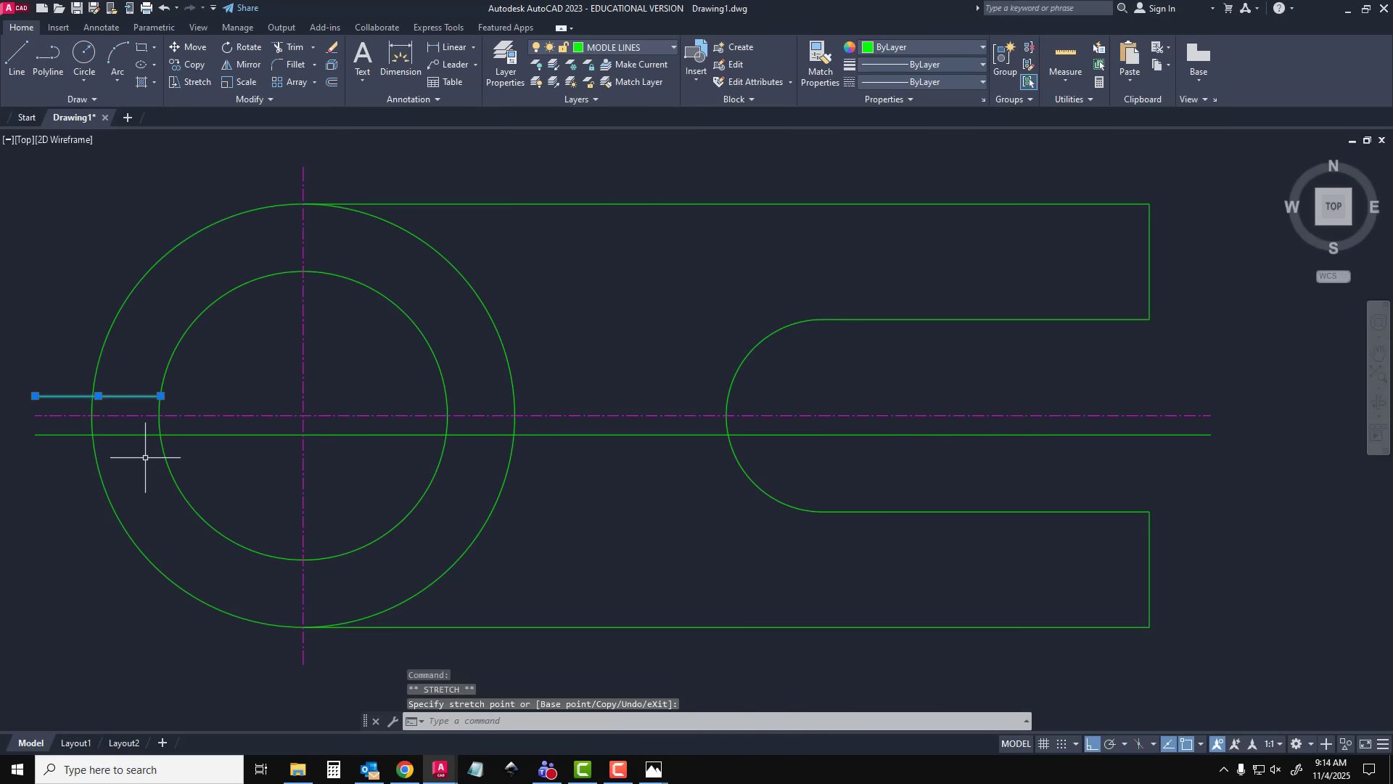
{"action": "left_click", "coordinate": [35, 396]}
{"action": "left_click", "coordinate": [93, 395]}
{"action": "key", "text": "Escape"}
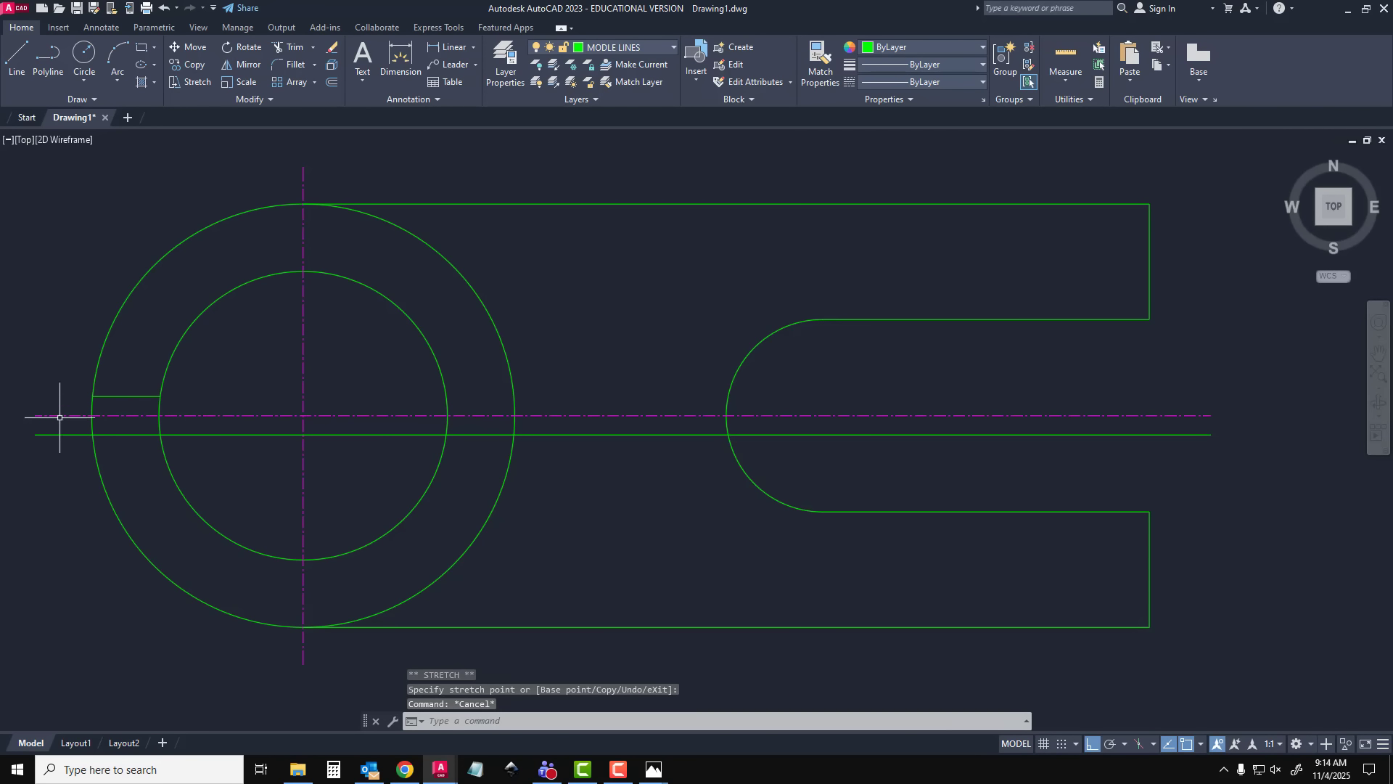
Shorten the lower offset line to run only from the outer circle's left side to the inner circle, and deselect it
{"action": "left_click", "coordinate": [41, 433]}
{"action": "left_click", "coordinate": [36, 434]}
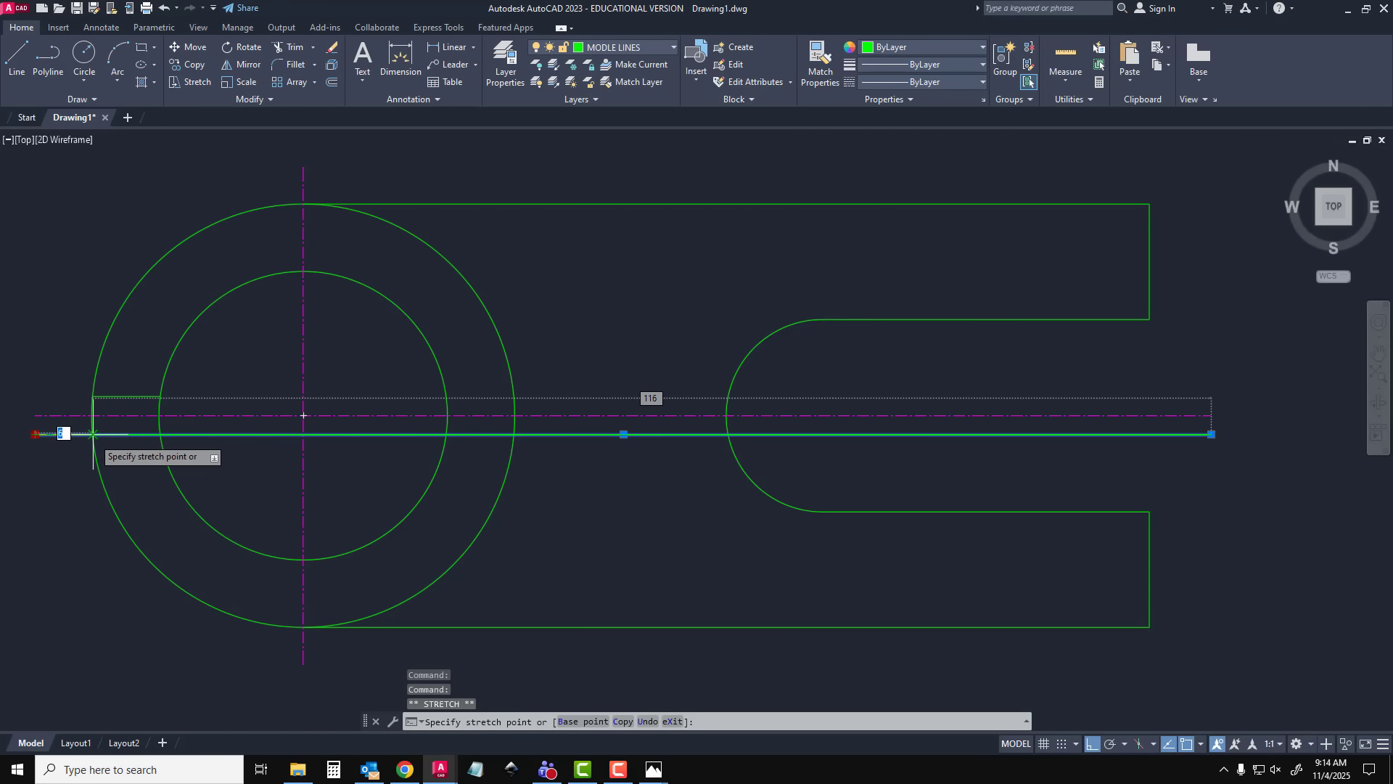
{"action": "left_click", "coordinate": [93, 434]}
{"action": "left_click", "coordinate": [1213, 434]}
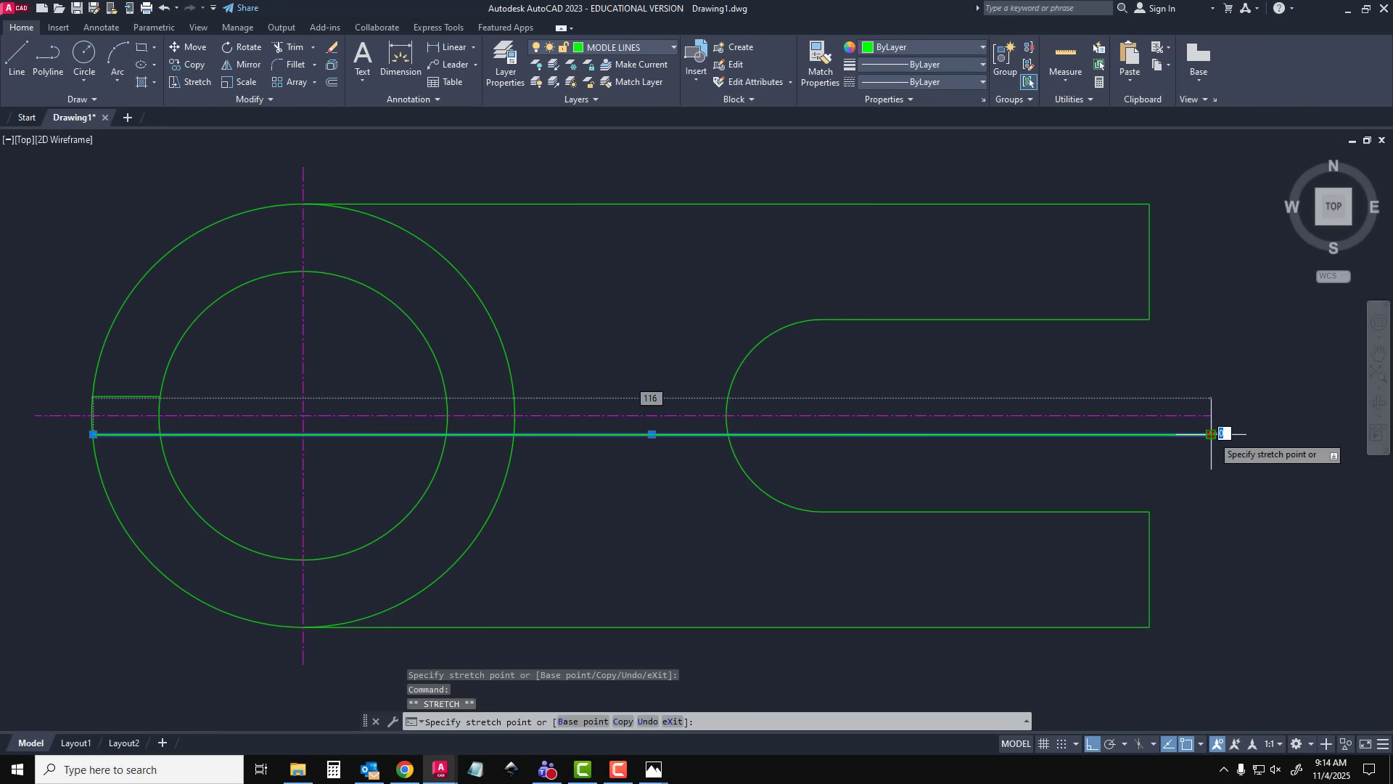
{"action": "left_click", "coordinate": [160, 434]}
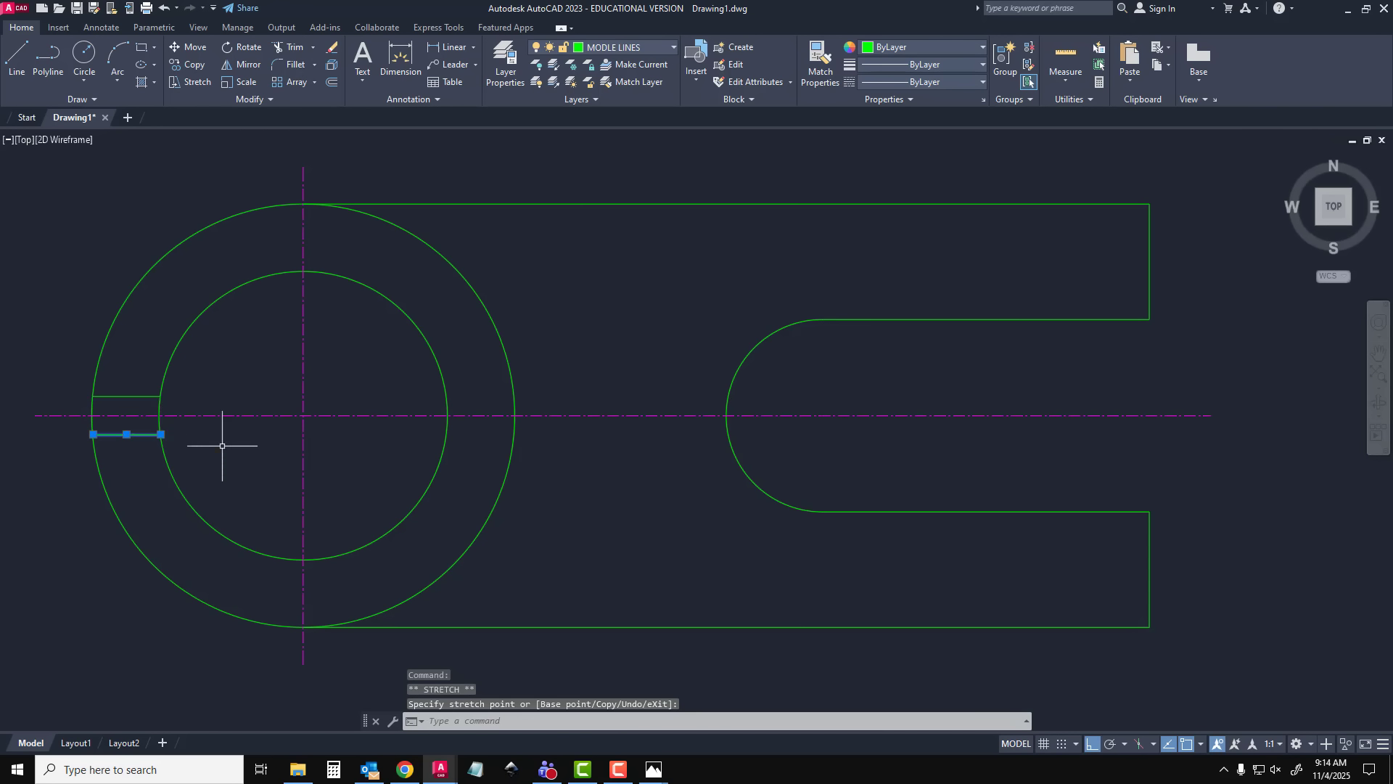
{"action": "key", "text": "Escape"}
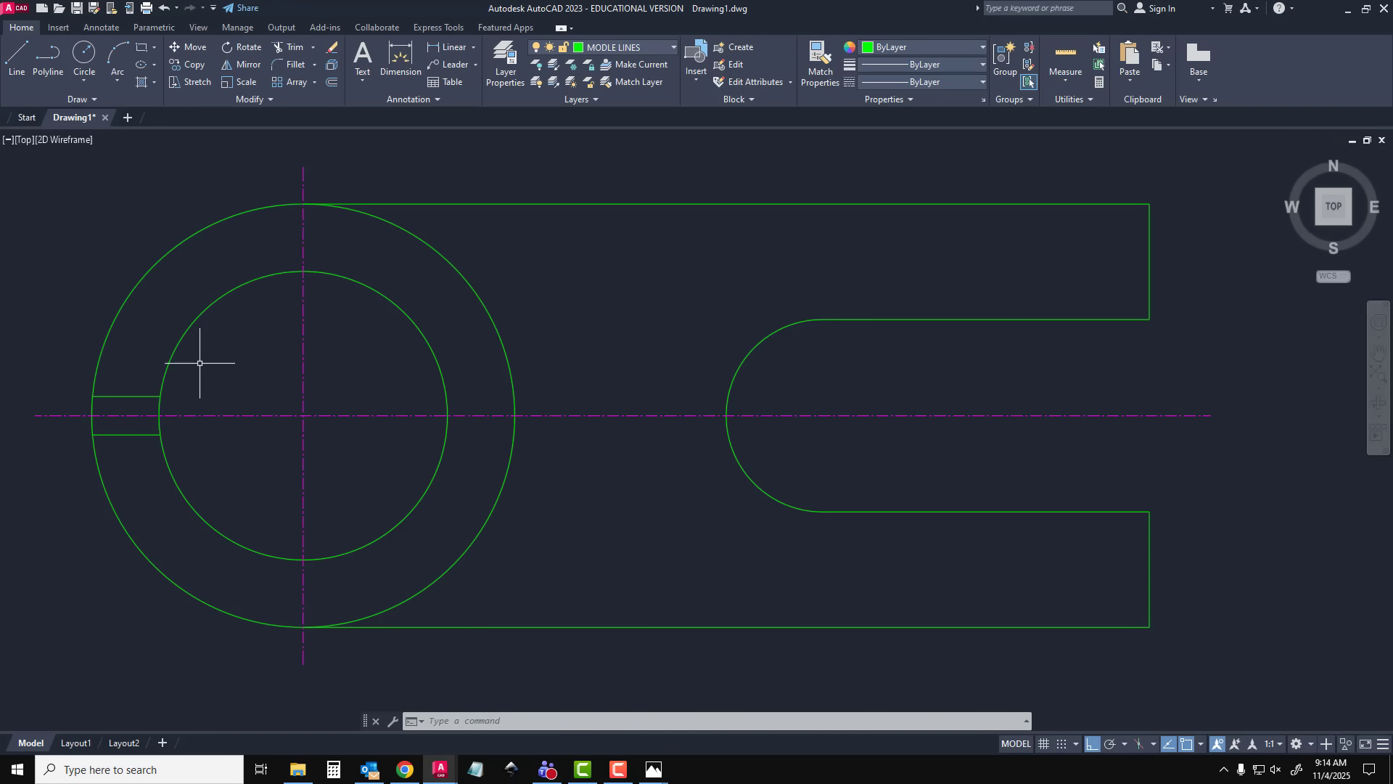
Trim both circles between the two short lines to open the clamp's gap, keeping the centre line, and end the trim
{"action": "left_click", "coordinate": [290, 47]}
{"action": "left_click", "coordinate": [140, 400]}
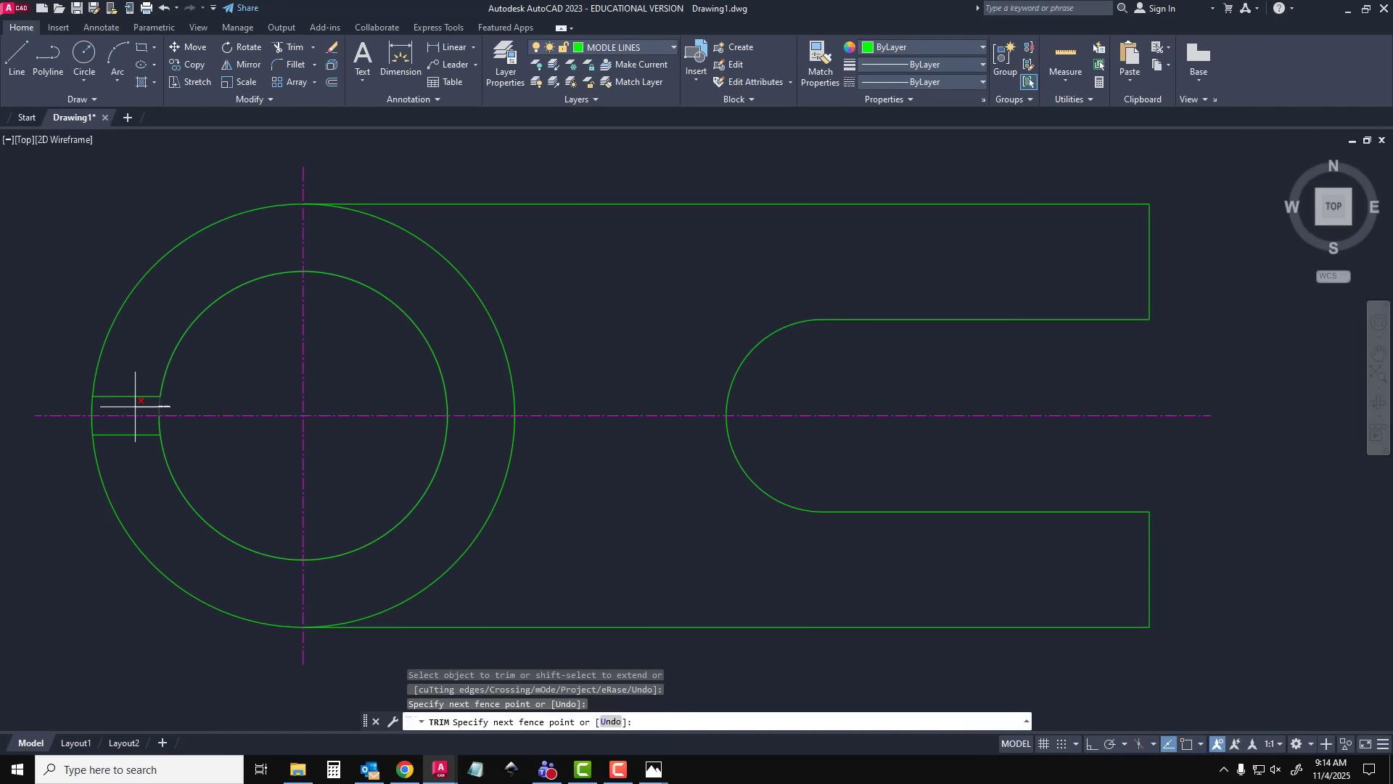
{"action": "left_click", "coordinate": [91, 408]}
{"action": "key", "text": "Return"}
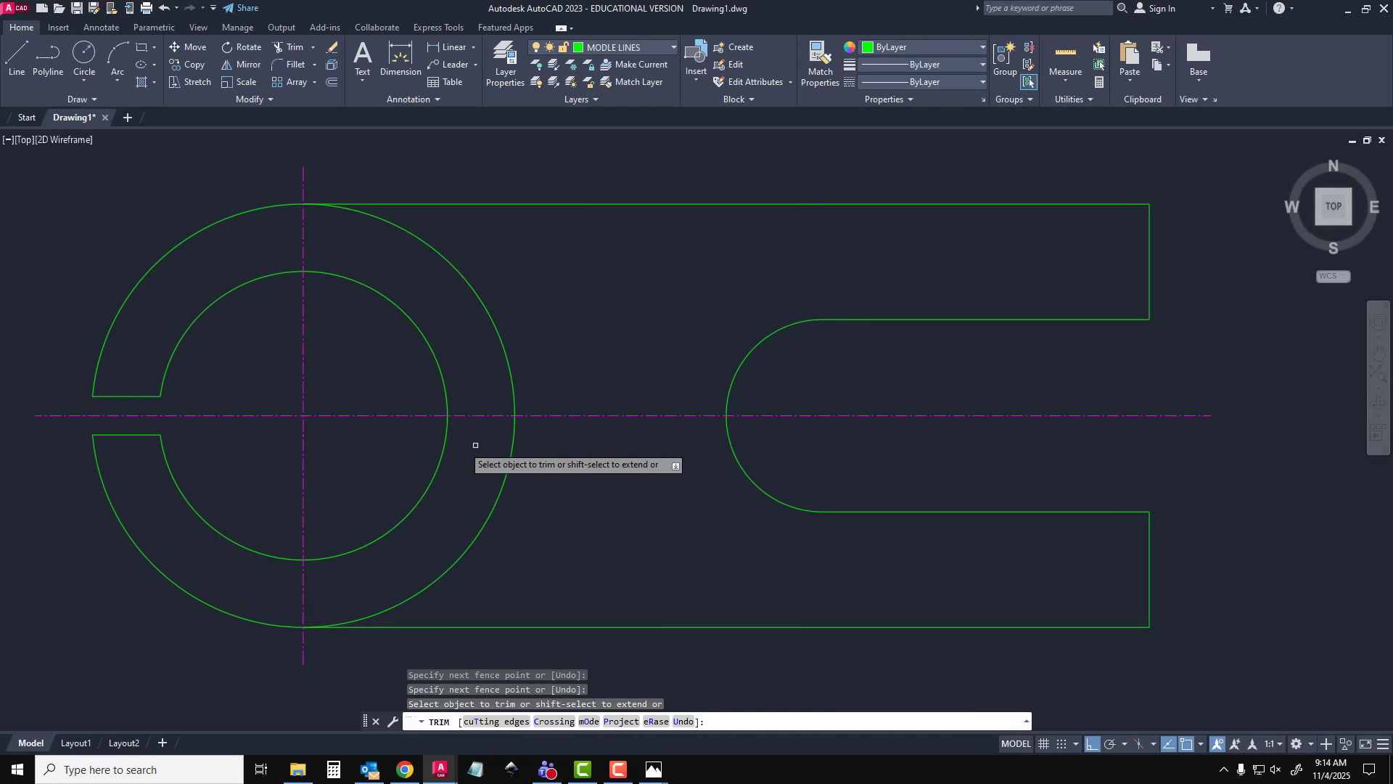
{"action": "key", "text": "ctrl+z"}
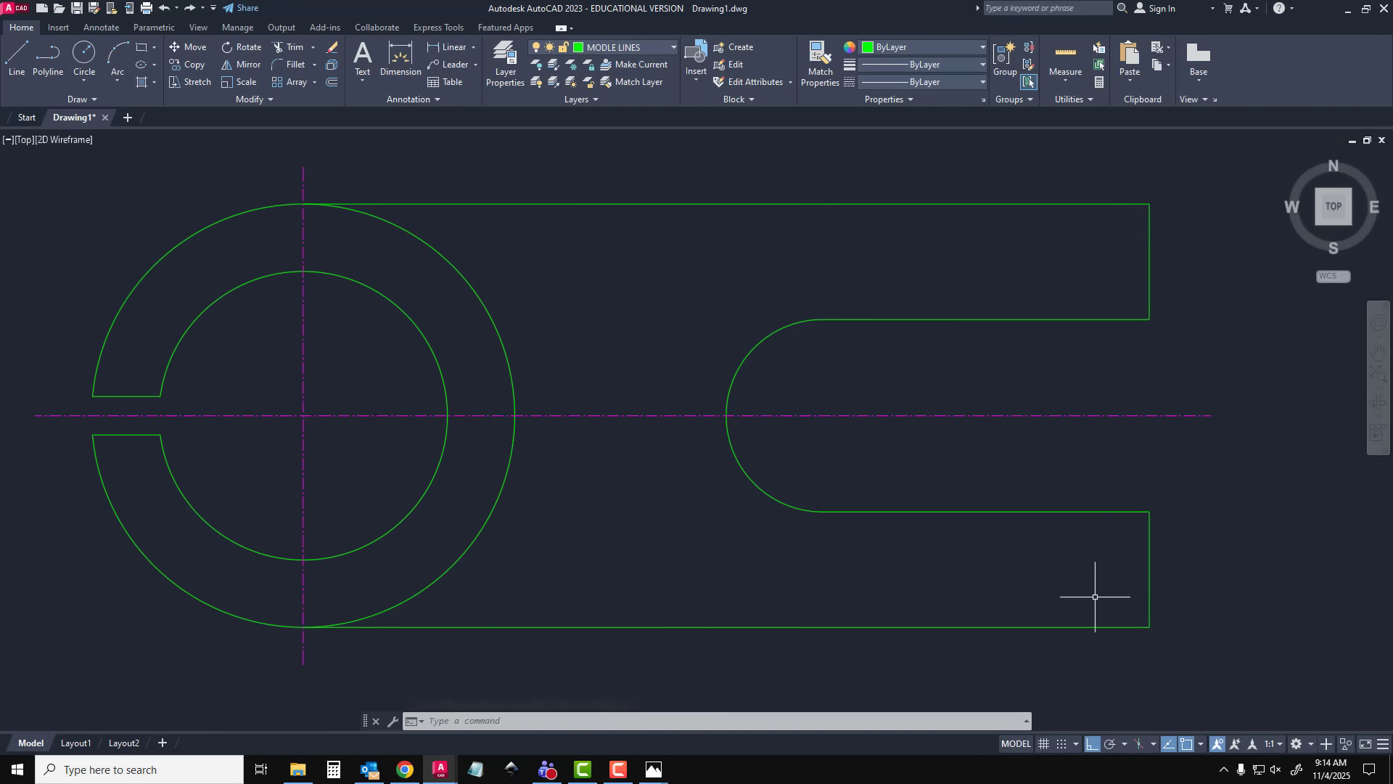
Make CENTER LINES the current layer and close the layer manager
{"action": "scroll", "coordinate": [941, 493], "scroll_direction": "down", "scroll_amount": 2}
{"action": "mouse_move", "coordinate": [941, 493]}
{"action": "middle_mouse_down"}
{"action": "mouse_move", "coordinate": [835, 457]}
{"action": "mouse_move", "coordinate": [728, 446]}
{"action": "middle_mouse_up"}
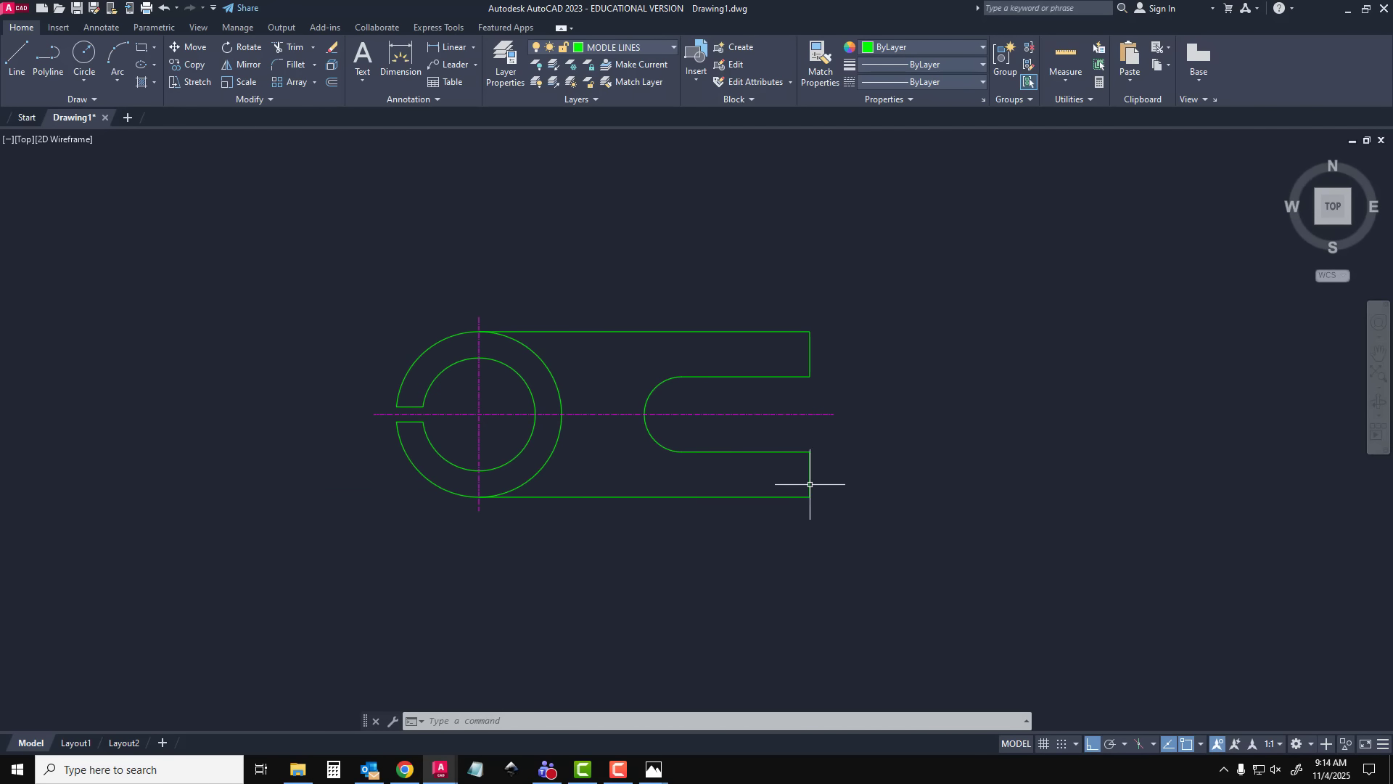
{"action": "scroll", "coordinate": [831, 503], "scroll_direction": "up", "scroll_amount": 1}
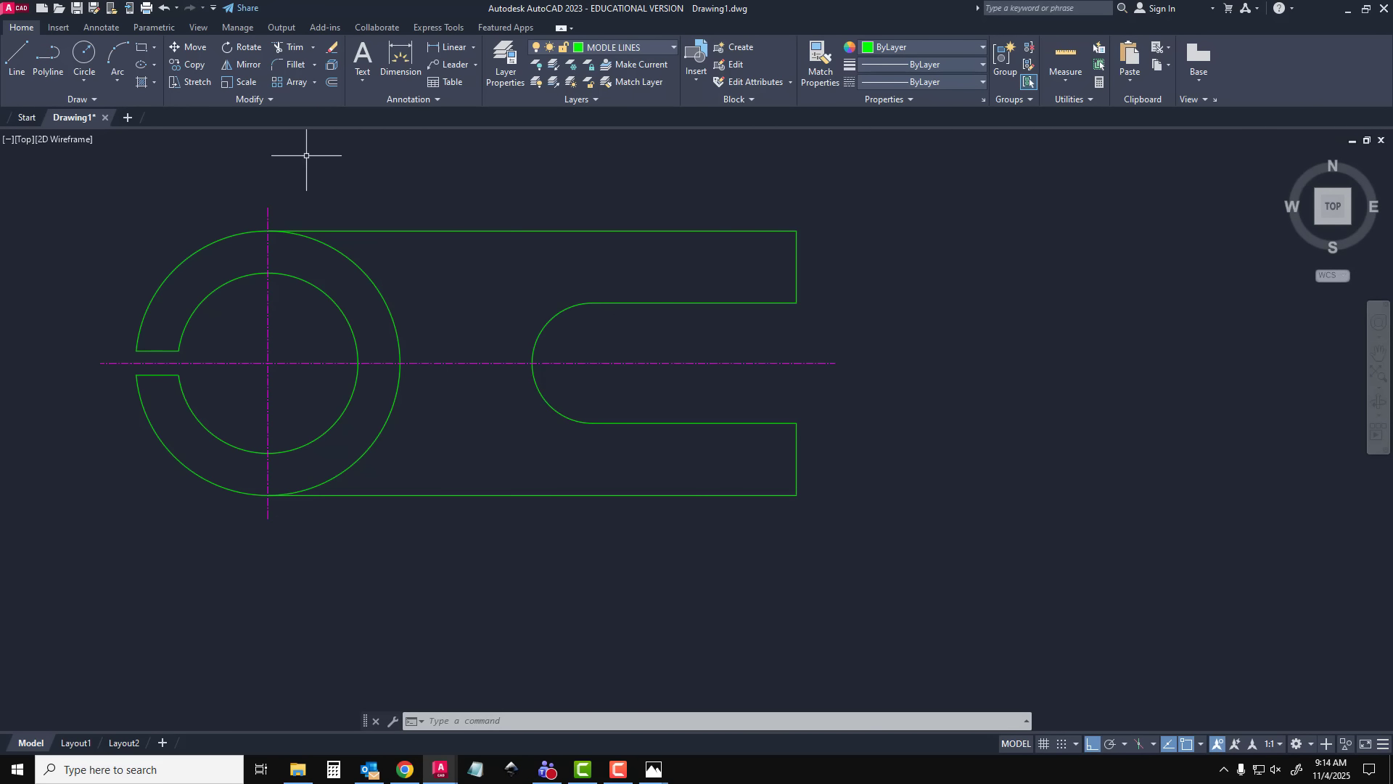
{"action": "left_click", "coordinate": [19, 56]}
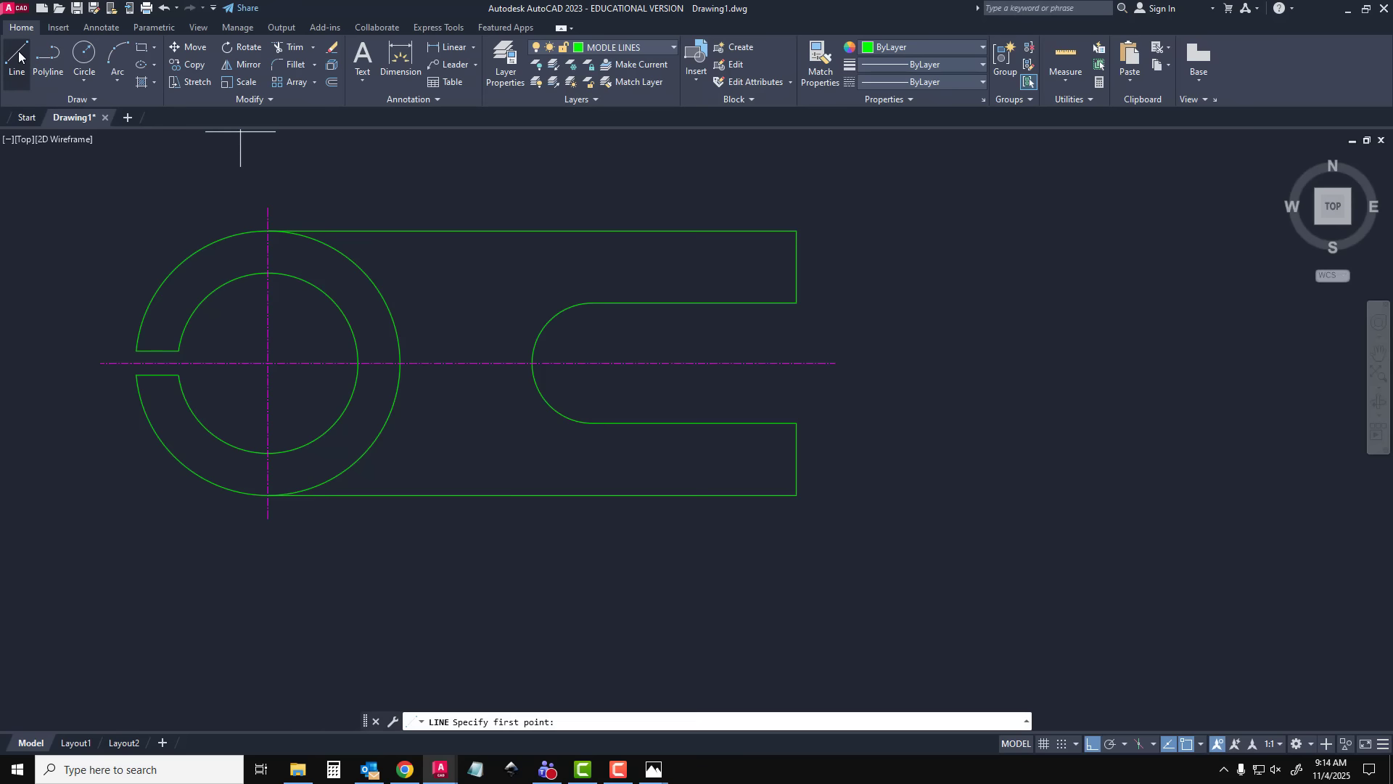
{"action": "left_click", "coordinate": [510, 62]}
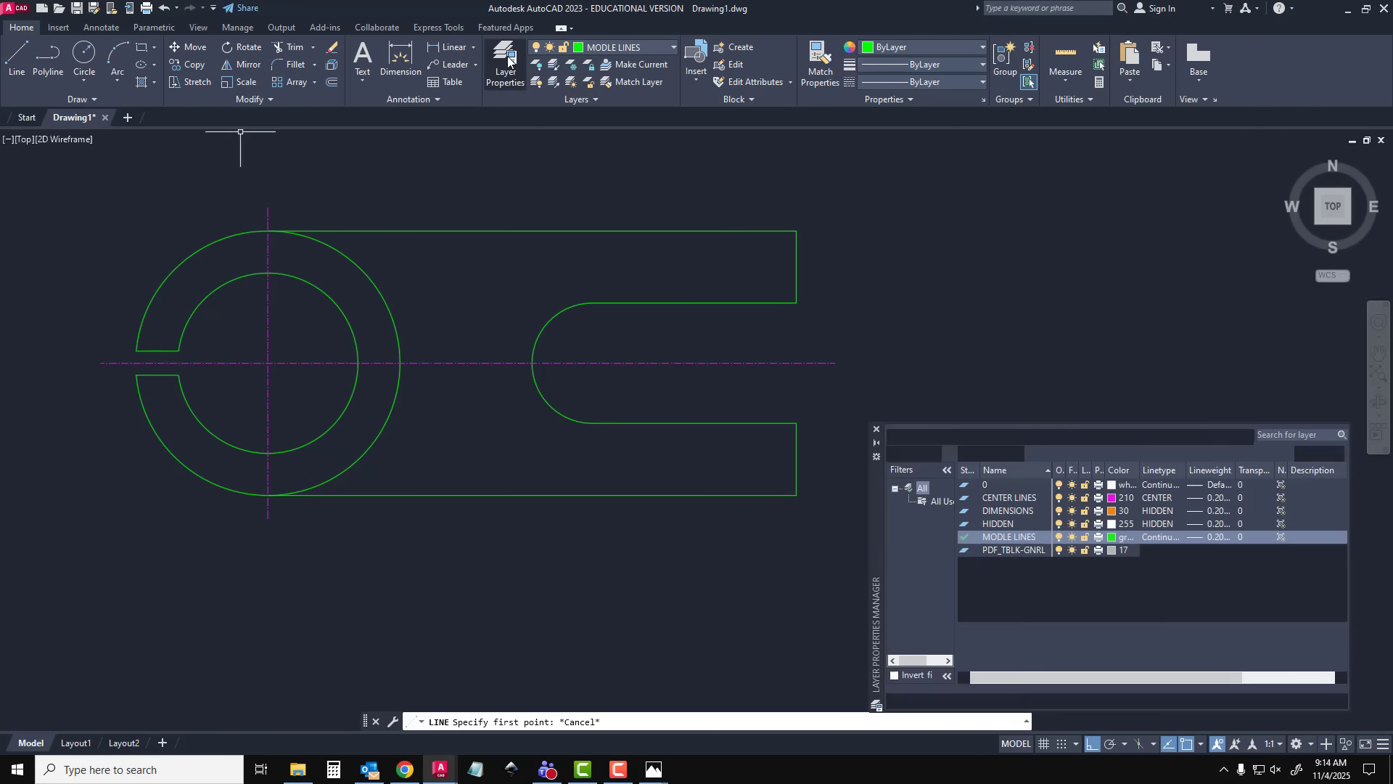
{"action": "double_click", "coordinate": [1022, 496]}
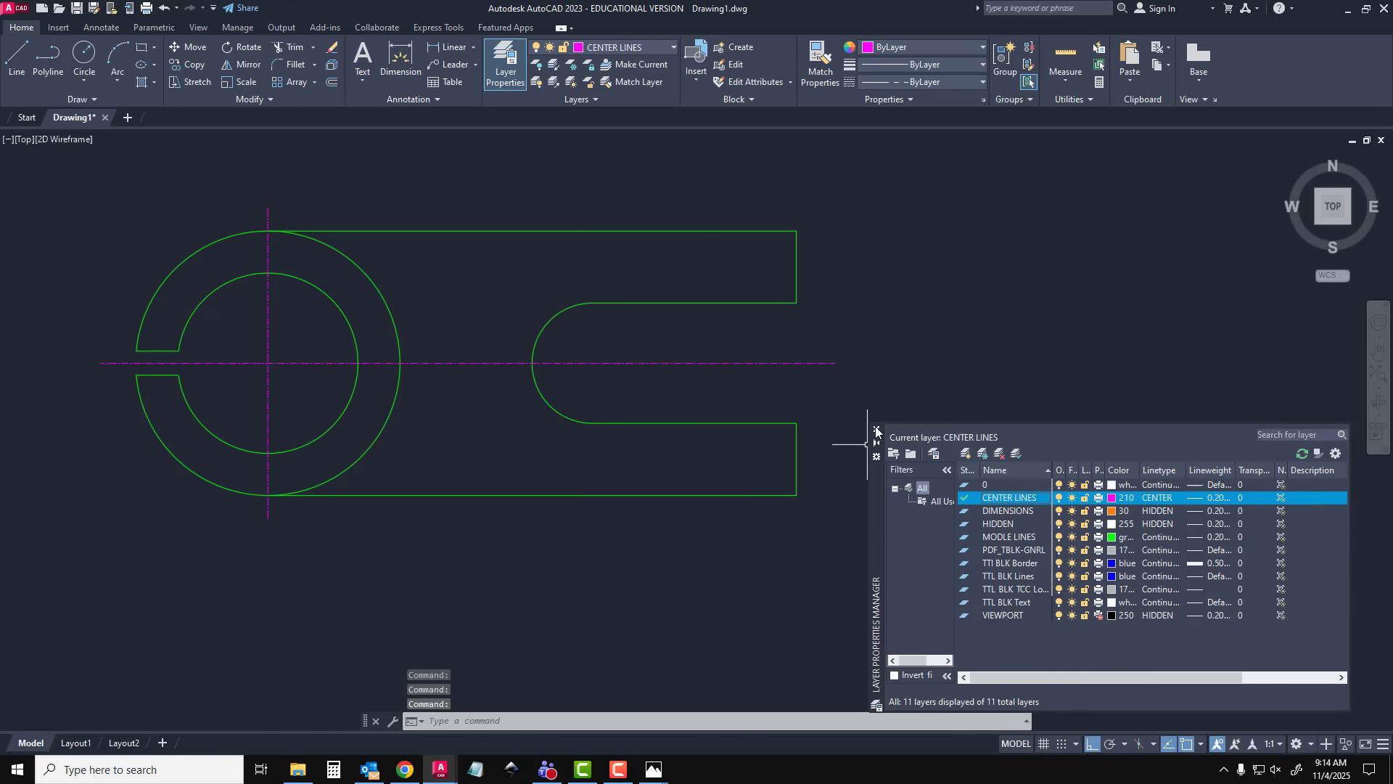
{"action": "left_click", "coordinate": [877, 428]}
With ortho off, draw a 30 mm line at 315° from the body's lower right corner and end the line command
{"action": "left_click", "coordinate": [26, 57]}
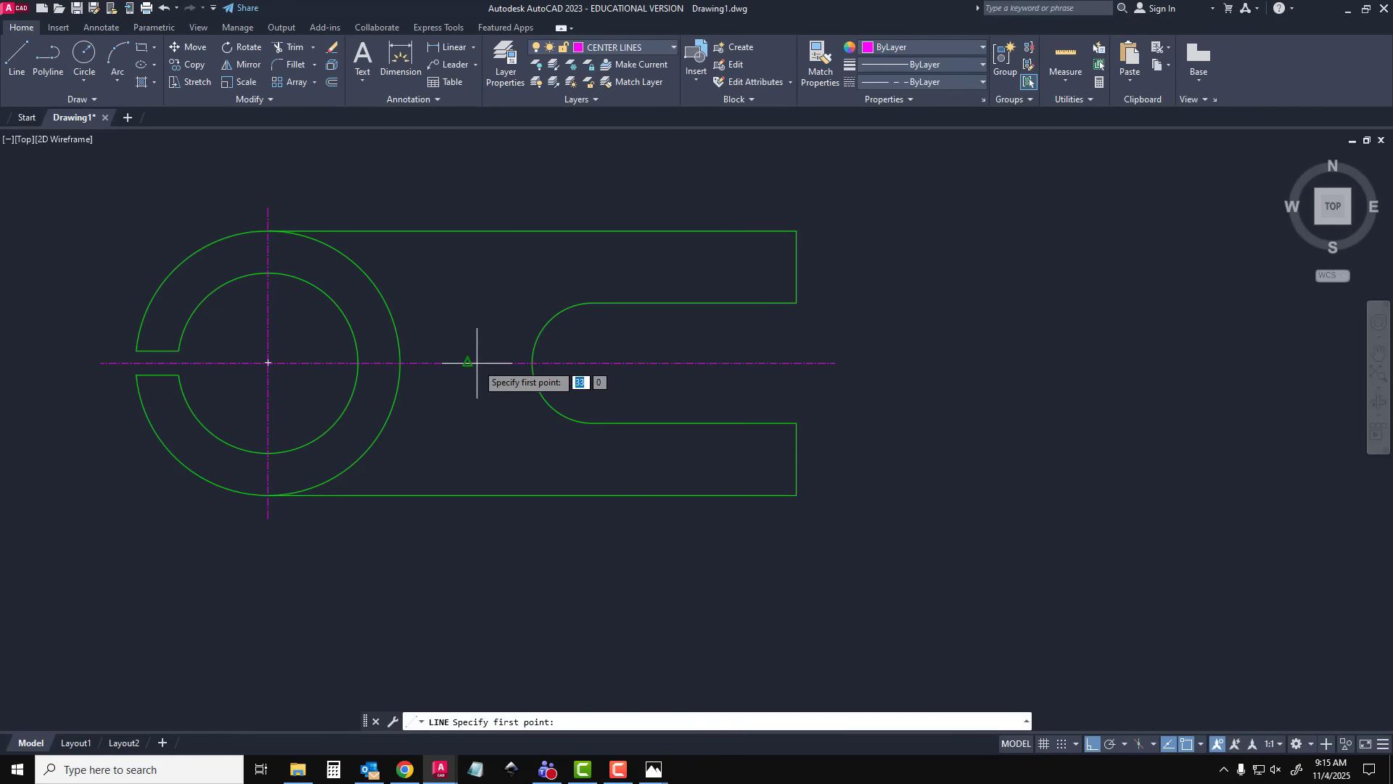
{"action": "left_click", "coordinate": [796, 495]}
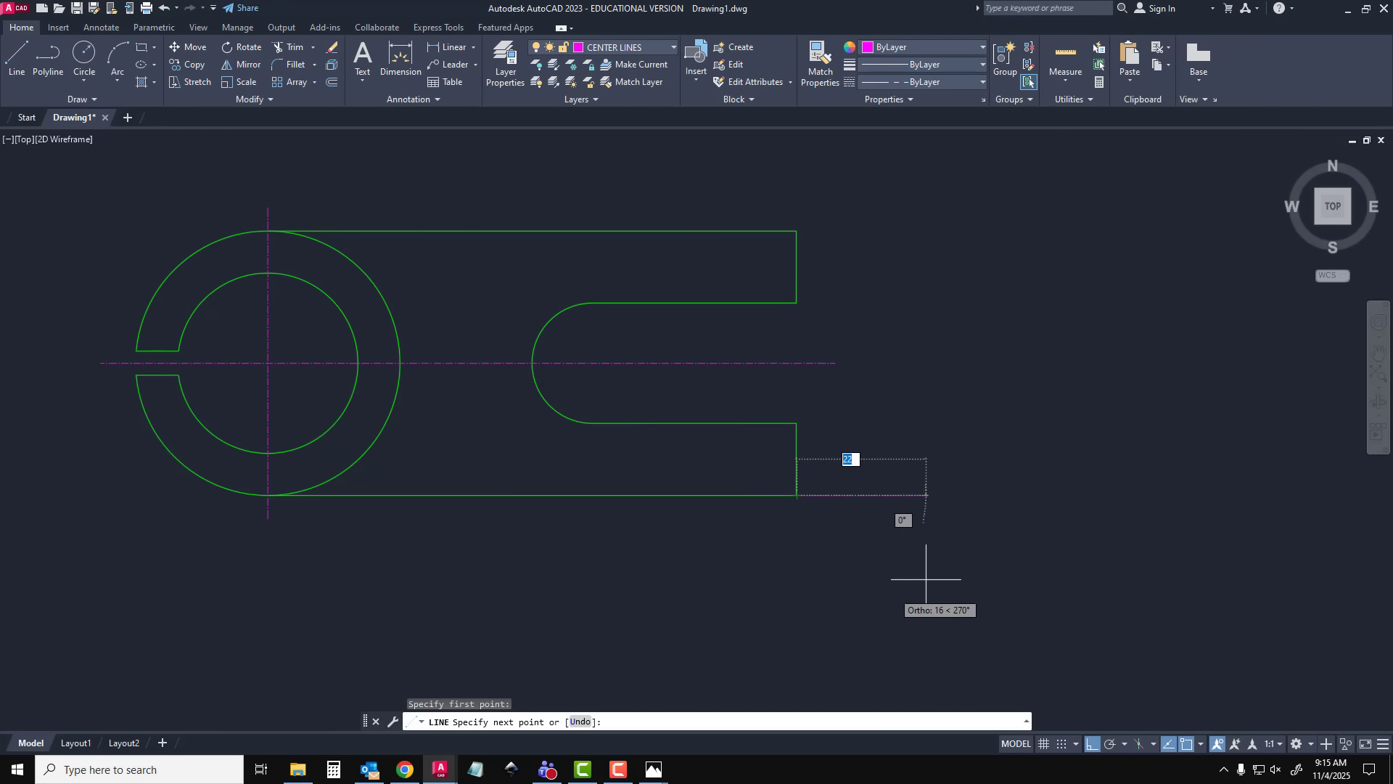
{"action": "key", "text": "F8"}
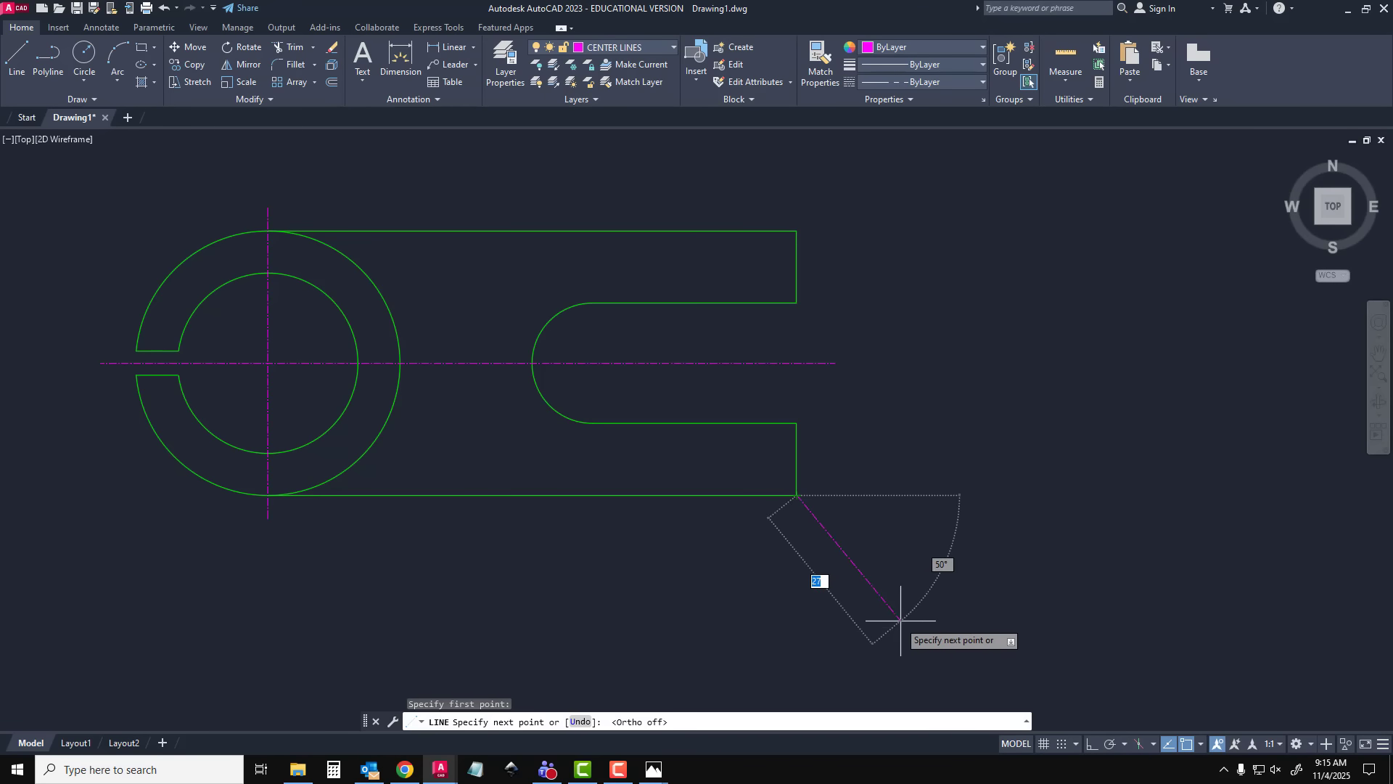
{"action": "middle_click_drag", "start_coordinate": [931, 621], "coordinate": [914, 497]}
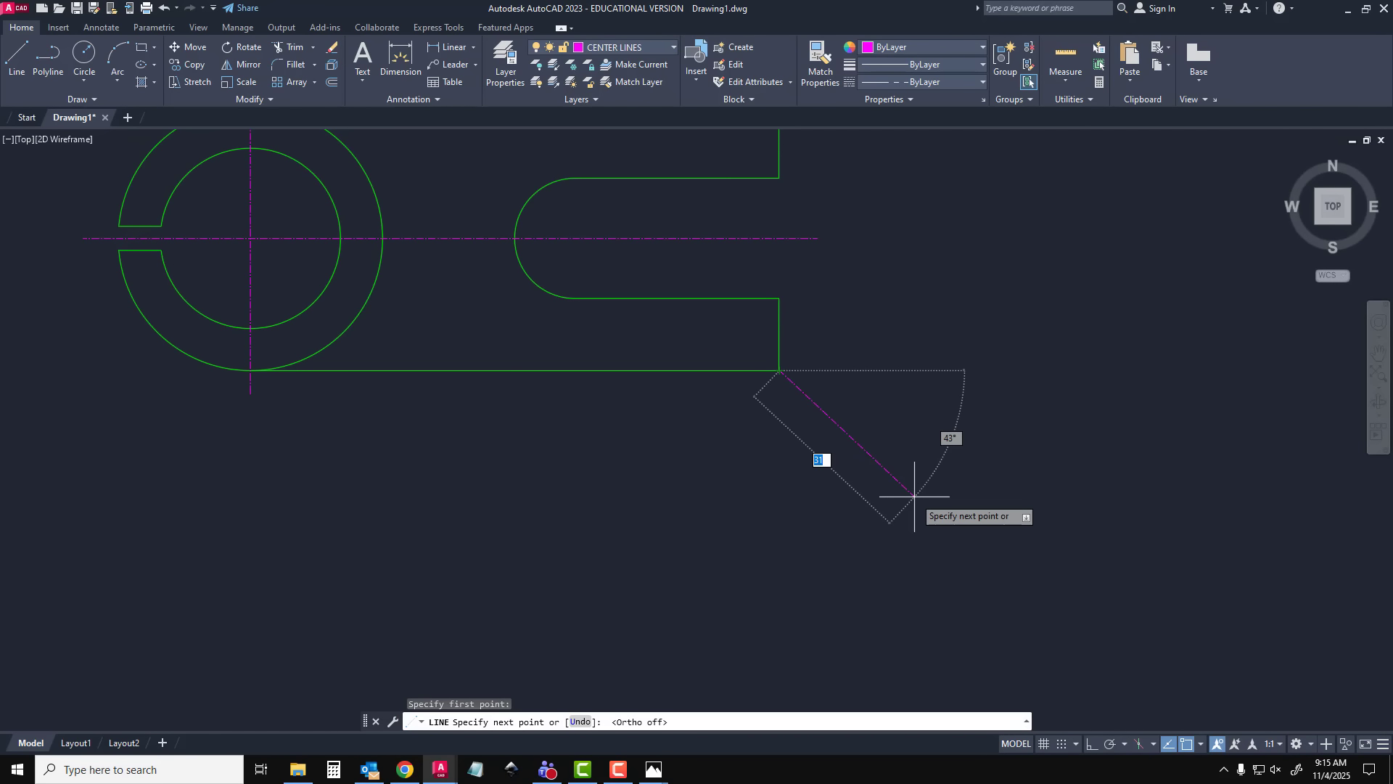
{"action": "type", "text": "30"}
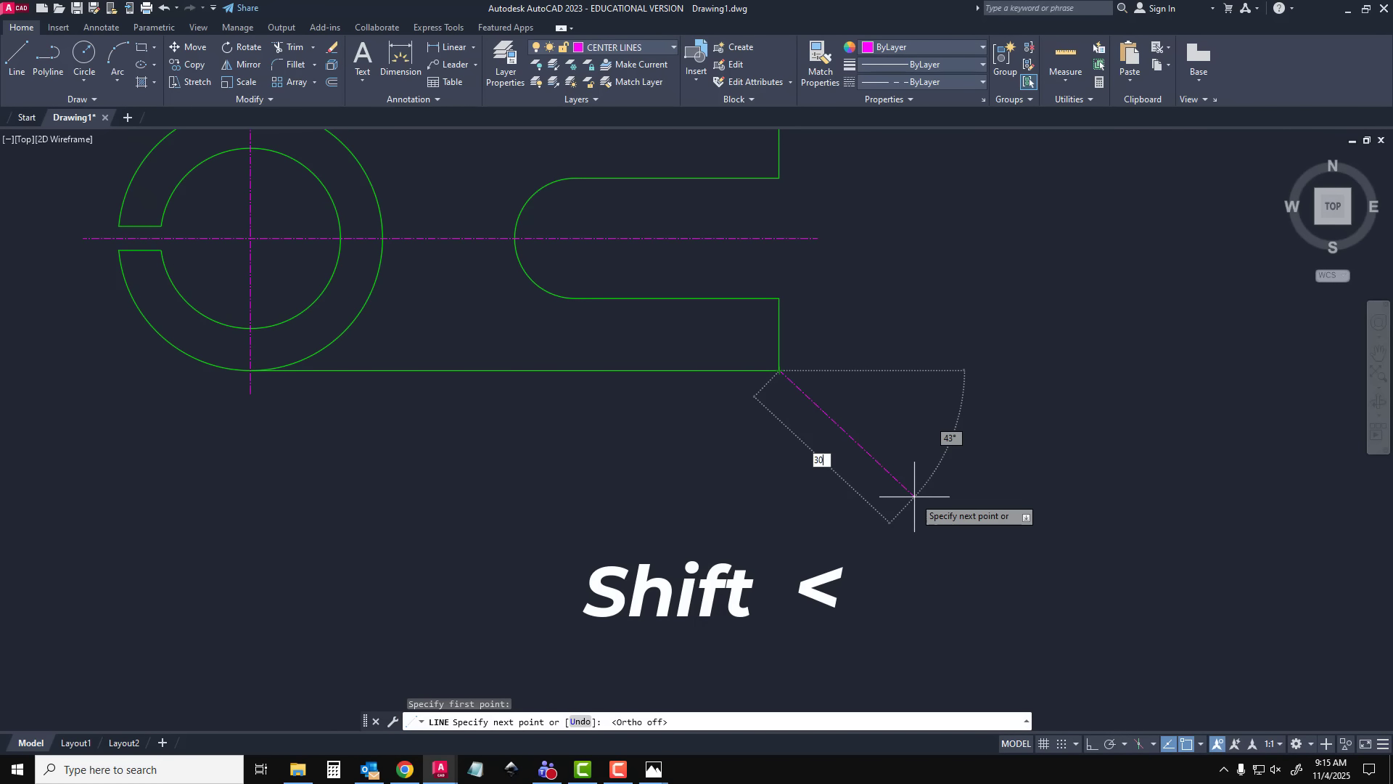
{"action": "type", "text": "<"}
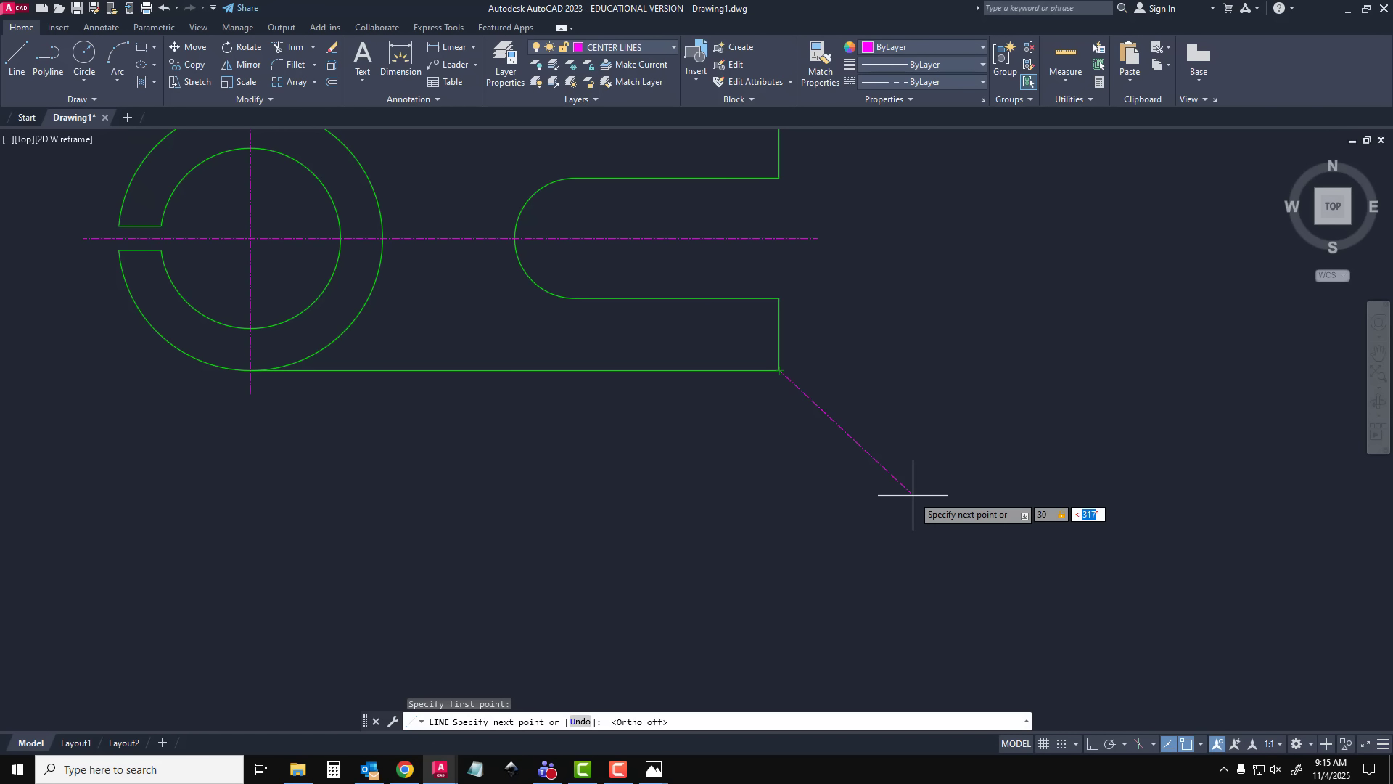
{"action": "key", "text": "Return"}
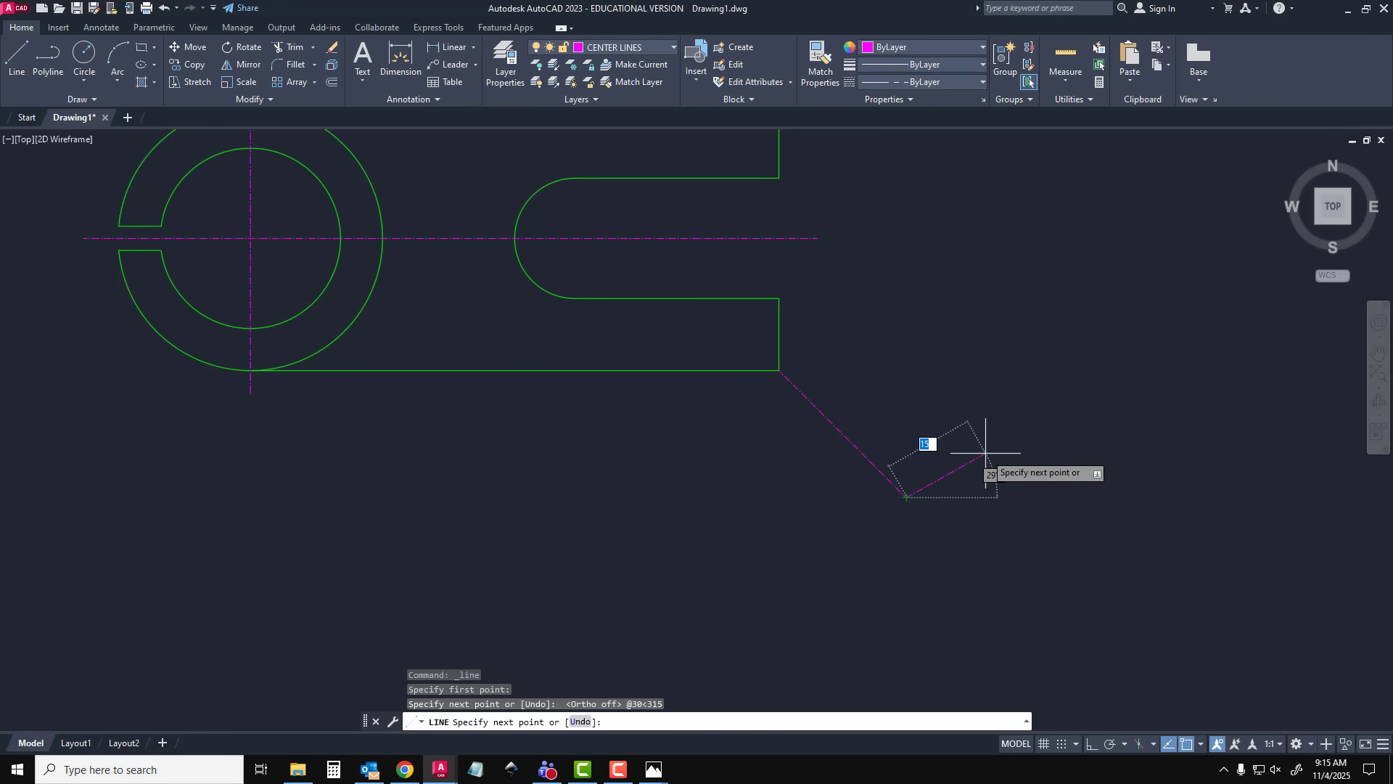
{"action": "key", "text": "Escape"}
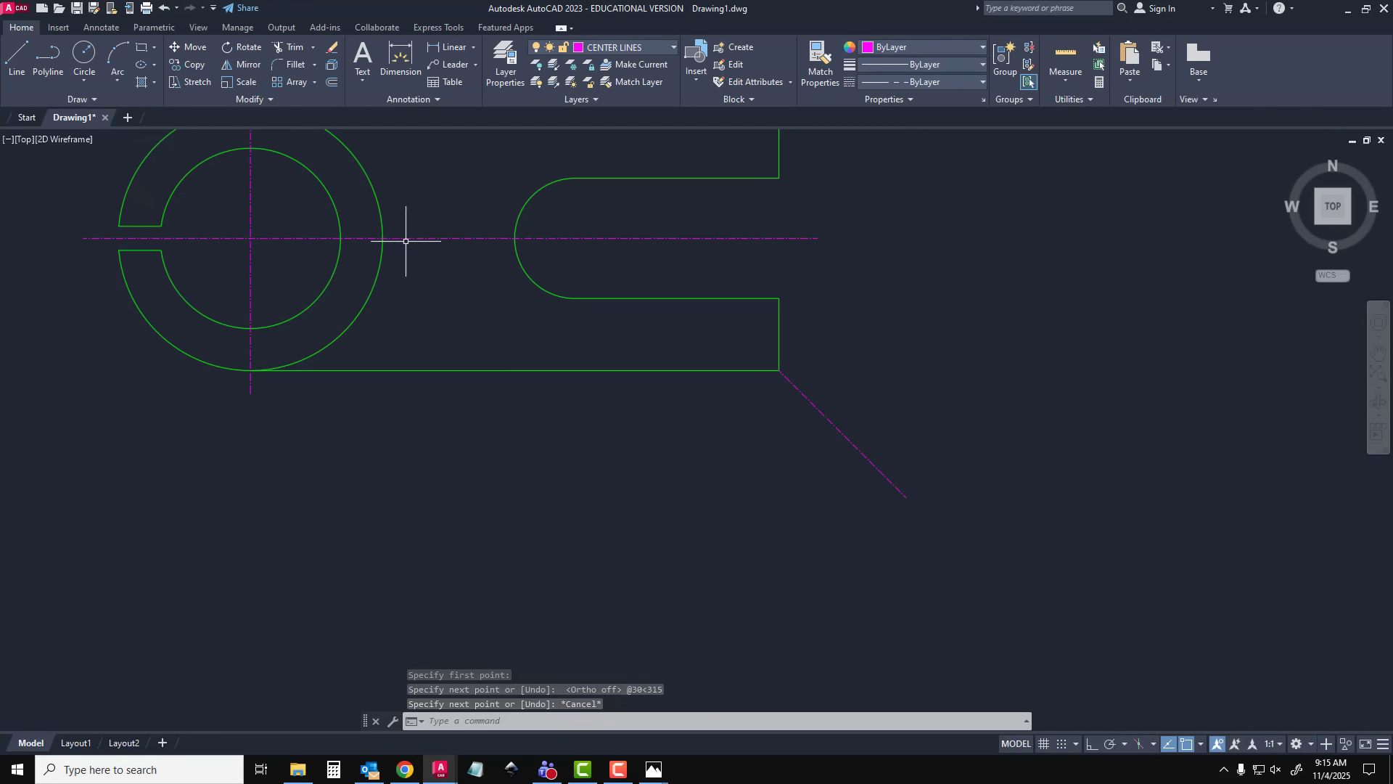
{"action": "middle_click_drag", "start_coordinate": [405, 236], "coordinate": [380, 312]}
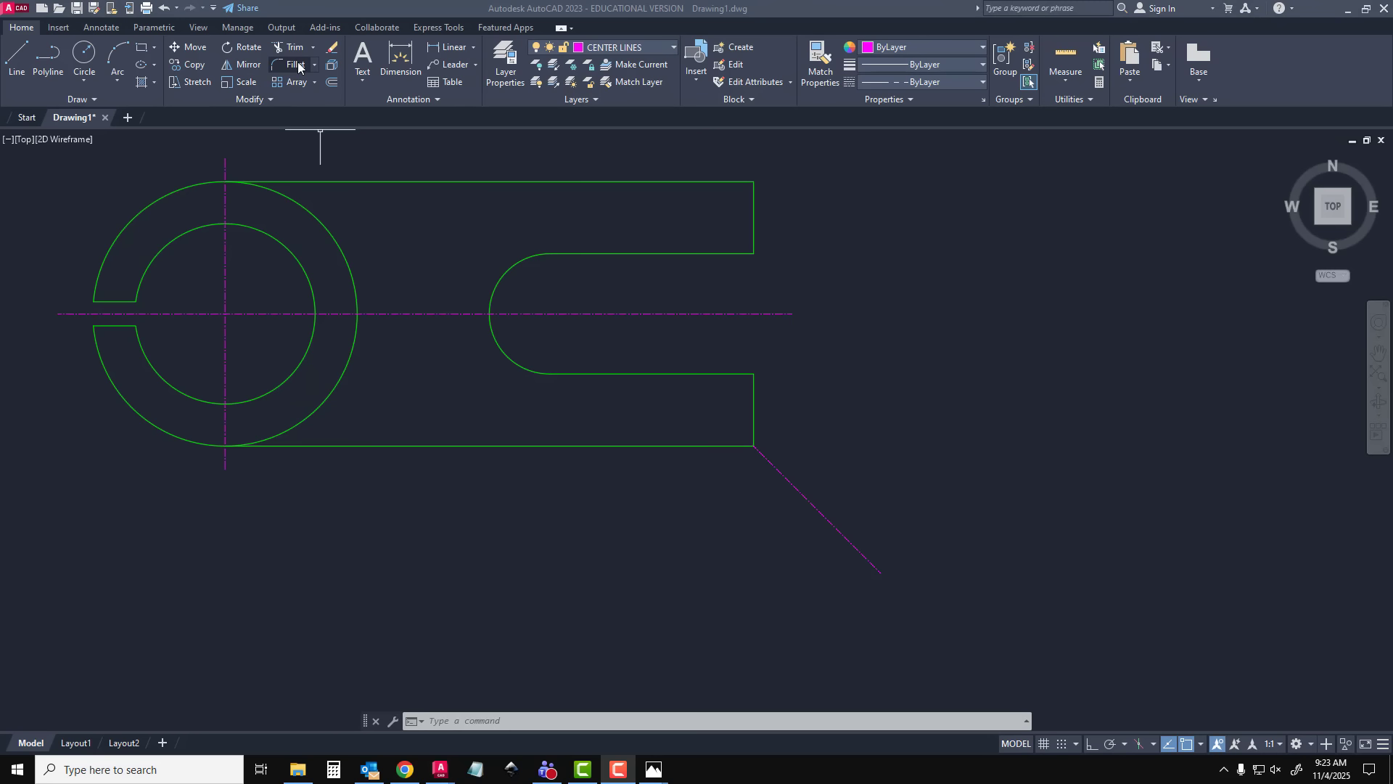
Fillet the body's lower right outer corner with a 10 mm radius, between the bottom edge and the lower short vertical end line
{"action": "left_click", "coordinate": [523, 406]}
{"action": "key", "text": "Escape"}
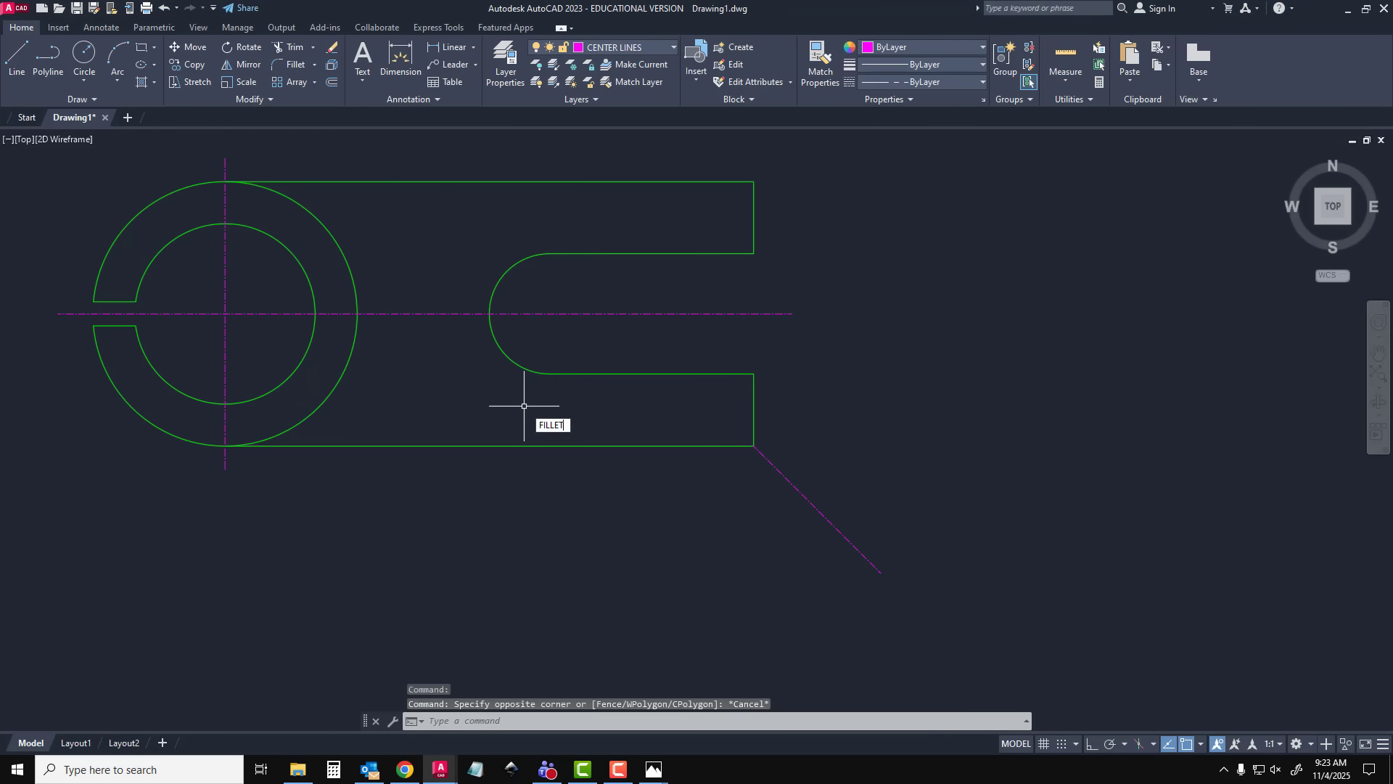
{"action": "type", "text": "FILLET"}
{"action": "key", "text": "Return"}
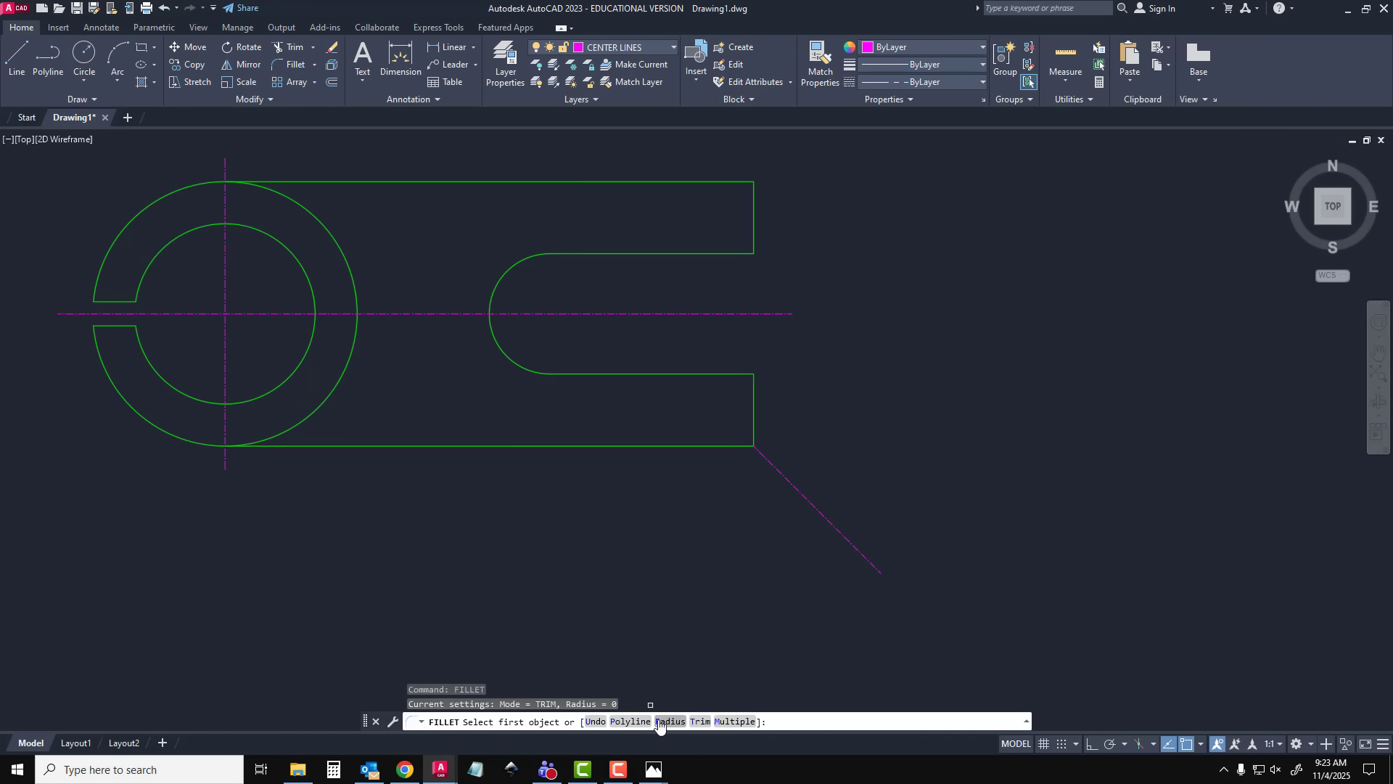
{"action": "type", "text": "R"}
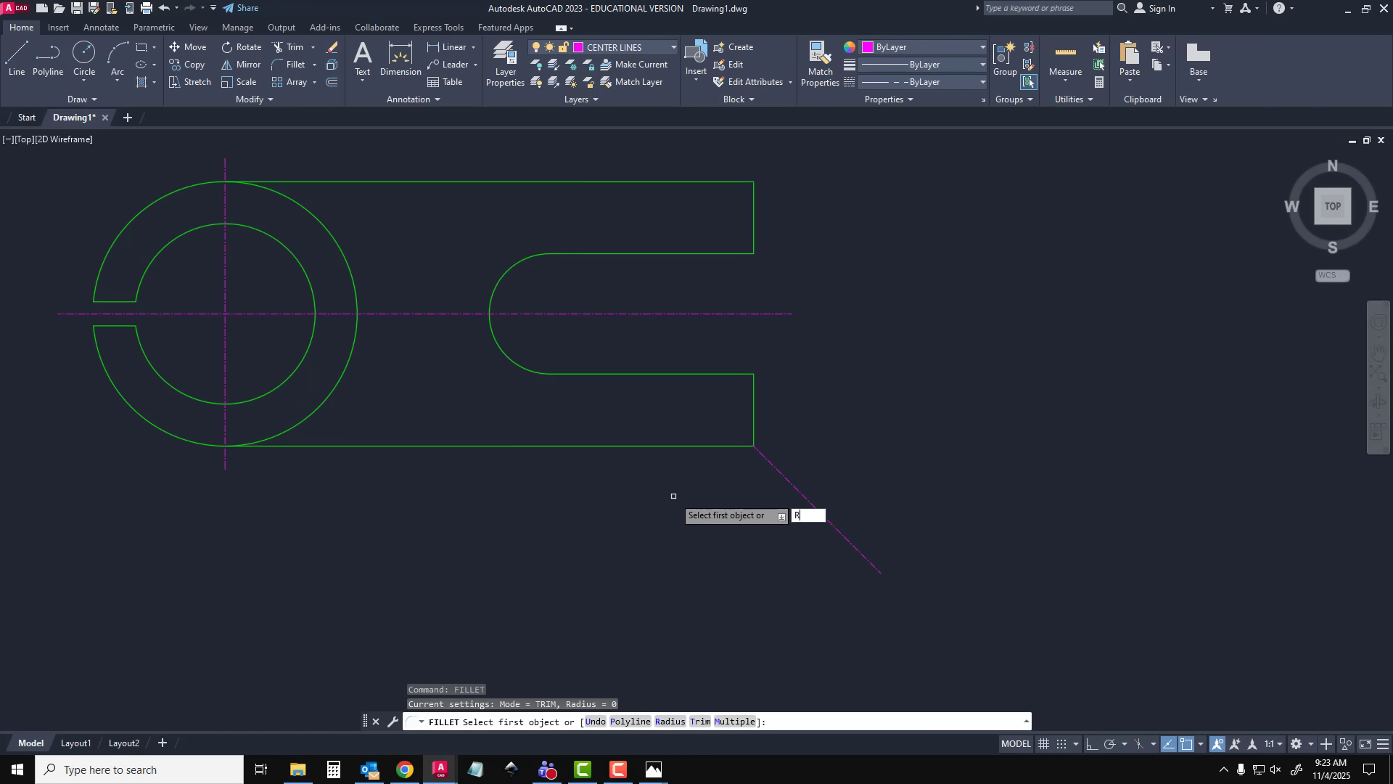
{"action": "key", "text": "Return"}
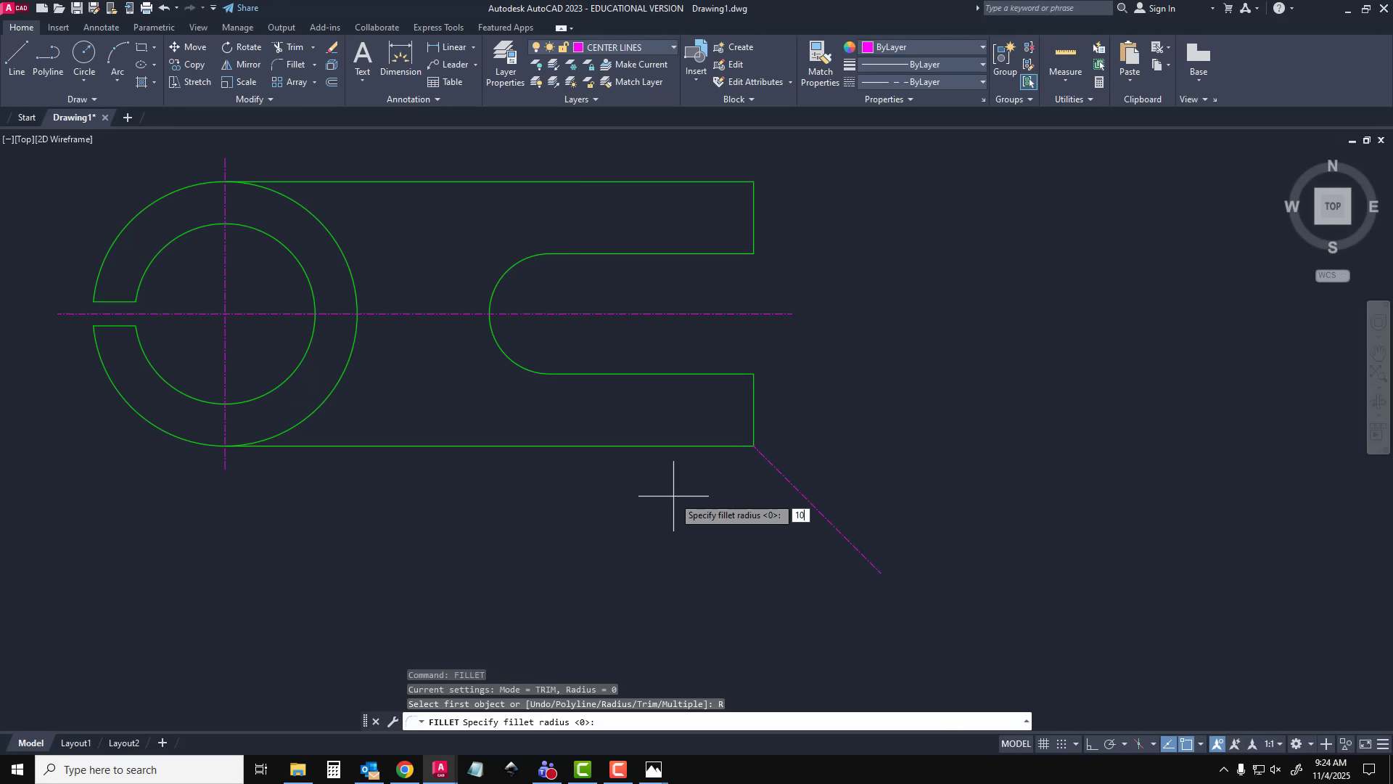
{"action": "key", "text": "Return"}
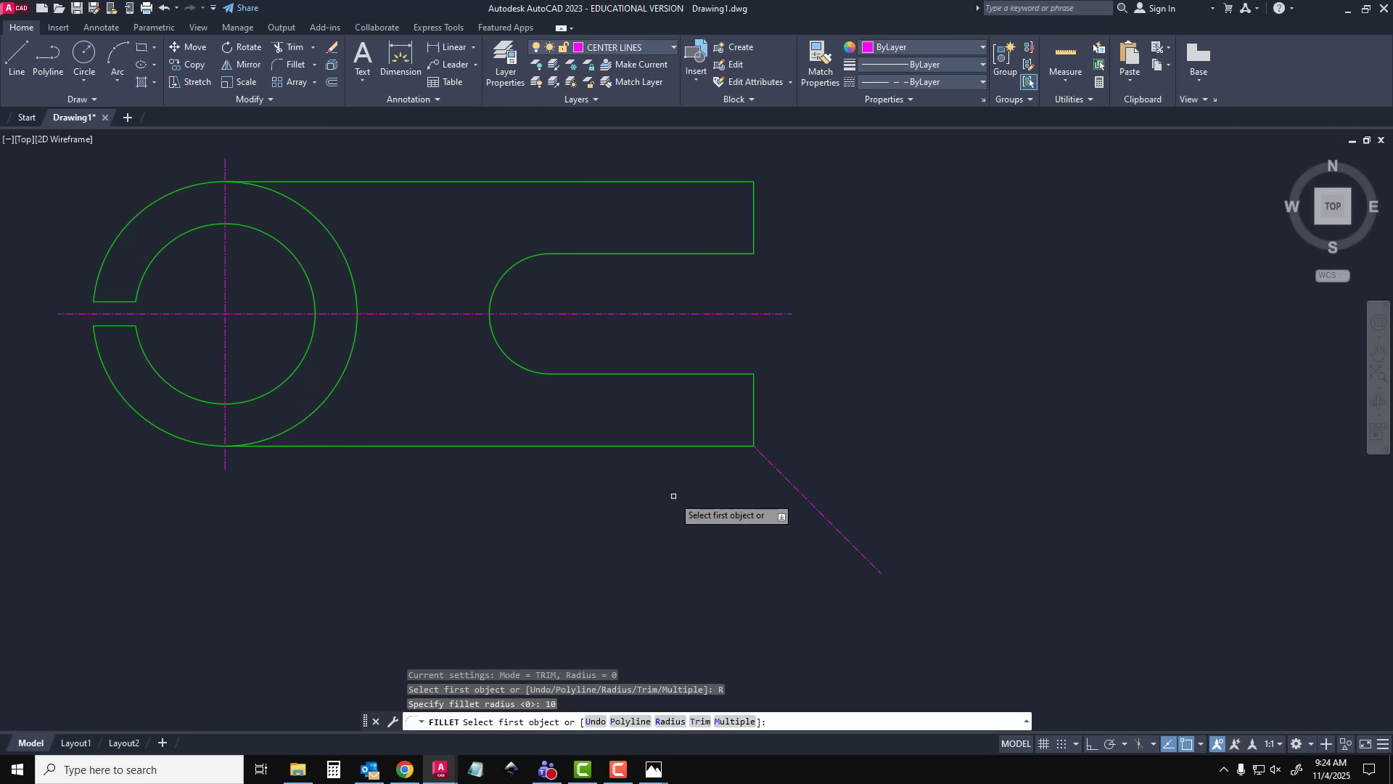
{"action": "left_click", "coordinate": [746, 442]}
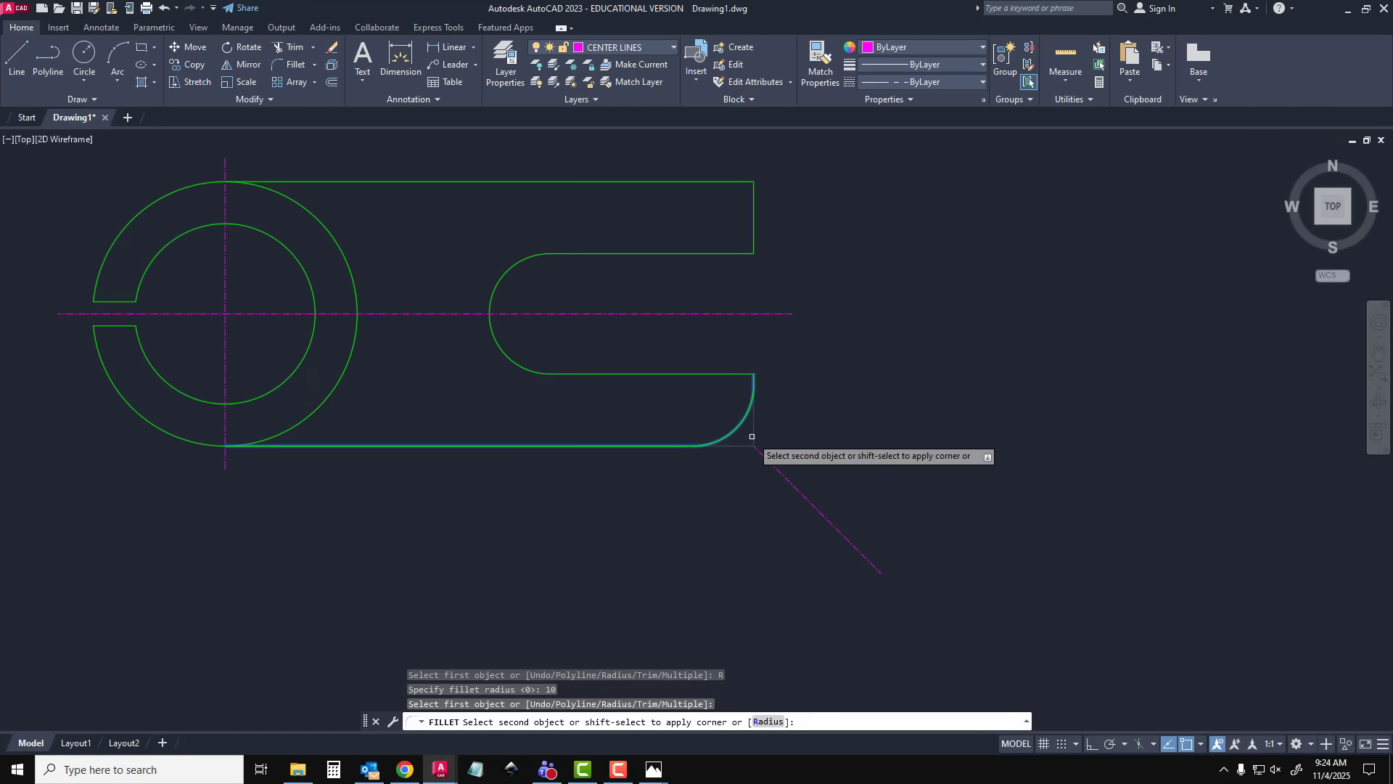
{"action": "left_click", "coordinate": [751, 436]}
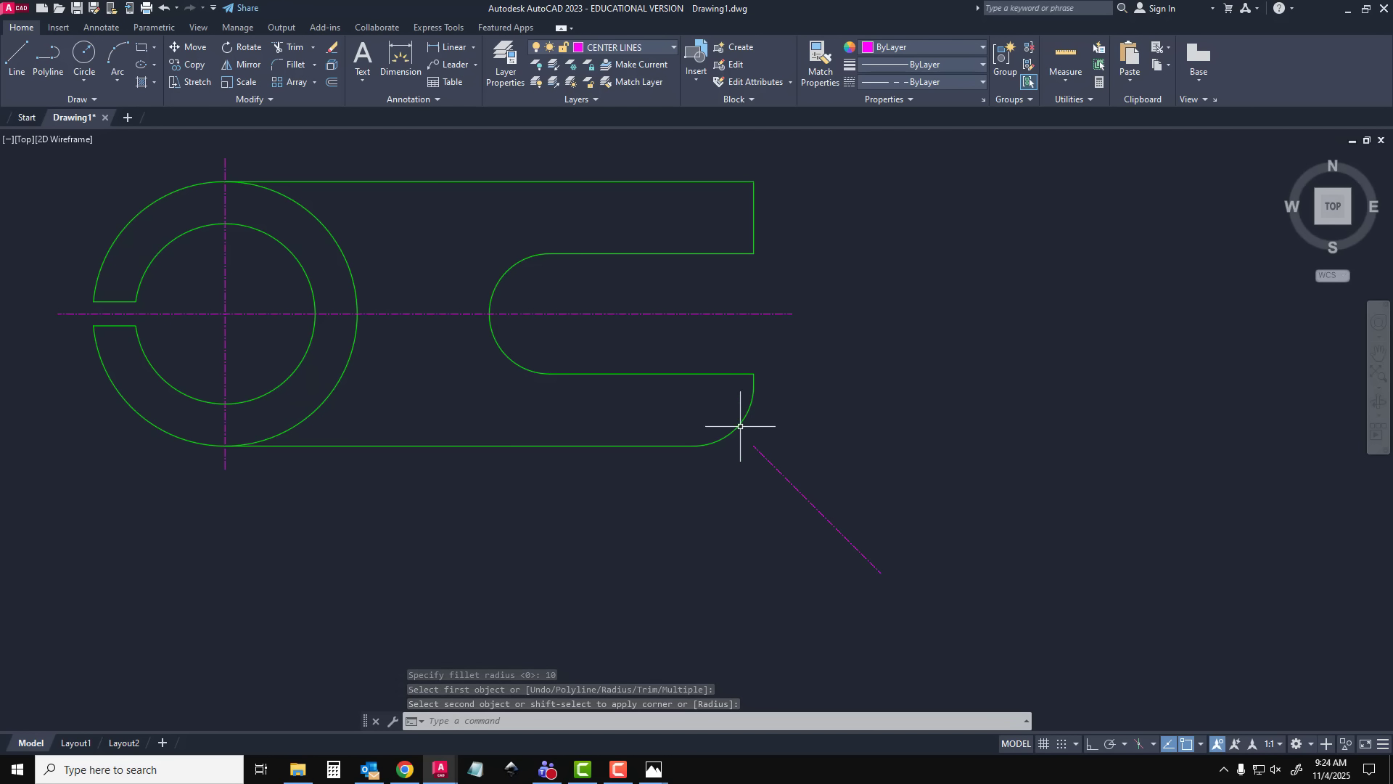
{"action": "left_click", "coordinate": [745, 182]}
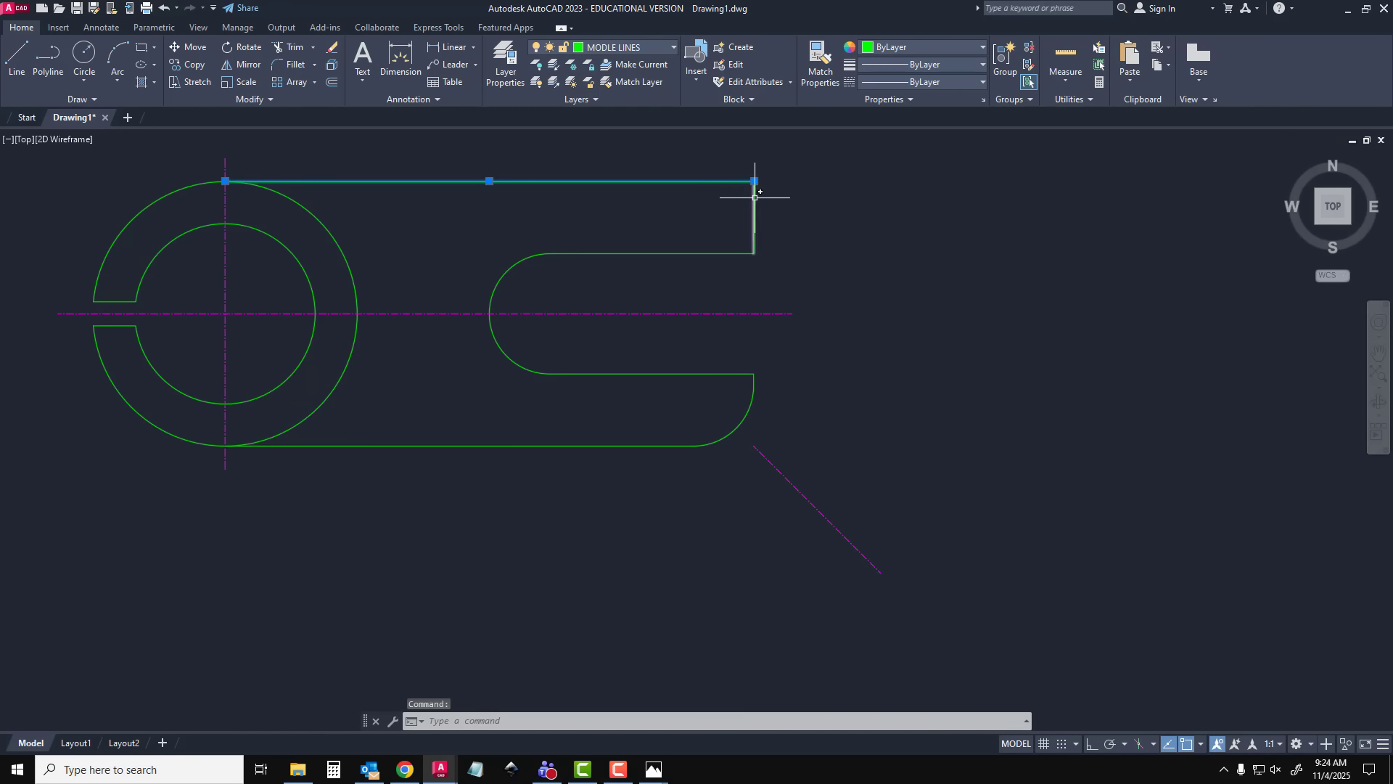
{"action": "left_click", "coordinate": [755, 197]}
{"action": "key", "text": "Escape"}
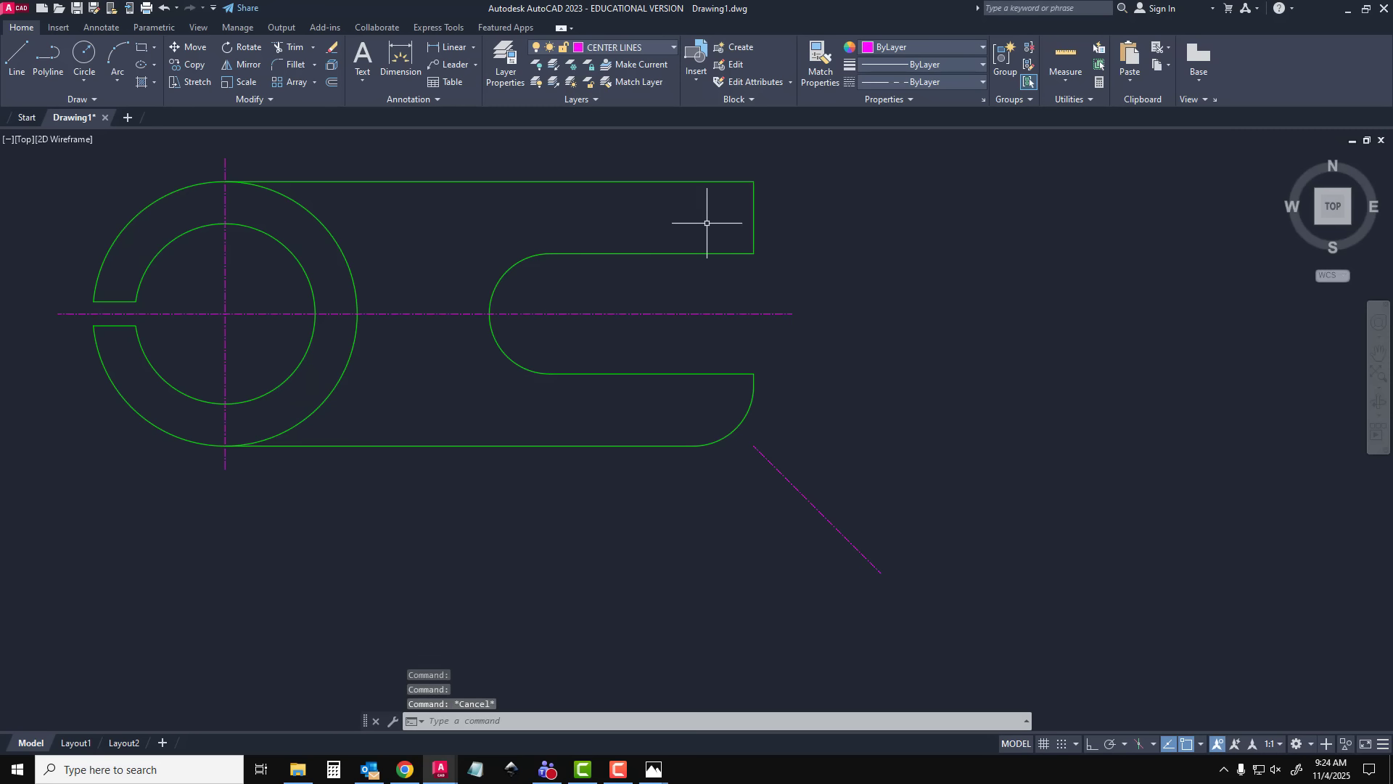
Fillet the body's upper right outer corner with the same 10 mm radius, between the top edge and the upper short vertical line
{"action": "type", "text": "FILLET"}
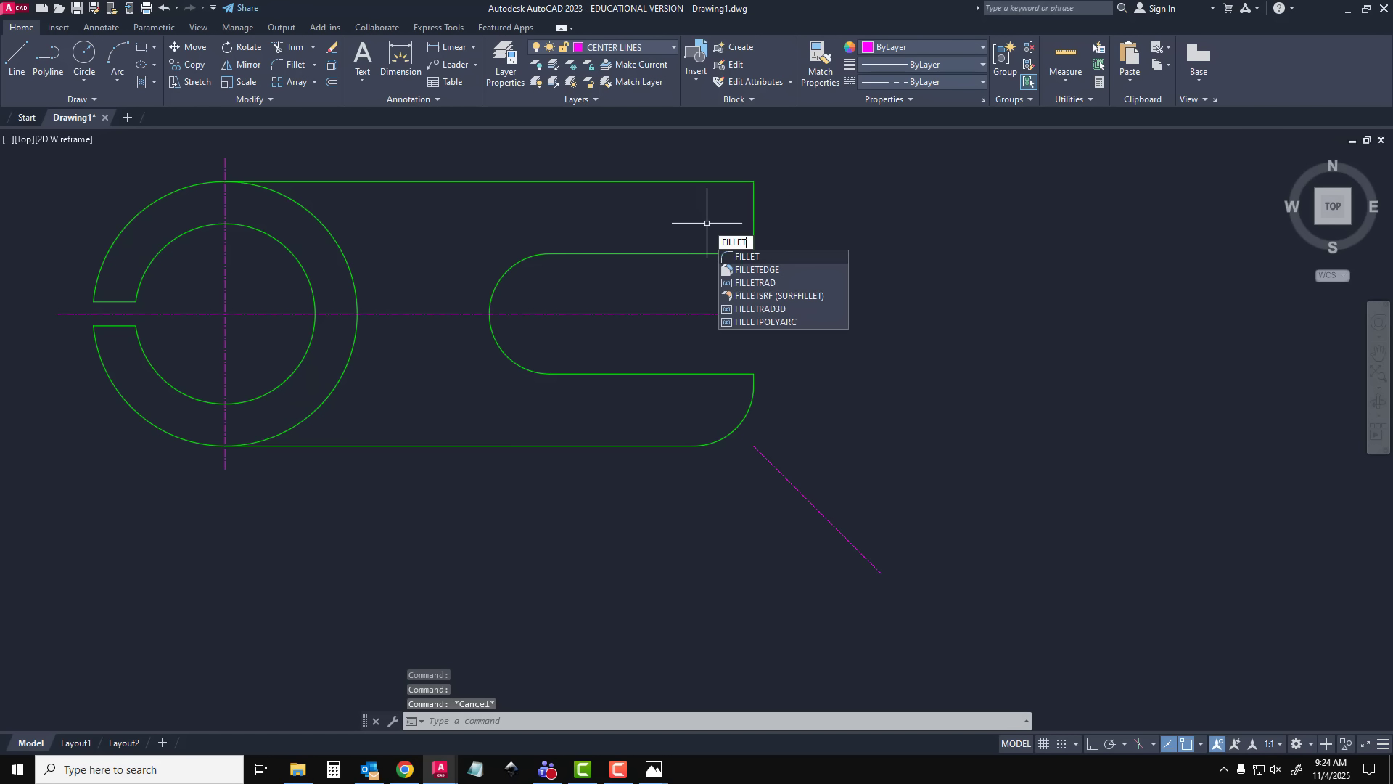
{"action": "key", "text": "Return"}
{"action": "type", "text": "R"}
{"action": "key", "text": "Return"}
{"action": "key", "text": "Return"}
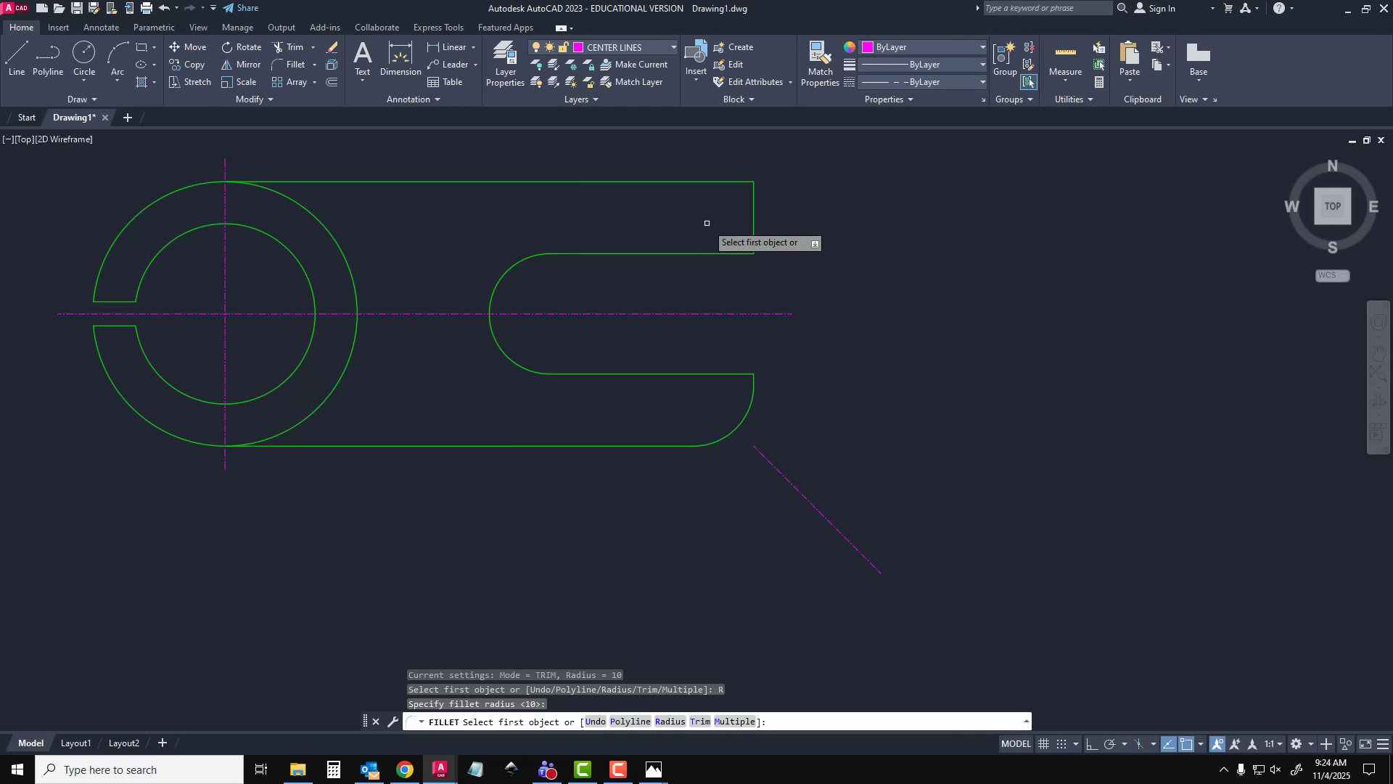
{"action": "left_click", "coordinate": [731, 181]}
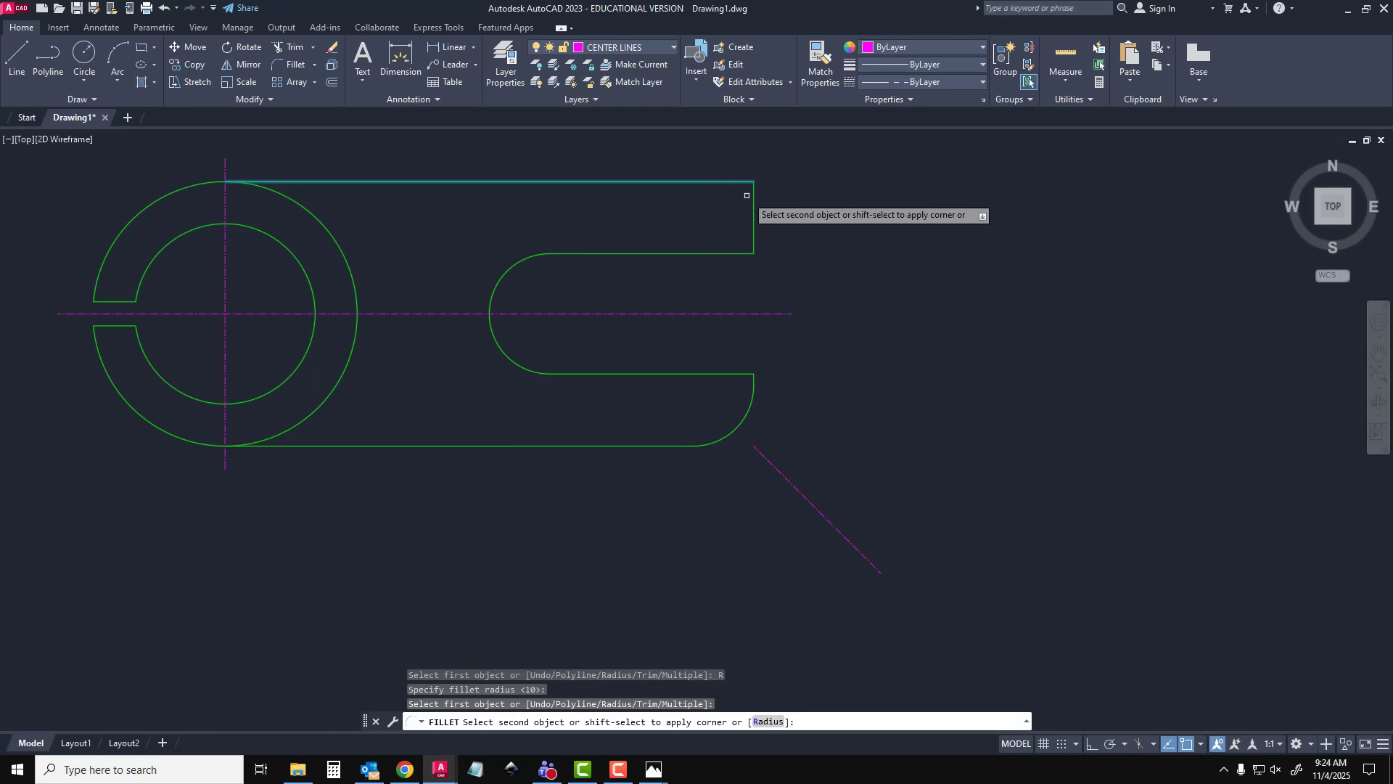
{"action": "left_click", "coordinate": [753, 196]}
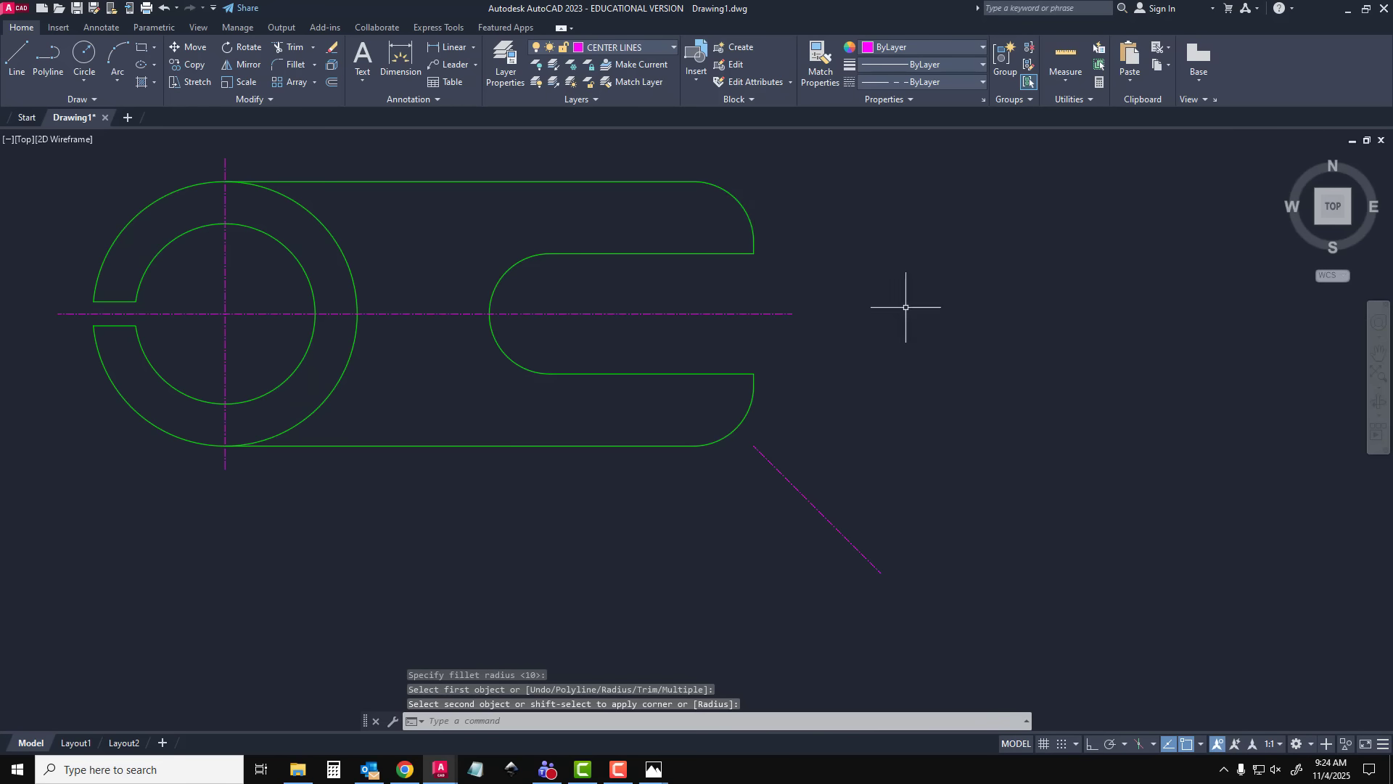
{"action": "key", "text": "Escape"}
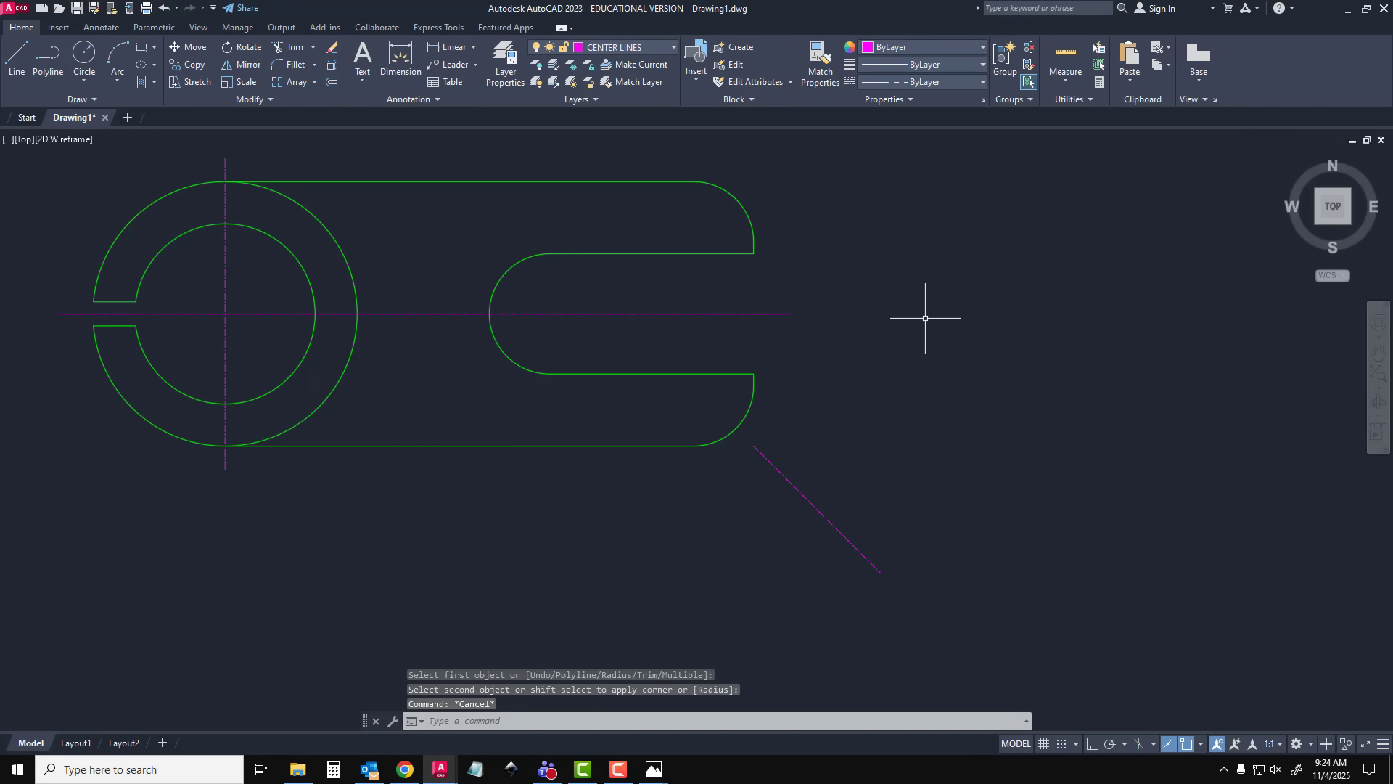
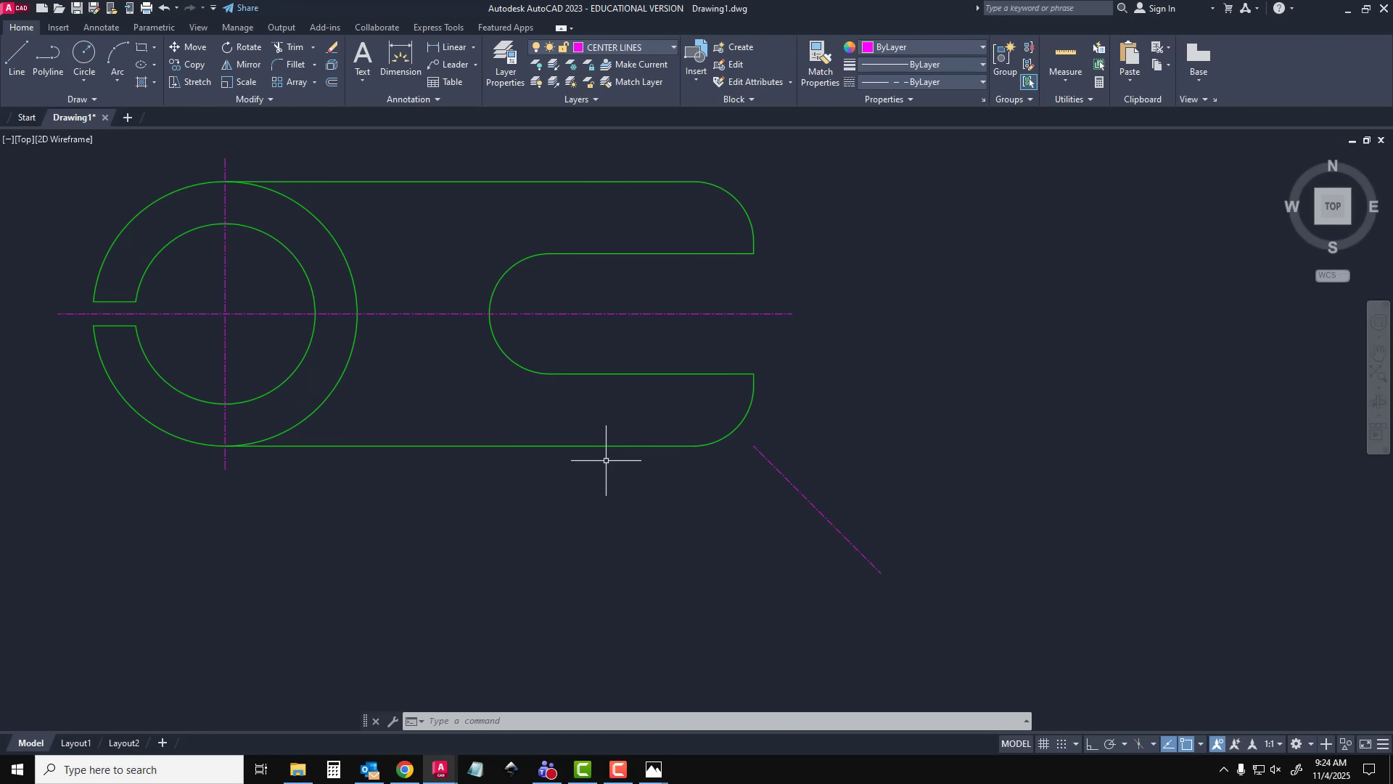
Create a new layer named SECTOIN VIEWS and set its color to blue
{"action": "left_click", "coordinate": [506, 62]}
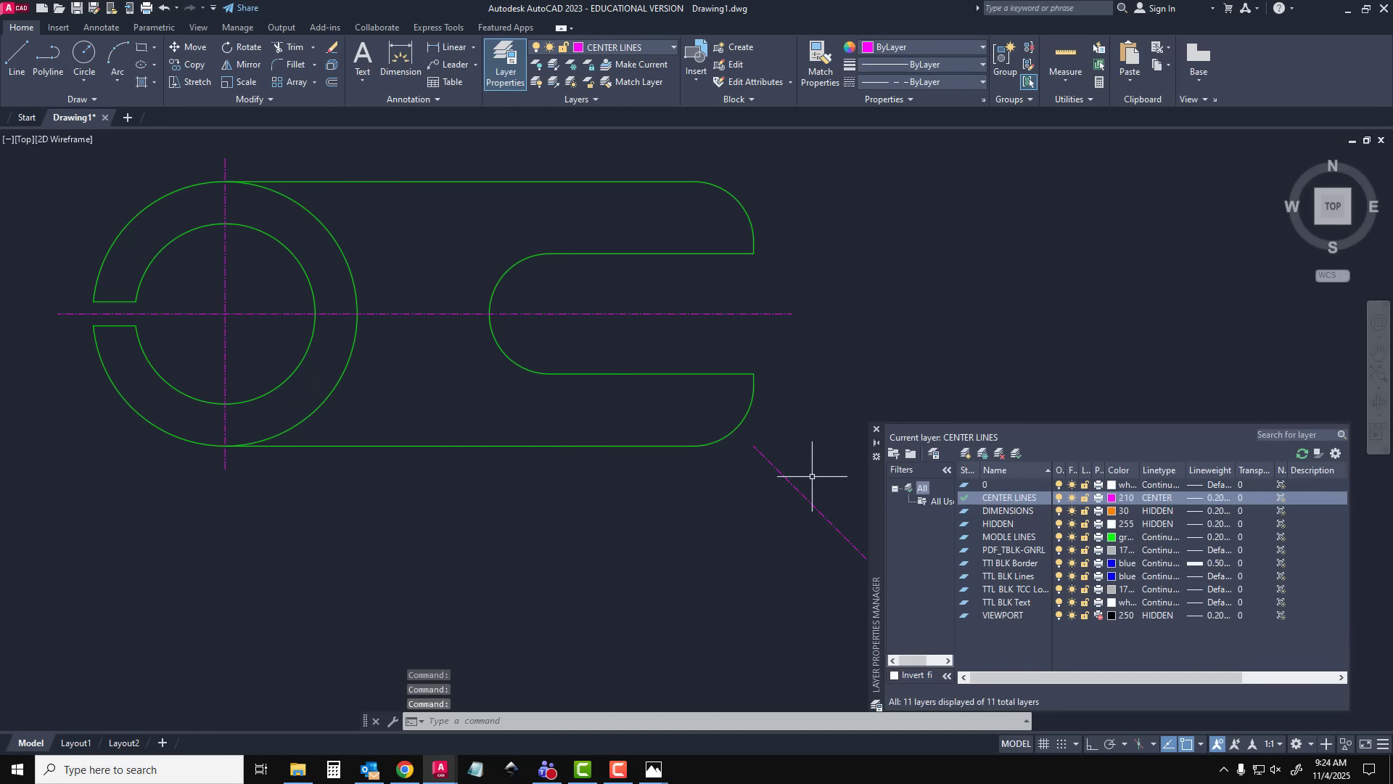
{"action": "left_click", "coordinate": [965, 453]}
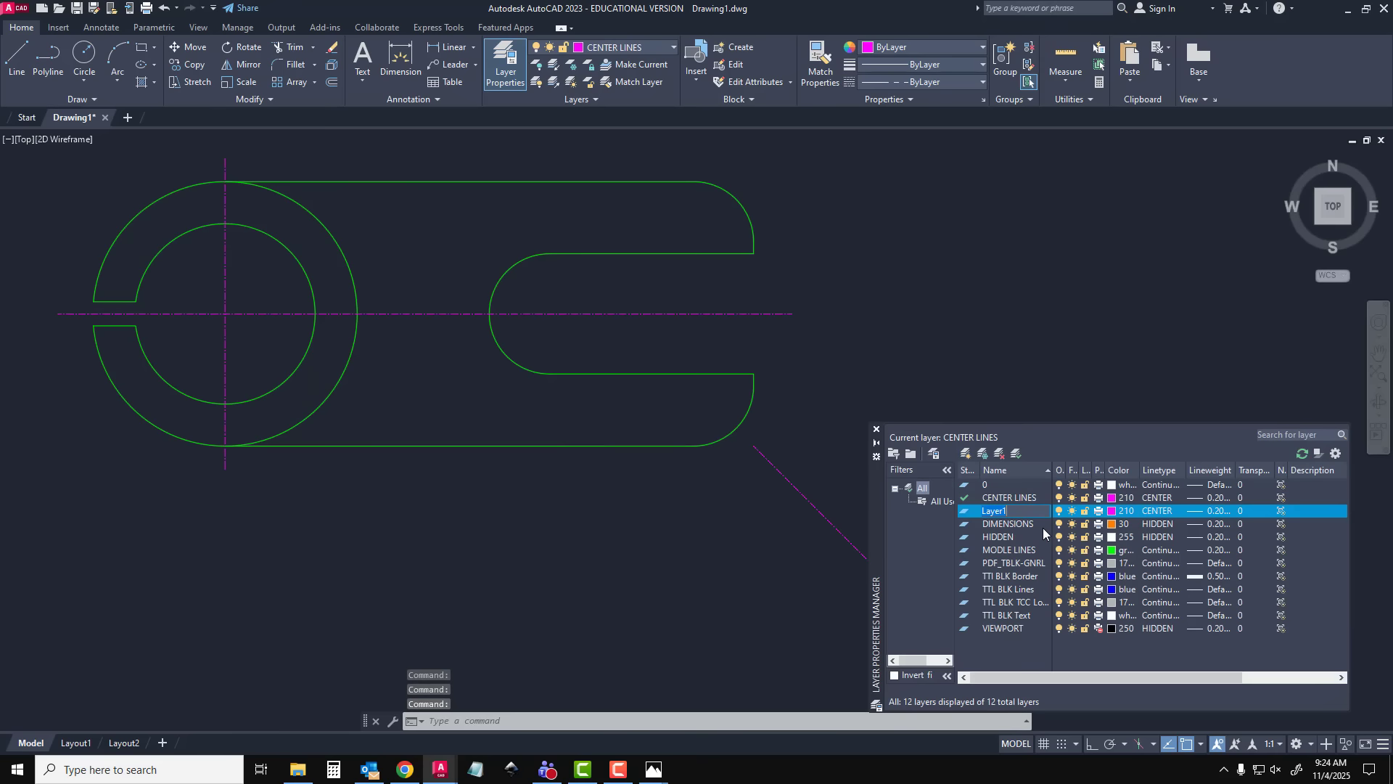
{"action": "type", "text": "SECTOIN VIEWS"}
{"action": "key", "text": "Return"}
{"action": "left_click", "coordinate": [1130, 513]}
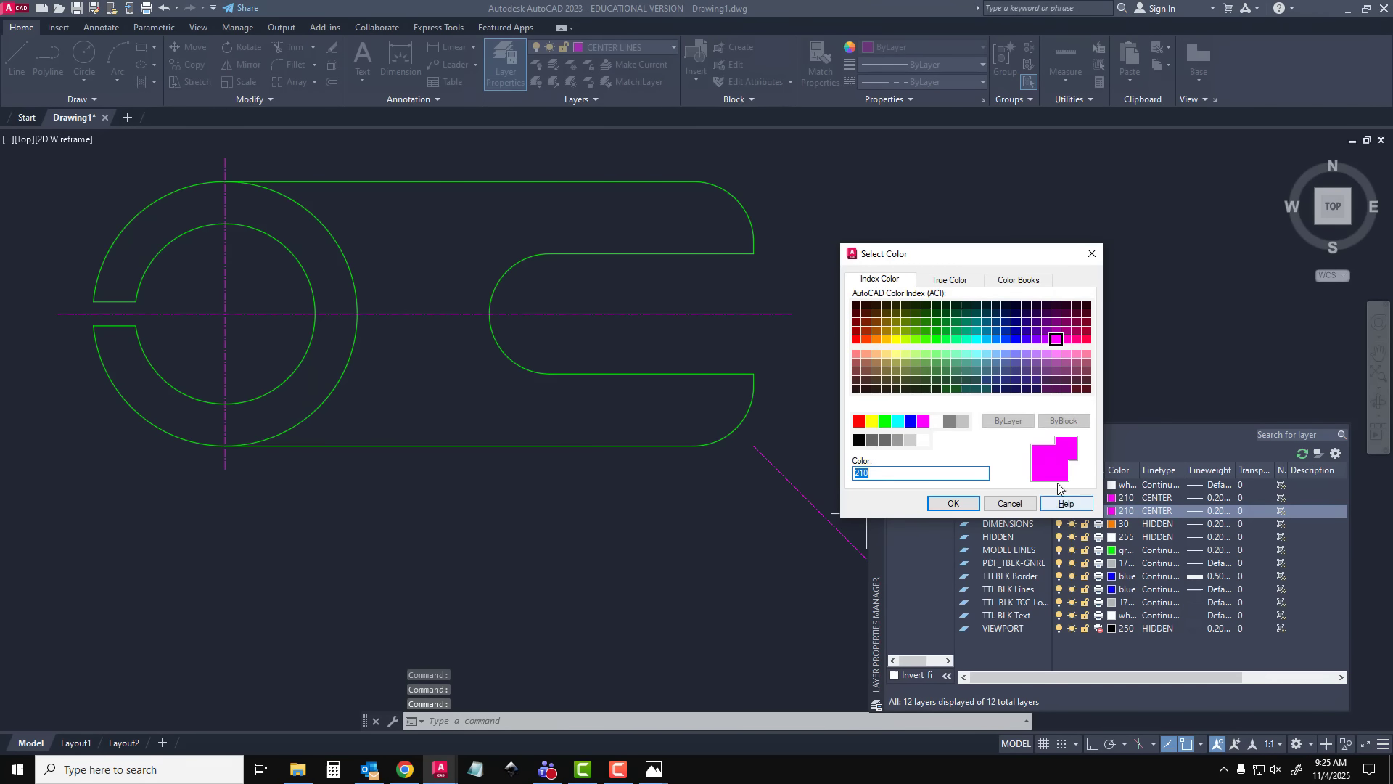
{"action": "left_click", "coordinate": [911, 421]}
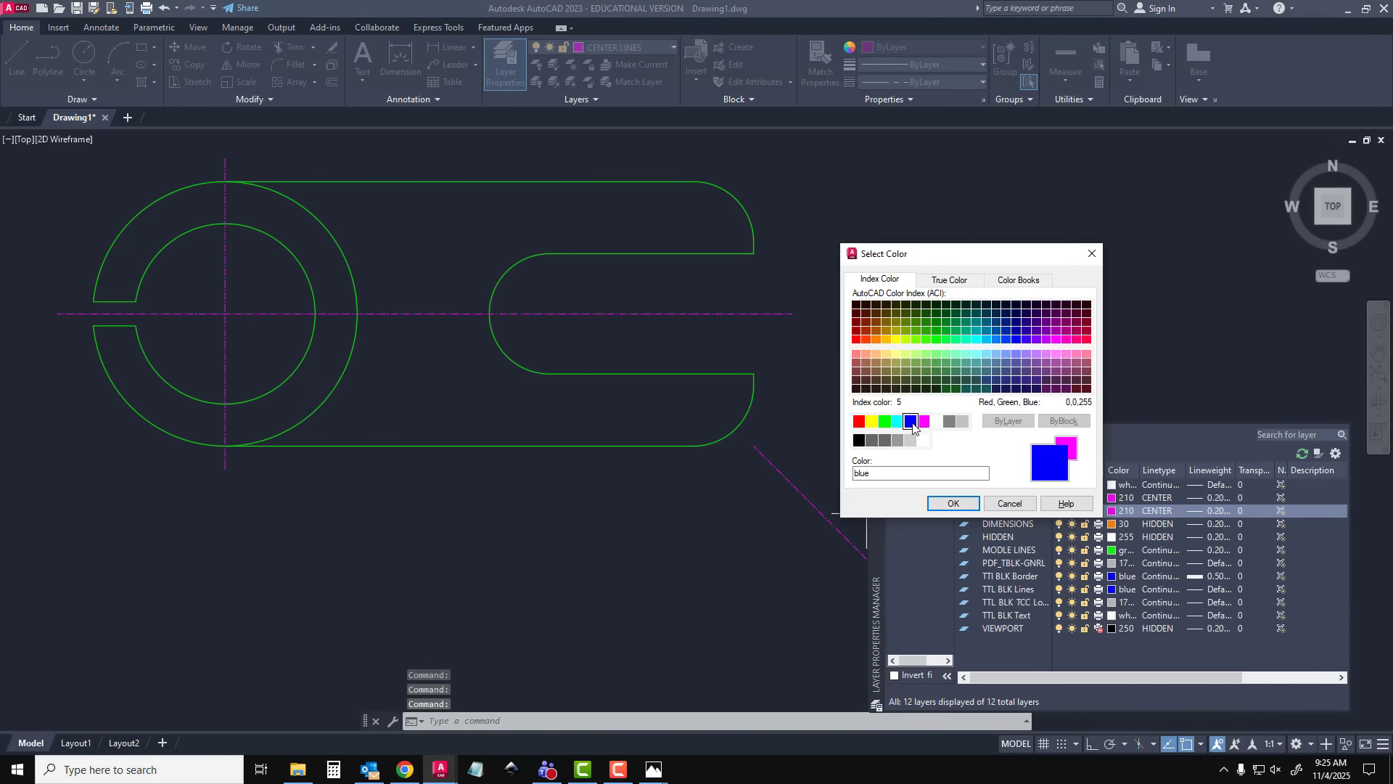
{"action": "left_click", "coordinate": [953, 503]}
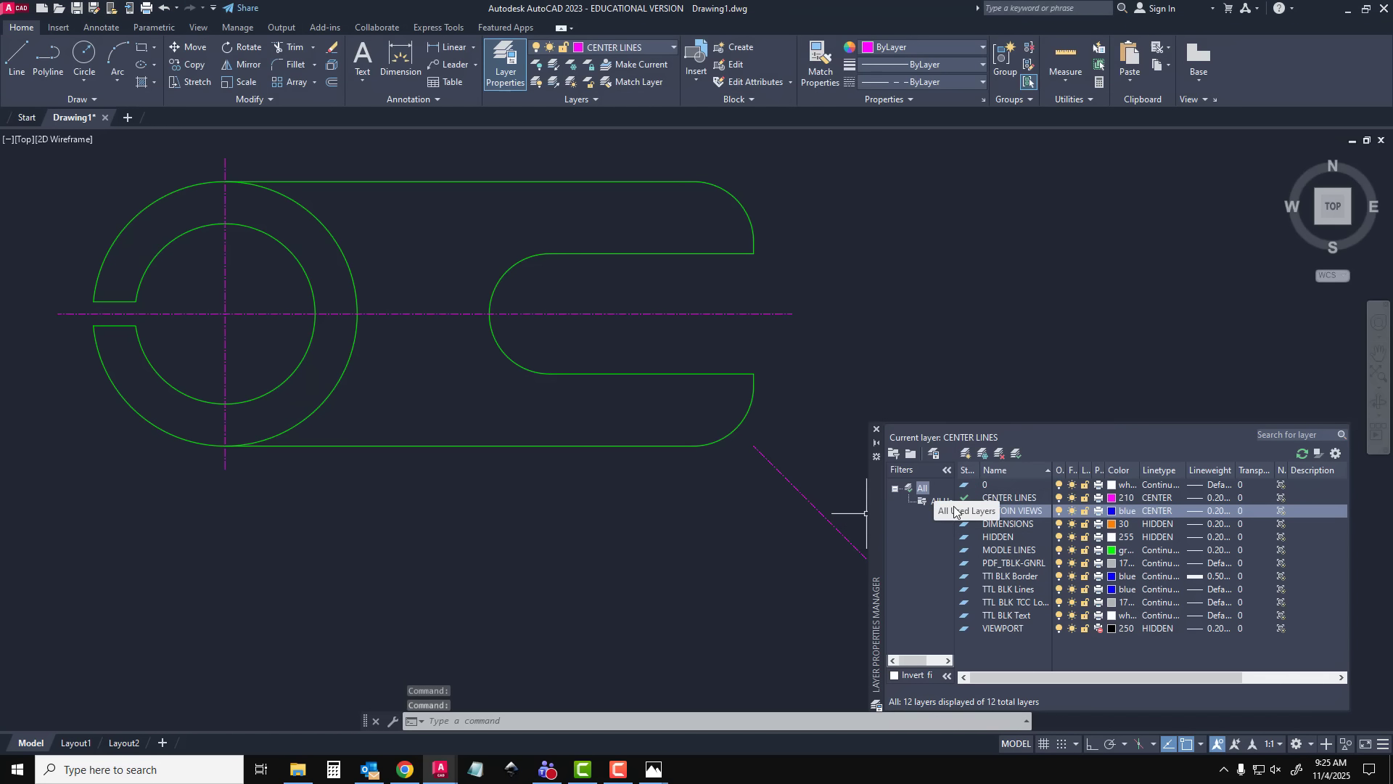
Set the SECTOIN VIEWS layer's lineweight to 0.30 mm and make it the current layer
{"action": "left_click", "coordinate": [1216, 512]}
{"action": "left_click", "coordinate": [960, 405]}
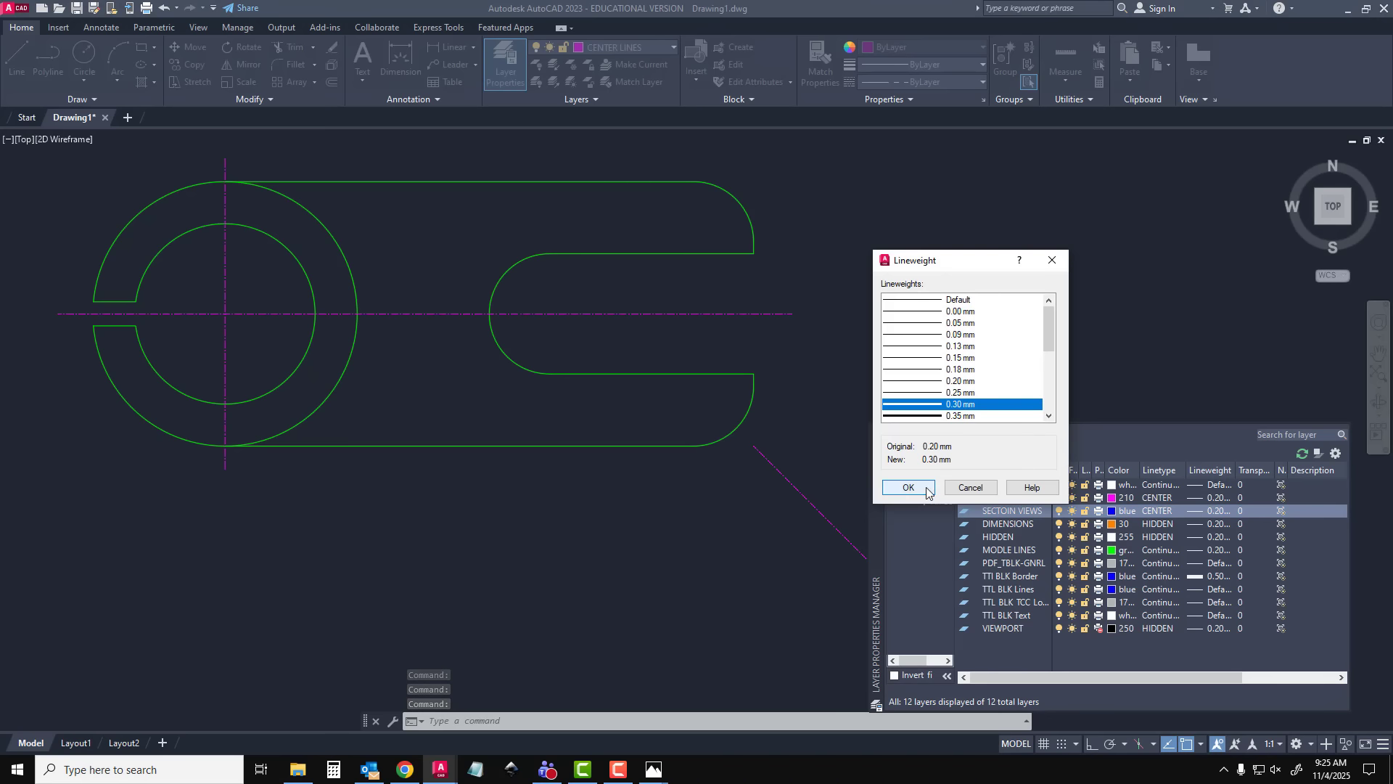
{"action": "left_click", "coordinate": [922, 486]}
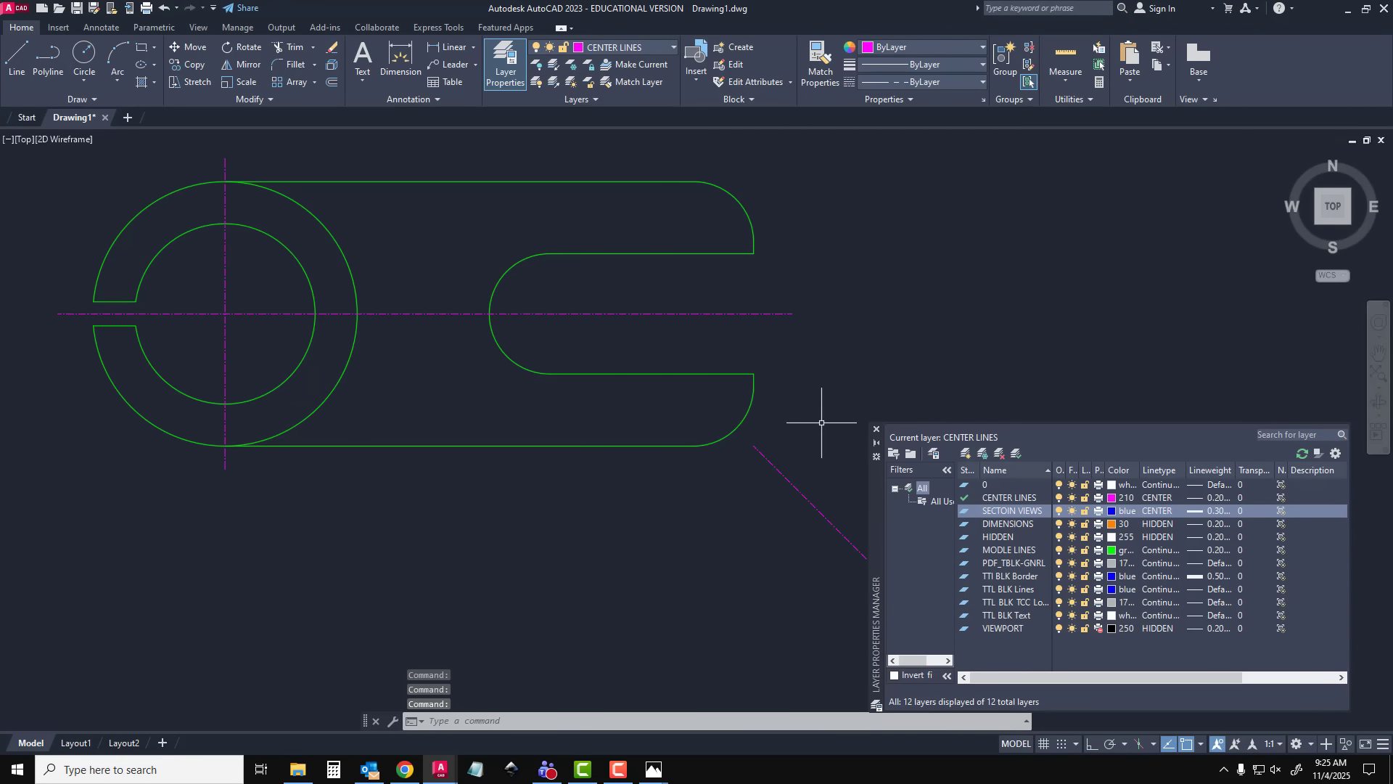
{"action": "double_click", "coordinate": [1017, 511]}
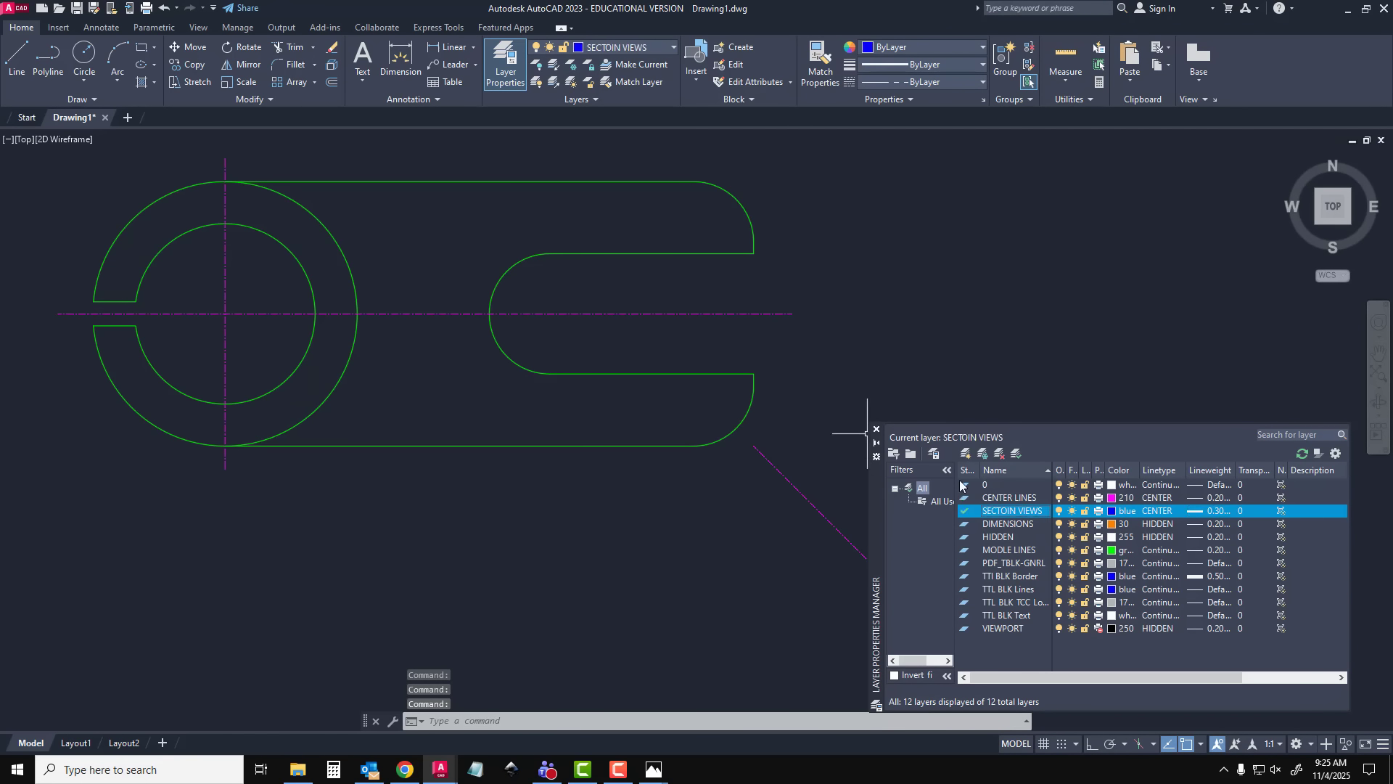
{"action": "left_click", "coordinate": [878, 431]}
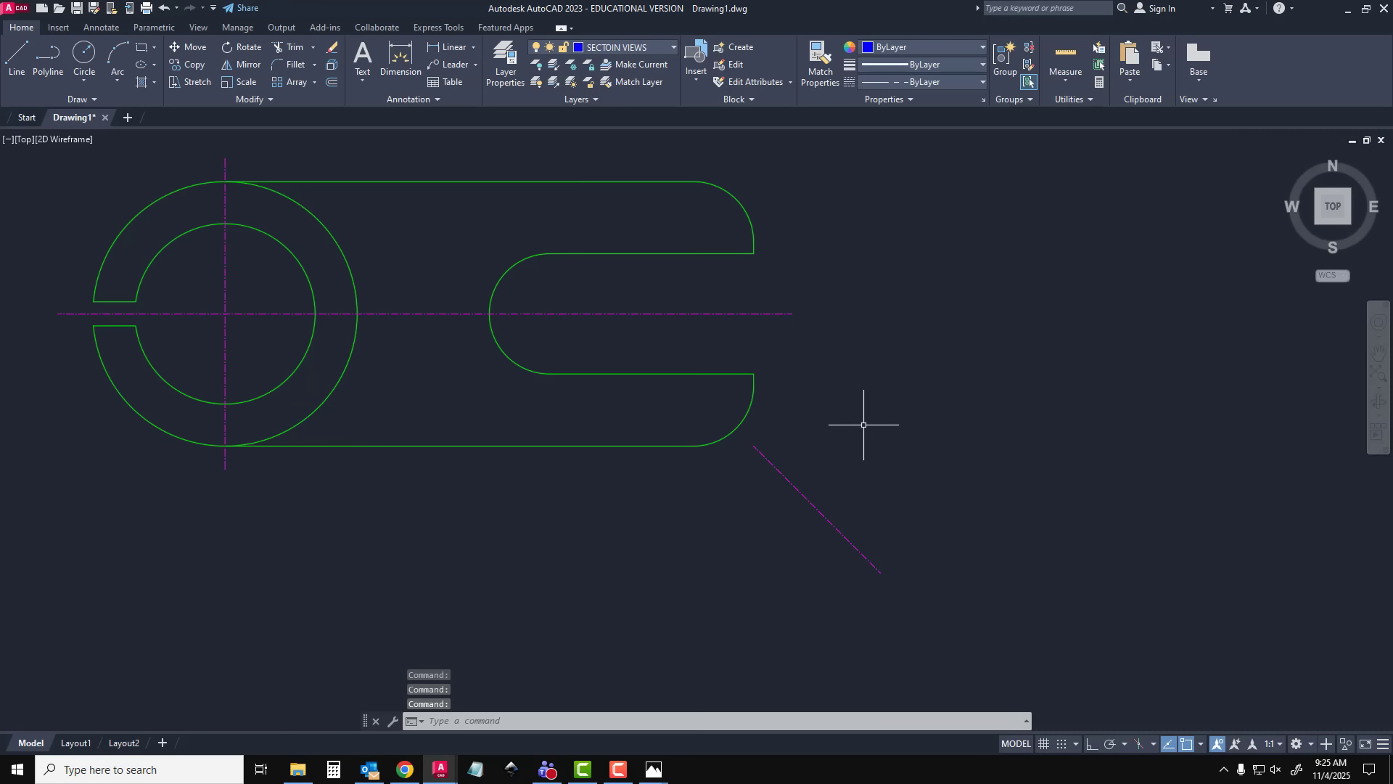
With ortho on, draw a vertical section line about 50 mm long across the slotted end, from above the top edge to below the bottom edge
{"action": "left_click", "coordinate": [16, 58]}
{"action": "left_click", "coordinate": [579, 179]}
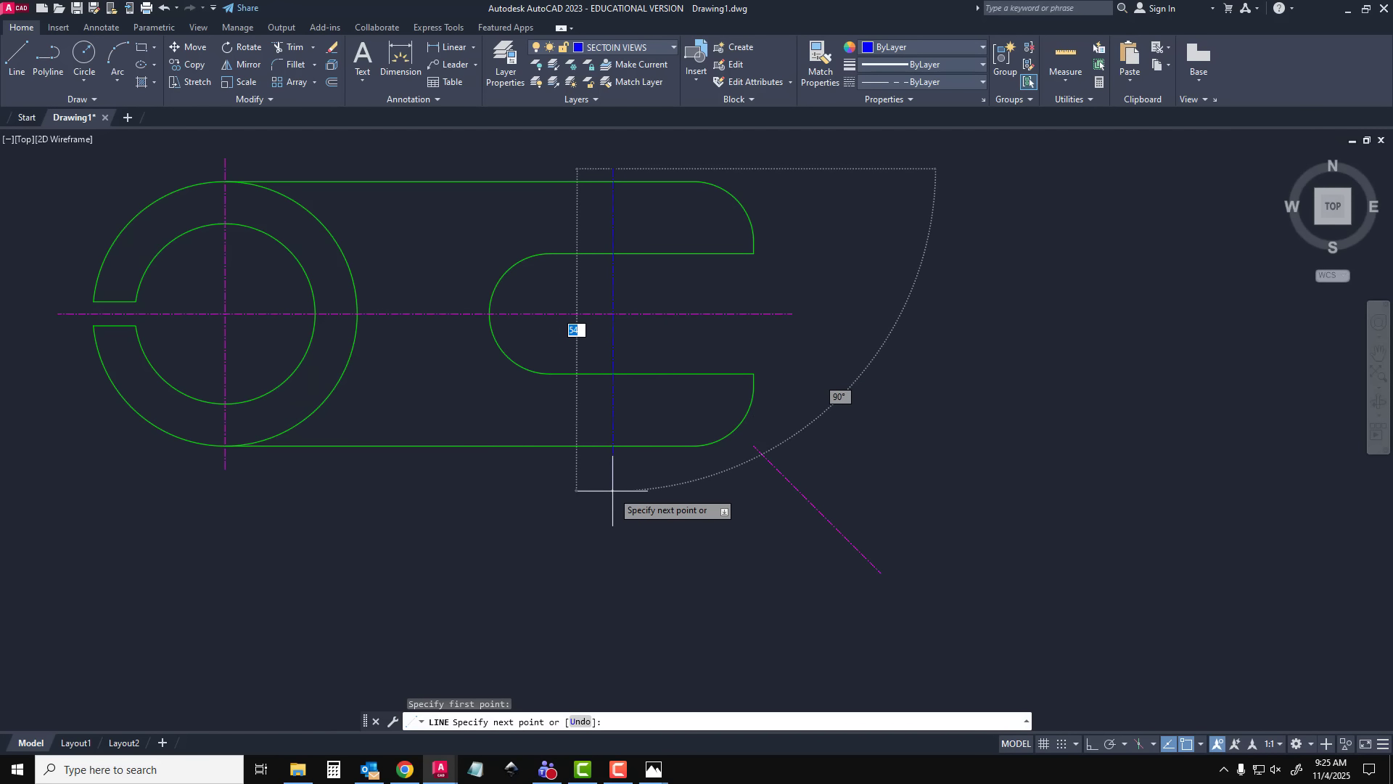
{"action": "key", "text": "F8"}
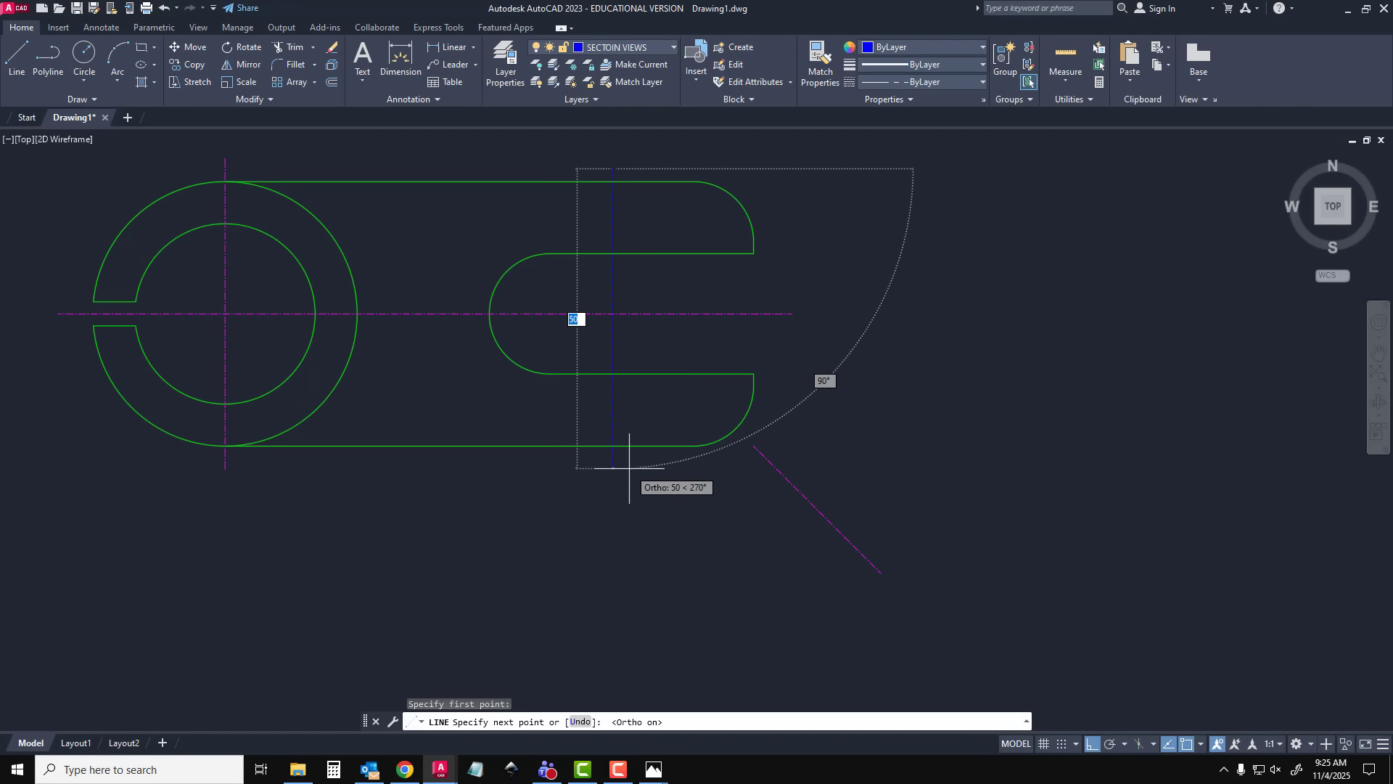
{"action": "left_click", "coordinate": [628, 472]}
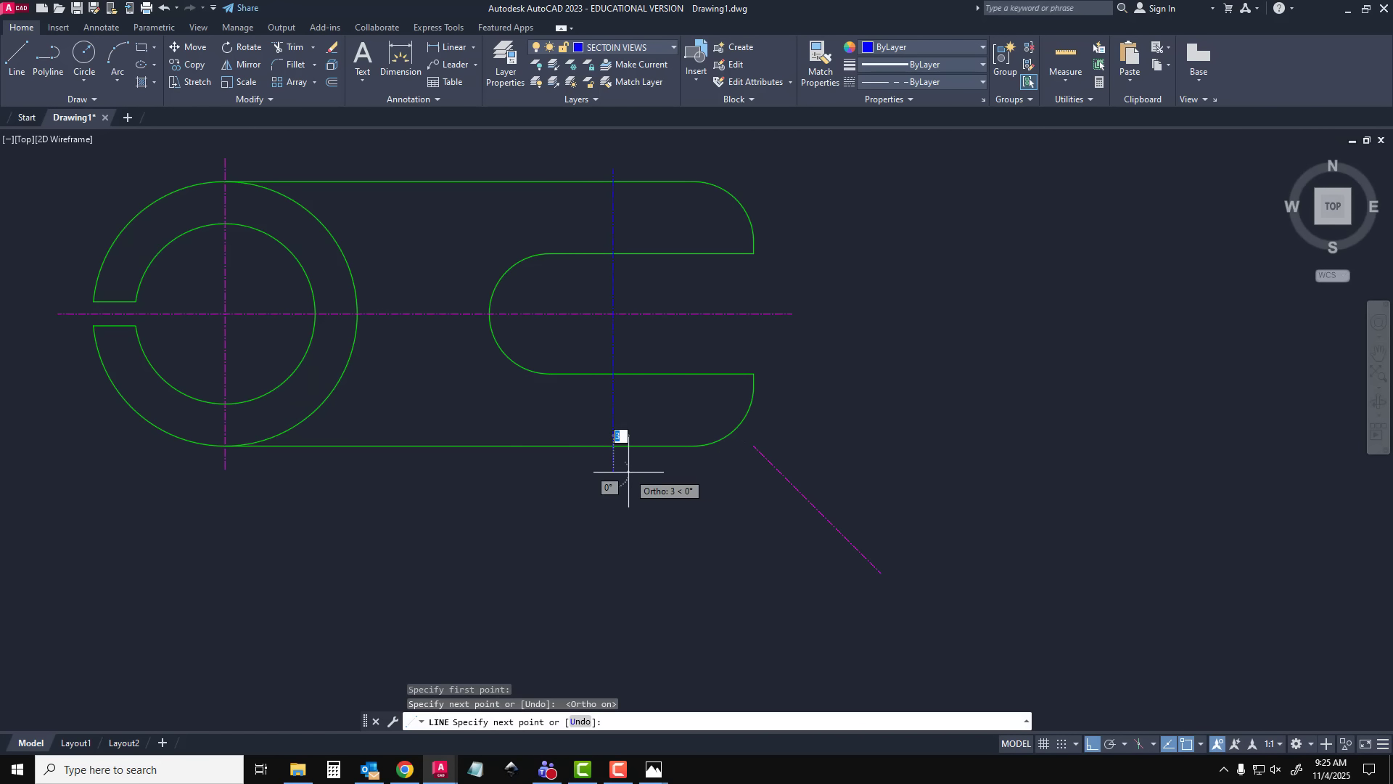
{"action": "key", "text": "Escape"}
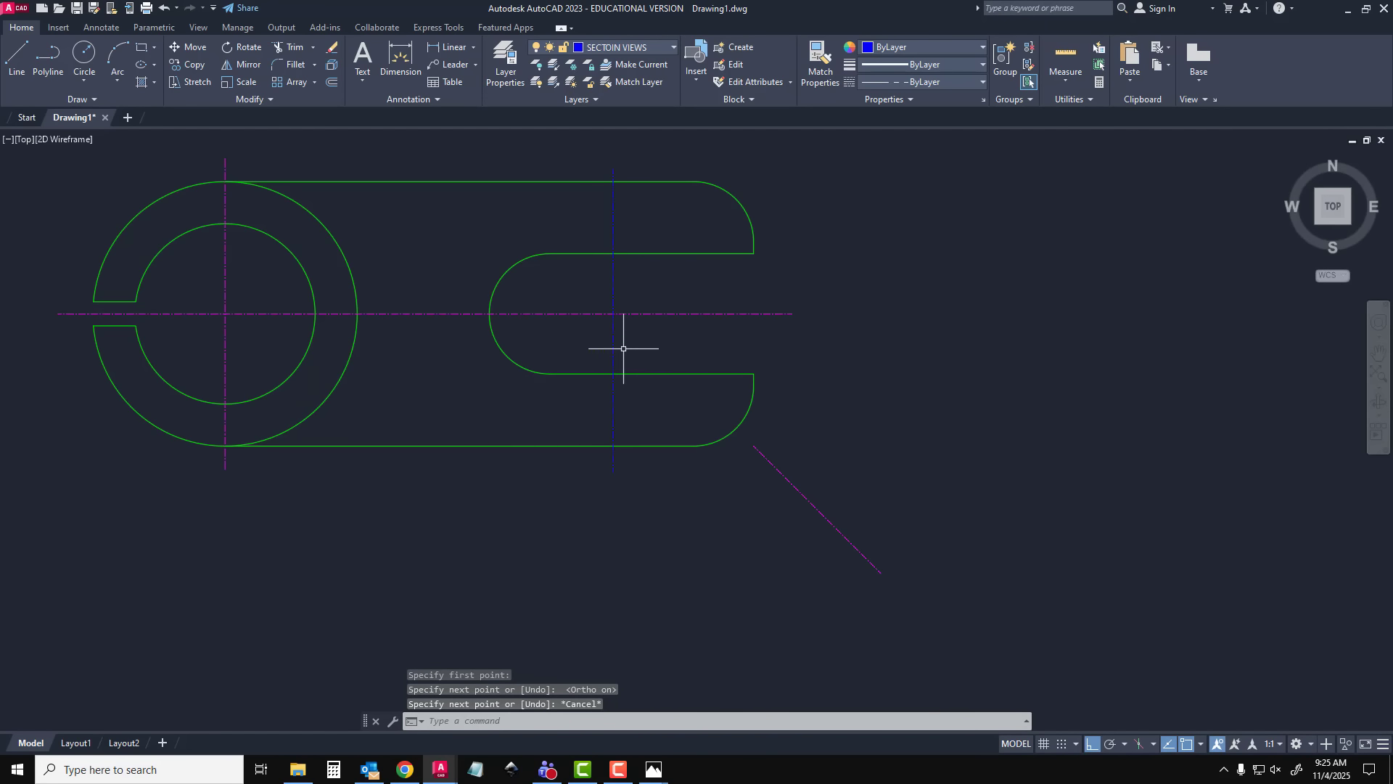
Change the linetype of the SECTOIN VIEWS layer to Continuous and close the layer manager
{"action": "left_click", "coordinate": [612, 345]}
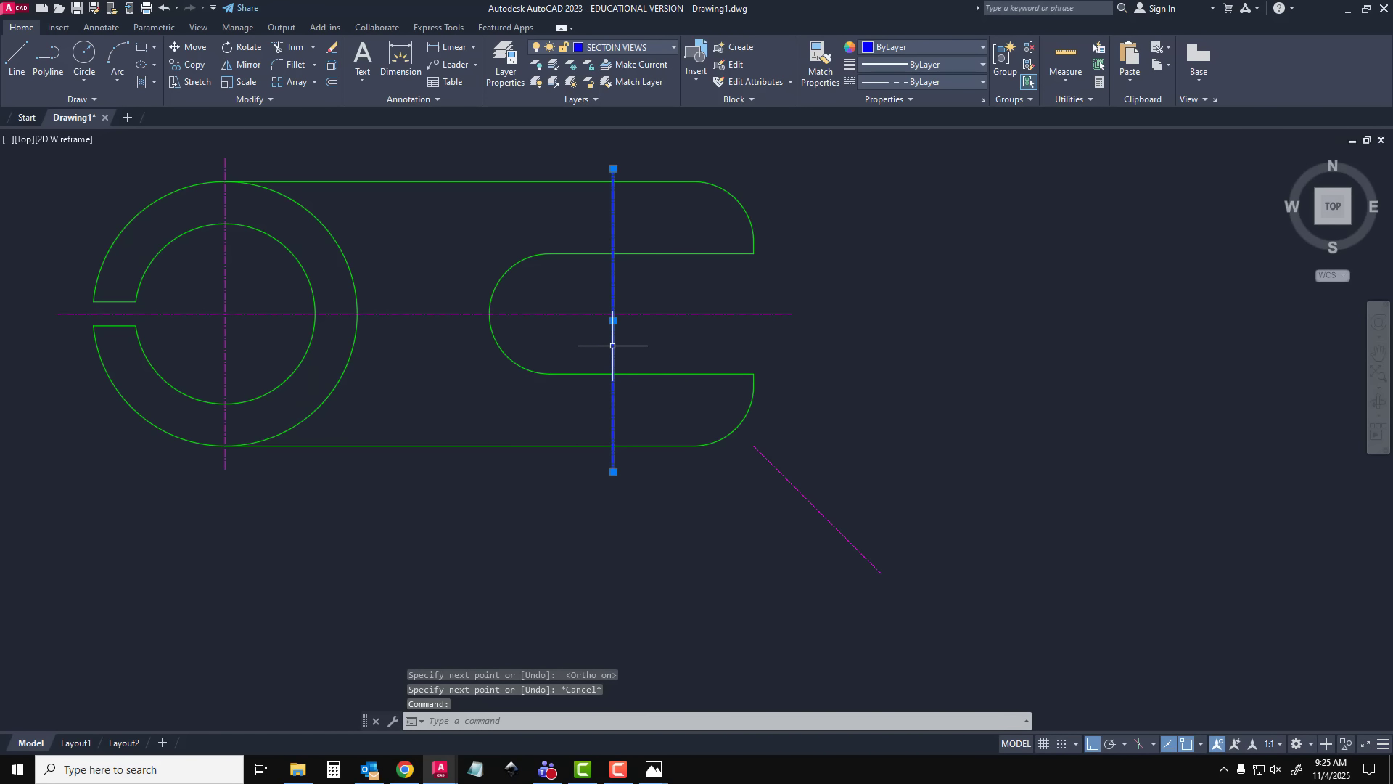
{"action": "key", "text": "Escape"}
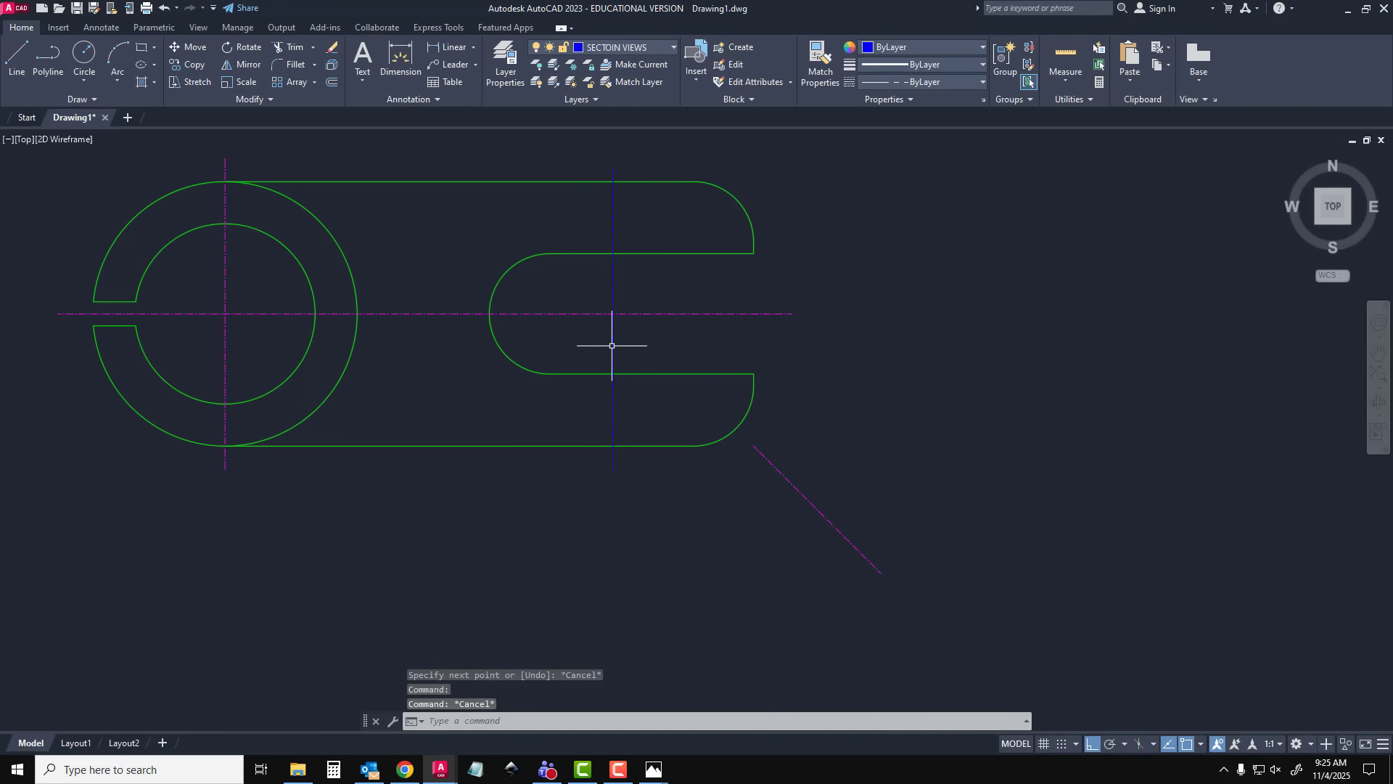
{"action": "left_click", "coordinate": [504, 61]}
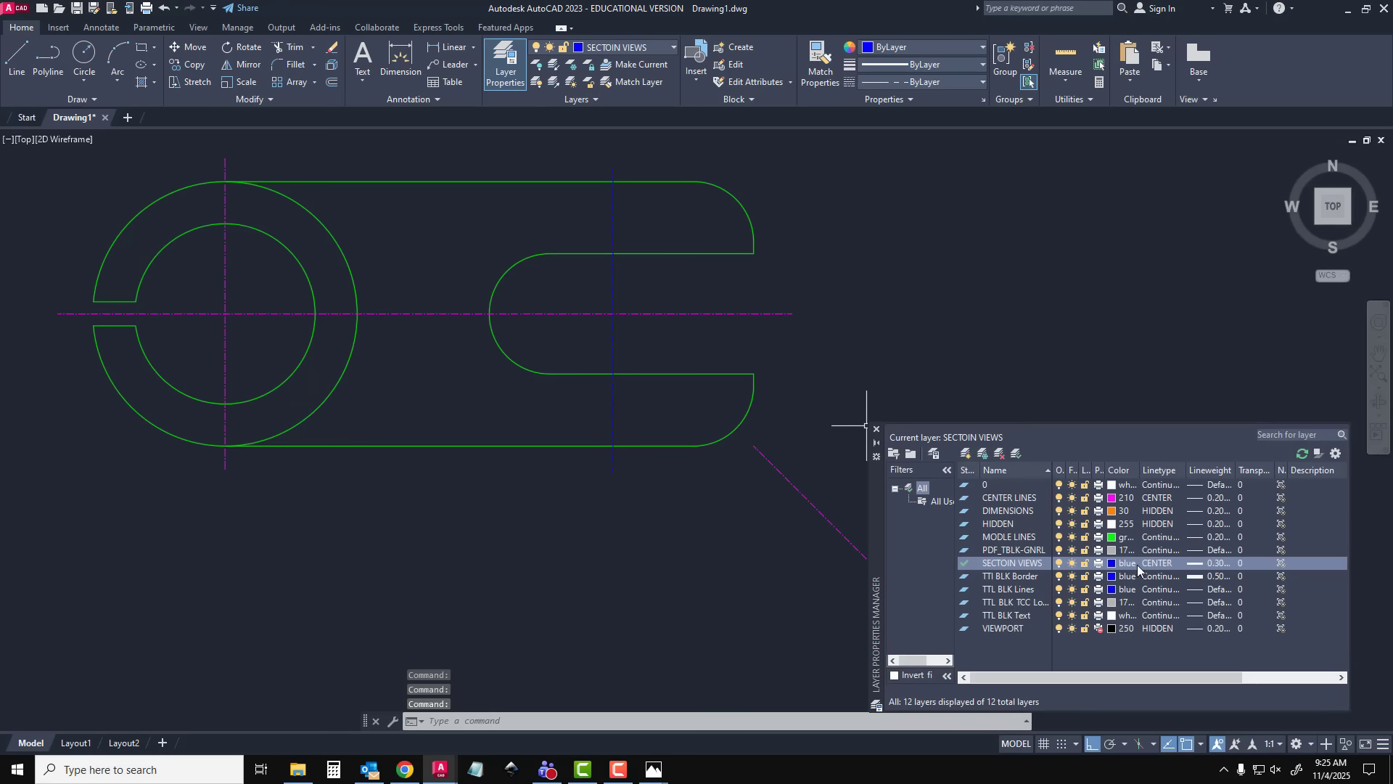
{"action": "left_click", "coordinate": [1158, 564]}
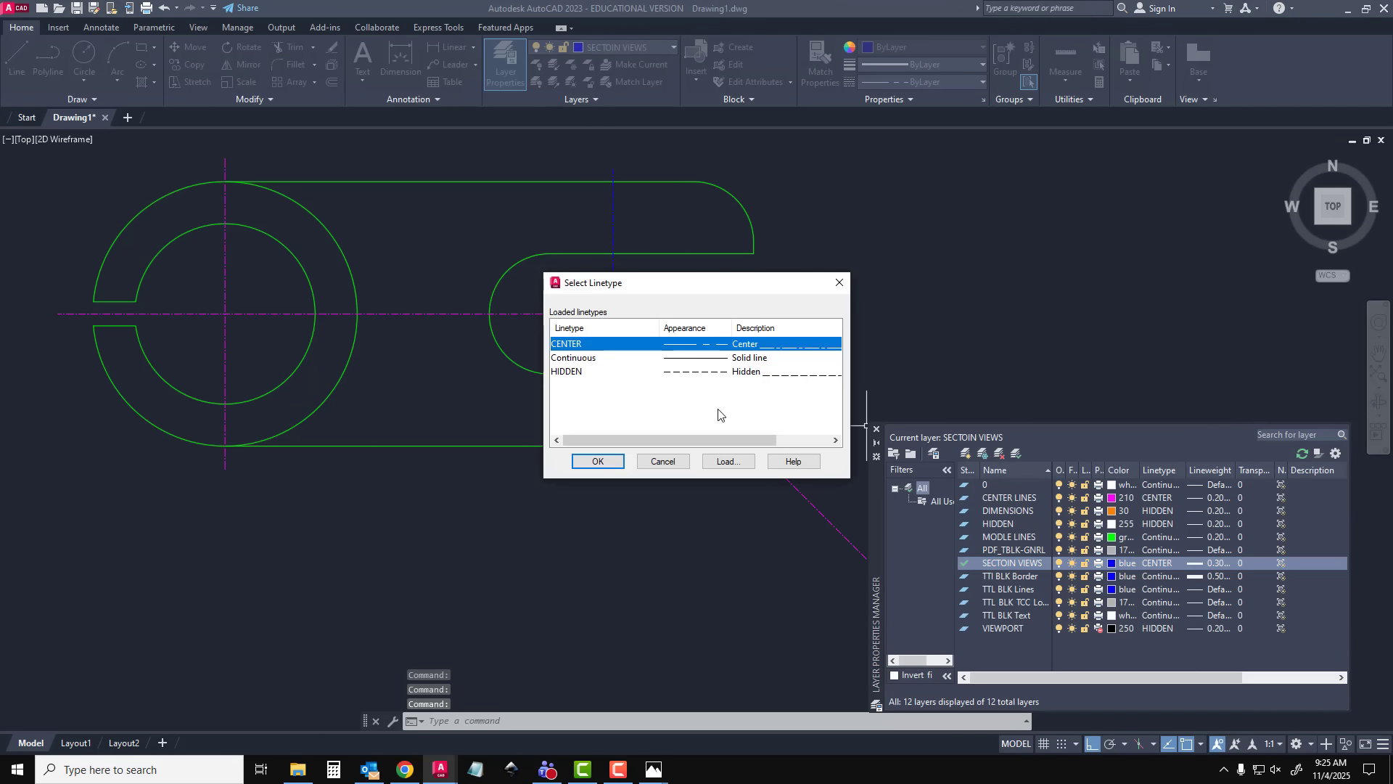
{"action": "left_click", "coordinate": [628, 358]}
{"action": "left_click", "coordinate": [616, 462]}
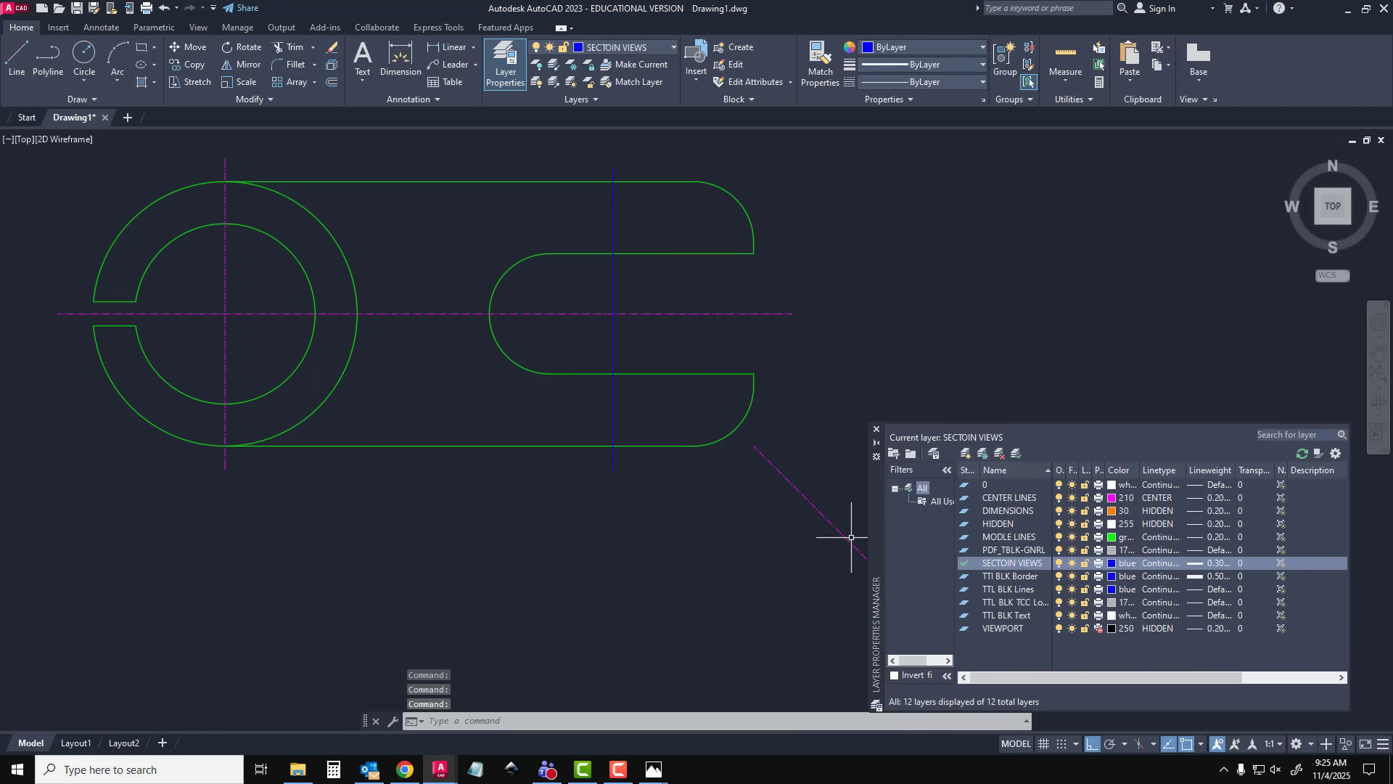
{"action": "left_click", "coordinate": [876, 434]}
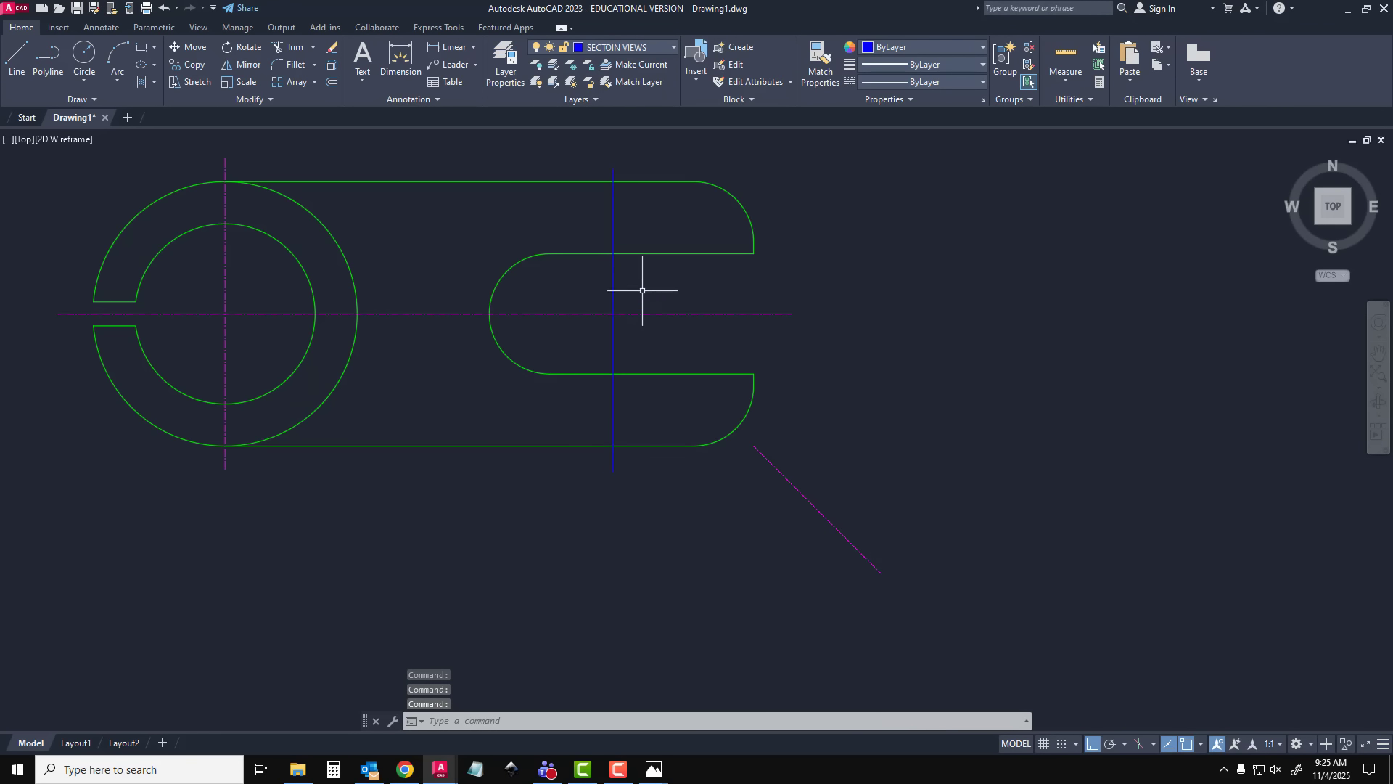
{"action": "left_click", "coordinate": [614, 286]}
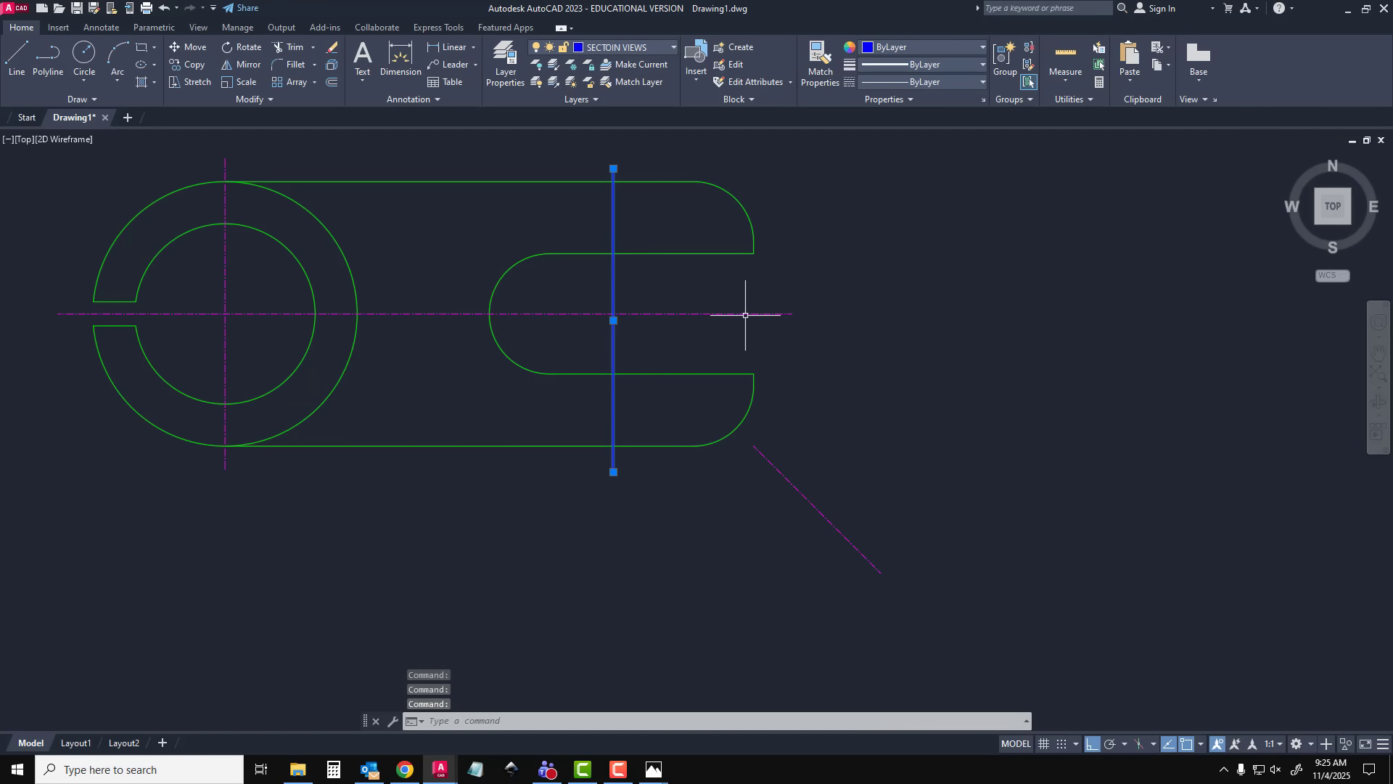
{"action": "key", "text": "Escape"}
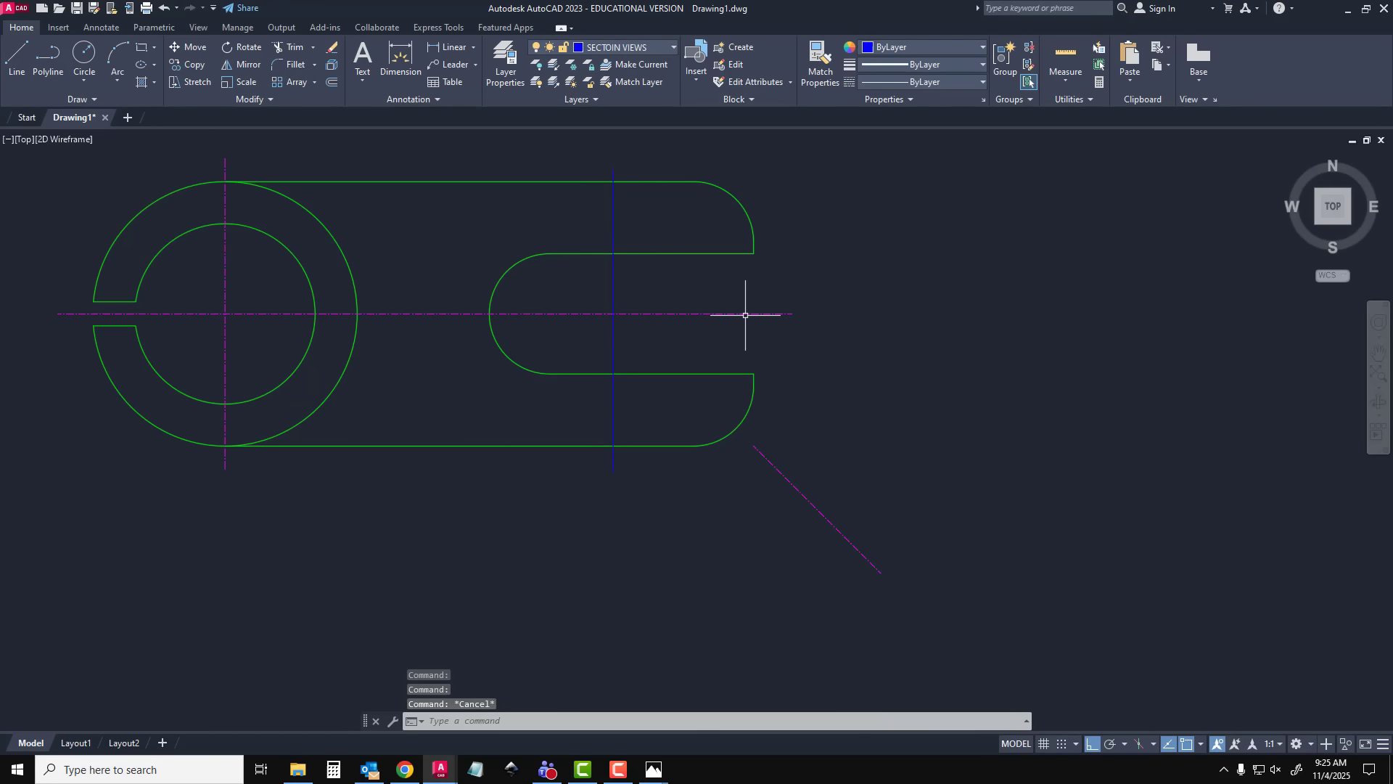
{"action": "left_click", "coordinate": [914, 84]}
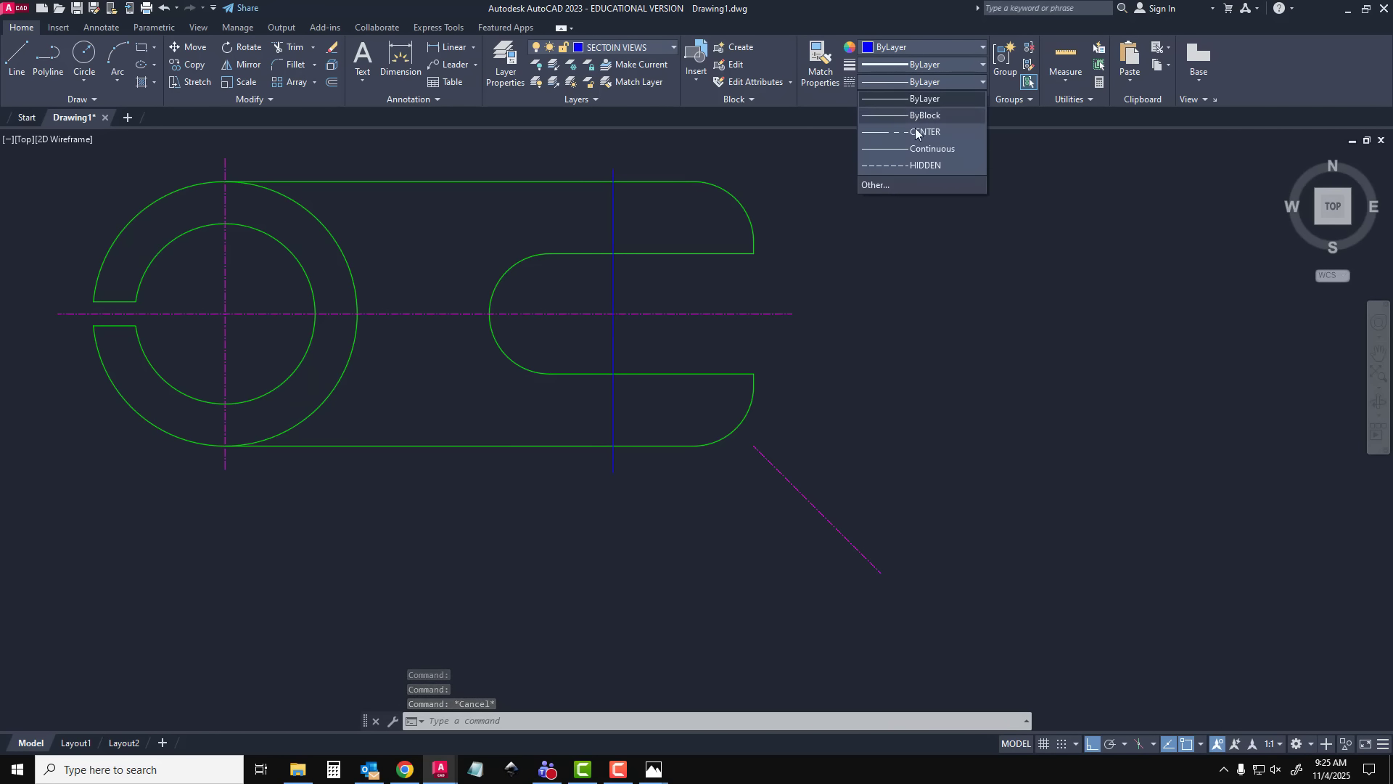
{"action": "left_click", "coordinate": [926, 98]}
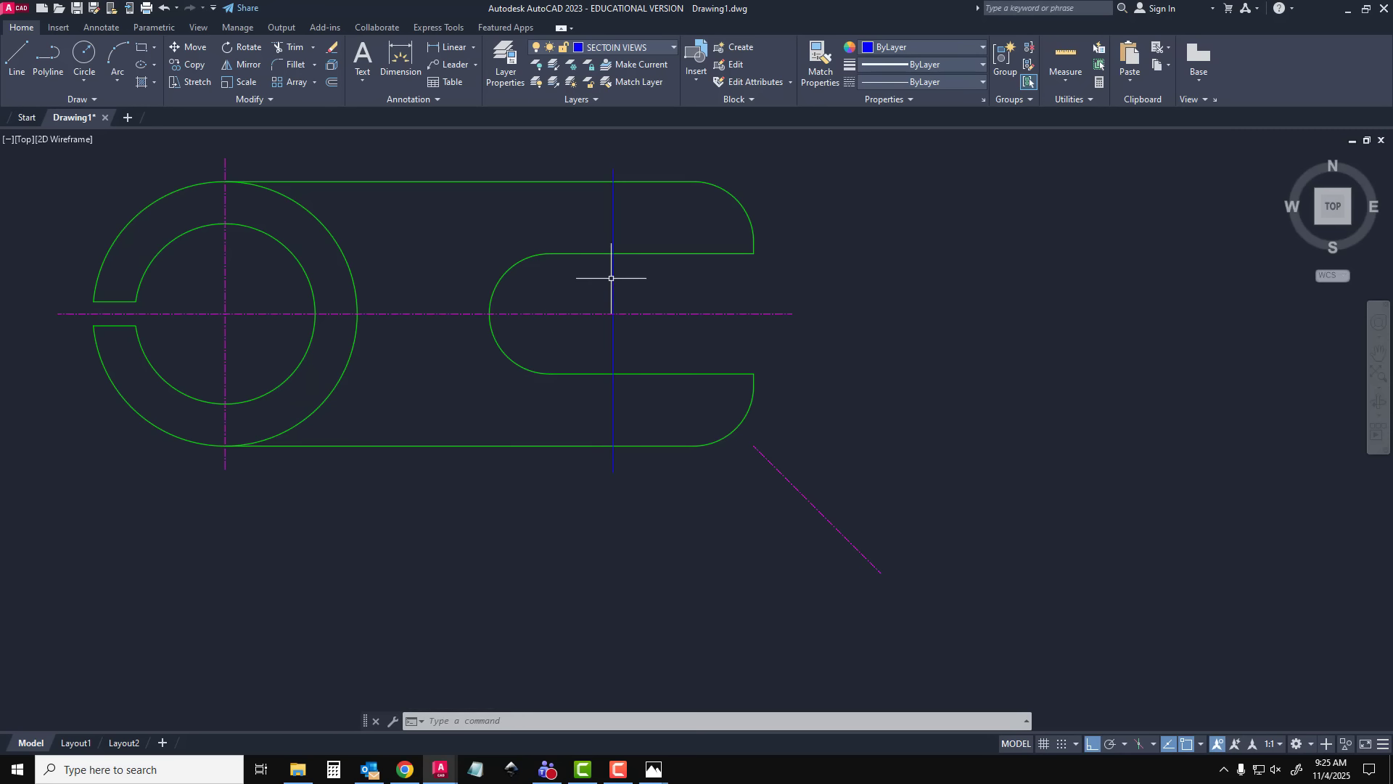
Draw a short horizontal line to the right from the section line's upper endpoint
{"action": "scroll", "coordinate": [611, 278], "scroll_direction": "up", "scroll_amount": 2}
{"action": "scroll", "coordinate": [611, 278], "scroll_direction": "up", "scroll_amount": 2}
{"action": "middle_click_drag", "start_coordinate": [613, 277], "coordinate": [597, 534]}
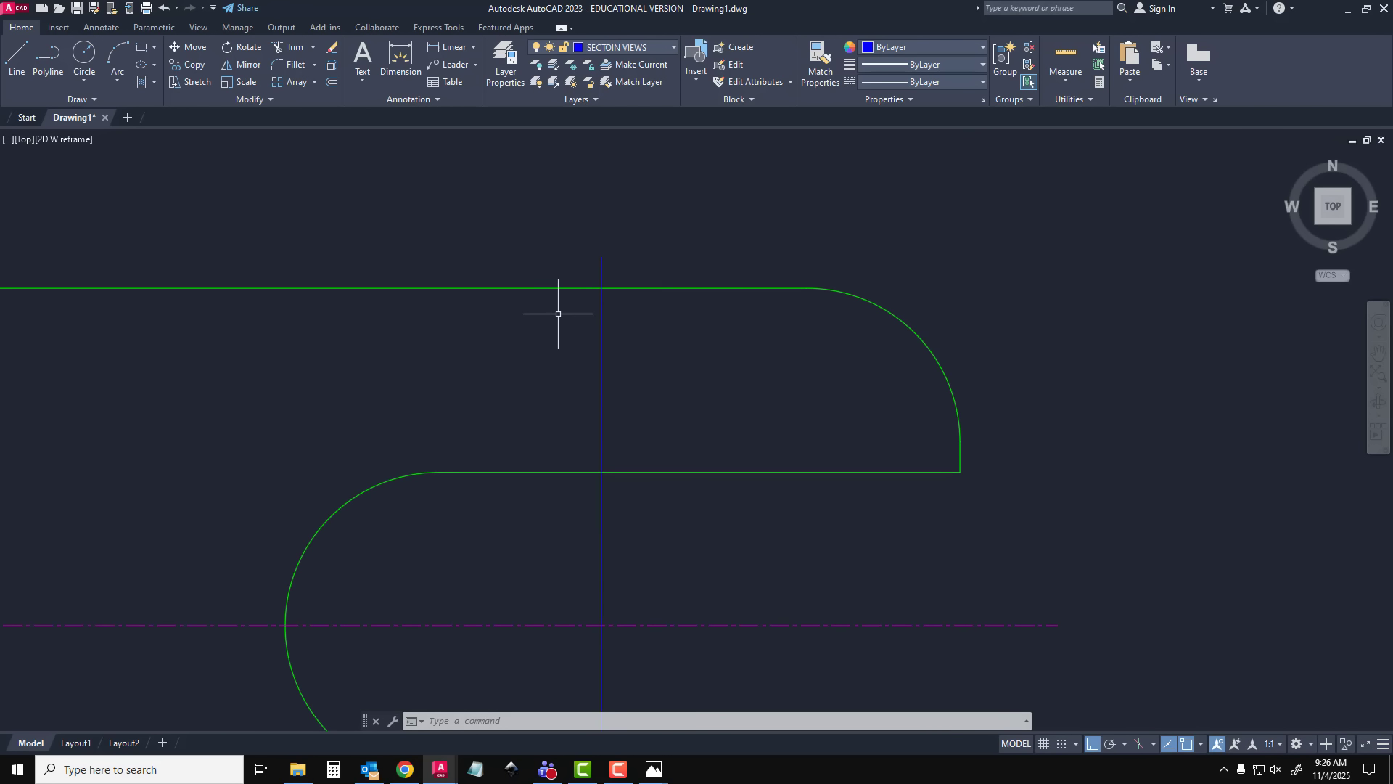
{"action": "left_click", "coordinate": [602, 257]}
{"action": "left_click", "coordinate": [642, 257]}
{"action": "key", "text": "Escape"}
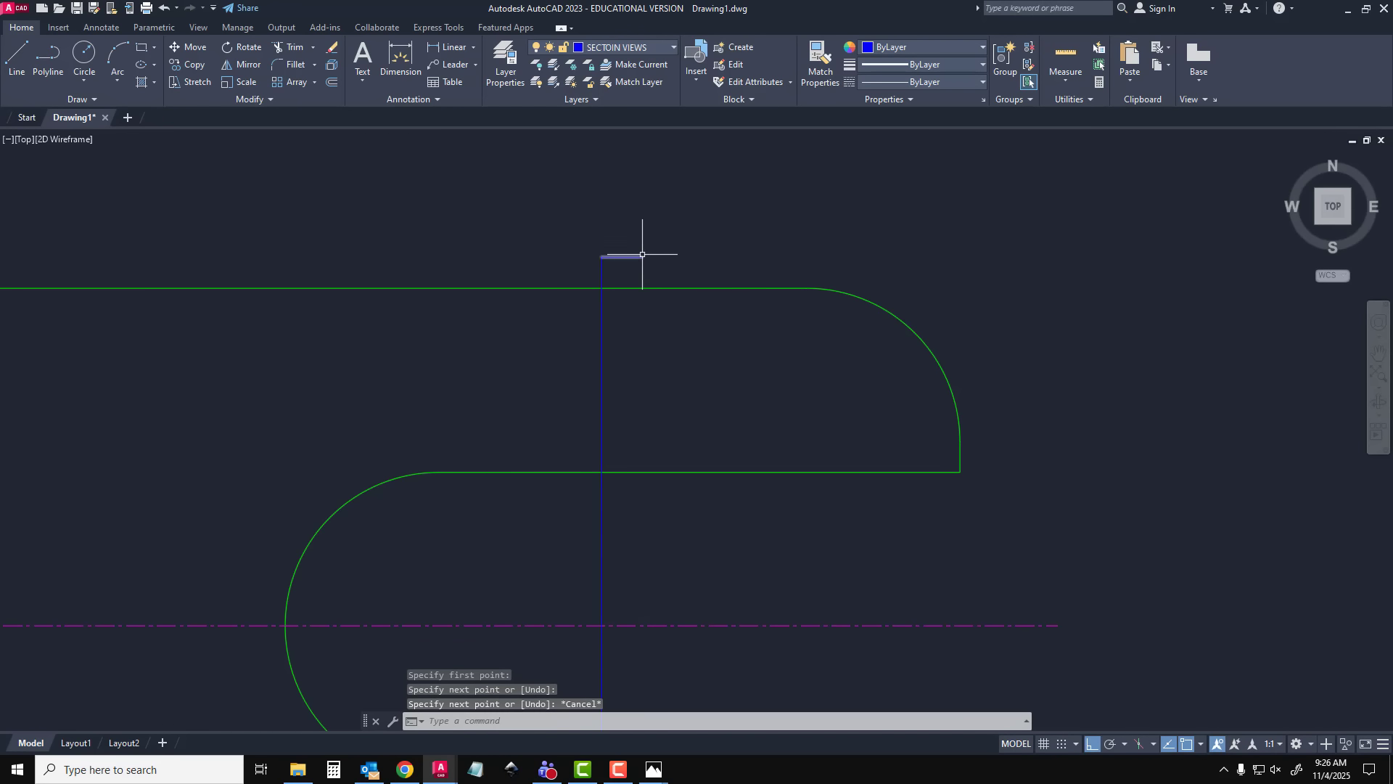
With ortho off for the slanted sides, draw a closed triangular arrowhead pointing right at the end of the short horizontal line
{"action": "left_click", "coordinate": [21, 61]}
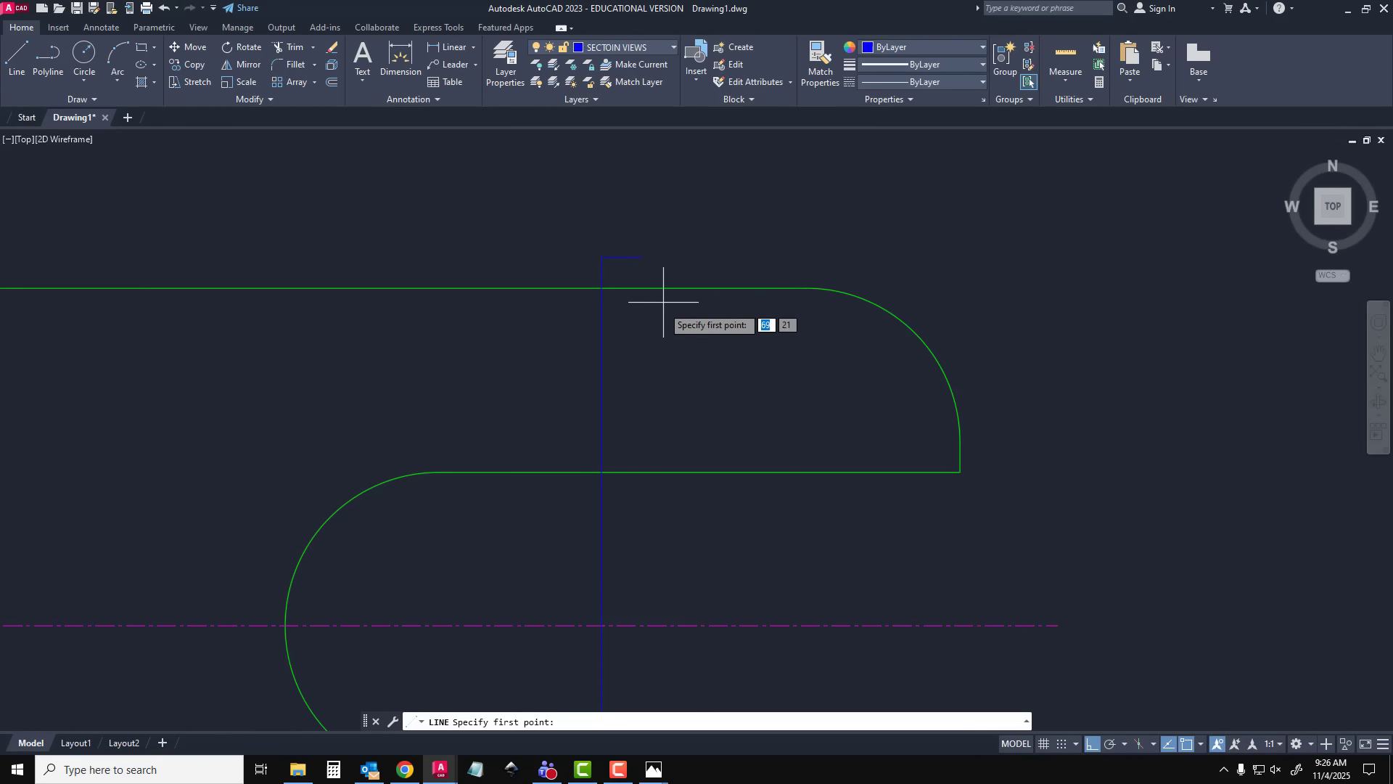
{"action": "left_click", "coordinate": [642, 257]}
{"action": "left_click", "coordinate": [638, 237]}
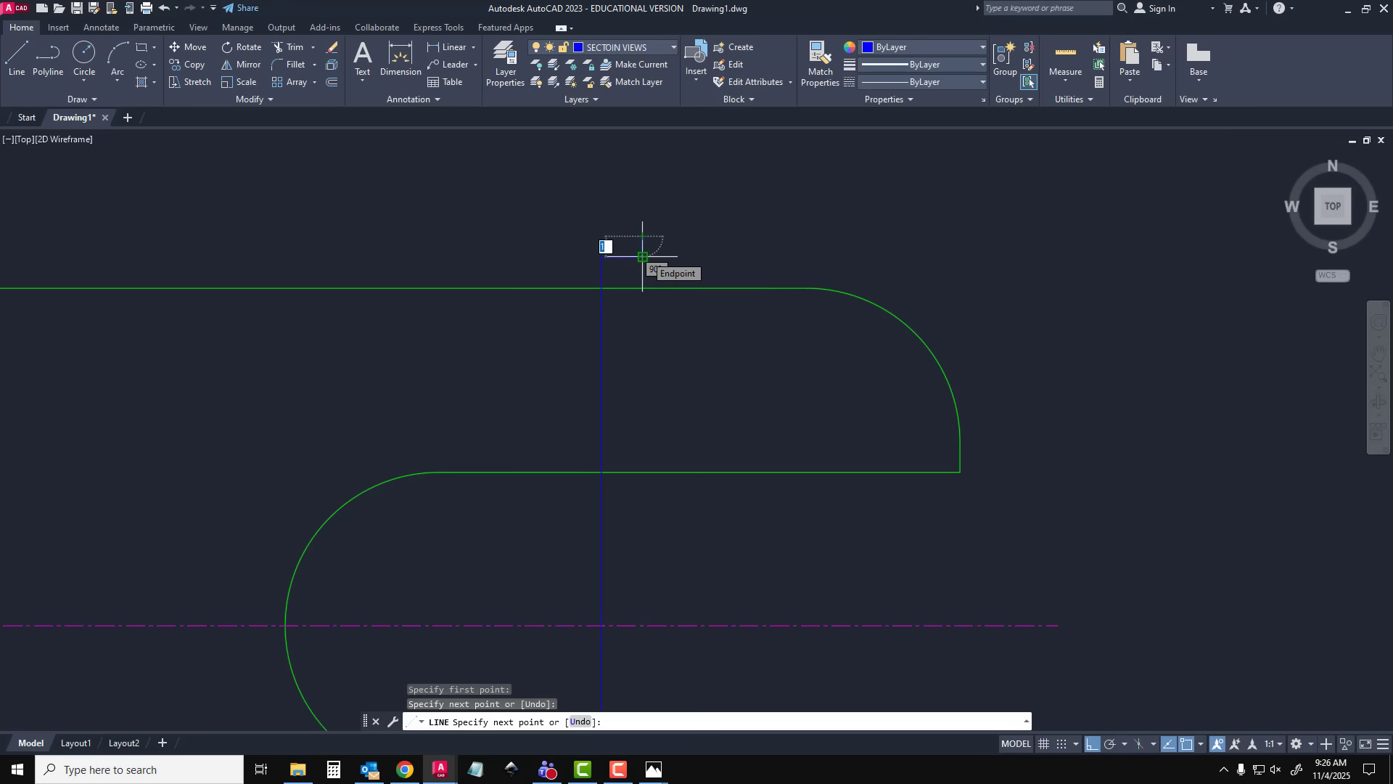
{"action": "key", "text": "F8"}
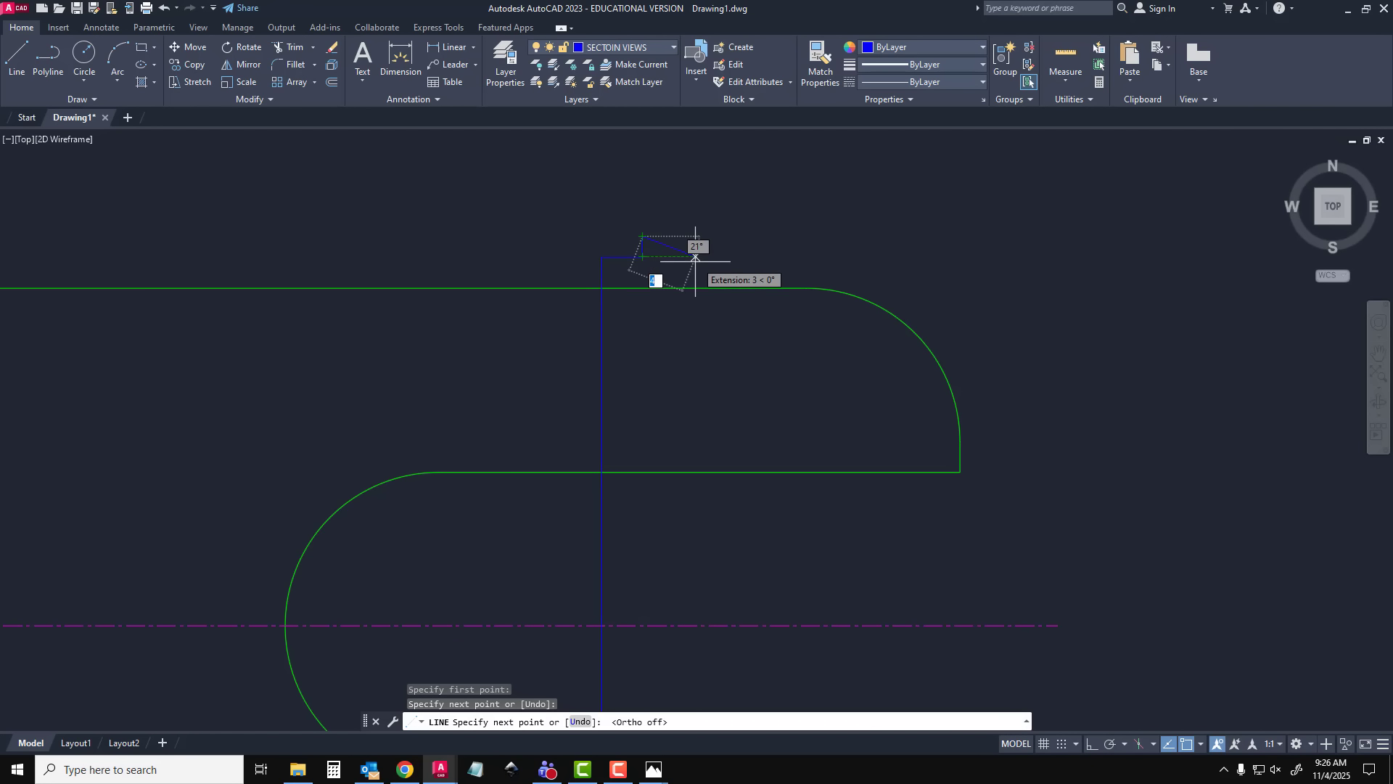
{"action": "left_click", "coordinate": [680, 256]}
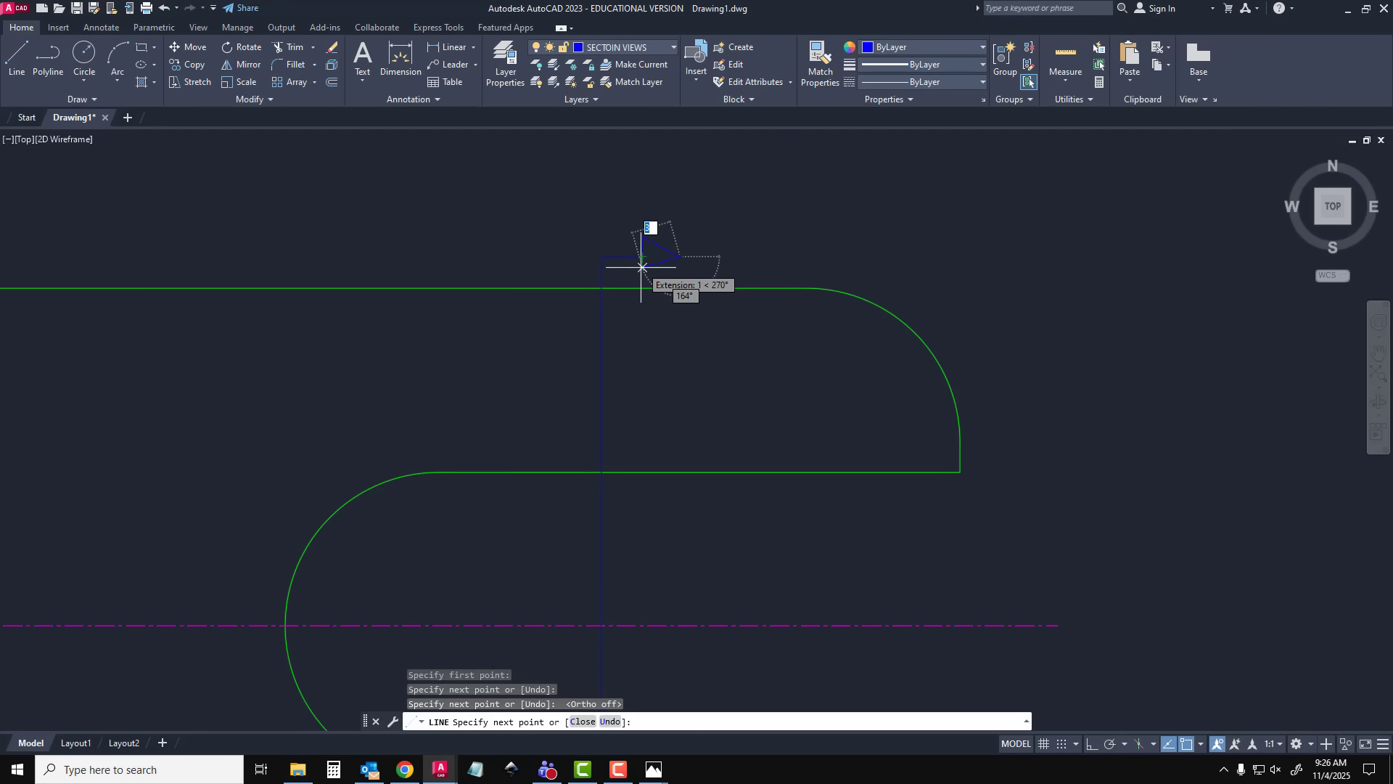
{"action": "left_click", "coordinate": [642, 277]}
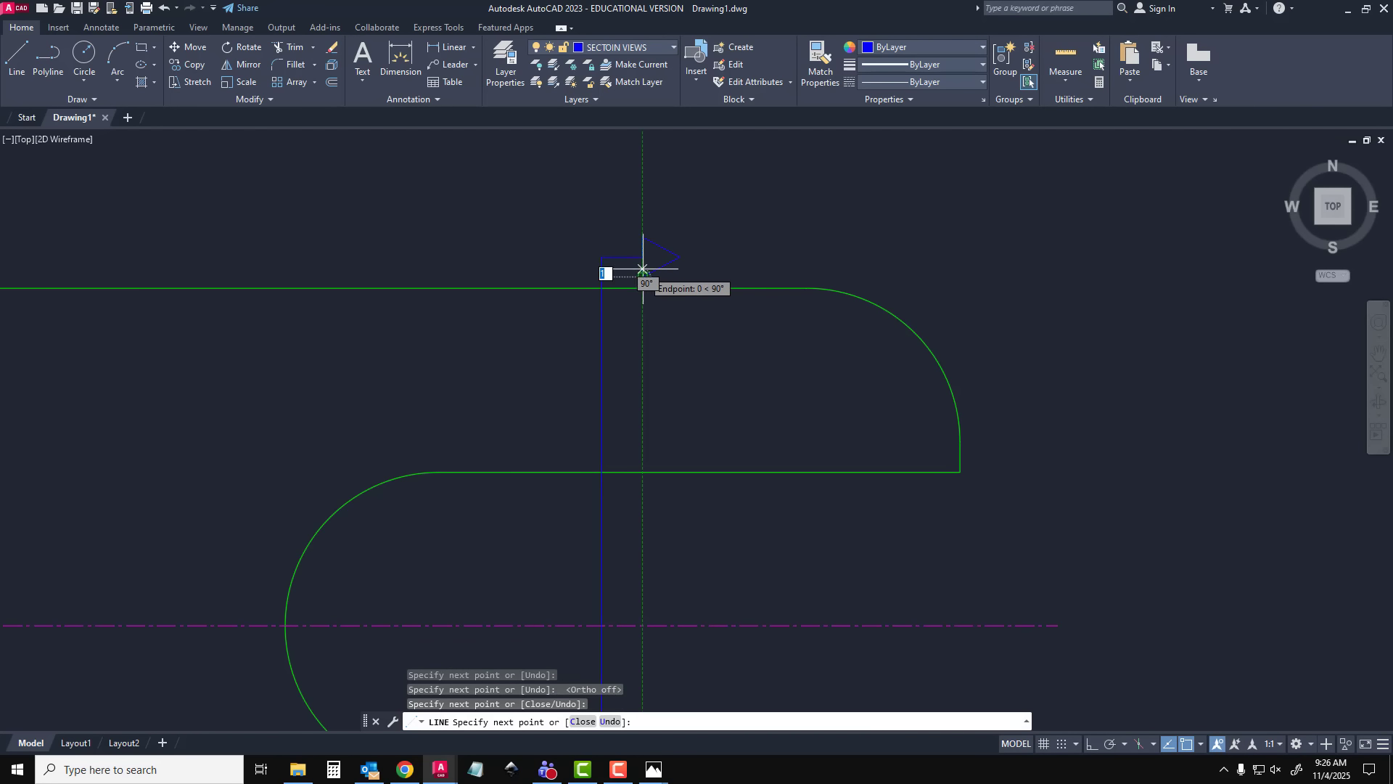
{"action": "left_click", "coordinate": [643, 257]}
{"action": "key", "text": "Escape"}
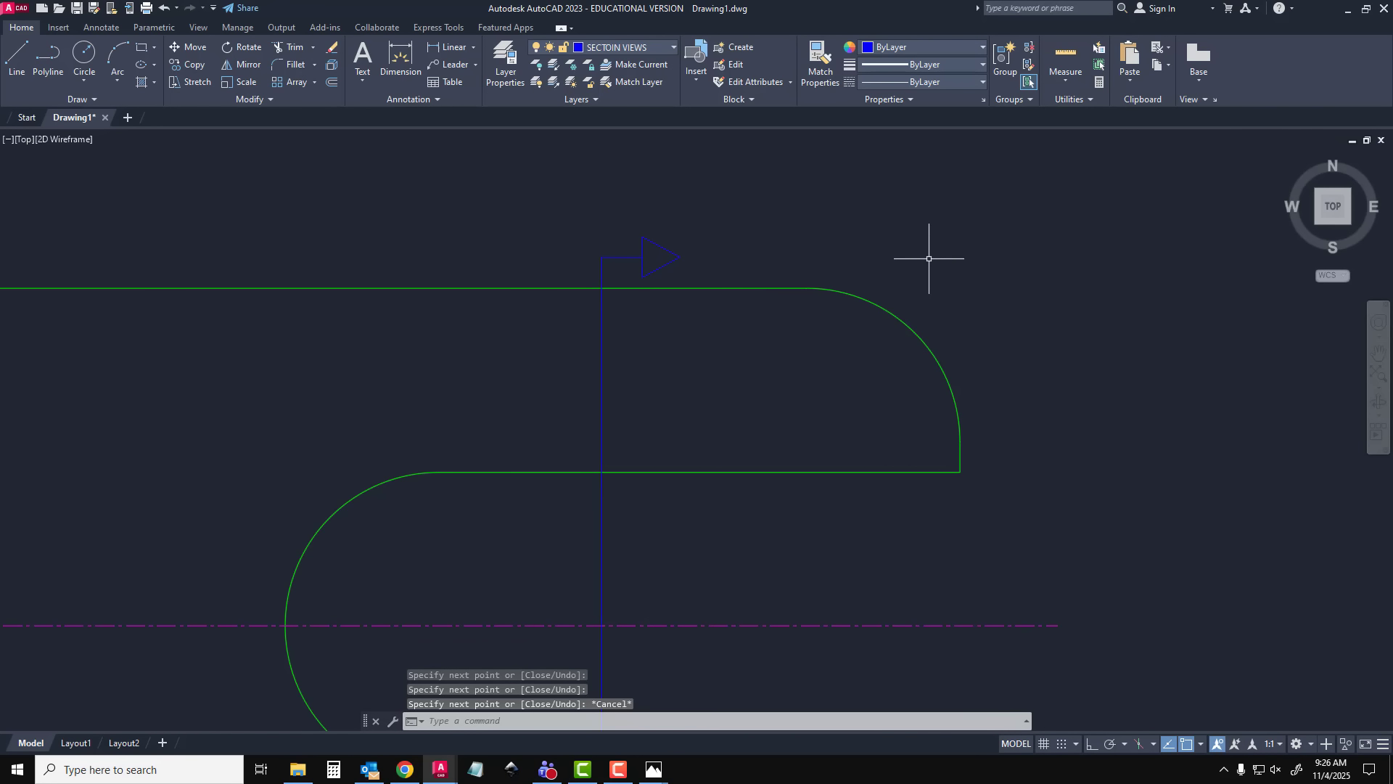
Copy the short line and arrowhead from the section line's upper endpoint to its lower endpoint
{"action": "left_click", "coordinate": [580, 224]}
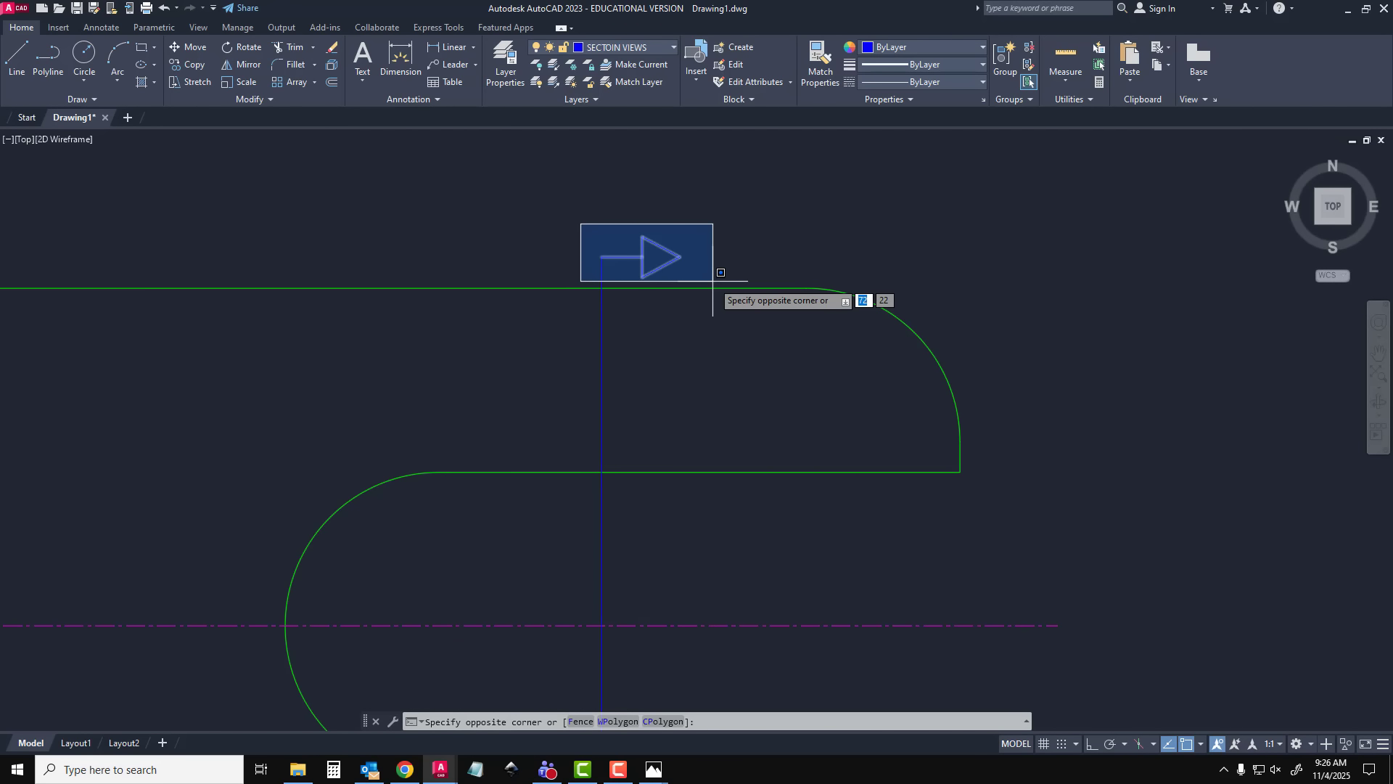
{"action": "key", "text": "Escape"}
{"action": "left_click", "coordinate": [713, 244]}
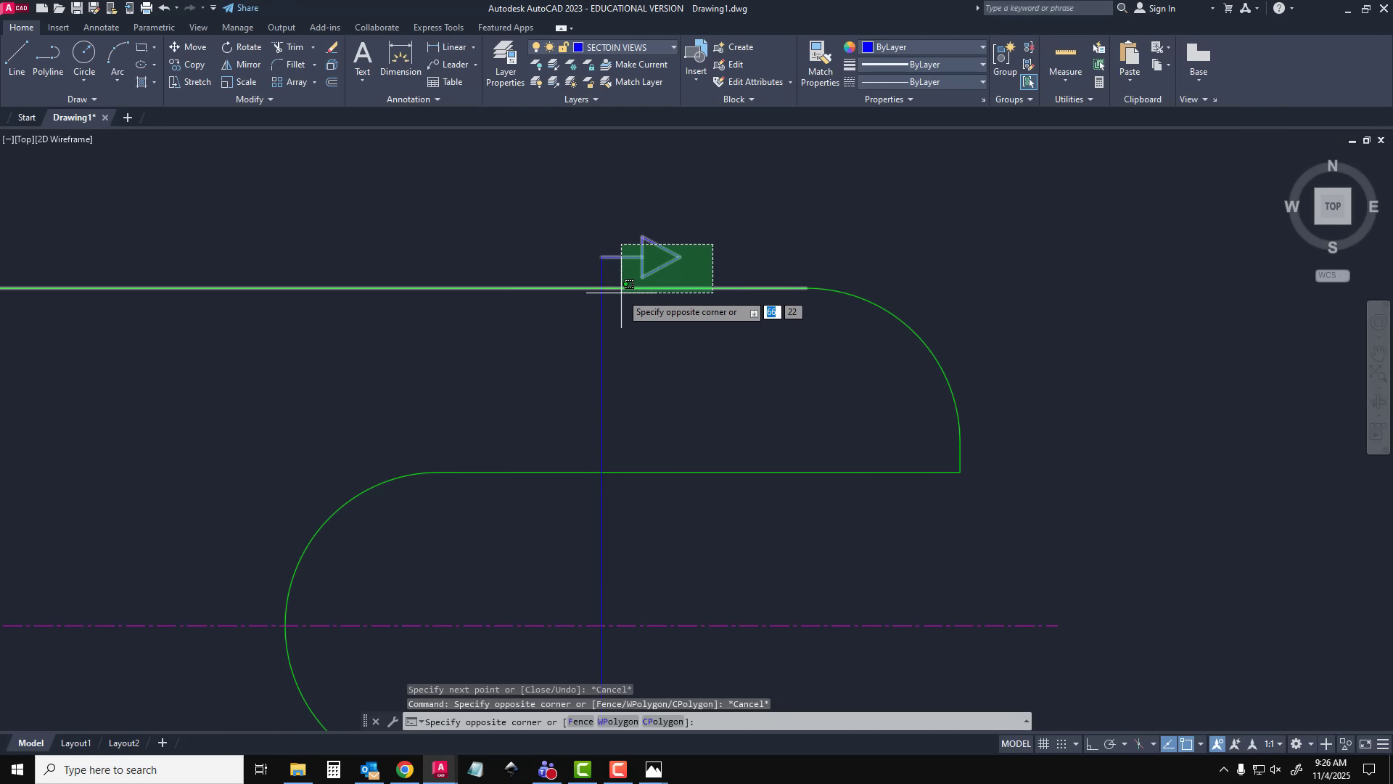
{"action": "left_click", "coordinate": [621, 285]}
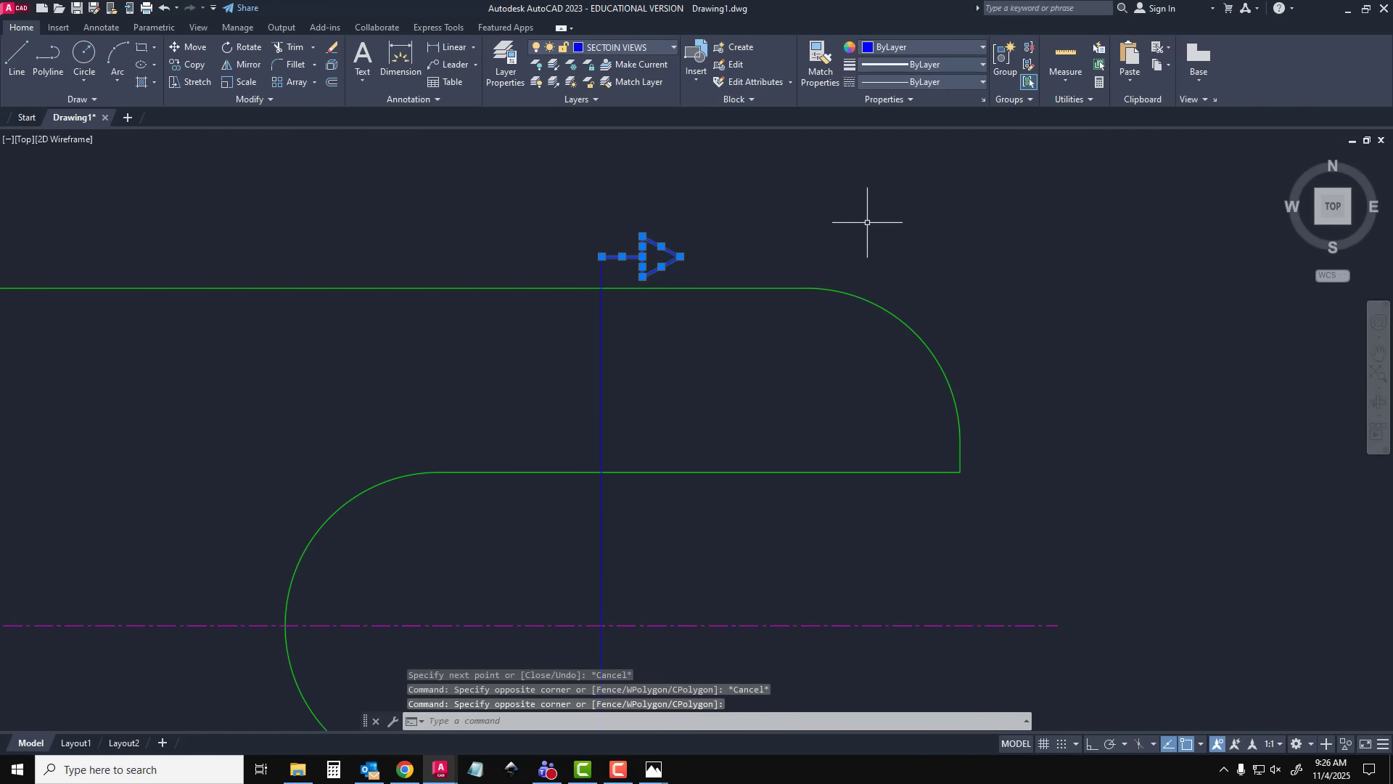
{"action": "type", "text": "COPY"}
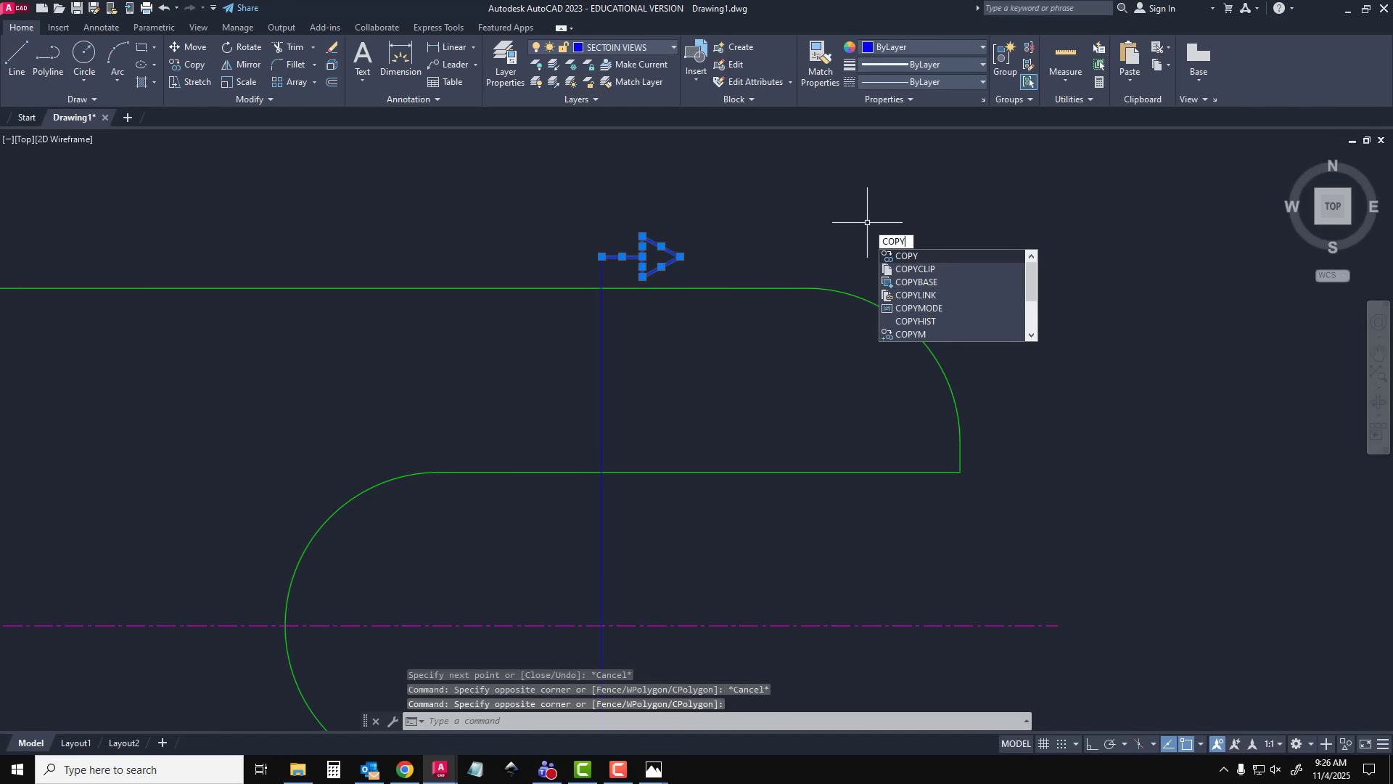
{"action": "key", "text": "Return"}
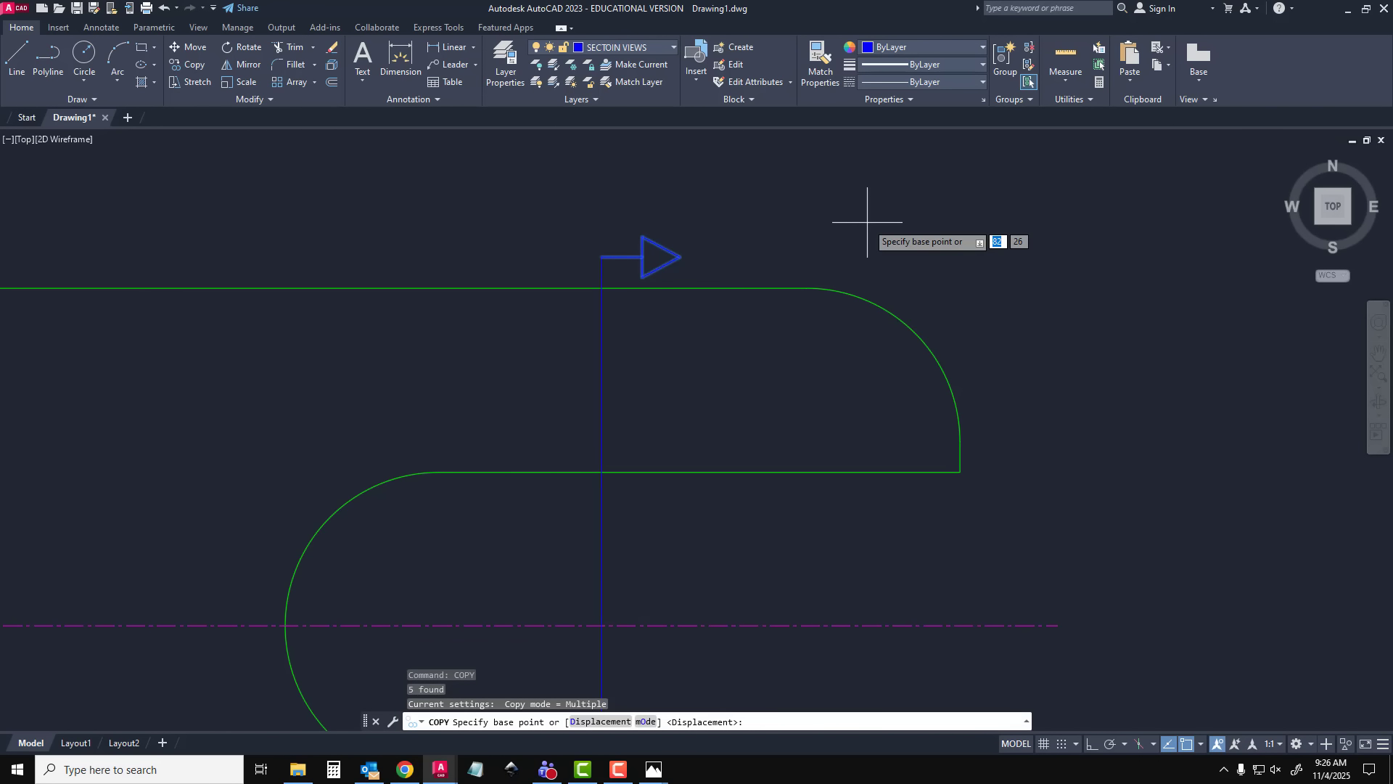
{"action": "left_click", "coordinate": [602, 257]}
{"action": "scroll", "coordinate": [677, 501], "scroll_direction": "down", "scroll_amount": 2}
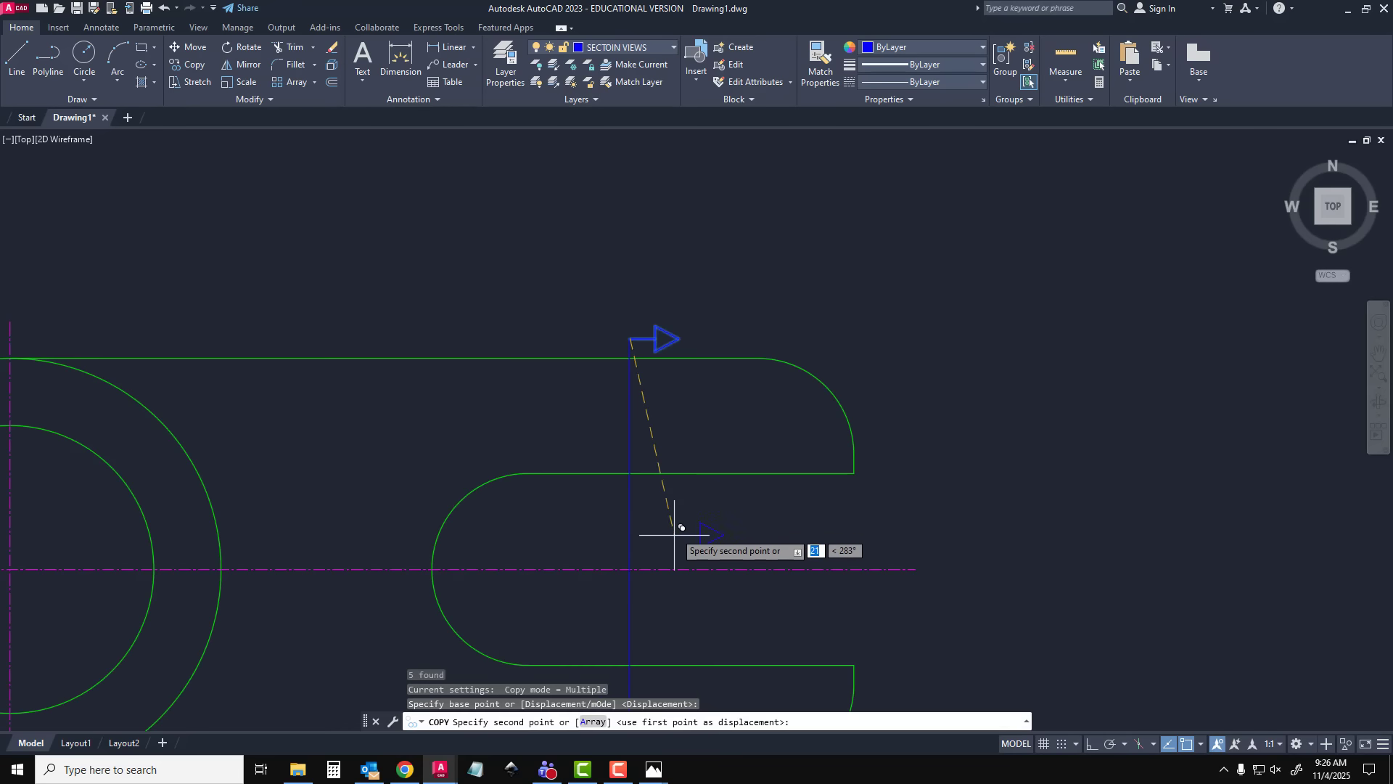
{"action": "middle_click_drag", "start_coordinate": [678, 535], "coordinate": [650, 286]}
{"action": "scroll", "coordinate": [650, 483], "scroll_direction": "up", "scroll_amount": 2}
{"action": "middle_click_drag", "start_coordinate": [646, 547], "coordinate": [637, 460]}
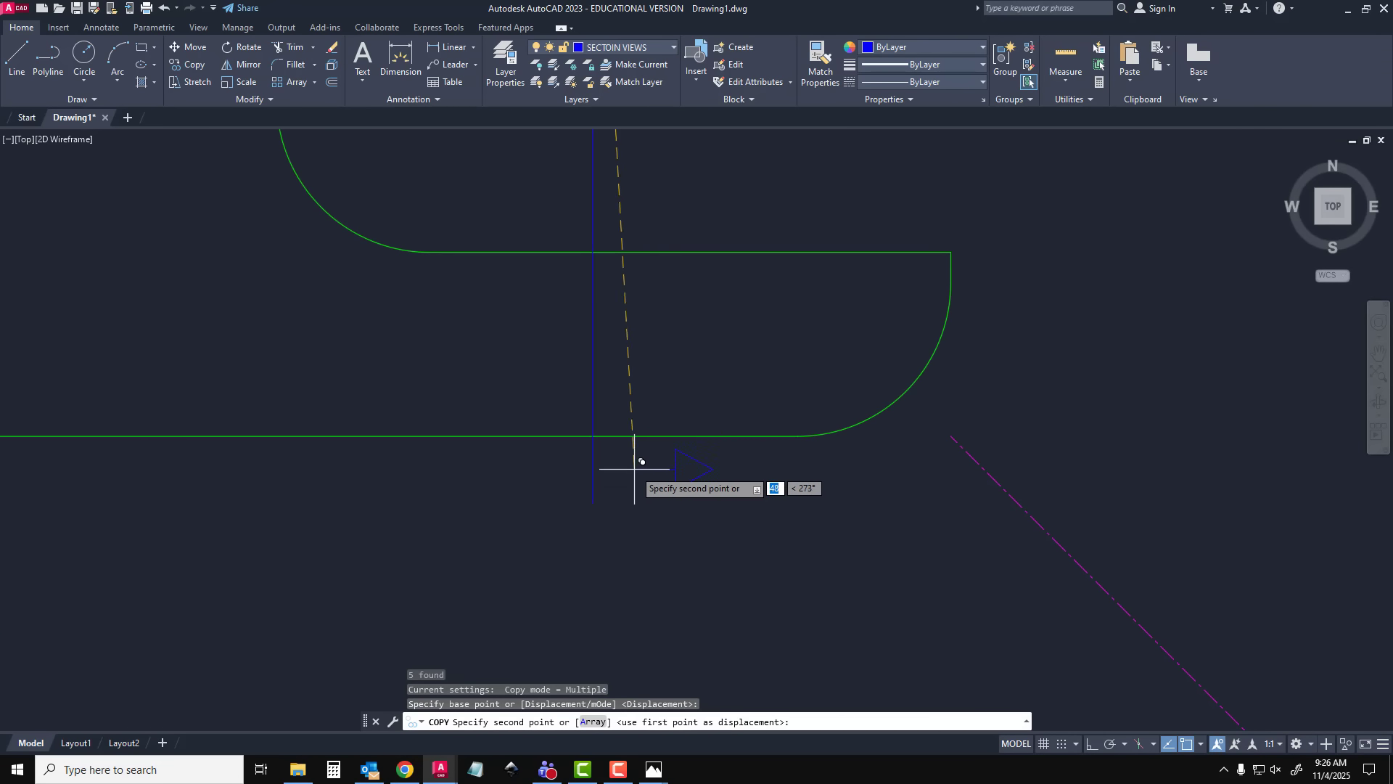
{"action": "key", "text": "Return"}
{"action": "key", "text": "Escape"}
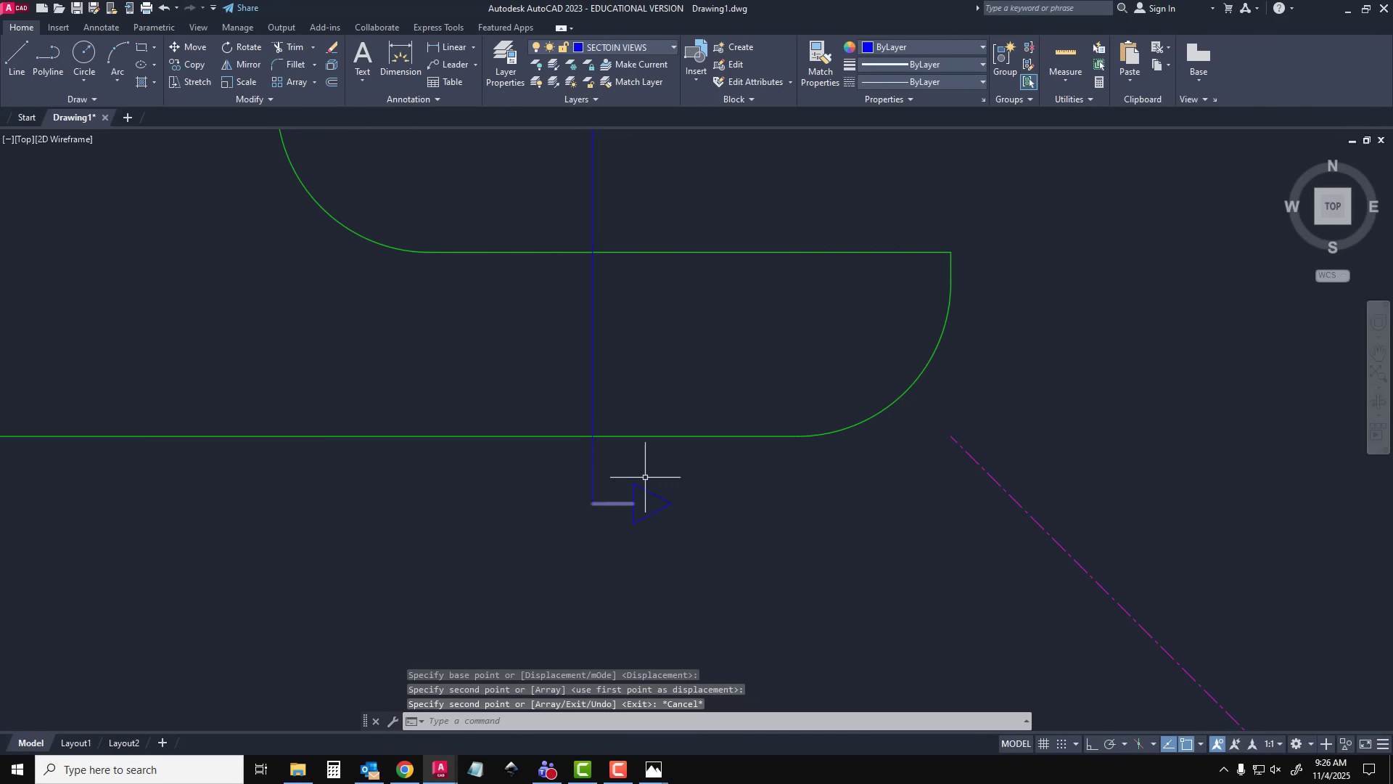
Add the multiline text label "A" just above the section line's upper endpoint
{"action": "middle_click_drag", "start_coordinate": [765, 319], "coordinate": [688, 497]}
{"action": "scroll", "coordinate": [688, 497], "scroll_direction": "down", "scroll_amount": 2}
{"action": "middle_click_drag", "start_coordinate": [644, 438], "coordinate": [659, 504]}
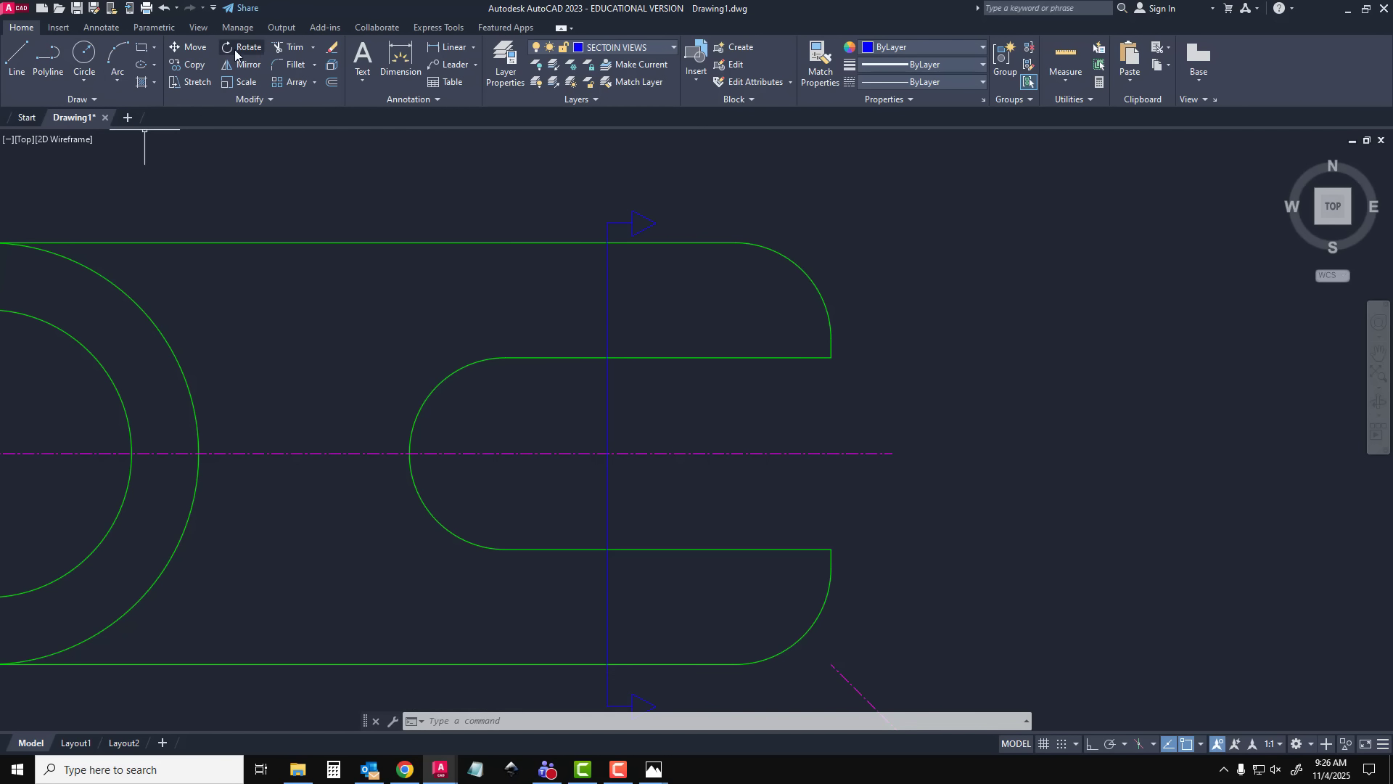
{"action": "left_click", "coordinate": [365, 54]}
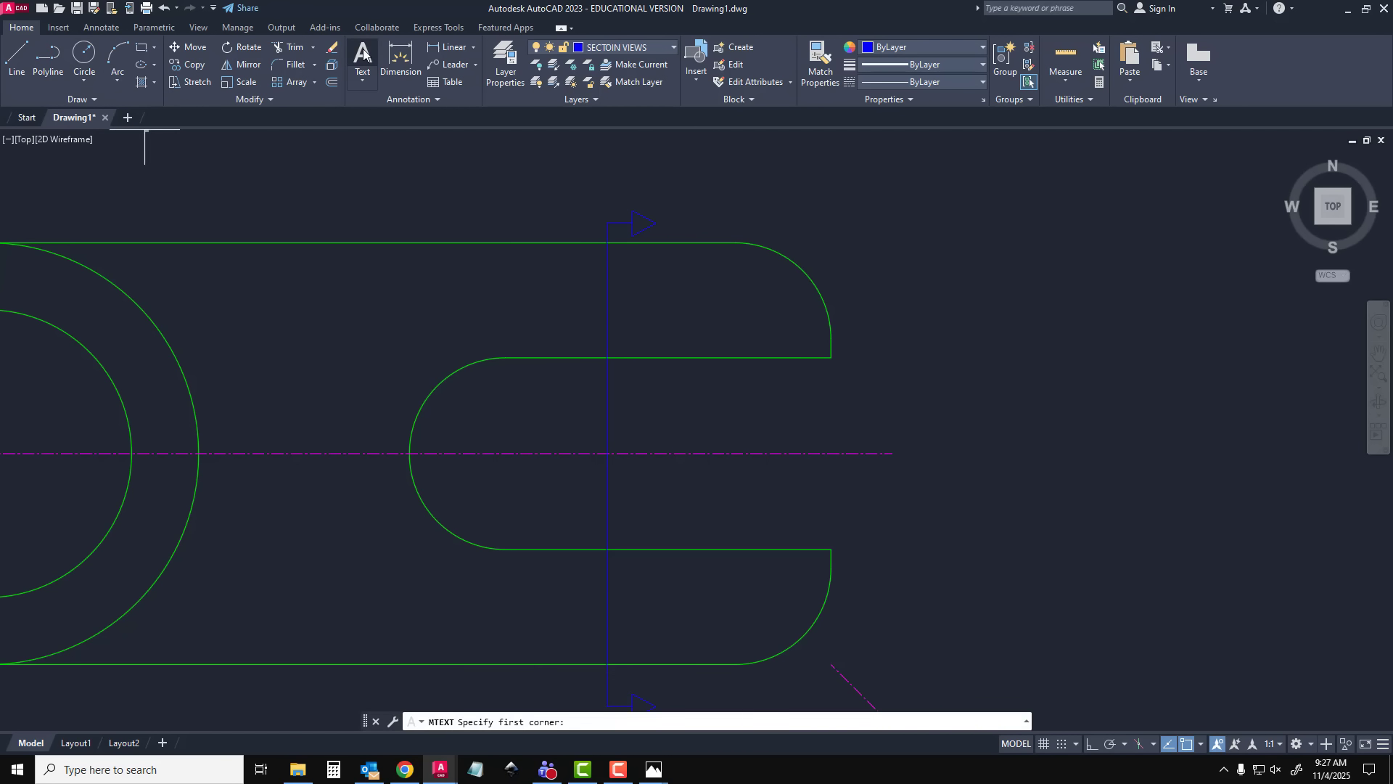
{"action": "left_click", "coordinate": [601, 196]}
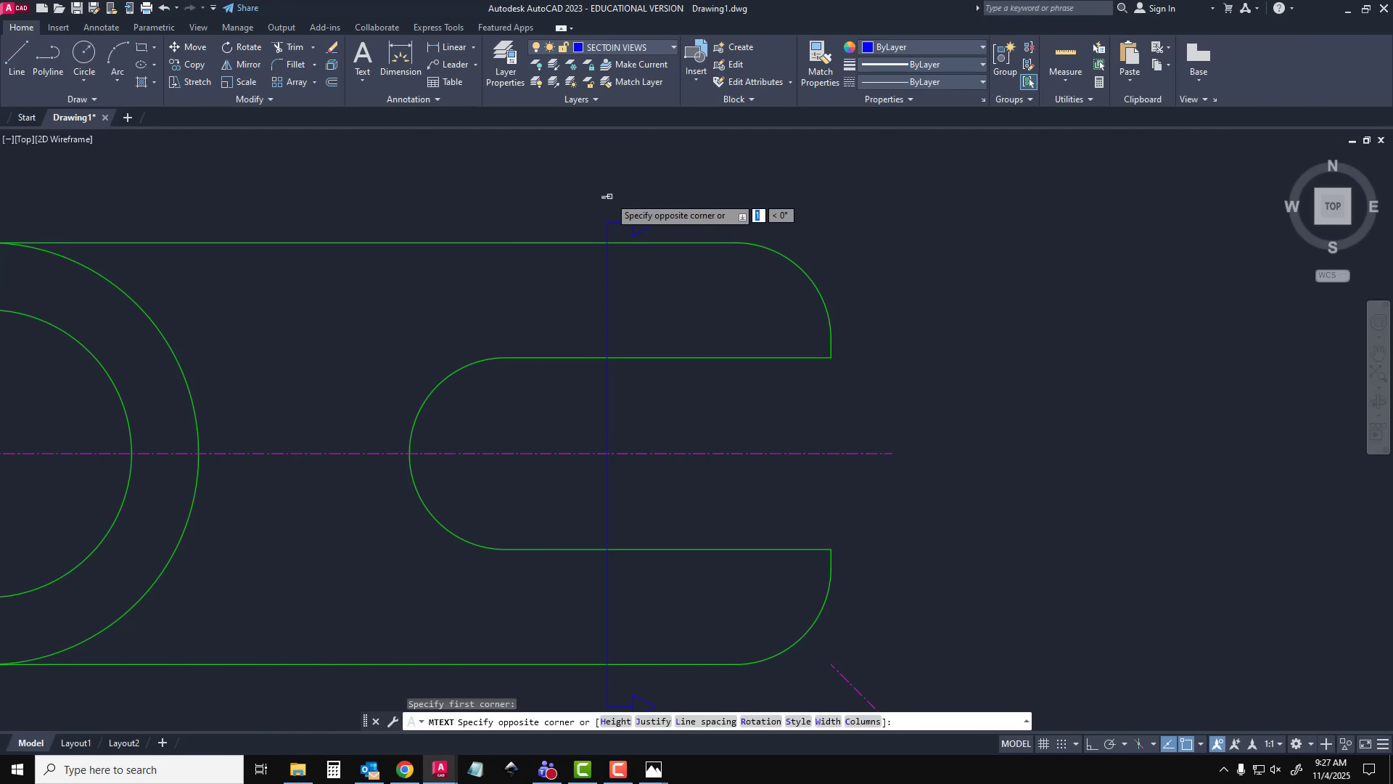
{"action": "left_click", "coordinate": [601, 202]}
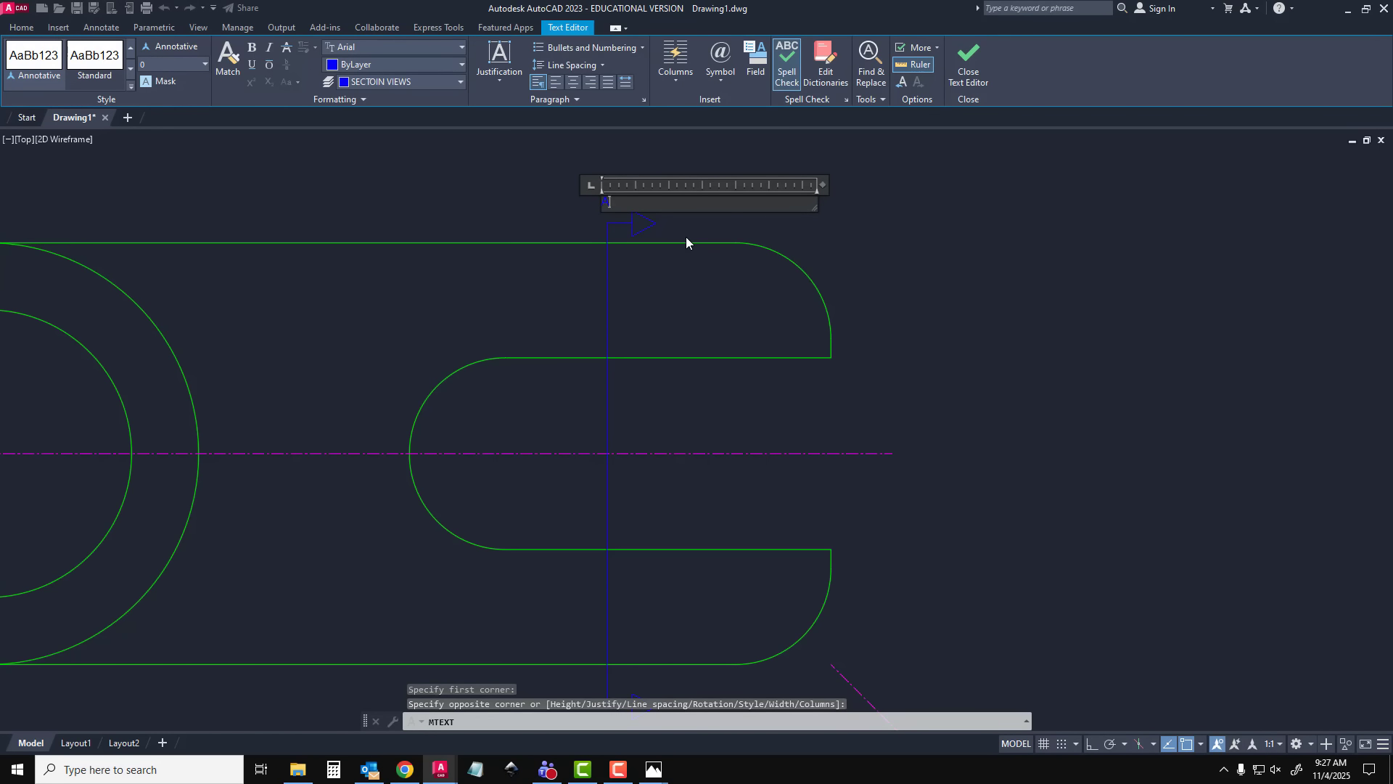
{"action": "left_click", "coordinate": [970, 64]}
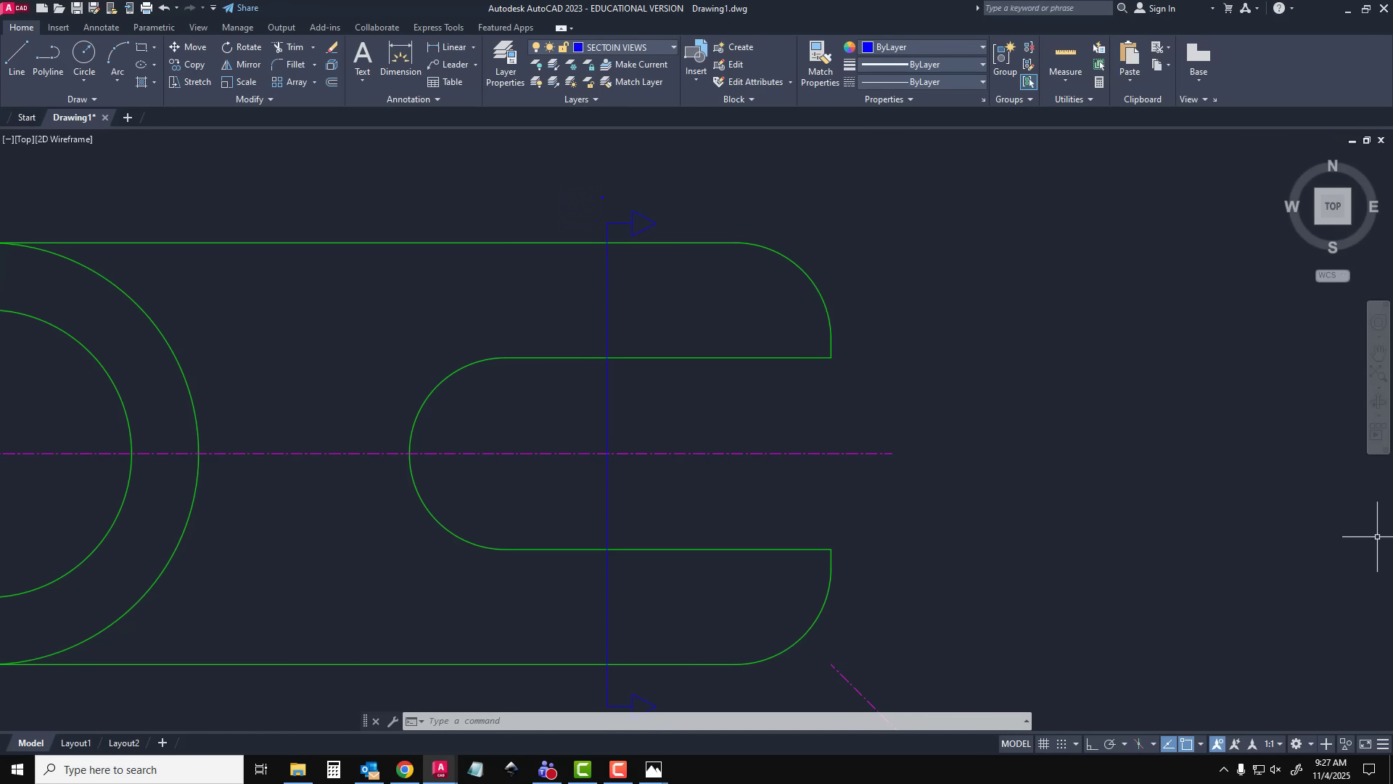
Consult the Scaling.jpg text height chart and create a text style named 16 with a height of 2
{"action": "left_click", "coordinate": [654, 769]}
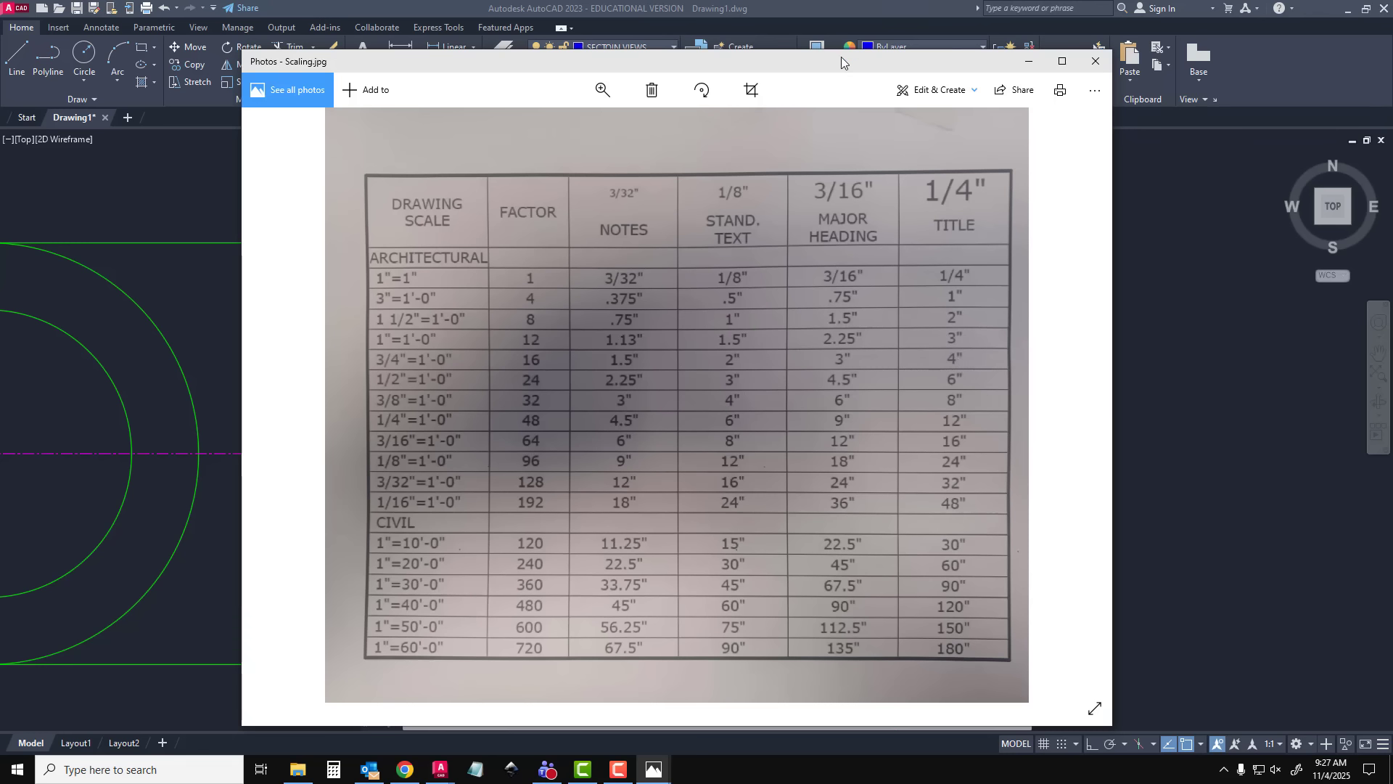
{"action": "left_click", "coordinate": [1096, 61]}
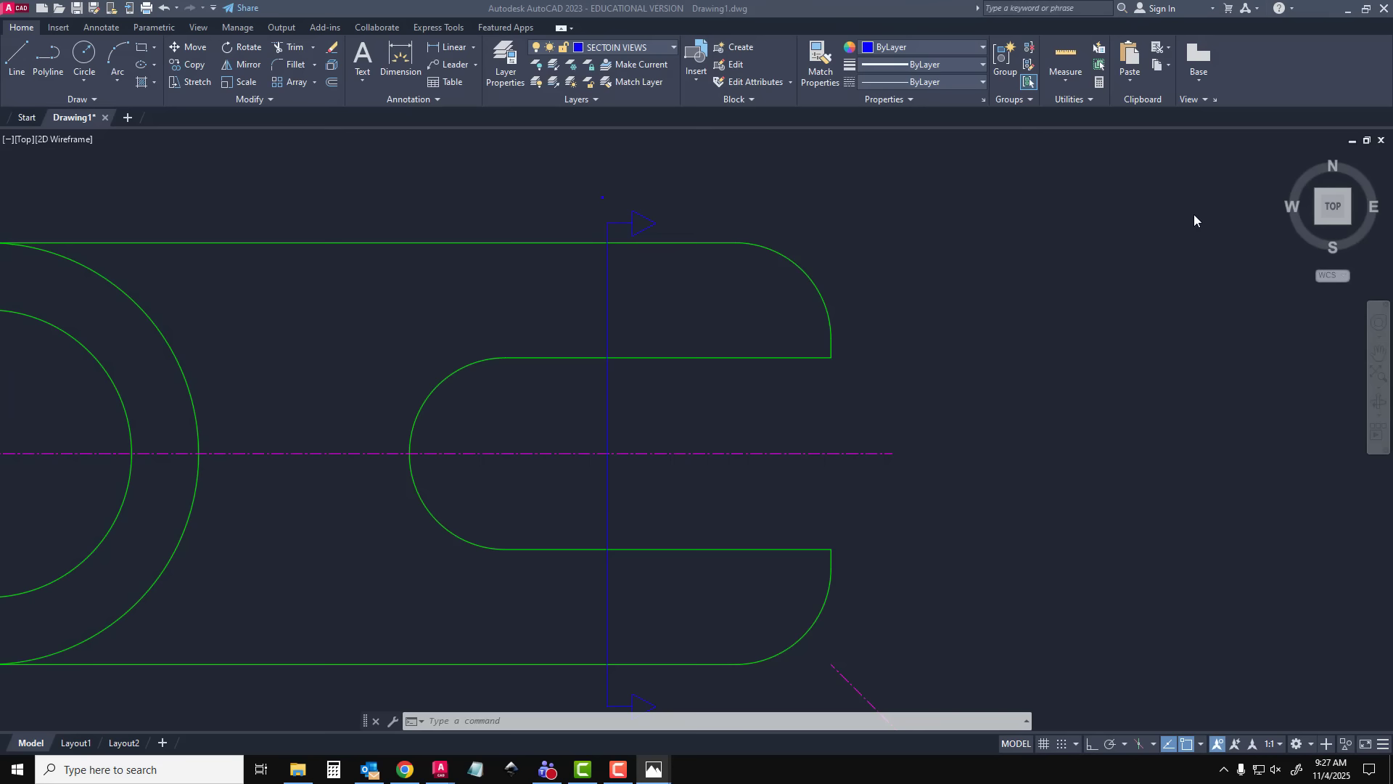
{"action": "left_click", "coordinate": [411, 102]}
{"action": "left_click", "coordinate": [398, 117]}
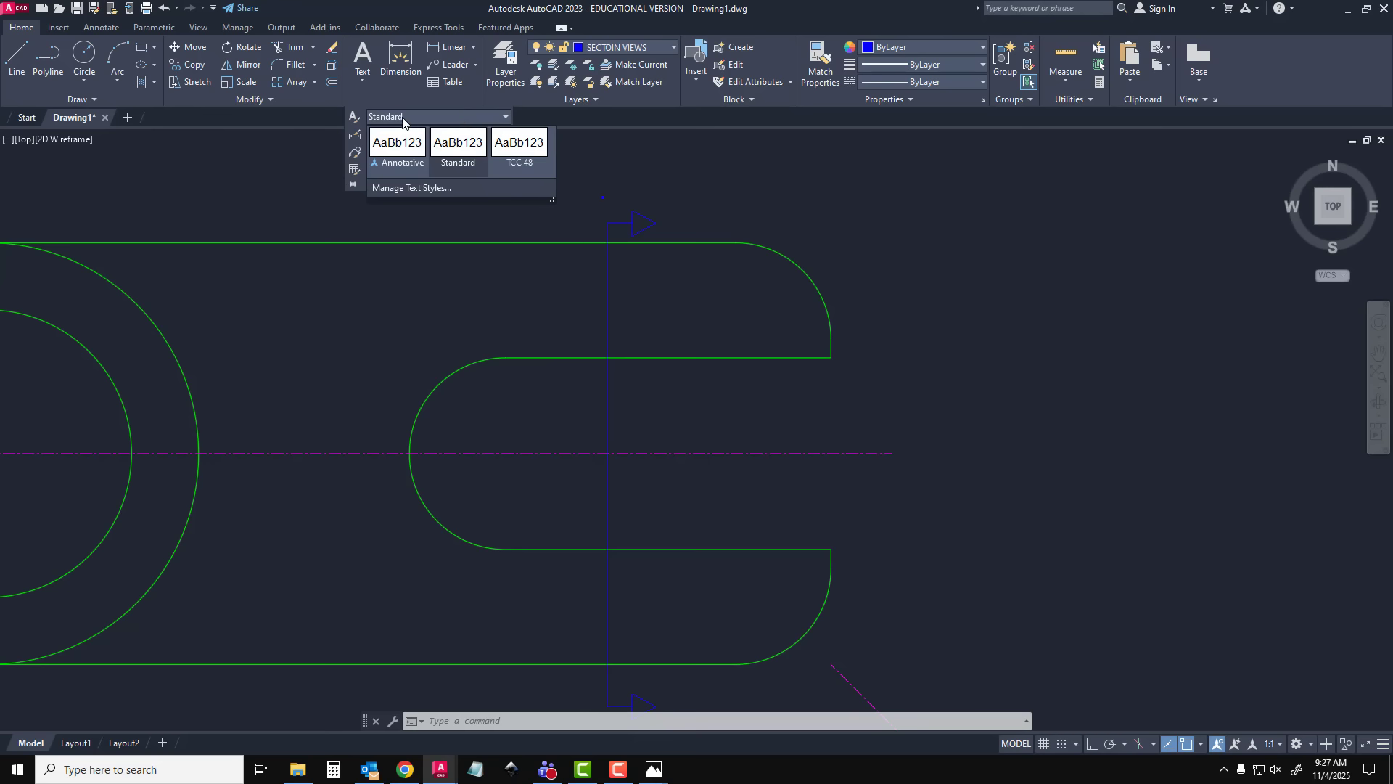
{"action": "left_click", "coordinate": [354, 117]}
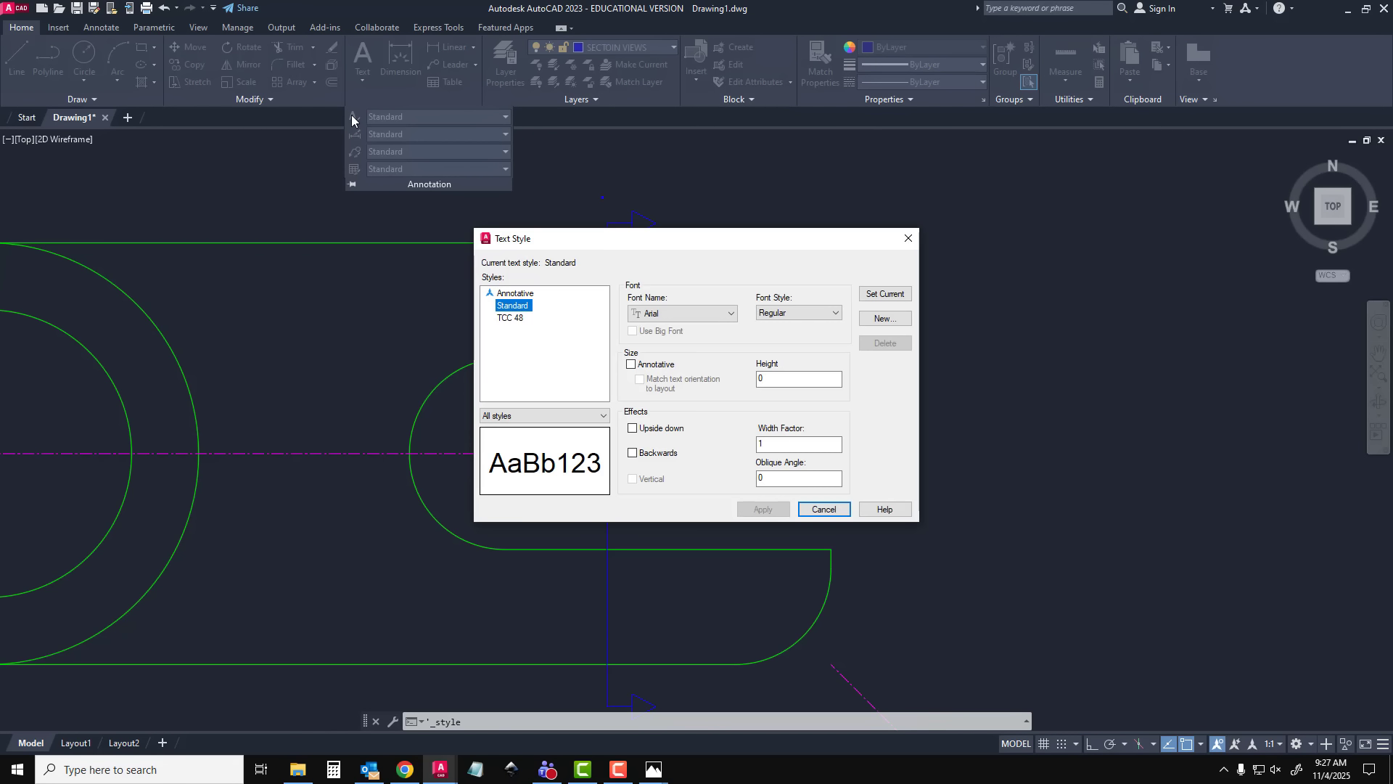
{"action": "left_click", "coordinate": [882, 318]}
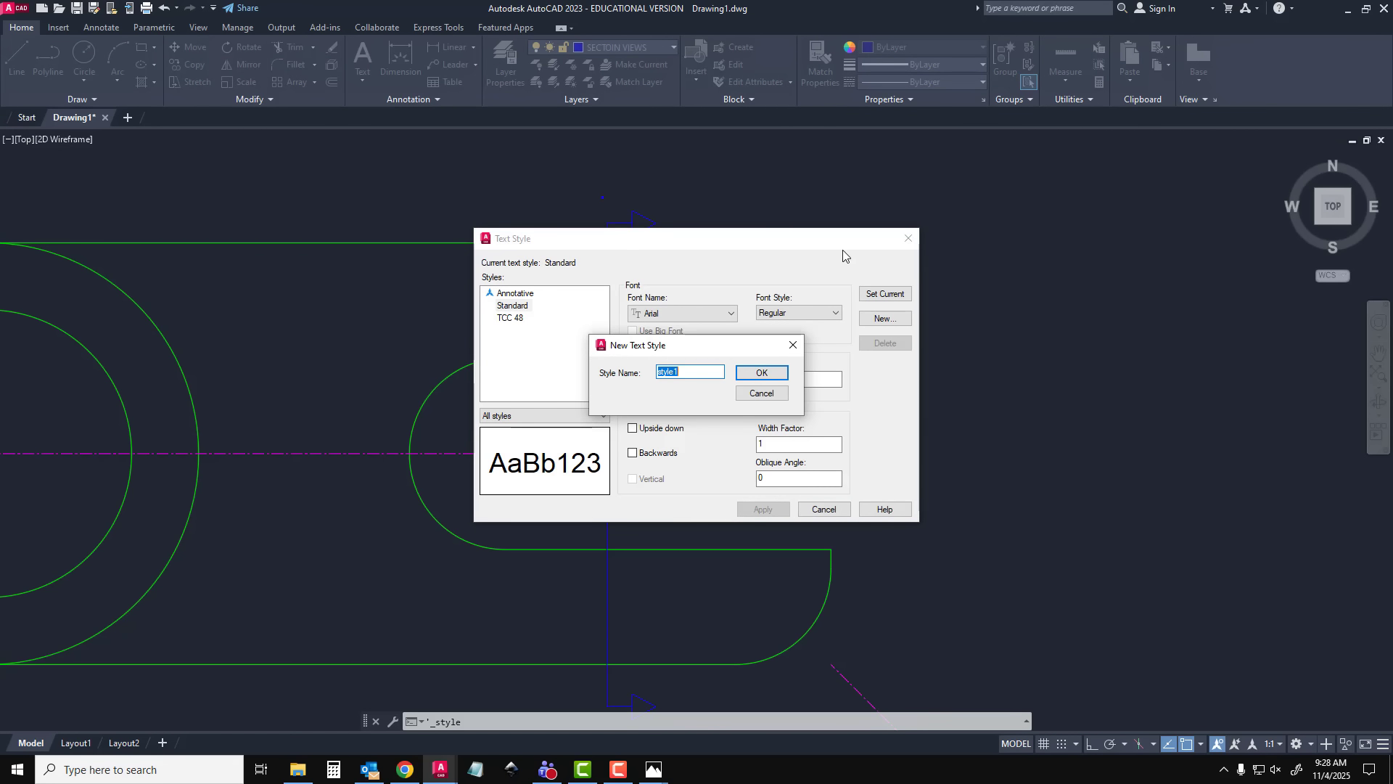
{"action": "type", "text": "16"}
{"action": "key", "text": "Return"}
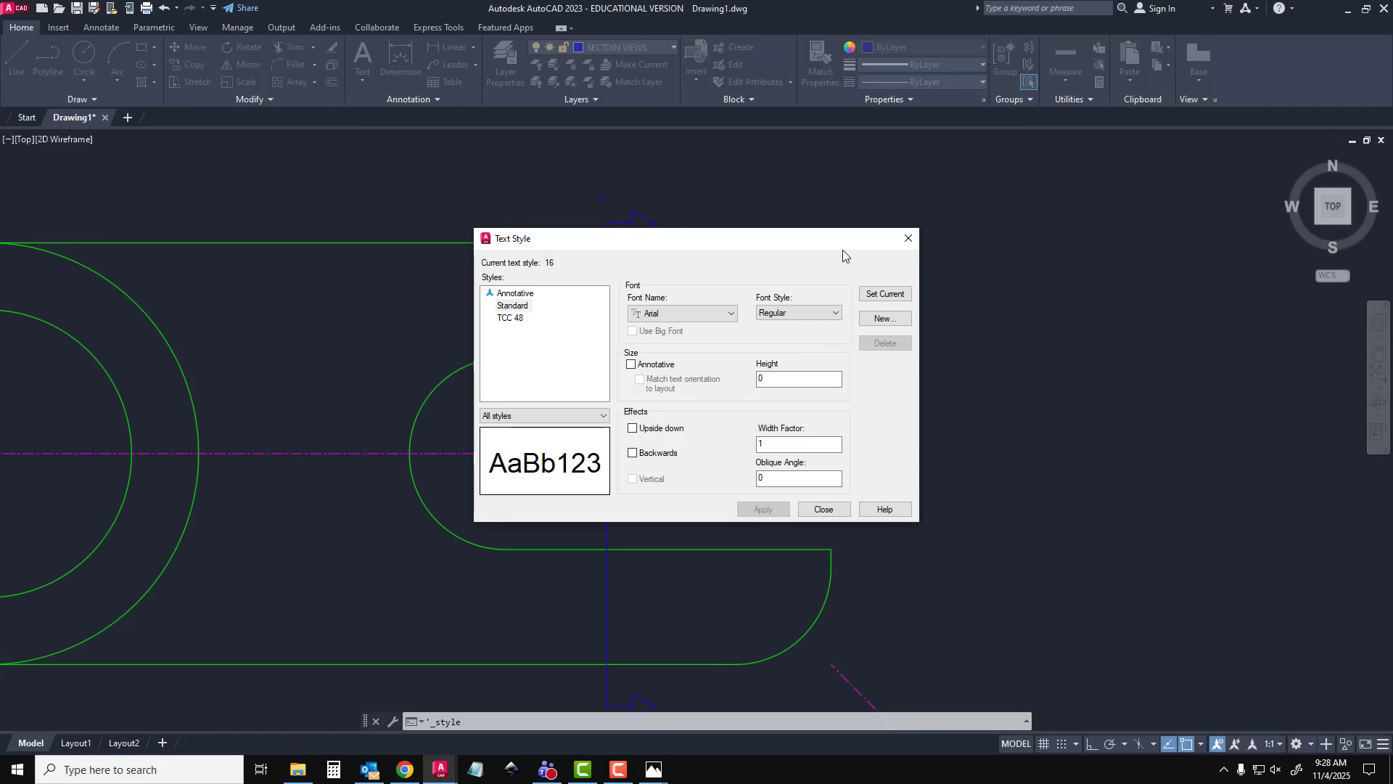
{"action": "double_click", "coordinate": [782, 384]}
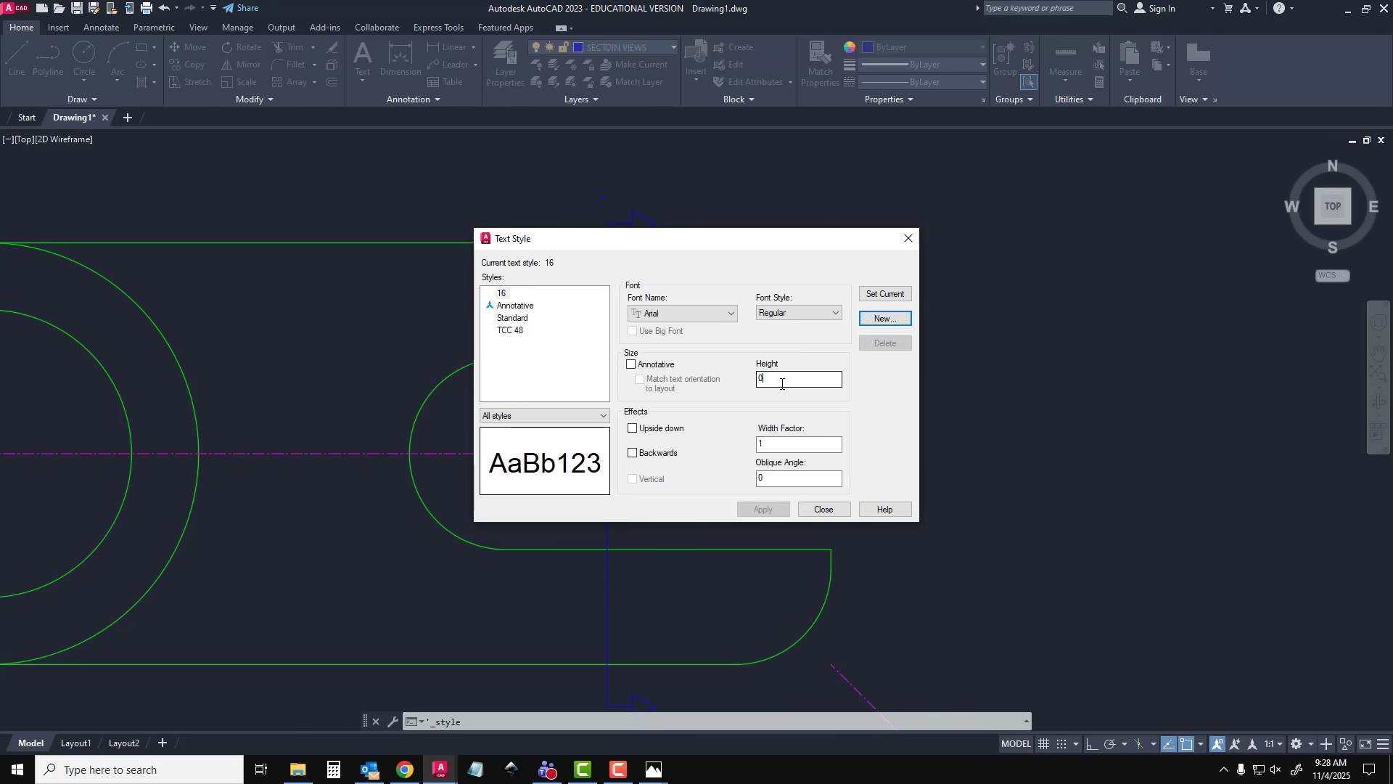
{"action": "type", "text": "2"}
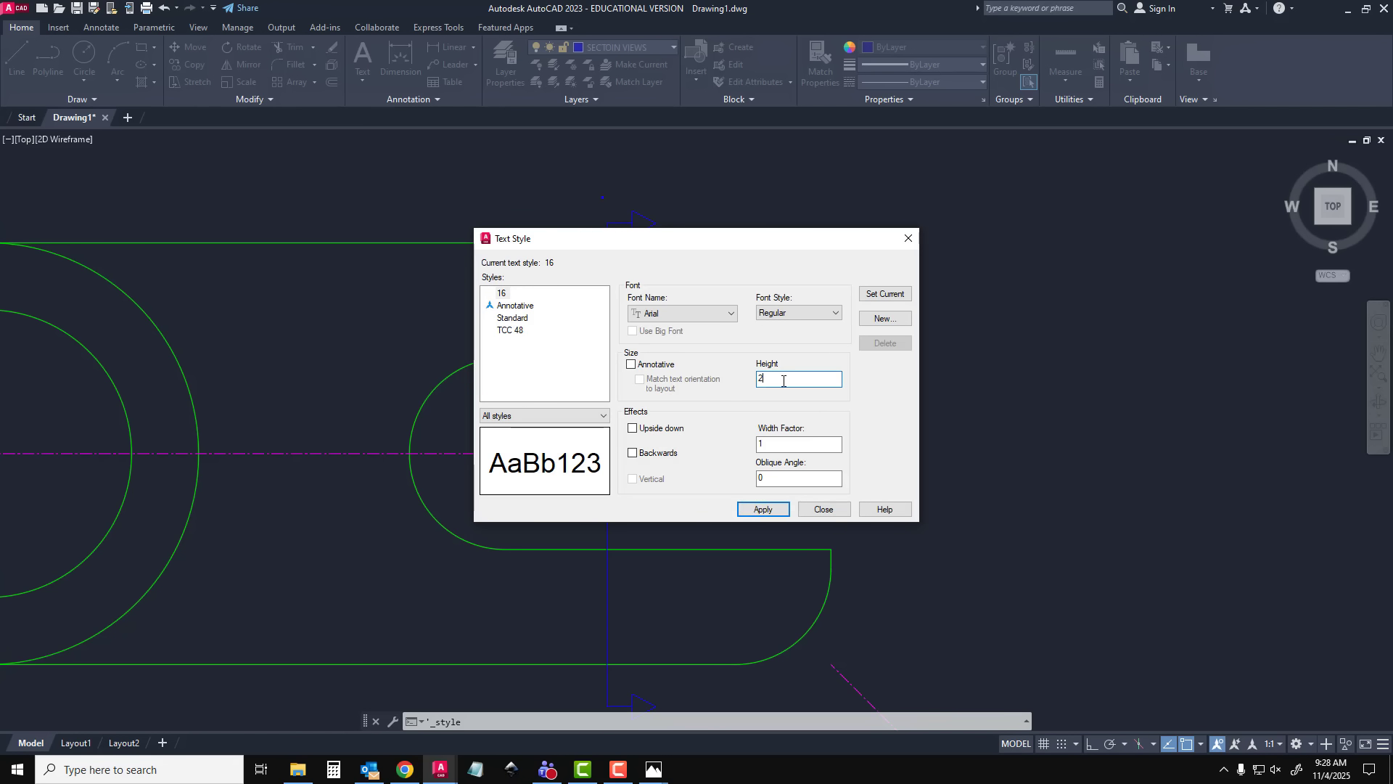
{"action": "left_click", "coordinate": [773, 512]}
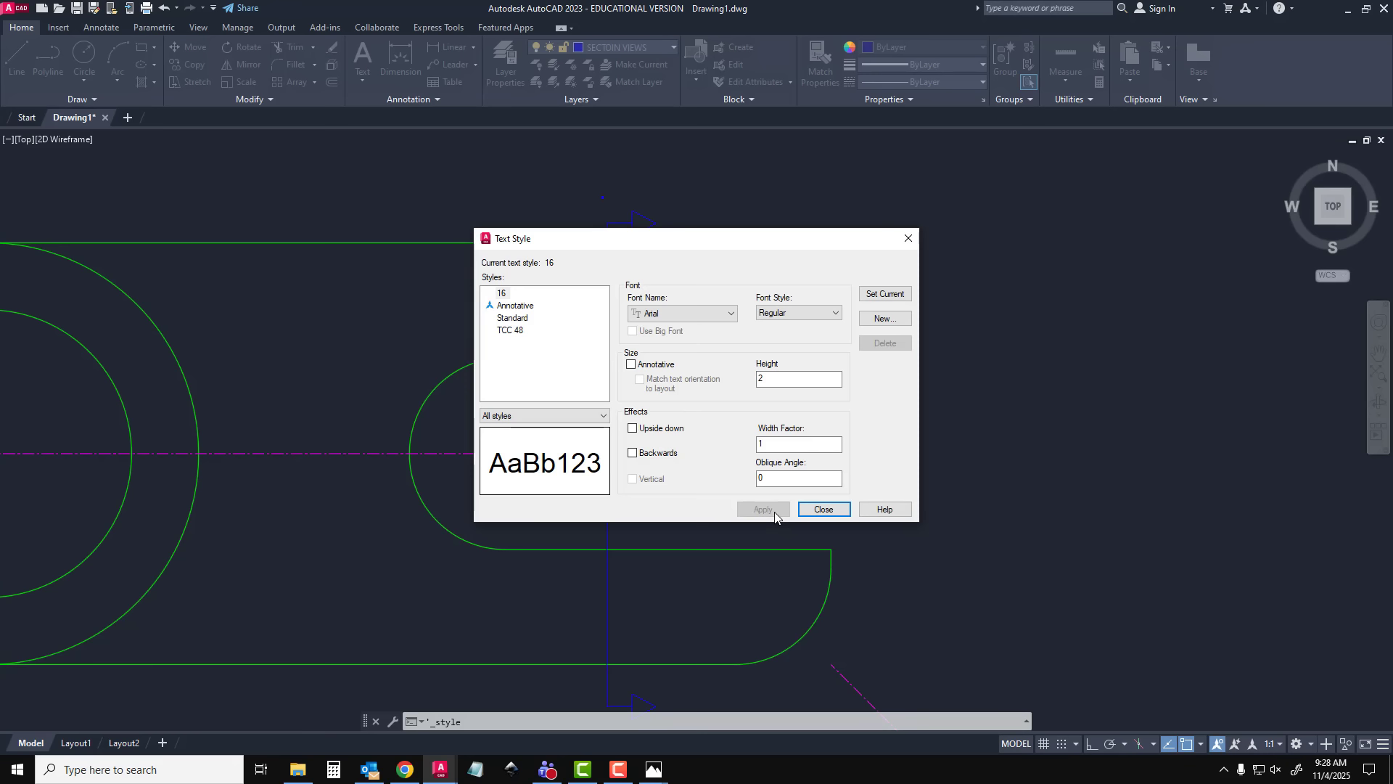
{"action": "left_click", "coordinate": [822, 510]}
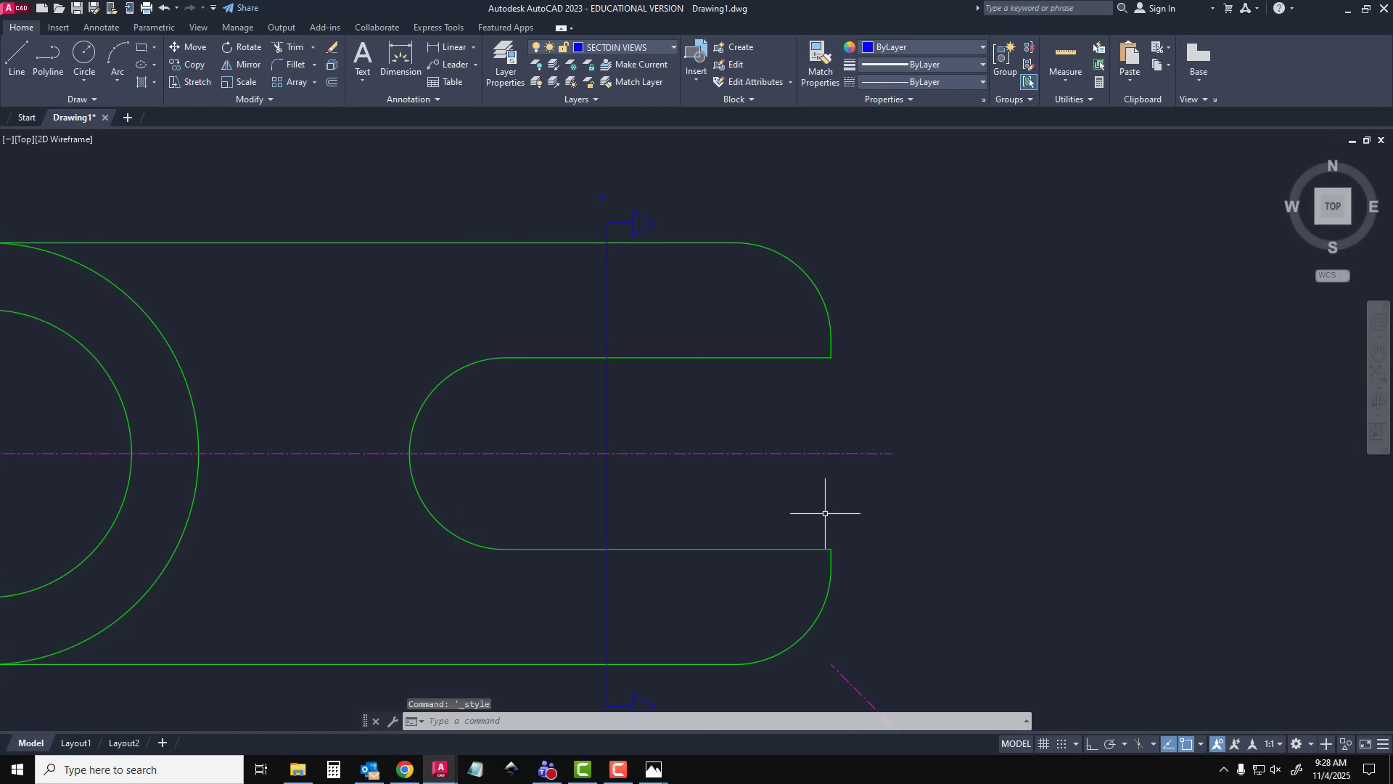
Assign text style 16 to the small letter A above the section line
{"action": "left_click", "coordinate": [589, 185]}
{"action": "left_click", "coordinate": [644, 210]}
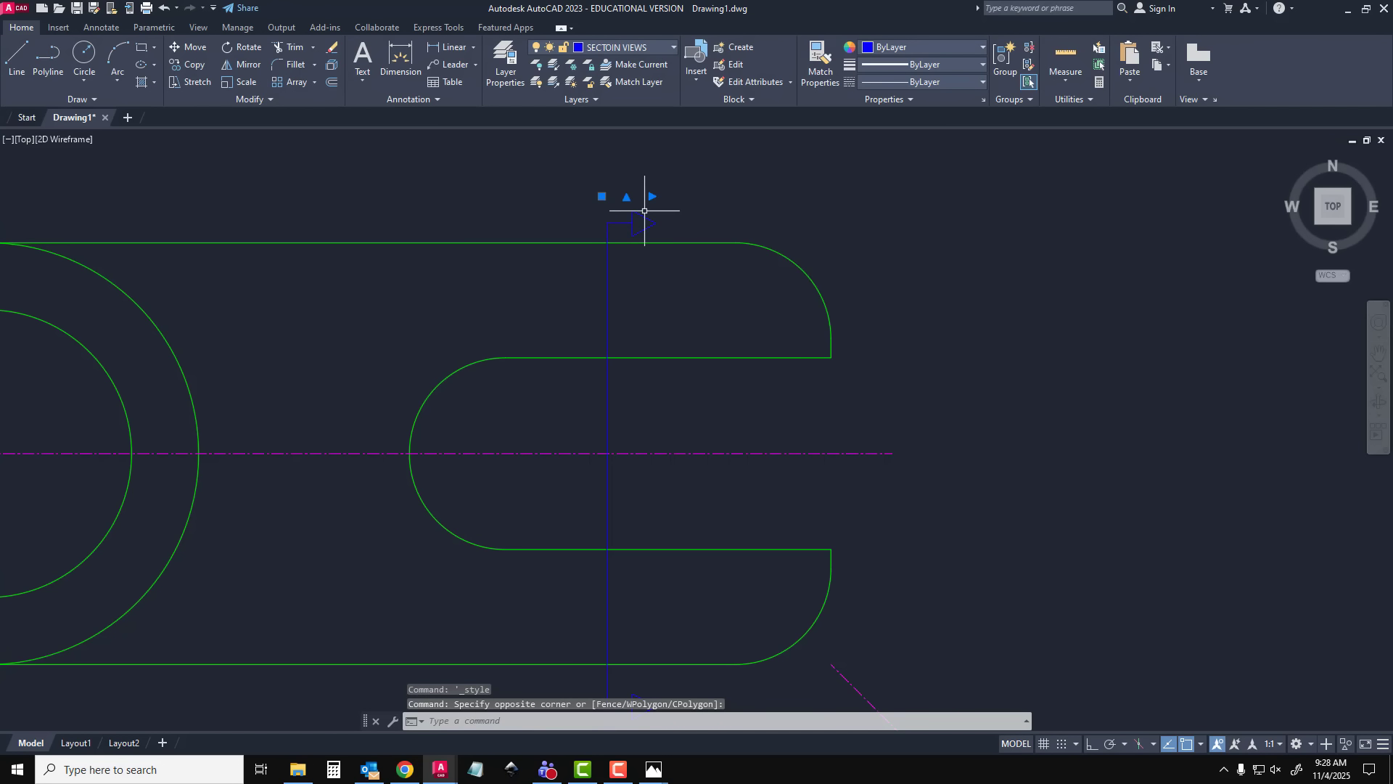
{"action": "left_click", "coordinate": [395, 100]}
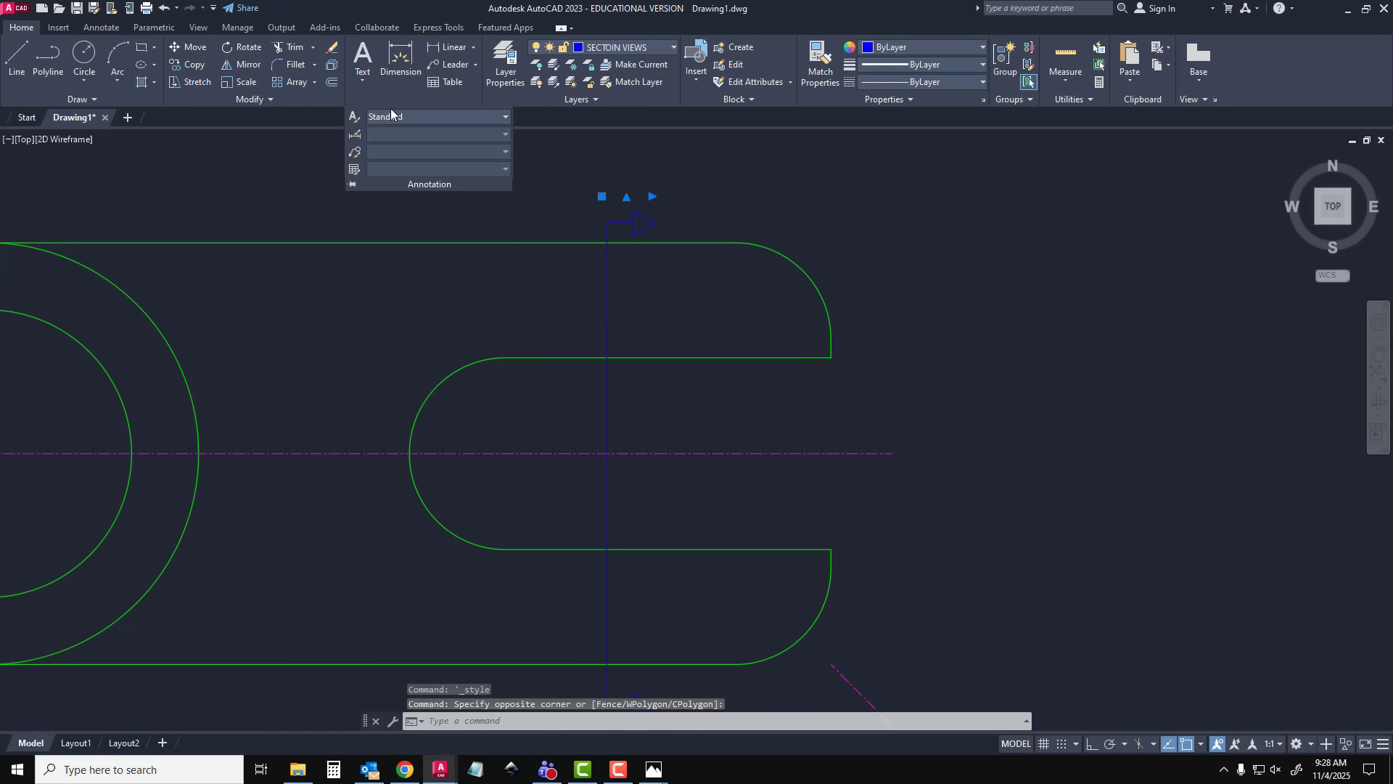
{"action": "left_click", "coordinate": [401, 118]}
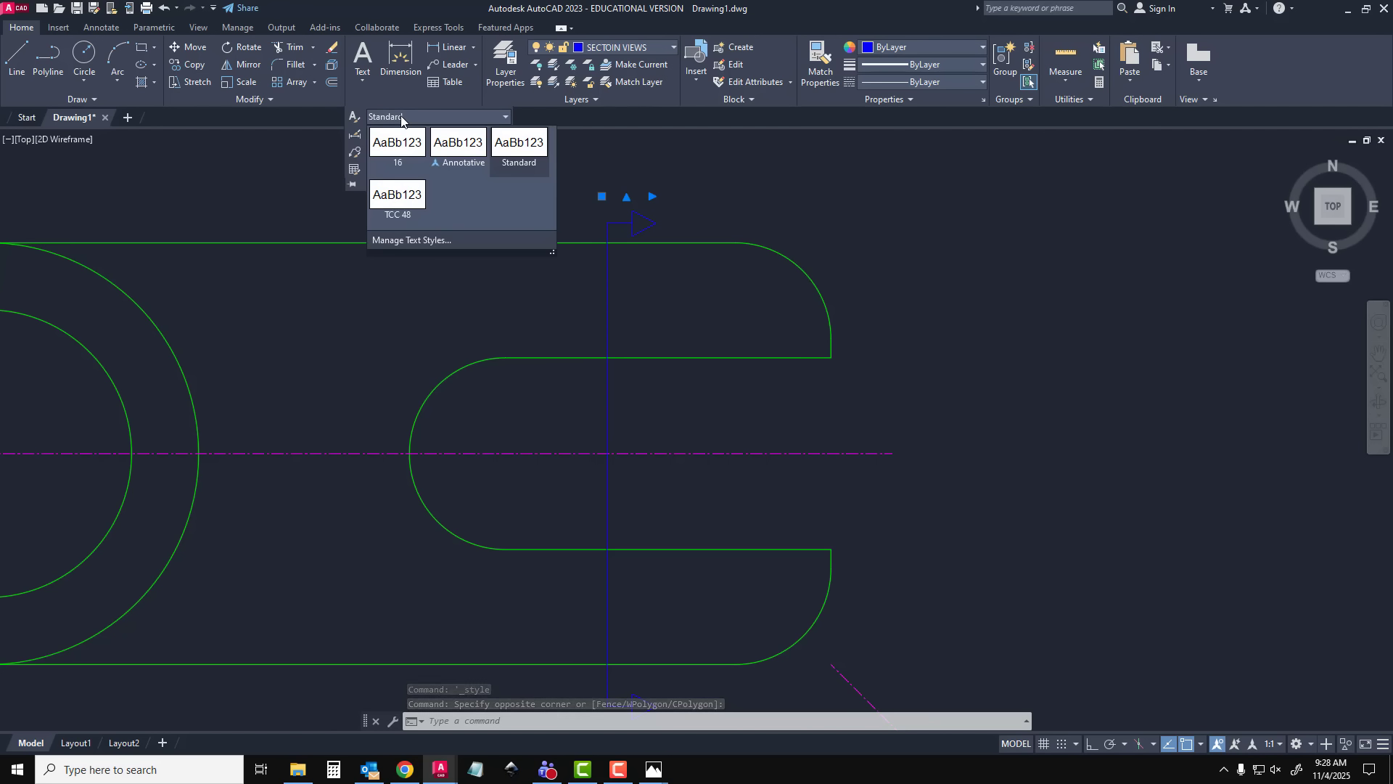
{"action": "left_click", "coordinate": [401, 143]}
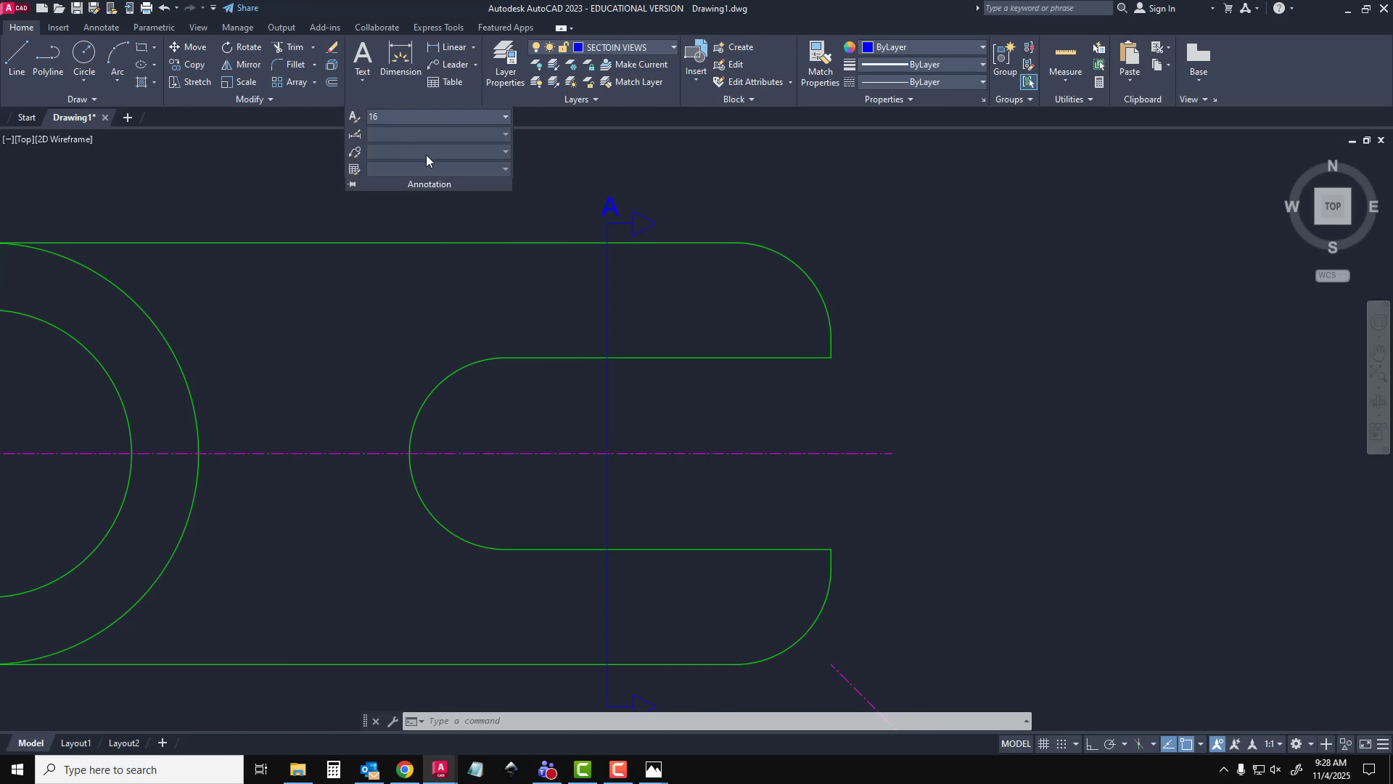
{"action": "left_click", "coordinate": [622, 192]}
{"action": "key", "text": "Escape"}
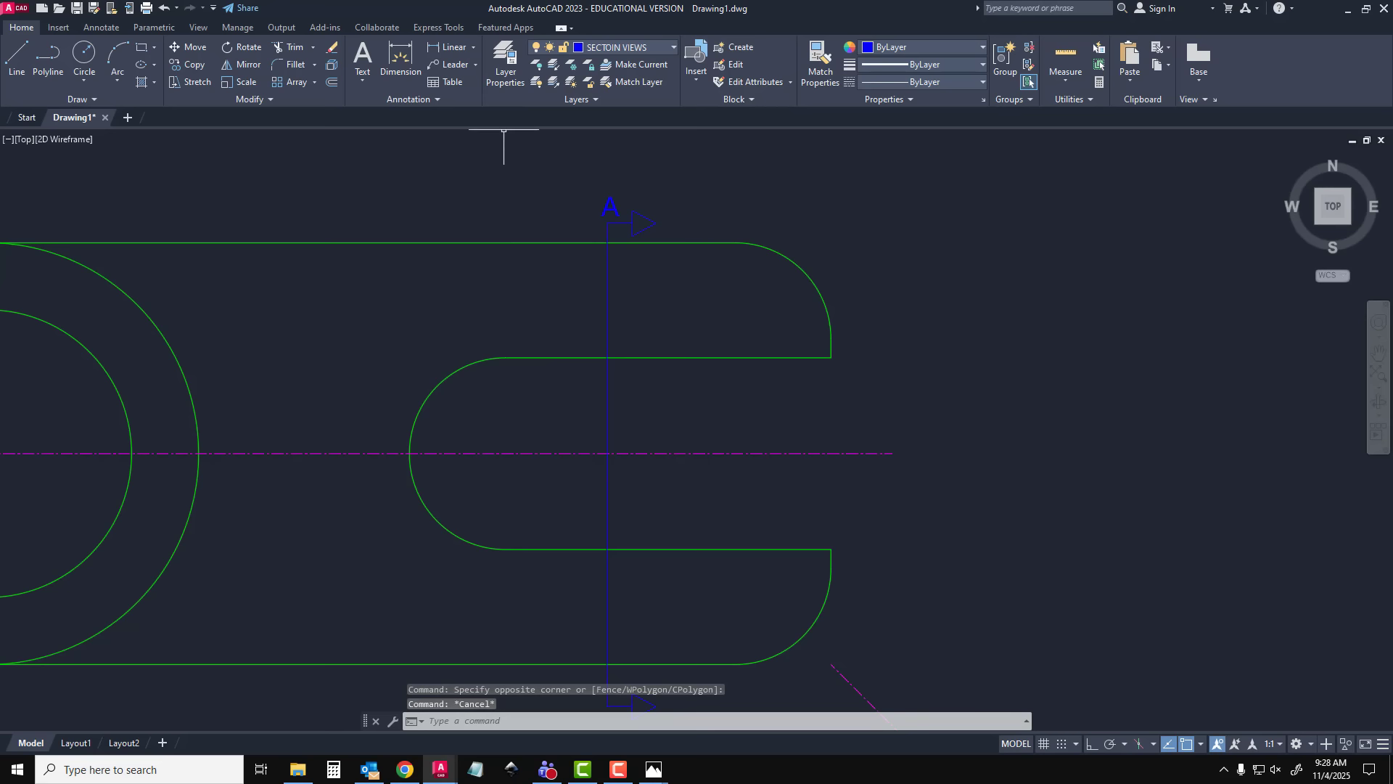
Modify the Standard dimension style to use a text height of 2
{"action": "left_click", "coordinate": [428, 102]}
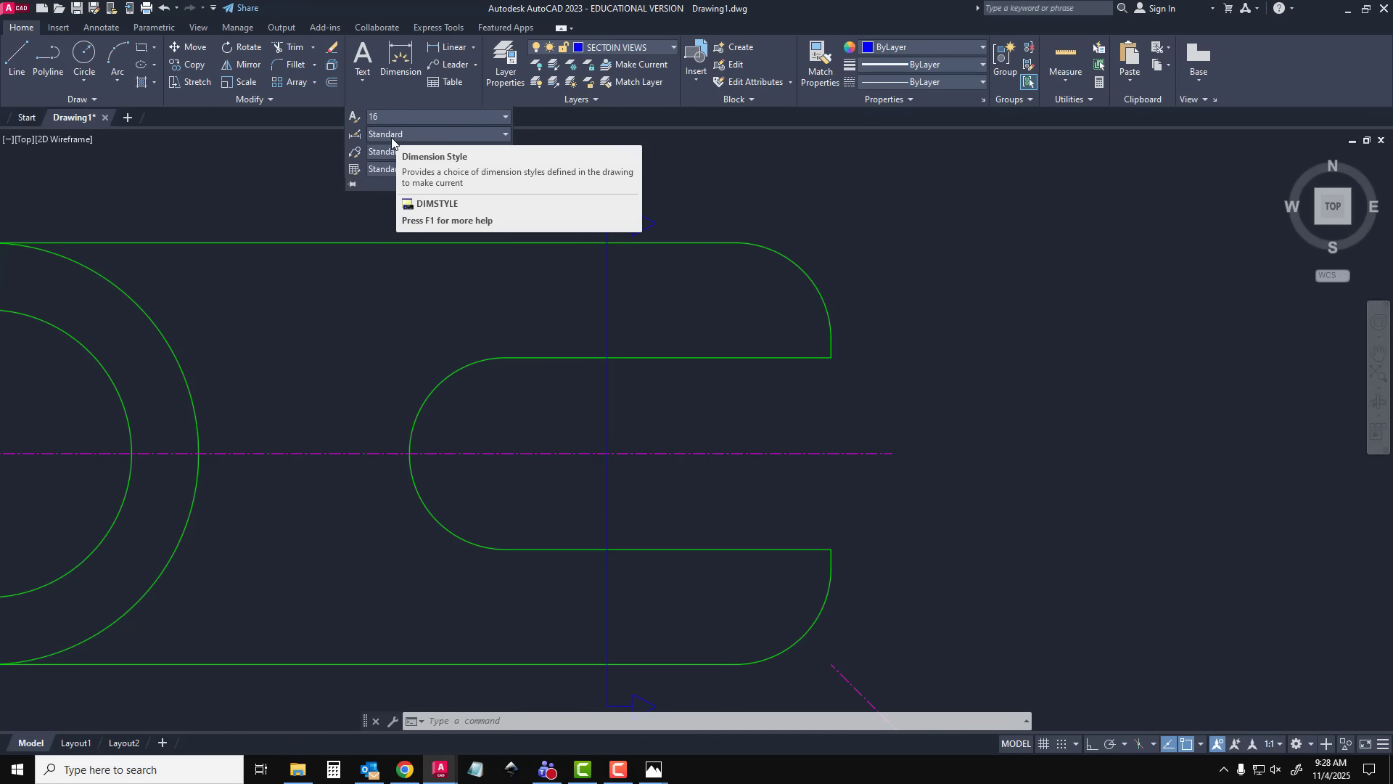
{"action": "left_click", "coordinate": [355, 136]}
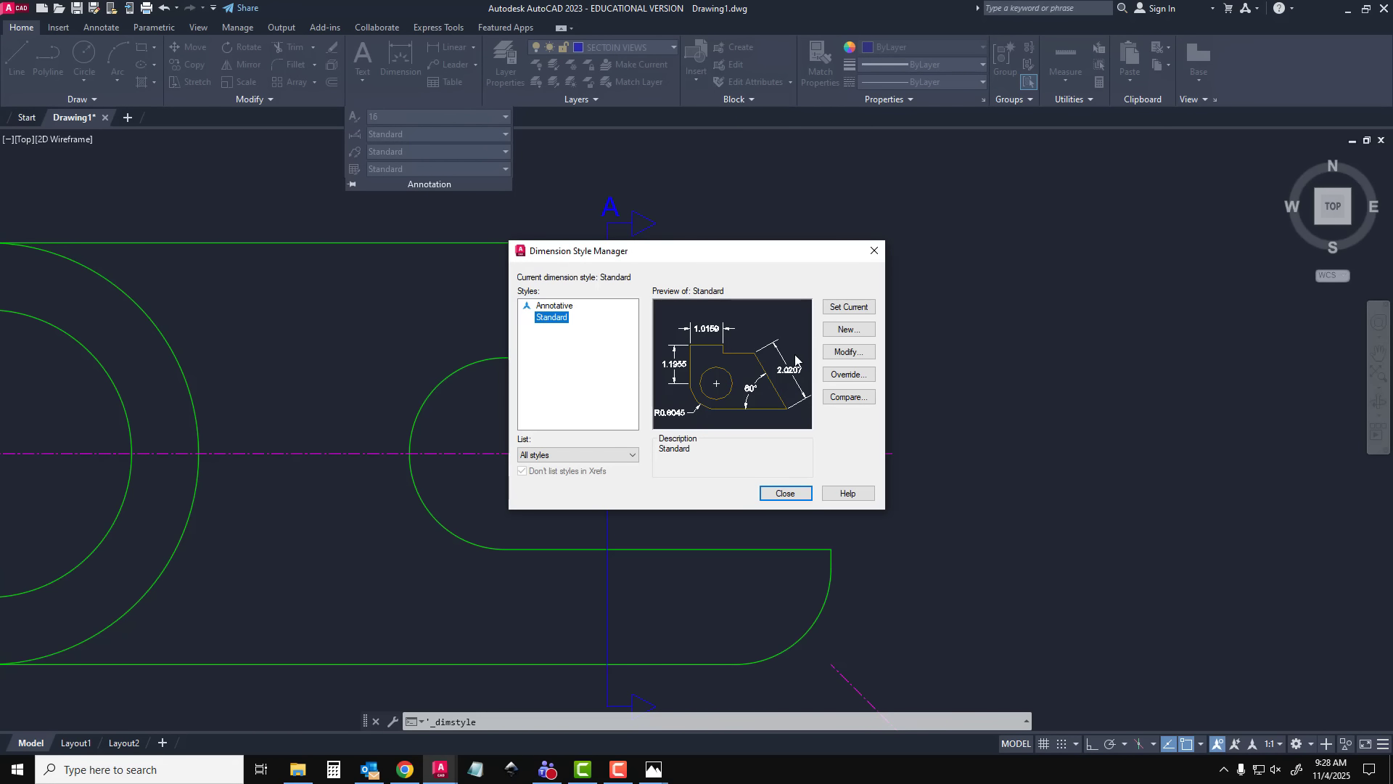
{"action": "left_click", "coordinate": [848, 353]}
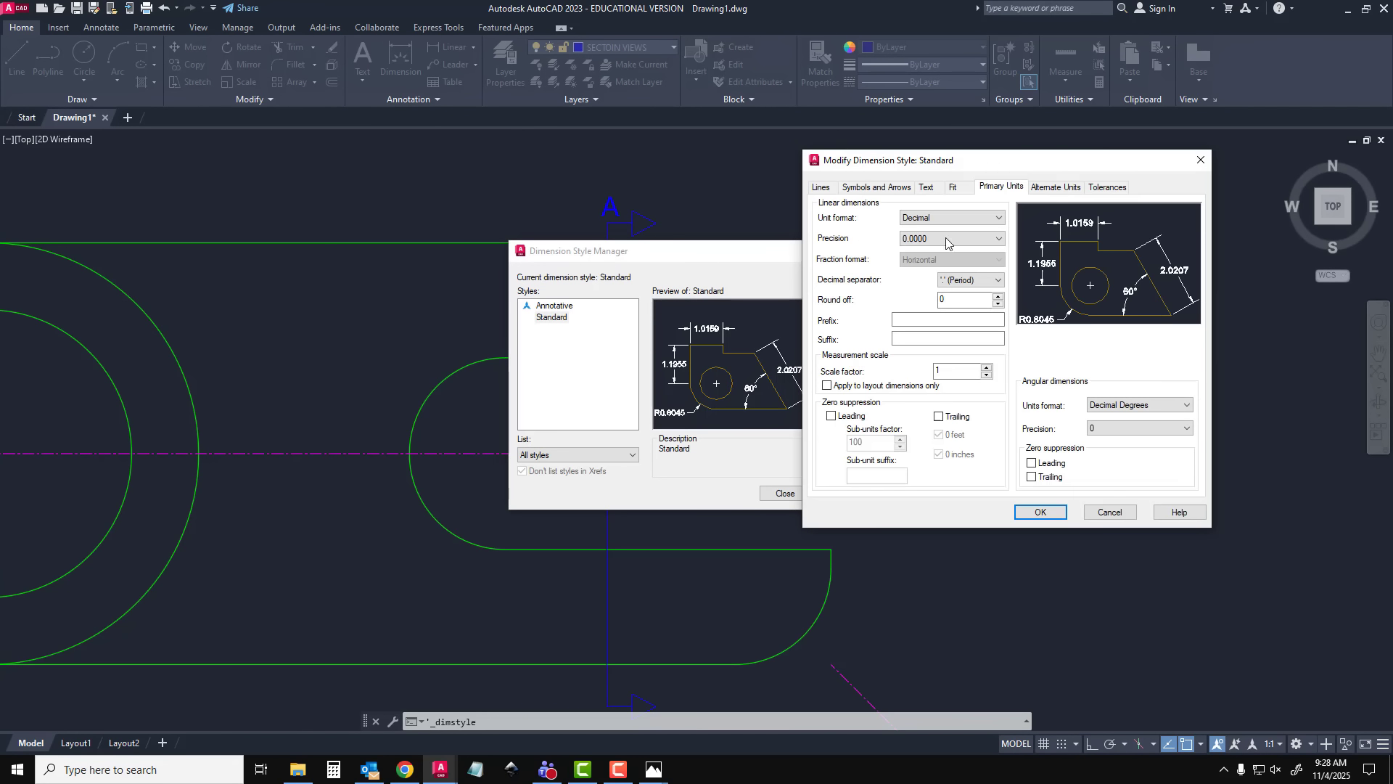
{"action": "left_click", "coordinate": [956, 190]}
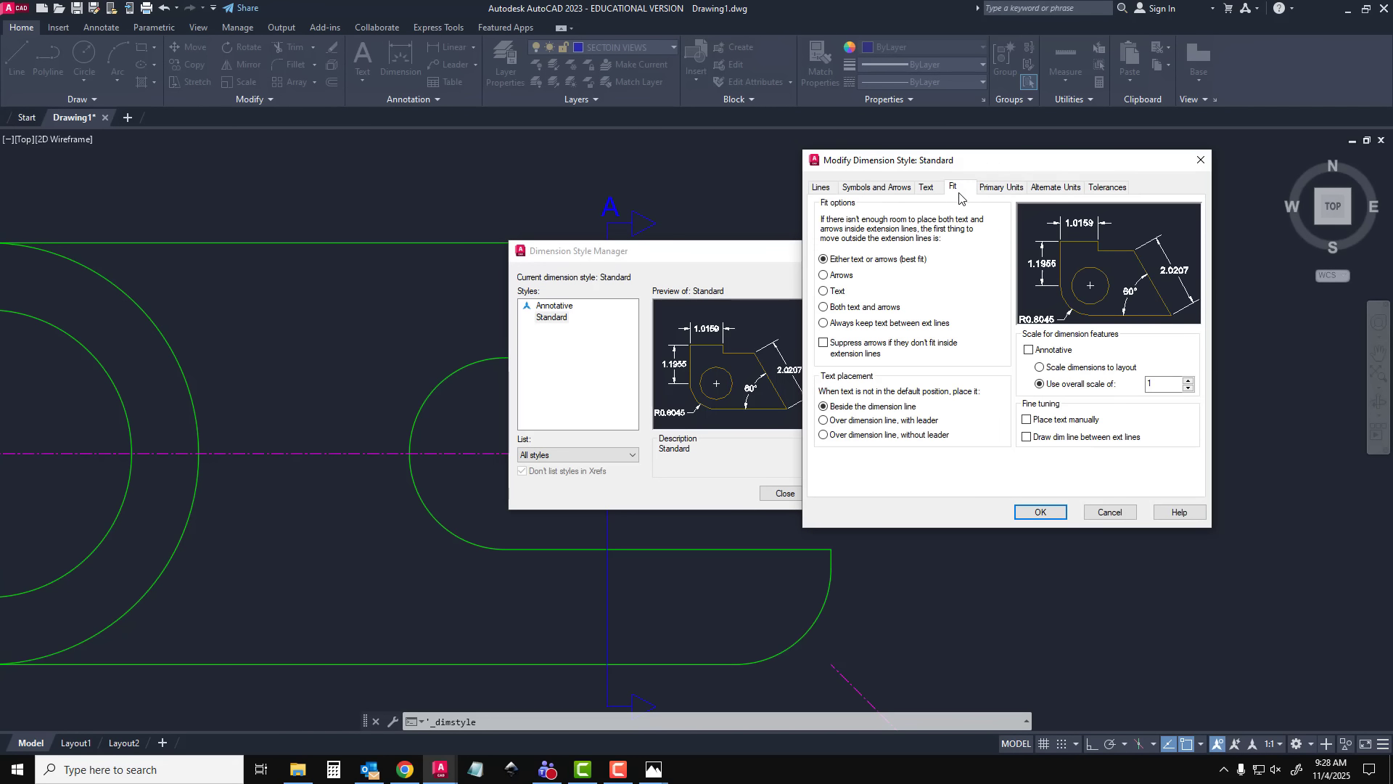
{"action": "left_click", "coordinate": [928, 188]}
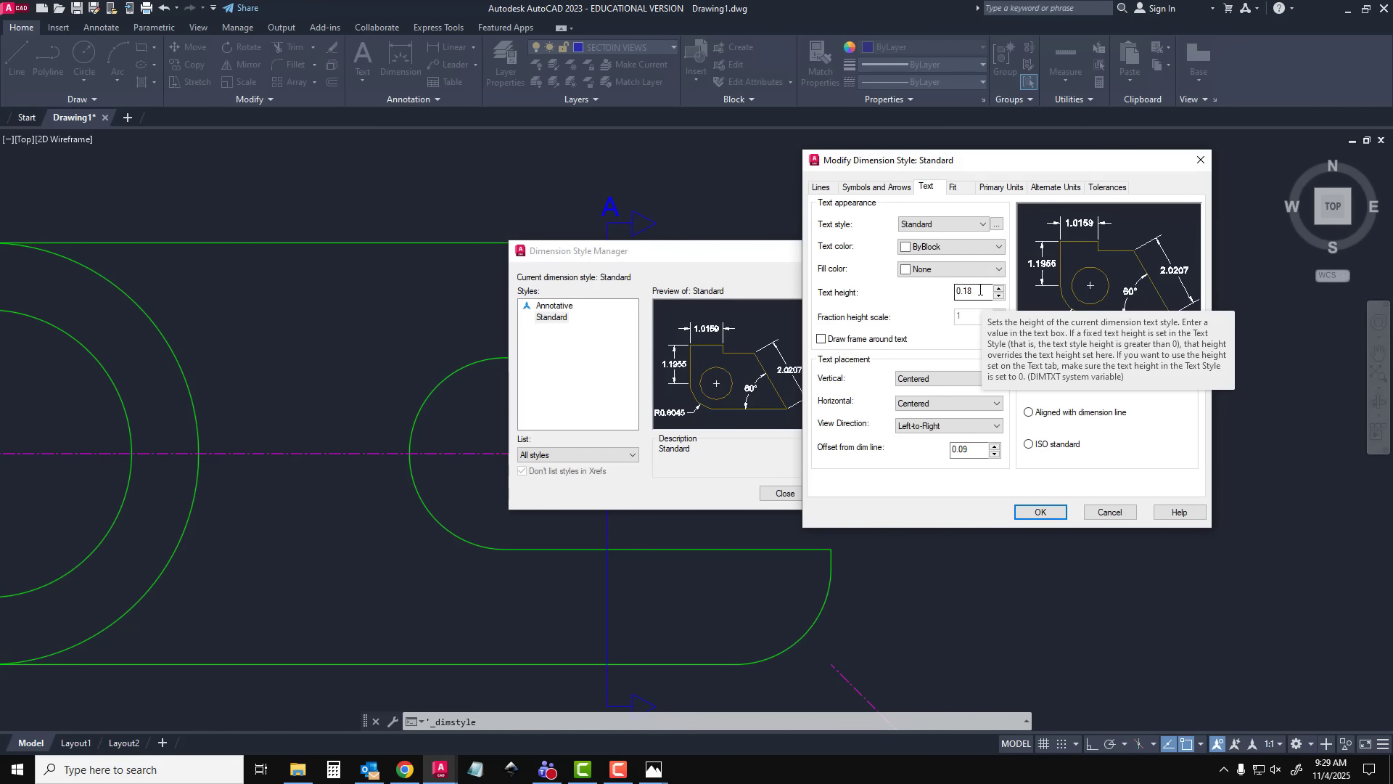
{"action": "left_click_drag", "start_coordinate": [976, 291], "coordinate": [942, 291]}
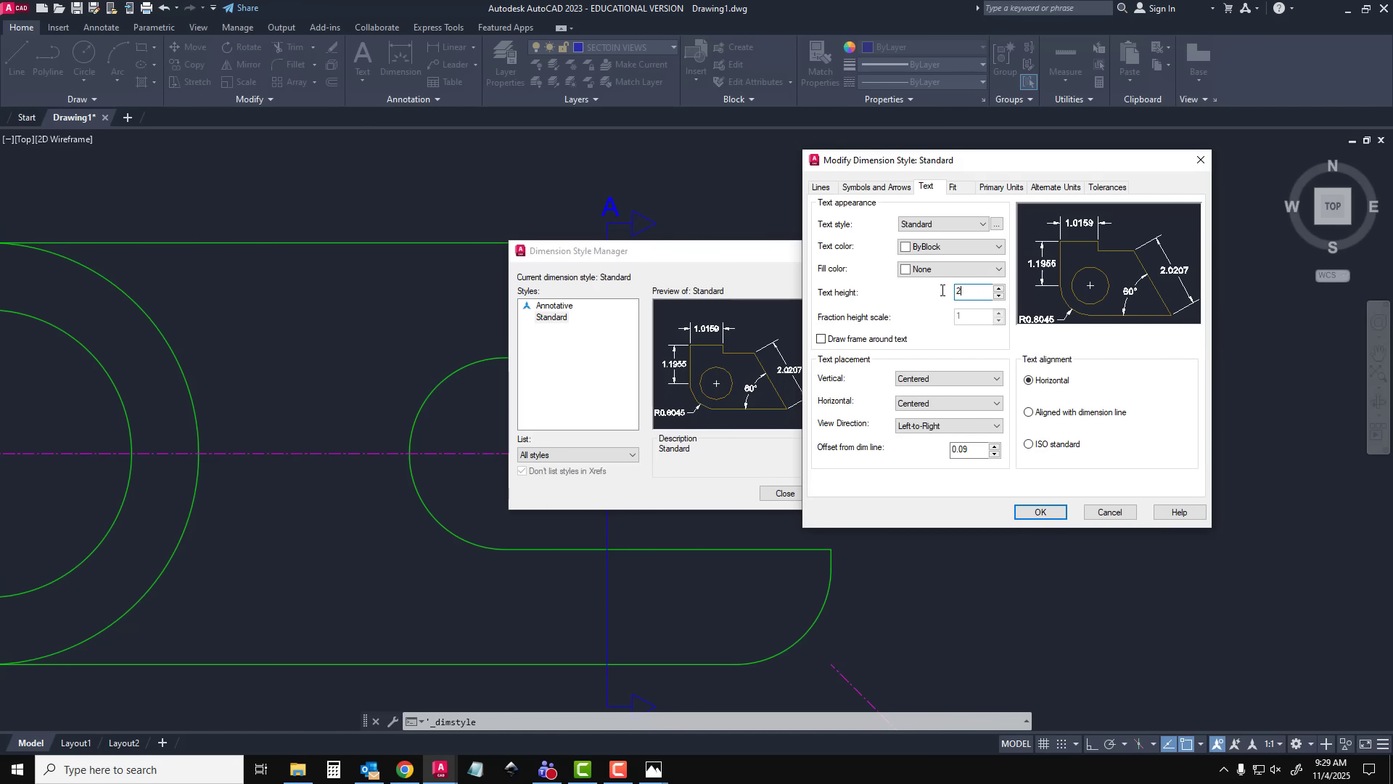
{"action": "left_click", "coordinate": [1041, 512]}
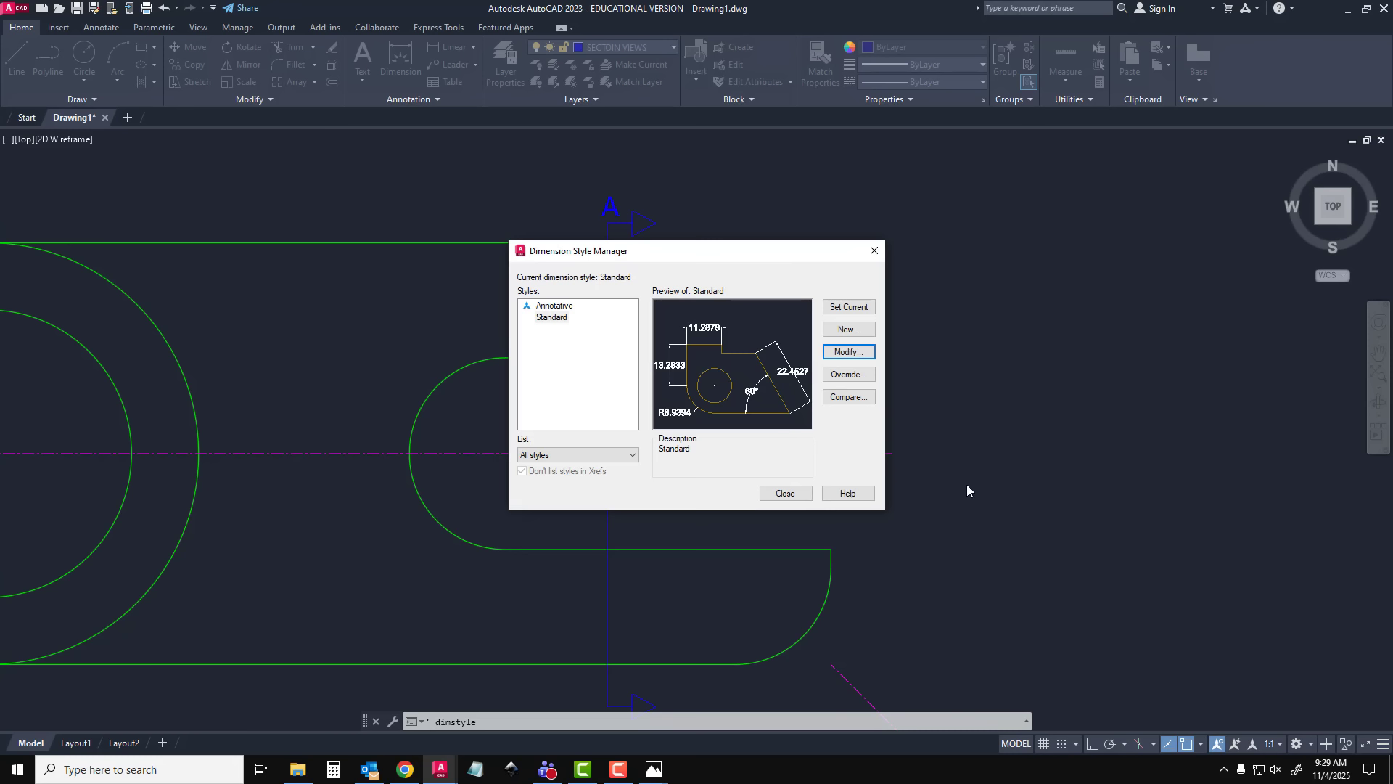
Finish editing the dimension styles and make DIMENSIONS the current layer
{"action": "left_click", "coordinate": [784, 493]}
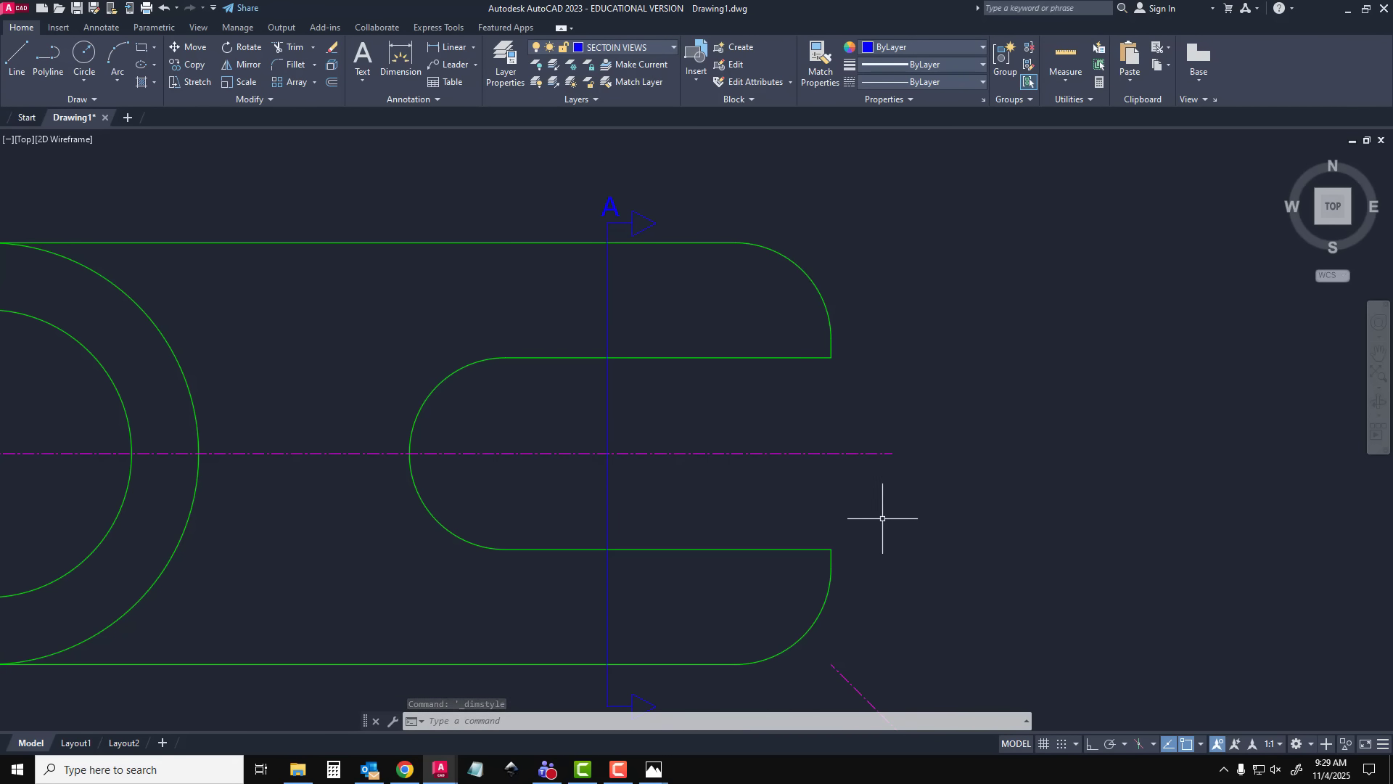
{"action": "left_click", "coordinate": [506, 70]}
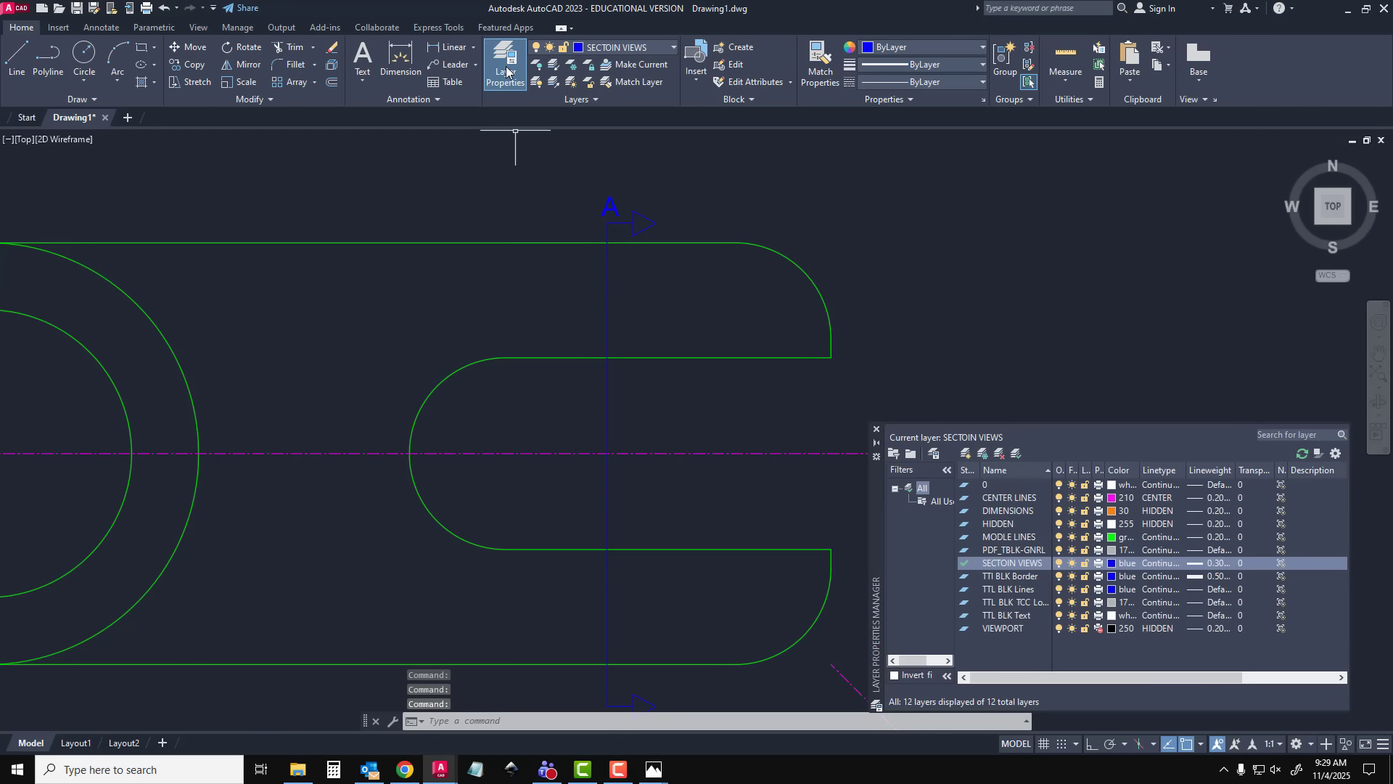
{"action": "left_click", "coordinate": [999, 515]}
{"action": "double_click", "coordinate": [999, 515]}
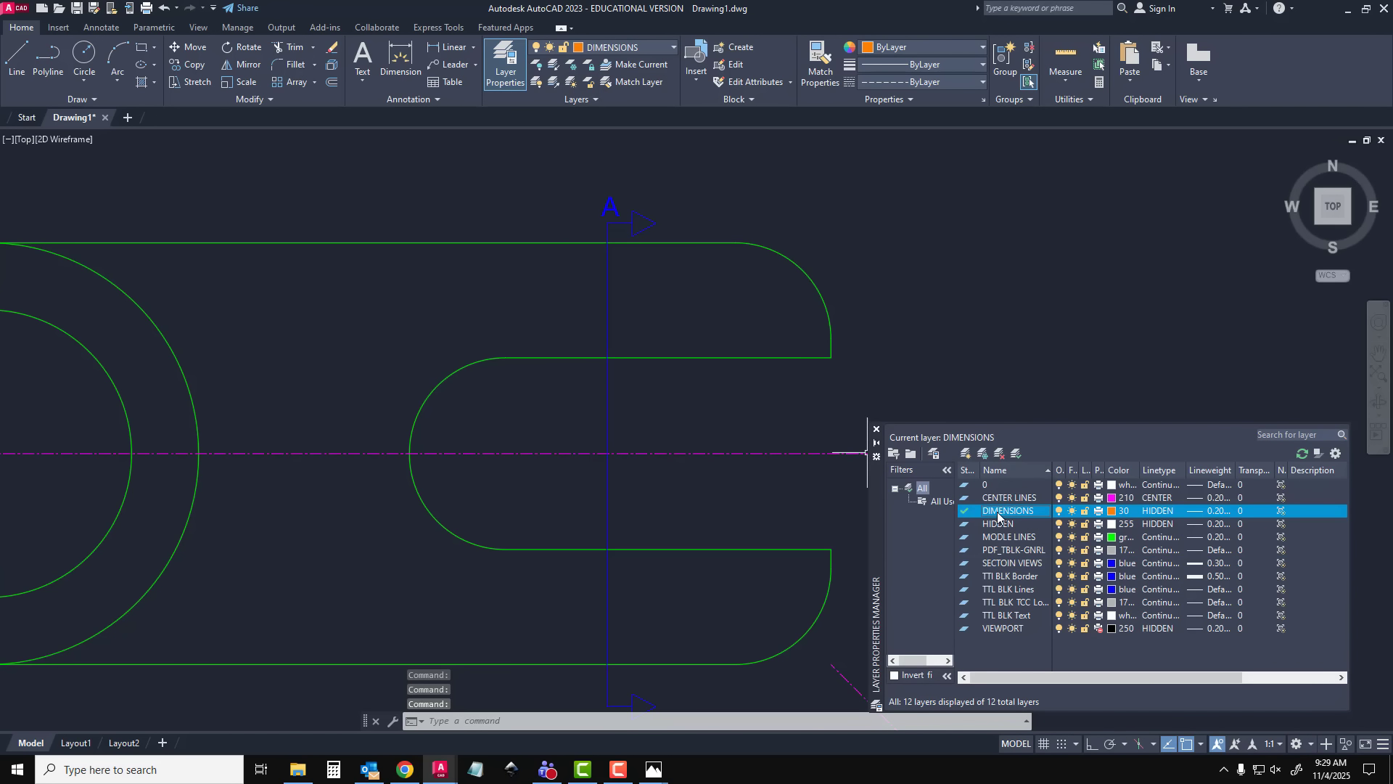
{"action": "left_click", "coordinate": [876, 431]}
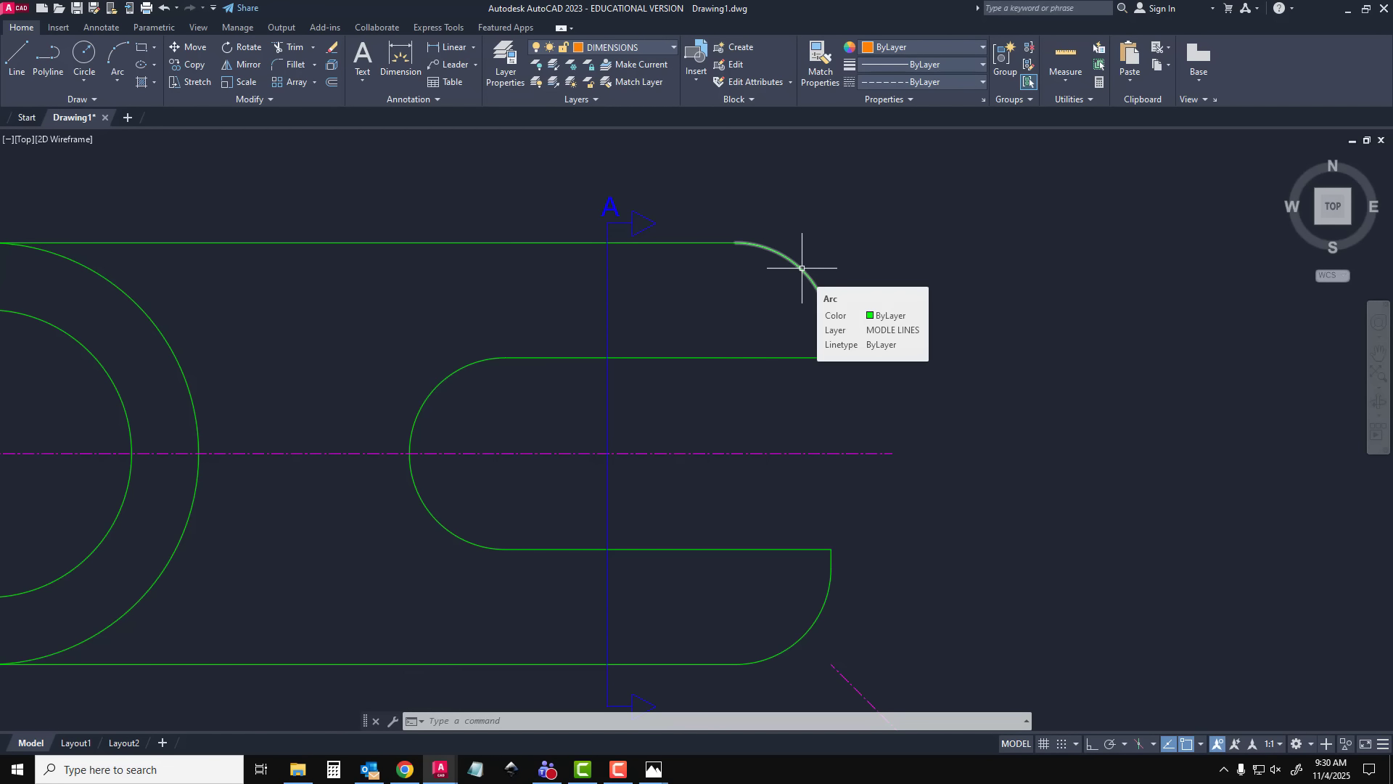
Add a radius dimension to the top view's upper-right corner arc, placing its text outside the outline
{"action": "type", "text": "DIMRAD"}
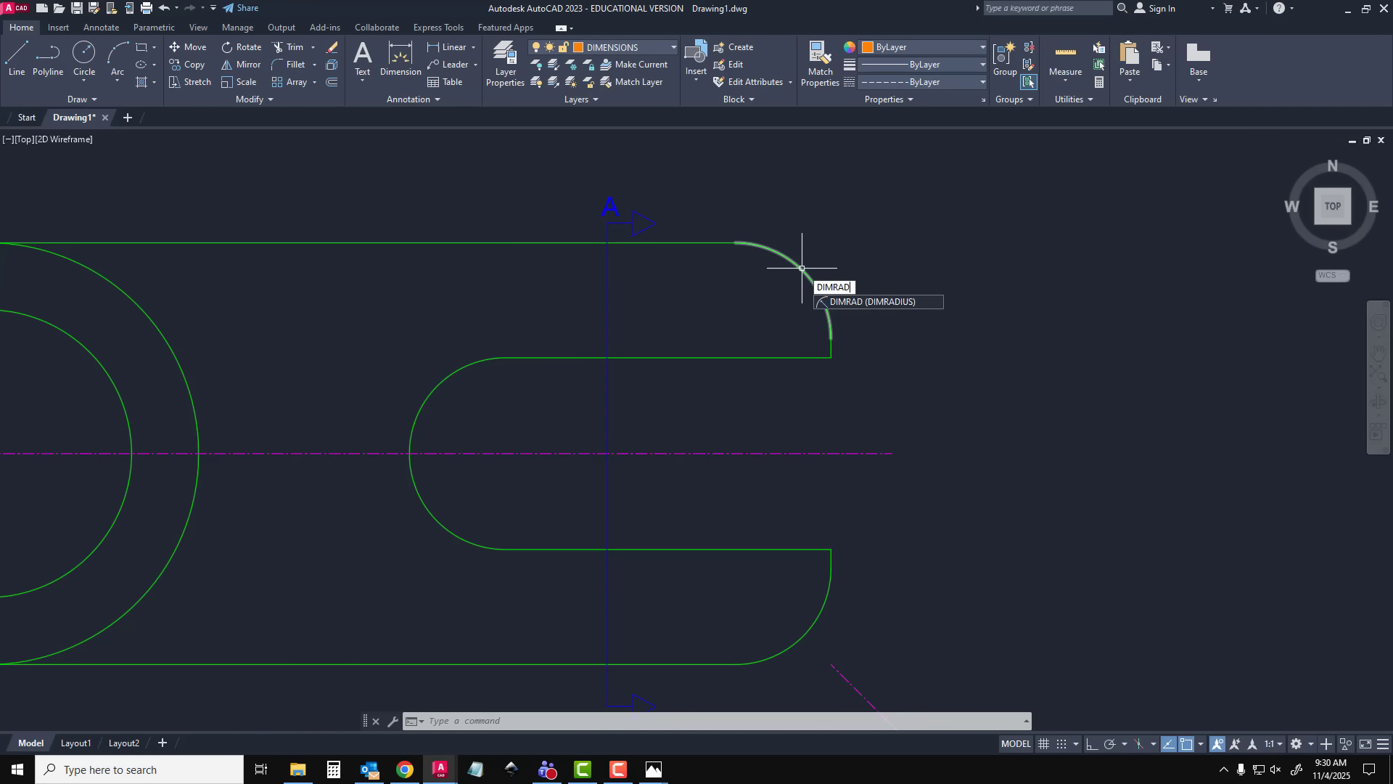
{"action": "key", "text": "Return"}
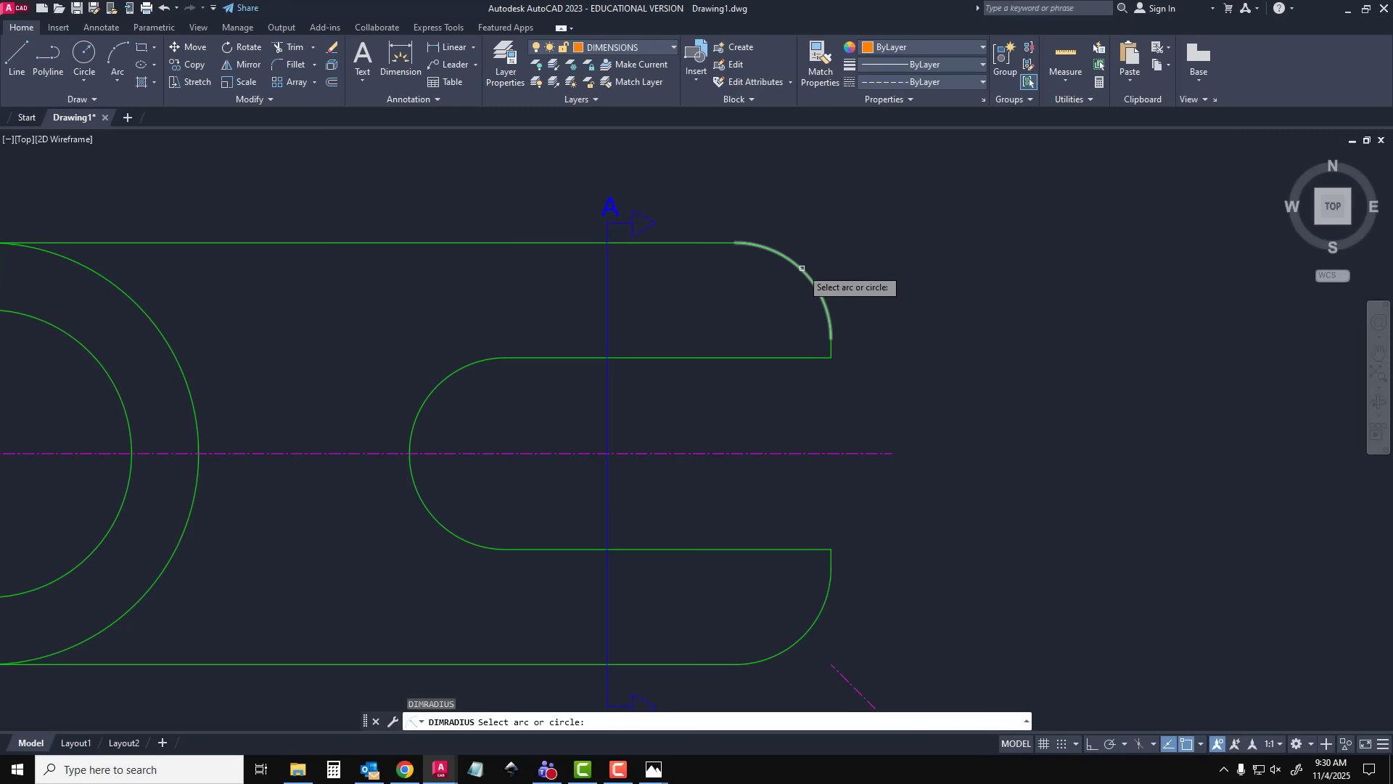
{"action": "left_click", "coordinate": [801, 268]}
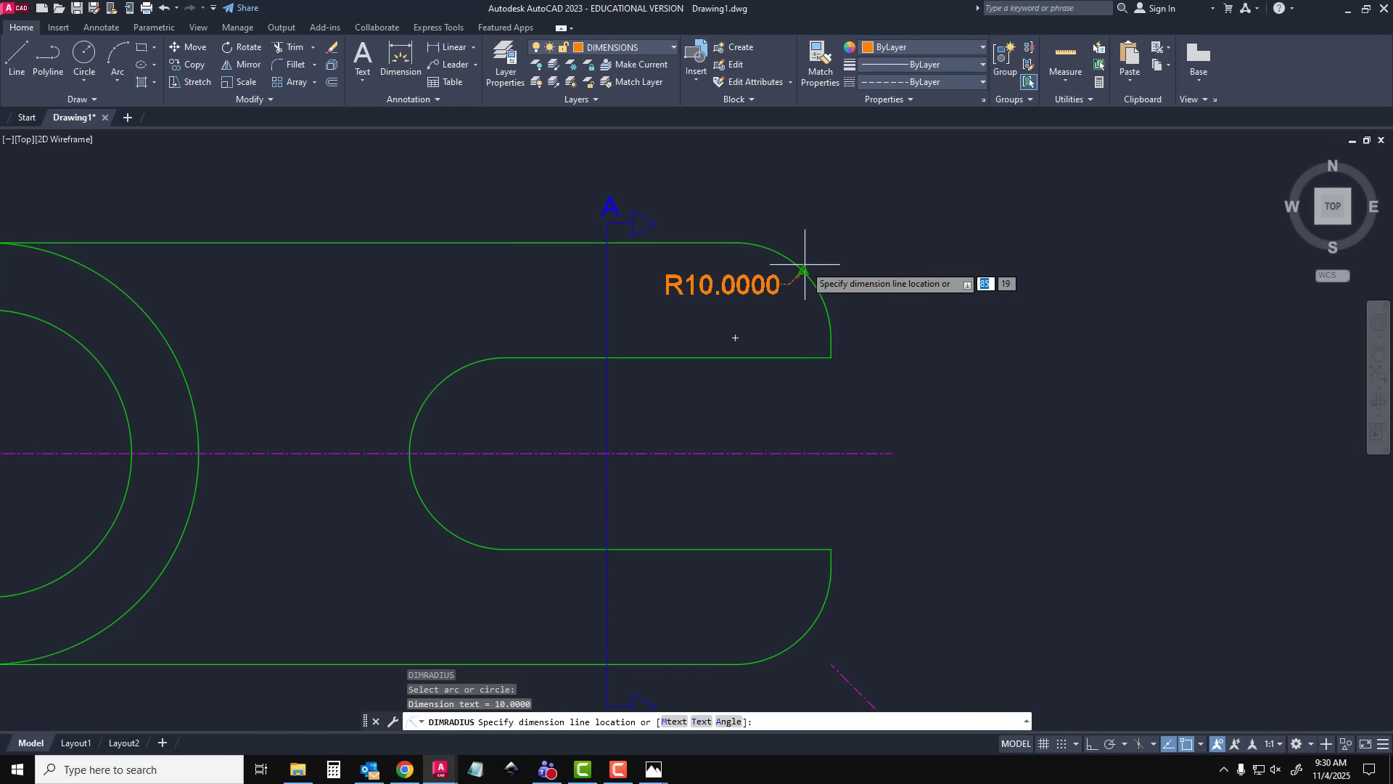
{"action": "left_click", "coordinate": [872, 243]}
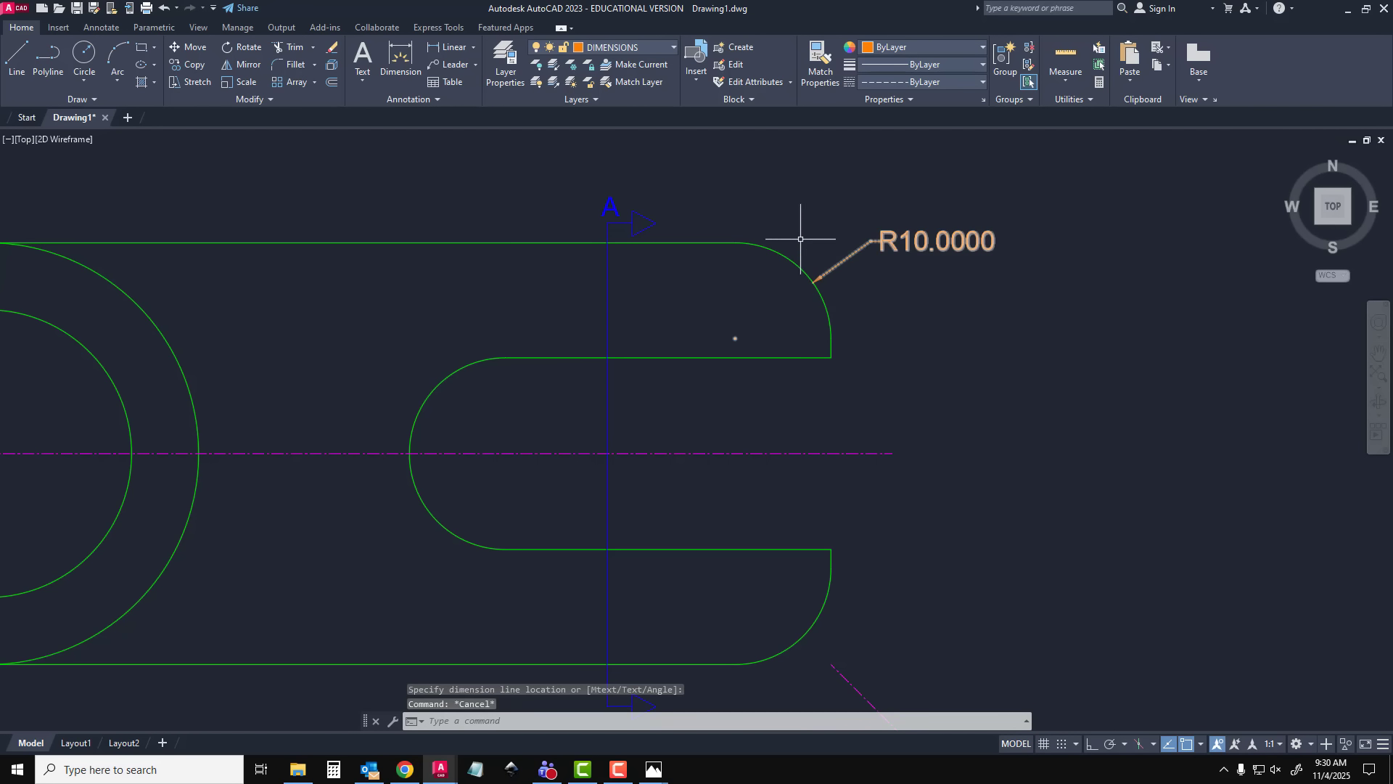
Change the DIMENSIONS layer's linetype to Continuous
{"action": "left_click", "coordinate": [506, 64]}
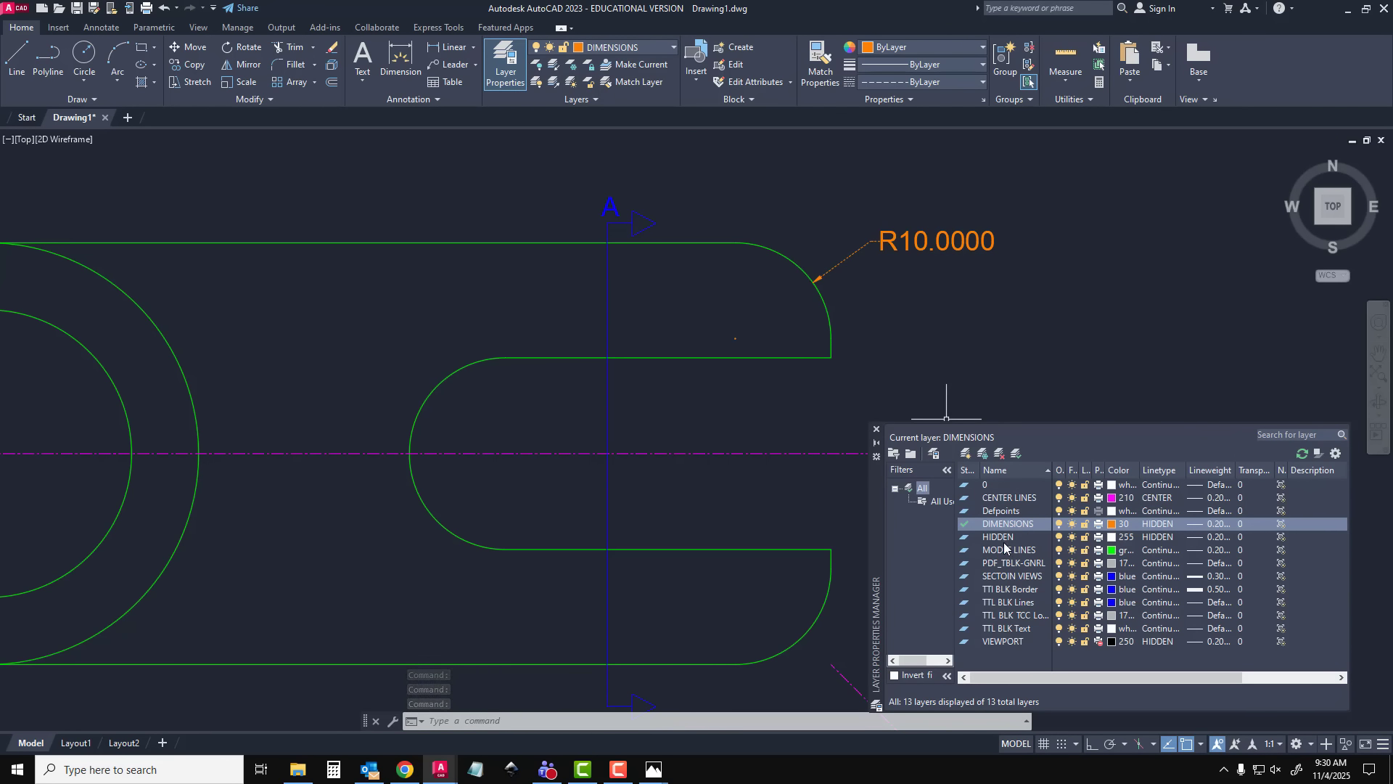
{"action": "left_click", "coordinate": [1157, 525]}
{"action": "left_click", "coordinate": [614, 358]}
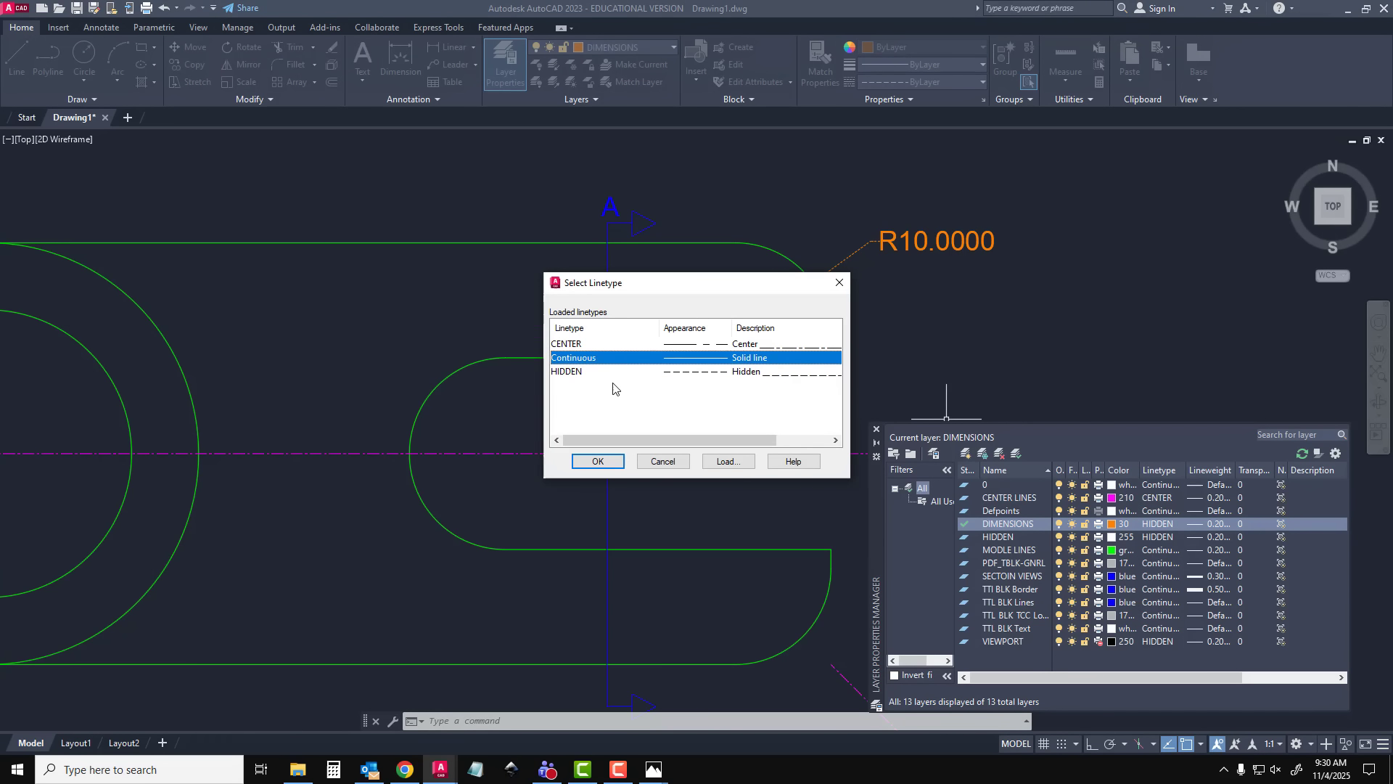
{"action": "left_click", "coordinate": [597, 461]}
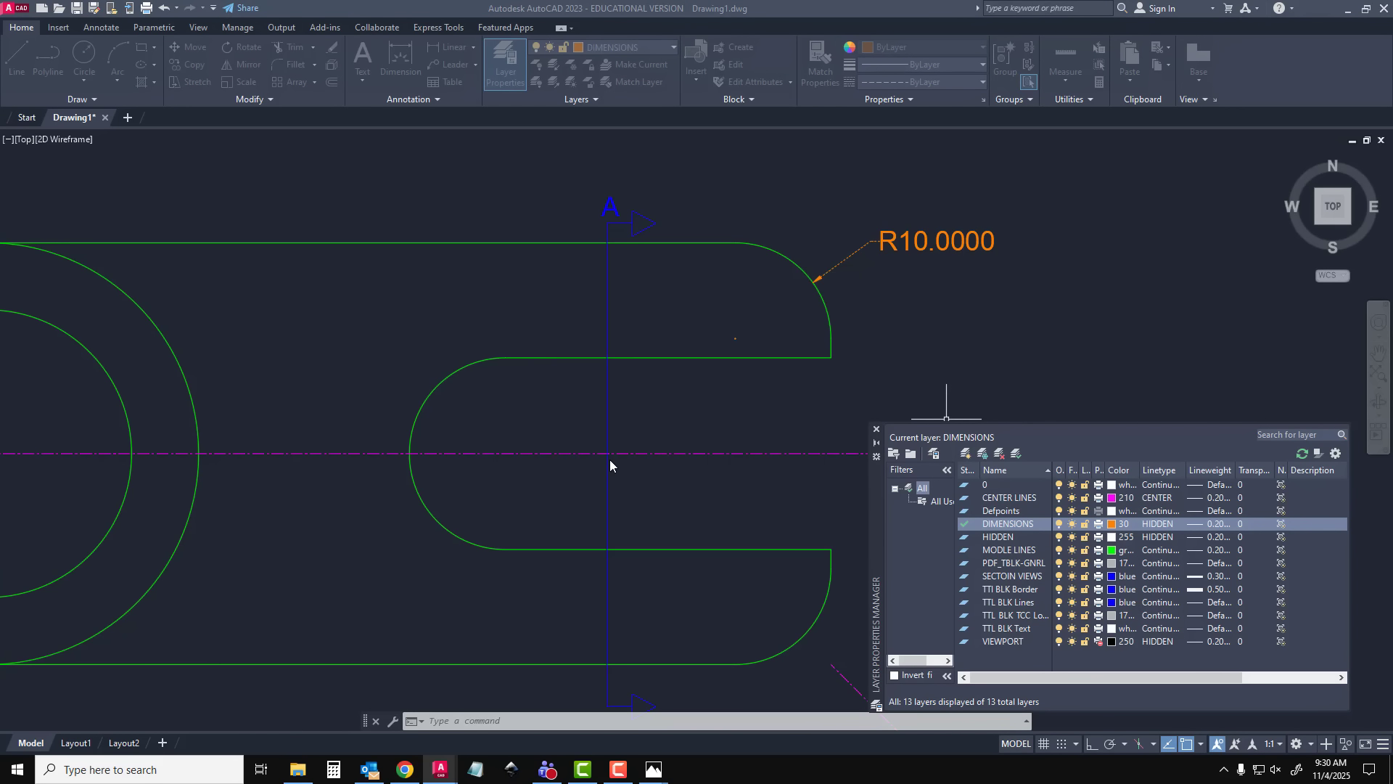
{"action": "left_click", "coordinate": [877, 432]}
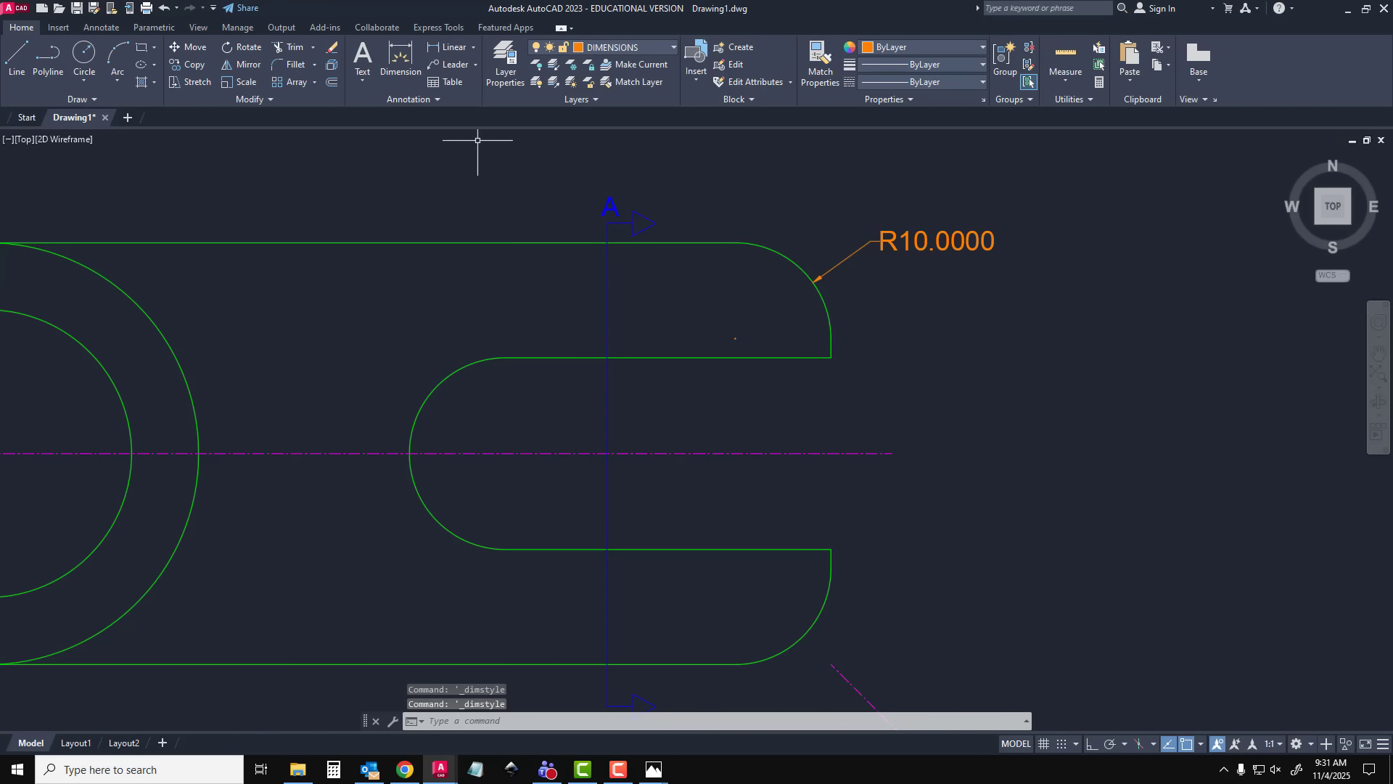
Modify the Standard dimension style to use an arrow size of 3
{"action": "left_click", "coordinate": [412, 98]}
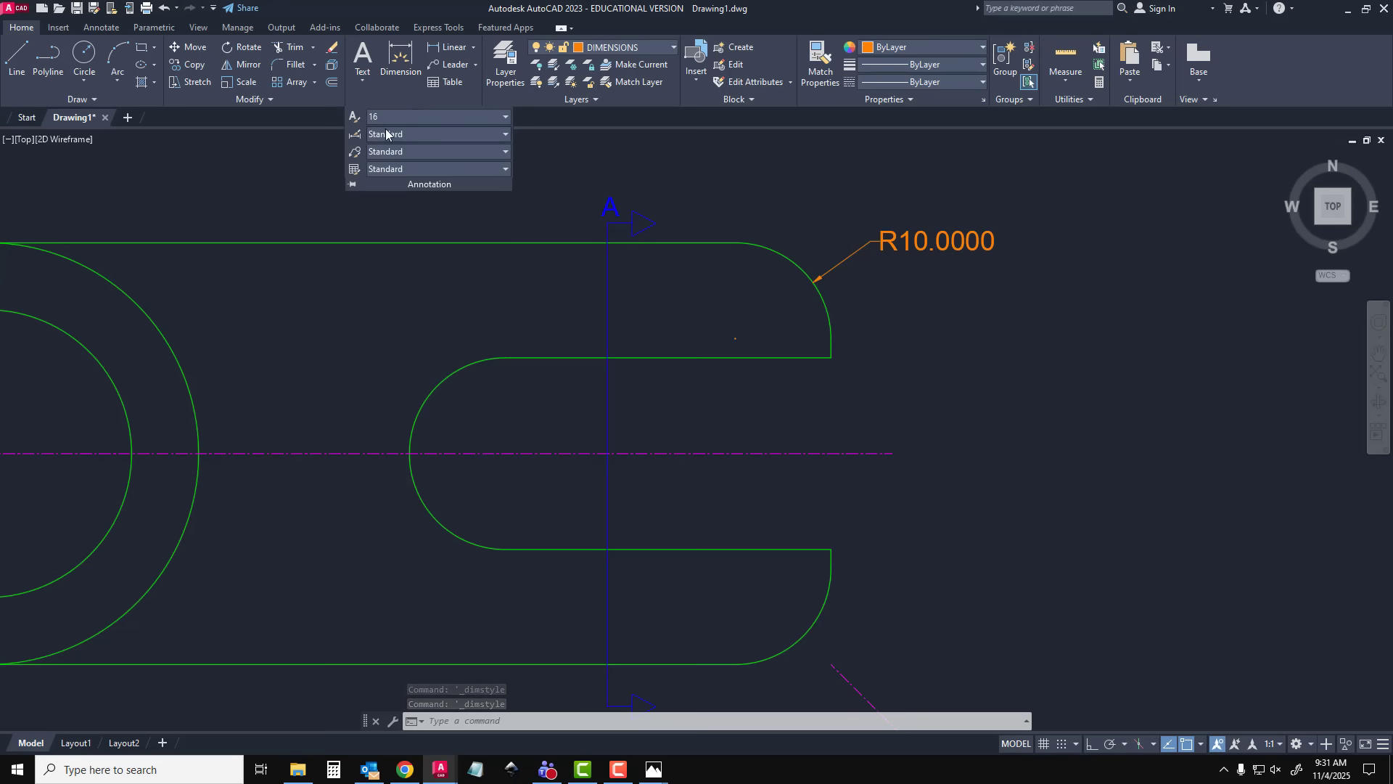
{"action": "left_click", "coordinate": [357, 140]}
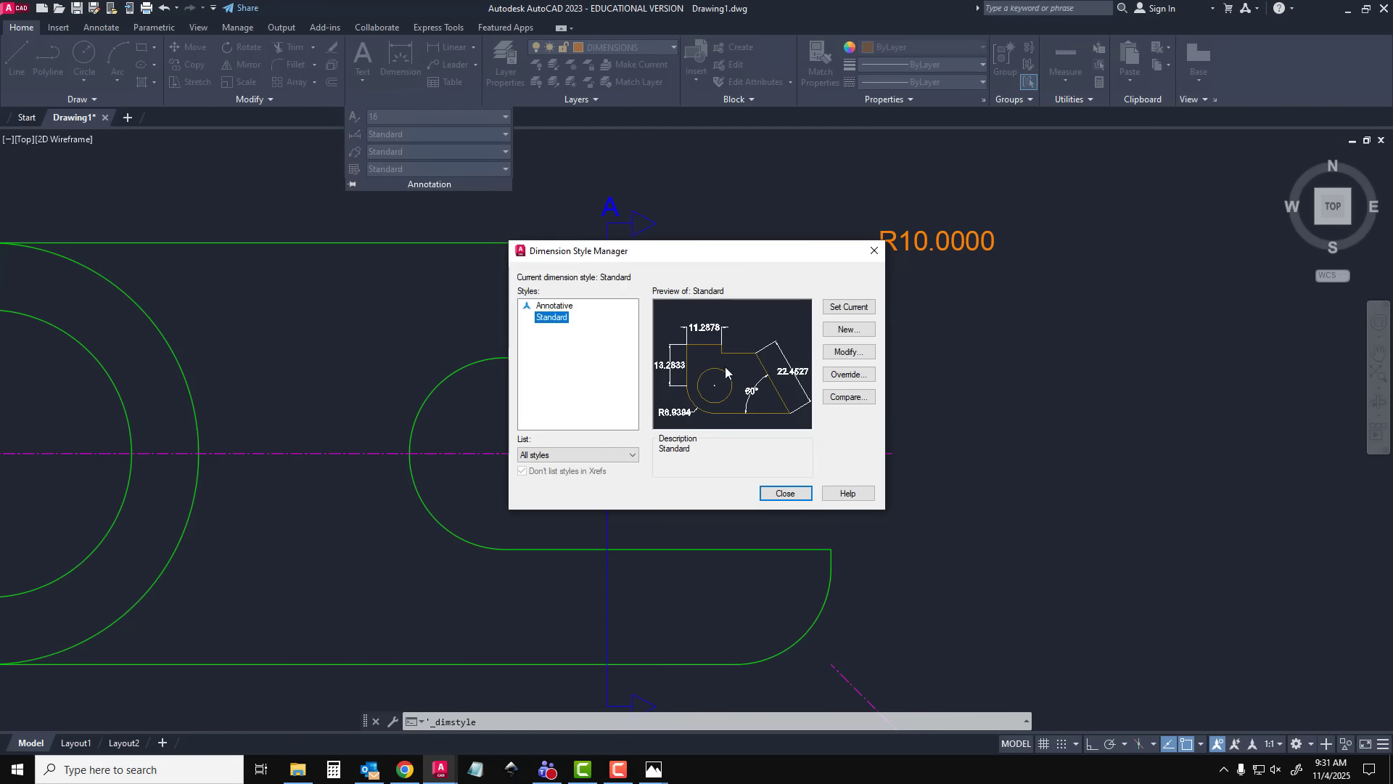
{"action": "left_click", "coordinate": [850, 353]}
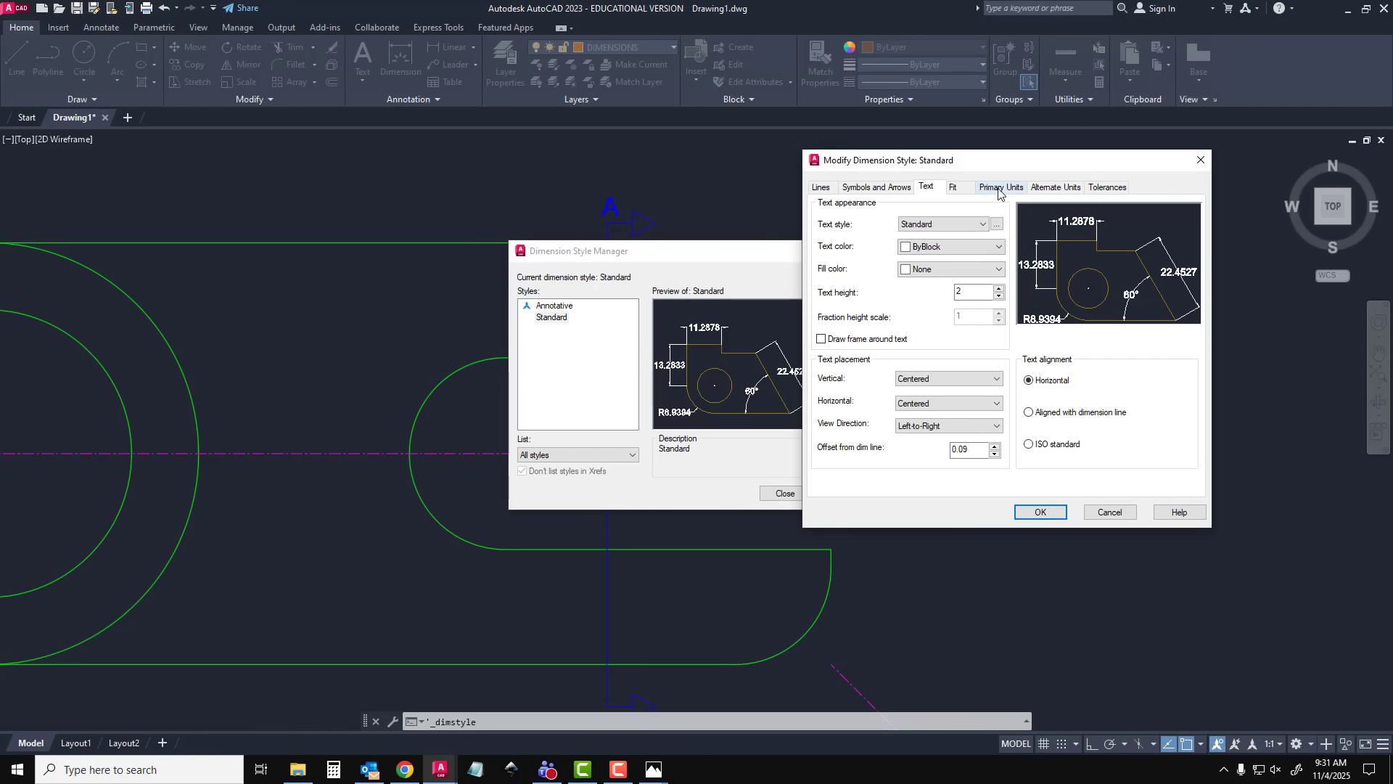
{"action": "left_click", "coordinate": [881, 188]}
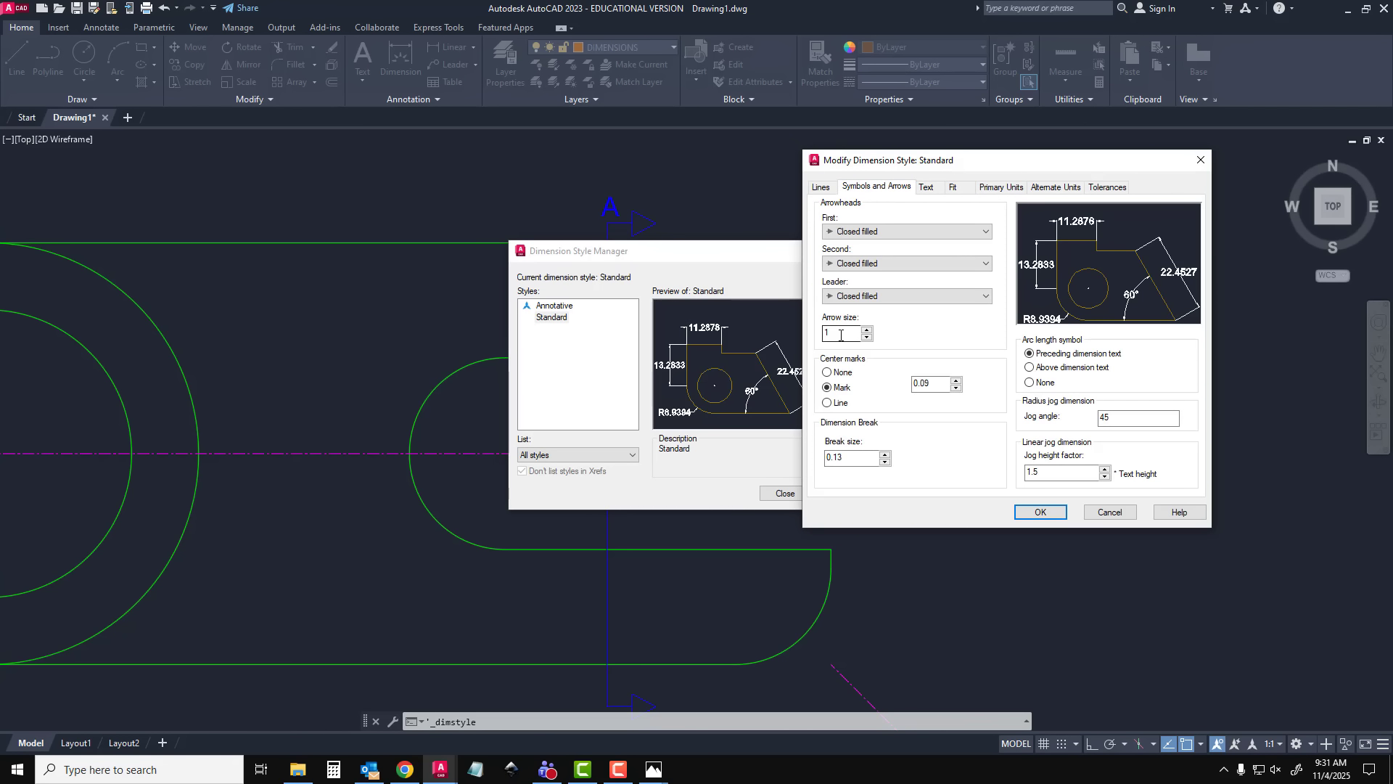
{"action": "left_click_drag", "start_coordinate": [840, 333], "coordinate": [817, 334]}
{"action": "type", "text": "5"}
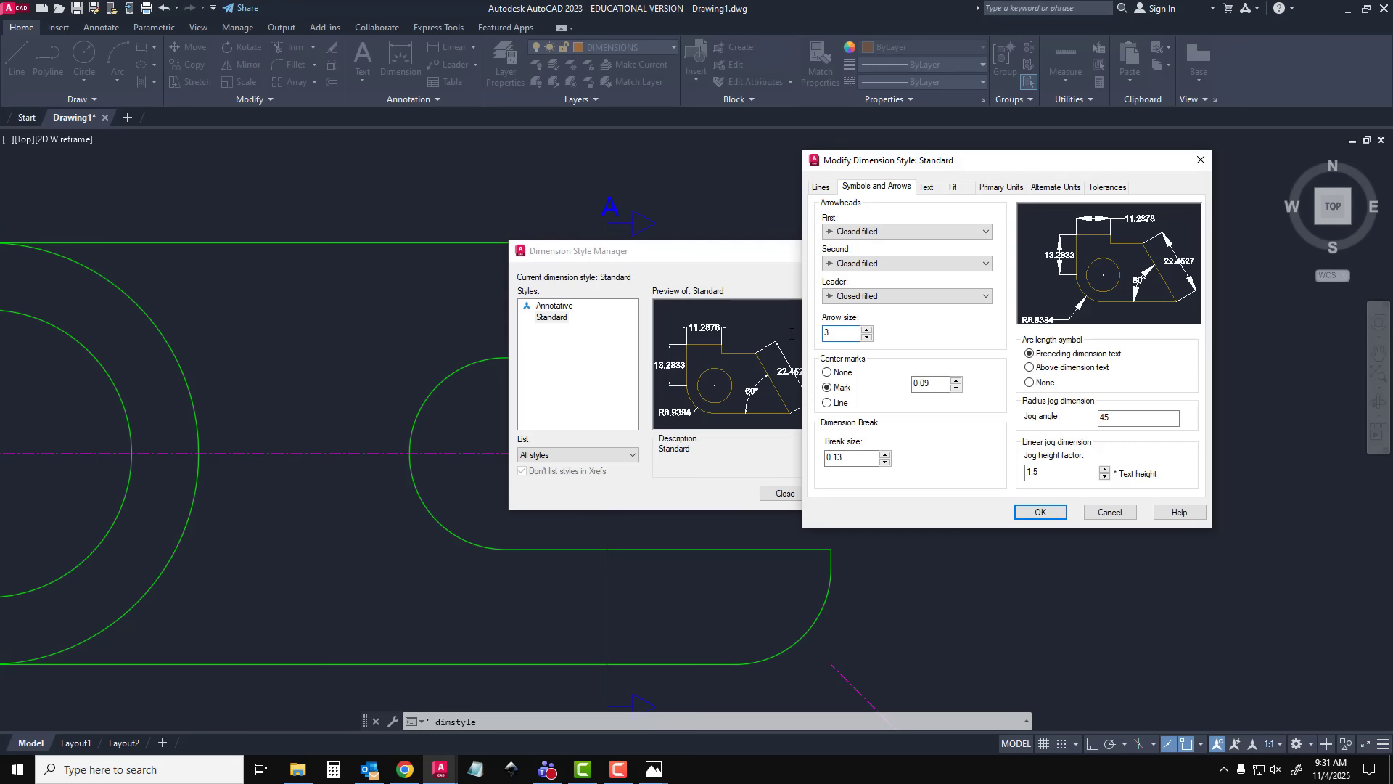
Set the Standard dimension style's linear precision to 0 and apply the style changes
{"action": "left_click", "coordinate": [1000, 187]}
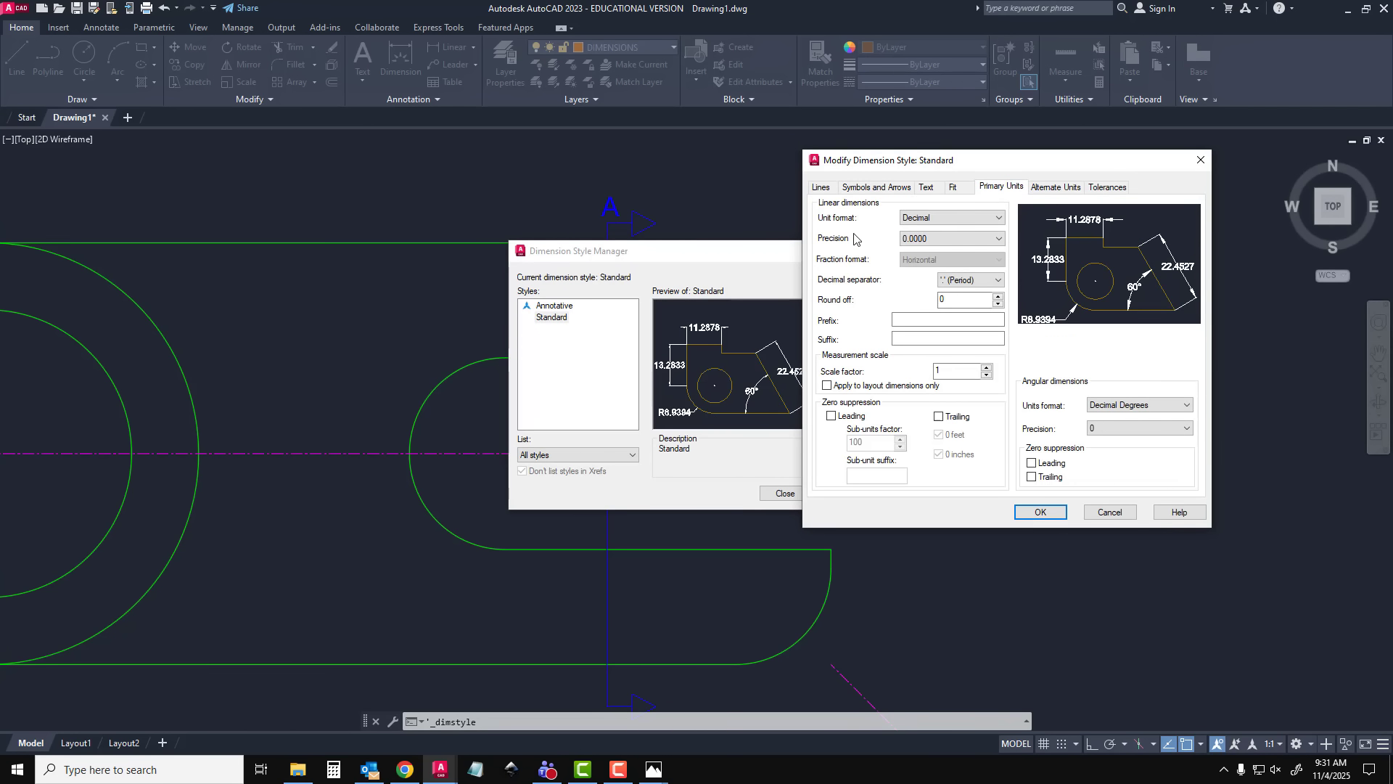
{"action": "left_click", "coordinate": [943, 239]}
{"action": "left_click", "coordinate": [935, 251]}
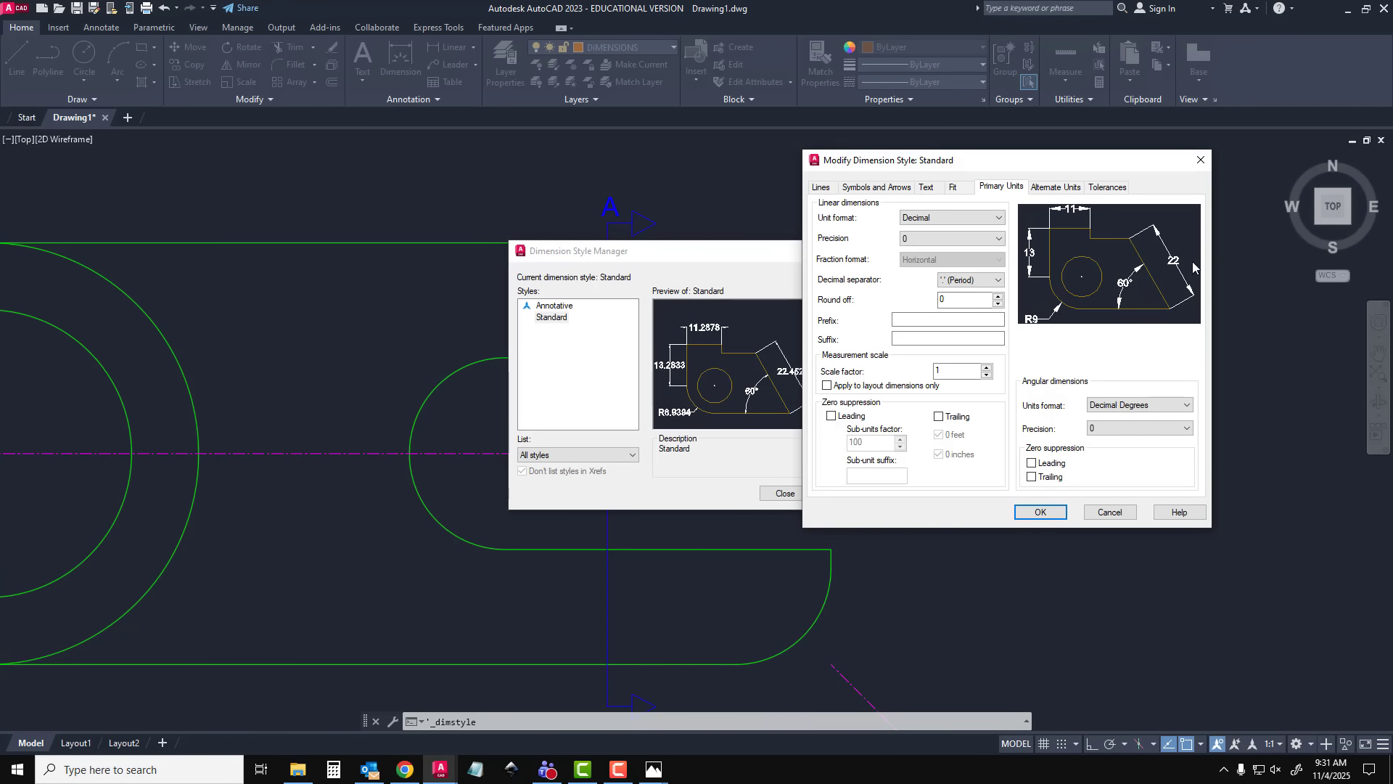
{"action": "left_click", "coordinate": [1040, 512]}
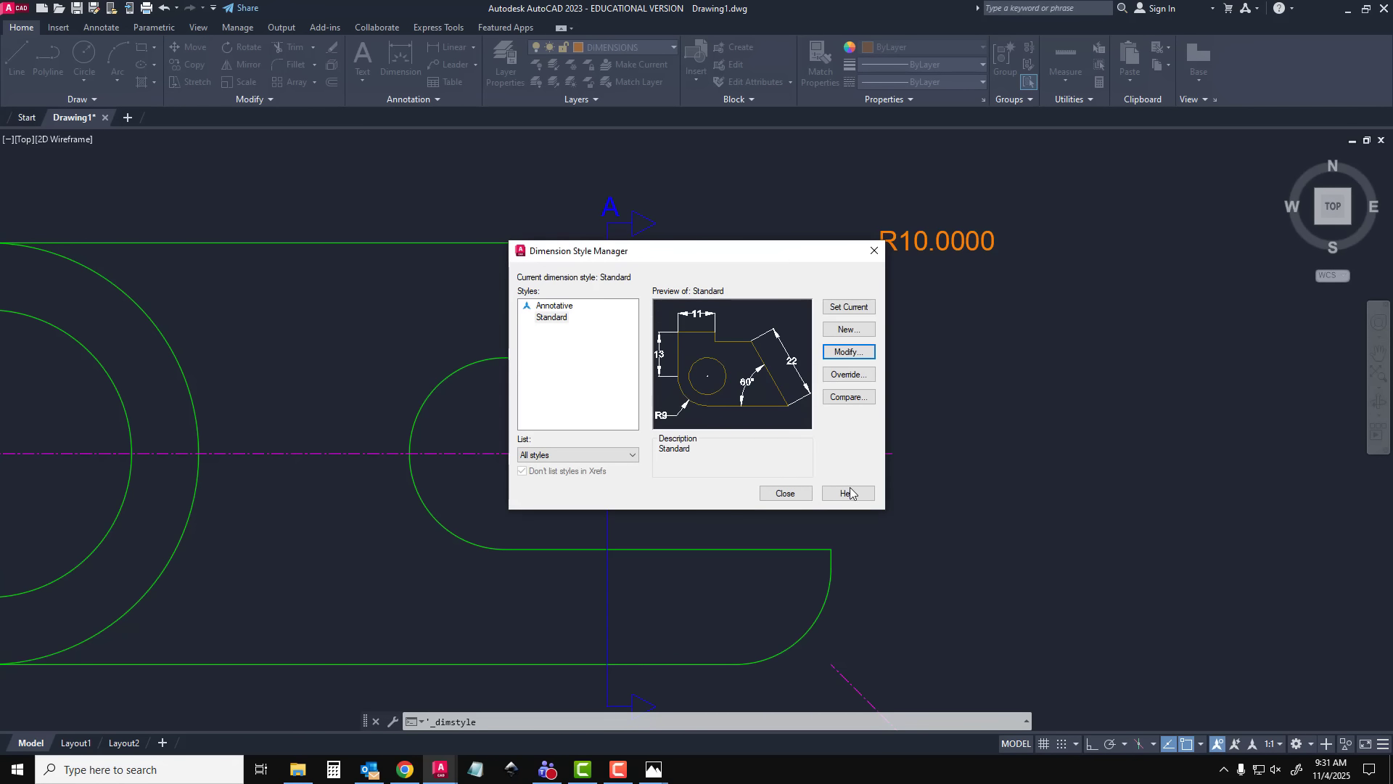
{"action": "left_click", "coordinate": [785, 494]}
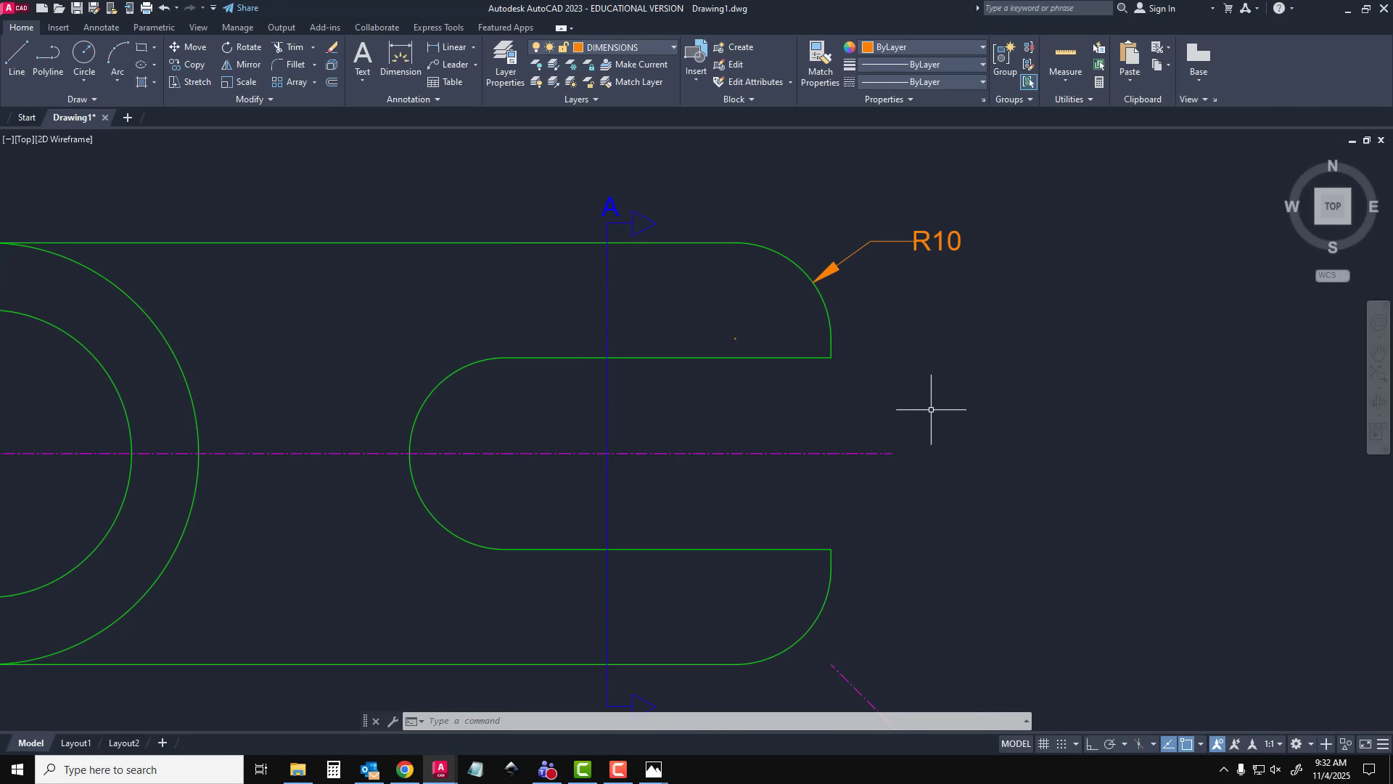
Dimension the slot's width between its two open-end corners, placing the dimension line outside the clamp
{"action": "left_click", "coordinate": [399, 63]}
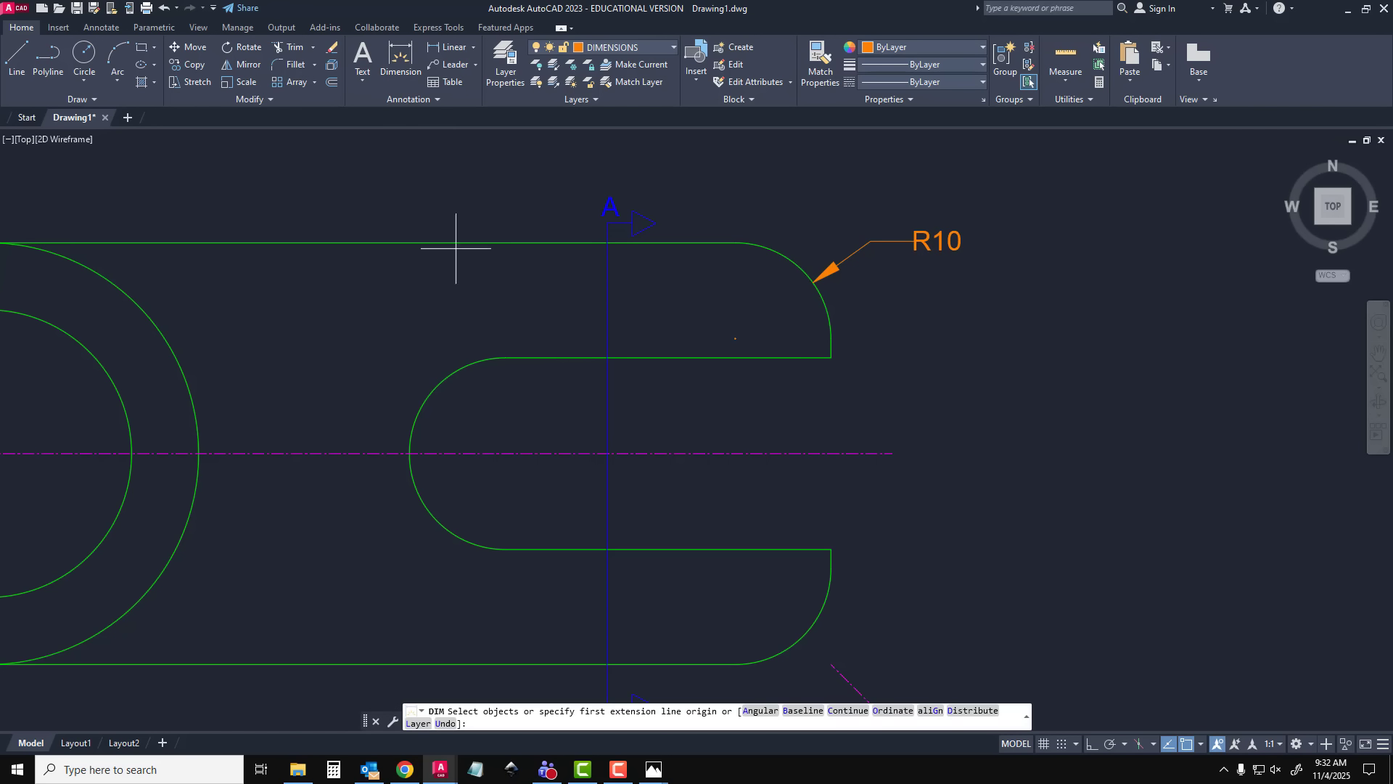
{"action": "left_click", "coordinate": [831, 357]}
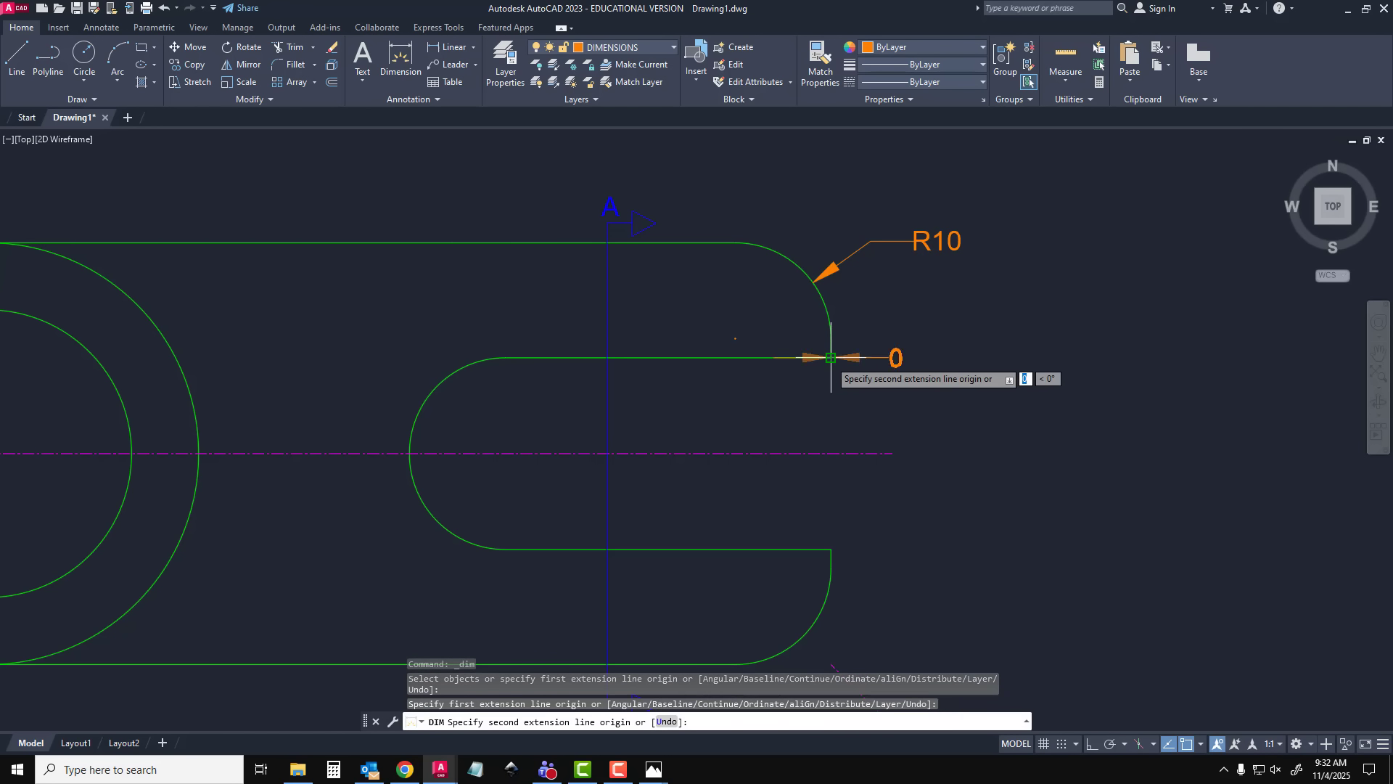
{"action": "left_click", "coordinate": [831, 549]}
{"action": "left_click", "coordinate": [968, 446]}
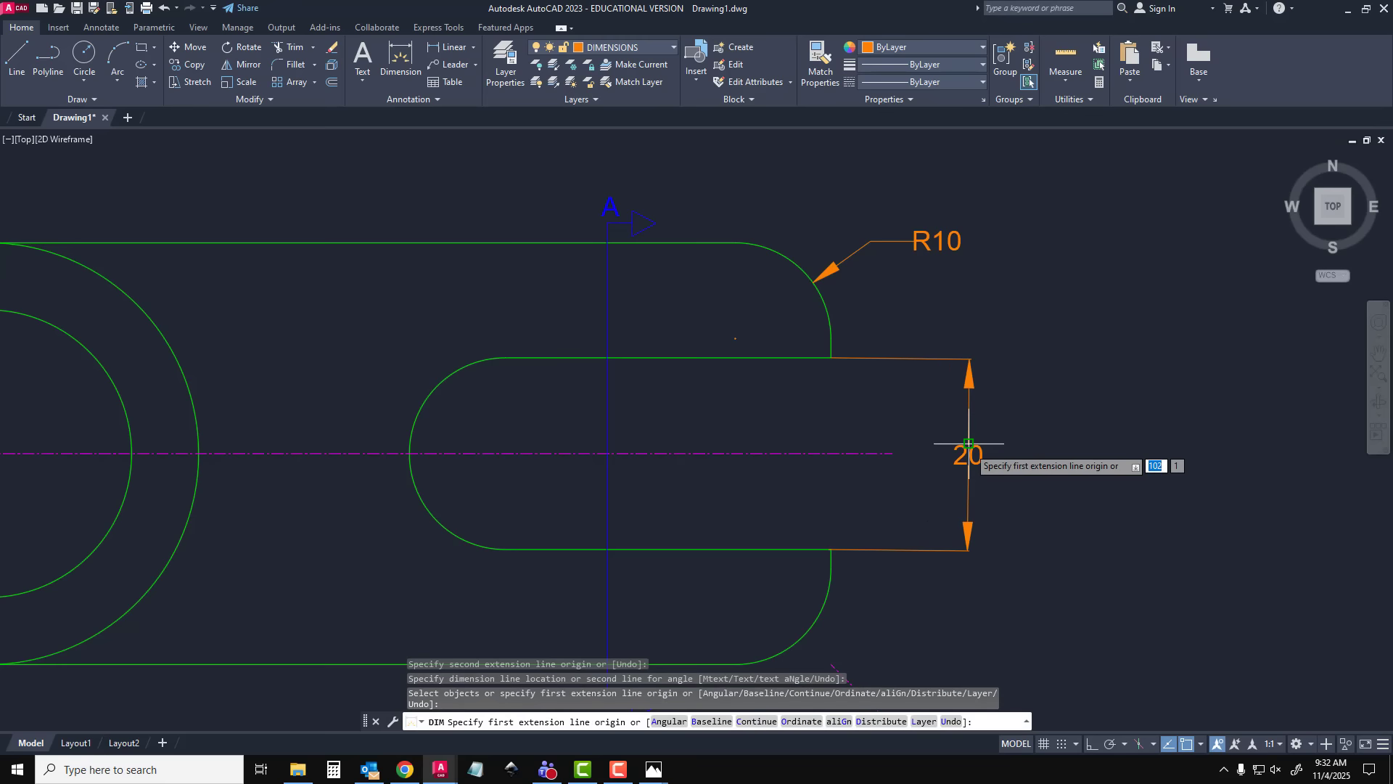
{"action": "key", "text": "Escape"}
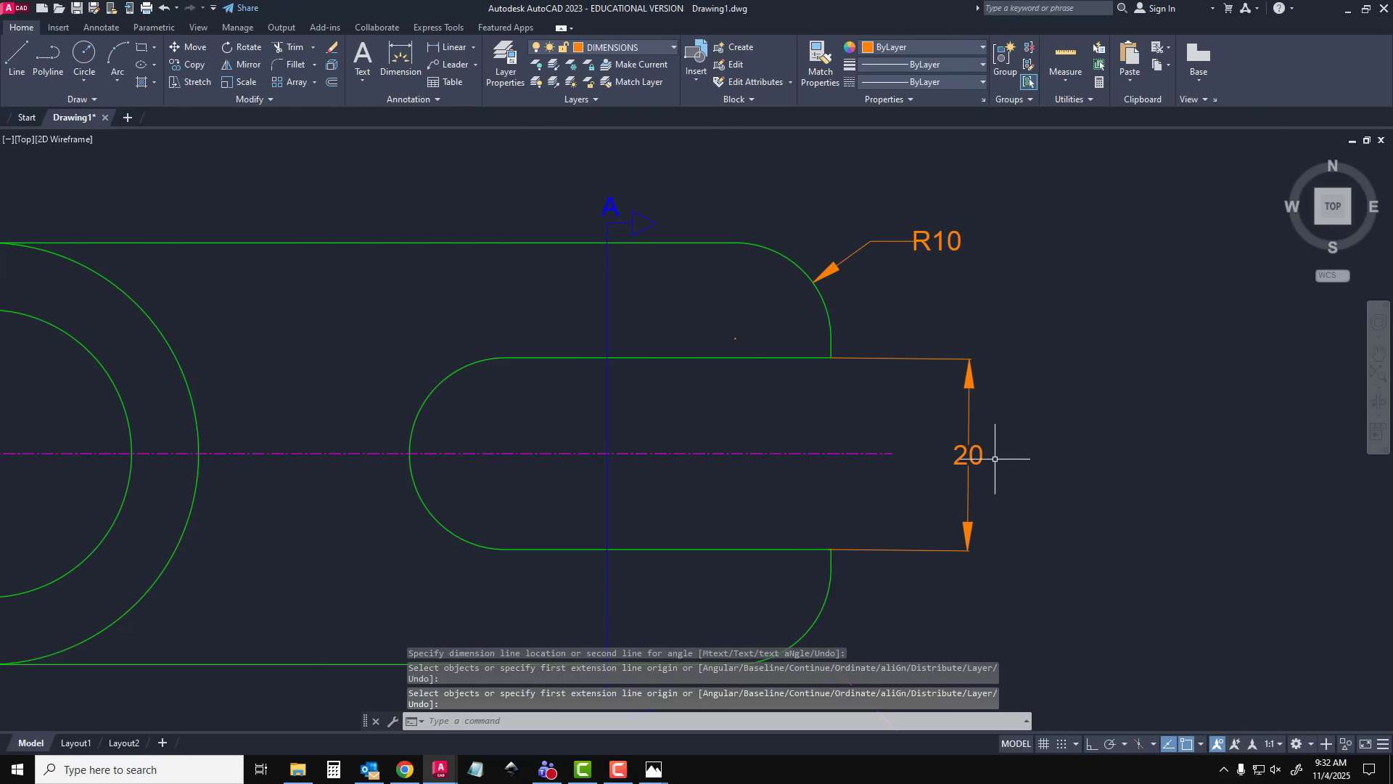
Move the slot width dimension's text above its upper extension line and bring the dimension line closer to the clamp
{"action": "left_click", "coordinate": [969, 455]}
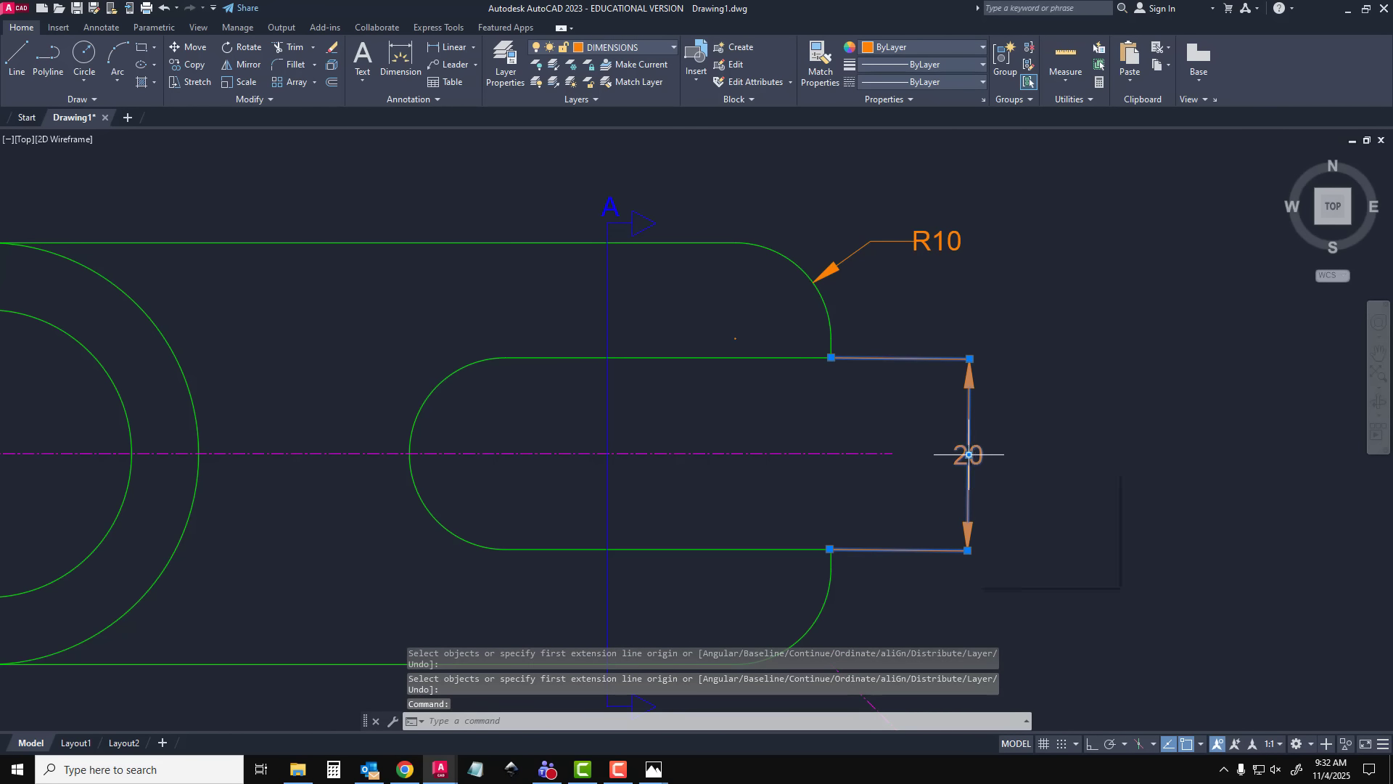
{"action": "left_click", "coordinate": [969, 454]}
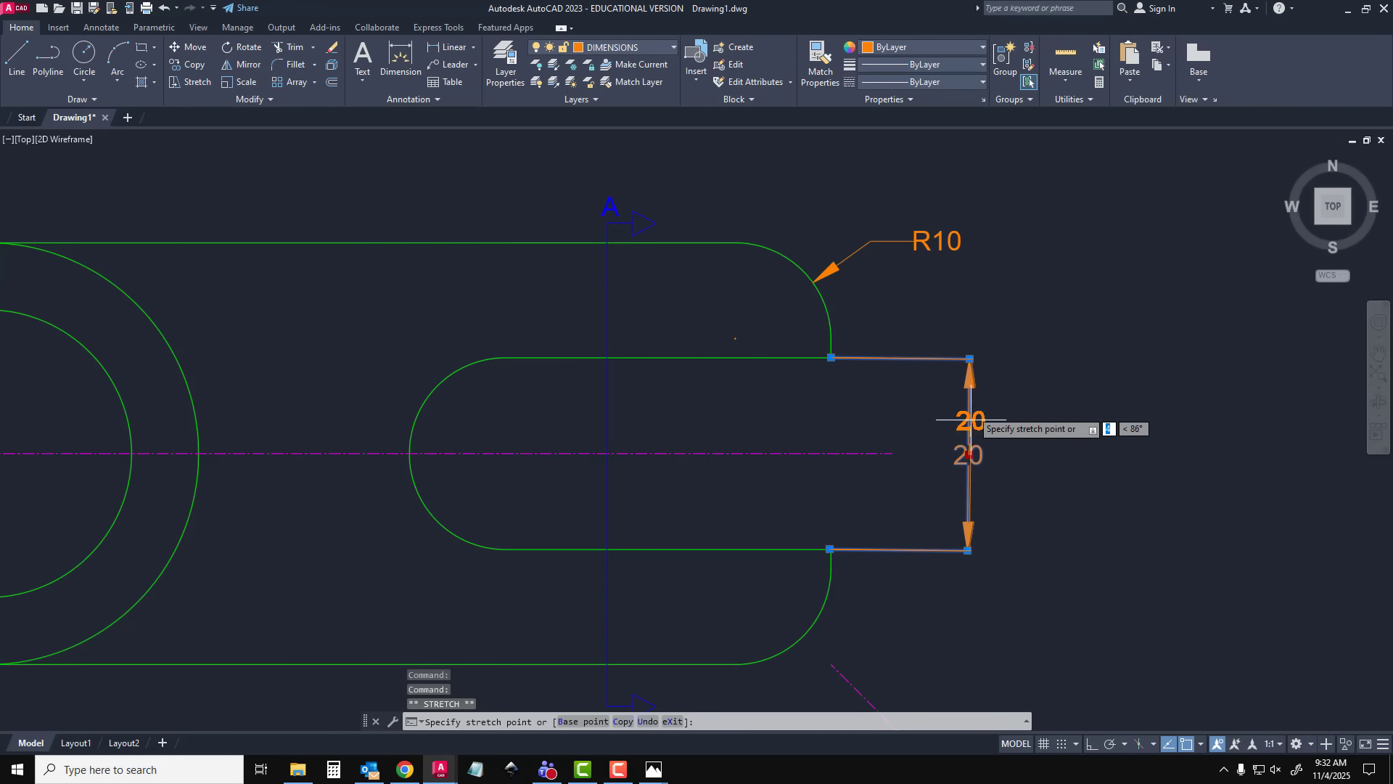
{"action": "left_click", "coordinate": [974, 308]}
{"action": "key", "text": "Escape"}
Copy the section label "A" and place the copy just below the section line's lower endpoint
{"action": "scroll", "coordinate": [1026, 498], "scroll_direction": "down", "scroll_amount": 2}
{"action": "mouse_move", "coordinate": [1026, 498]}
{"action": "middle_mouse_down"}
{"action": "mouse_move", "coordinate": [1013, 565]}
{"action": "mouse_move", "coordinate": [909, 459]}
{"action": "middle_mouse_up"}
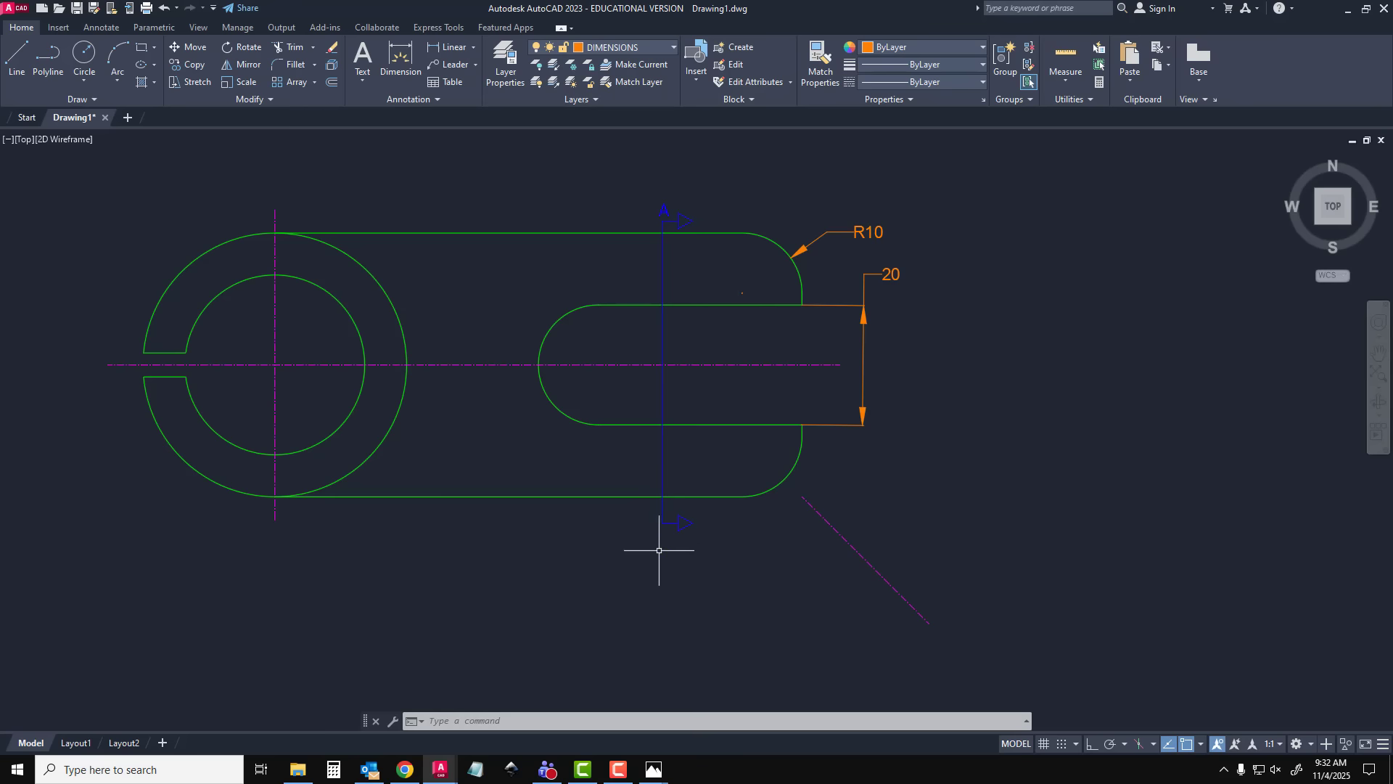
{"action": "left_click", "coordinate": [663, 208]}
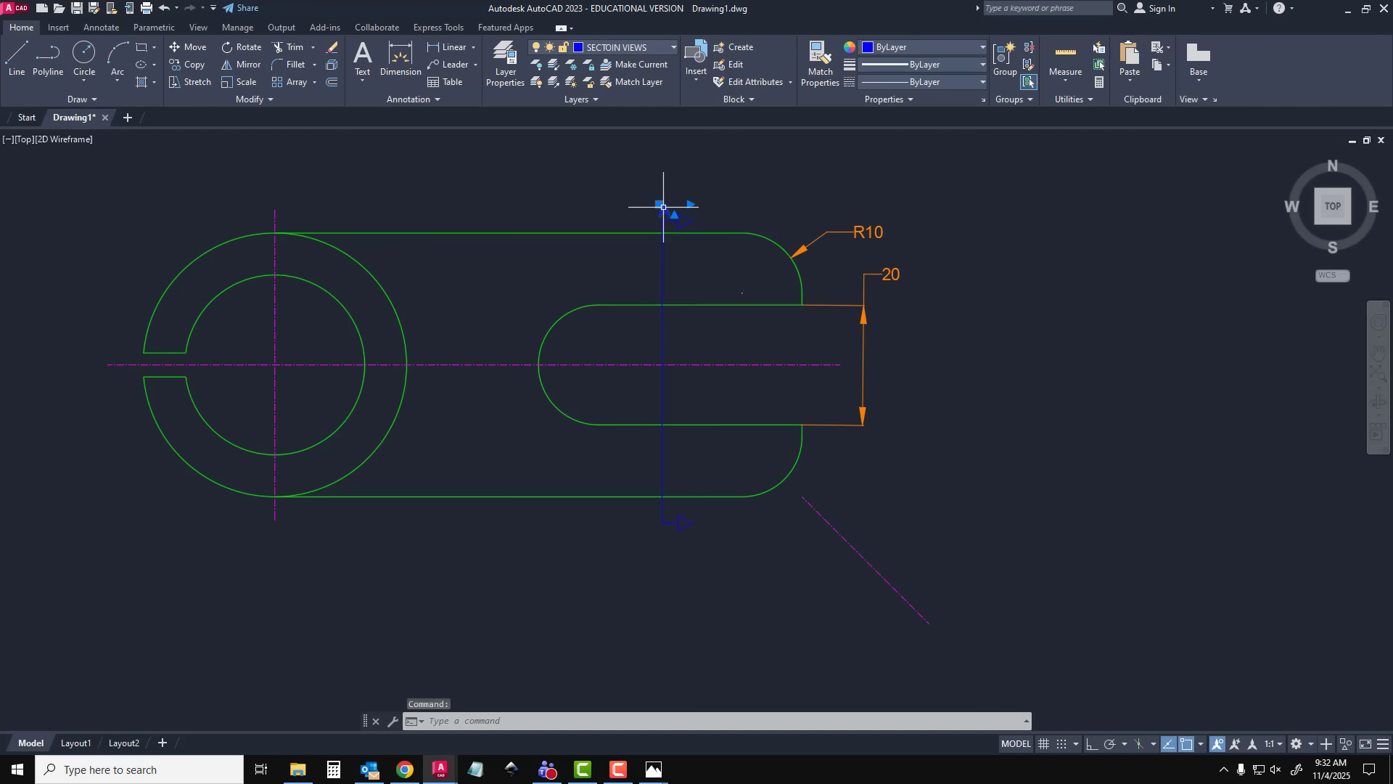
{"action": "key", "text": "ctrl+c"}
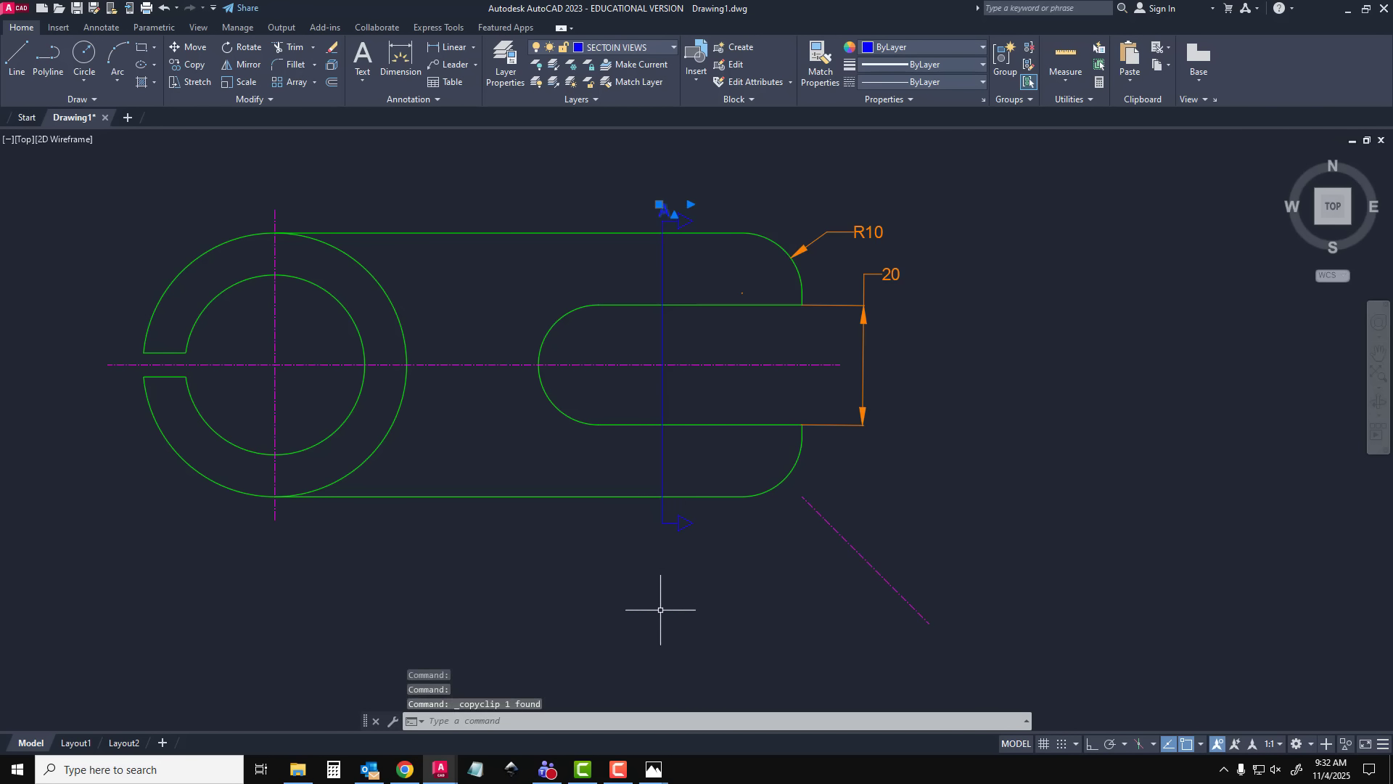
{"action": "key", "text": "ctrl+v"}
{"action": "left_click", "coordinate": [659, 543]}
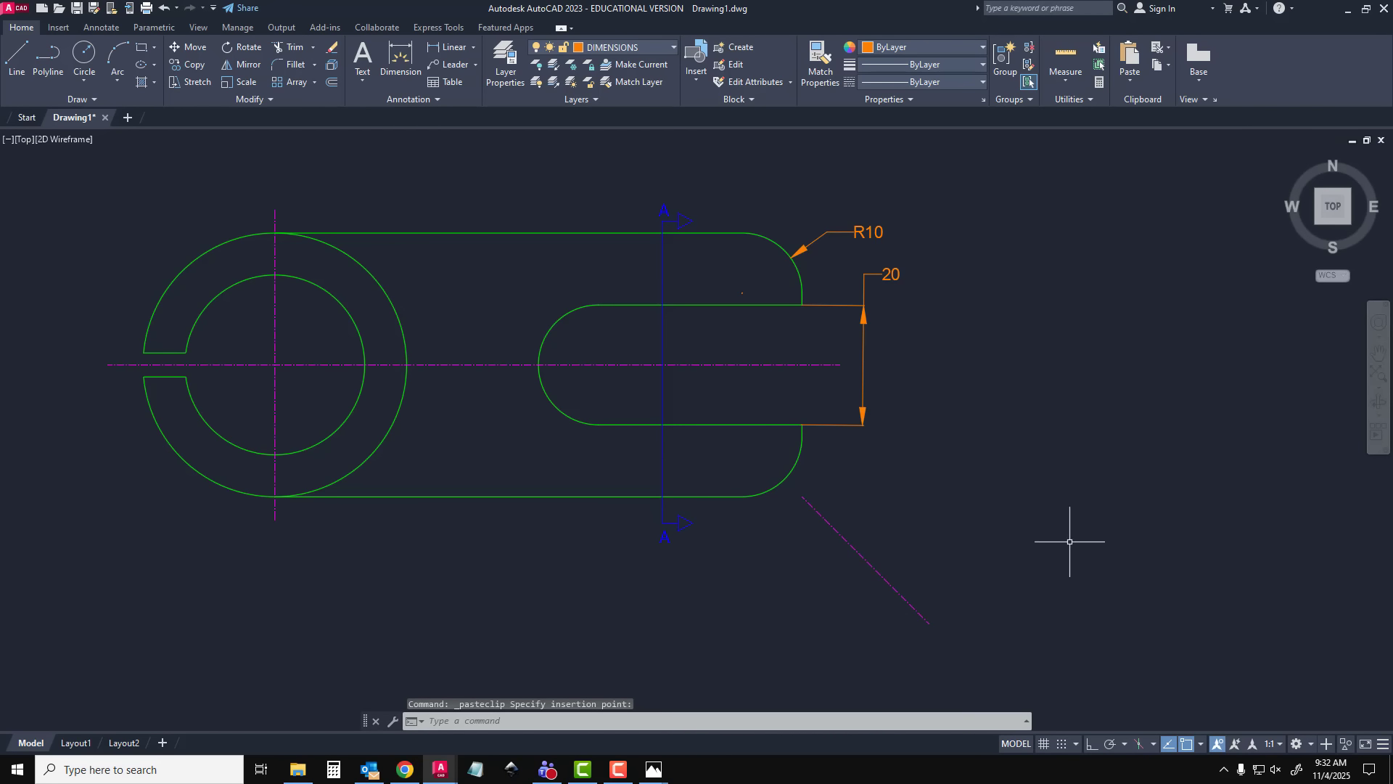
Make MODLE LINES the current layer
{"action": "middle_click_drag", "start_coordinate": [1072, 544], "coordinate": [1020, 523]}
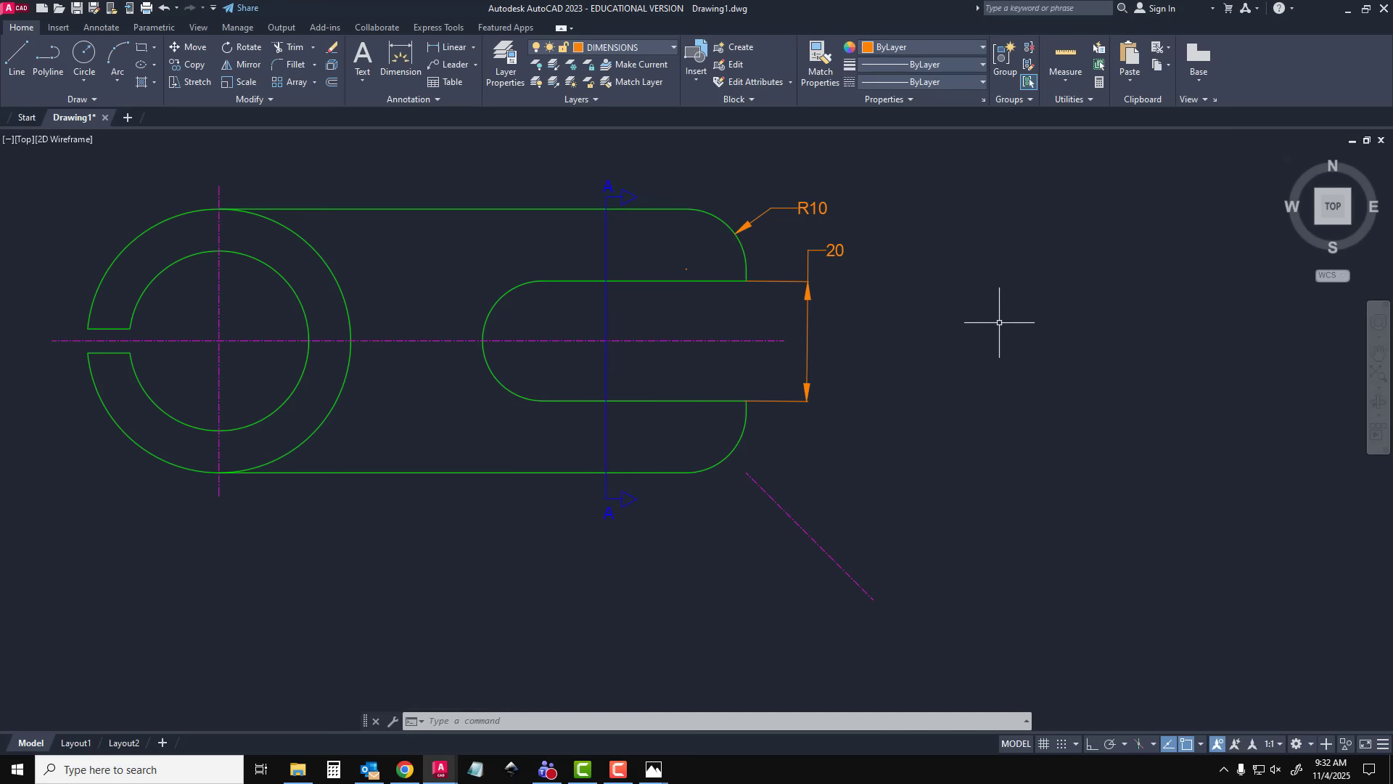
{"action": "middle_click_drag", "start_coordinate": [999, 322], "coordinate": [884, 335]}
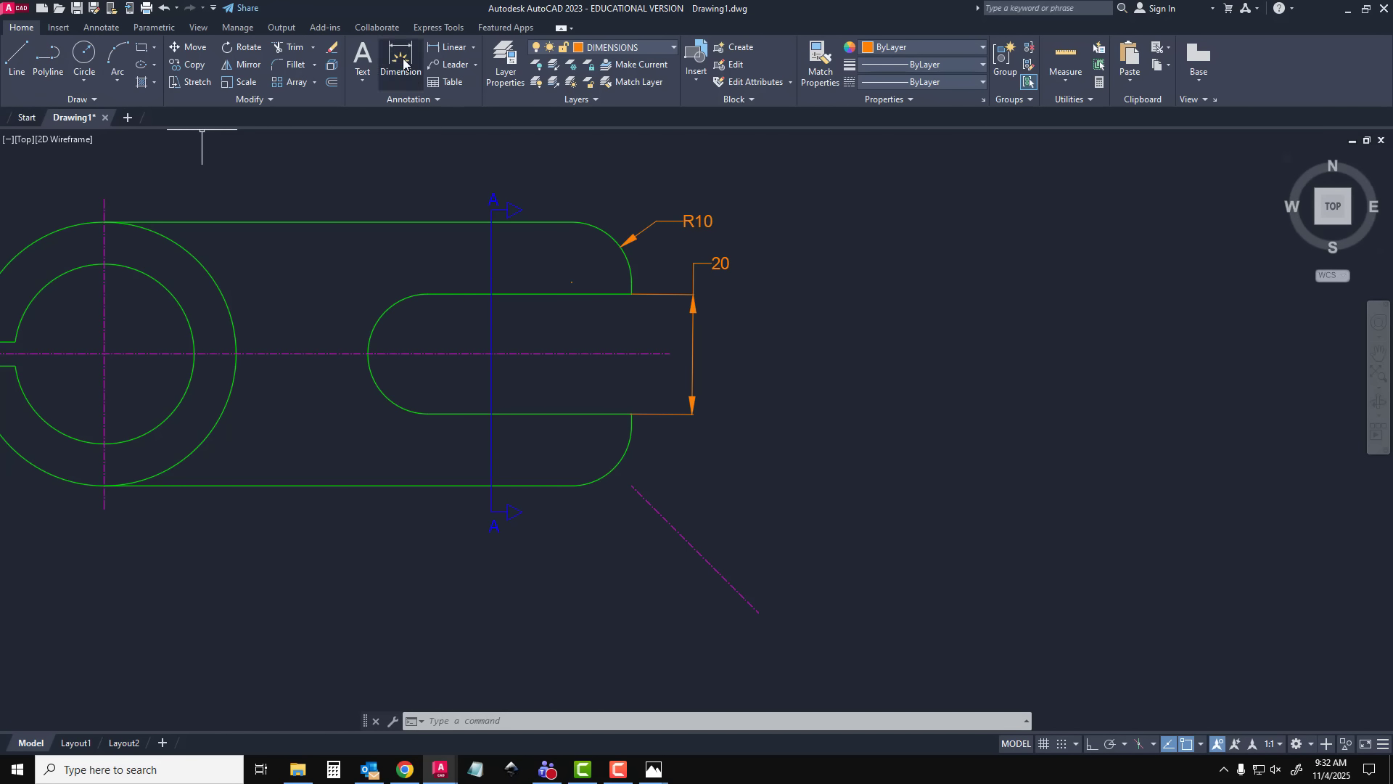
{"action": "left_click", "coordinate": [506, 66]}
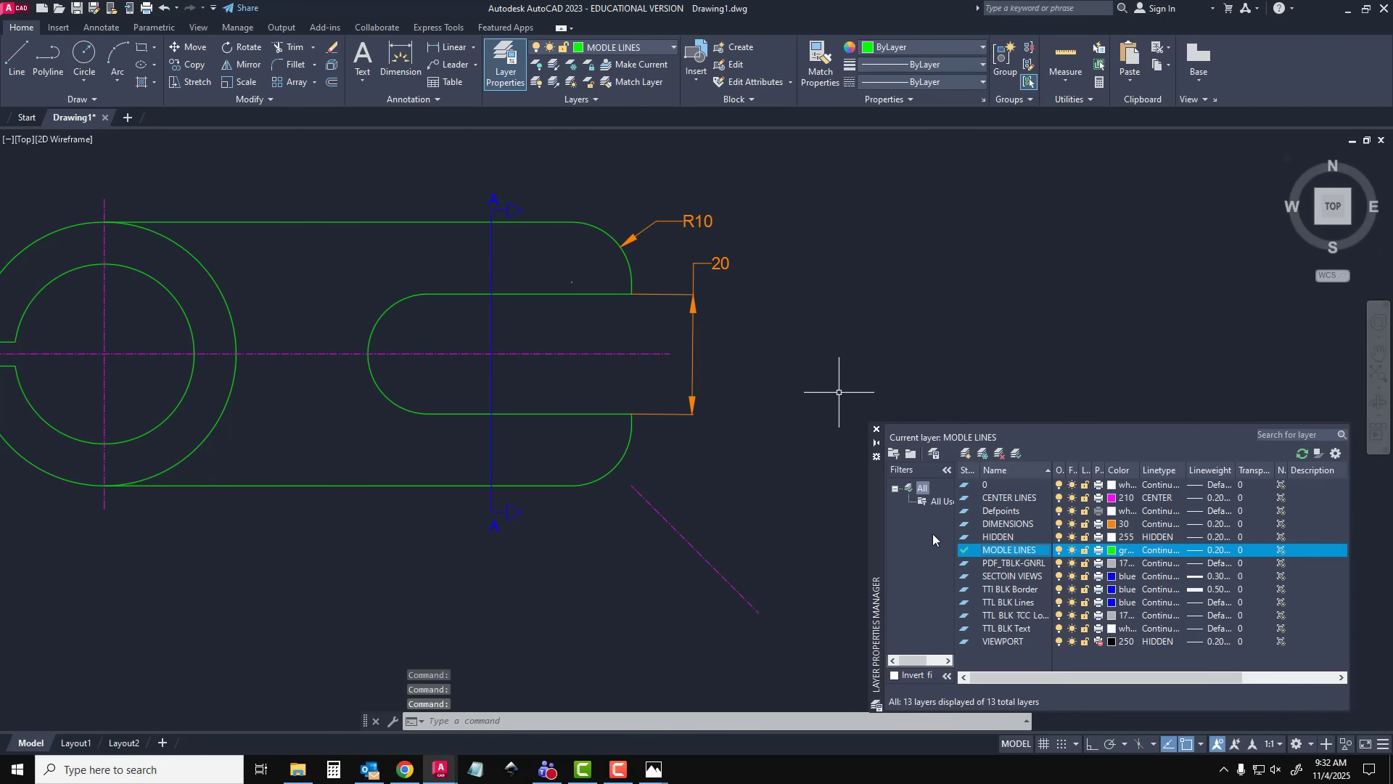
{"action": "left_click", "coordinate": [877, 430]}
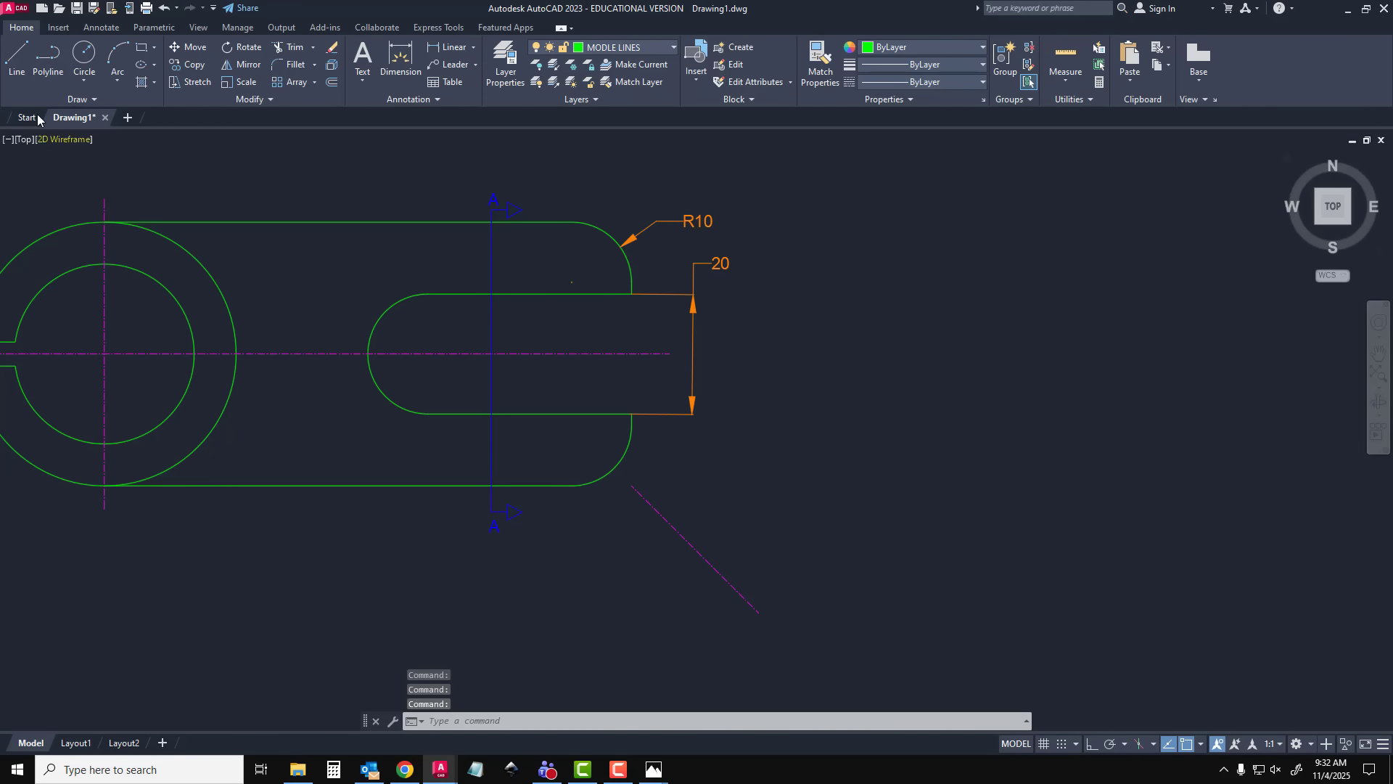
Draw a closed rectangle 15 mm wide and 44 mm high beside the clamp's open end, aligned with its upper and lower edges
{"action": "left_click", "coordinate": [21, 53]}
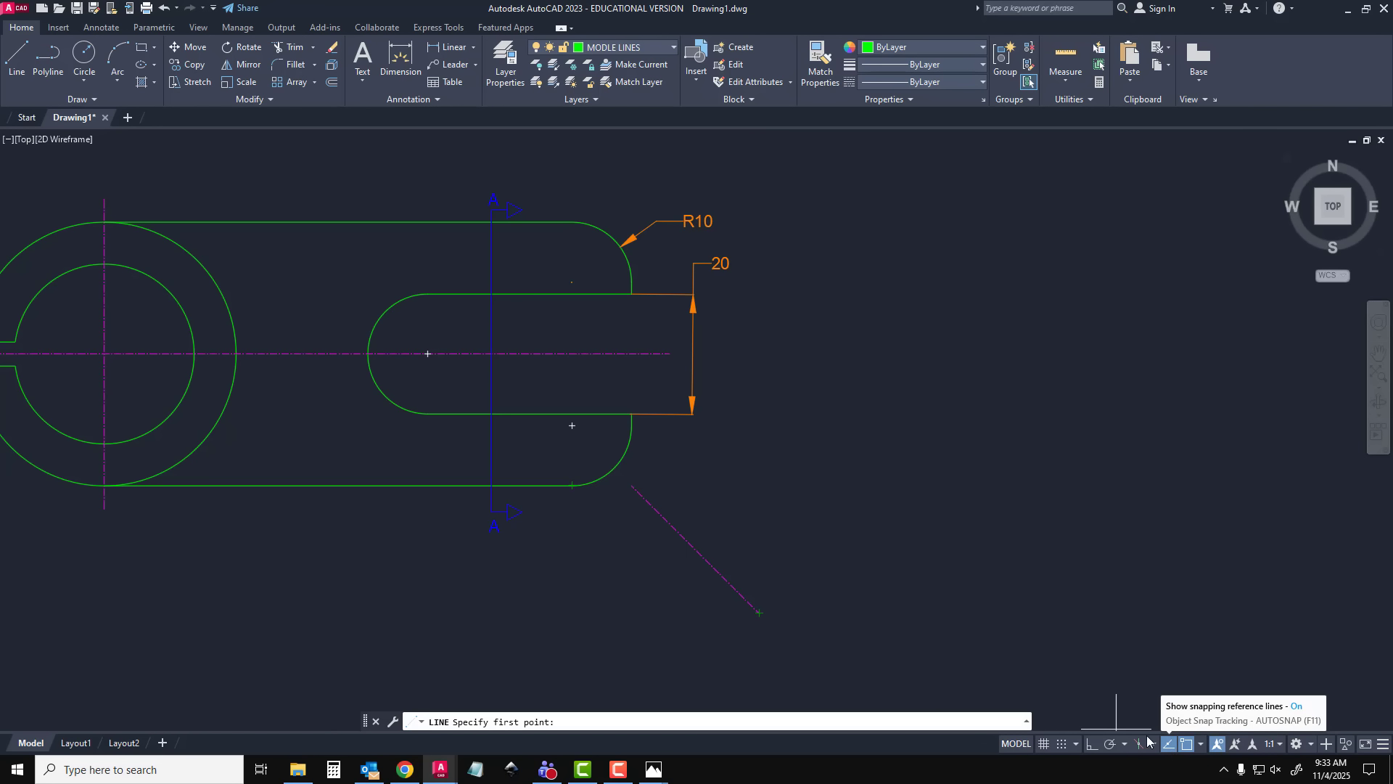
{"action": "left_click", "coordinate": [759, 484]}
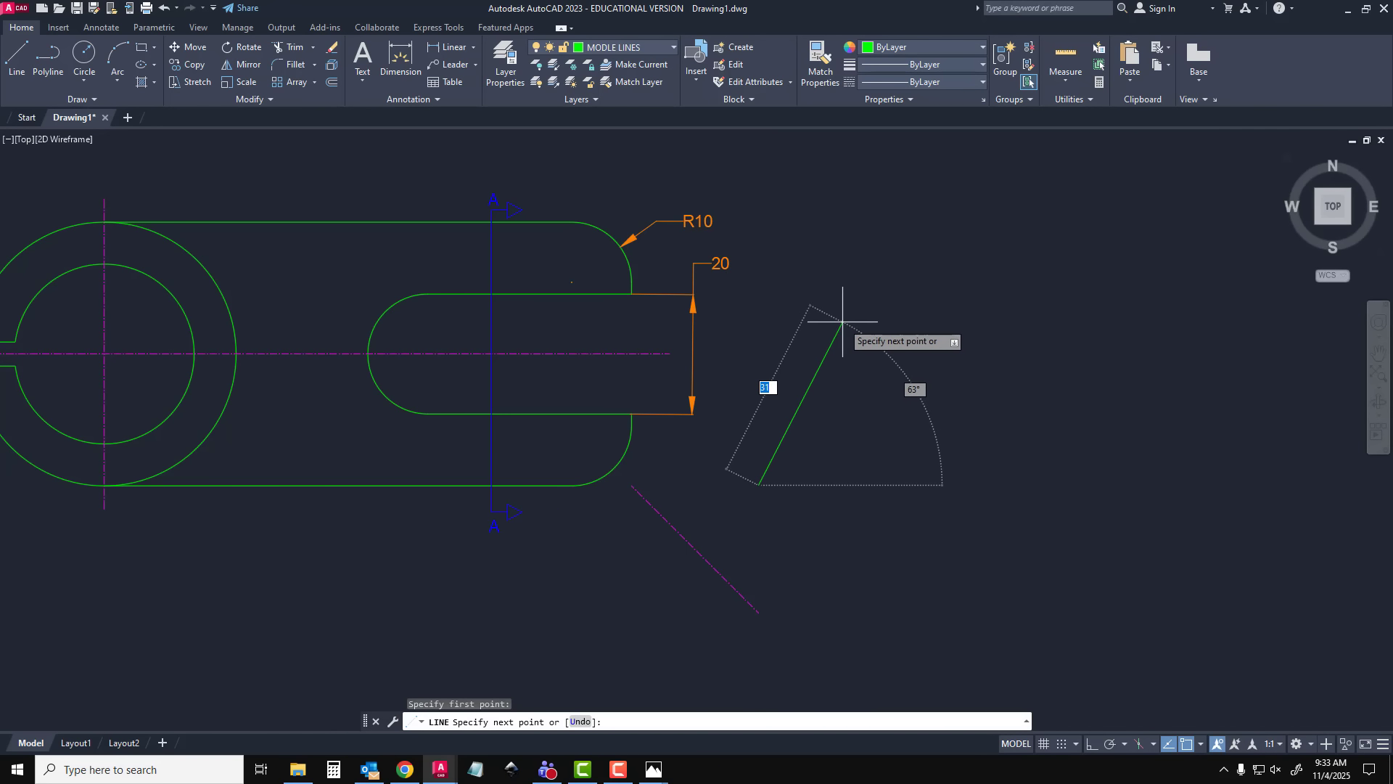
{"action": "key", "text": "F8"}
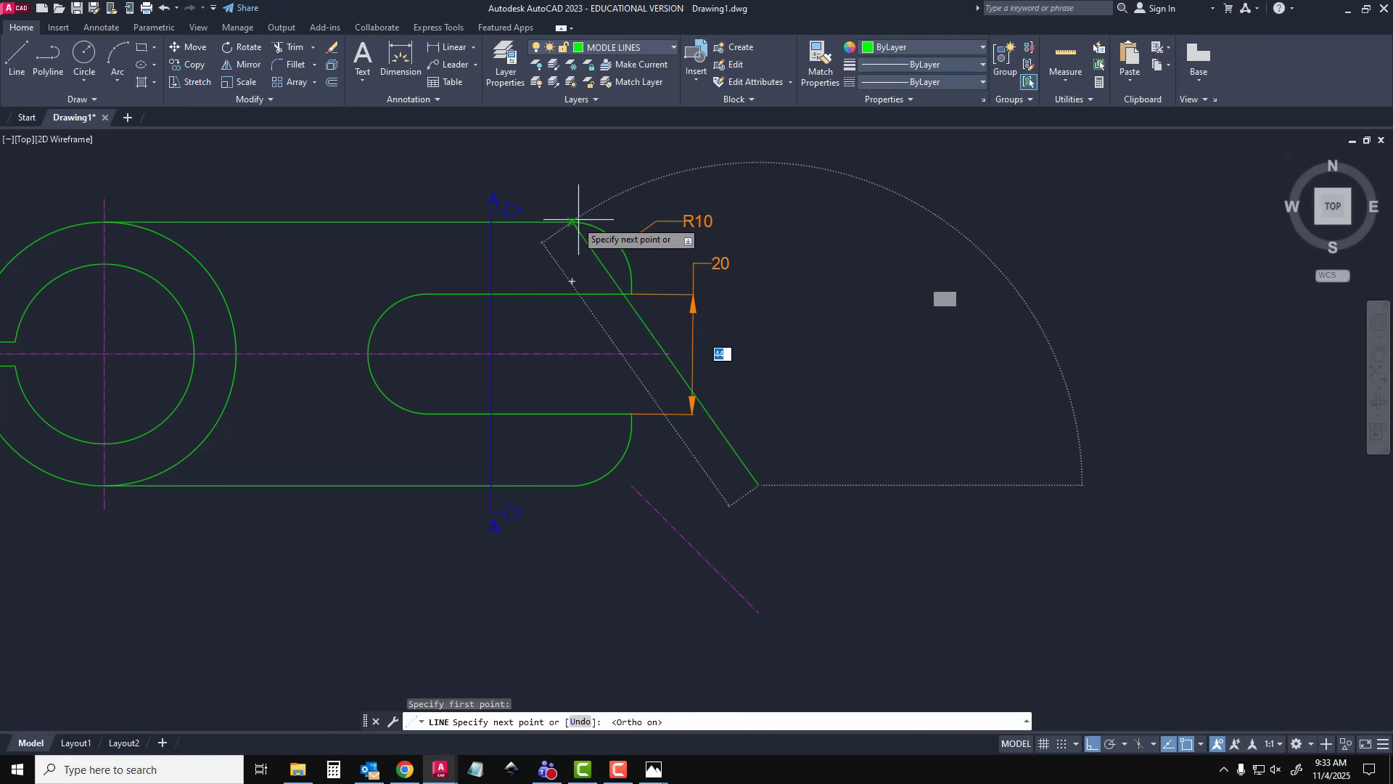
{"action": "left_click", "coordinate": [759, 221]}
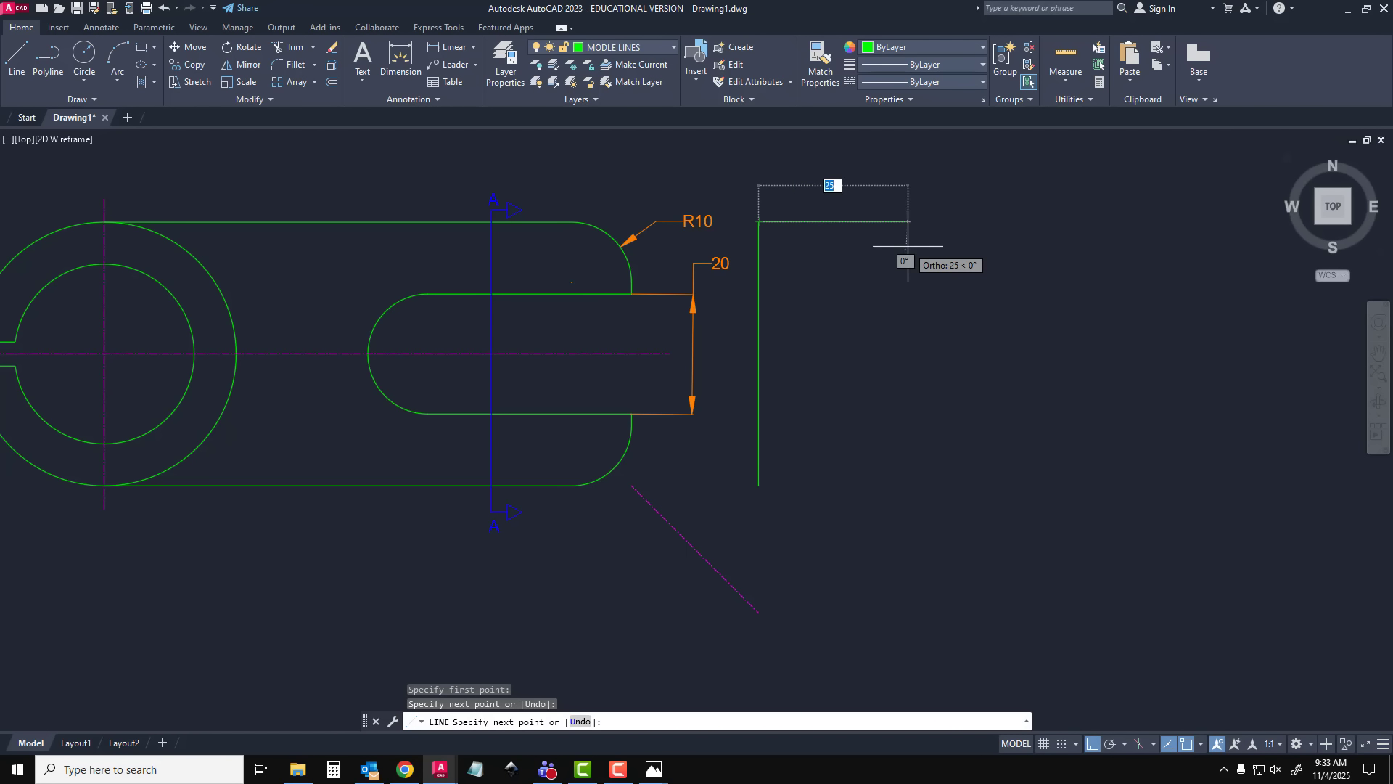
{"action": "type", "text": "1"}
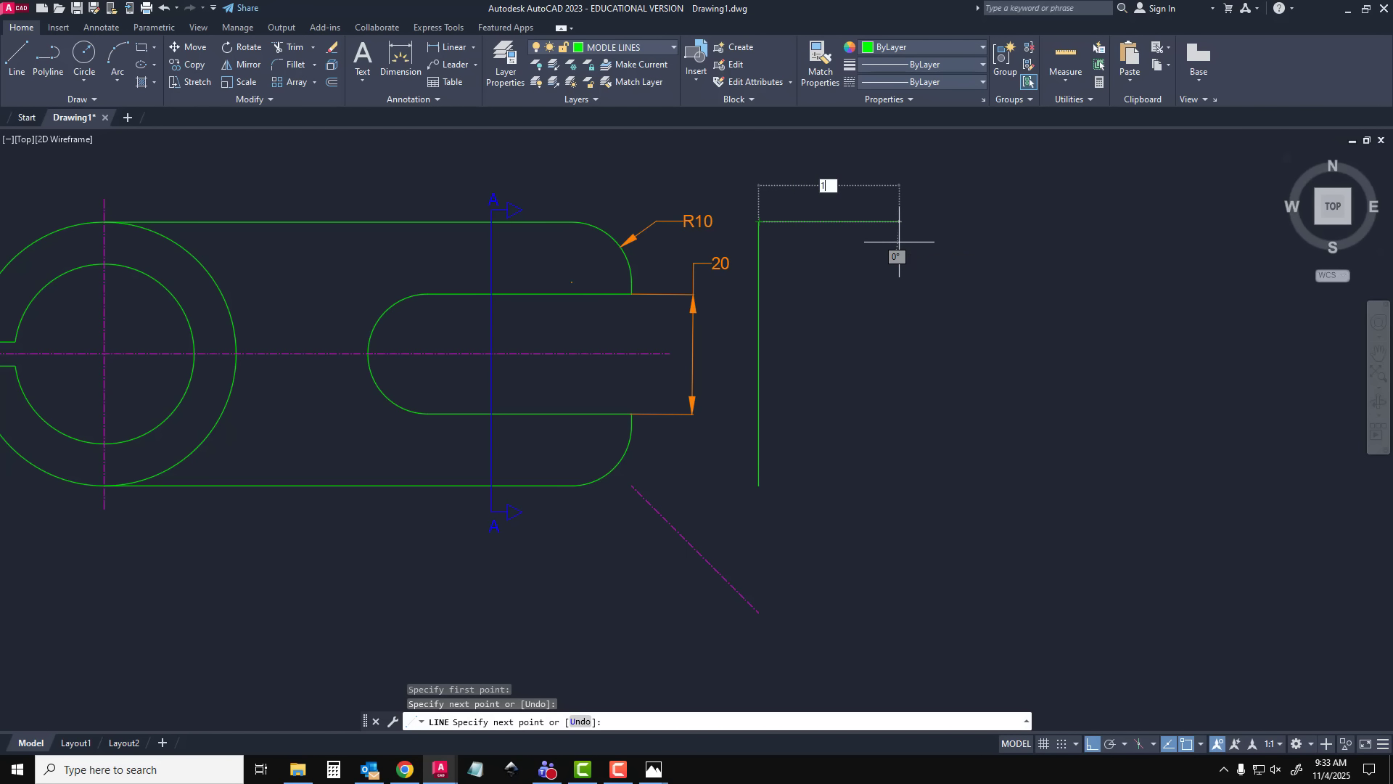
{"action": "type", "text": "5"}
{"action": "key", "text": "Return"}
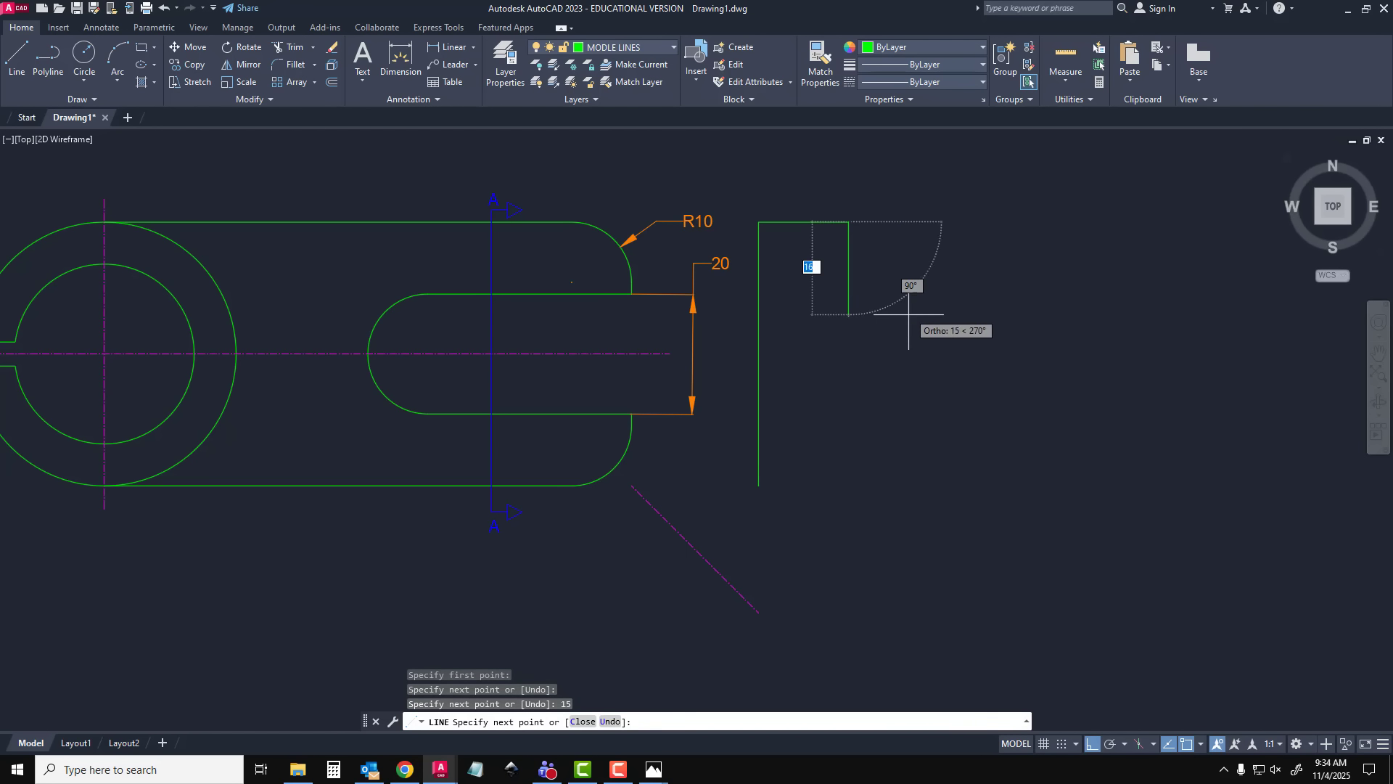
{"action": "type", "text": "44"}
{"action": "key", "text": "Return"}
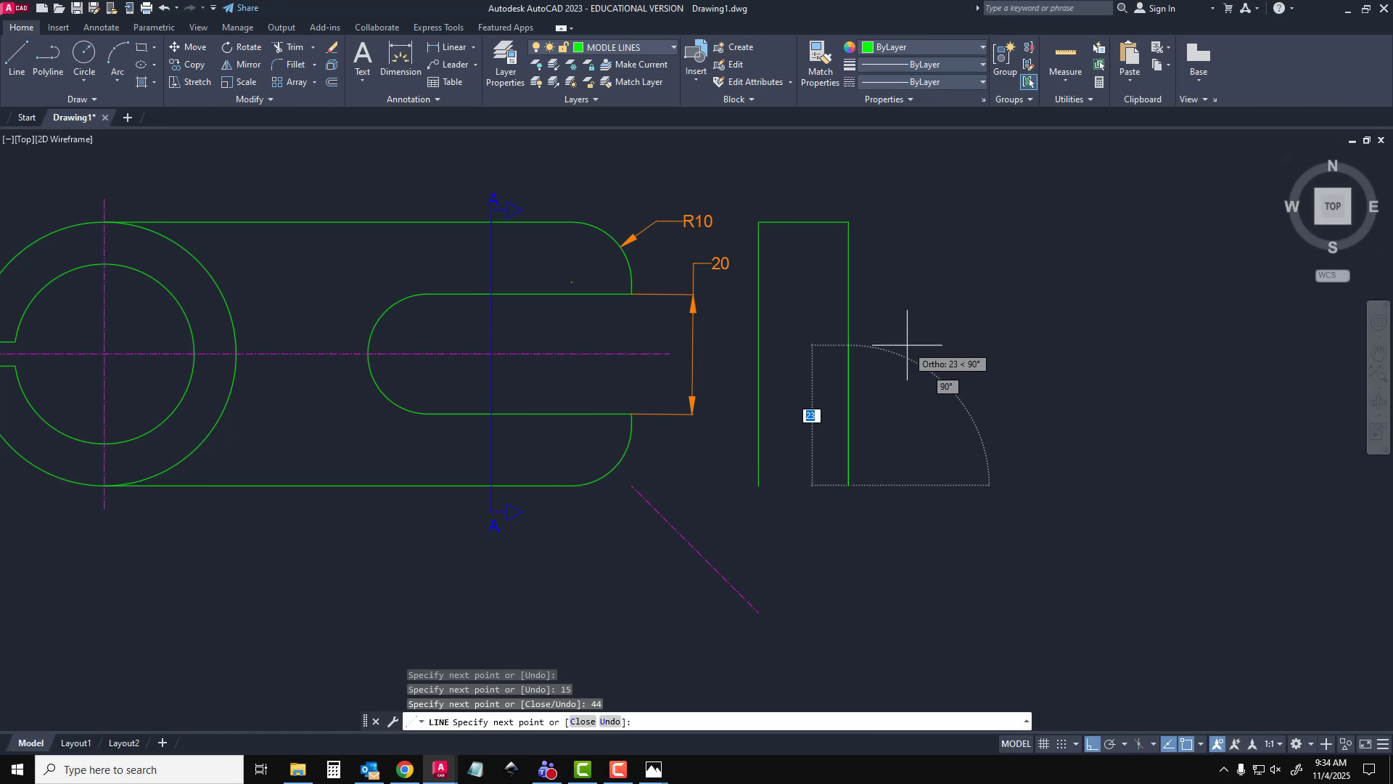
{"action": "type", "text": "15"}
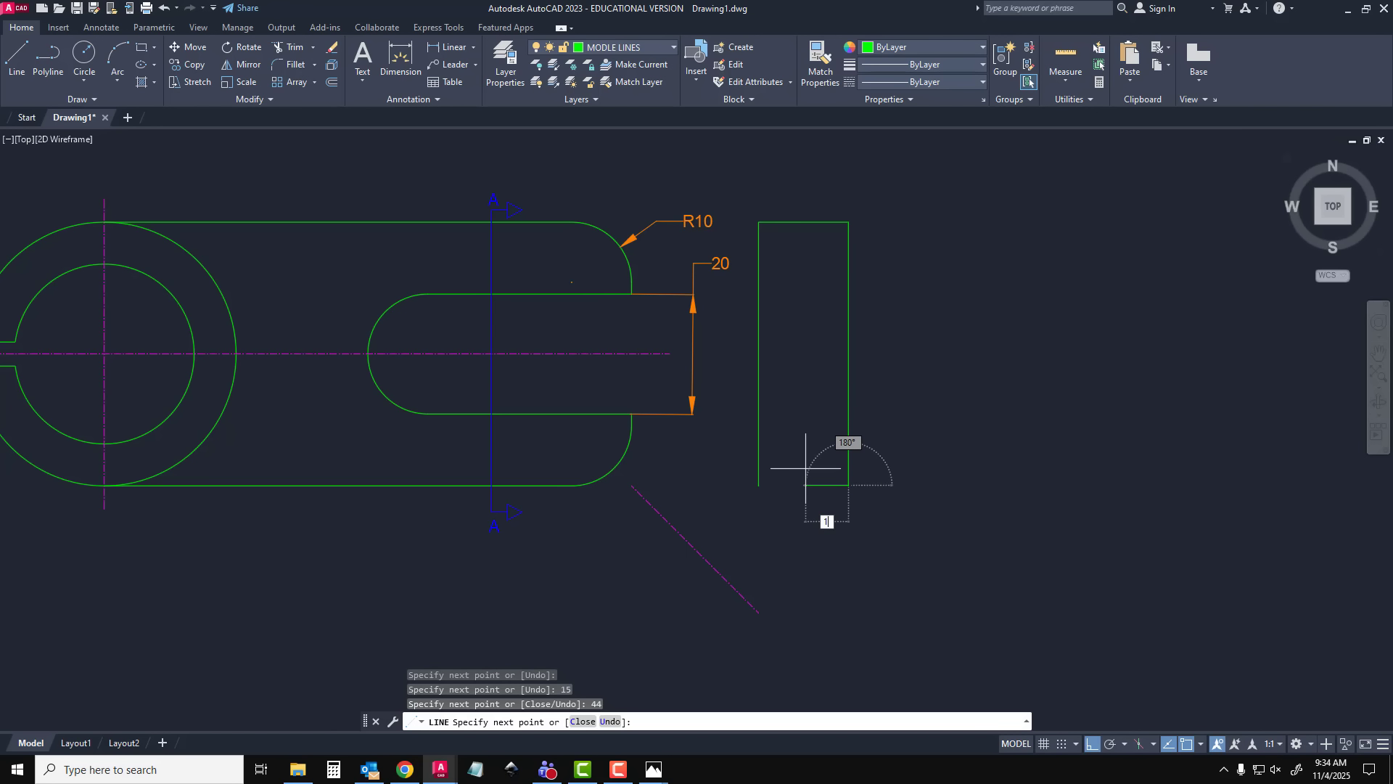
{"action": "key", "text": "Return"}
{"action": "key", "text": "Escape"}
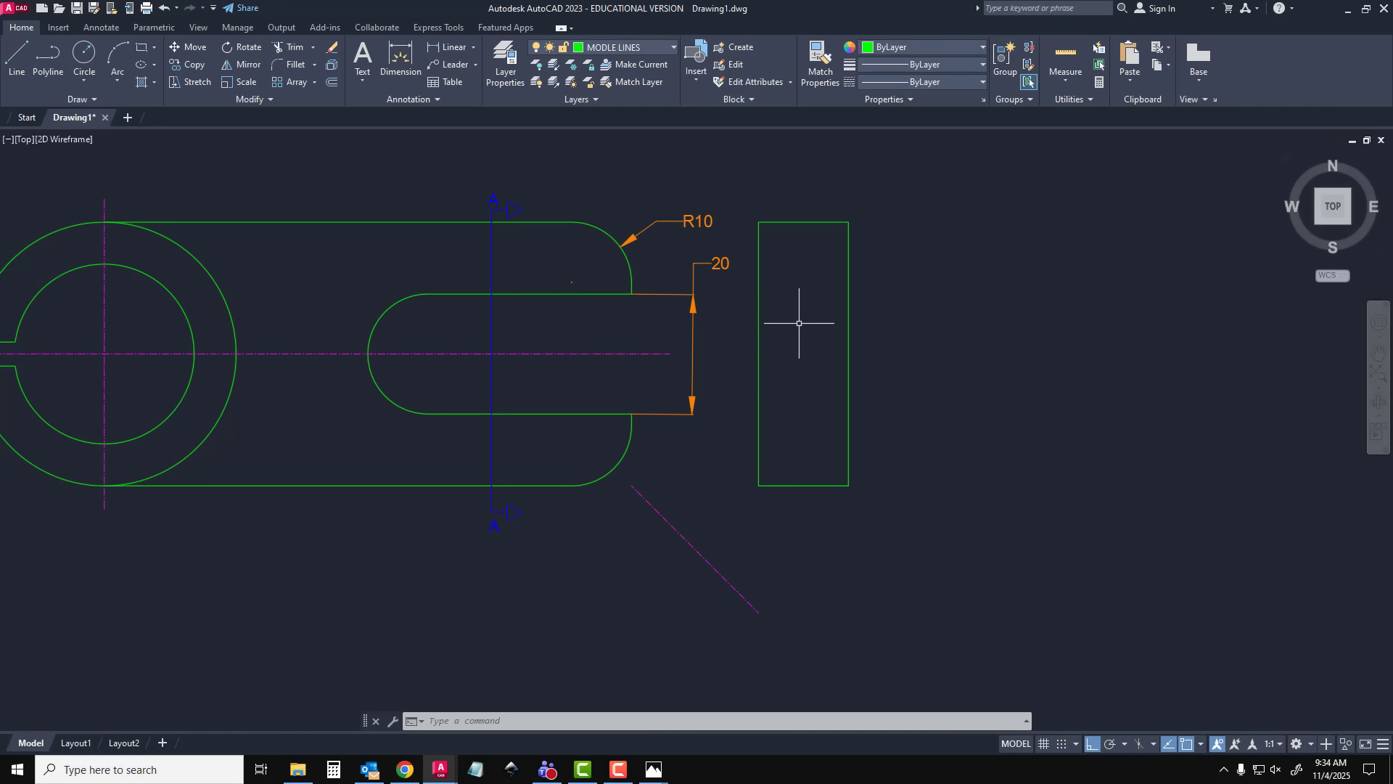
Draw two 15 mm horizontal lines across the section rectangle, level with the slot's upper and lower edges
{"action": "left_click", "coordinate": [16, 54]}
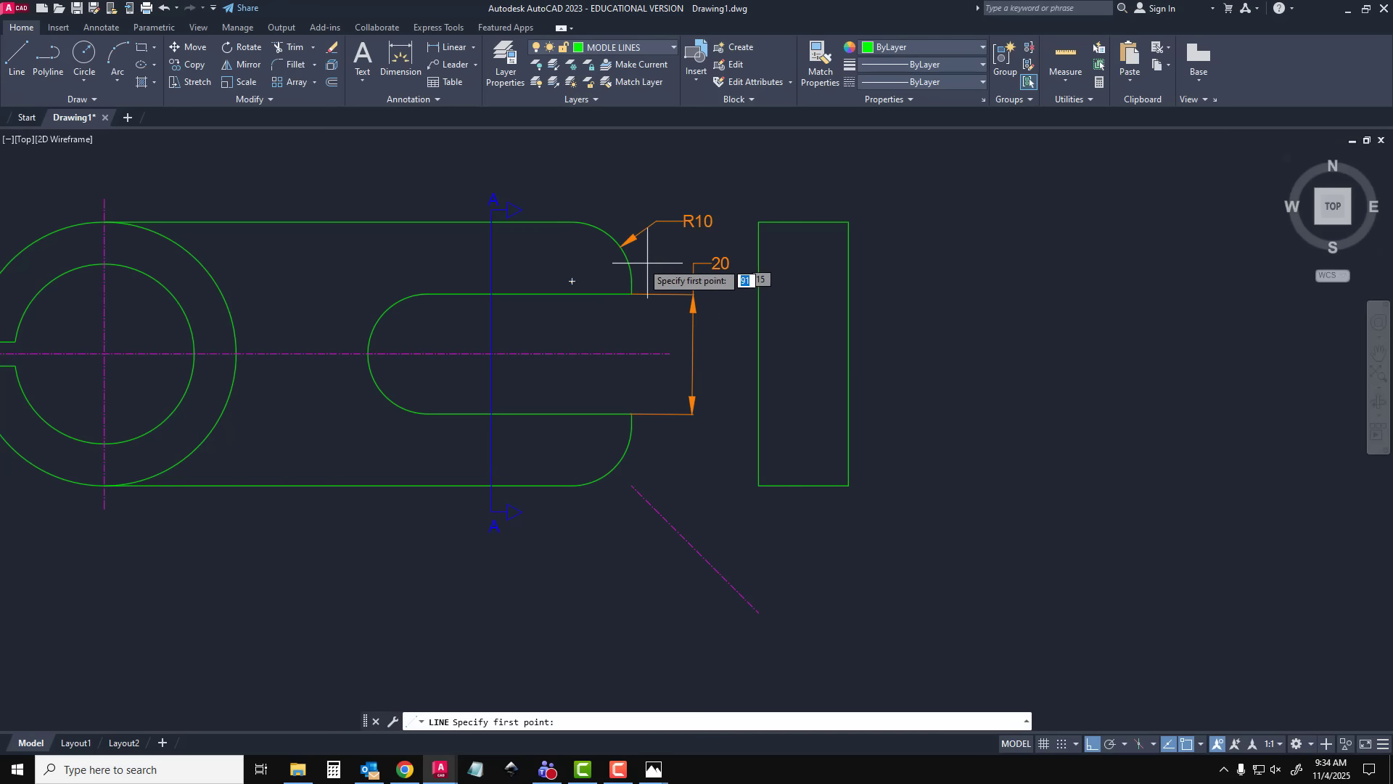
{"action": "left_click", "coordinate": [759, 294]}
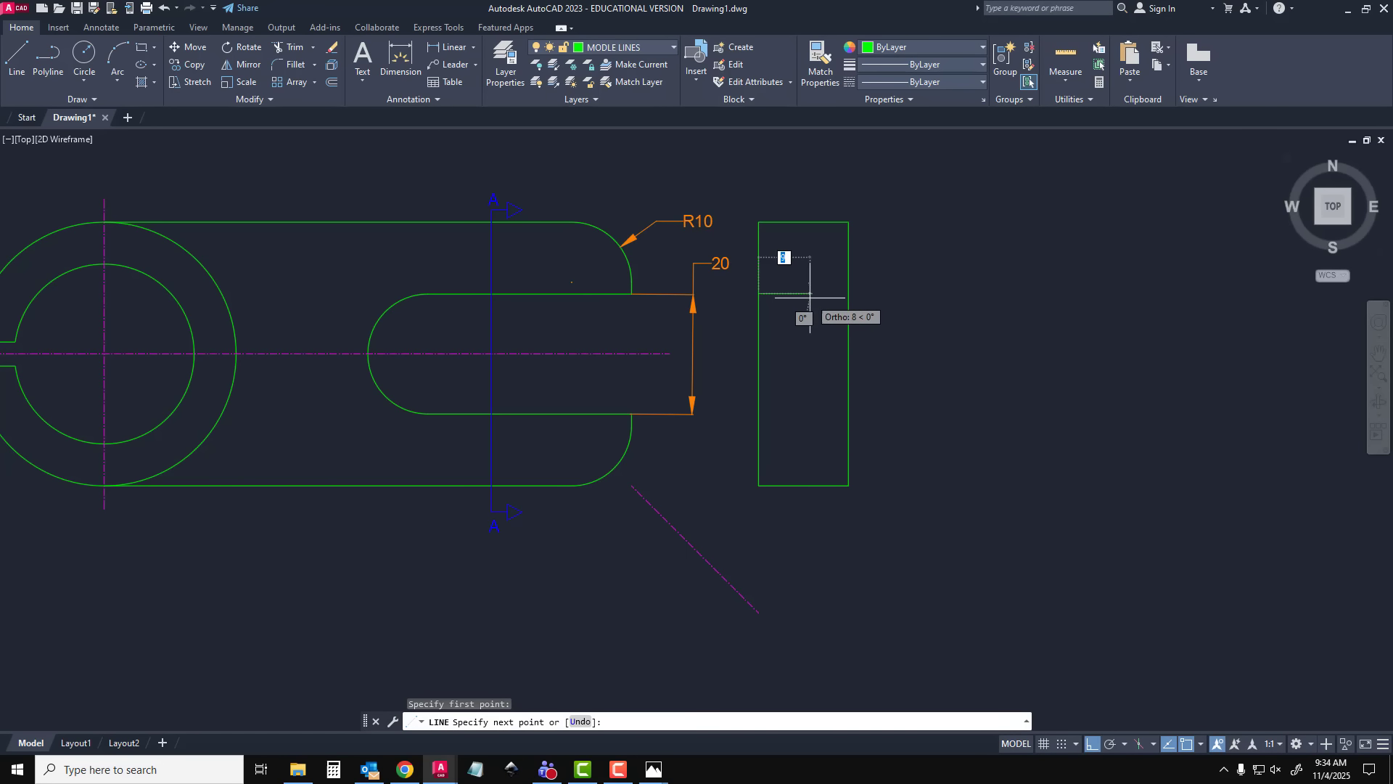
{"action": "left_click", "coordinate": [850, 293]}
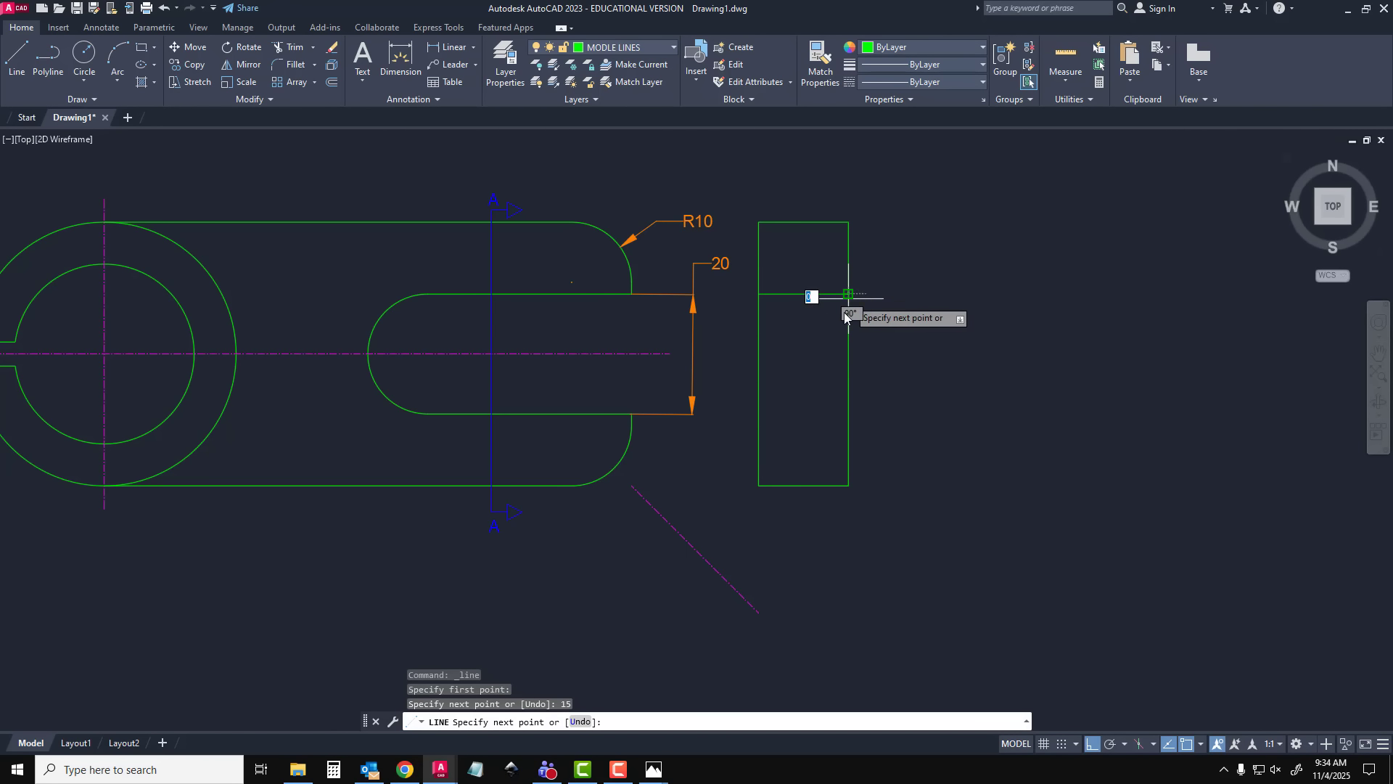
{"action": "key", "text": "Escape"}
{"action": "left_click", "coordinate": [17, 58]}
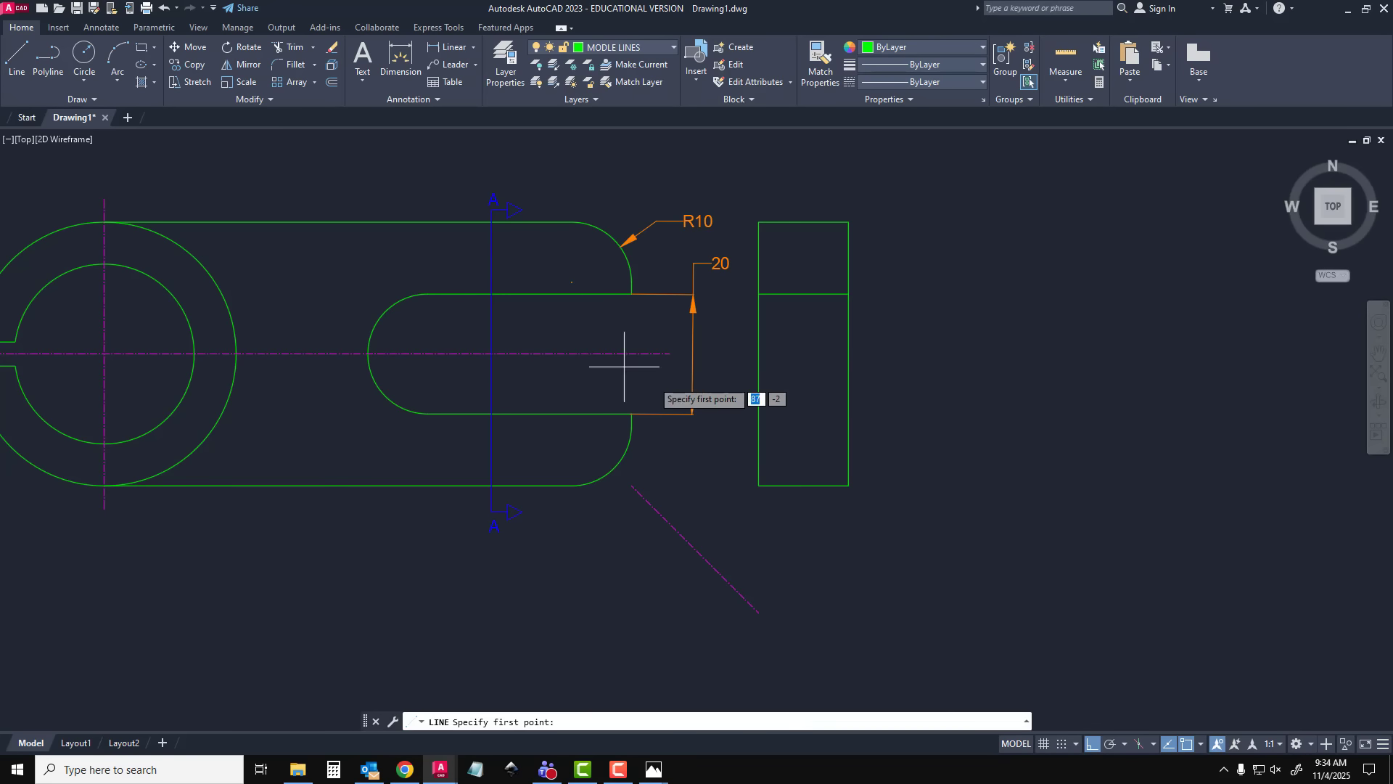
{"action": "left_click", "coordinate": [759, 413]}
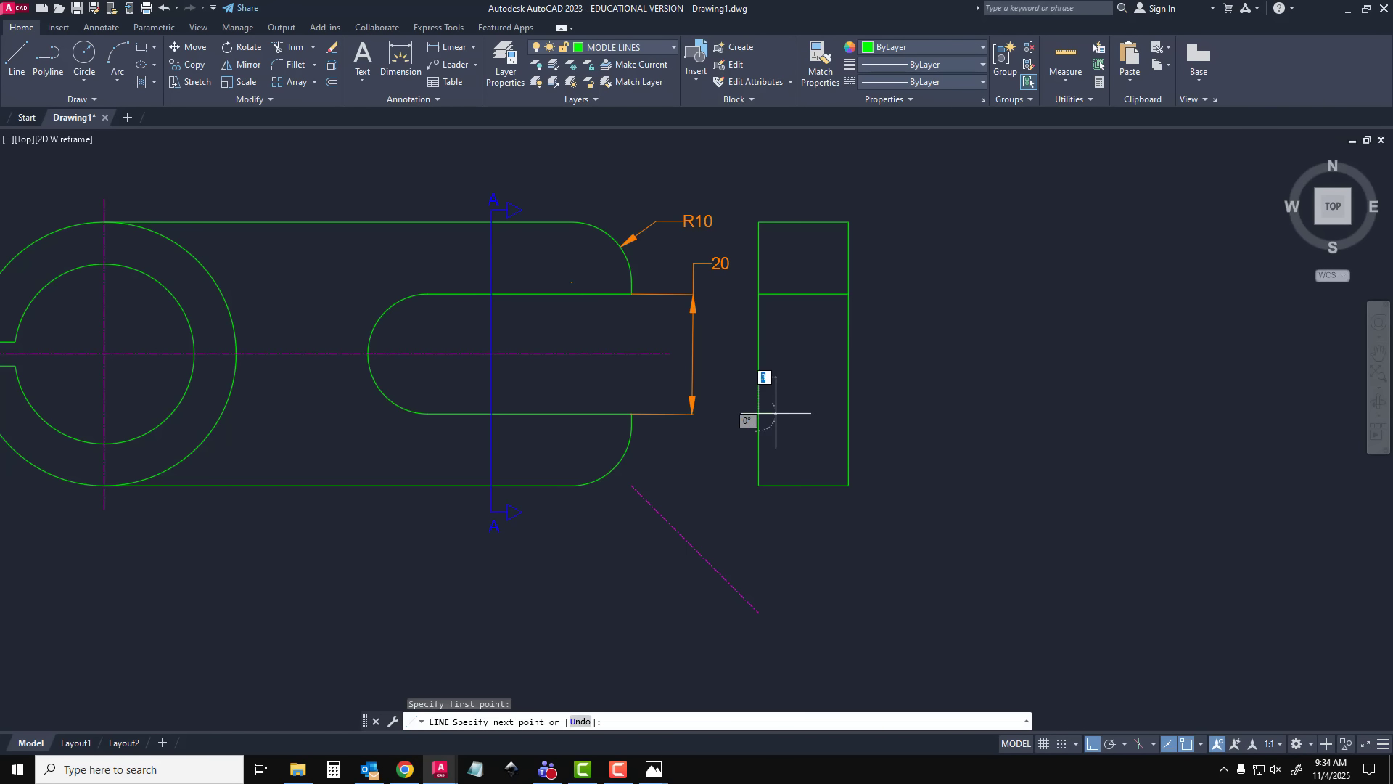
{"action": "type", "text": "15"}
{"action": "key", "text": "Return"}
{"action": "key", "text": "Escape"}
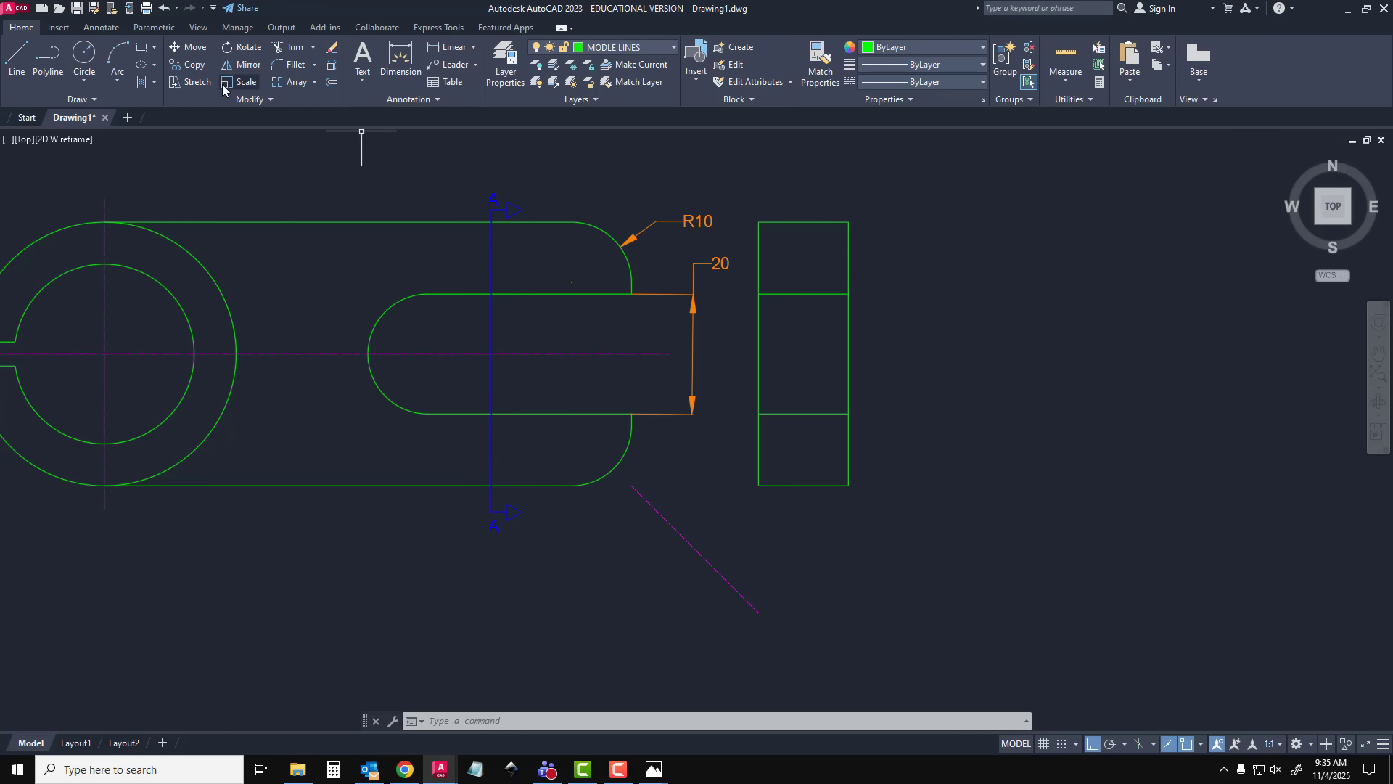
Hatch the upper and lower areas of the section rectangle with the EARTH pattern, leaving the slot area empty
{"action": "left_click", "coordinate": [139, 84]}
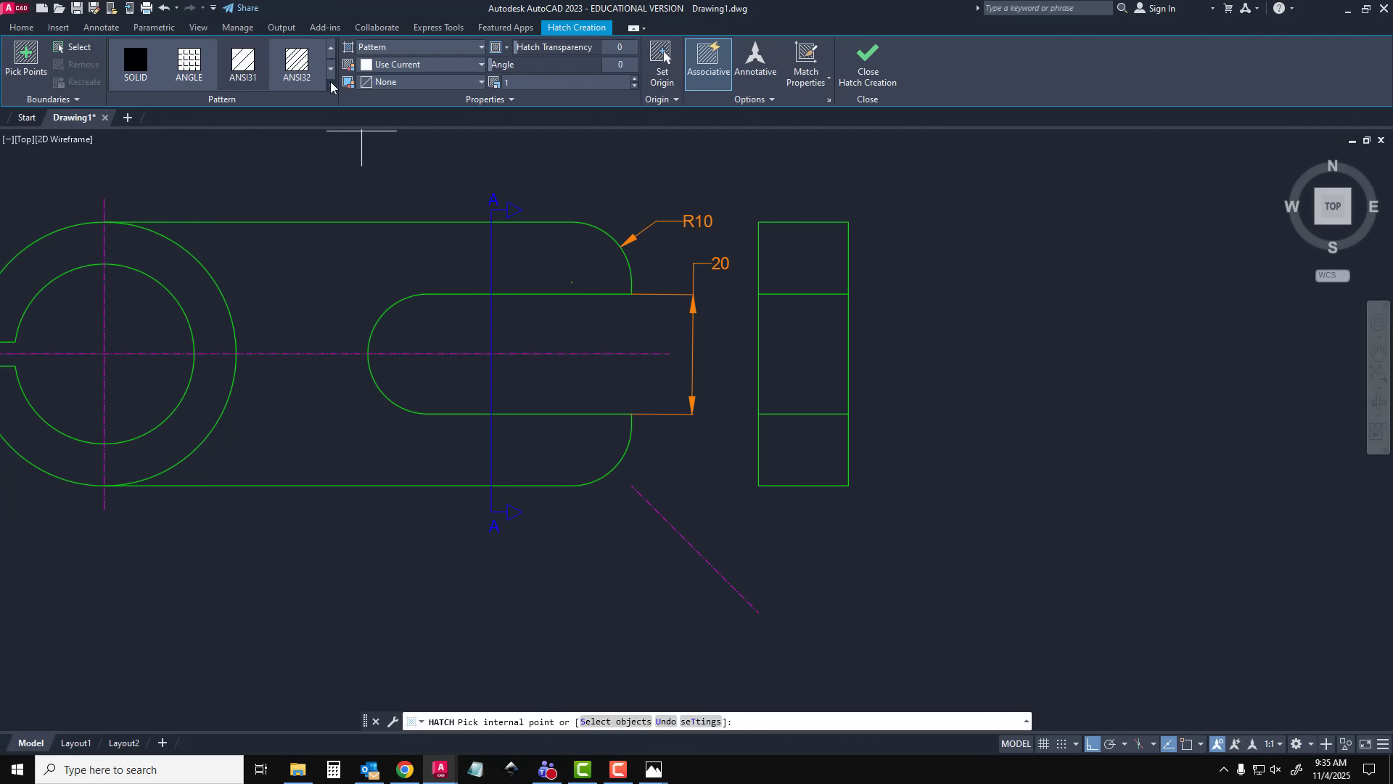
{"action": "left_click", "coordinate": [331, 88]}
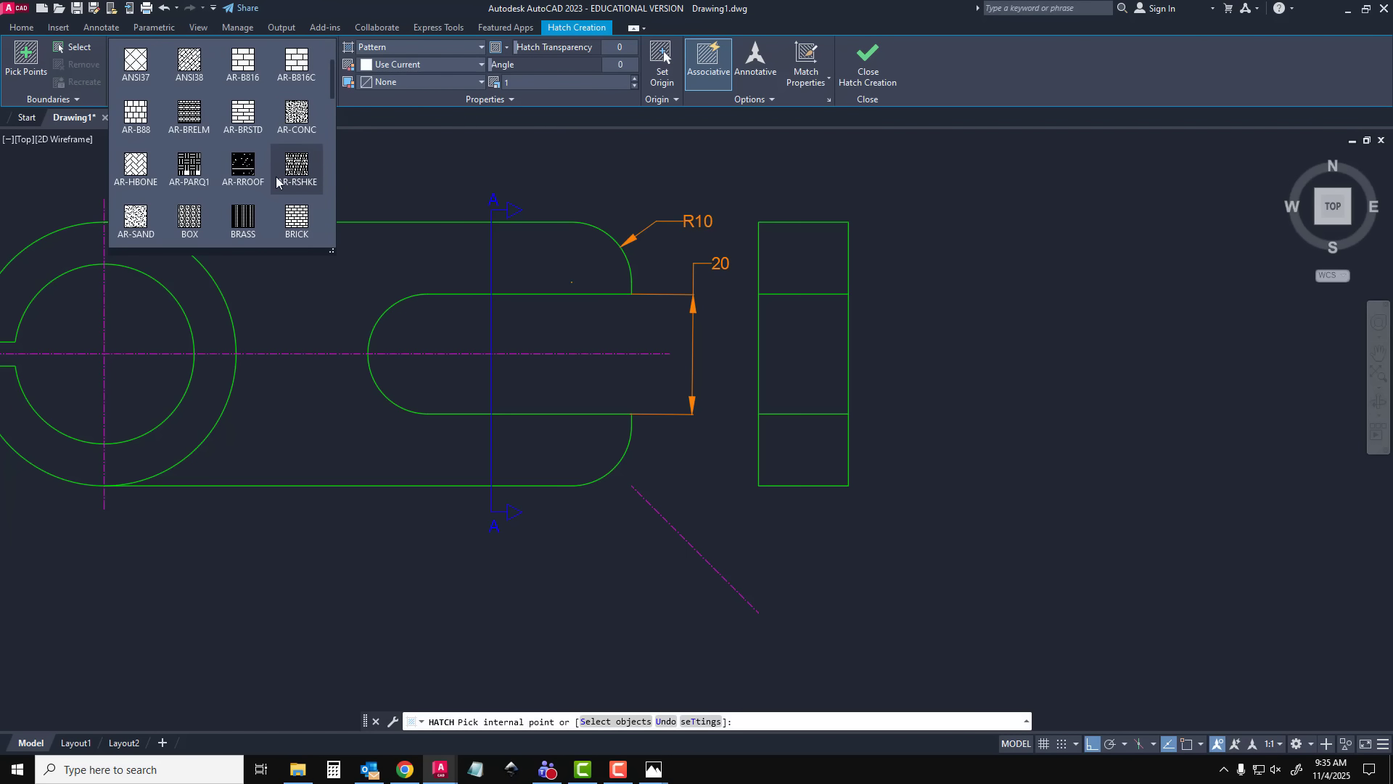
{"action": "scroll", "coordinate": [277, 181], "scroll_direction": "down", "scroll_amount": 2}
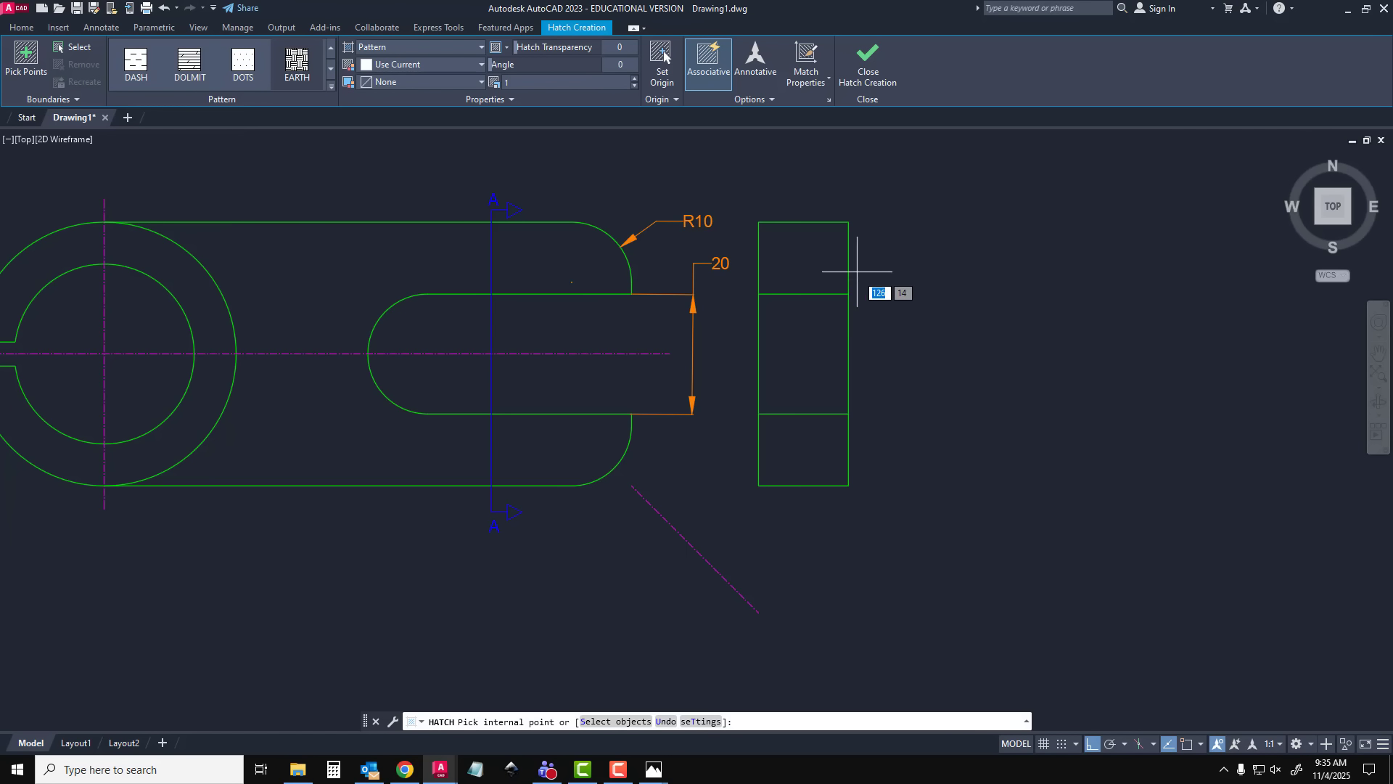
{"action": "left_click", "coordinate": [808, 260]}
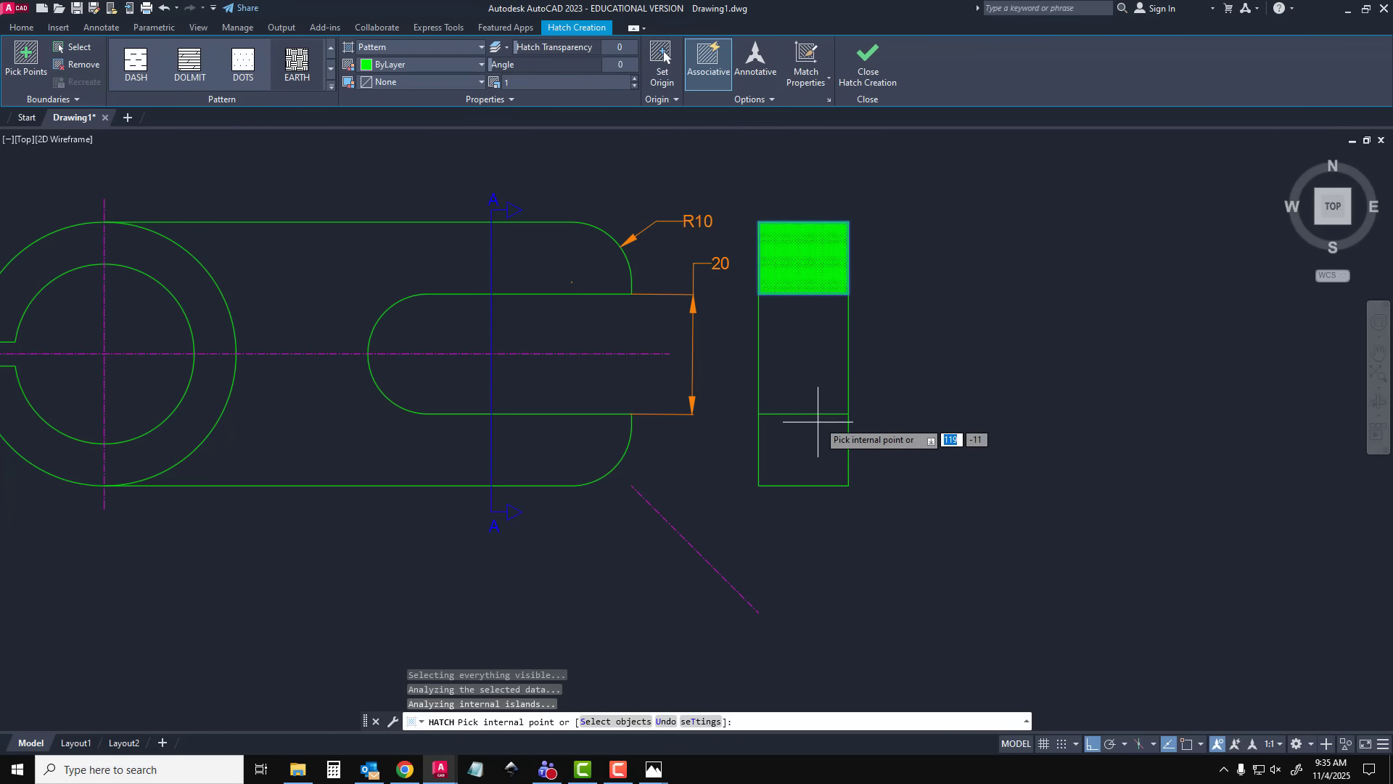
{"action": "left_click", "coordinate": [811, 446]}
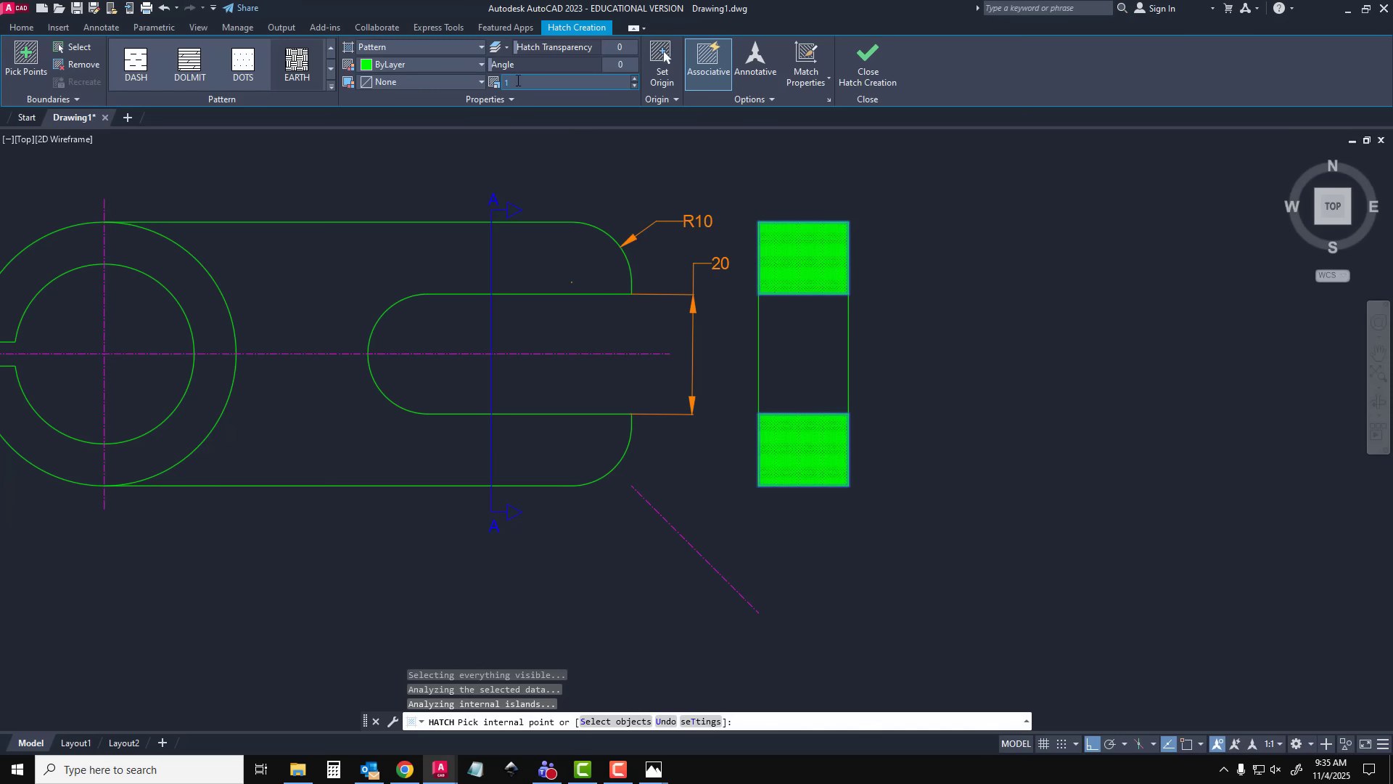
Try hatch scales of 20 and 40 on the section areas and settle on 20
{"action": "key", "text": "Return"}
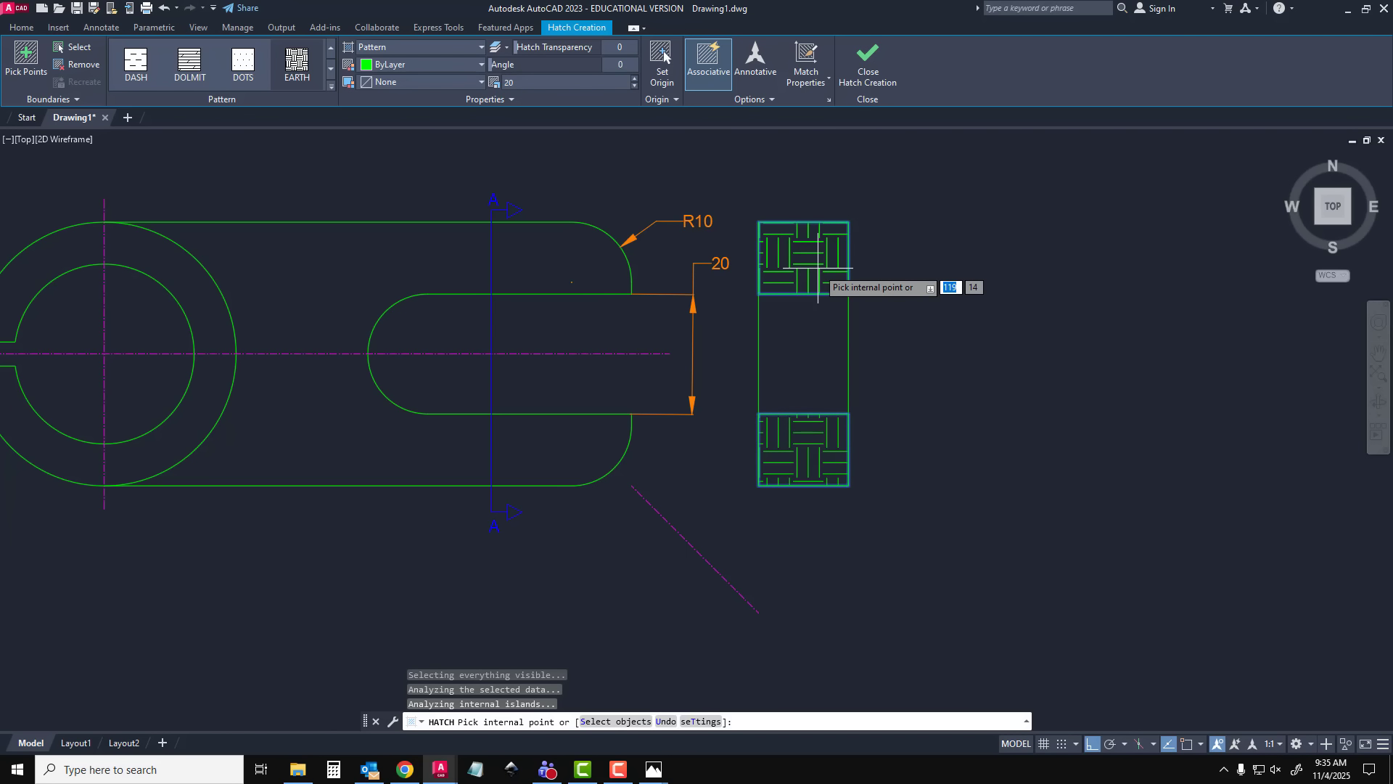
{"action": "left_click", "coordinate": [520, 79]}
{"action": "type", "text": "40"}
{"action": "key", "text": "Return"}
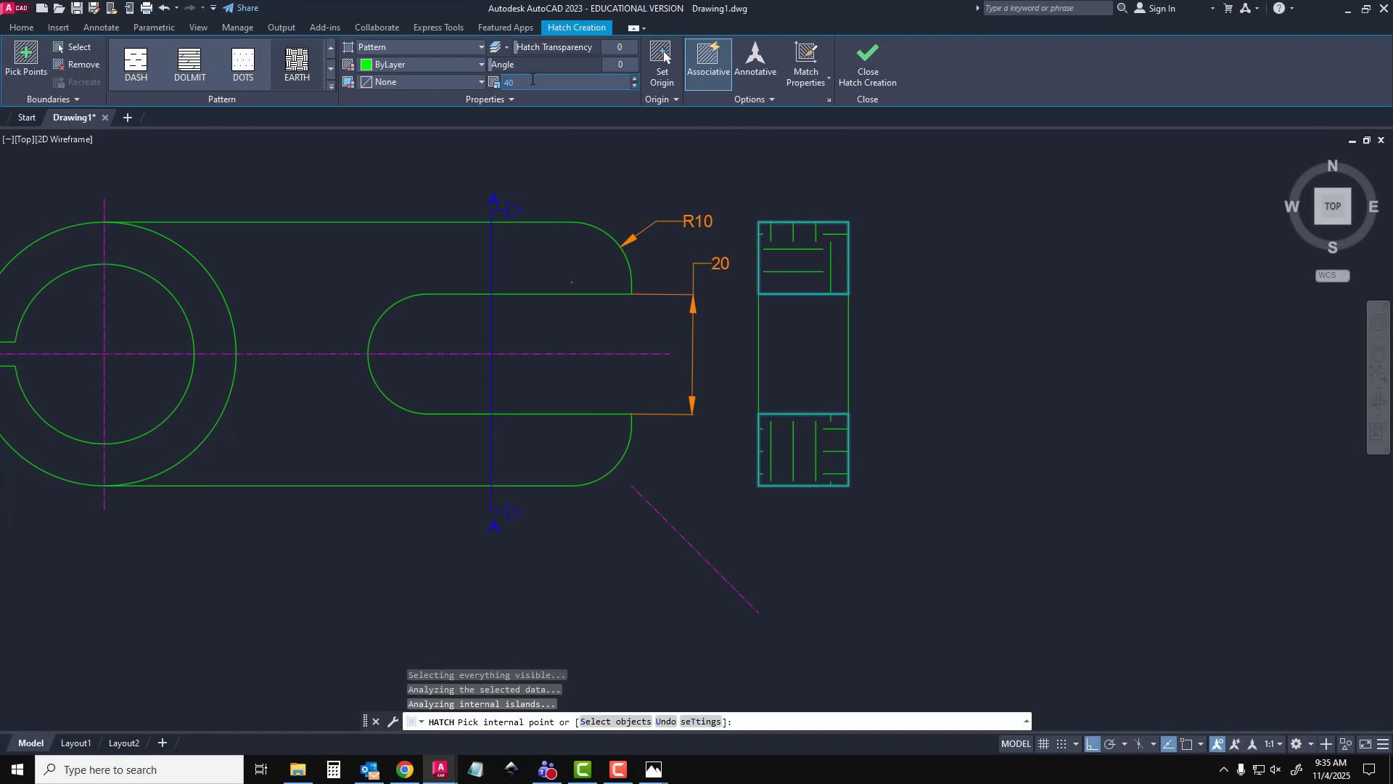
{"action": "type", "text": "20"}
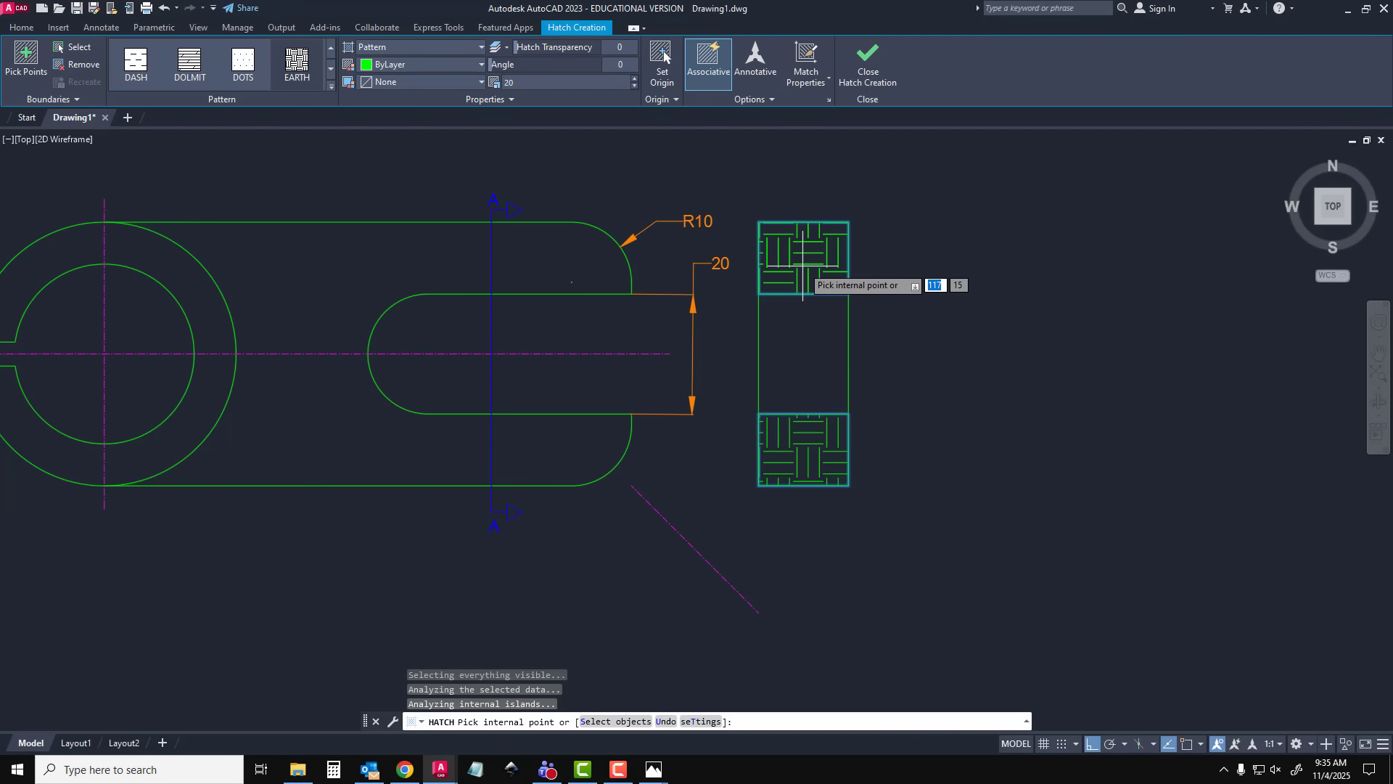
Set the section hatch's colour to index colour 9 and finish the hatch
{"action": "left_click", "coordinate": [480, 67]}
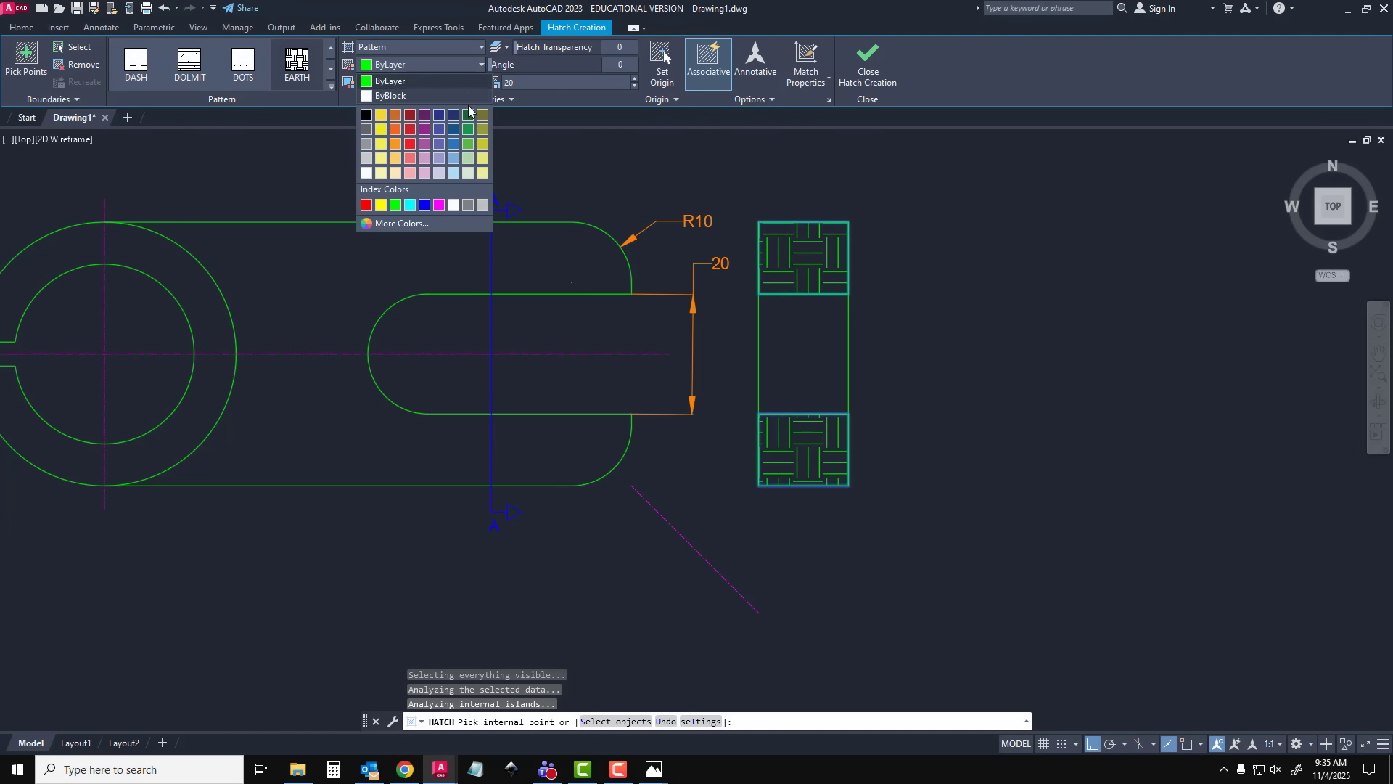
{"action": "left_click", "coordinate": [482, 206]}
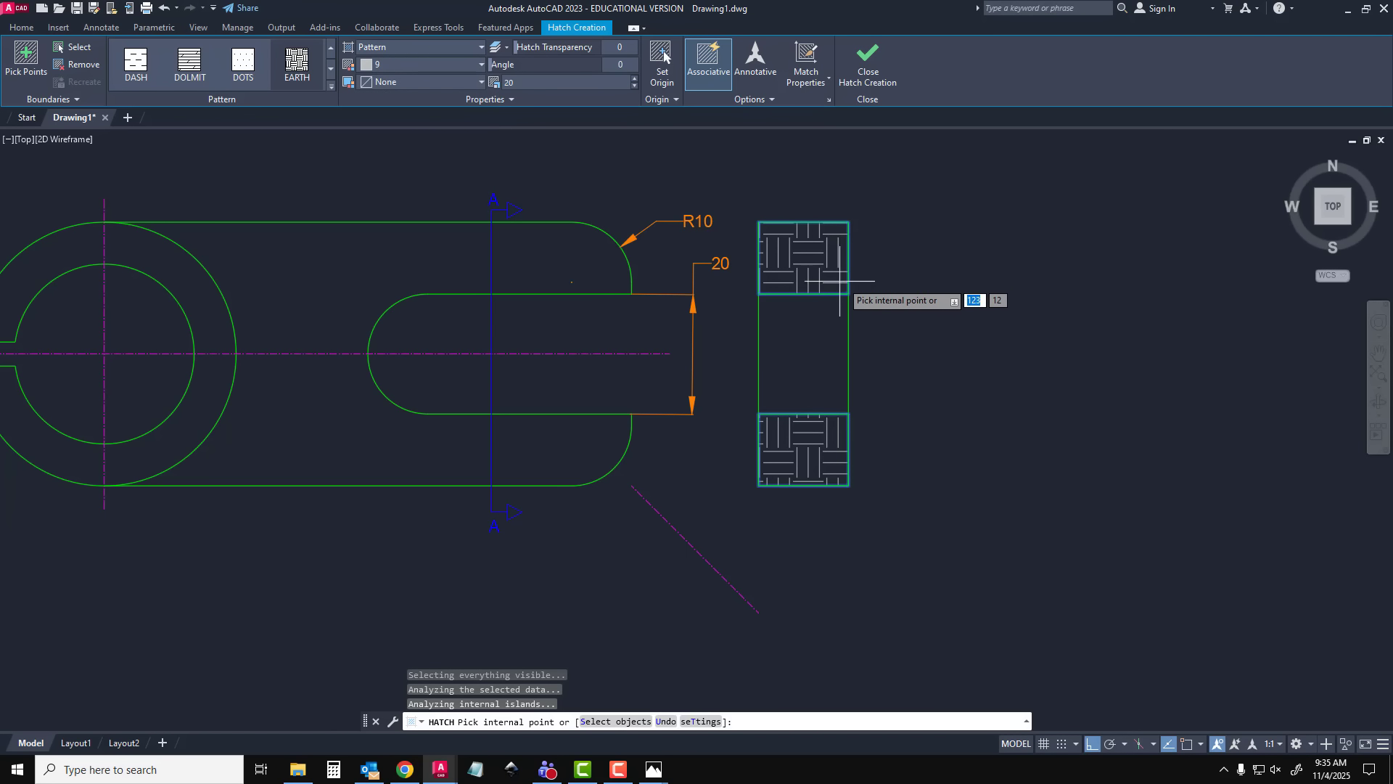
{"action": "left_click", "coordinate": [874, 73]}
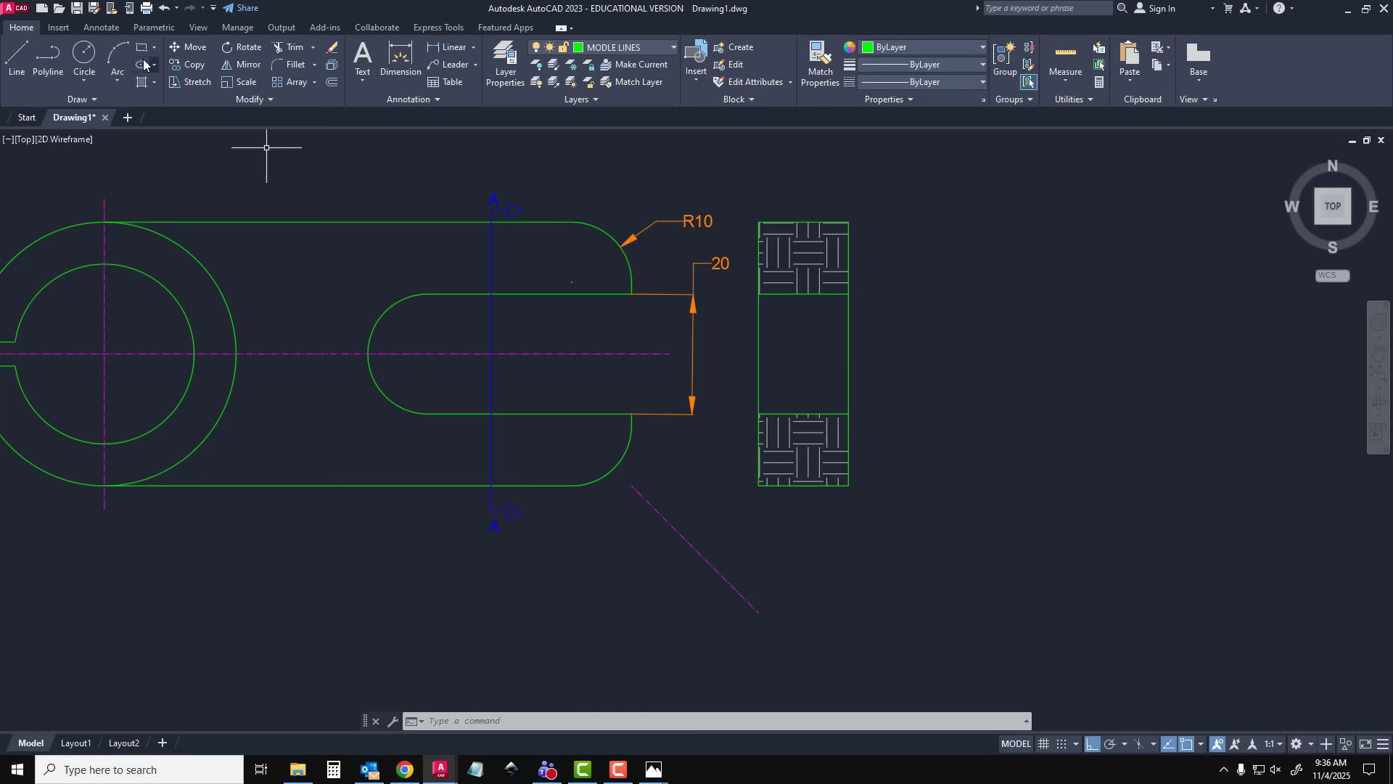
{"action": "left_click", "coordinate": [358, 63]}
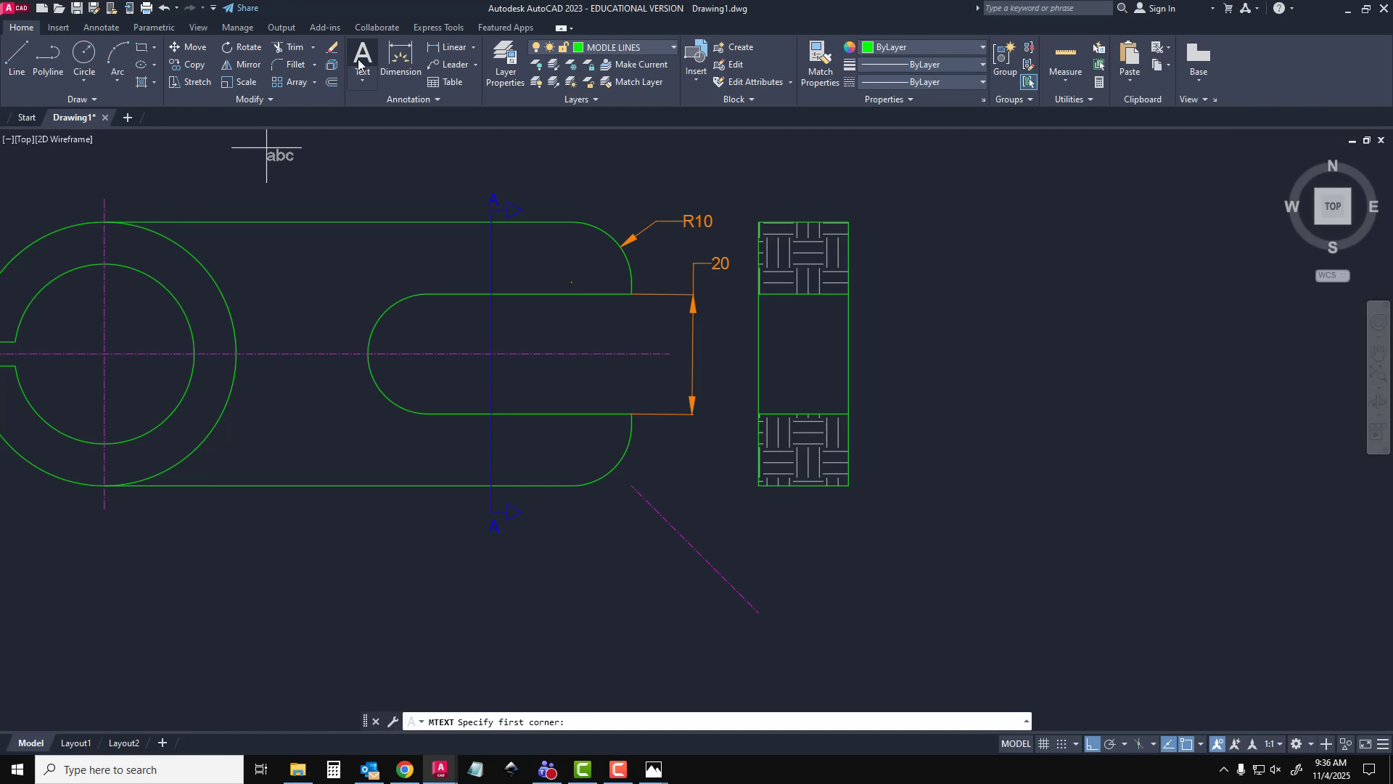
{"action": "left_click", "coordinate": [750, 530]}
{"action": "key", "text": "Escape"}
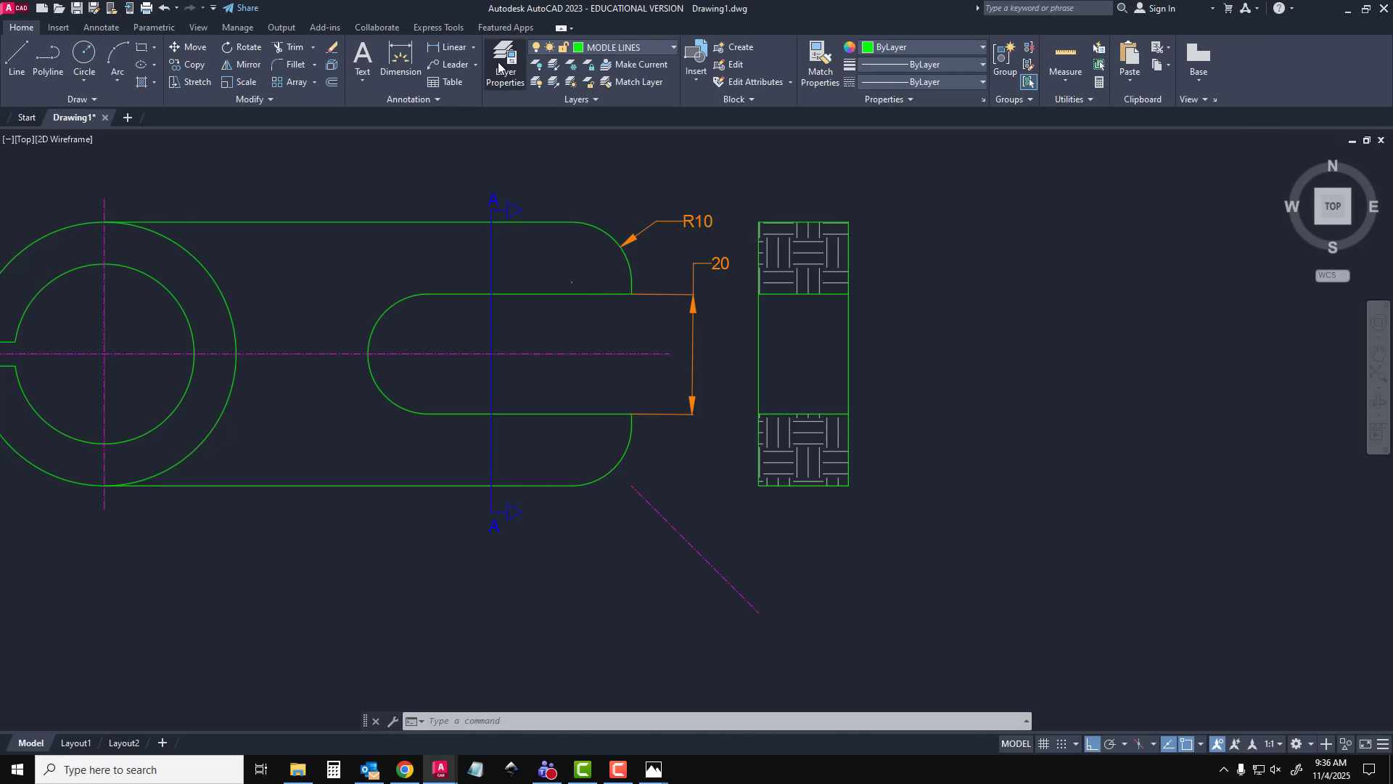
Make SECTOIN VIEWS the current layer
{"action": "left_click", "coordinate": [499, 68]}
{"action": "double_click", "coordinate": [1012, 577]}
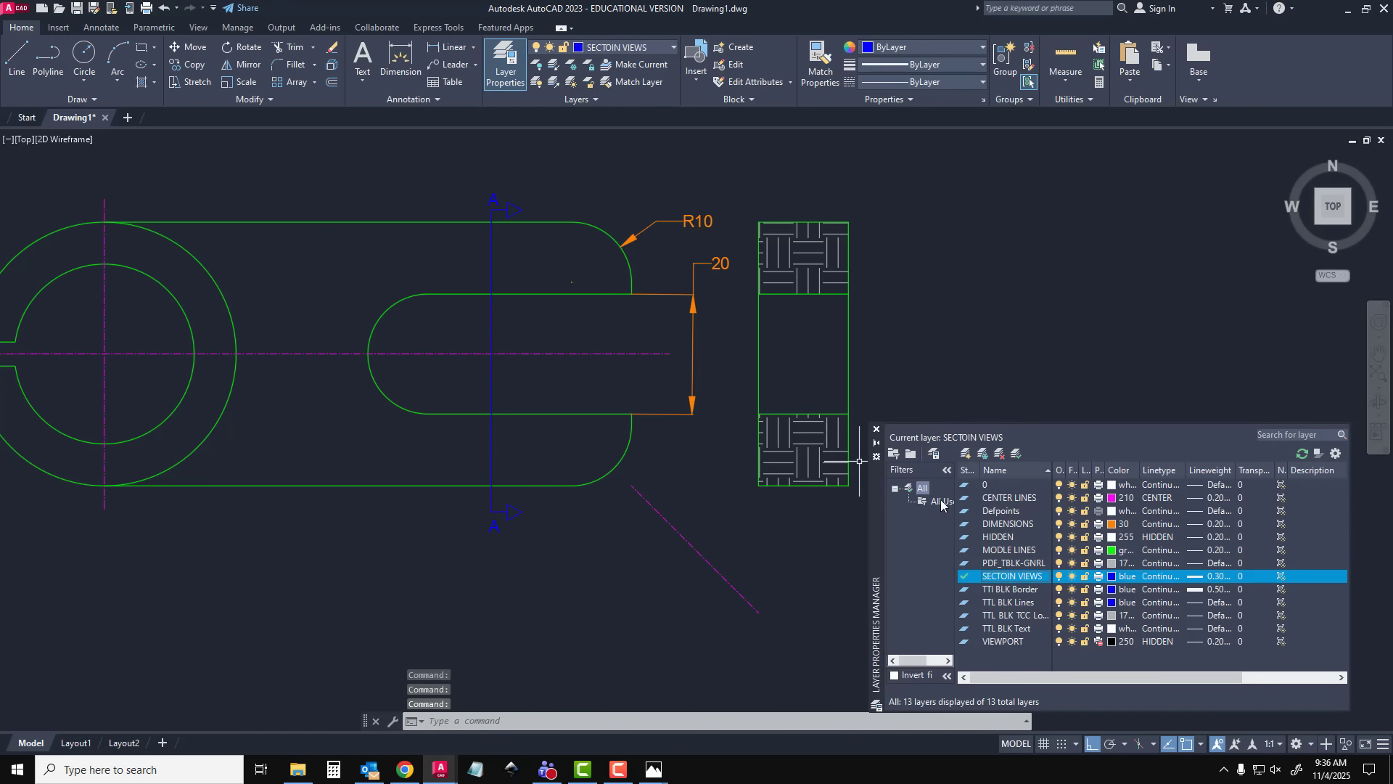
{"action": "left_click", "coordinate": [878, 431]}
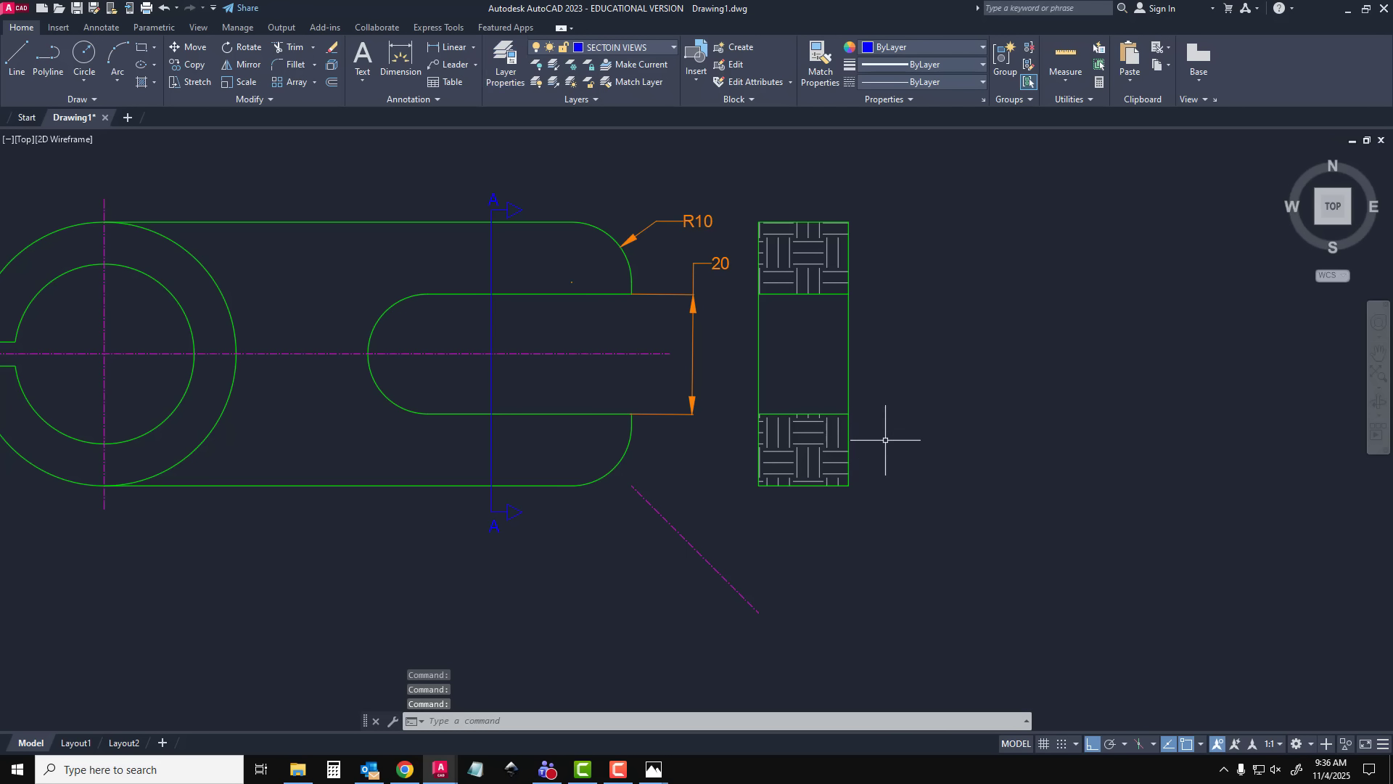
Add the multiline text "SECTION VIEW A-A" below the hatched section view and select it
{"action": "left_click", "coordinate": [367, 59]}
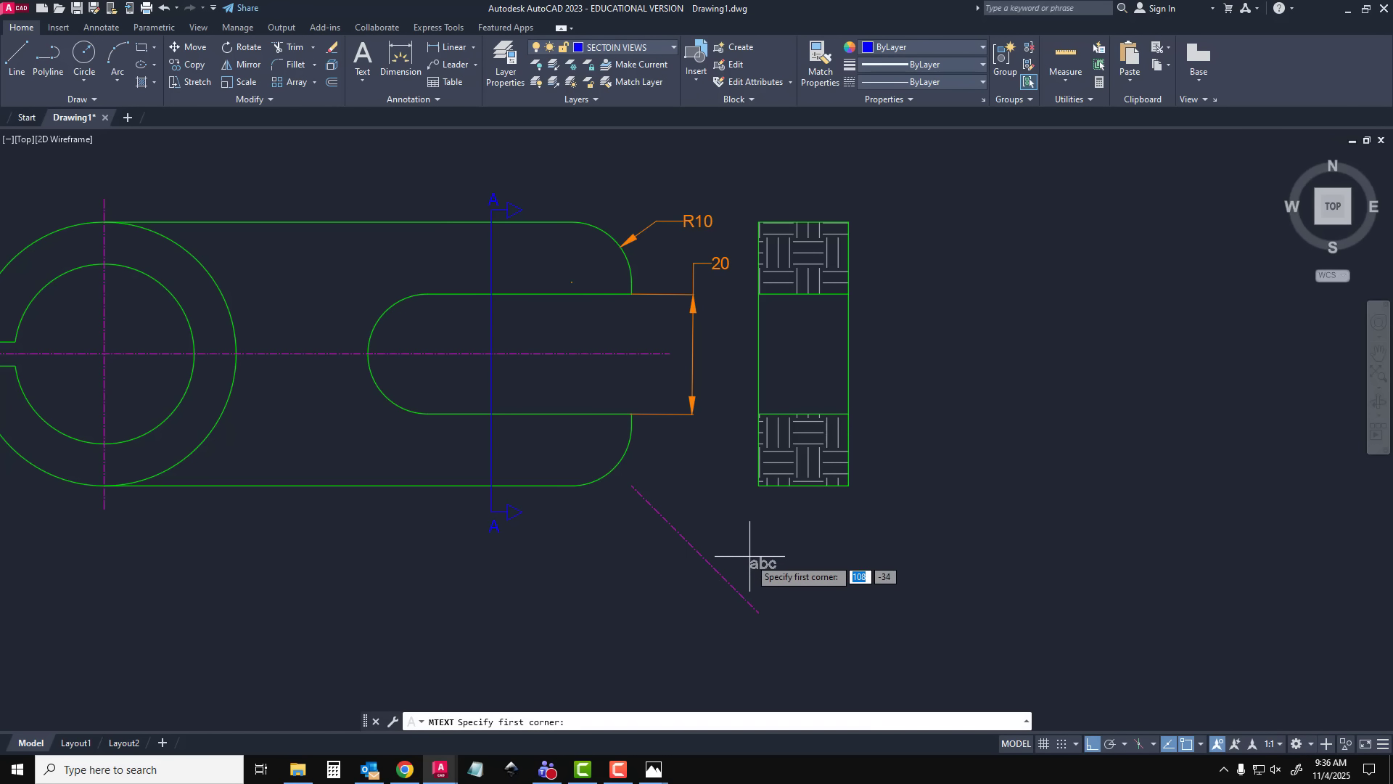
{"action": "left_click", "coordinate": [751, 533]}
{"action": "left_click", "coordinate": [925, 573]}
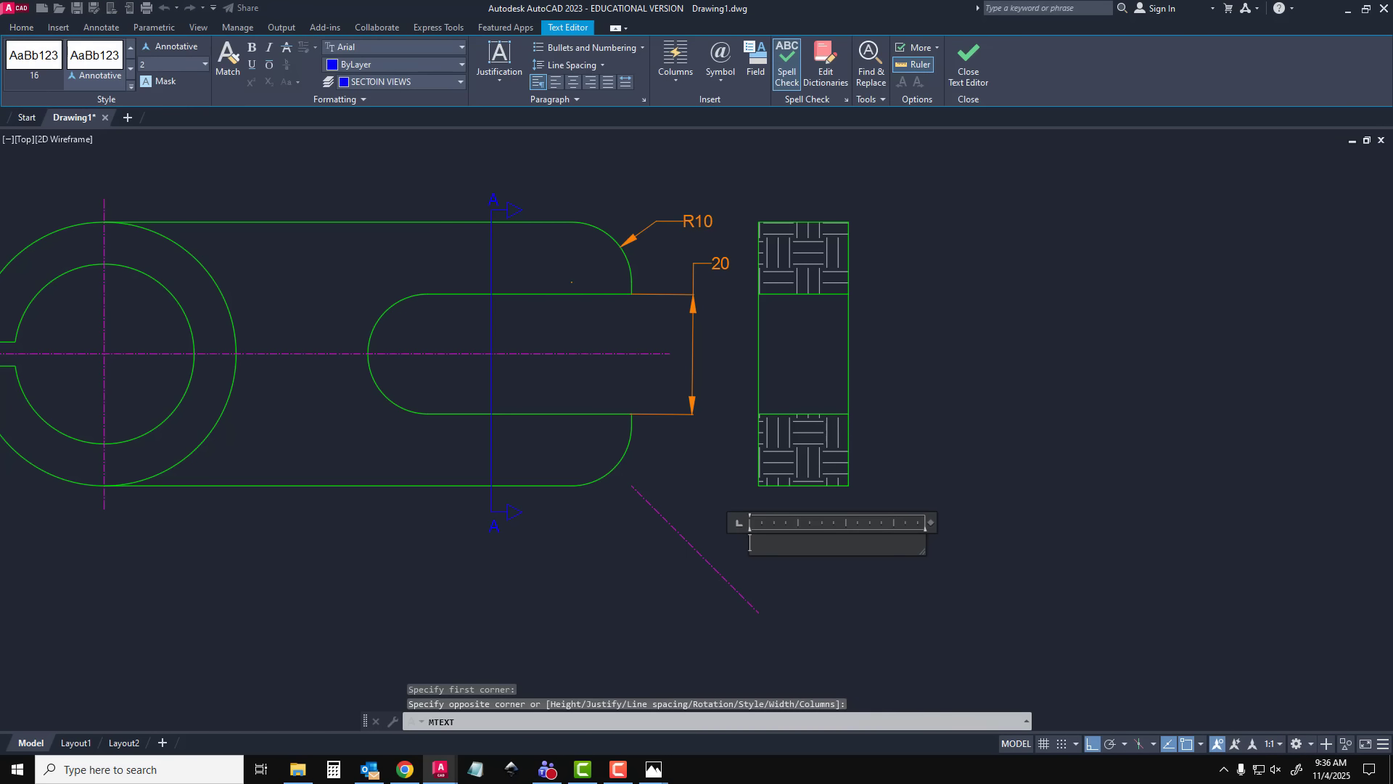
{"action": "type", "text": "SECTION VIEW A"}
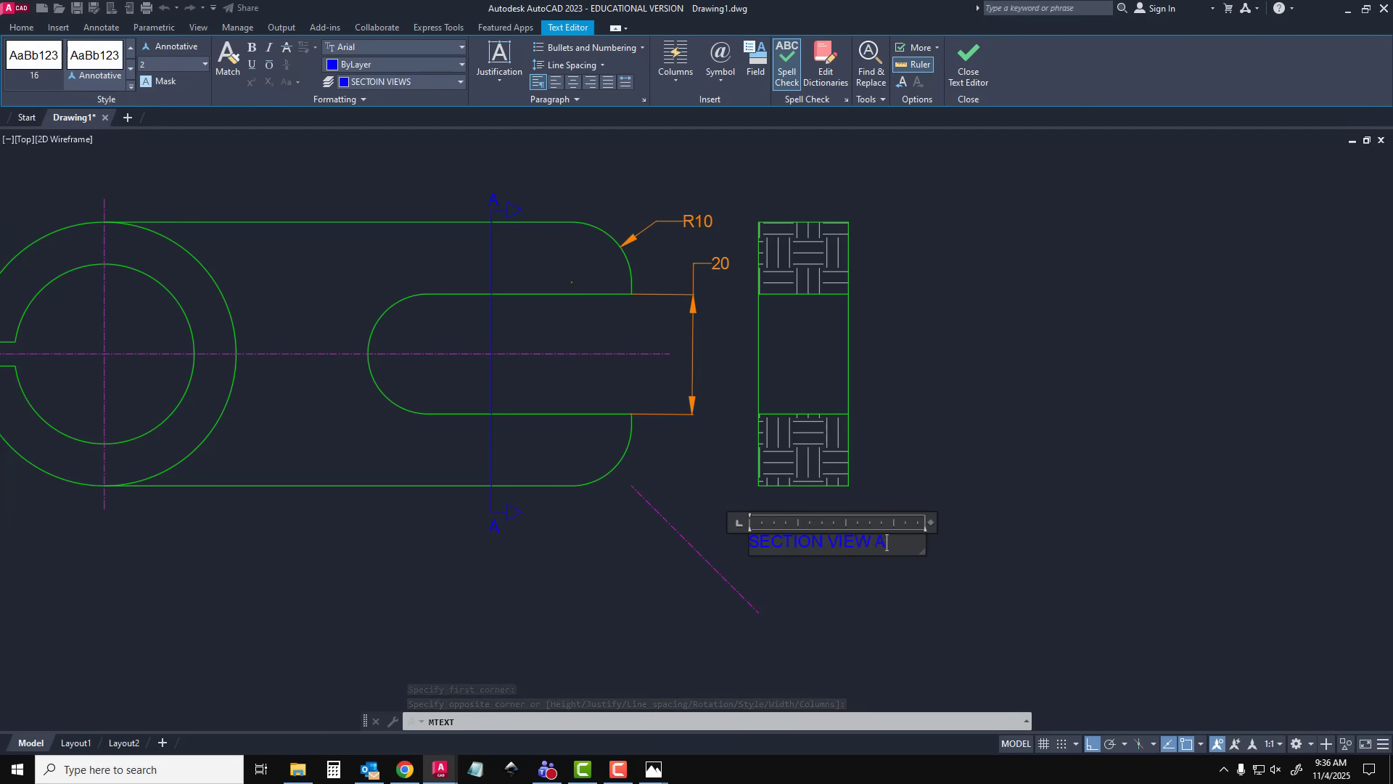
{"action": "type", "text": "-A"}
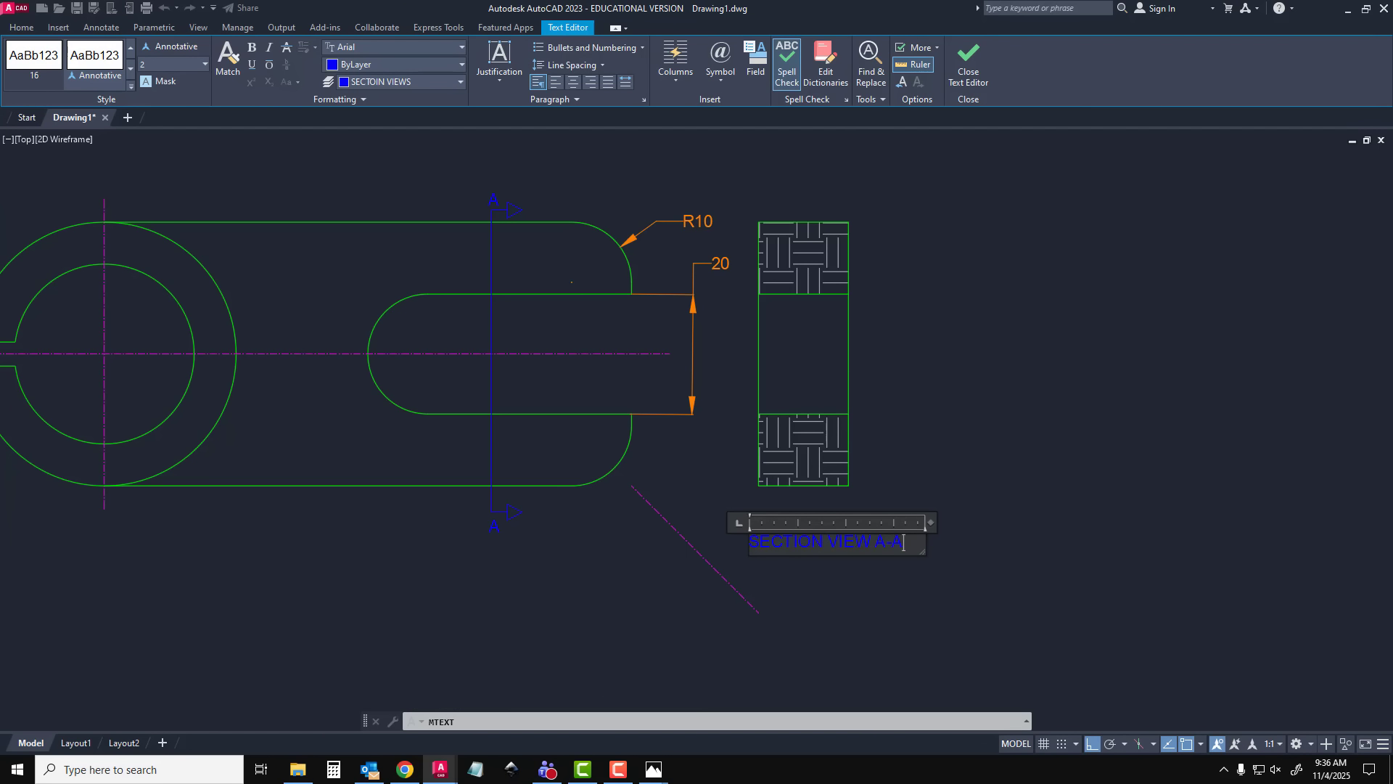
{"action": "left_click", "coordinate": [924, 570]}
{"action": "left_click", "coordinate": [860, 539]}
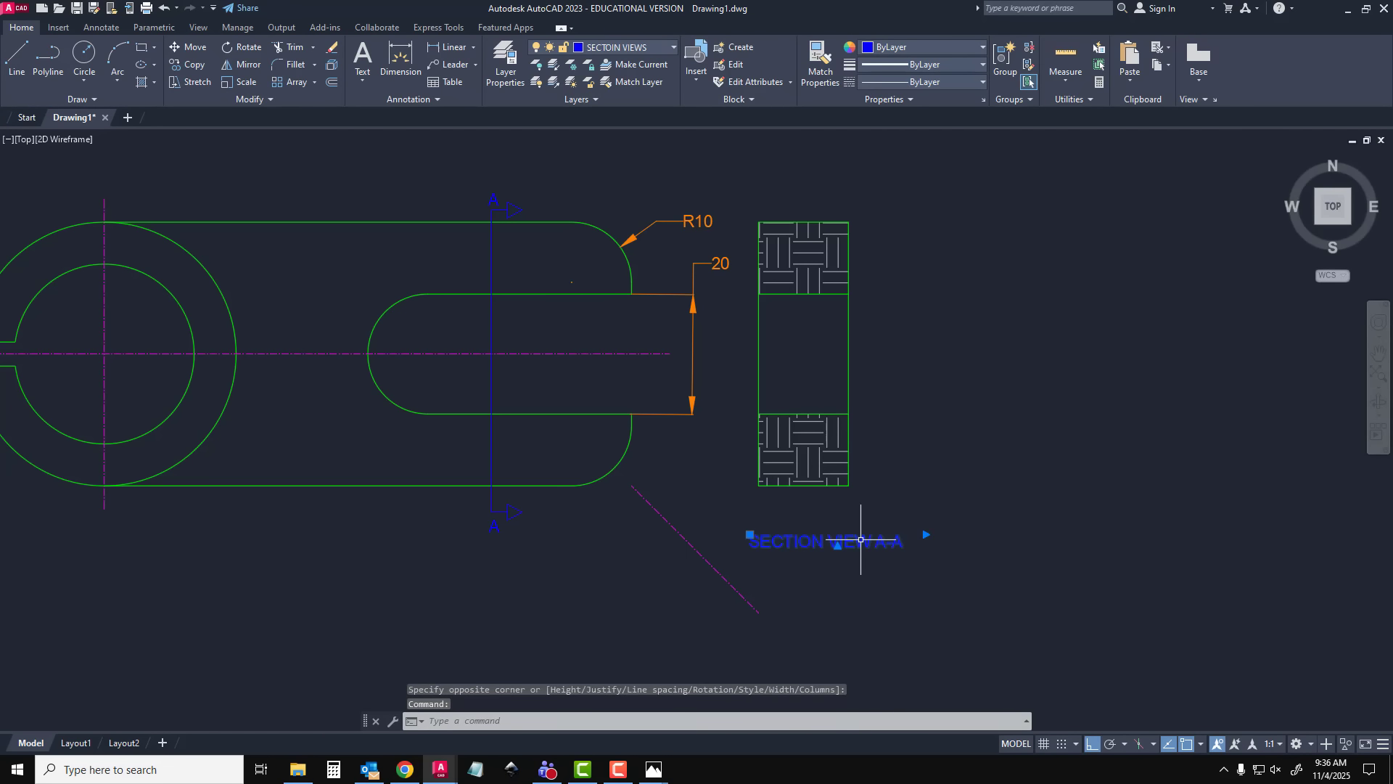
Move the "SECTION VIEW A-A" label so that it sits centred just below the hatched section view, with Ortho off
{"action": "left_click_drag", "start_coordinate": [860, 539], "coordinate": [861, 568]}
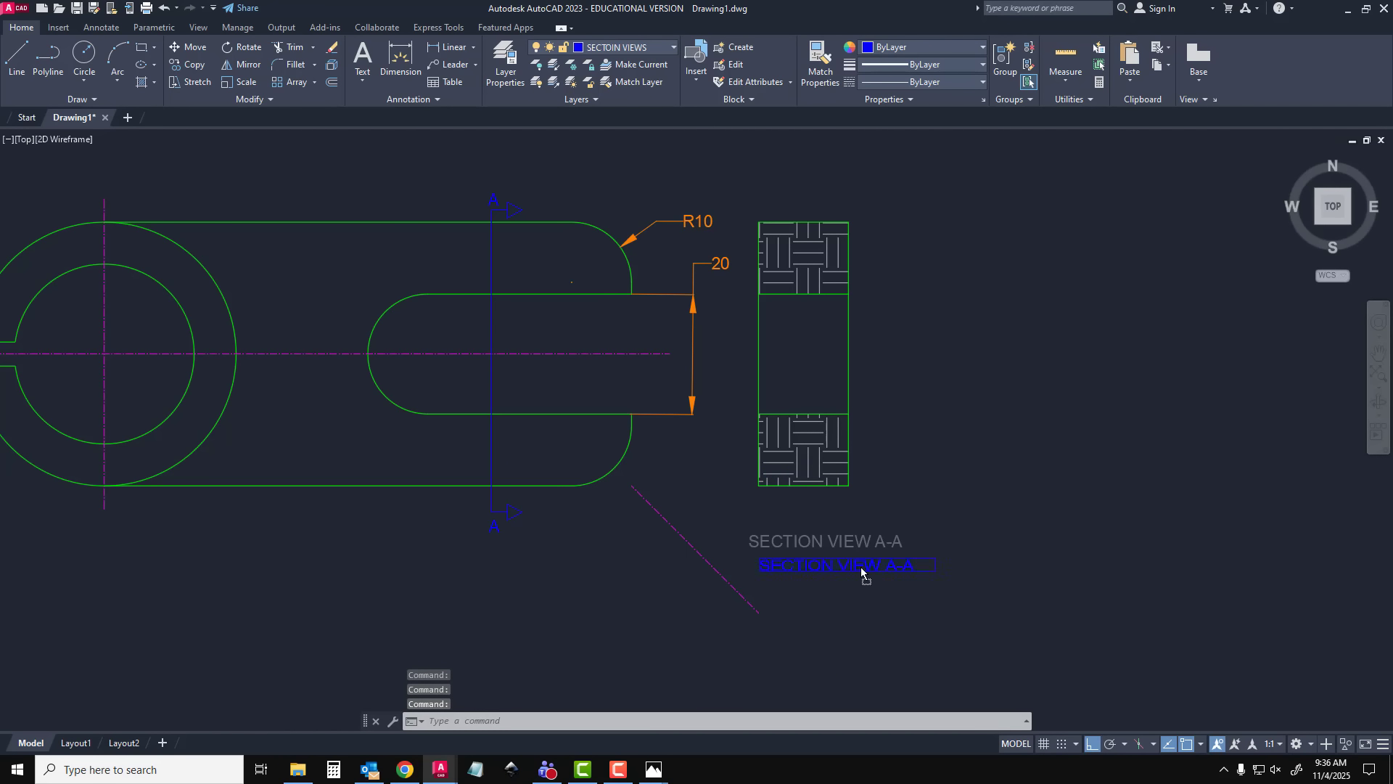
{"action": "left_click_drag", "start_coordinate": [1150, 602], "coordinate": [1157, 540]}
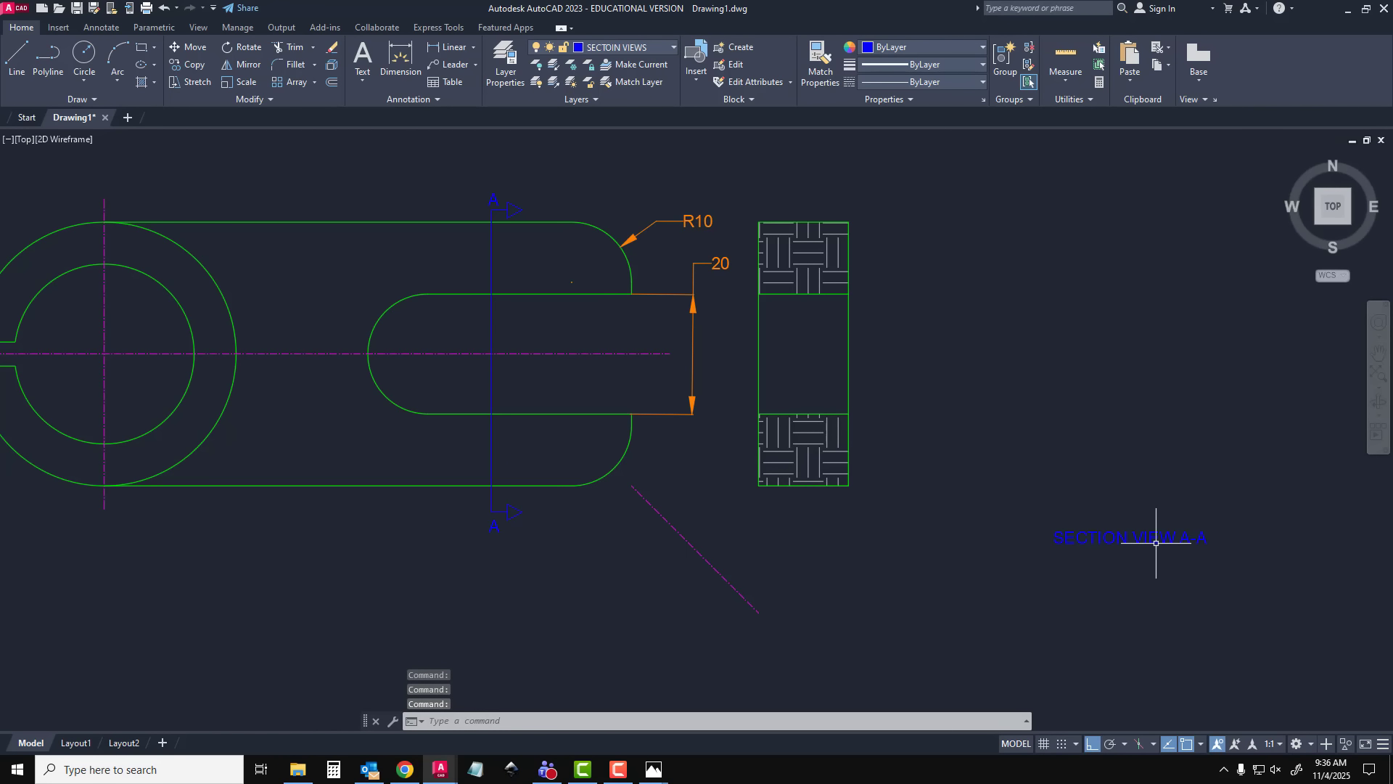
{"action": "left_click", "coordinate": [1155, 532]}
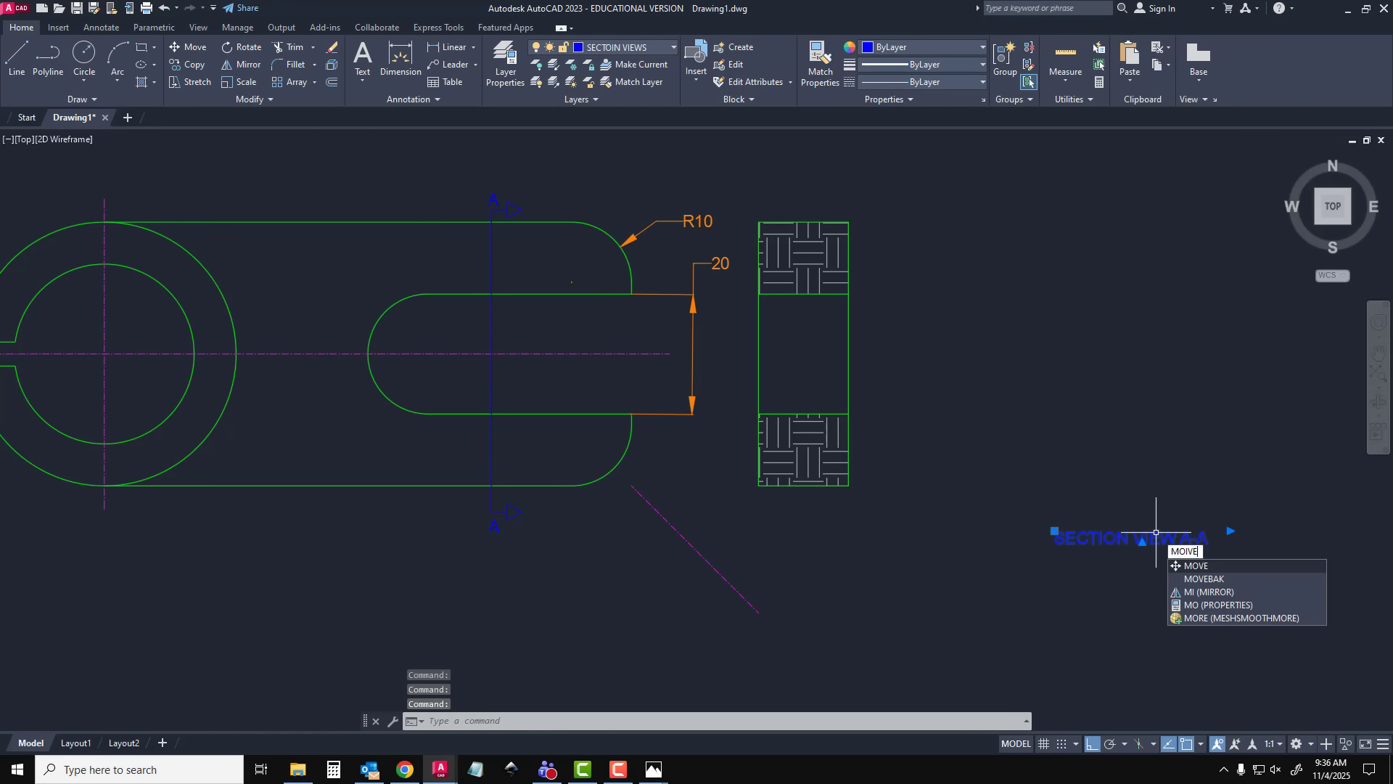
{"action": "key", "text": "Return"}
{"action": "left_click", "coordinate": [1155, 535]}
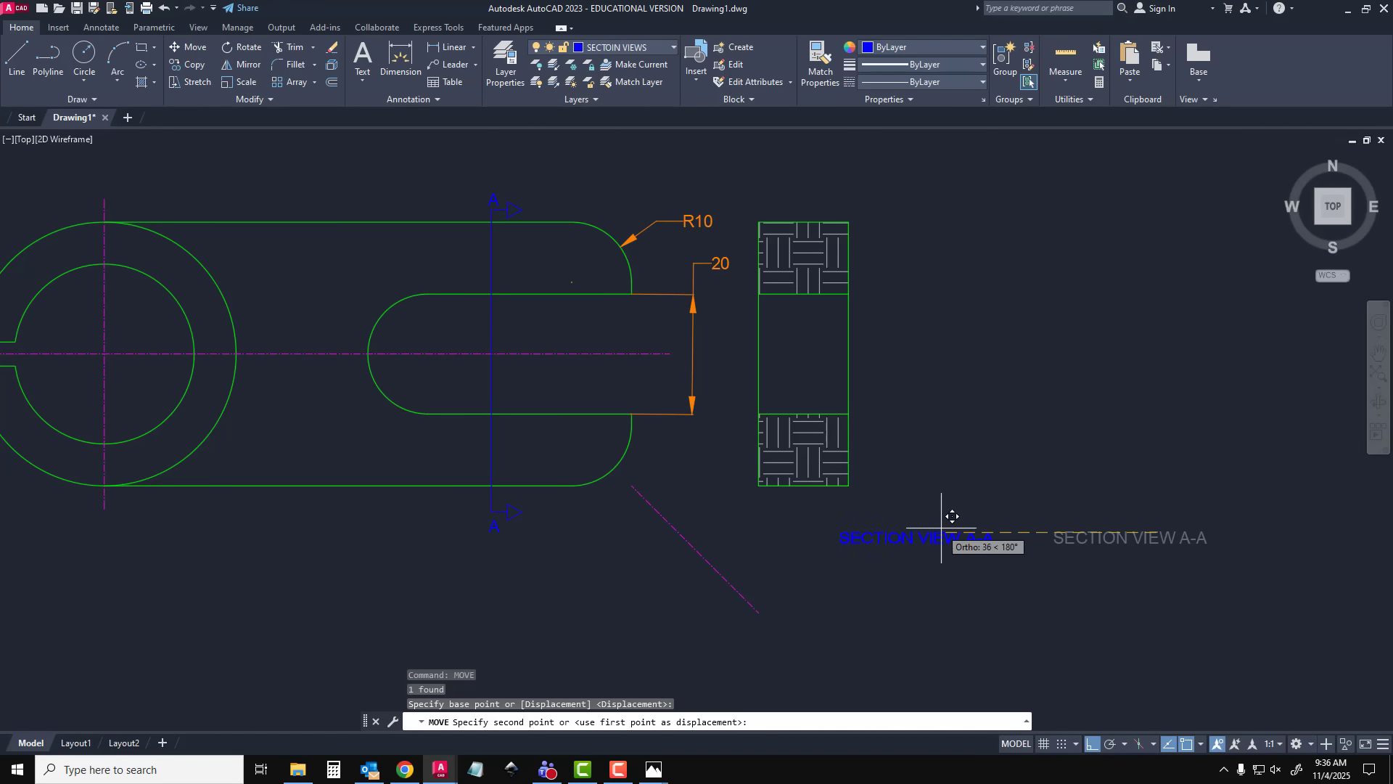
{"action": "key", "text": "F8"}
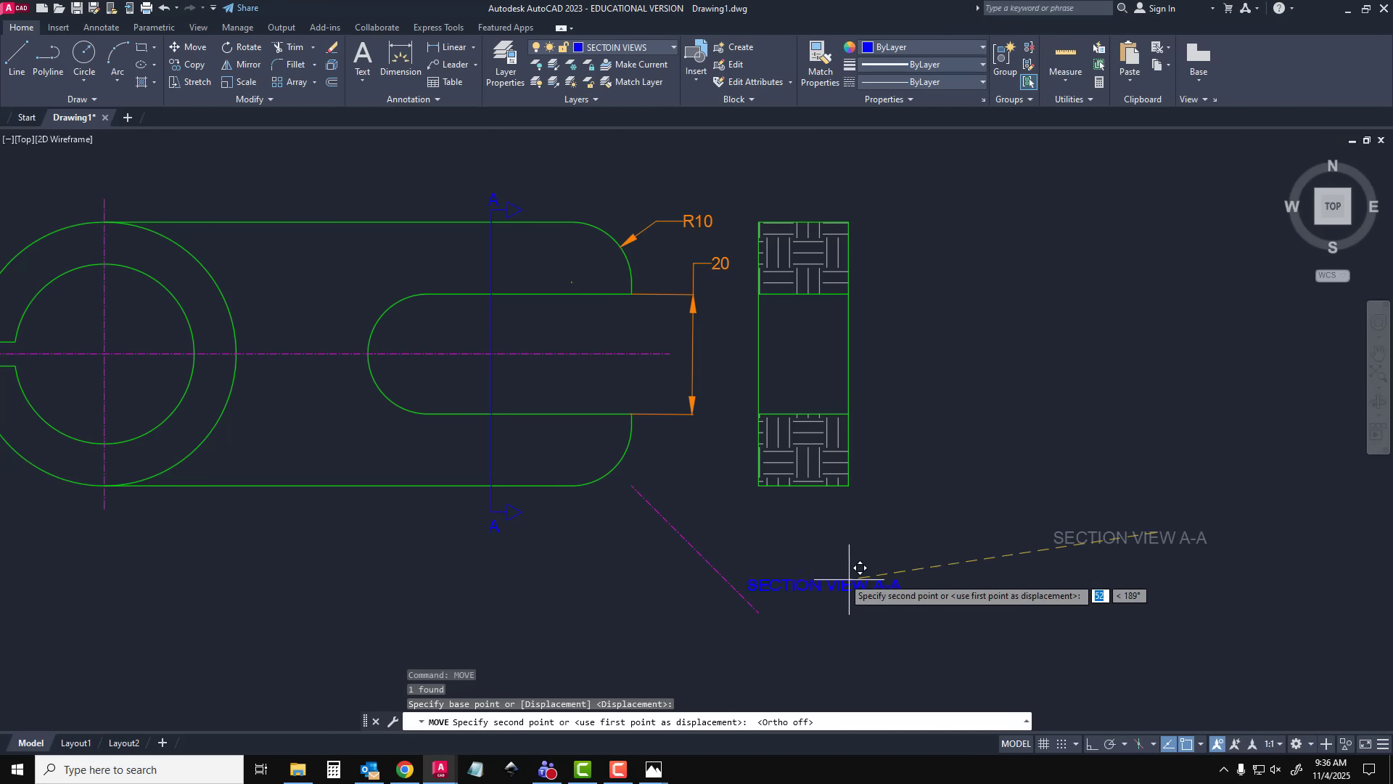
{"action": "left_click", "coordinate": [827, 514]}
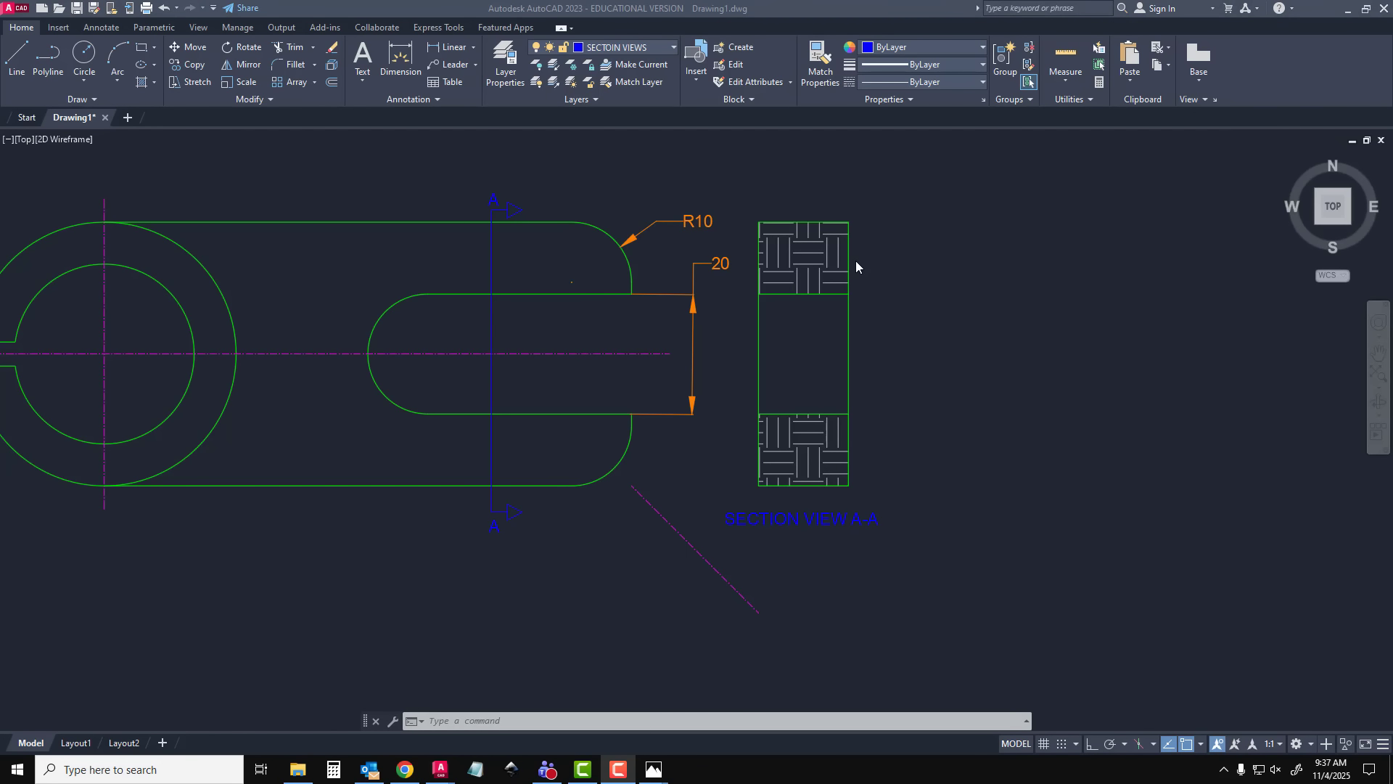
Make DIMENSIONS the current layer and dimension the section view's width above its upper edge
{"action": "left_click", "coordinate": [507, 66]}
{"action": "double_click", "coordinate": [1017, 524]}
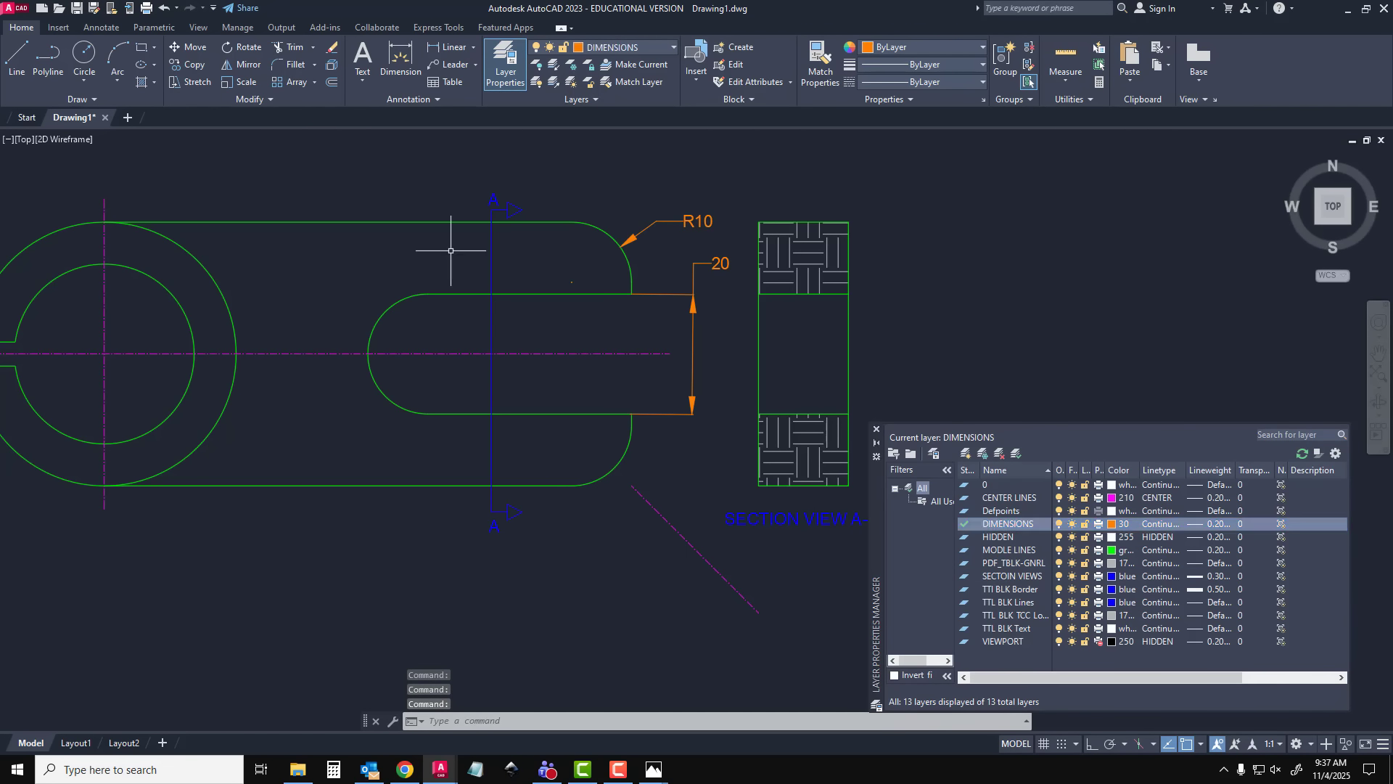
{"action": "left_click", "coordinate": [400, 59]}
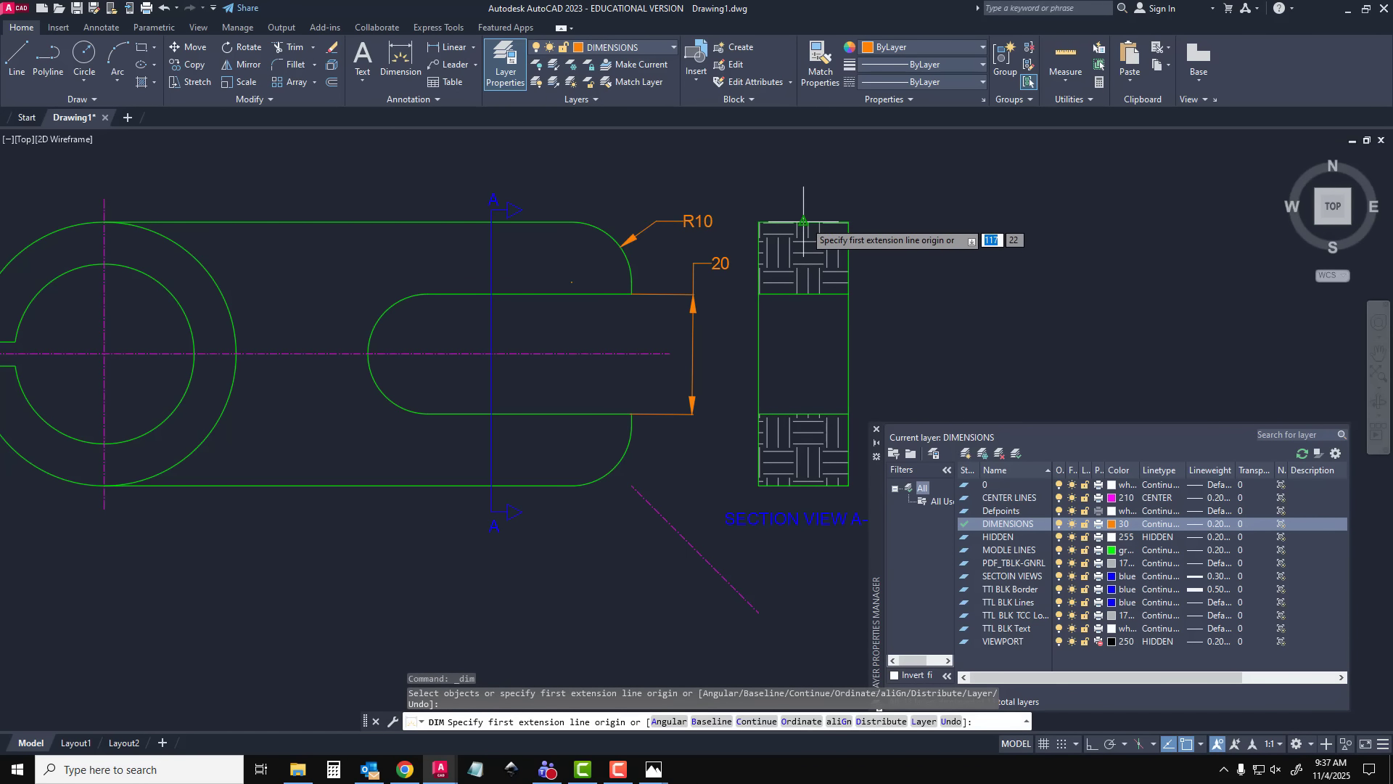
{"action": "left_click", "coordinate": [758, 222]}
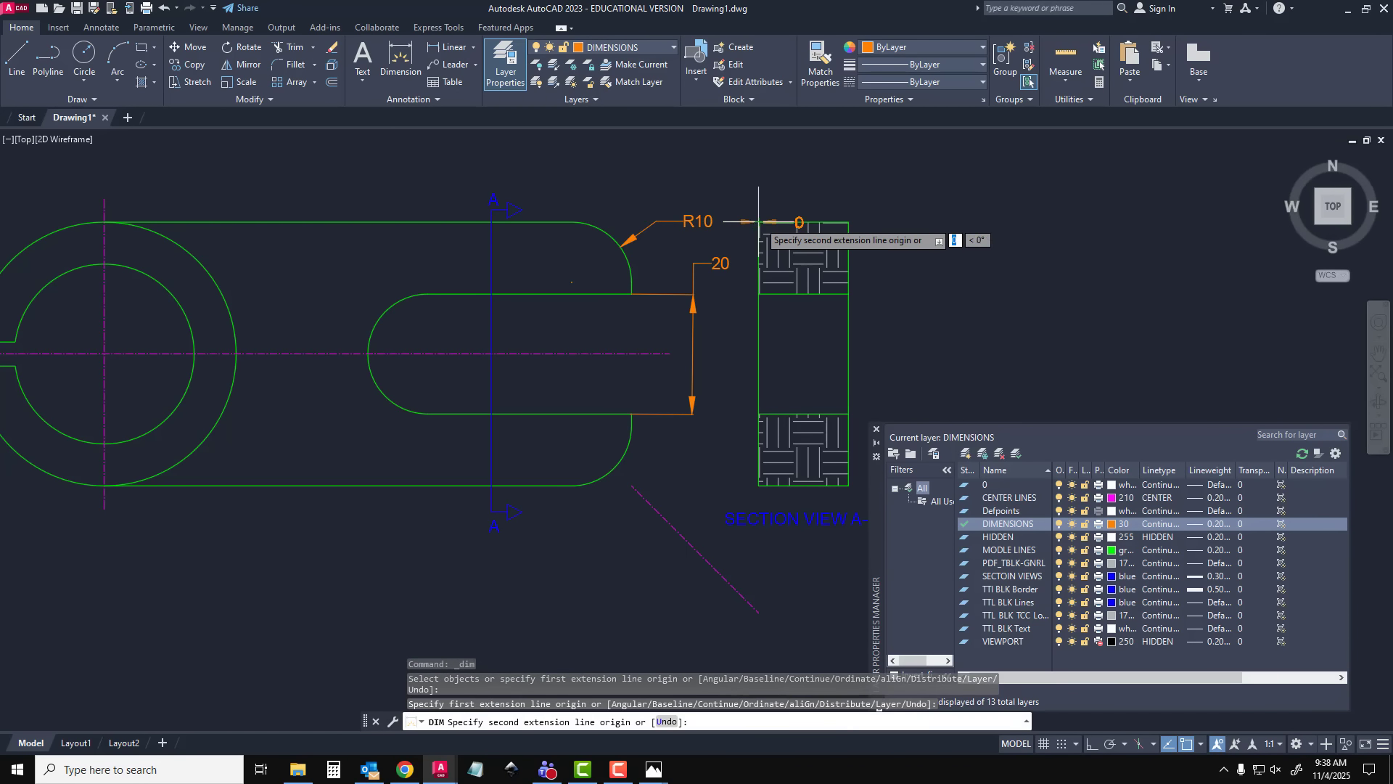
{"action": "left_click", "coordinate": [849, 222]}
{"action": "left_click", "coordinate": [823, 195]}
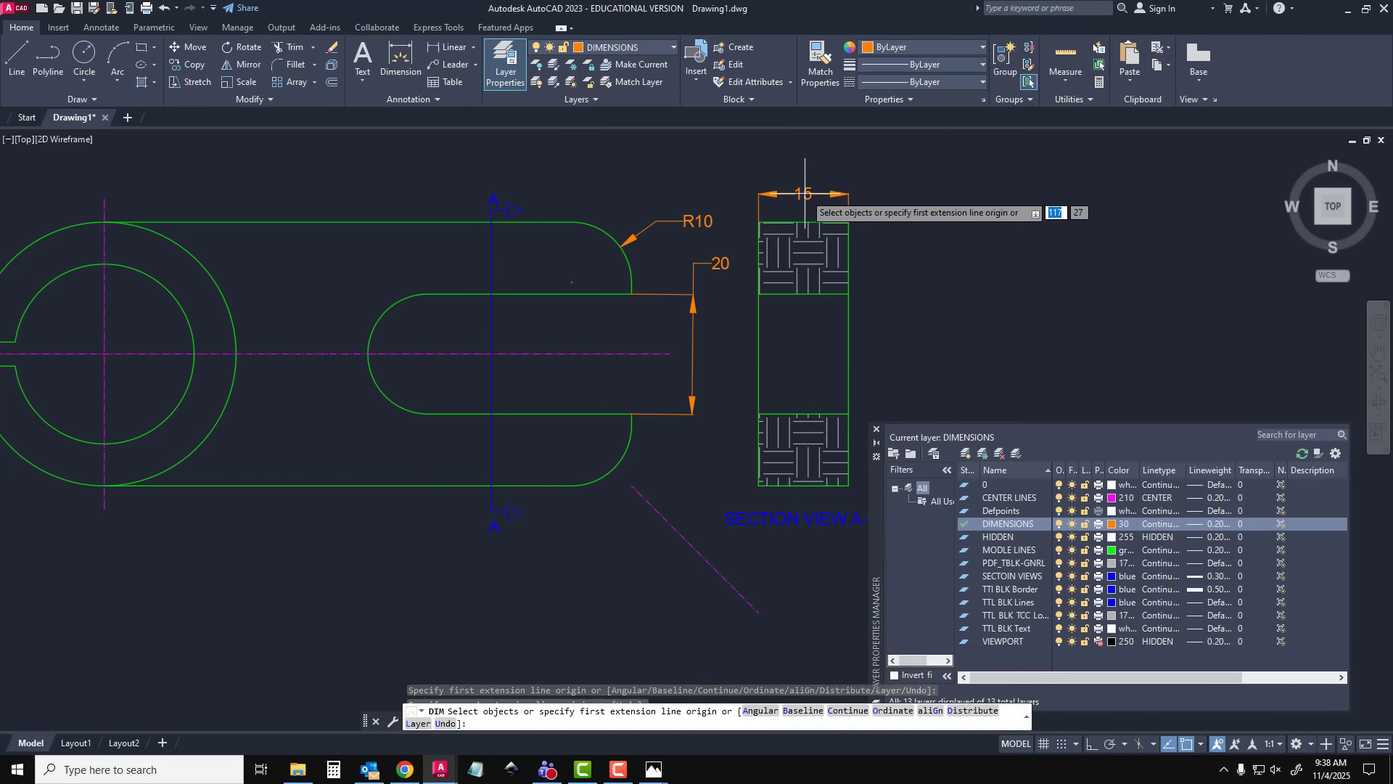
{"action": "key", "text": "Escape"}
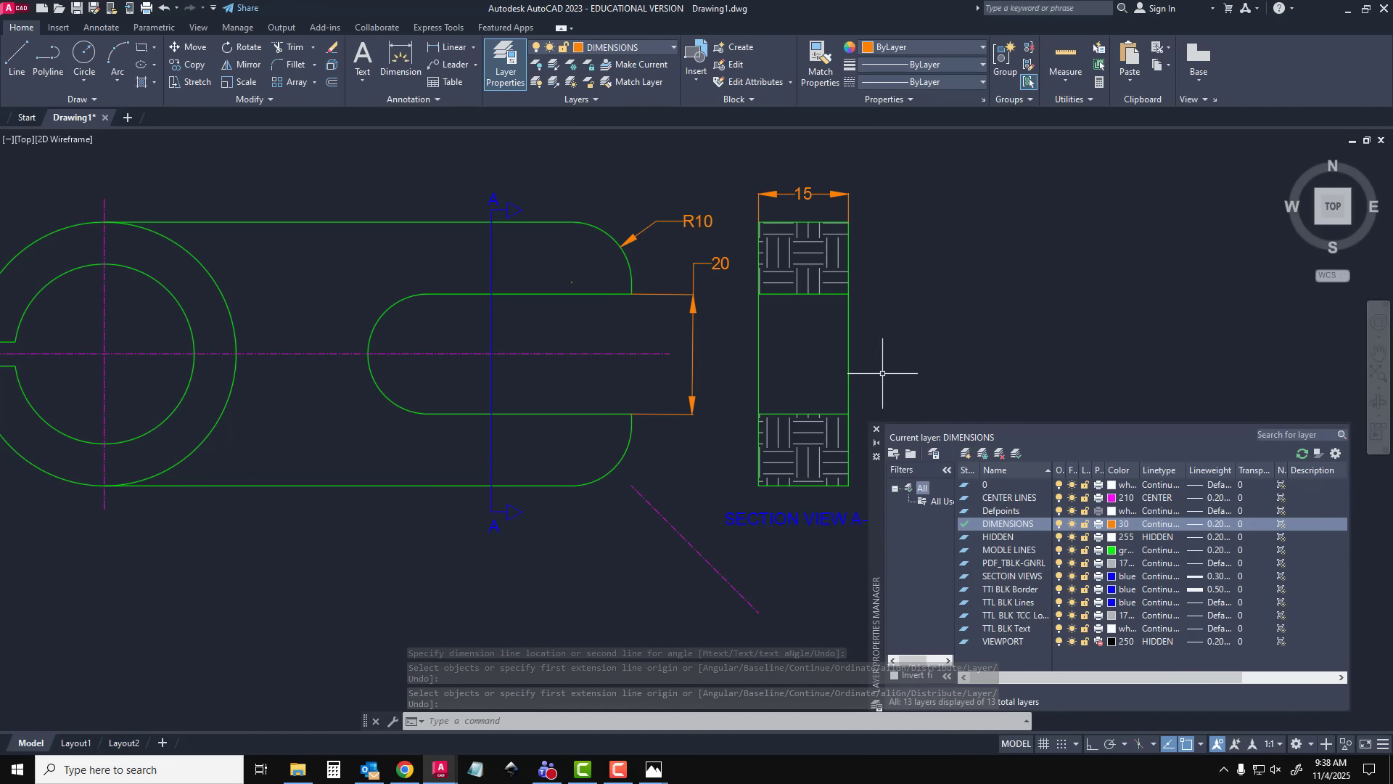
Dimension the section view's overall height, placing the dimension to the right of the view
{"action": "left_click", "coordinate": [401, 59]}
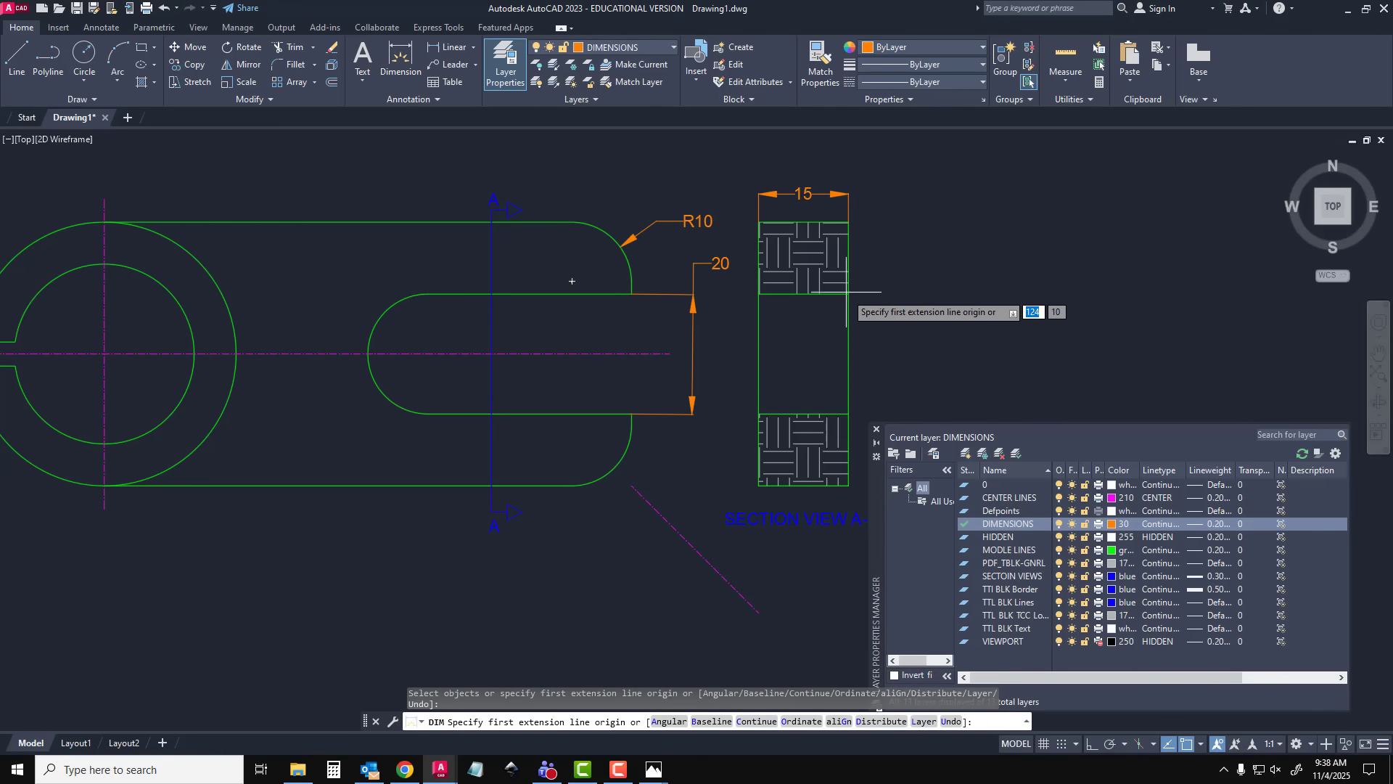
{"action": "left_click", "coordinate": [848, 222]}
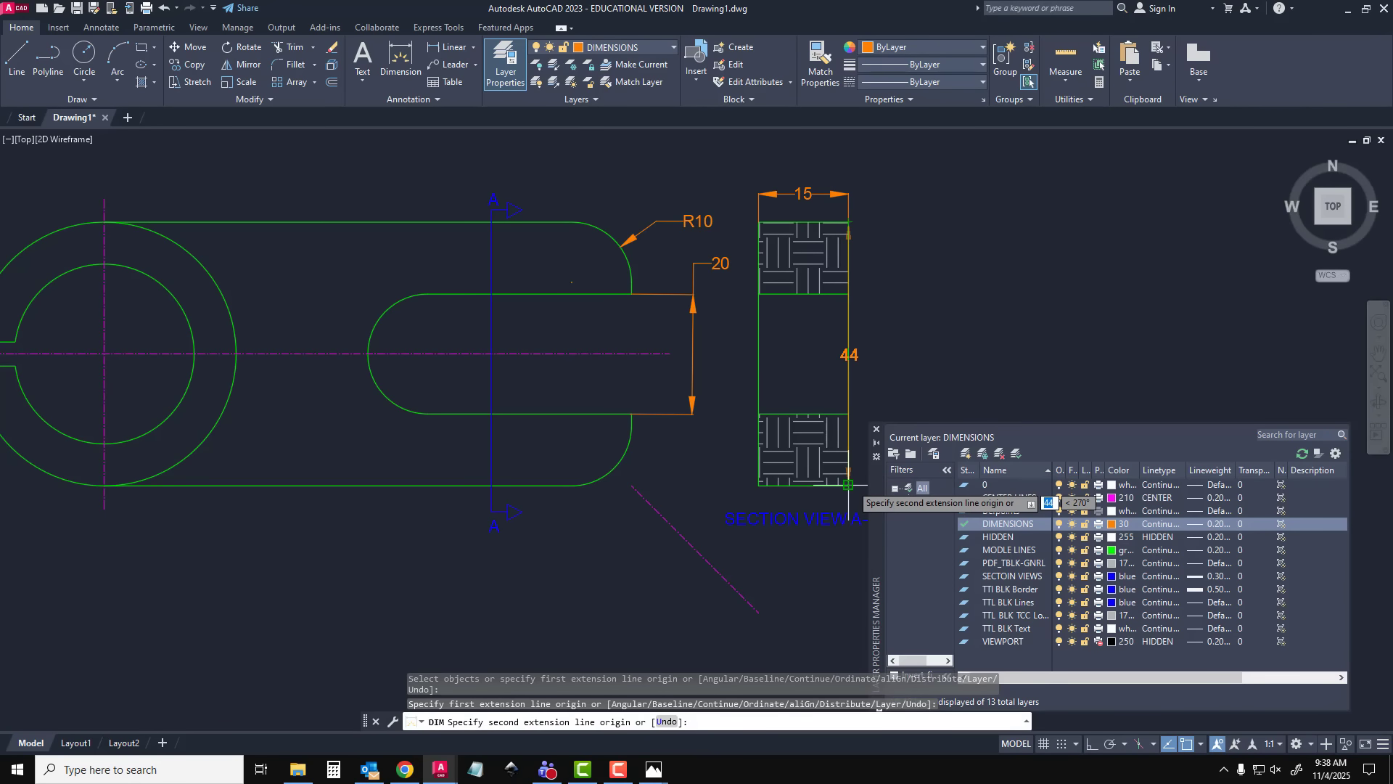
{"action": "left_click", "coordinate": [848, 486]}
{"action": "left_click", "coordinate": [955, 340]}
{"action": "key", "text": "Escape"}
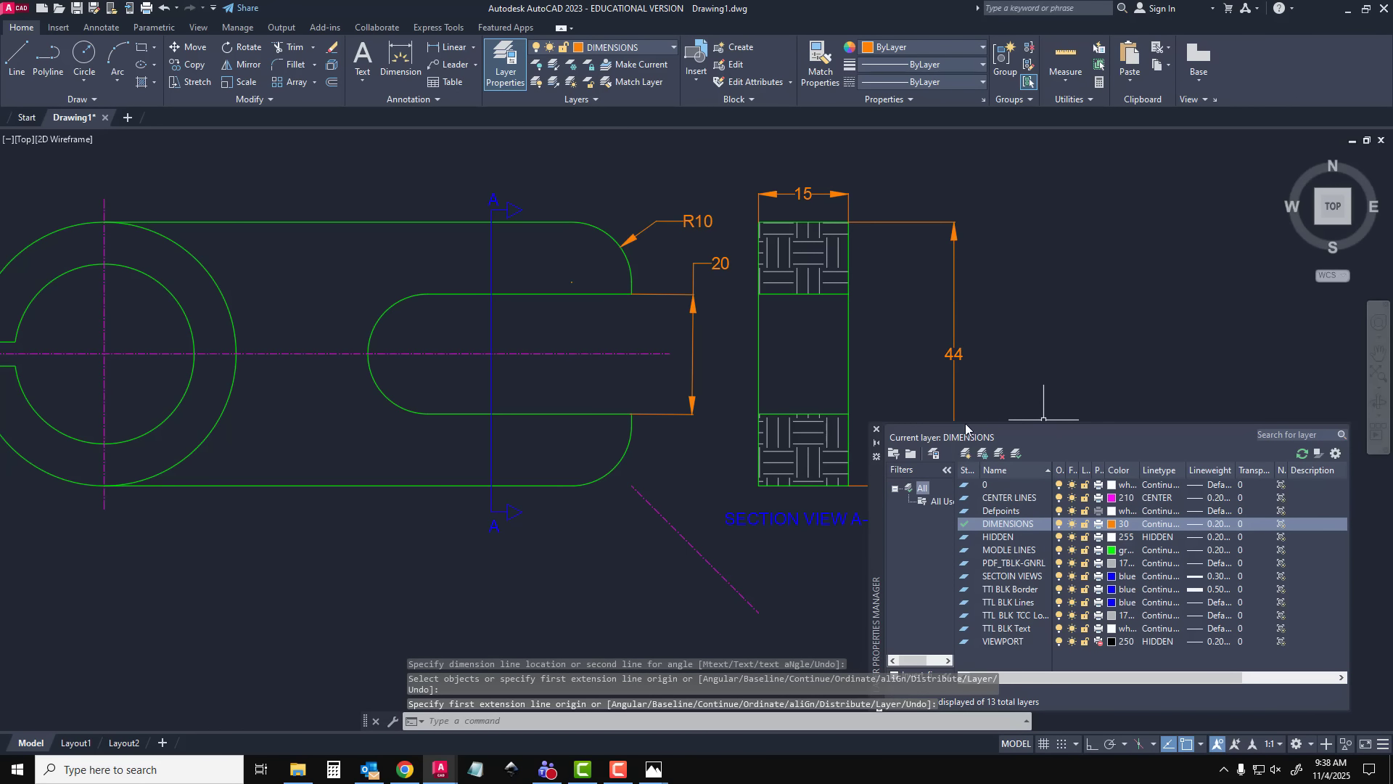
Check how the views sit on the Layout1 sheet, return to model space and close the layer properties
{"action": "scroll", "coordinate": [845, 408], "scroll_direction": "down", "scroll_amount": 4}
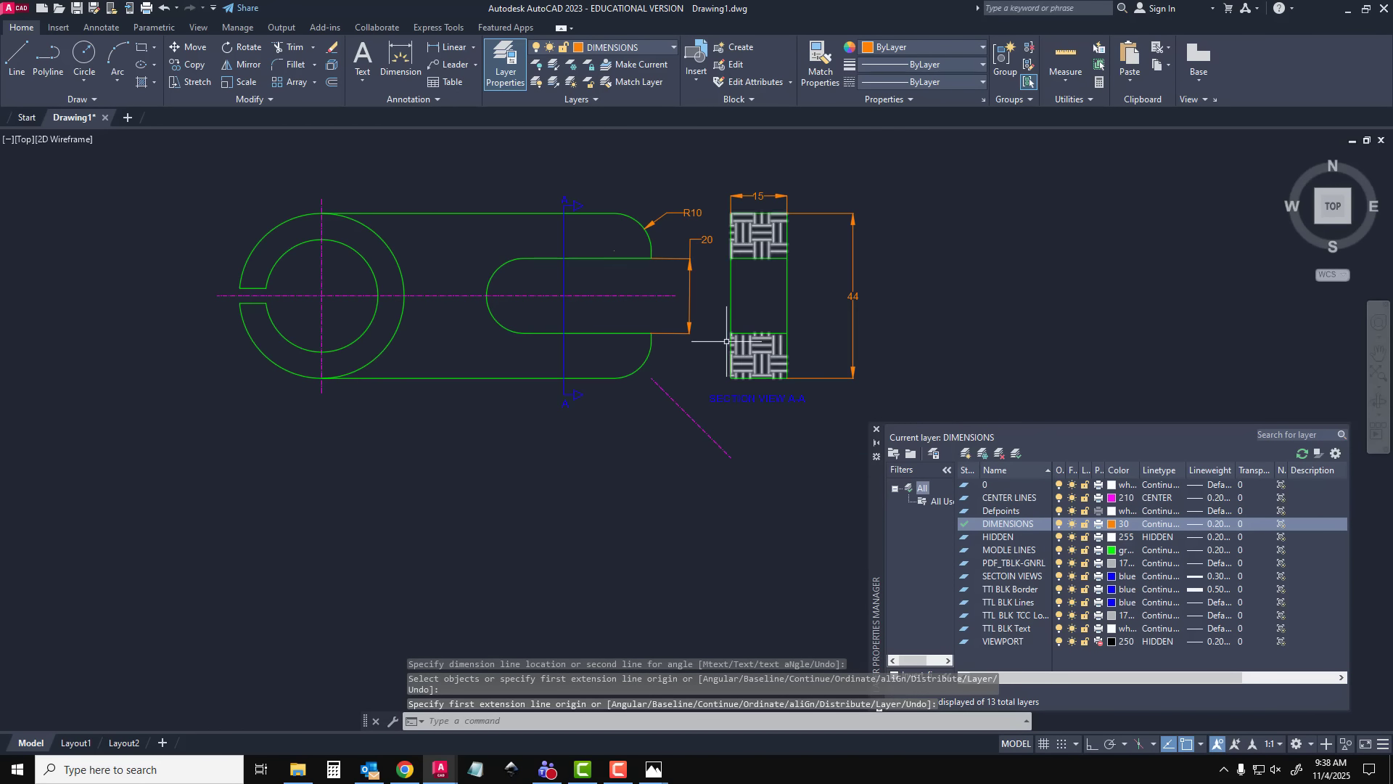
{"action": "left_click", "coordinate": [85, 747]}
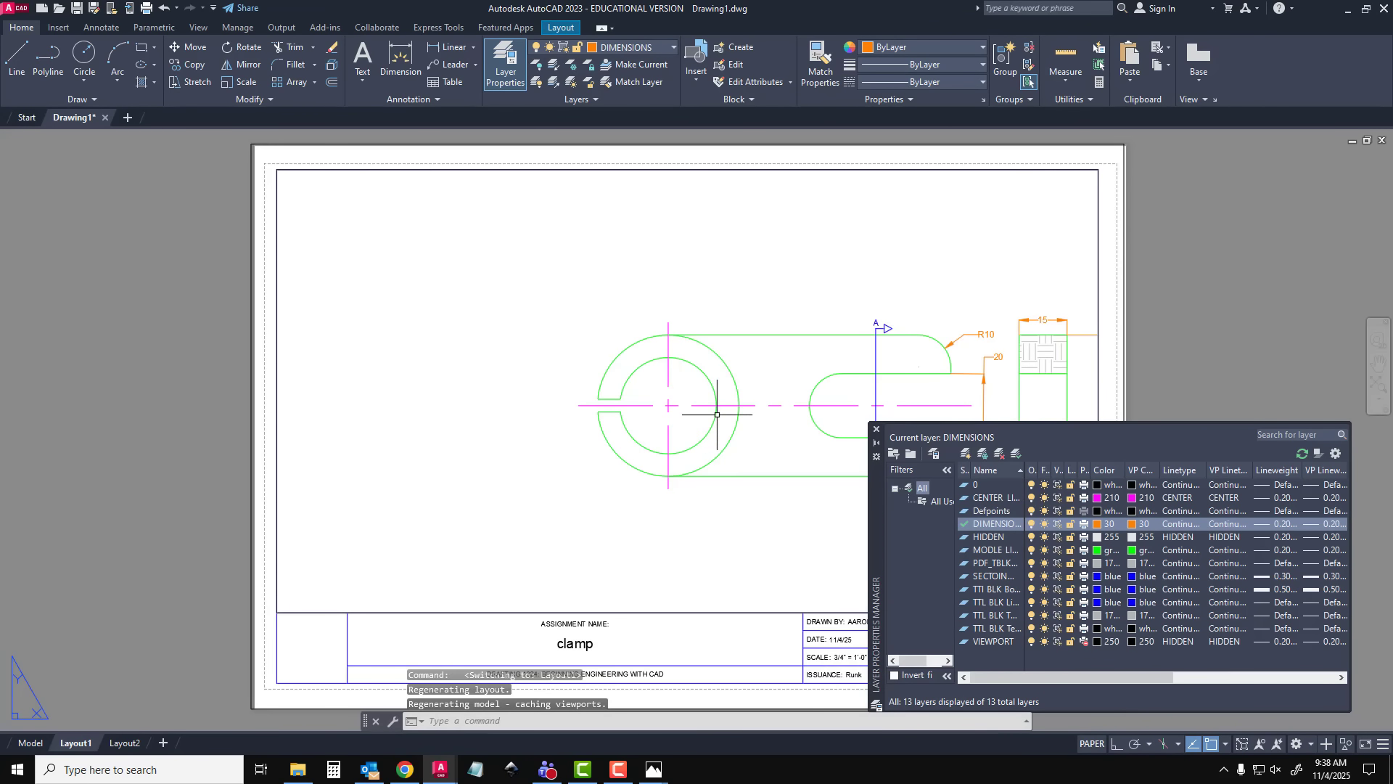
{"action": "mouse_move", "coordinate": [717, 414]}
{"action": "middle_mouse_down"}
{"action": "mouse_move", "coordinate": [642, 400]}
{"action": "mouse_move", "coordinate": [406, 414]}
{"action": "mouse_move", "coordinate": [665, 404]}
{"action": "middle_mouse_up"}
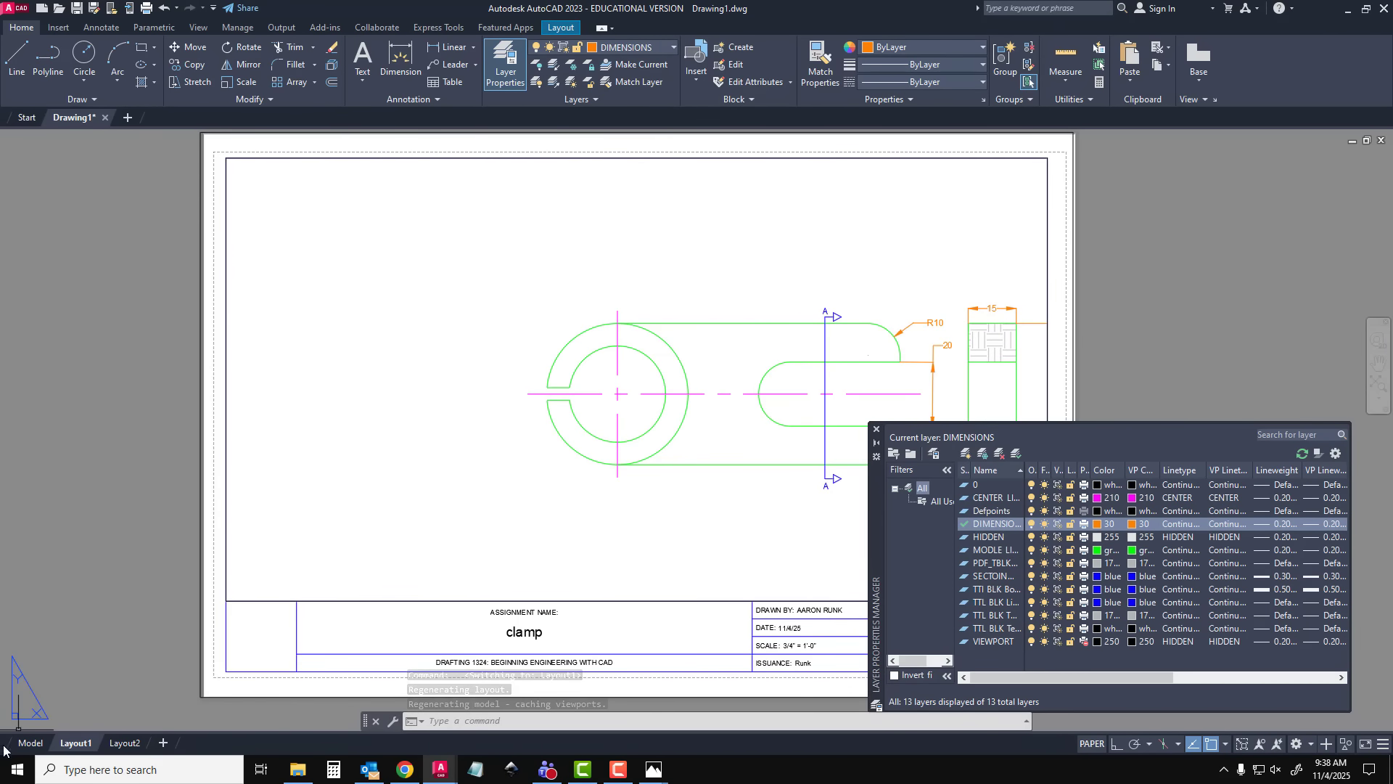
{"action": "left_click", "coordinate": [30, 743]}
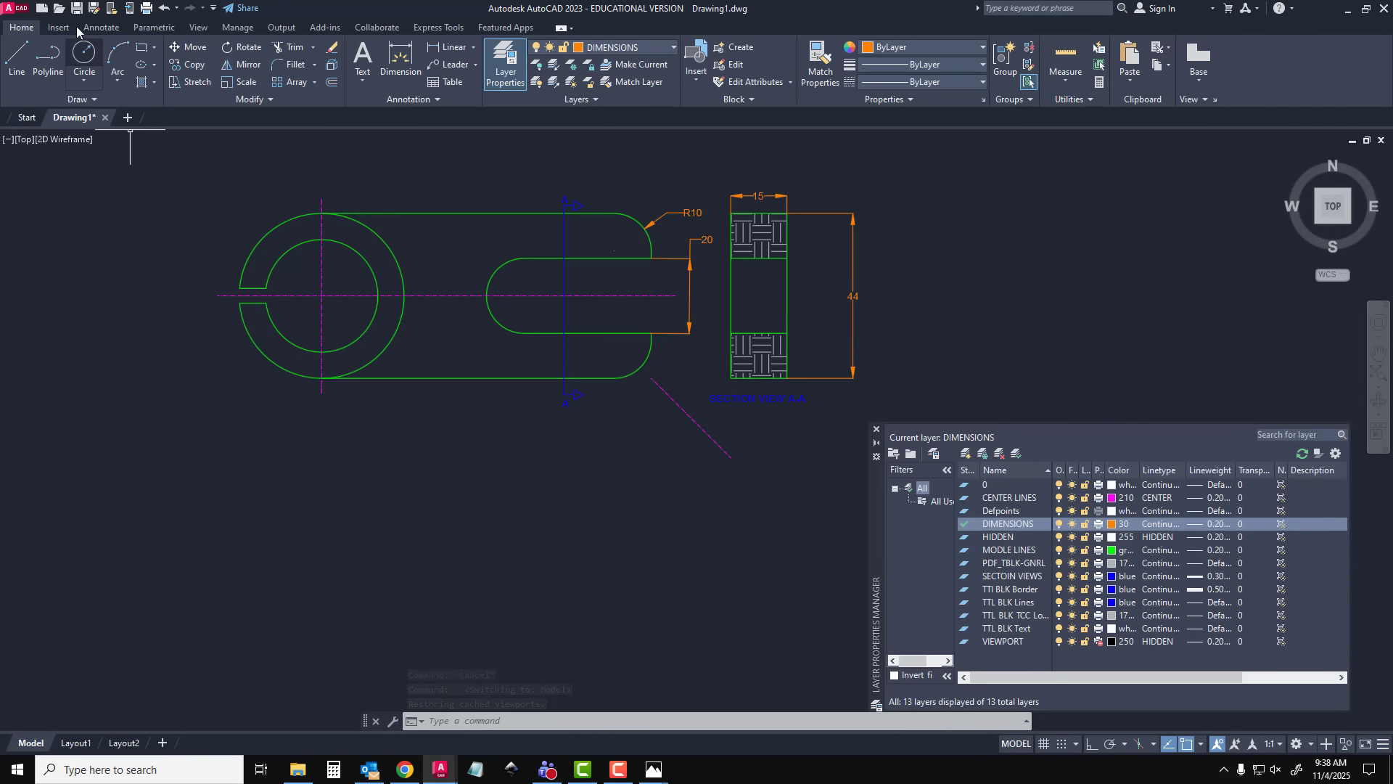
{"action": "left_click", "coordinate": [876, 432]}
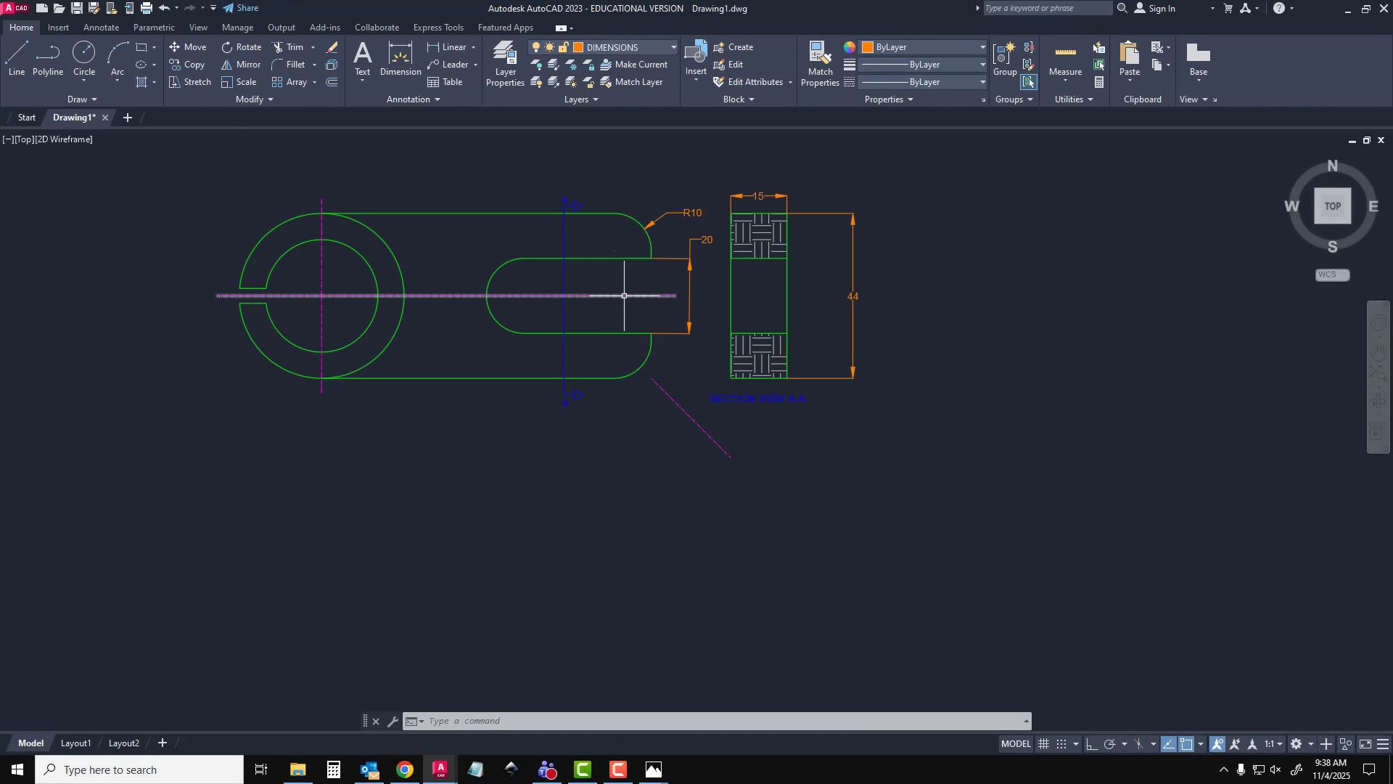
Copy the A-A cutting-plane line with its arrows and letters to the empty space below the clamp's front view
{"action": "left_click", "coordinate": [549, 180]}
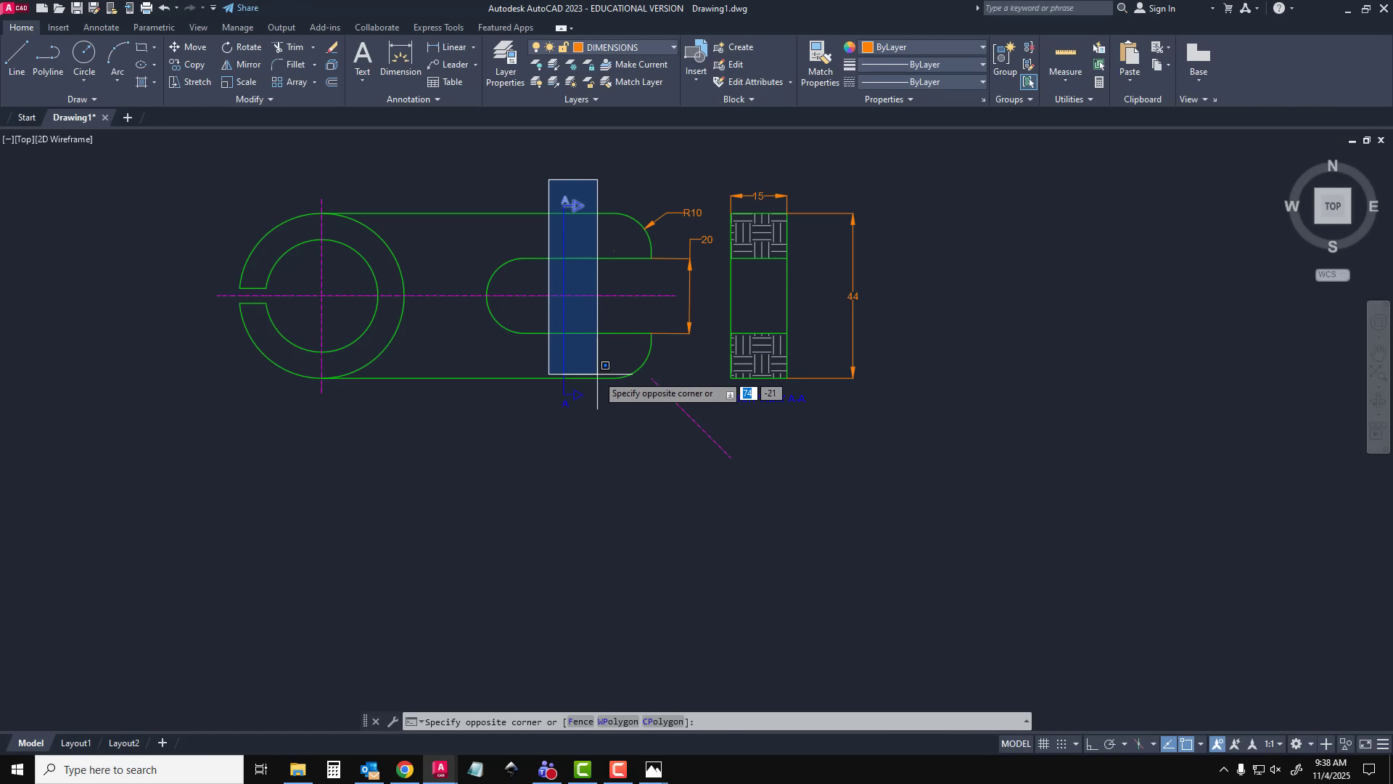
{"action": "left_click", "coordinate": [606, 432]}
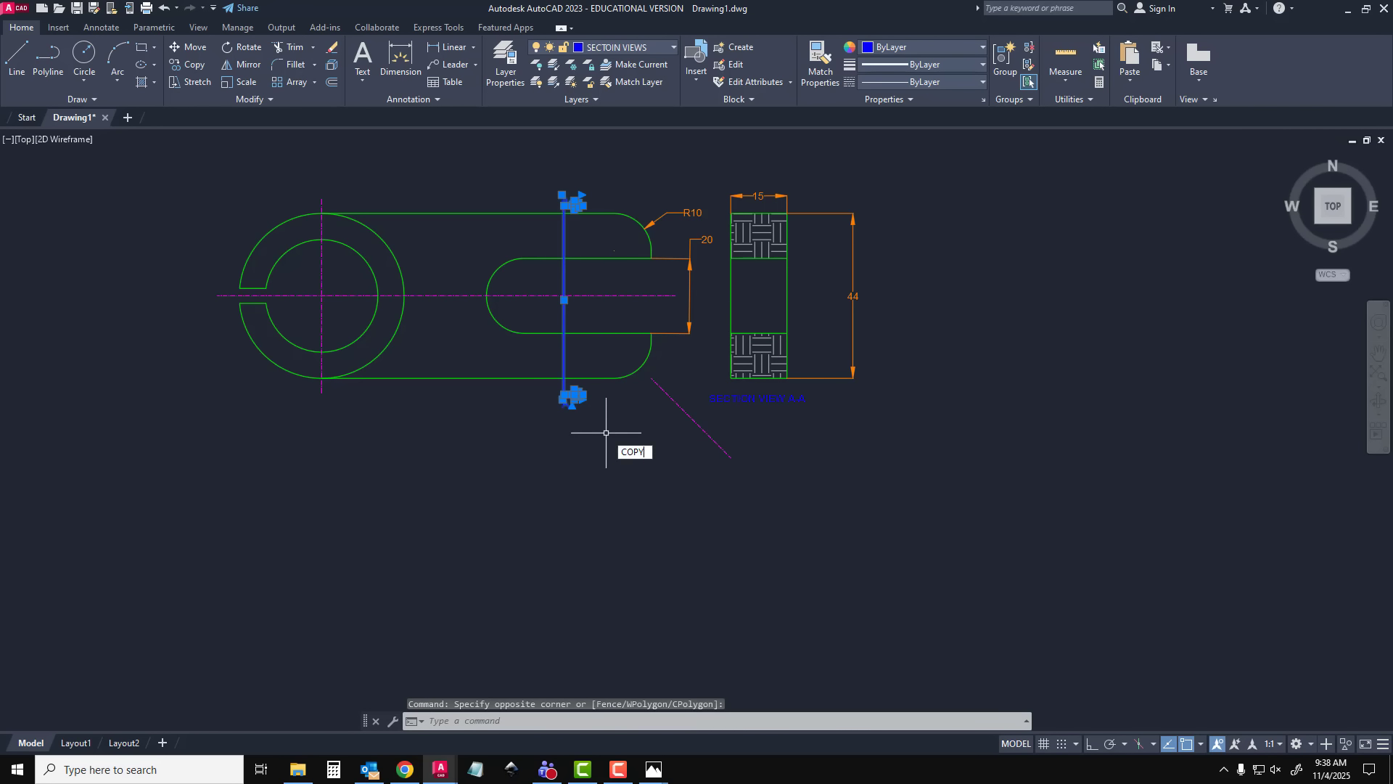
{"action": "key", "text": "Return"}
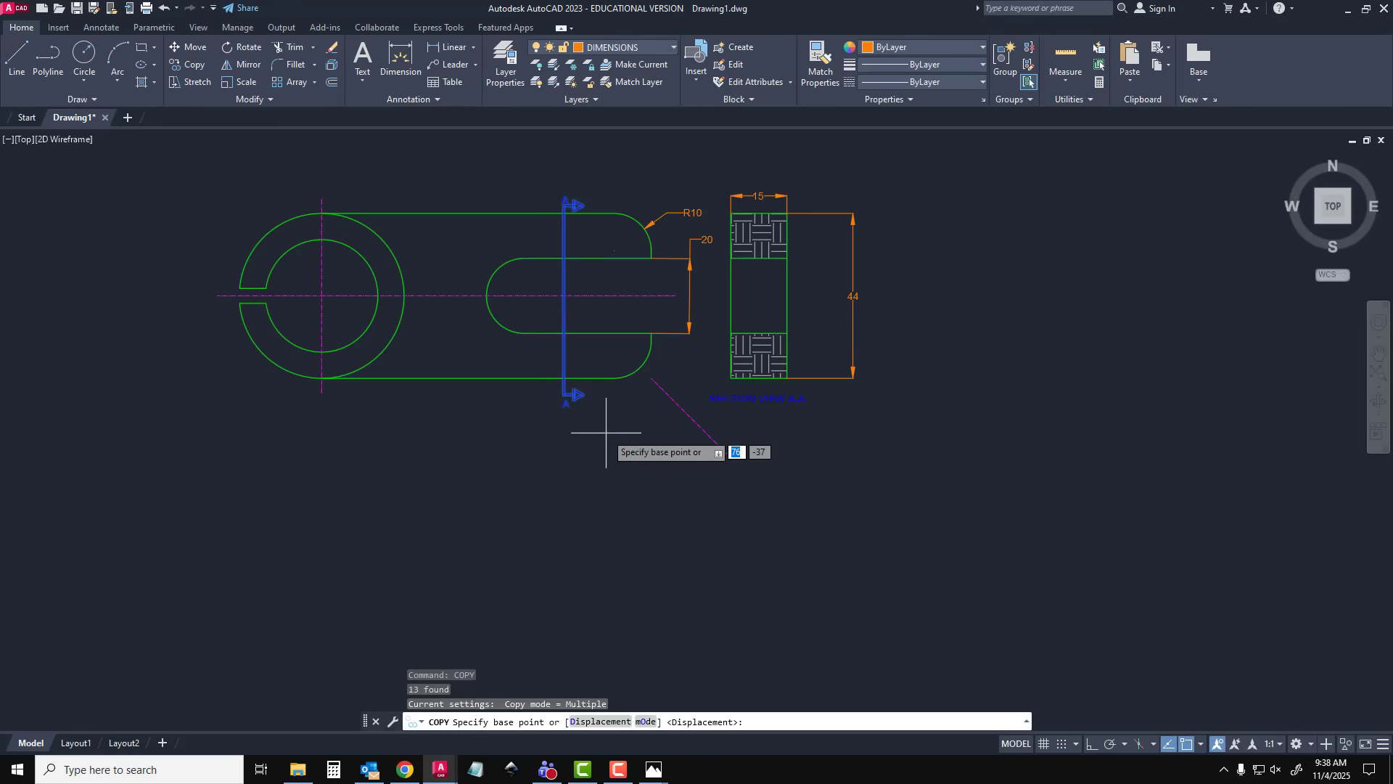
{"action": "left_click", "coordinate": [565, 397]}
{"action": "left_click", "coordinate": [489, 613]}
{"action": "key", "text": "Escape"}
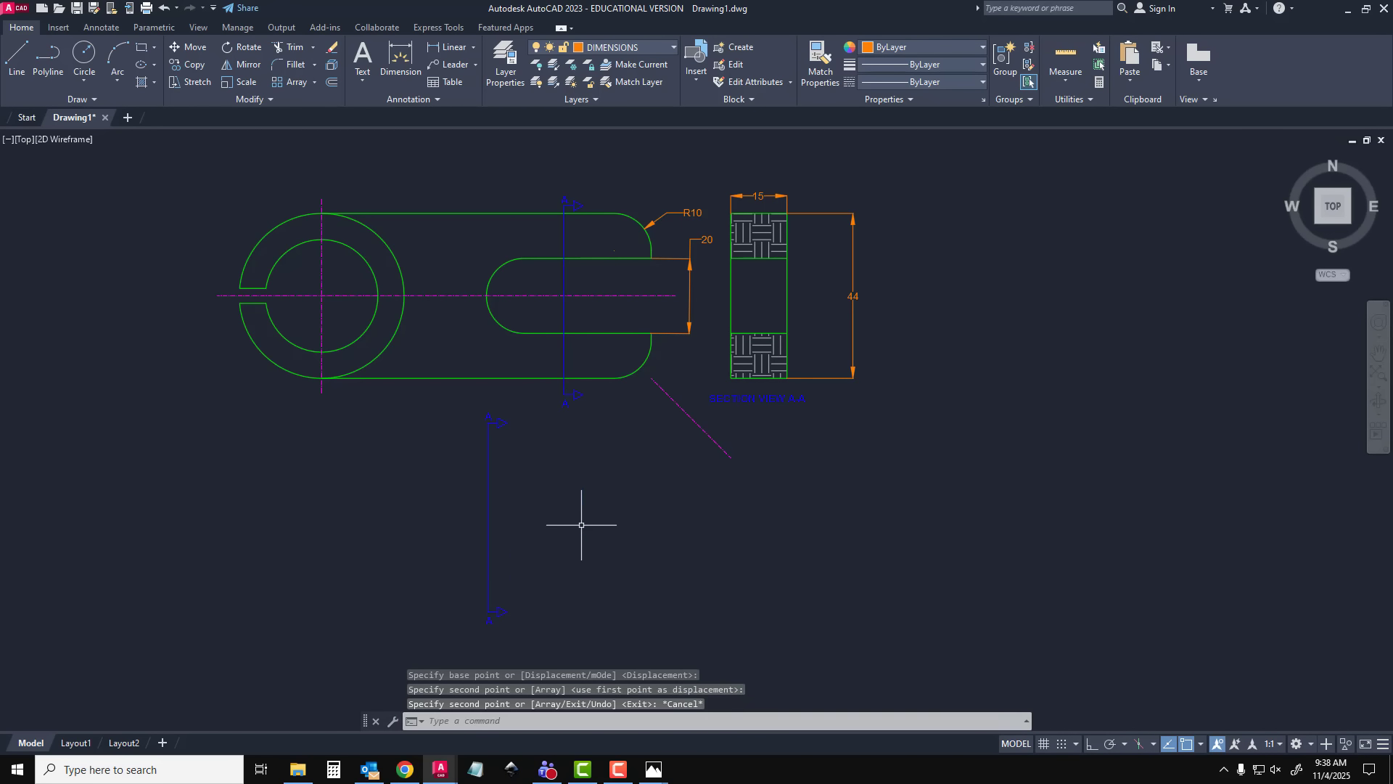
Move both A letters off the ends of the copied cutting-plane line into the free space beside it
{"action": "left_click", "coordinate": [488, 424]}
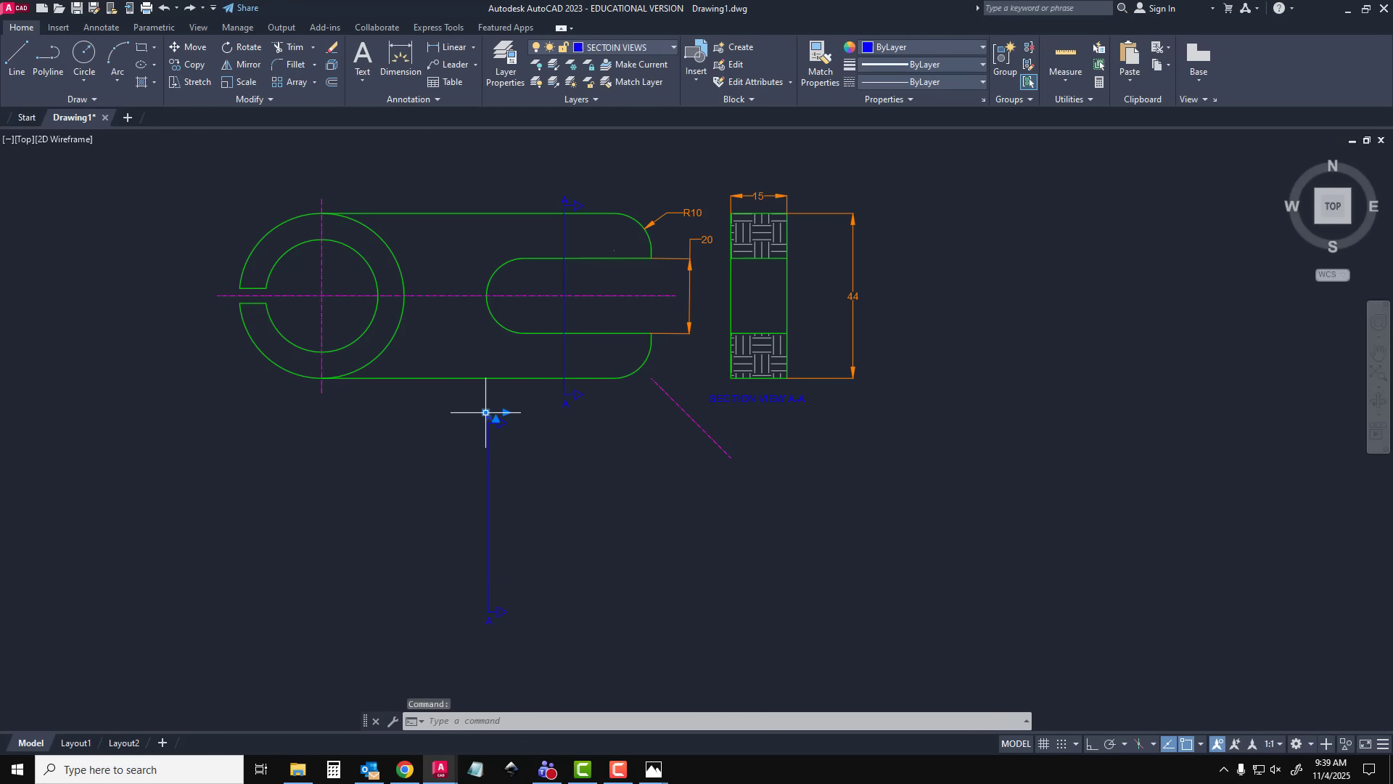
{"action": "left_click", "coordinate": [487, 414]}
{"action": "key", "text": "Escape"}
{"action": "key", "text": "Escape"}
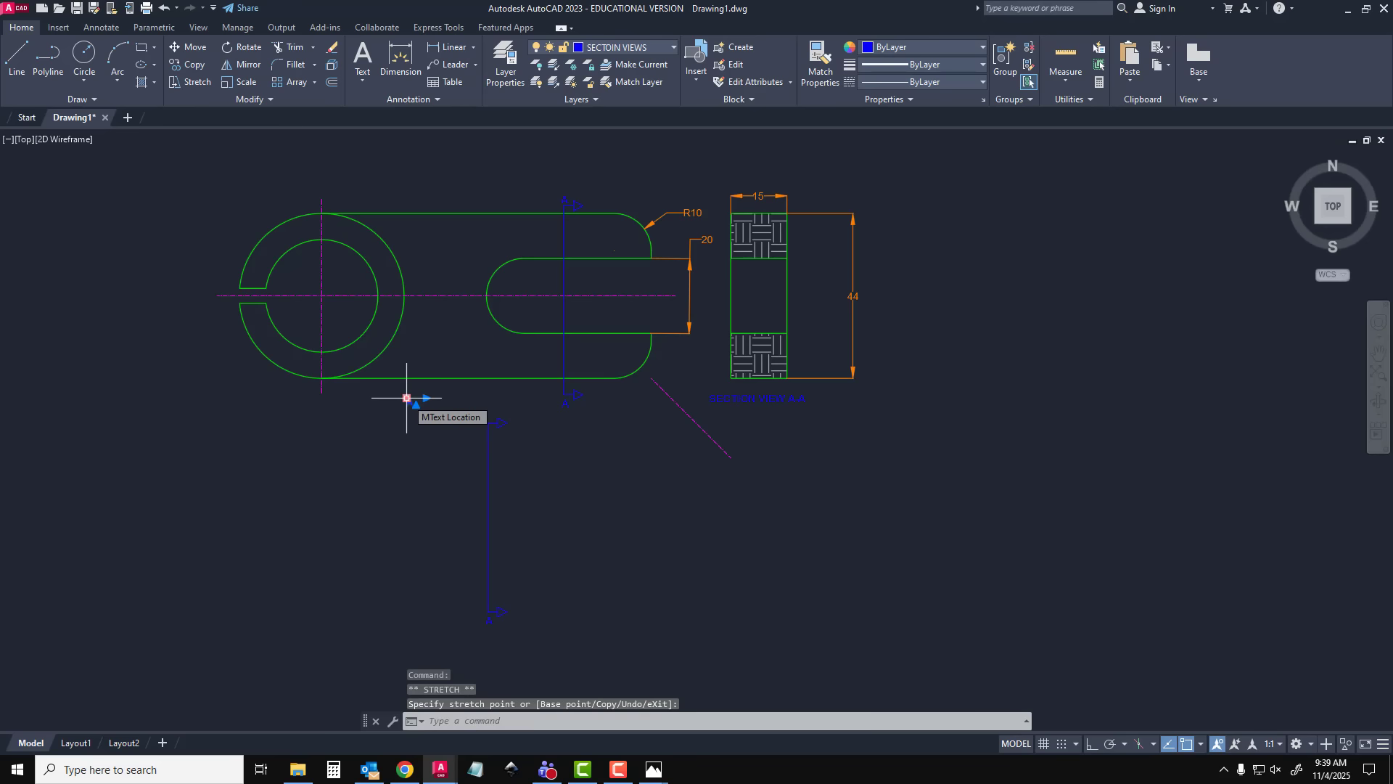
{"action": "left_click", "coordinate": [491, 622]}
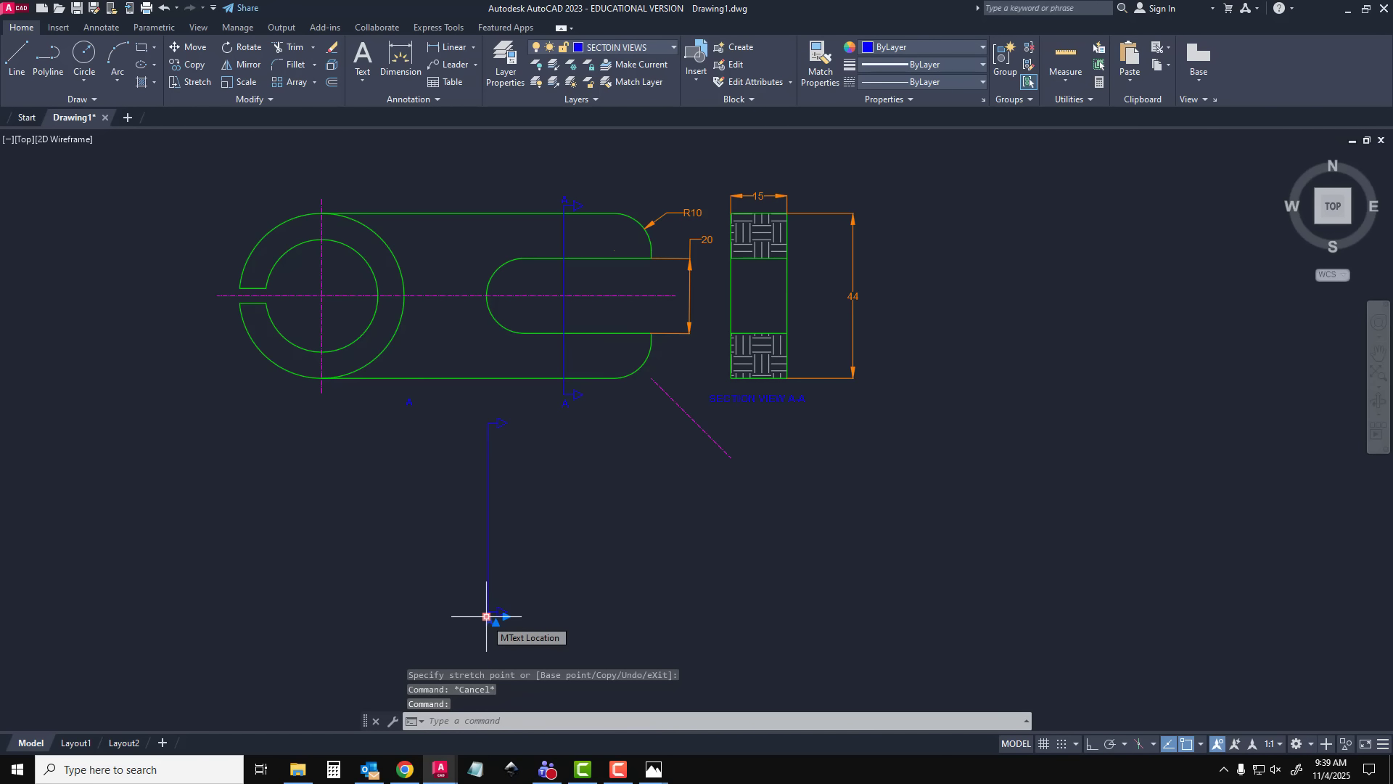
{"action": "left_click", "coordinate": [485, 616]}
{"action": "left_click", "coordinate": [403, 425]}
{"action": "key", "text": "Escape"}
Rotate the copied cutting-plane line and its arrowheads 270° about the line's midpoint so the arrows point down
{"action": "left_click", "coordinate": [462, 401]}
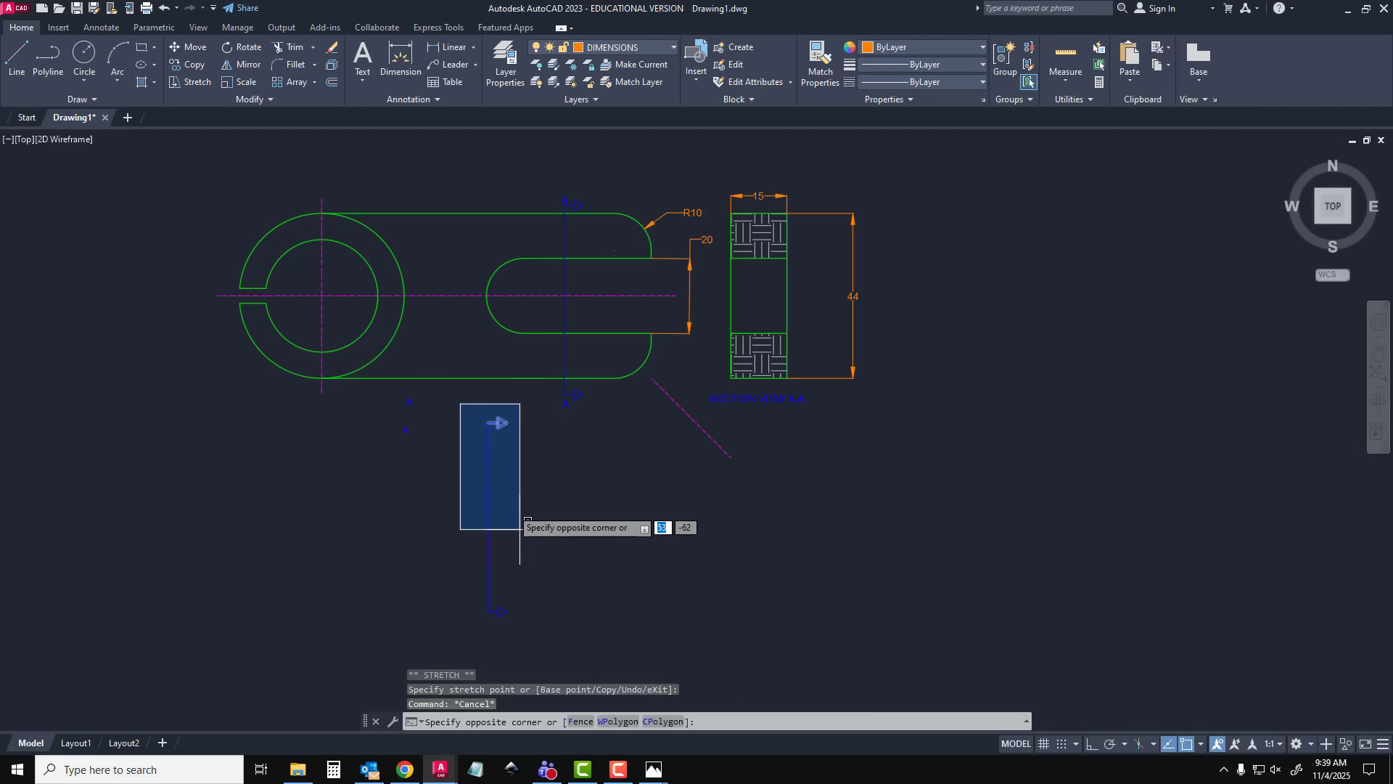
{"action": "left_click", "coordinate": [543, 642]}
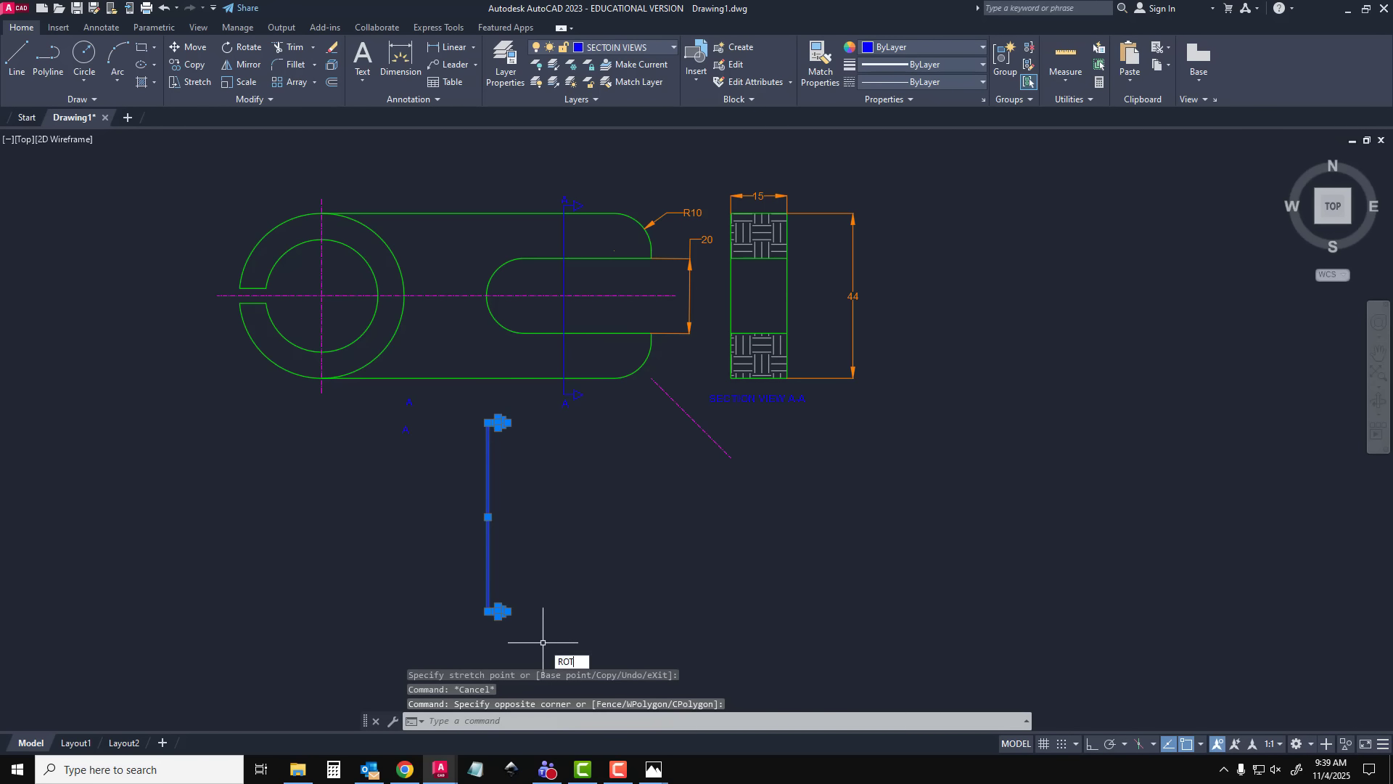
{"action": "type", "text": "ROT"}
{"action": "key", "text": "Return"}
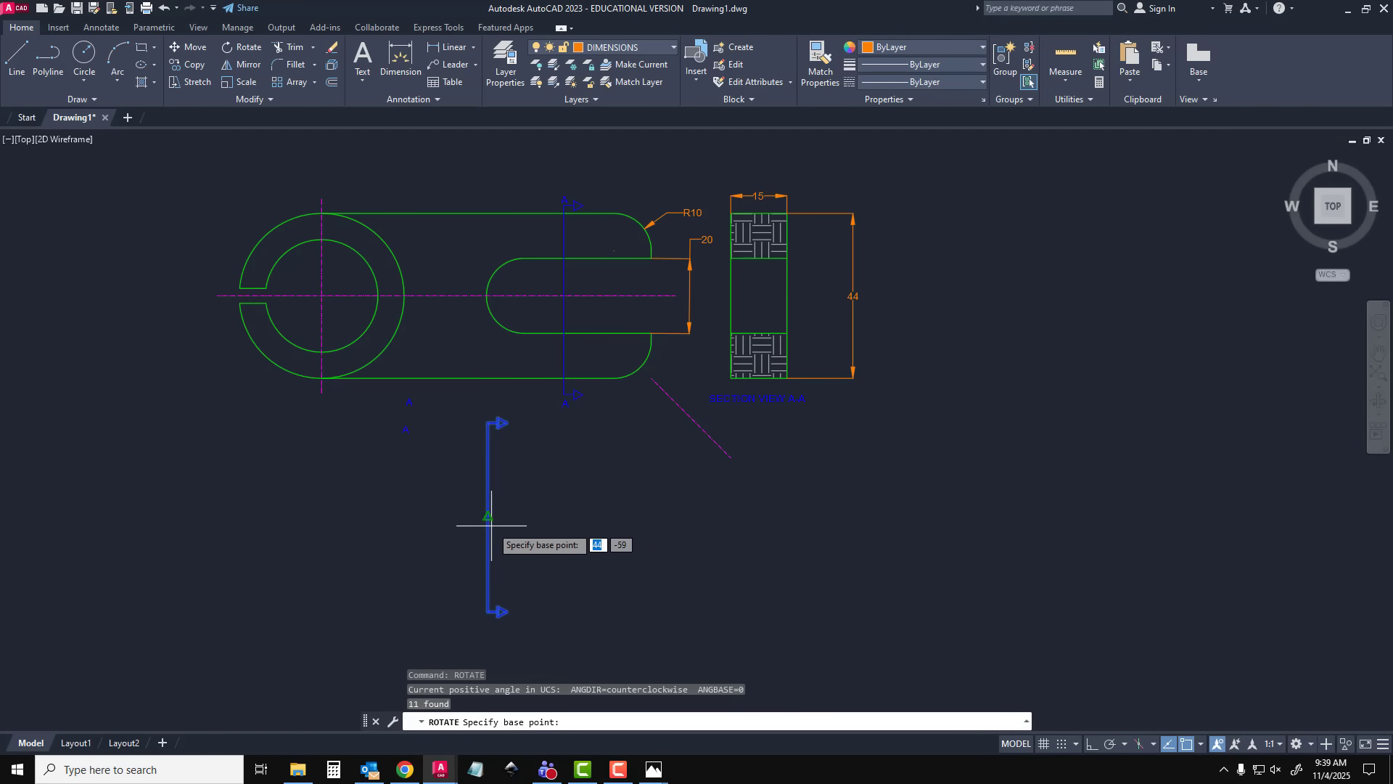
{"action": "left_click", "coordinate": [491, 525]}
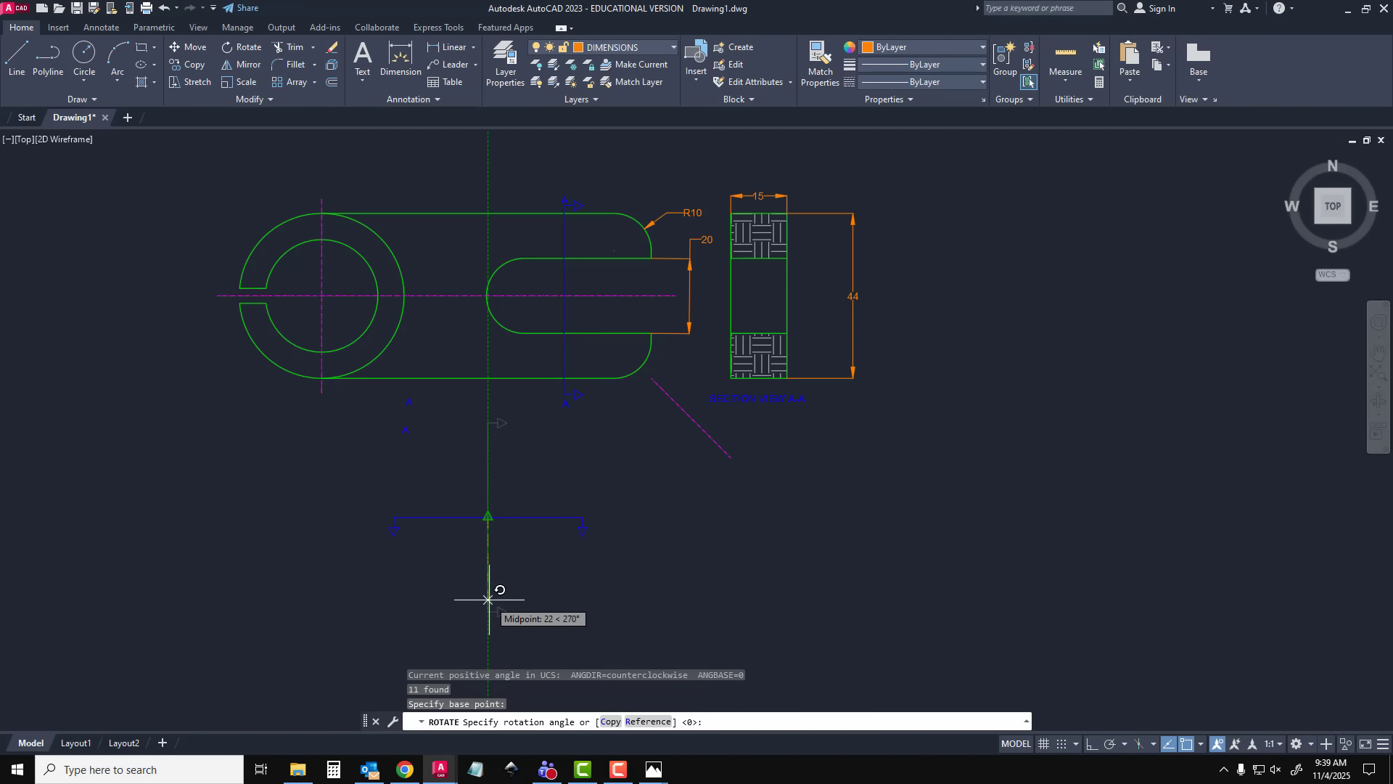
{"action": "key", "text": "Return"}
Place the two loose A letters at the outer ends of the horizontal cutting-plane line, one beside each arrow
{"action": "left_click", "coordinate": [407, 431]}
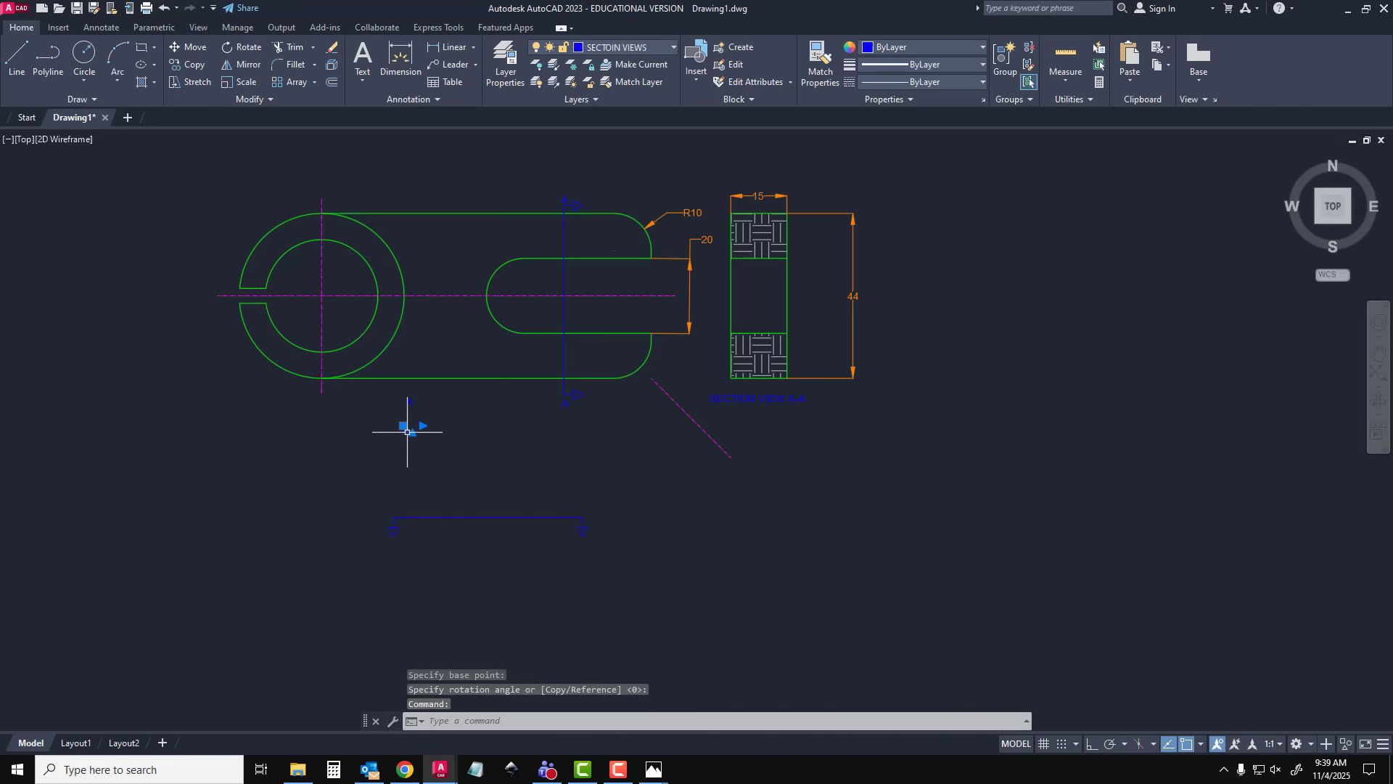
{"action": "left_click", "coordinate": [403, 426]}
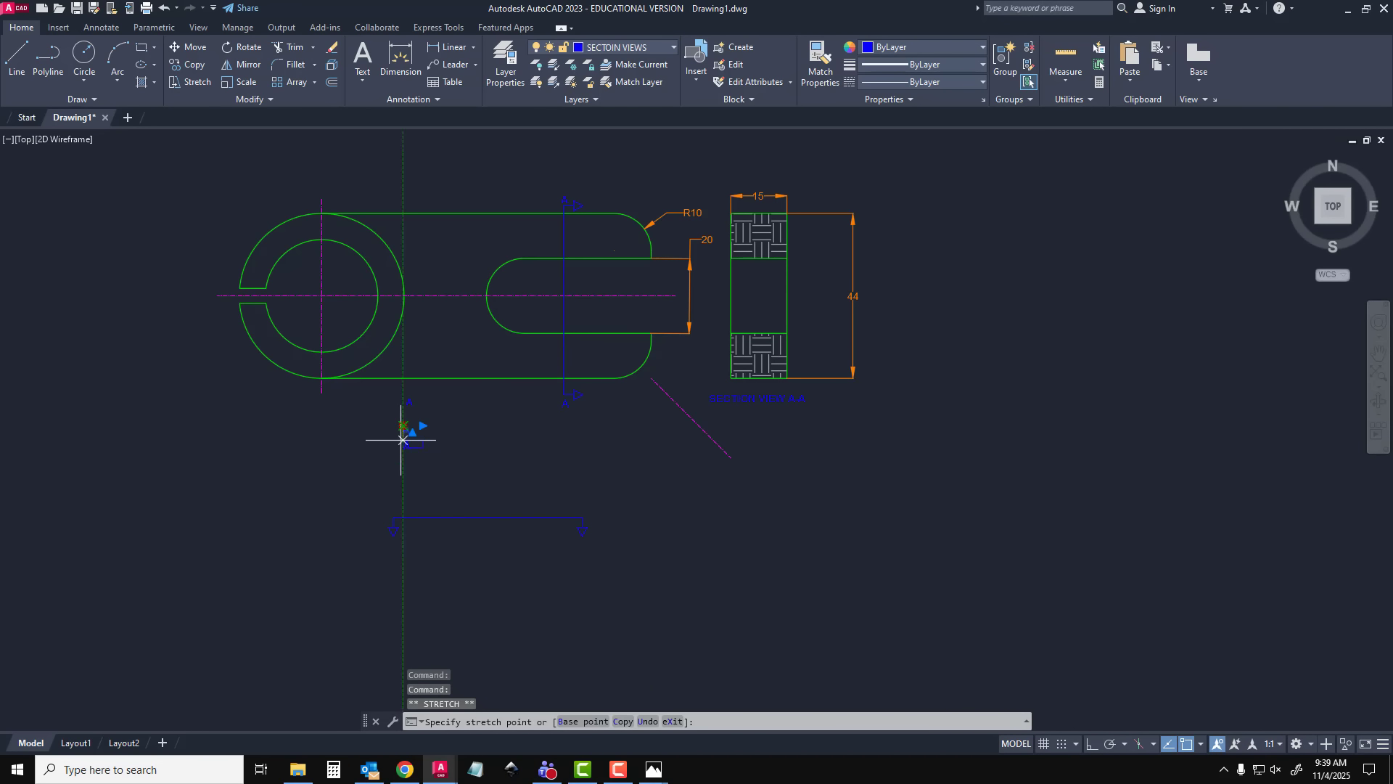
{"action": "scroll", "coordinate": [377, 519], "scroll_direction": "up", "scroll_amount": 4}
{"action": "left_click", "coordinate": [374, 515]}
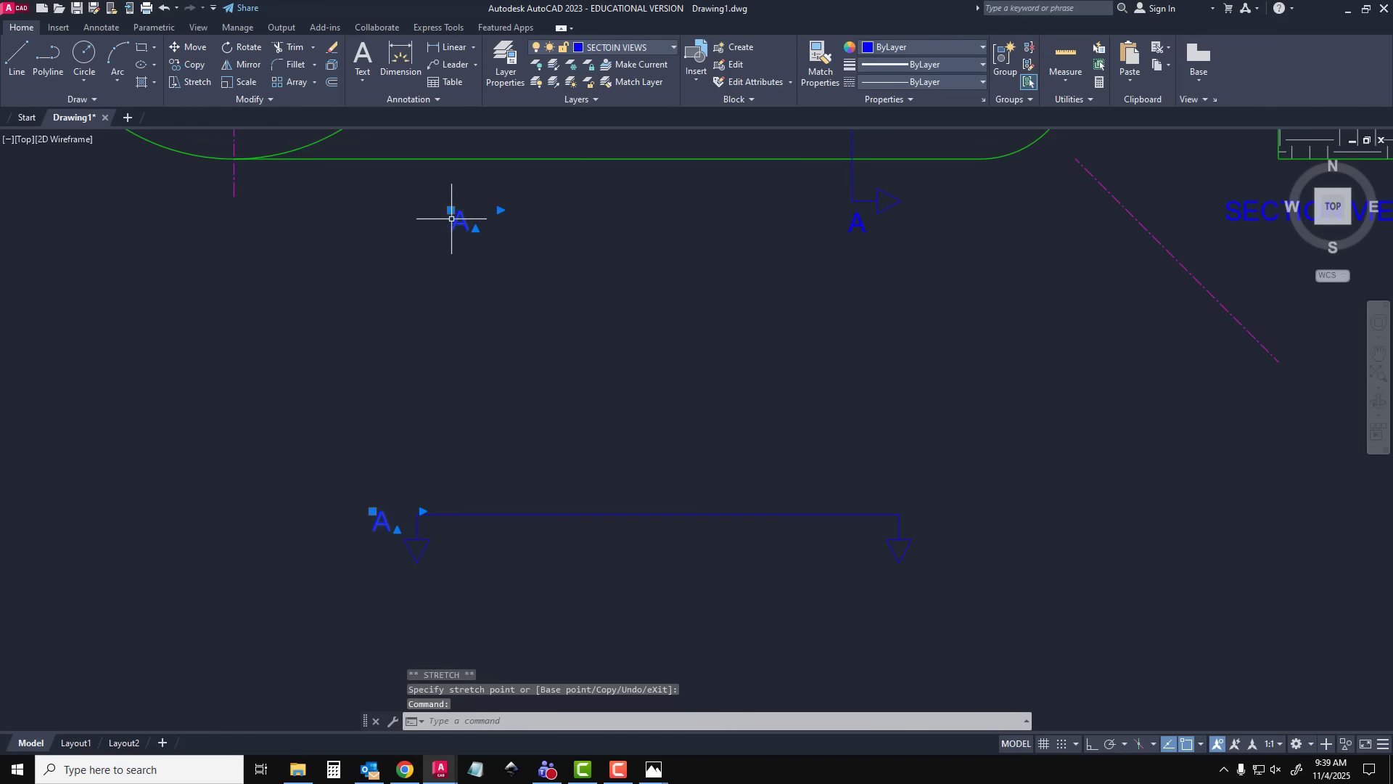
{"action": "left_click", "coordinate": [915, 510]}
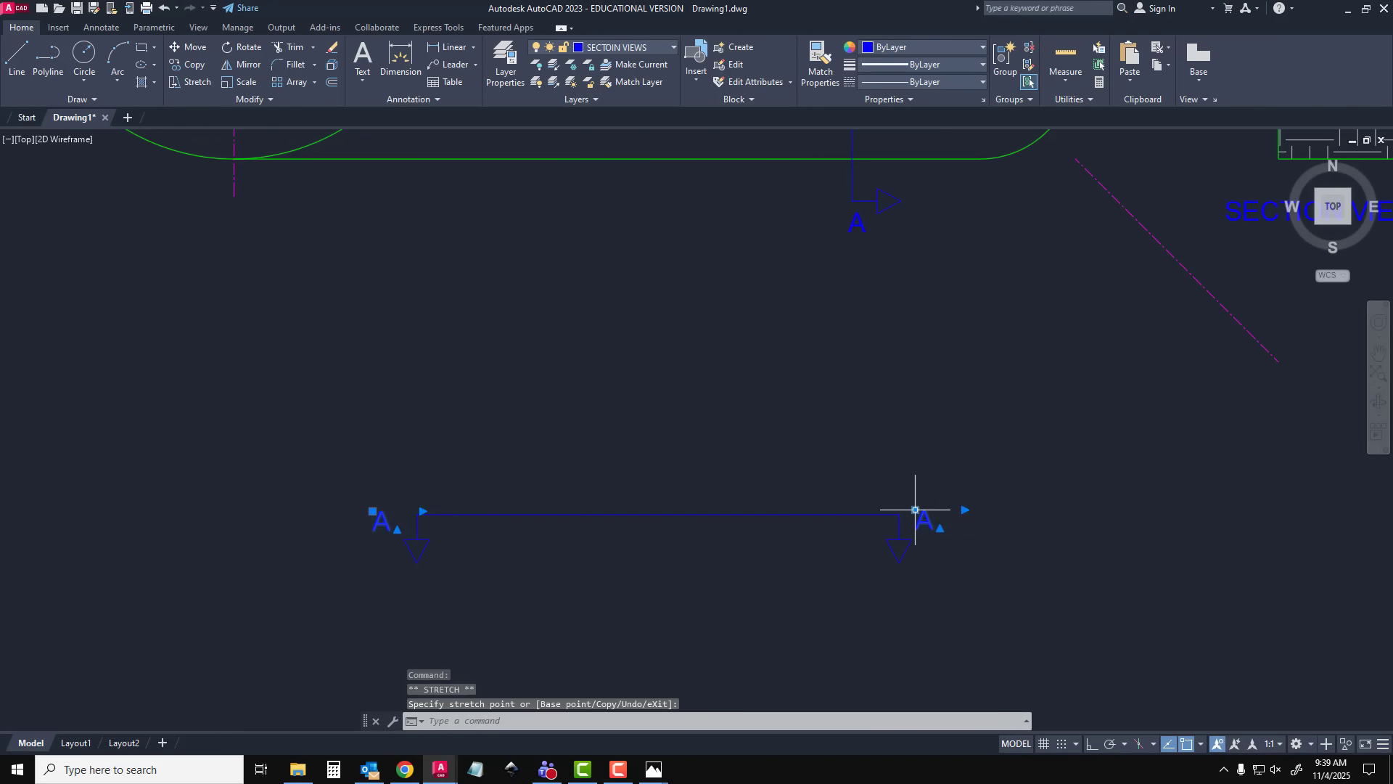
{"action": "key", "text": "Escape"}
Change both letters at the ends of the horizontal cutting-plane line from A to B
{"action": "double_click", "coordinate": [920, 515]}
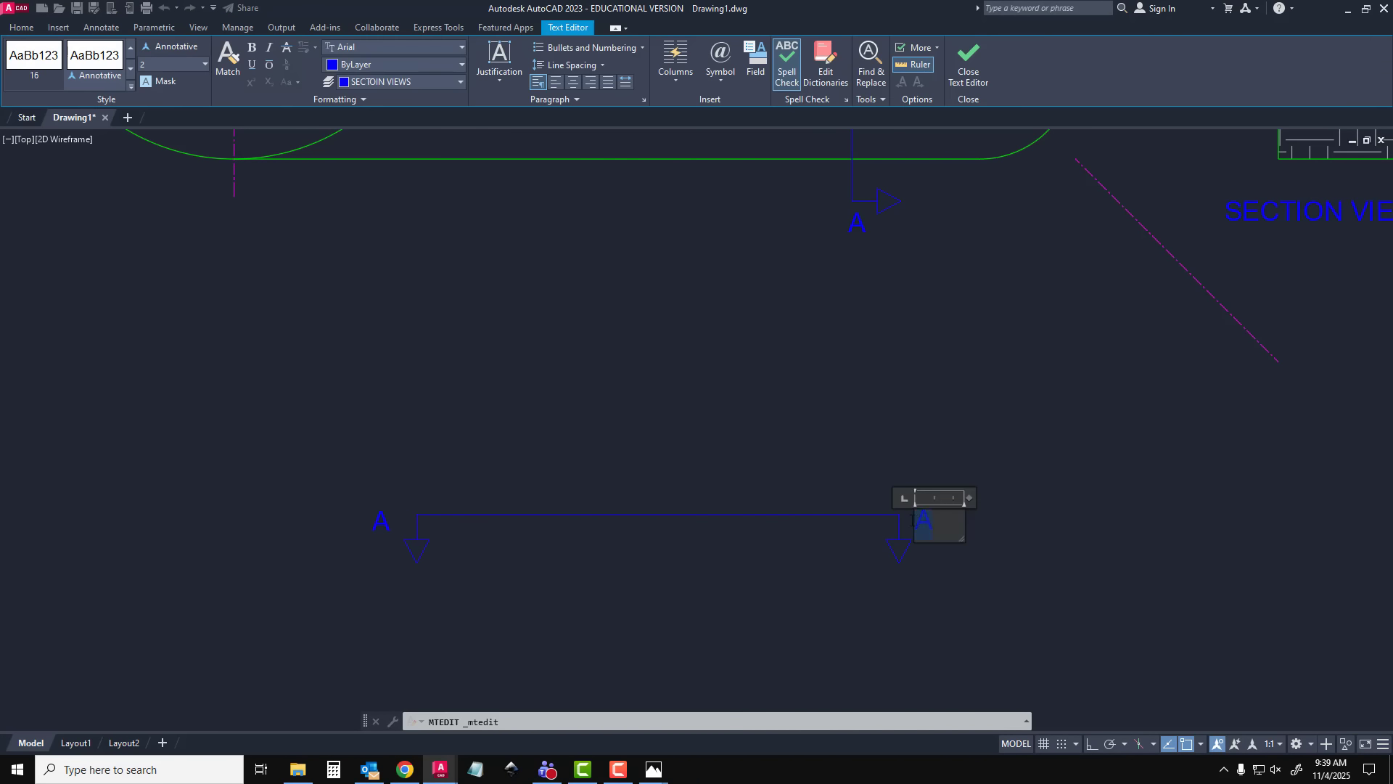
{"action": "left_click", "coordinate": [779, 504]}
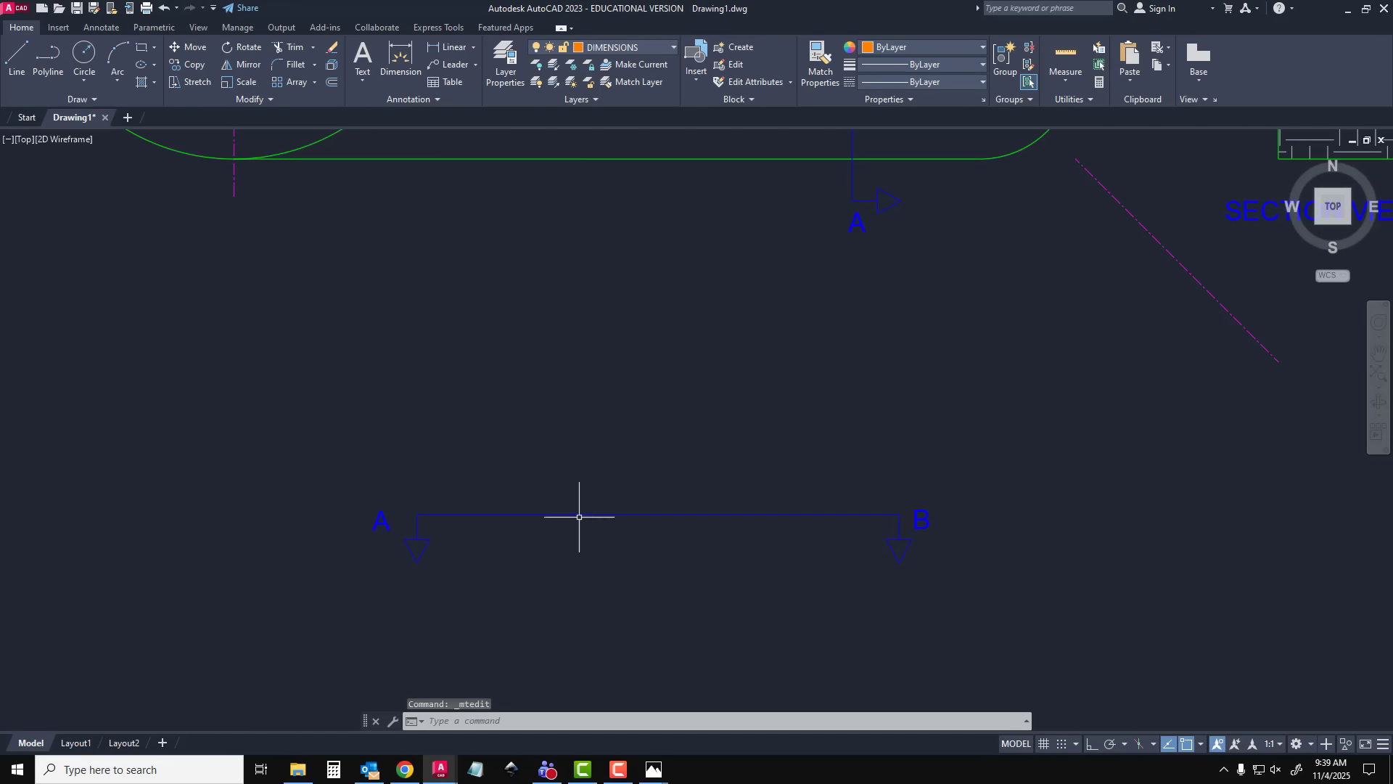
{"action": "double_click", "coordinate": [381, 531]}
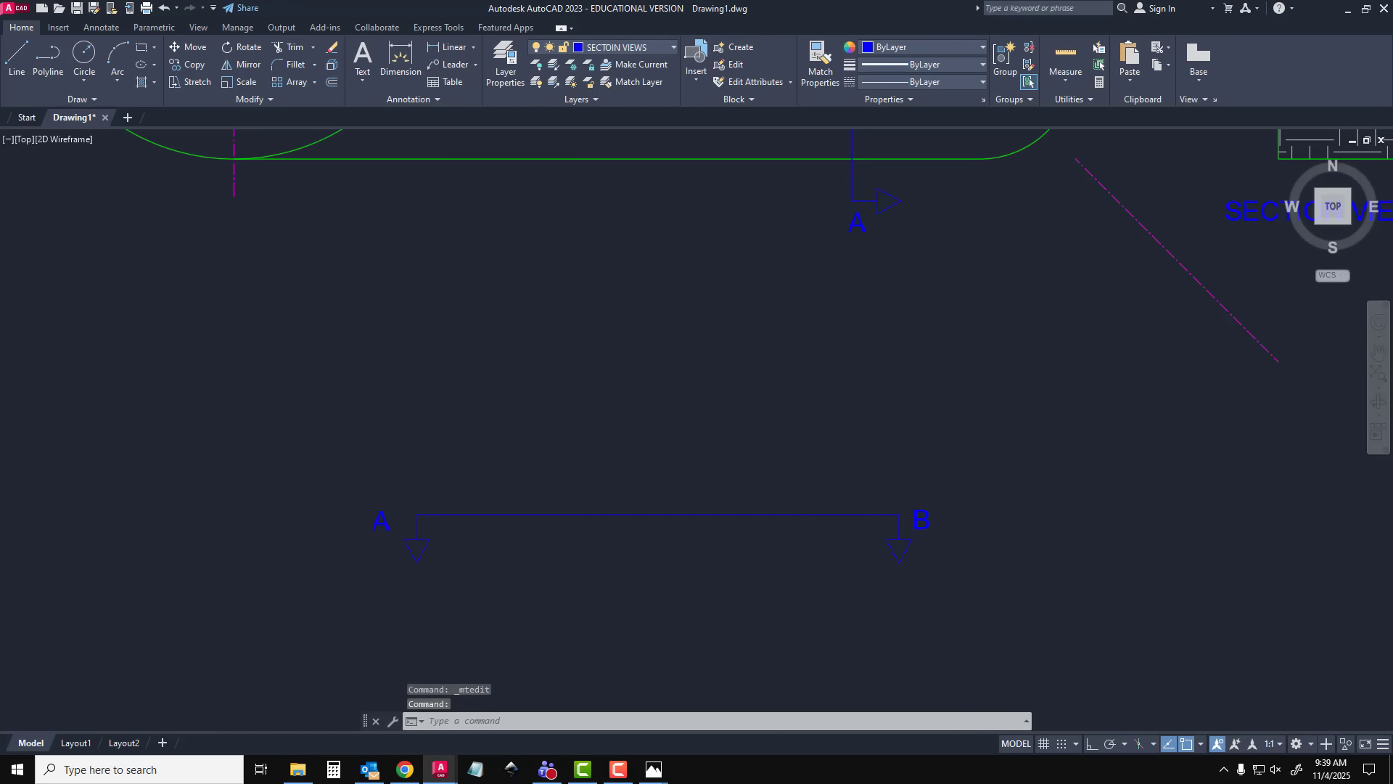
{"action": "left_click", "coordinate": [385, 428]}
{"action": "left_click", "coordinate": [374, 511]}
{"action": "left_click", "coordinate": [373, 508]}
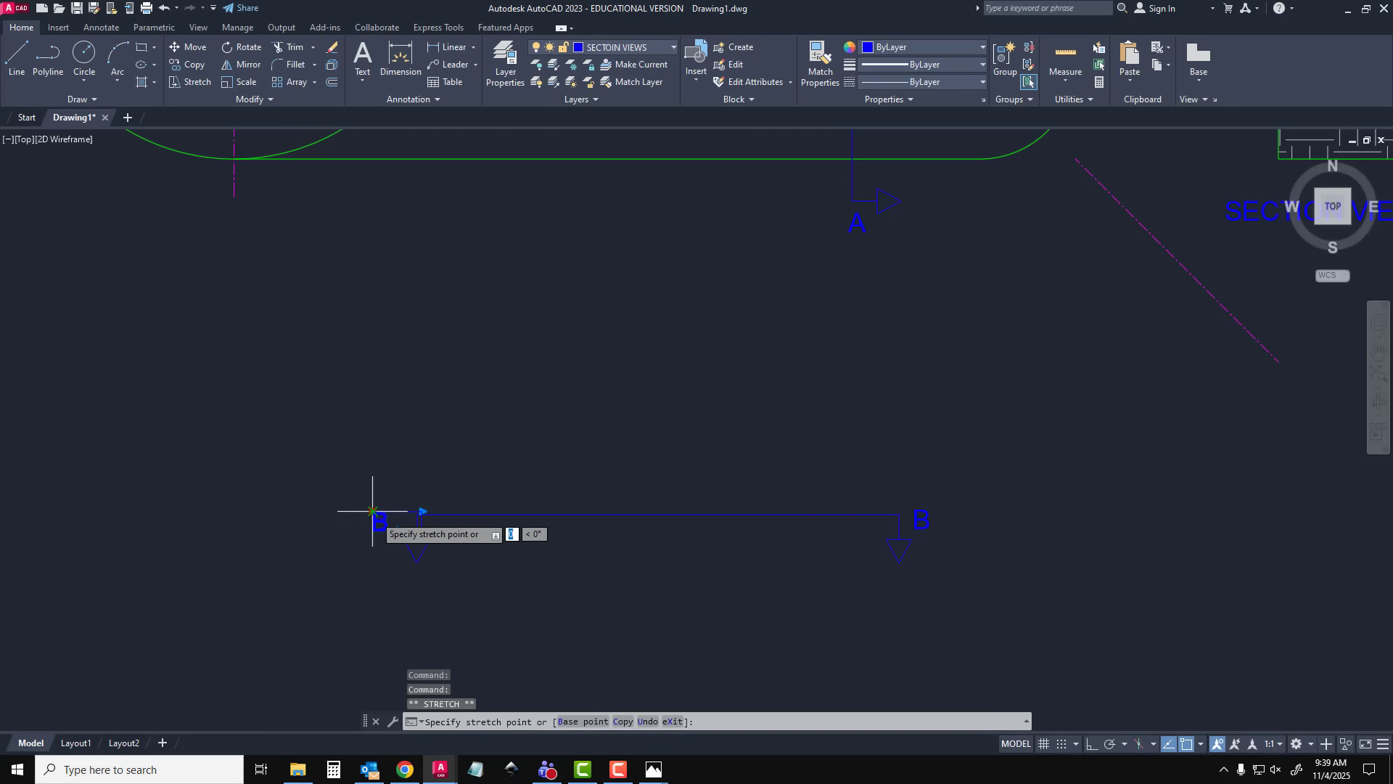
{"action": "key", "text": "Escape"}
Move the B-B cutting-plane line with its arrows and letters by its midpoint onto the lower part of the clamp's ring in the front view
{"action": "scroll", "coordinate": [382, 510], "scroll_direction": "down", "scroll_amount": 1}
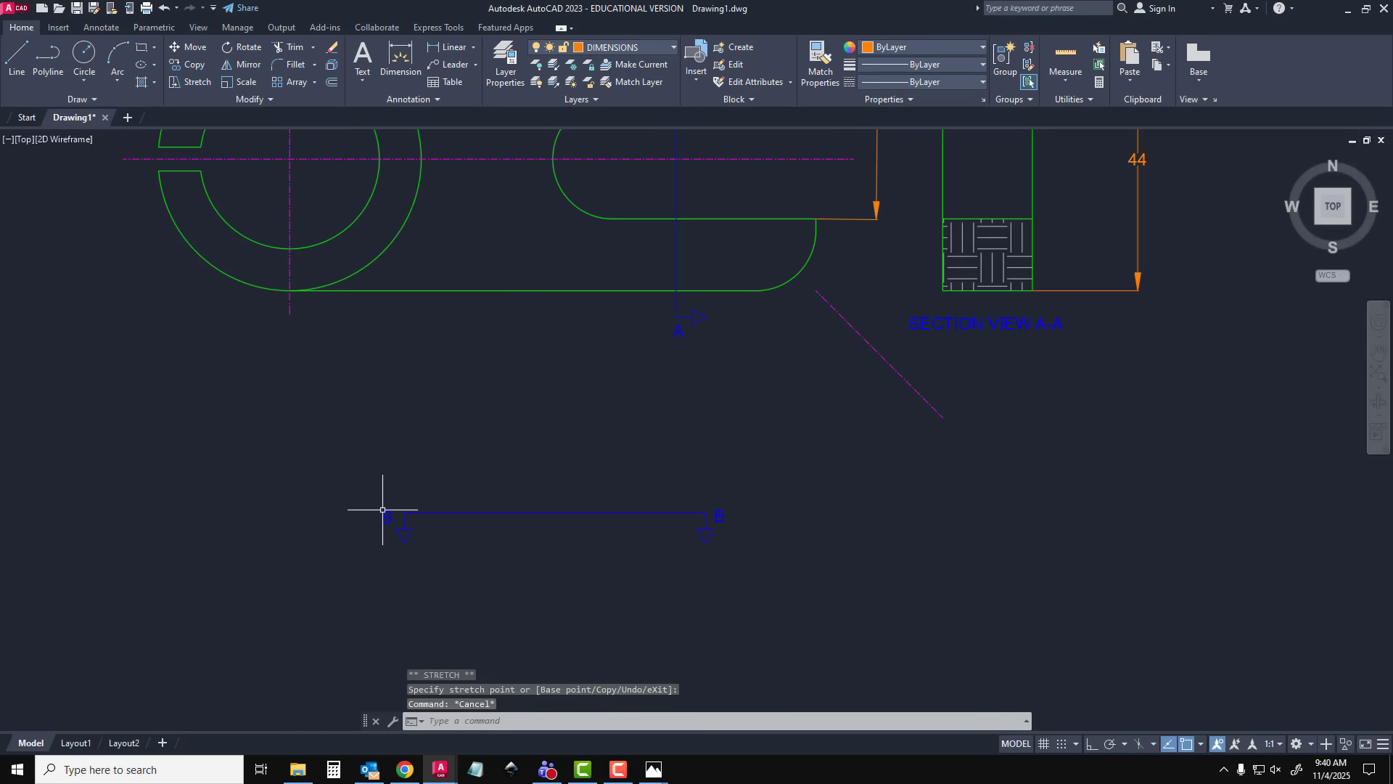
{"action": "left_click", "coordinate": [813, 449]}
{"action": "left_click", "coordinate": [271, 584]}
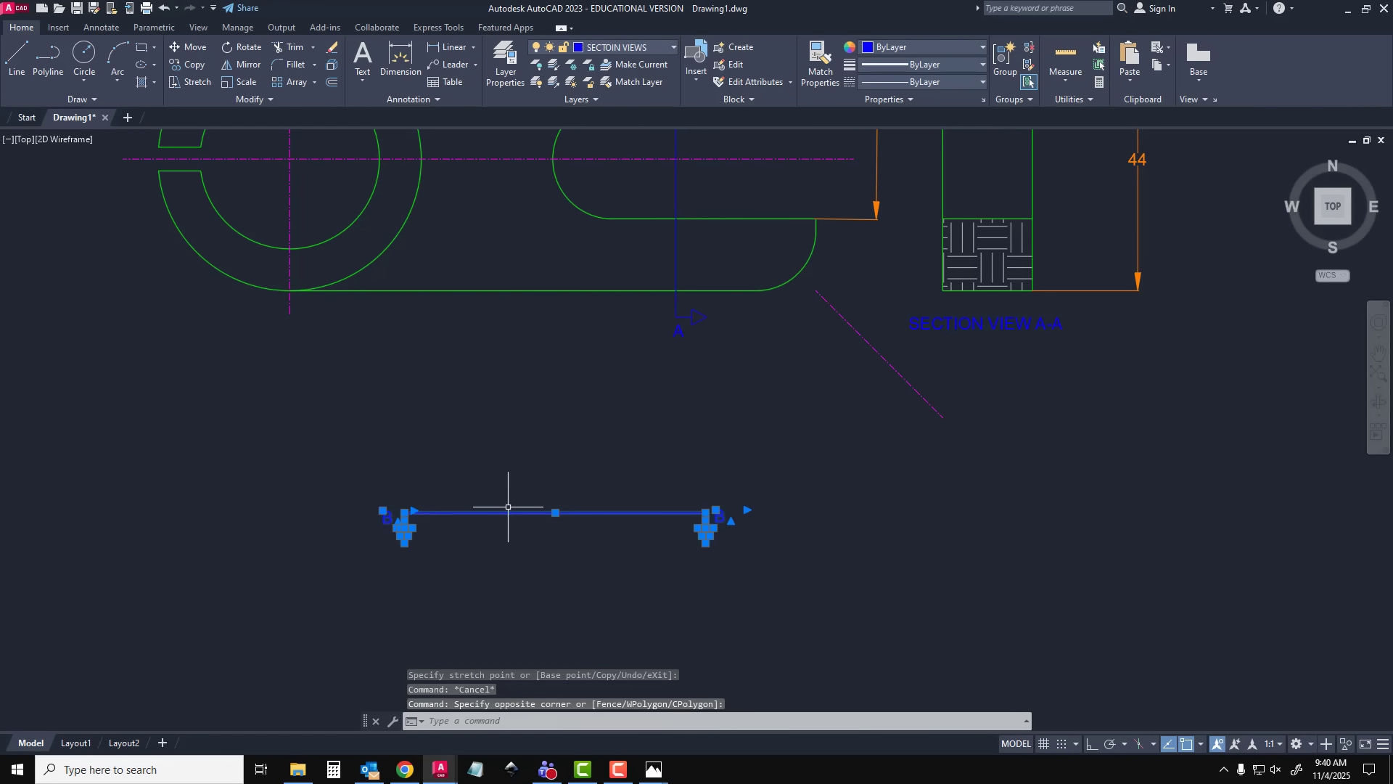
{"action": "key", "text": "Return"}
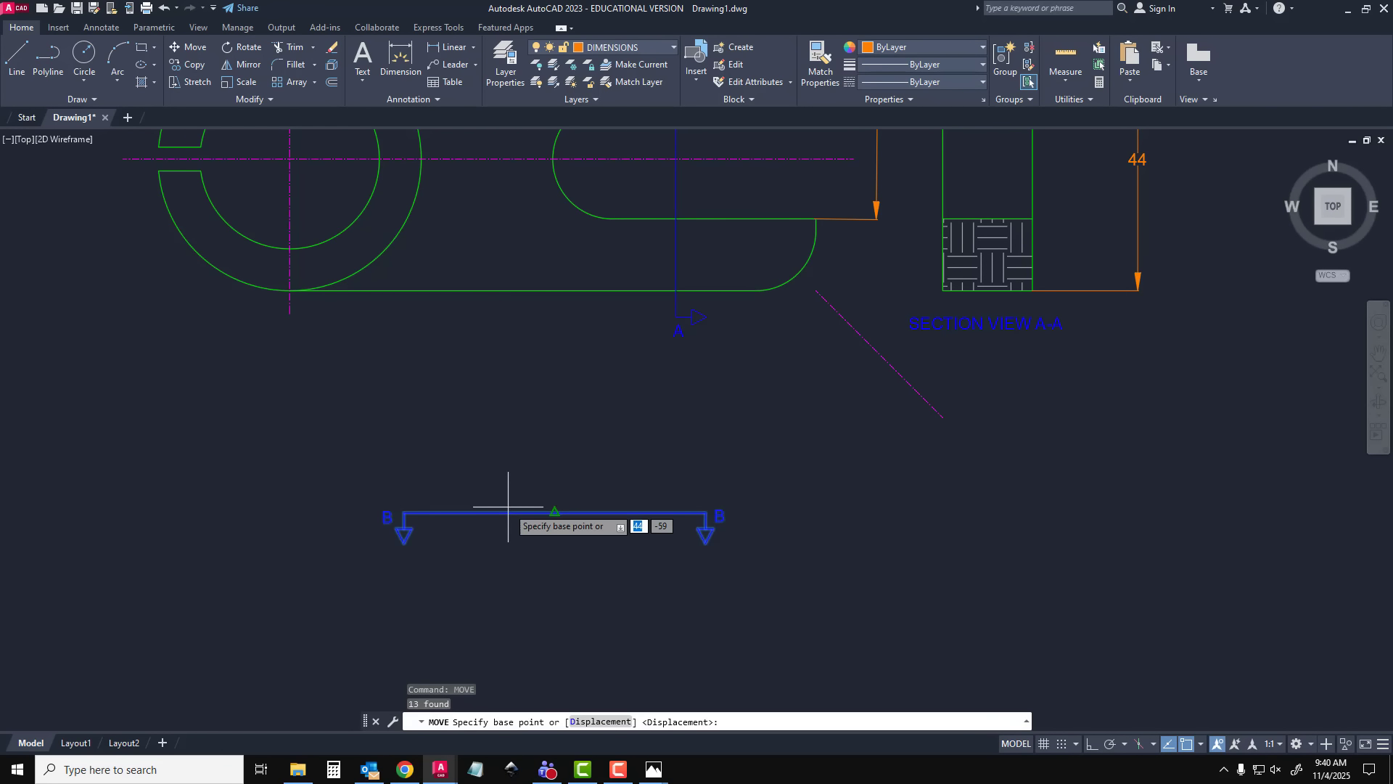
{"action": "left_click", "coordinate": [555, 513]}
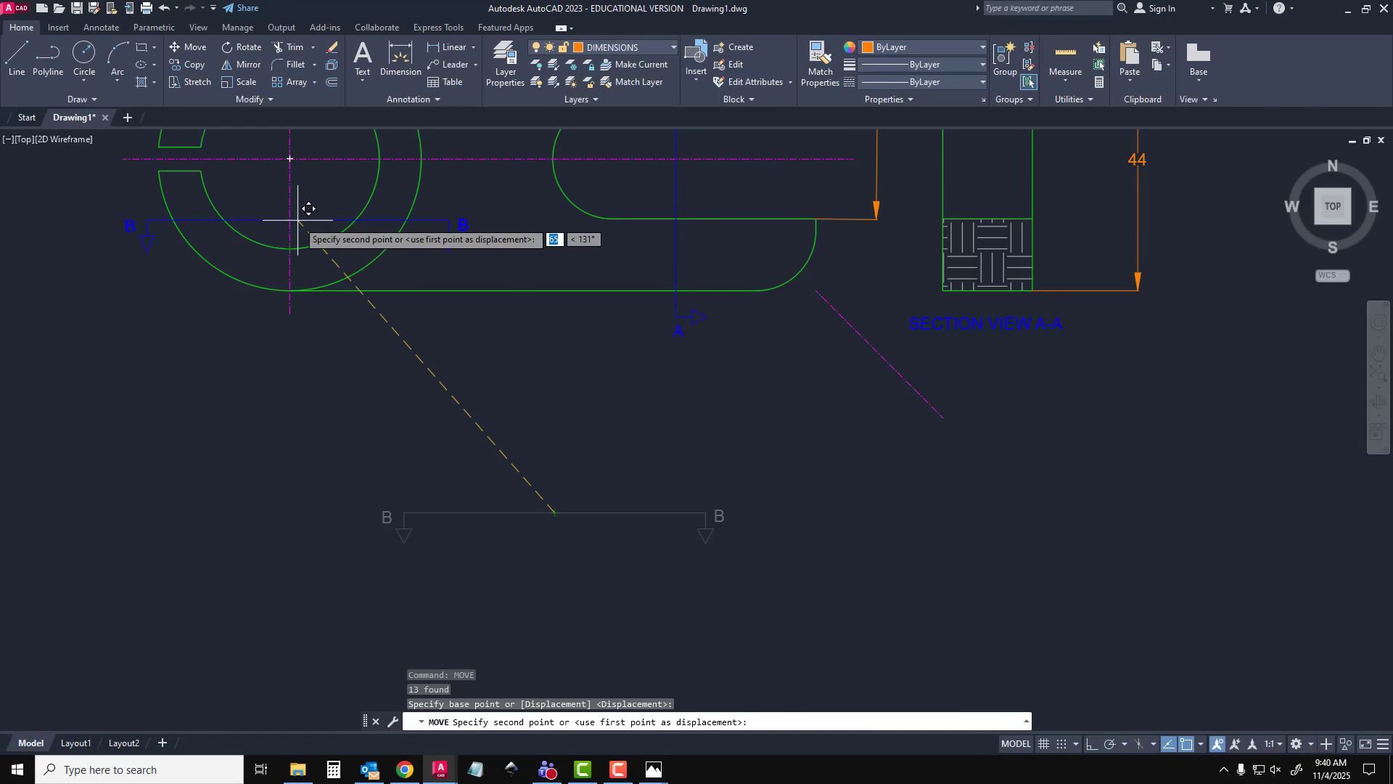
{"action": "left_click", "coordinate": [298, 219]}
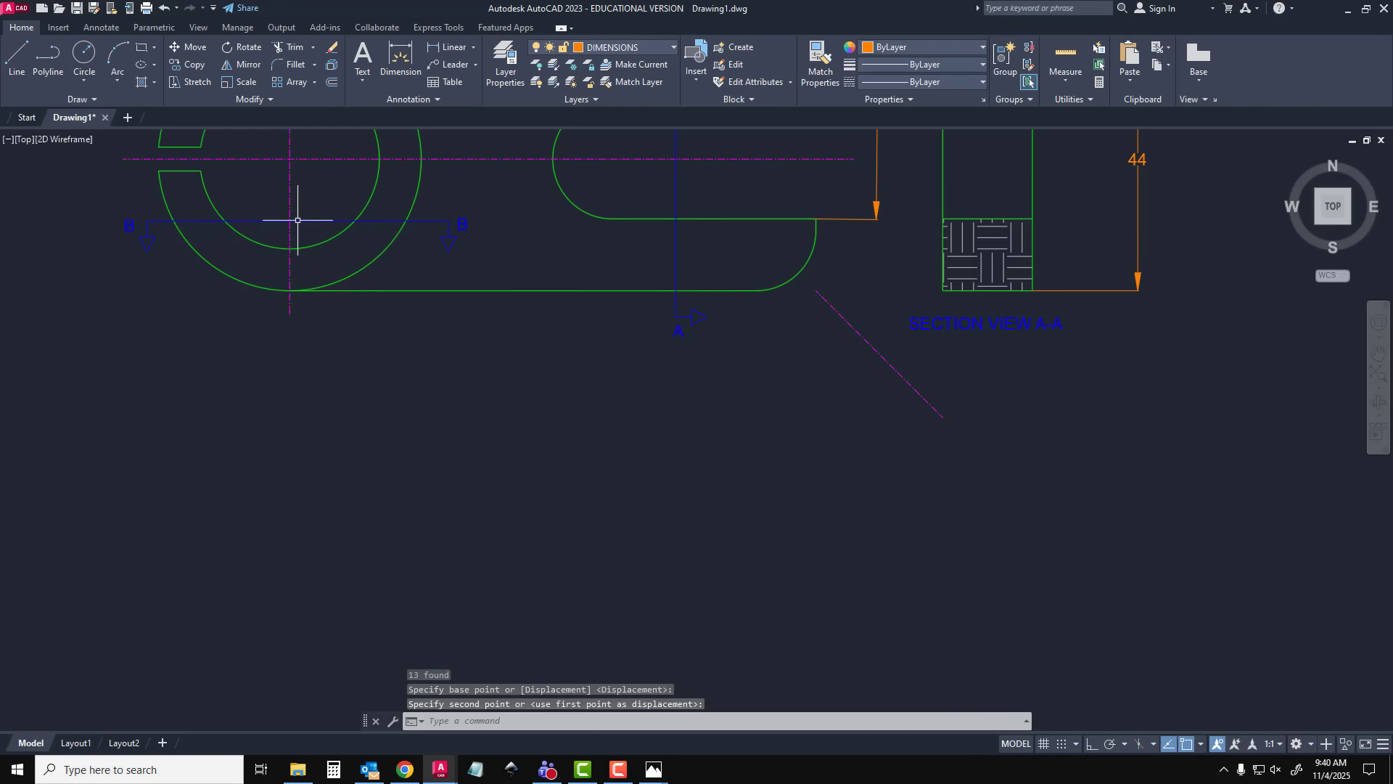
Move the B letter and arrow at the line's inner end to the empty space below the clamp's slotted end
{"action": "left_click", "coordinate": [477, 207]}
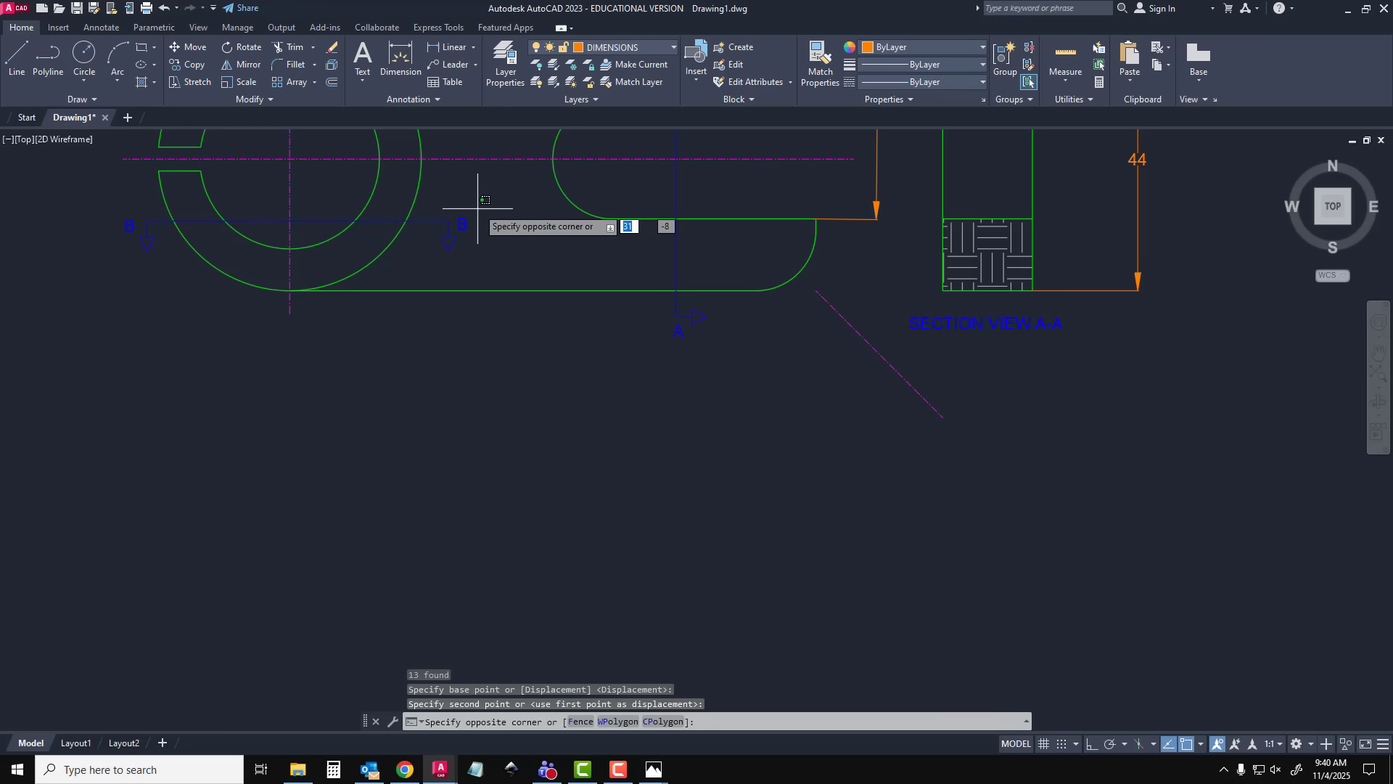
{"action": "left_click", "coordinate": [448, 260]}
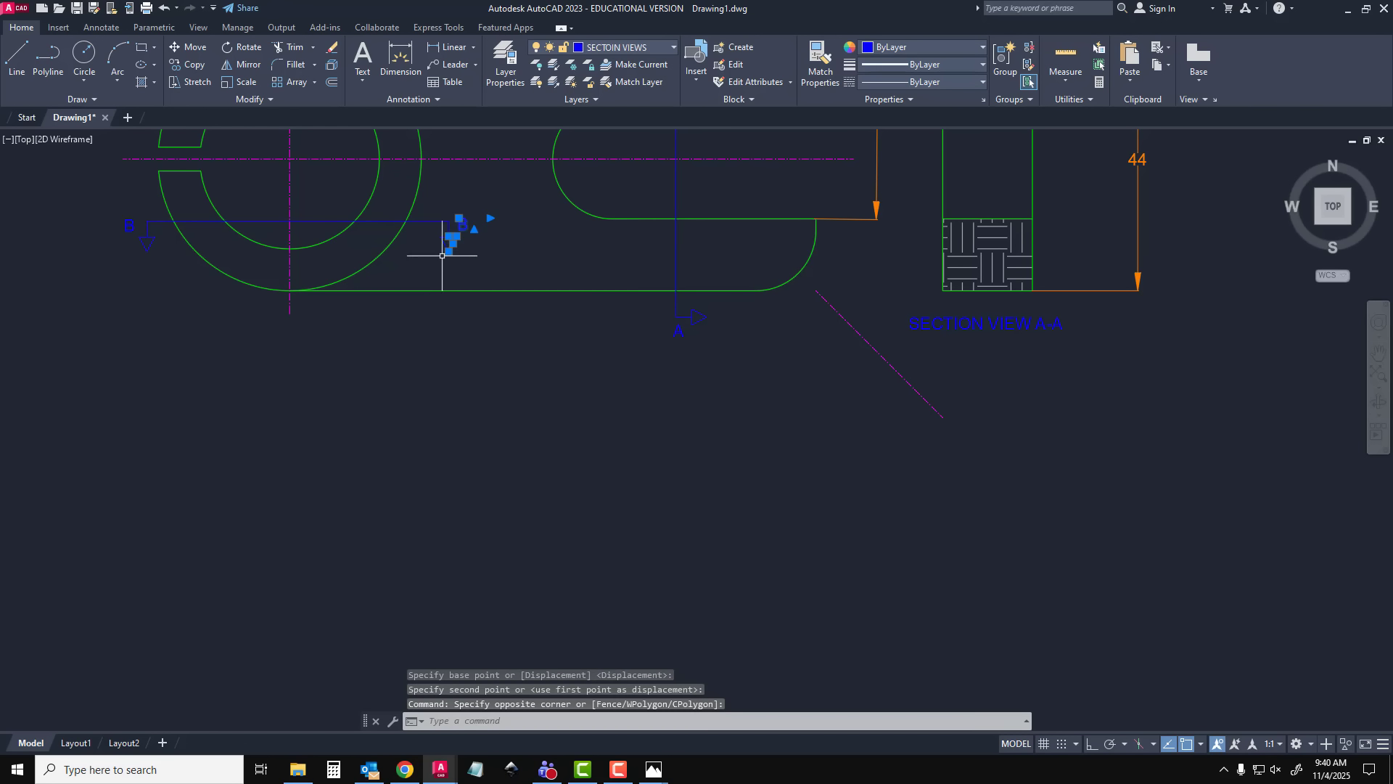
{"action": "left_click", "coordinate": [431, 229]}
{"action": "left_click", "coordinate": [492, 272]}
{"action": "scroll", "coordinate": [460, 240], "scroll_direction": "up", "scroll_amount": 4}
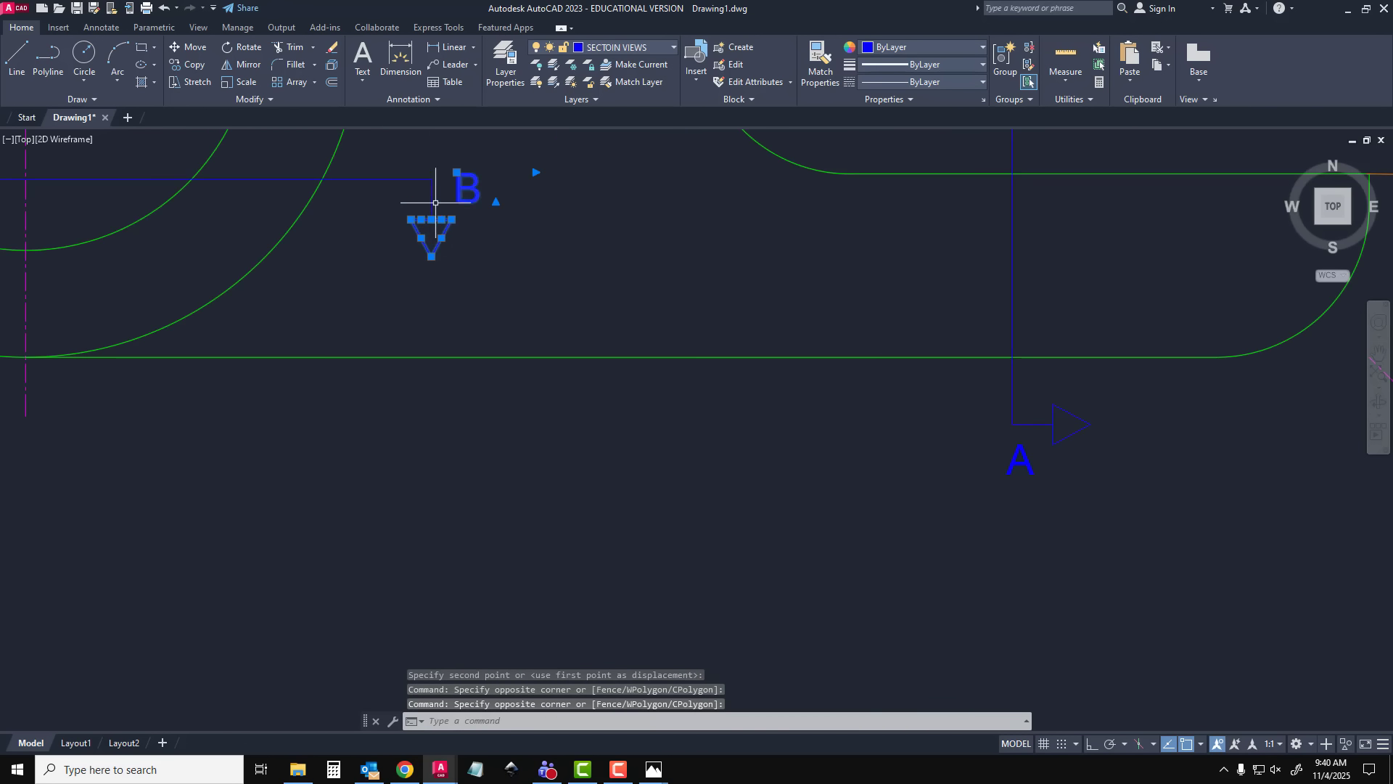
{"action": "scroll", "coordinate": [472, 232], "scroll_direction": "down", "scroll_amount": 3}
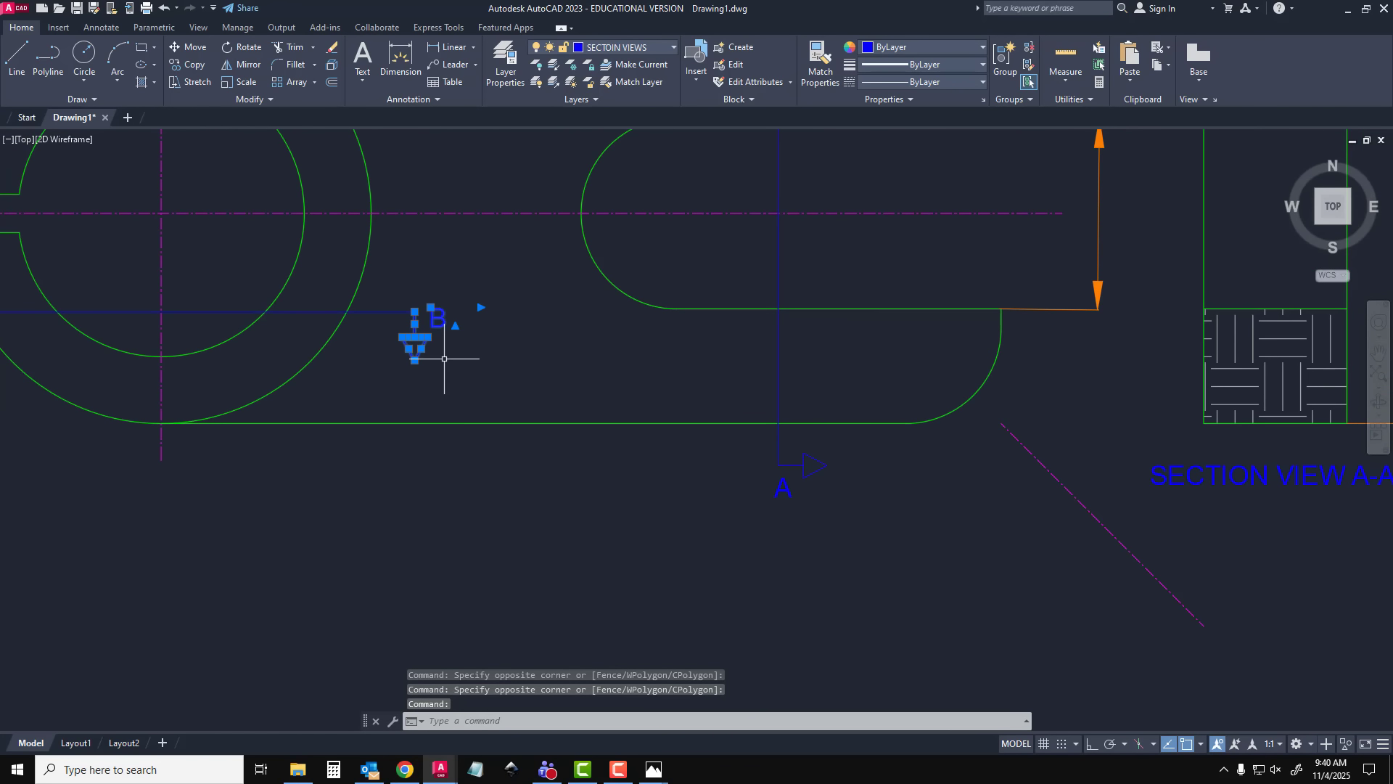
{"action": "type", "text": "MOVE"}
{"action": "key", "text": "Return"}
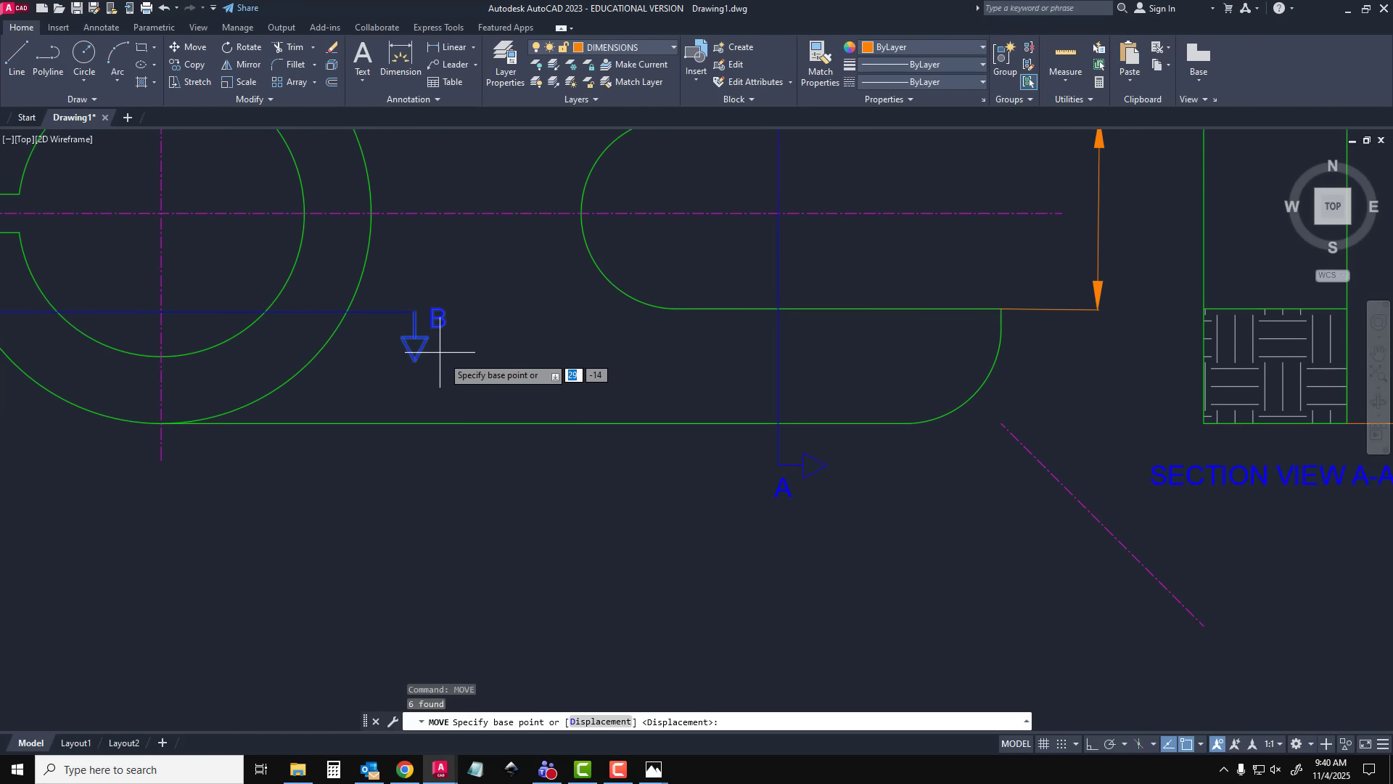
{"action": "left_click", "coordinate": [414, 312]}
{"action": "left_click", "coordinate": [986, 554]}
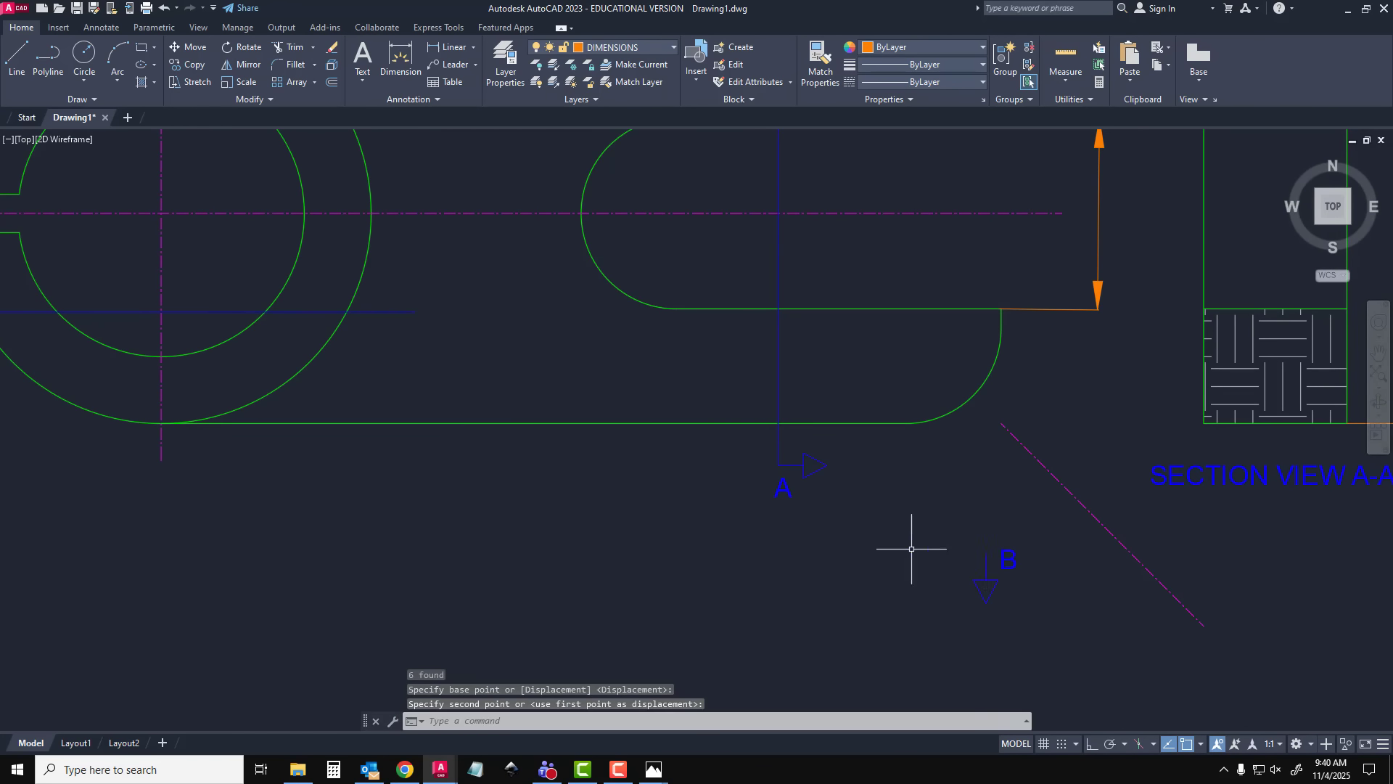
Stretch the free end of the B-B line horizontally by about 68 mm, past the clamp's slotted end
{"action": "key", "text": "Escape"}
{"action": "left_click", "coordinate": [414, 312]}
{"action": "left_click", "coordinate": [414, 312]}
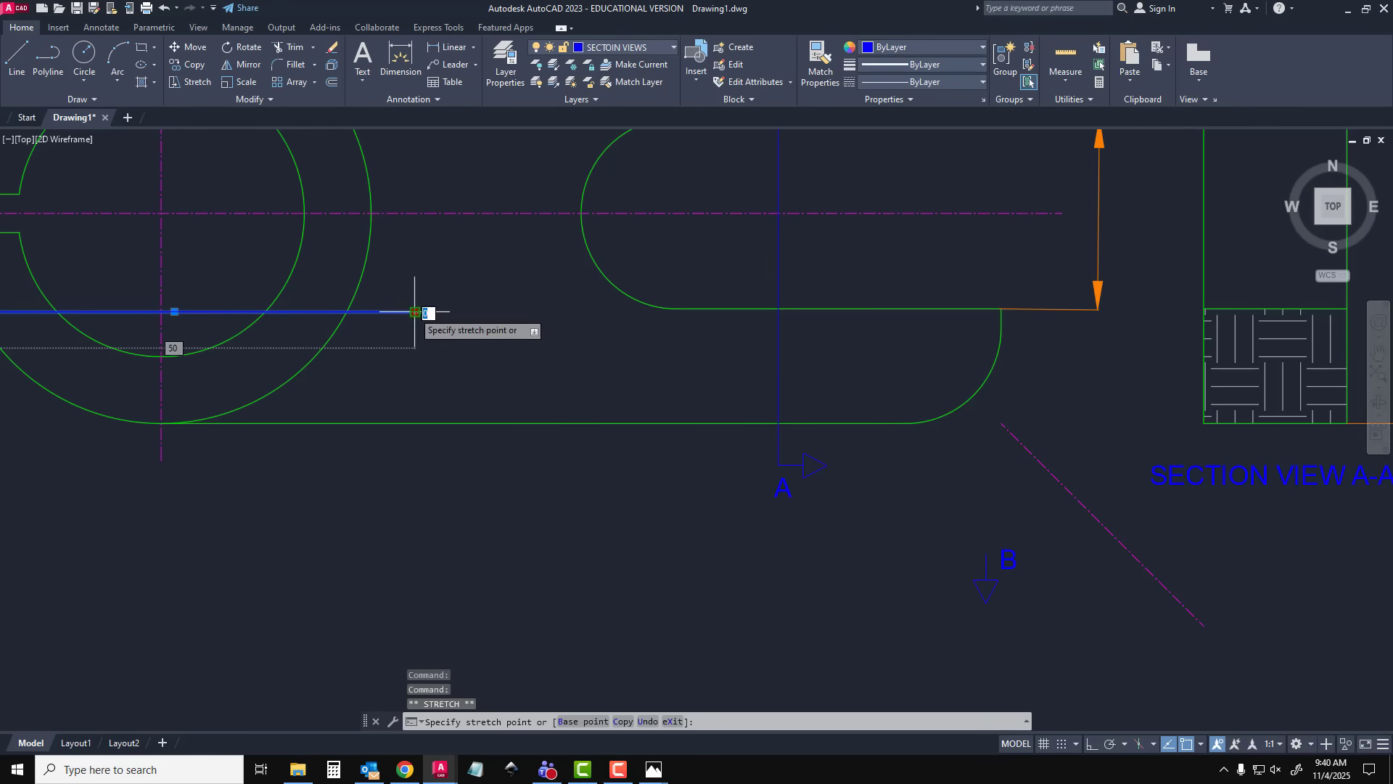
{"action": "left_click", "coordinate": [1070, 312]}
{"action": "key", "text": "Escape"}
Move the lengthened B-B line with its attached arrow and letter down to the lowest point of the ring's inner circle
{"action": "scroll", "coordinate": [522, 435], "scroll_direction": "down", "scroll_amount": 2}
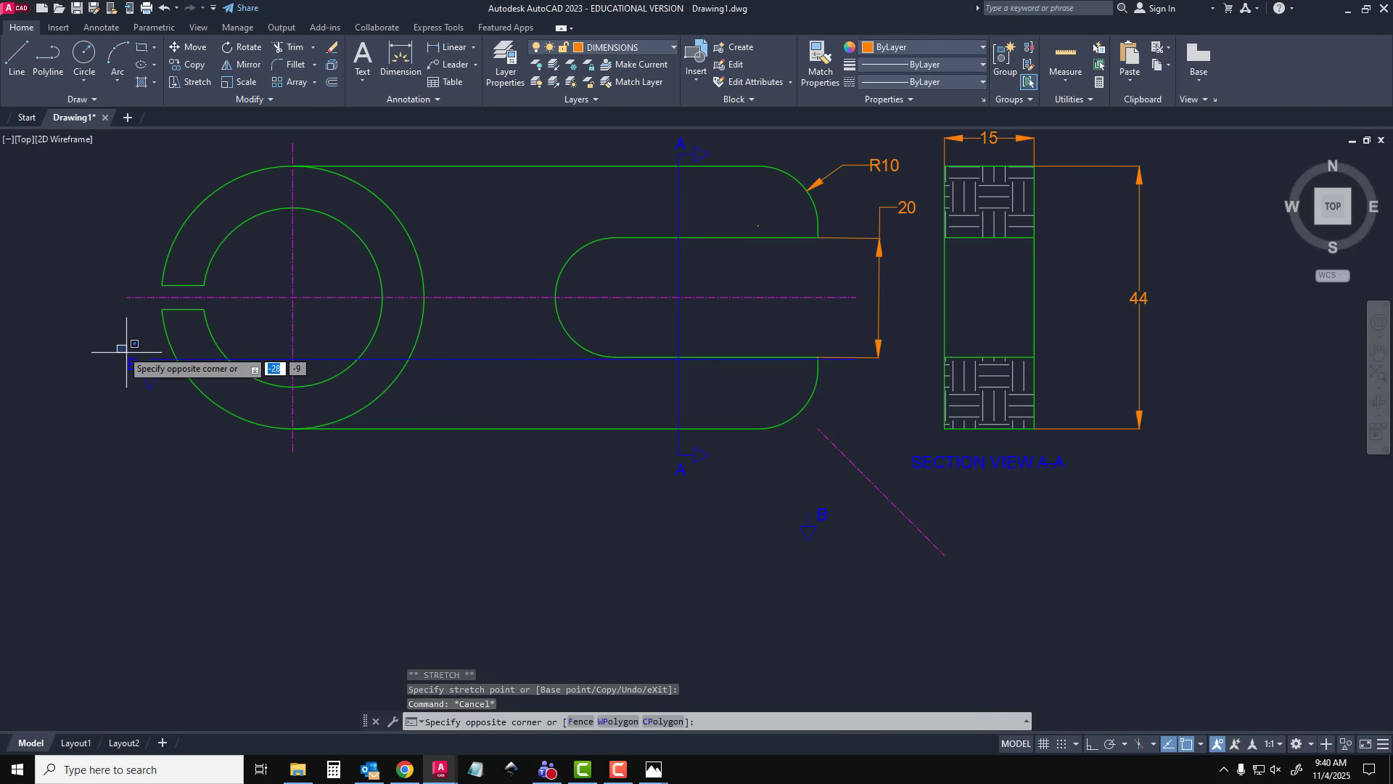
{"action": "left_click", "coordinate": [150, 373]}
{"action": "left_click", "coordinate": [167, 407]}
{"action": "left_click", "coordinate": [201, 360]}
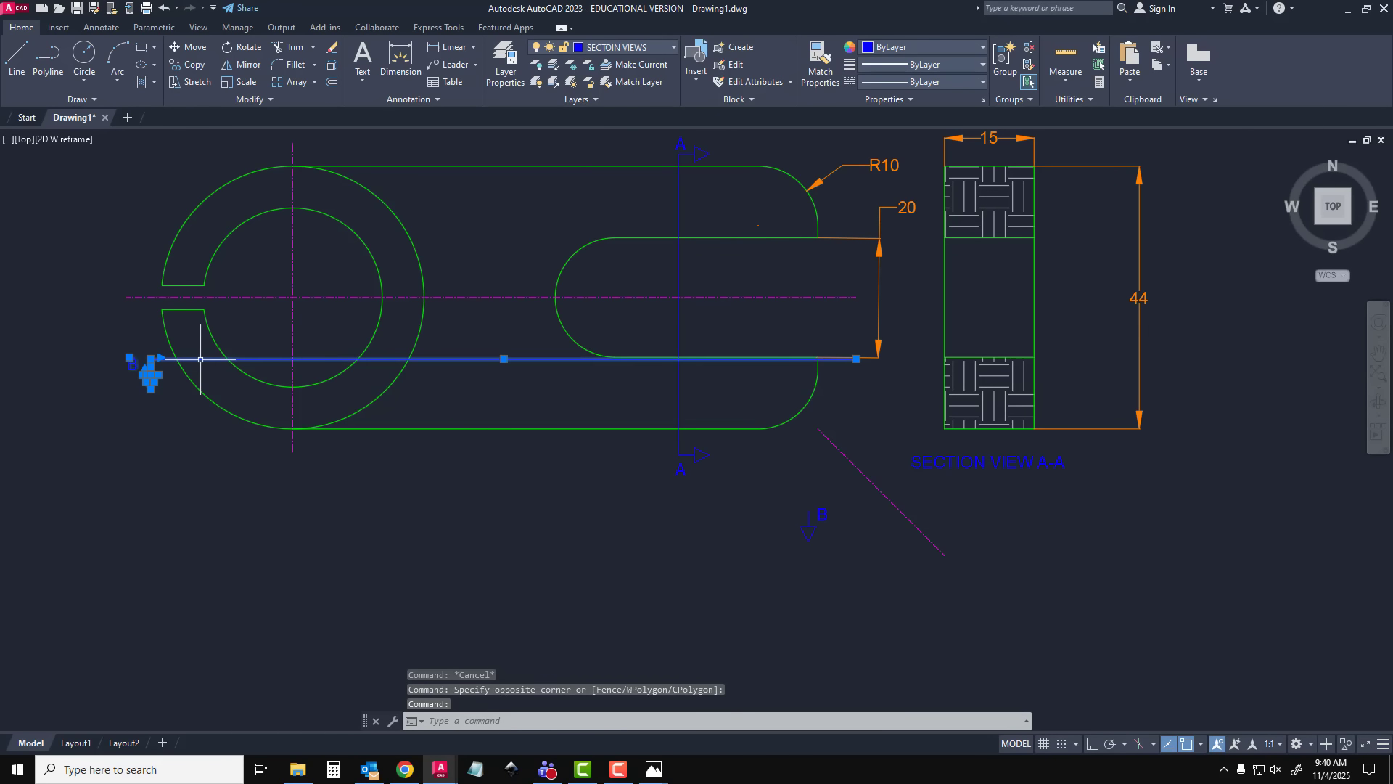
{"action": "type", "text": "MOVE"}
{"action": "key", "text": "Return"}
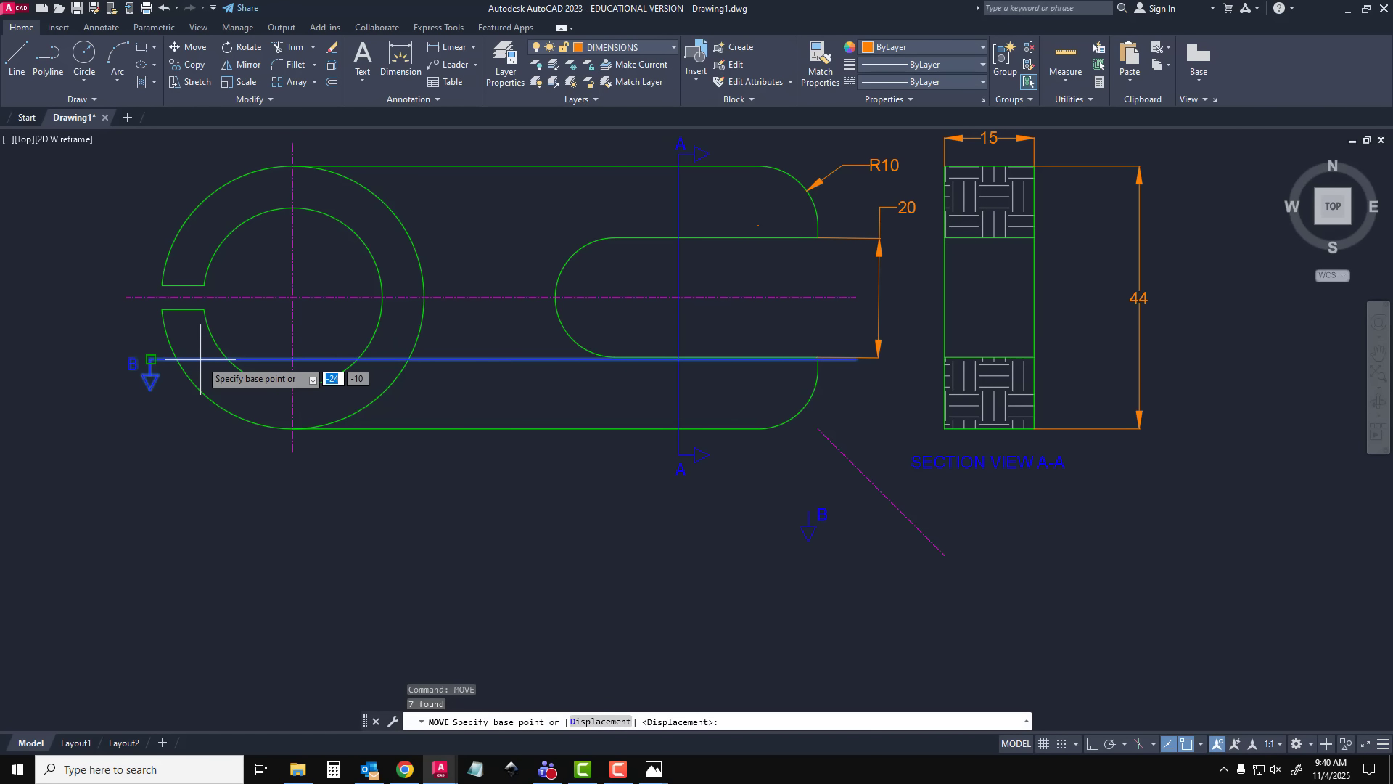
{"action": "left_click", "coordinate": [504, 359]}
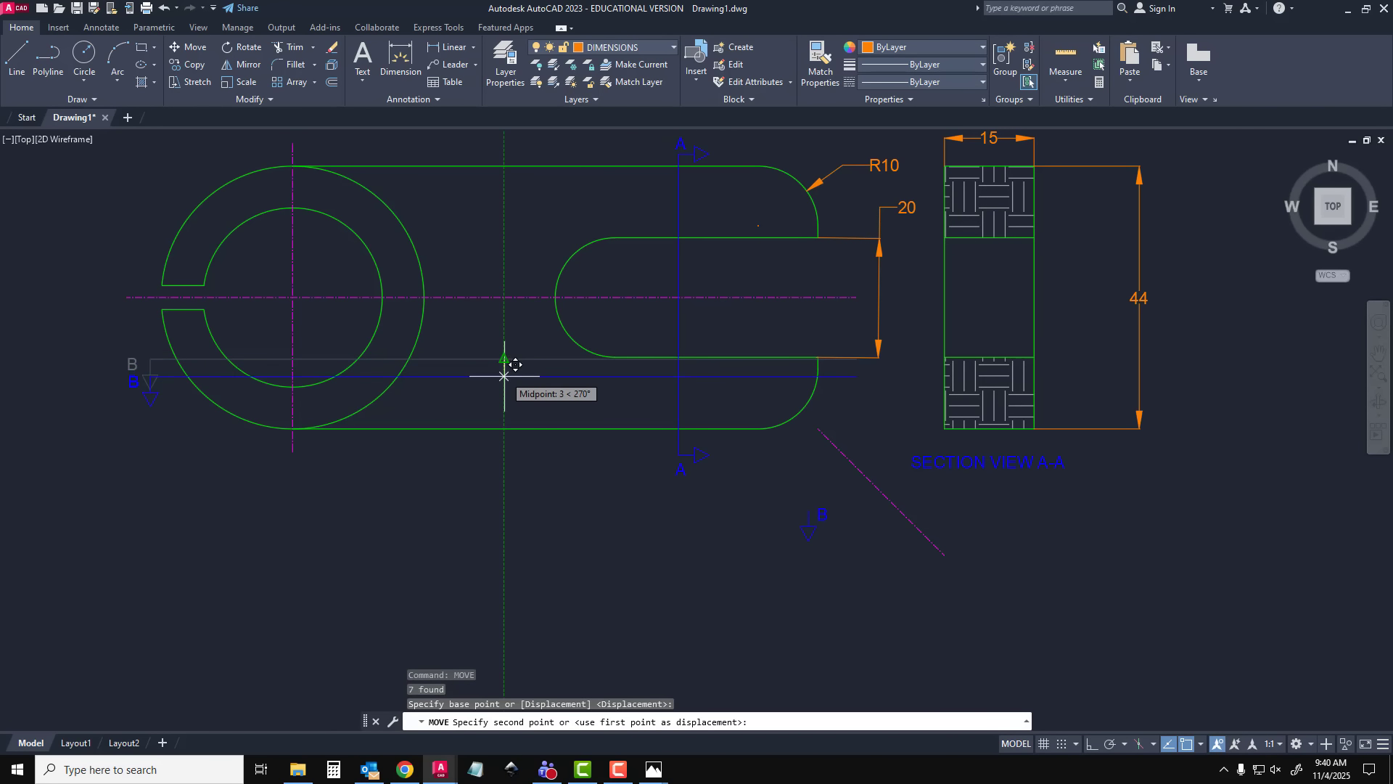
{"action": "left_click", "coordinate": [500, 386]}
{"action": "key", "text": "Escape"}
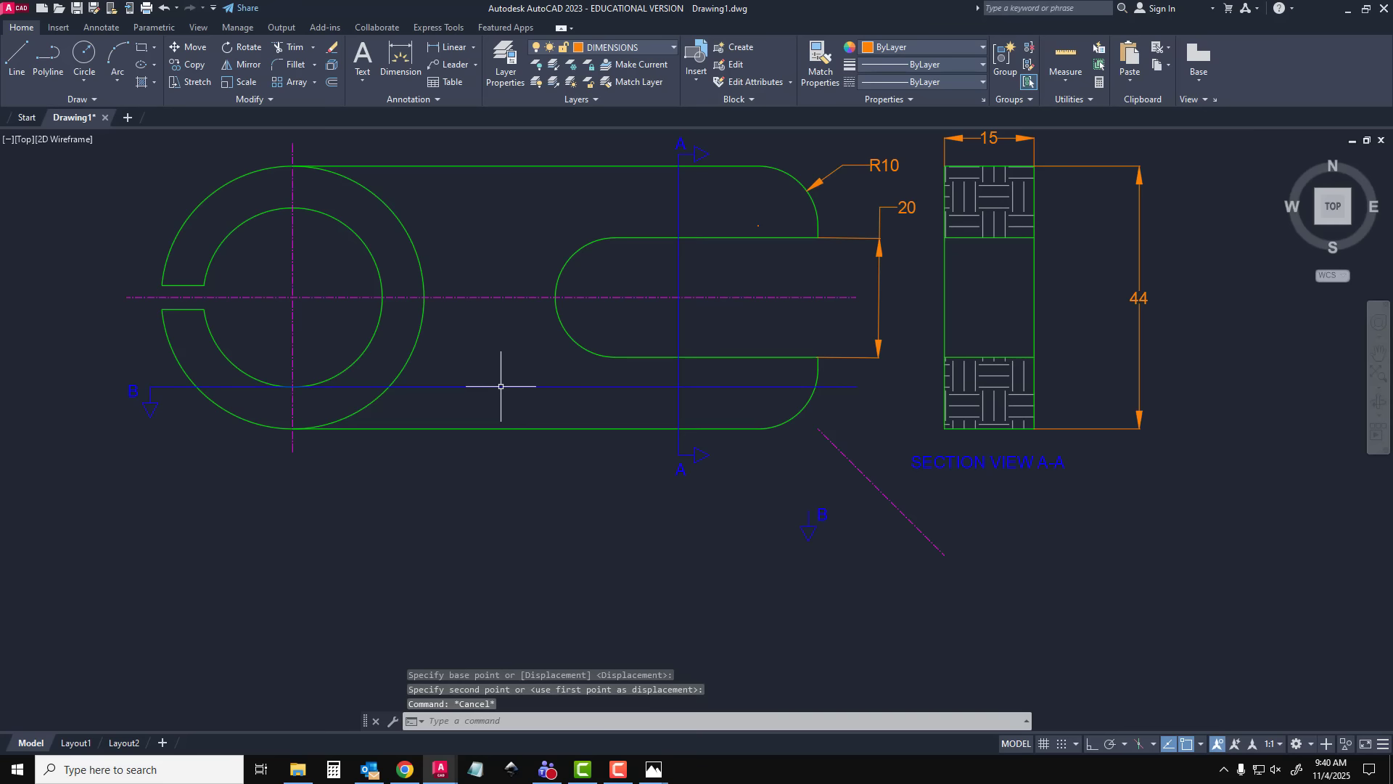
Move the loose arrow and B letter from below the clamp onto the free end of the B-B cutting-plane line
{"action": "left_click", "coordinate": [769, 498]}
{"action": "left_click", "coordinate": [841, 554]}
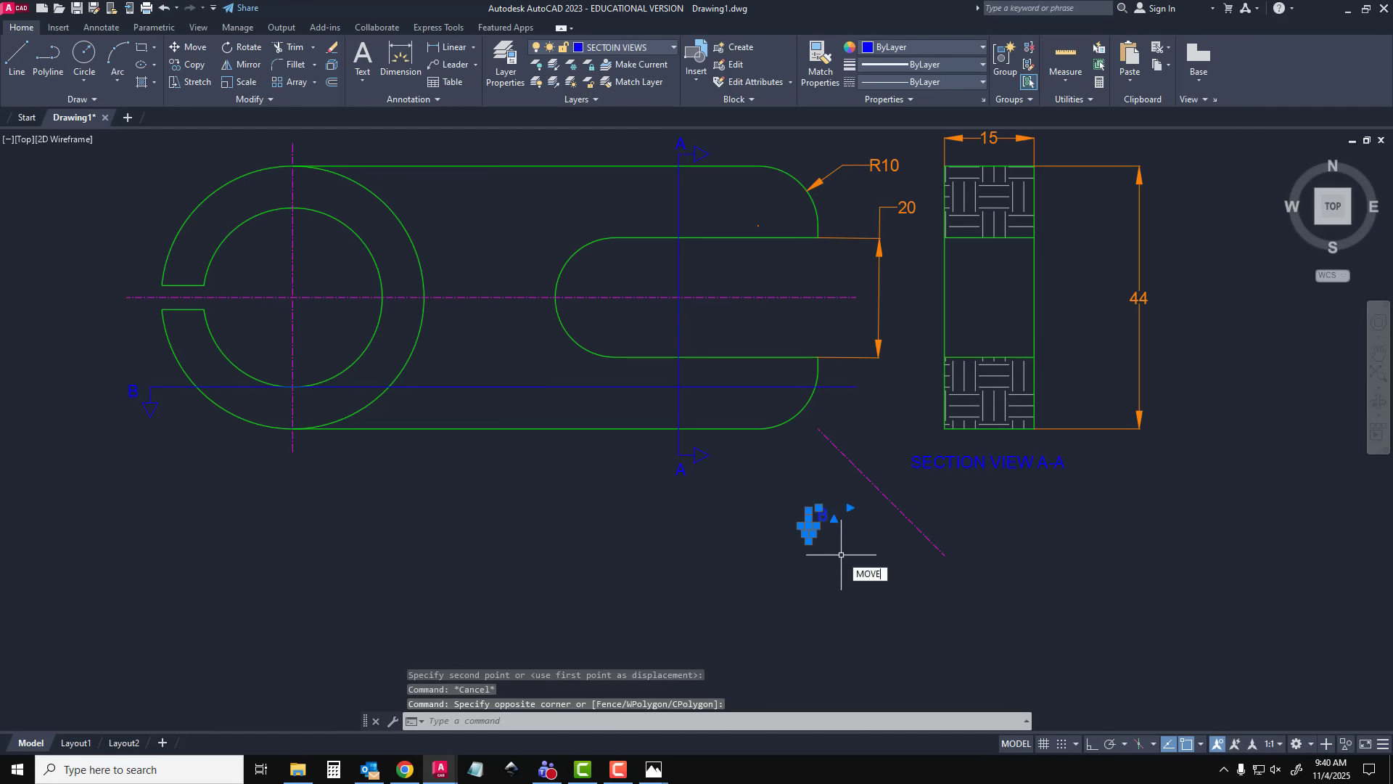
{"action": "type", "text": "MOVE"}
{"action": "key", "text": "Return"}
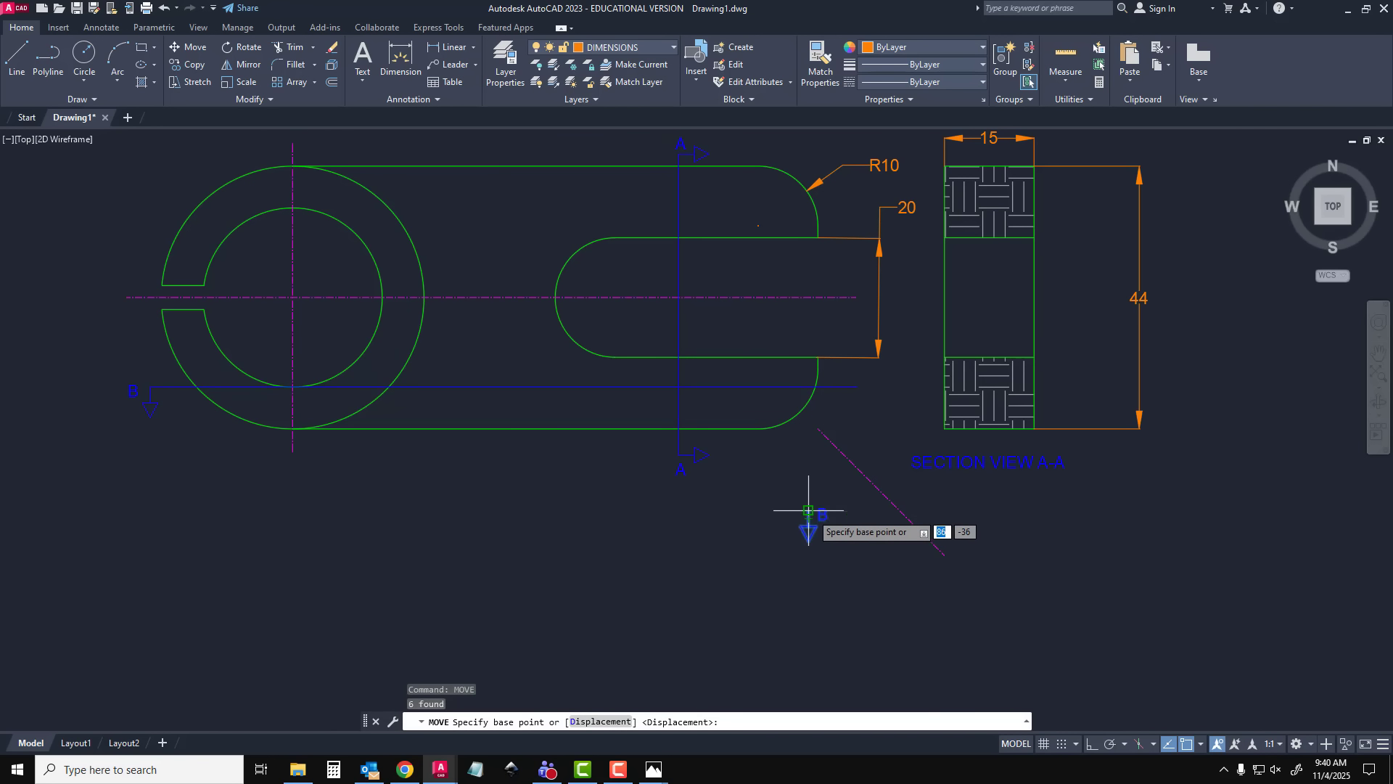
{"action": "left_click", "coordinate": [809, 510]}
{"action": "scroll", "coordinate": [858, 390], "scroll_direction": "up", "scroll_amount": 6}
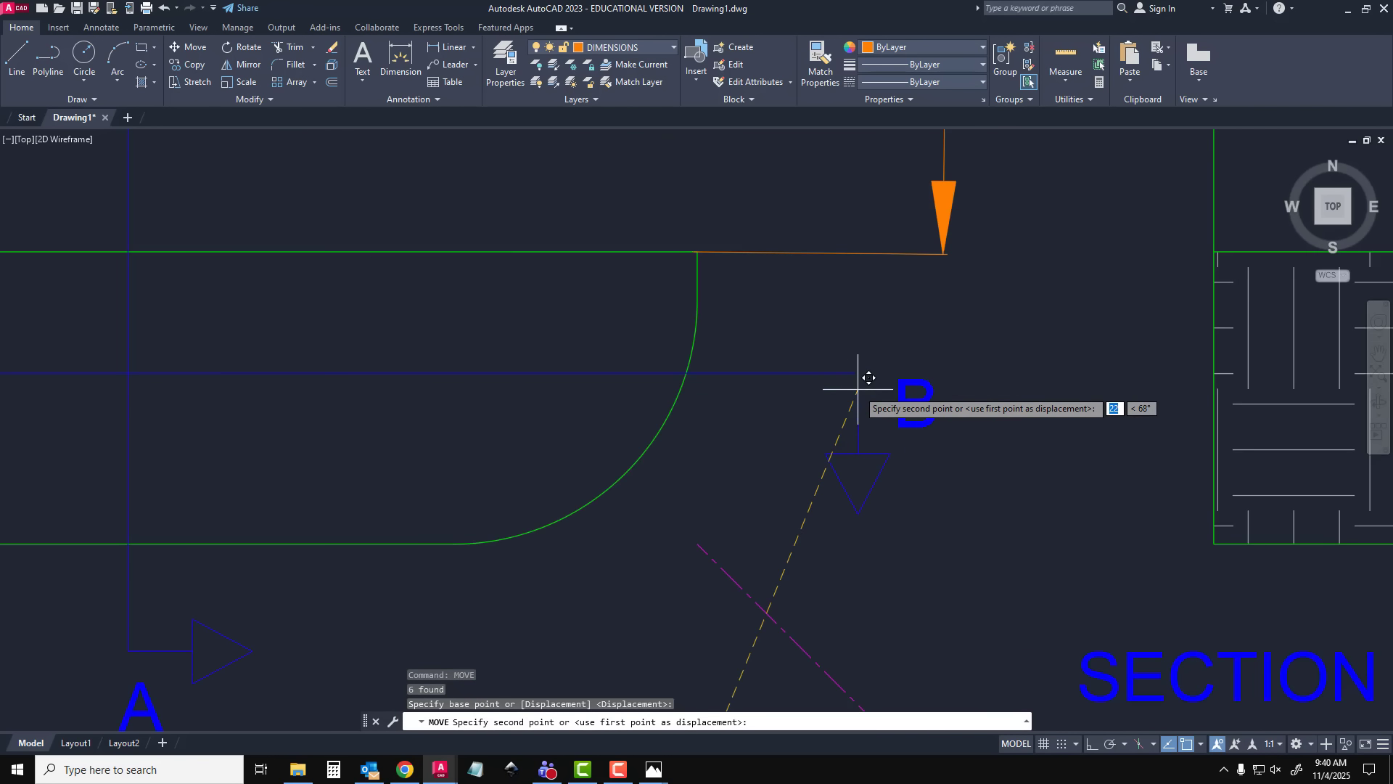
{"action": "key", "text": "Escape"}
{"action": "scroll", "coordinate": [846, 373], "scroll_direction": "down", "scroll_amount": 3}
{"action": "scroll", "coordinate": [740, 569], "scroll_direction": "down", "scroll_amount": 3}
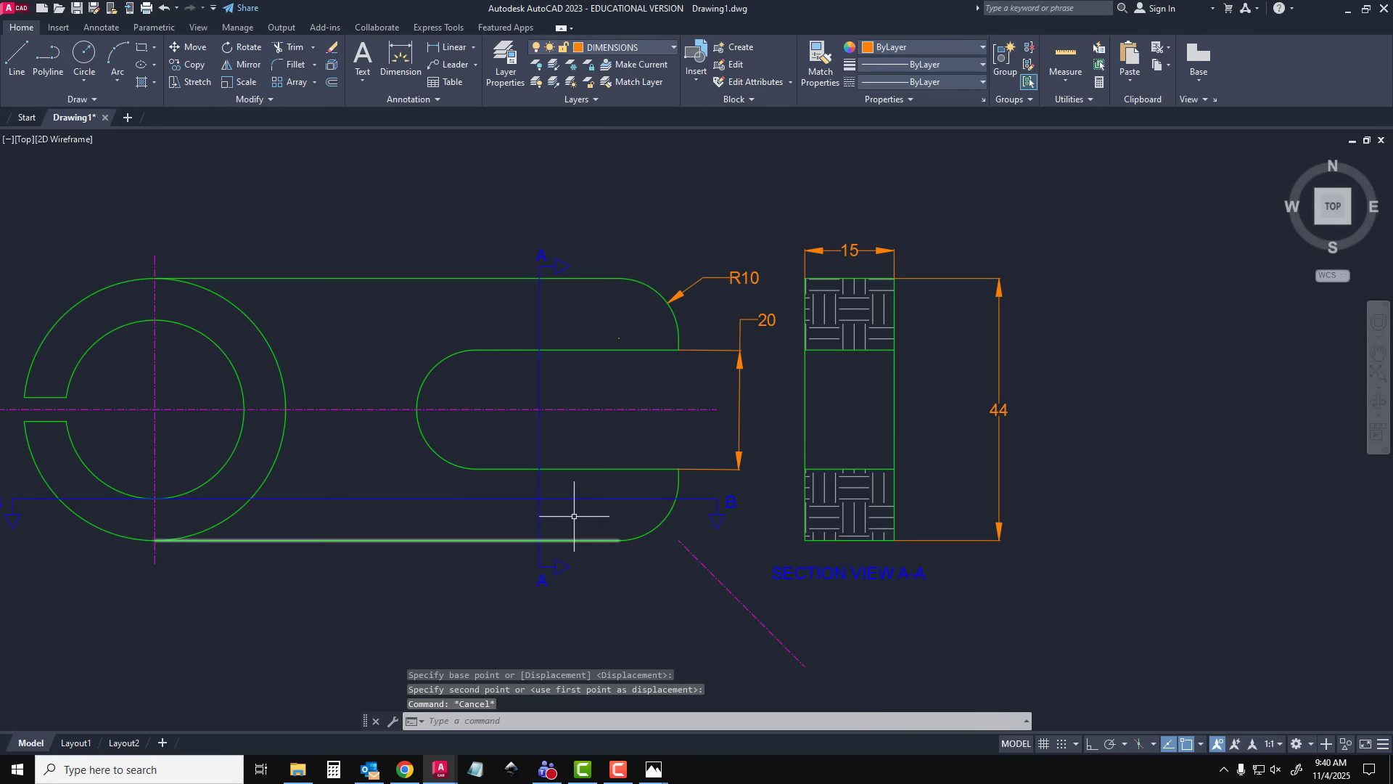
Move the complete B-B cutting-plane line with arrows and letters up so it crosses the slot below the horizontal centre line
{"action": "middle_click_drag", "start_coordinate": [543, 514], "coordinate": [715, 437]}
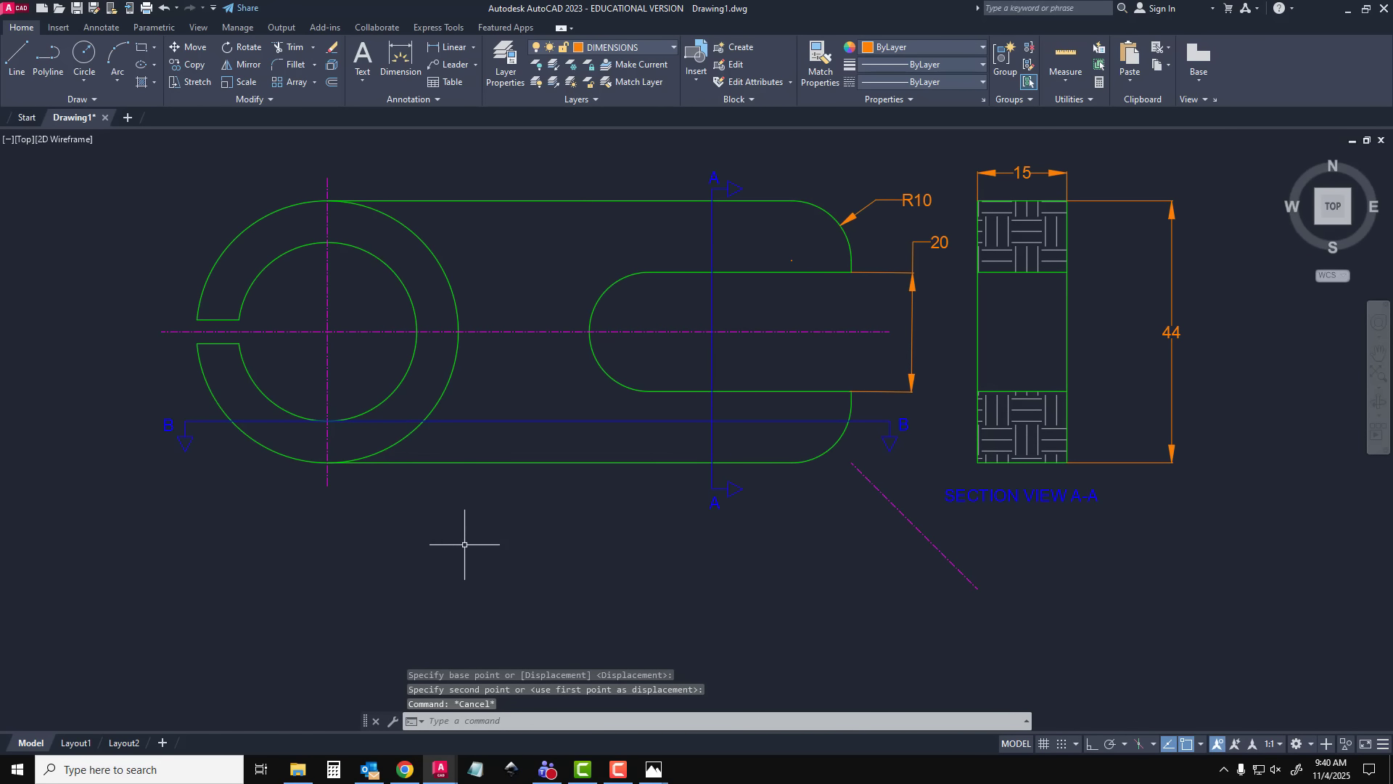
{"action": "left_click", "coordinate": [149, 401]}
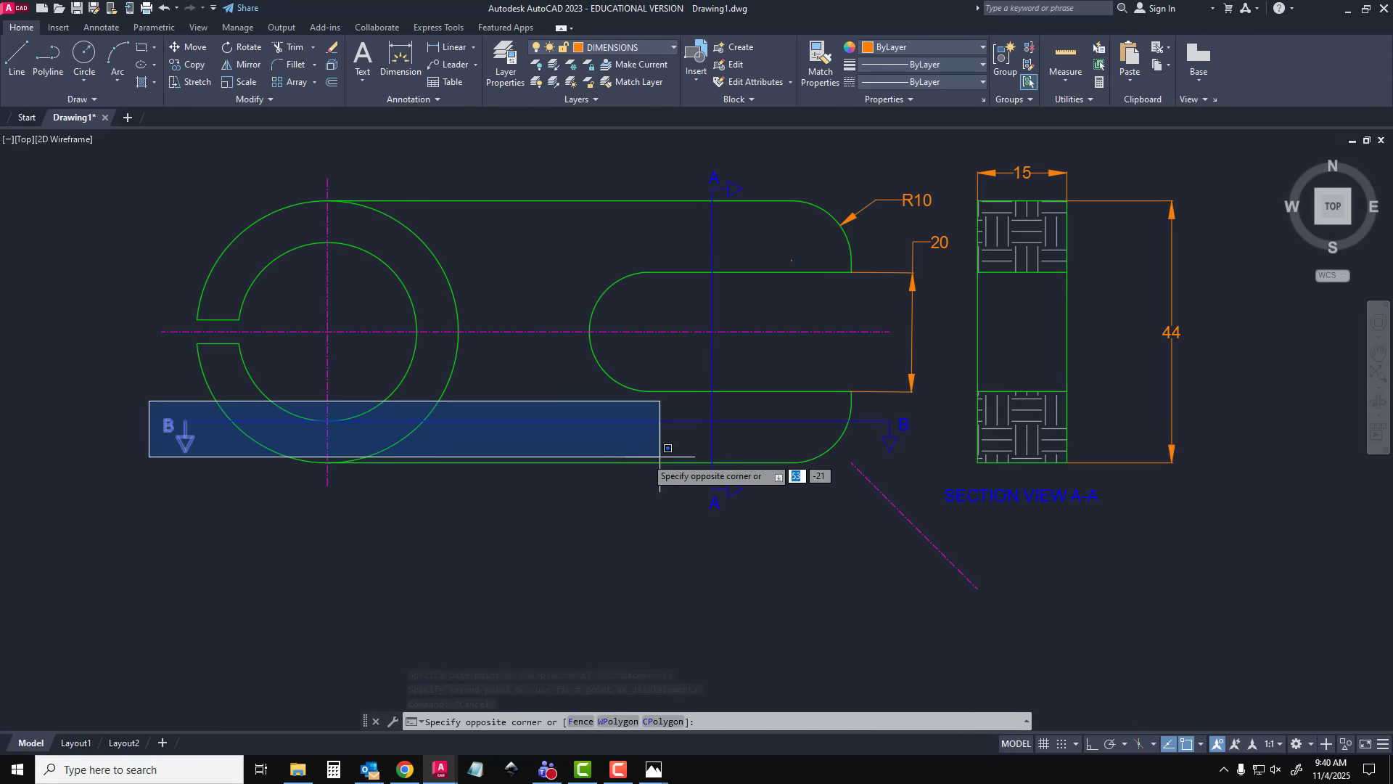
{"action": "left_click", "coordinate": [929, 459]}
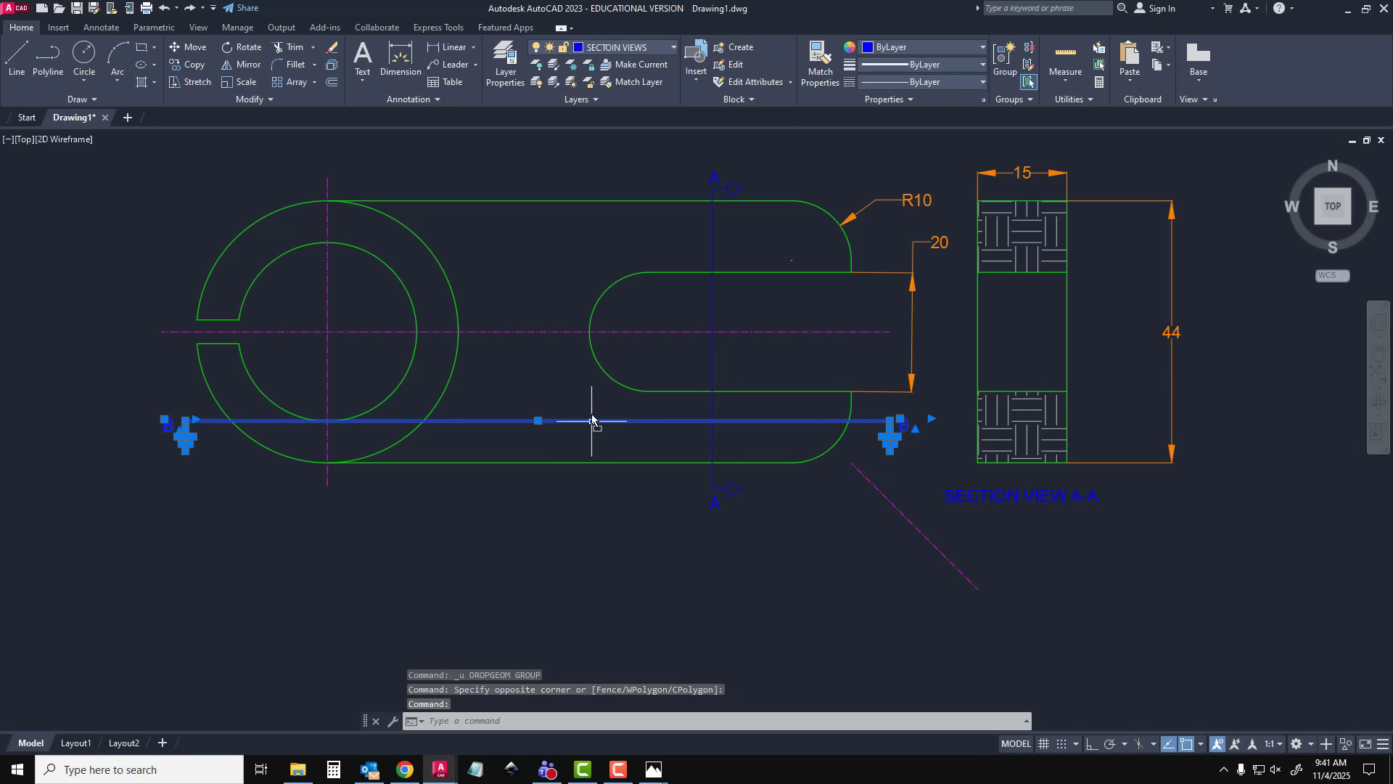
{"action": "left_click_drag", "start_coordinate": [591, 420], "coordinate": [596, 391]}
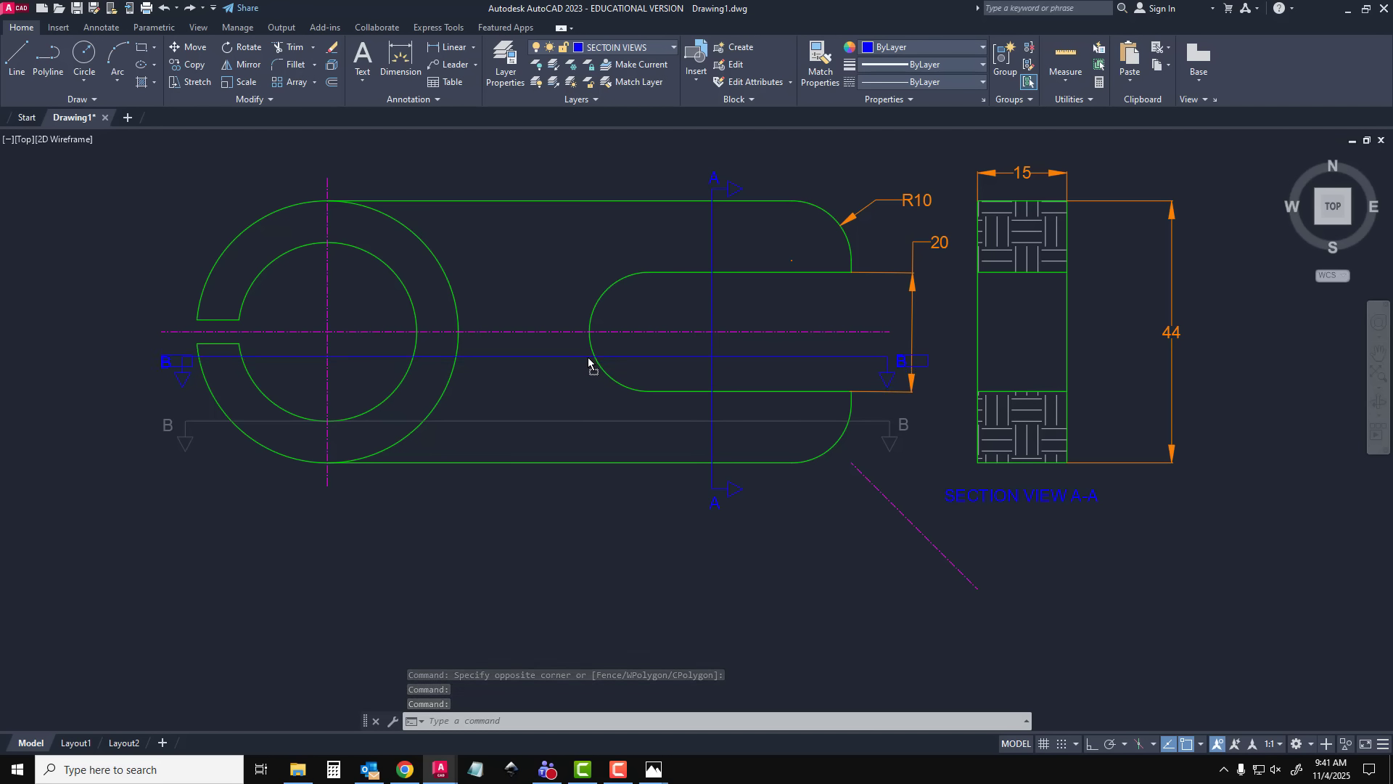
{"action": "left_click_drag", "start_coordinate": [592, 382], "coordinate": [583, 380]}
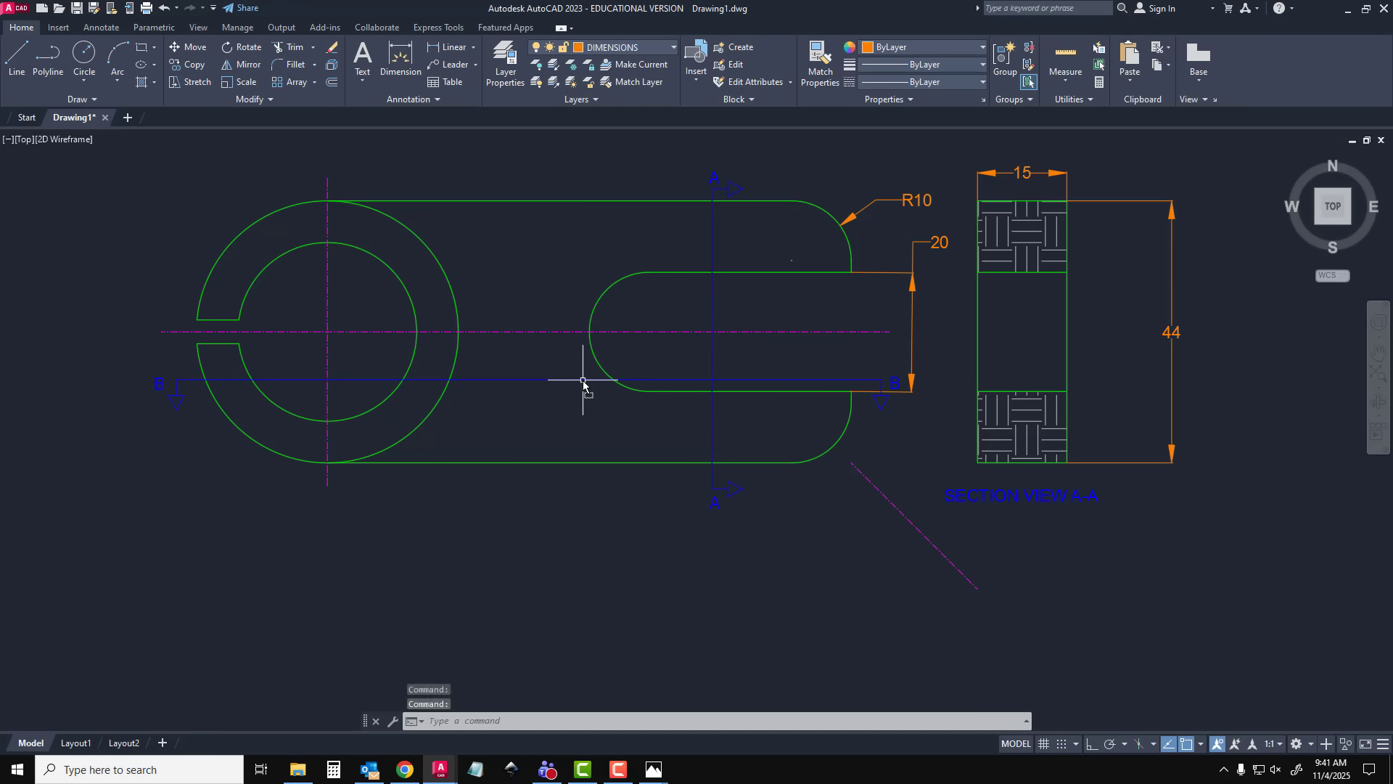
Delete the 20 mm slot-width dimension from the front view
{"action": "left_click", "coordinate": [894, 268]}
{"action": "left_click", "coordinate": [890, 273]}
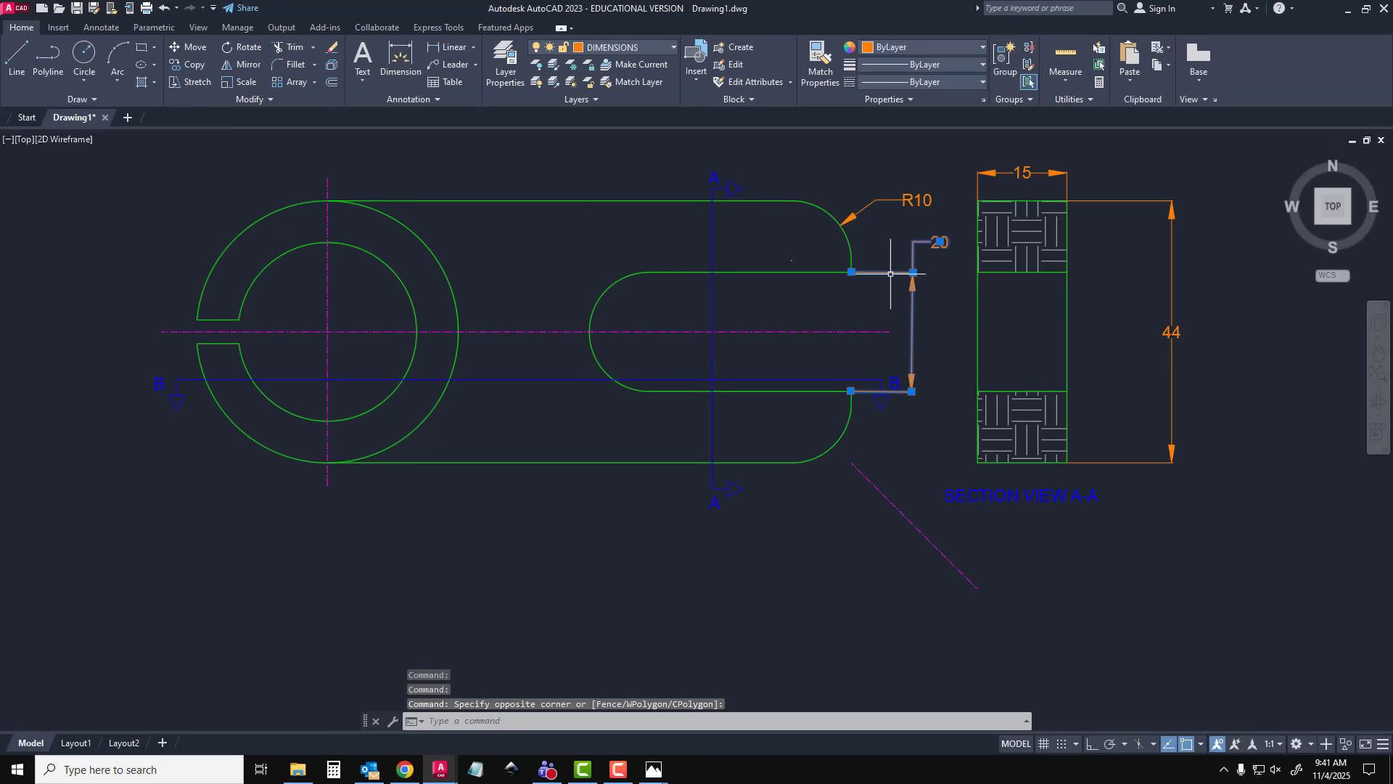
{"action": "key", "text": "Delete"}
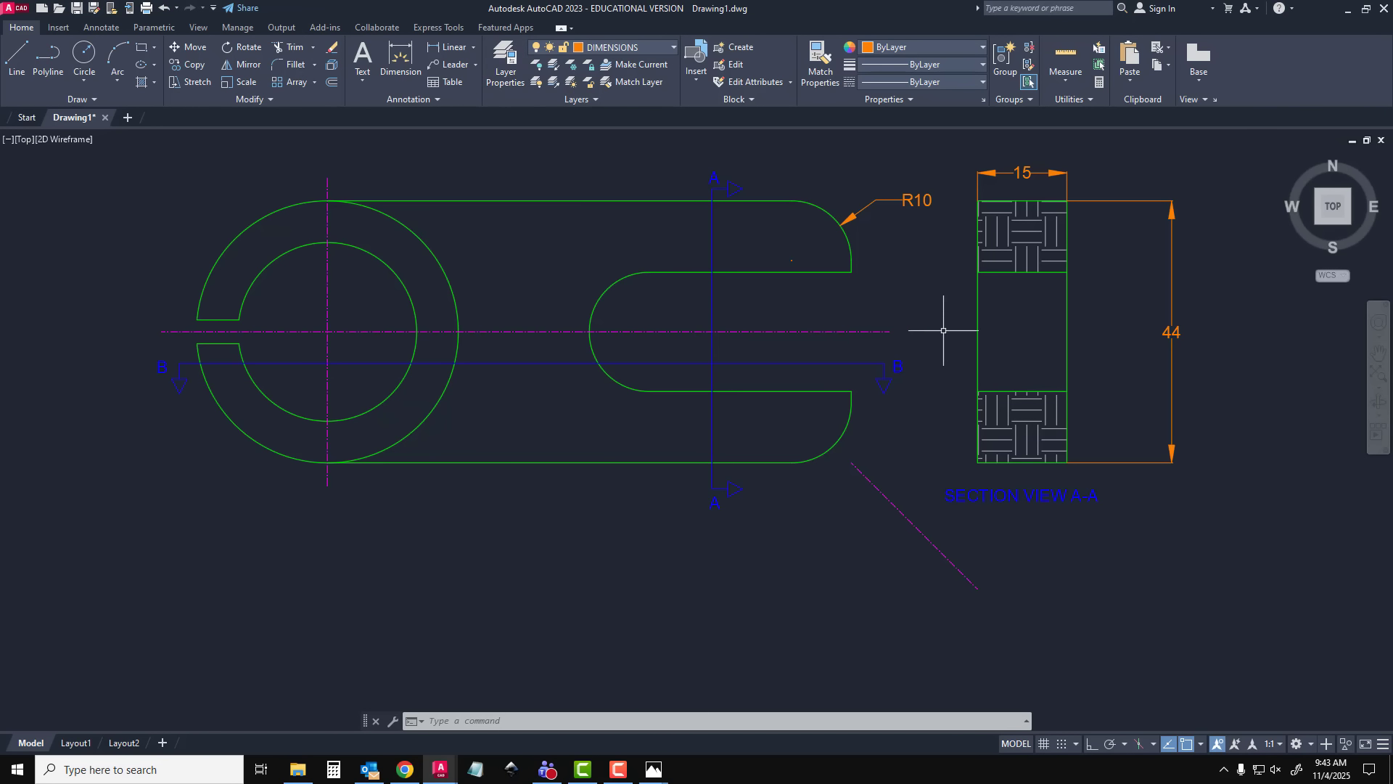
On the MODLE LINES layer, draw a vertical 44 mm line down from below the ring's slit-side edge, starting level with the diagonal projection line's lower end
{"action": "left_click", "coordinate": [505, 65]}
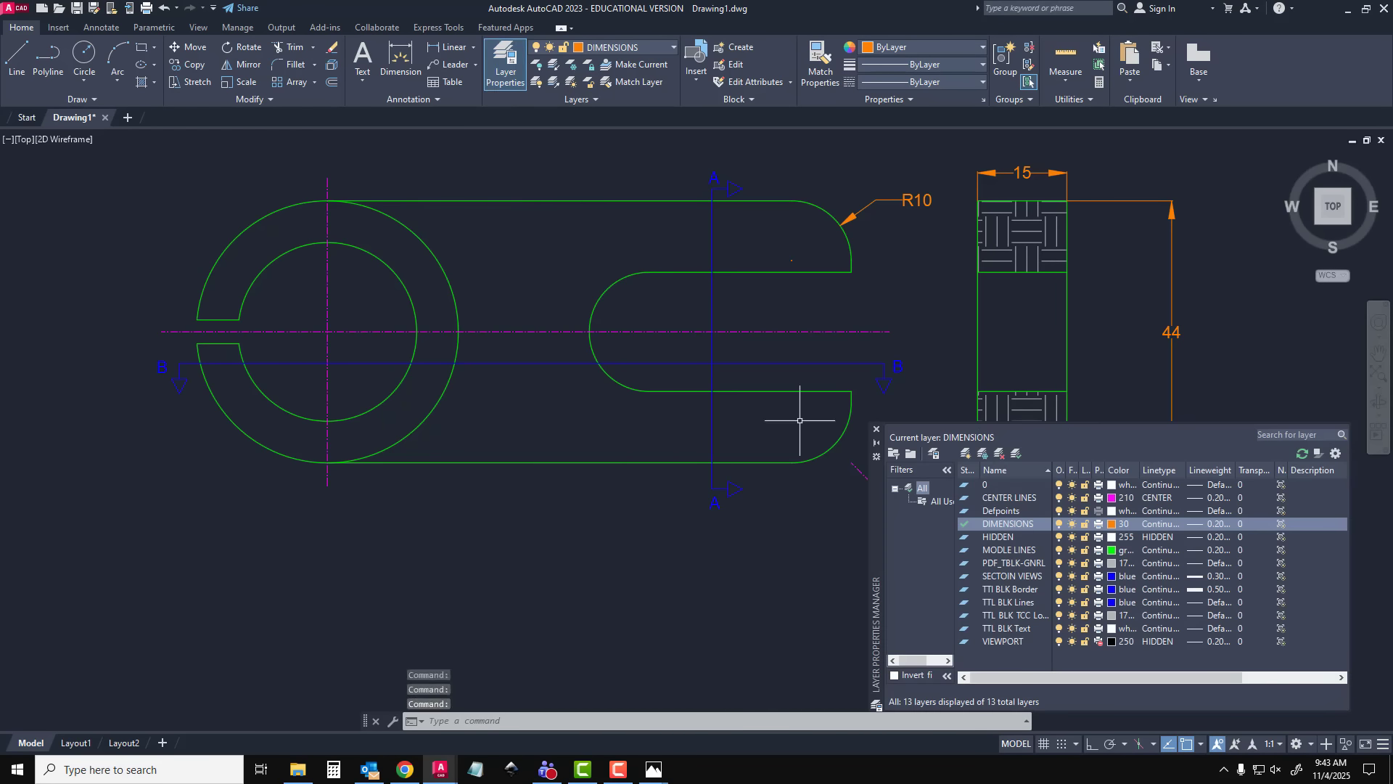
{"action": "double_click", "coordinate": [1025, 551]}
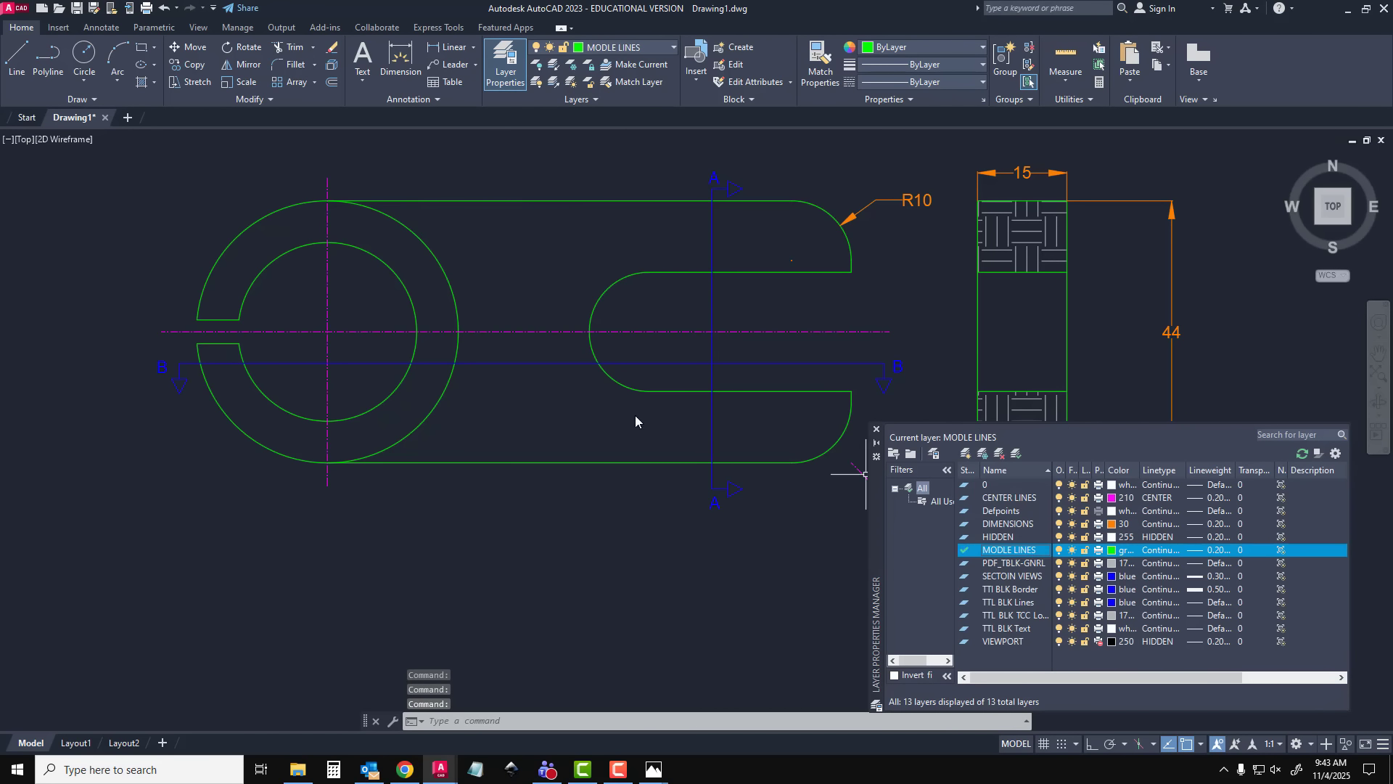
{"action": "left_click", "coordinate": [14, 58]}
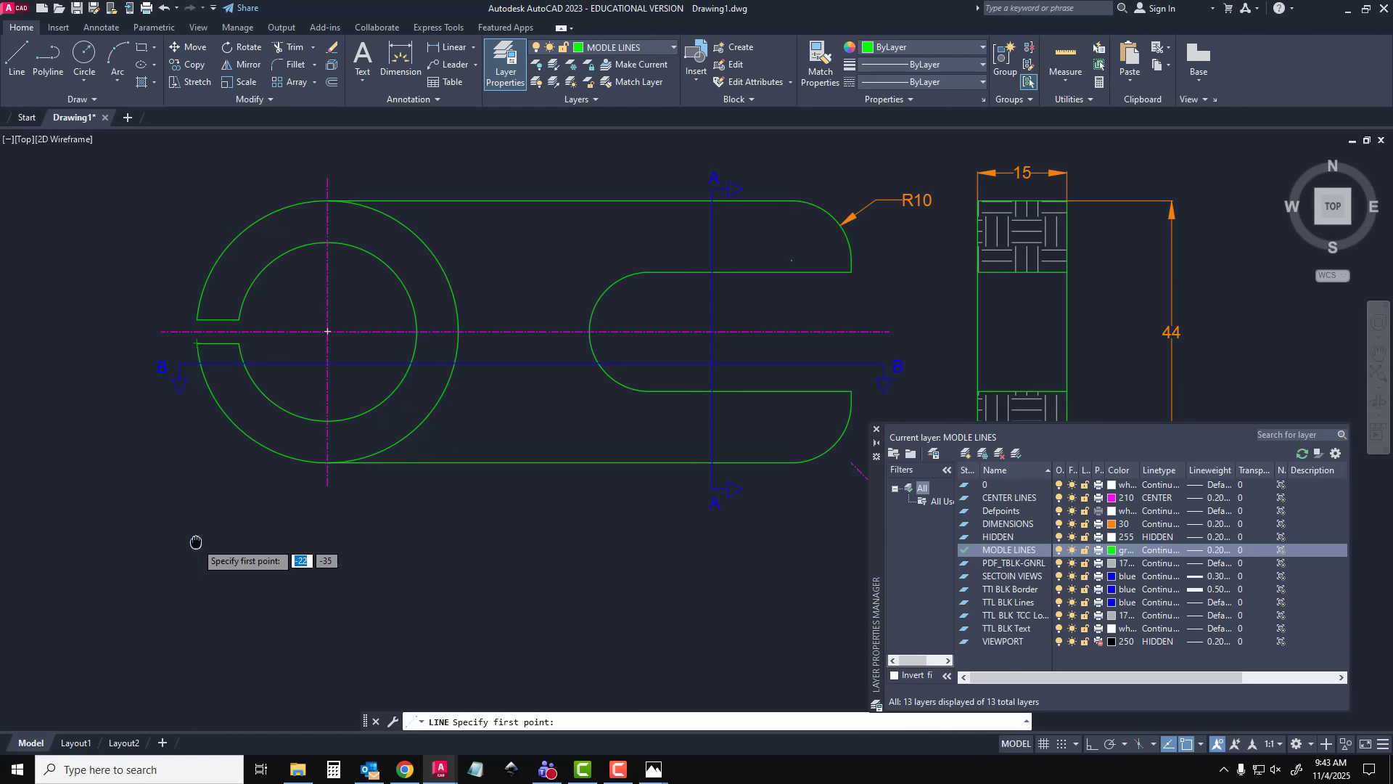
{"action": "mouse_move", "coordinate": [195, 542]}
{"action": "middle_mouse_down"}
{"action": "mouse_move", "coordinate": [46, 423]}
{"action": "mouse_move", "coordinate": [44, 388]}
{"action": "middle_mouse_up"}
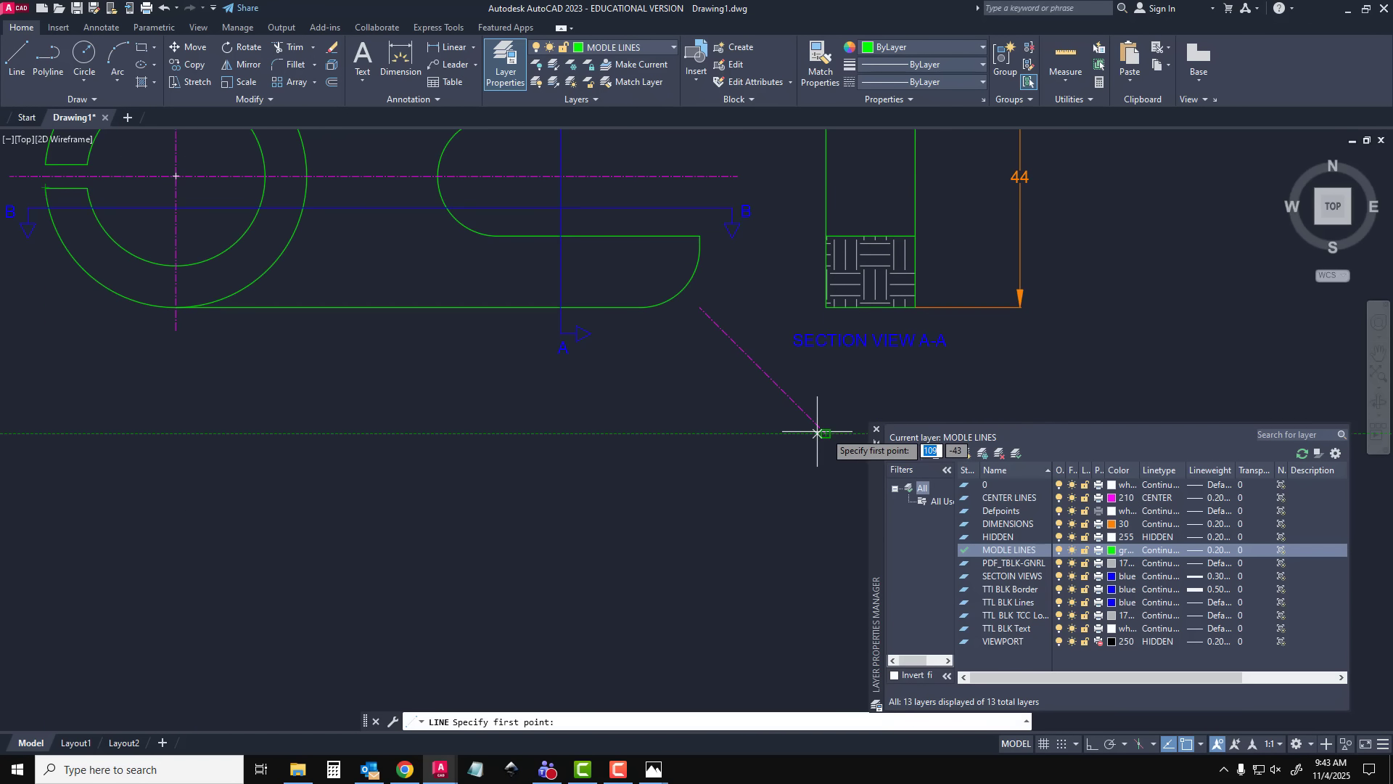
{"action": "left_click", "coordinate": [45, 436]}
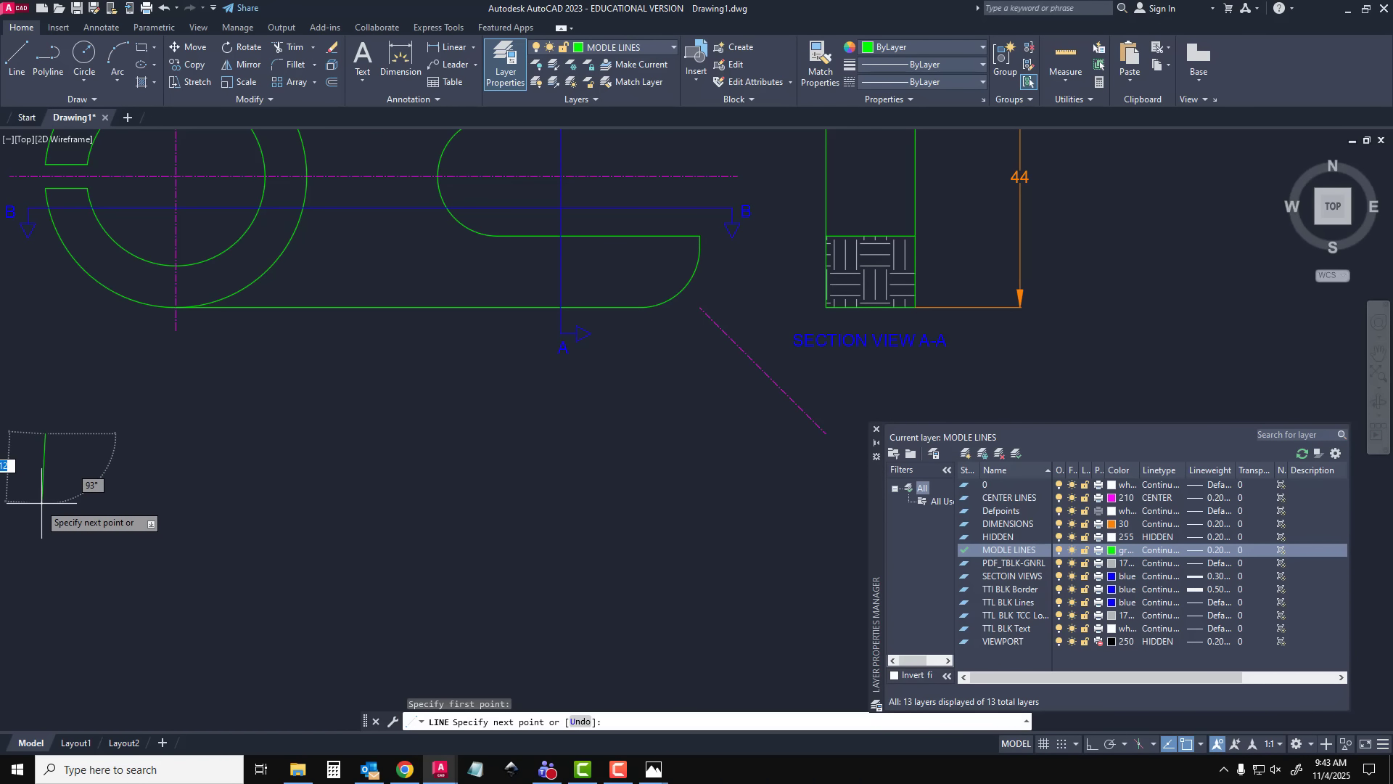
{"action": "key", "text": "F8"}
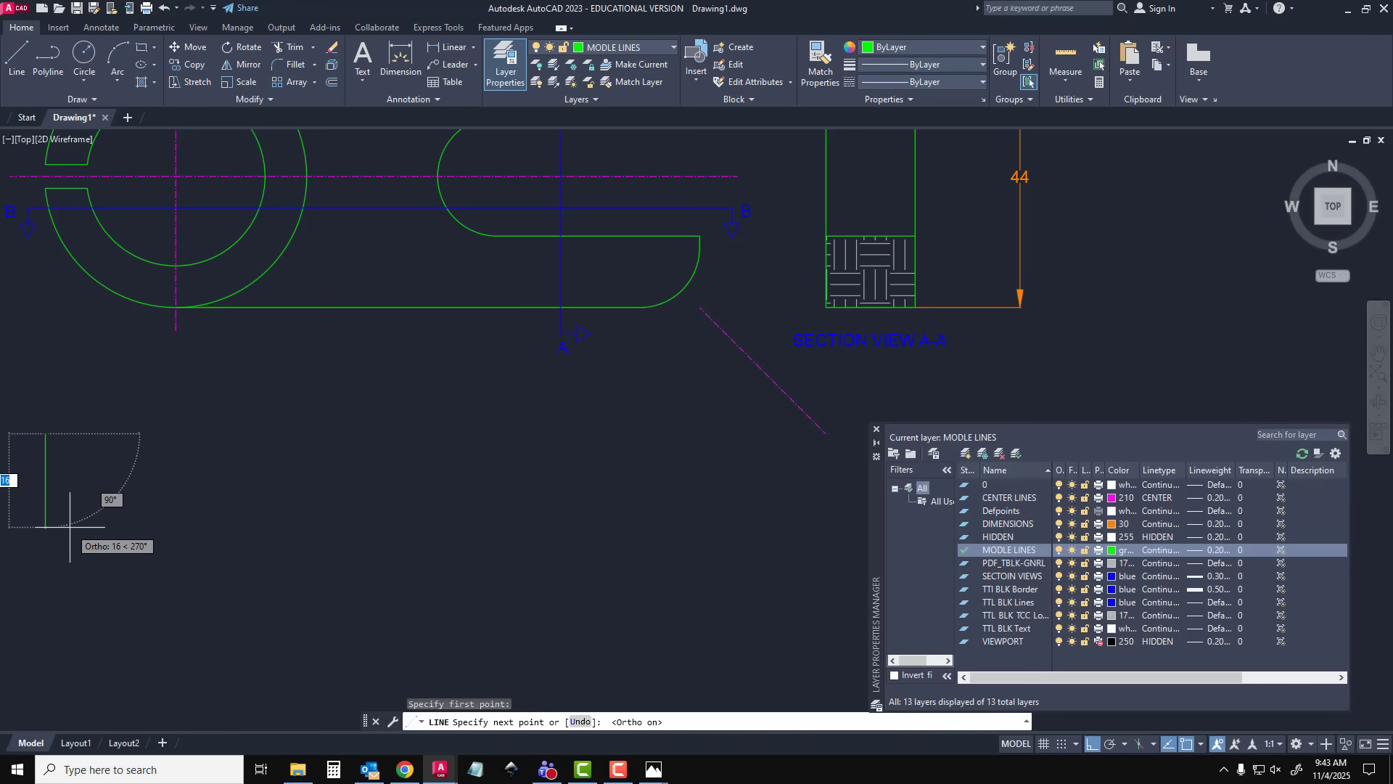
{"action": "type", "text": "44"}
{"action": "key", "text": "Return"}
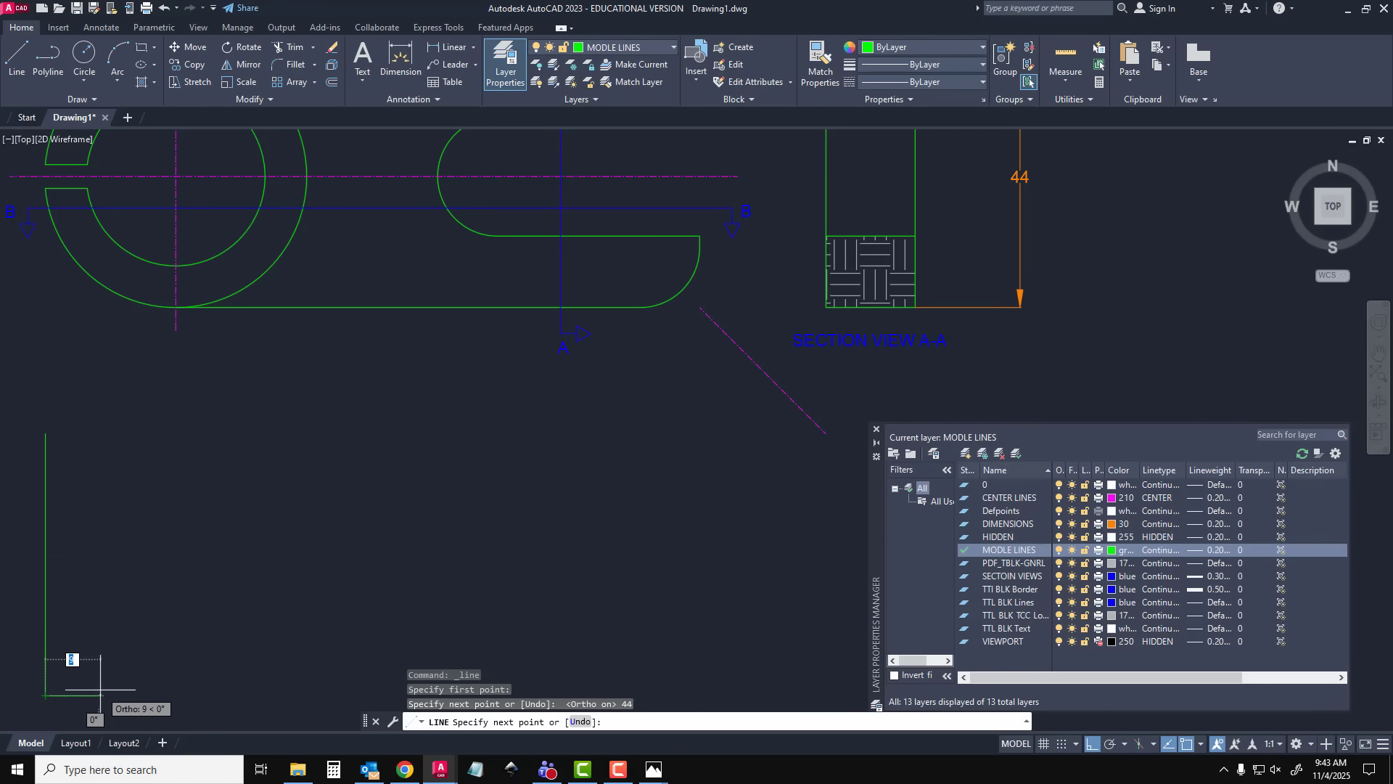
Continue the section outline 44 mm right, 29 mm up, across in line with the clamp's forked end, up to the starting level and back to the start
{"action": "type", "text": "44"}
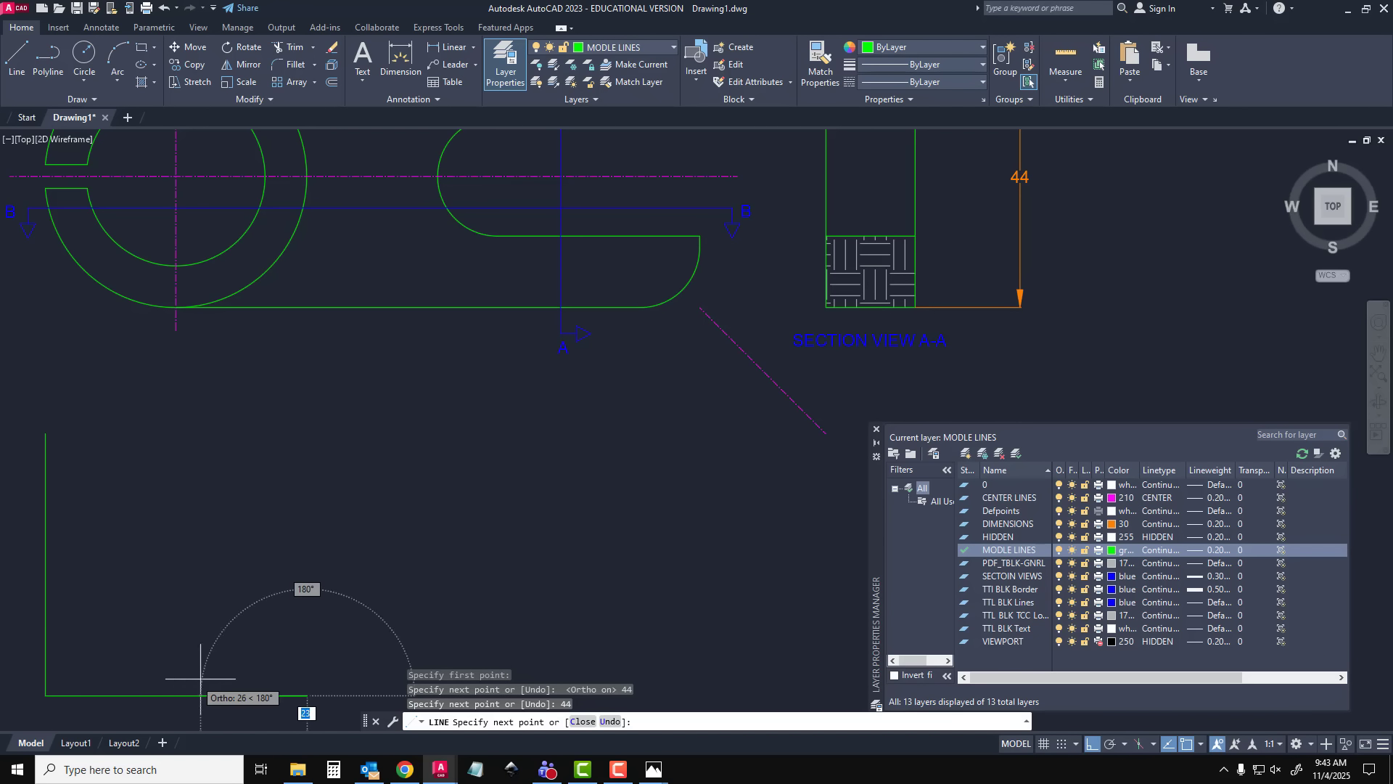
{"action": "key", "text": "Return"}
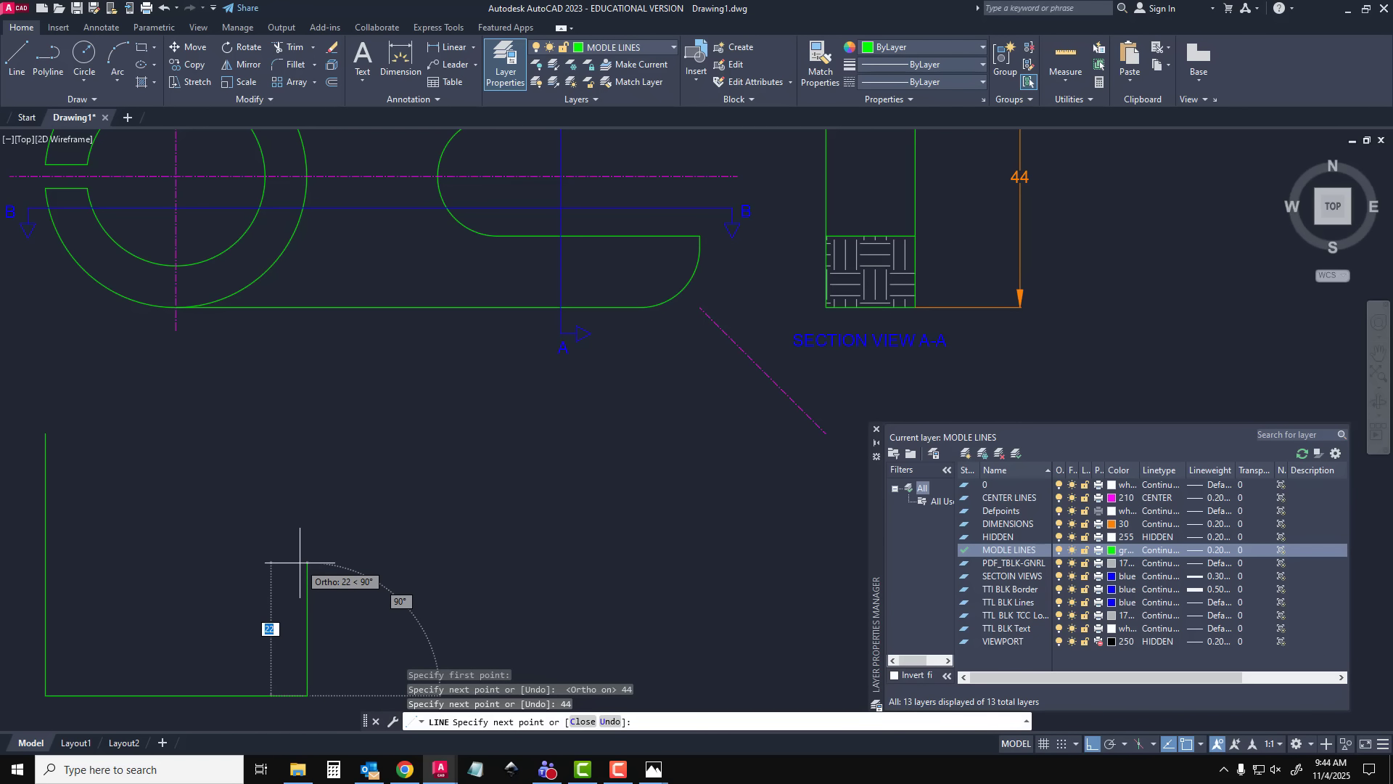
{"action": "type", "text": "29"}
{"action": "key", "text": "Return"}
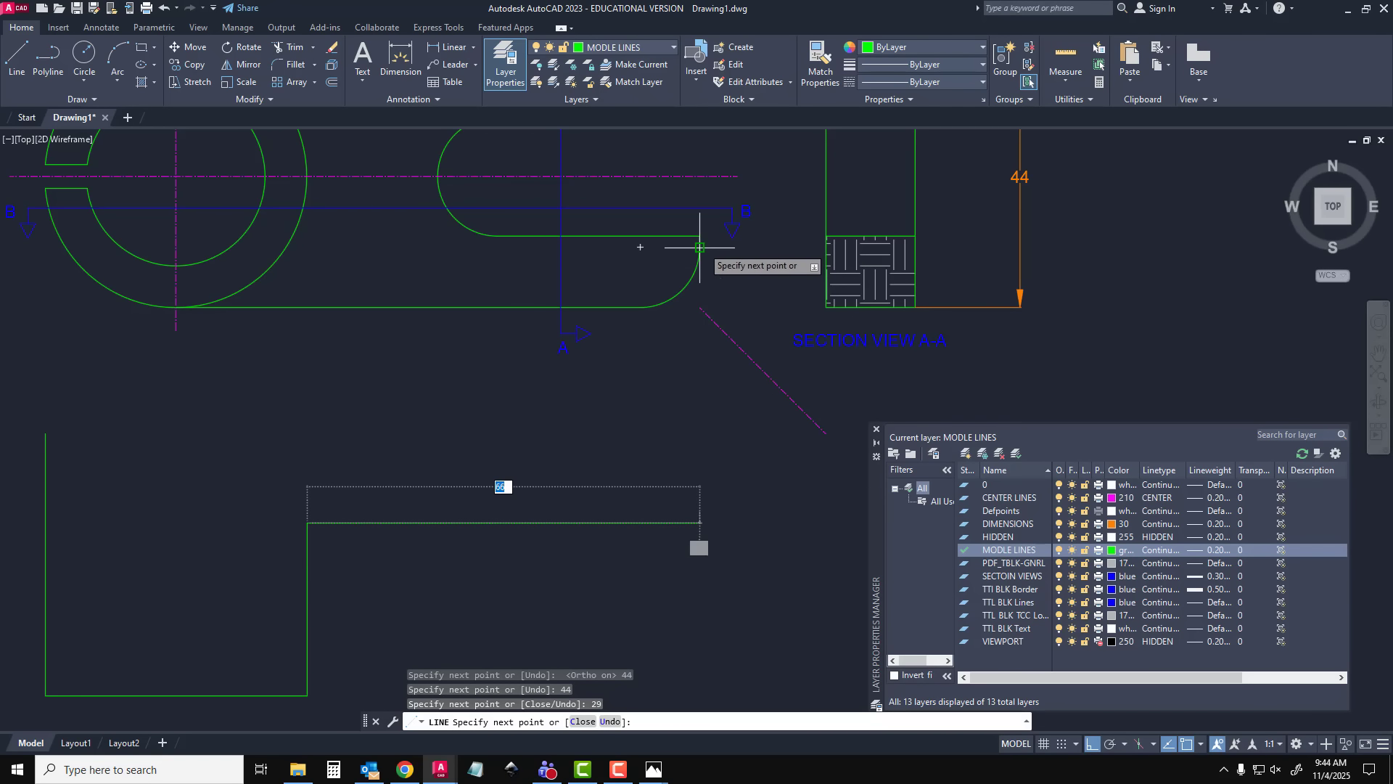
{"action": "left_click", "coordinate": [699, 523]}
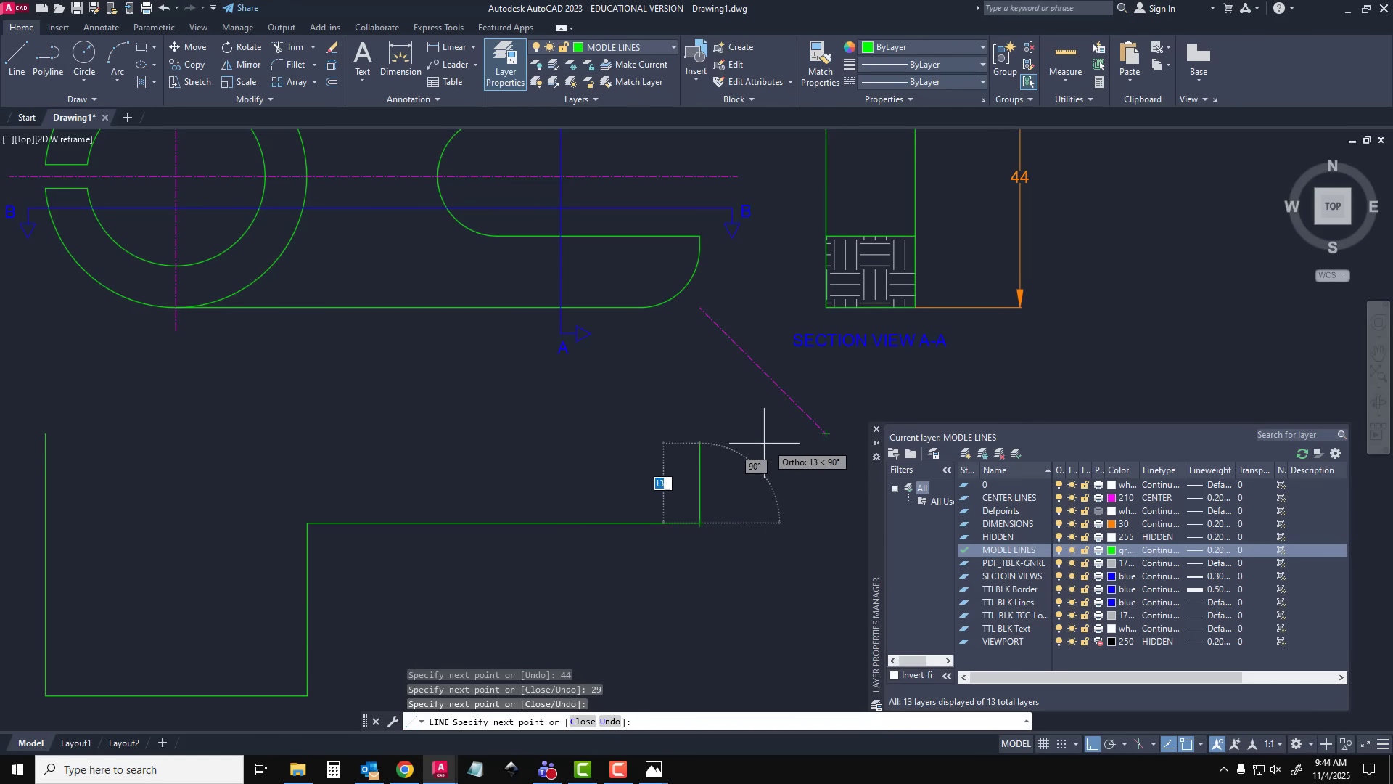
{"action": "left_click", "coordinate": [700, 433]}
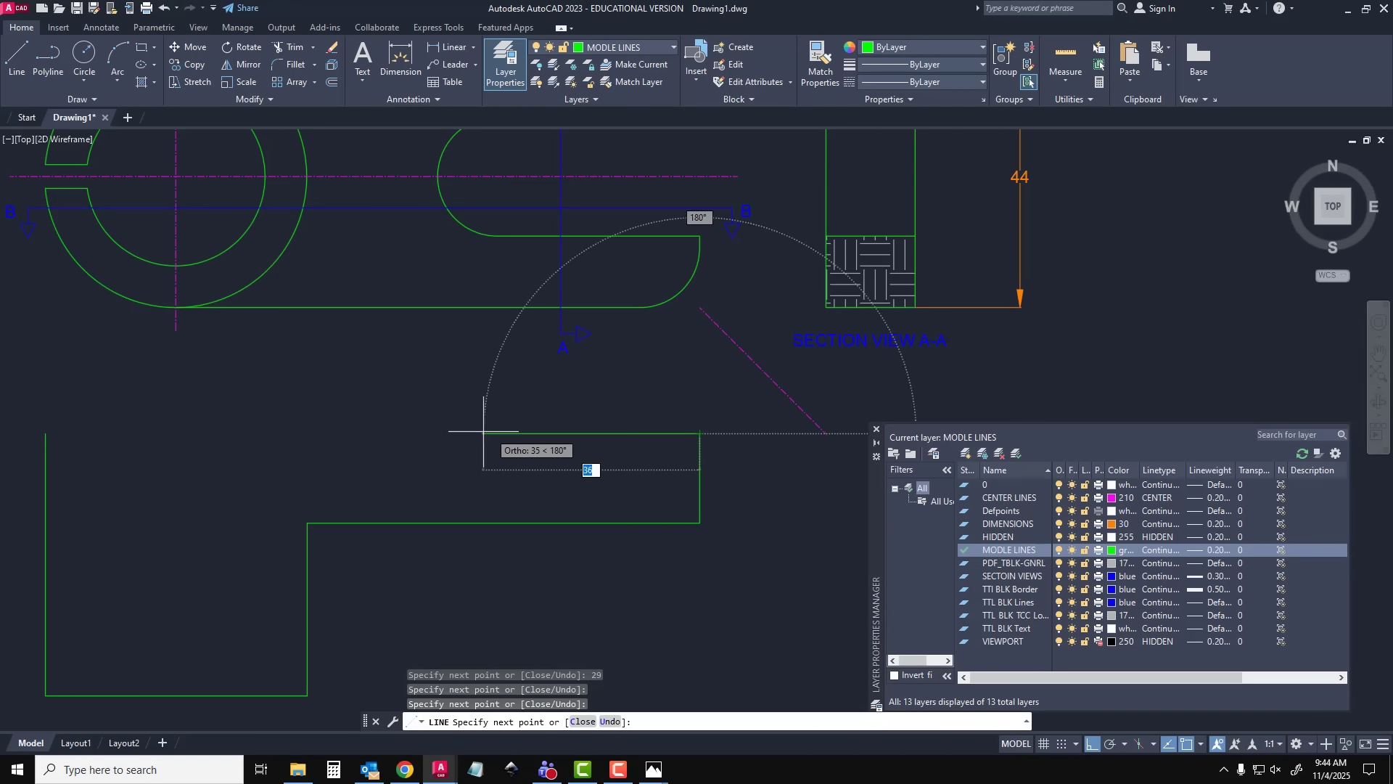
{"action": "left_click", "coordinate": [45, 433]}
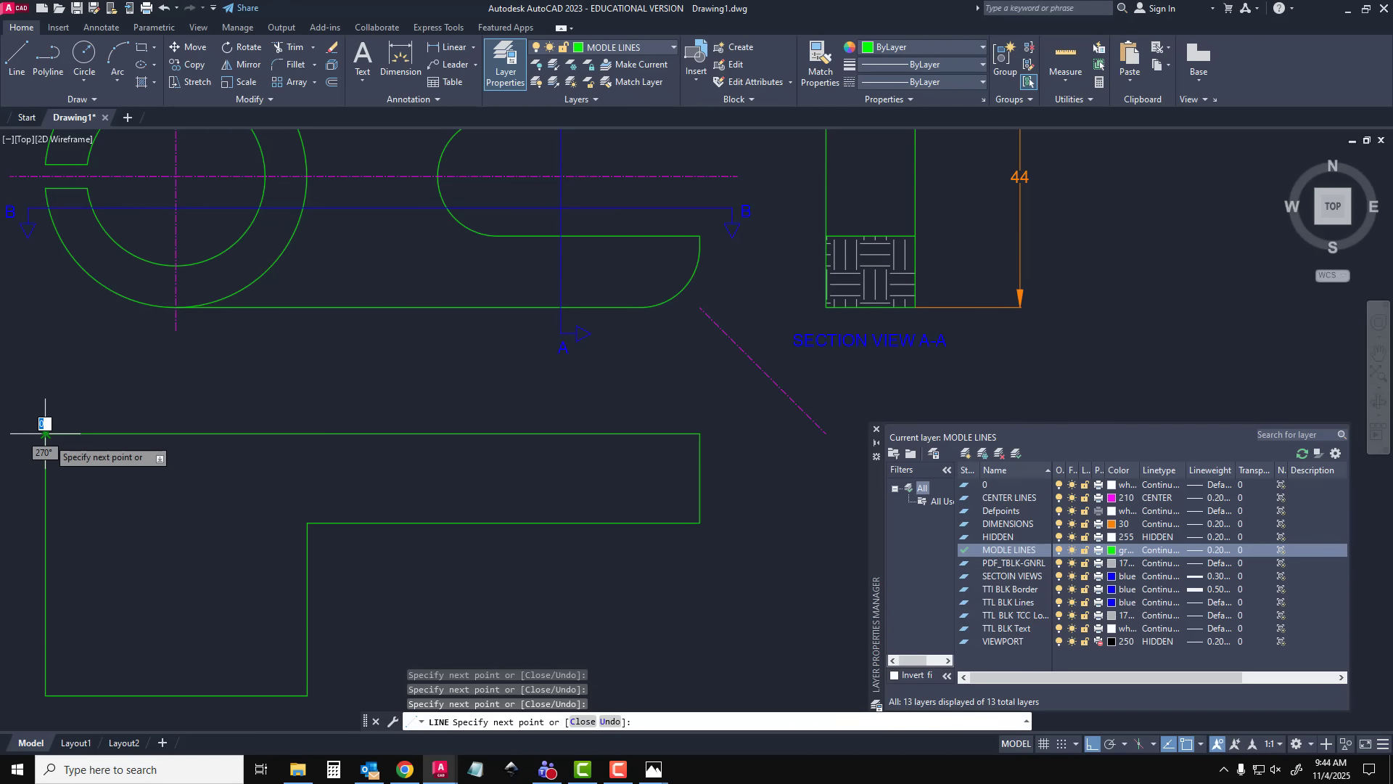
{"action": "key", "text": "Escape"}
{"action": "scroll", "coordinate": [423, 526], "scroll_direction": "down", "scroll_amount": 2}
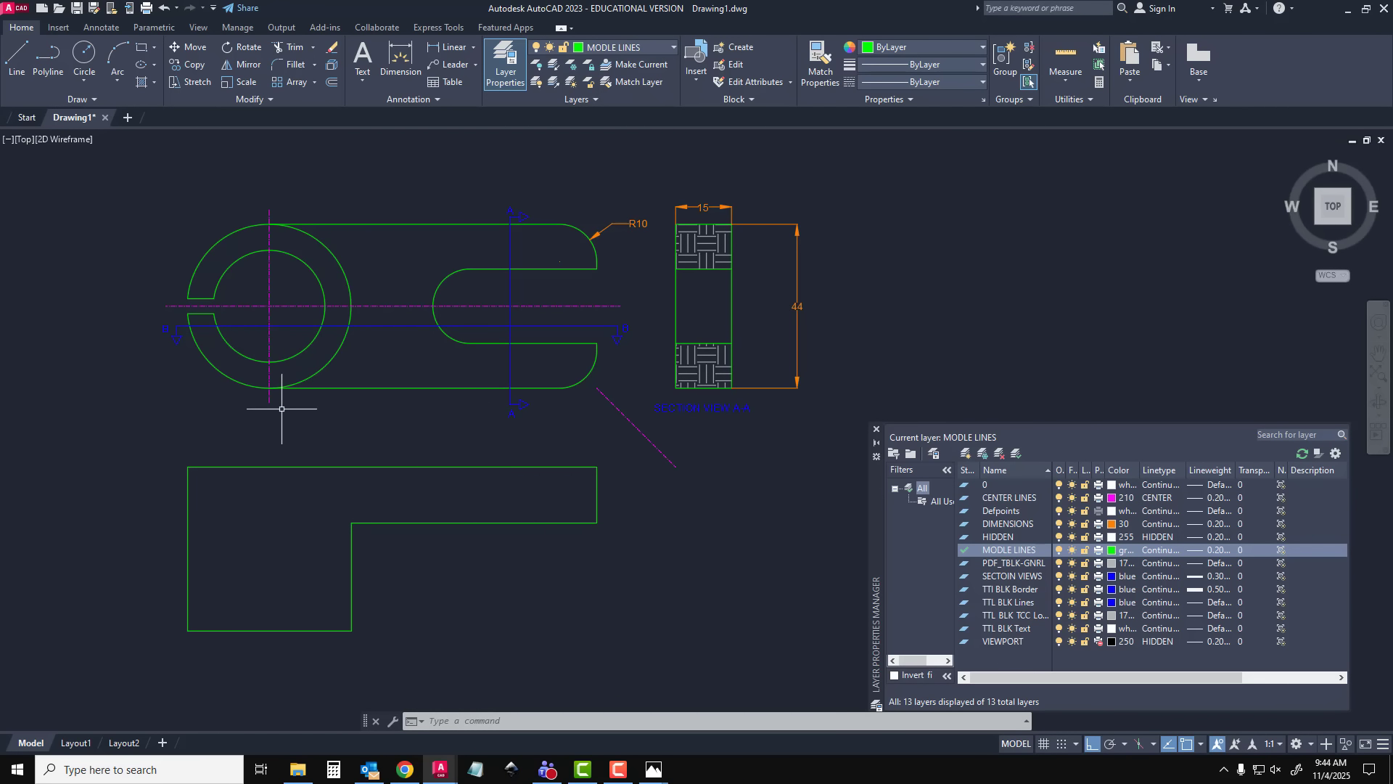
Draw a 44 mm vertical line down from the section outline's top edge, aligned with the inner end of the ring's slit
{"action": "left_click", "coordinate": [17, 57]}
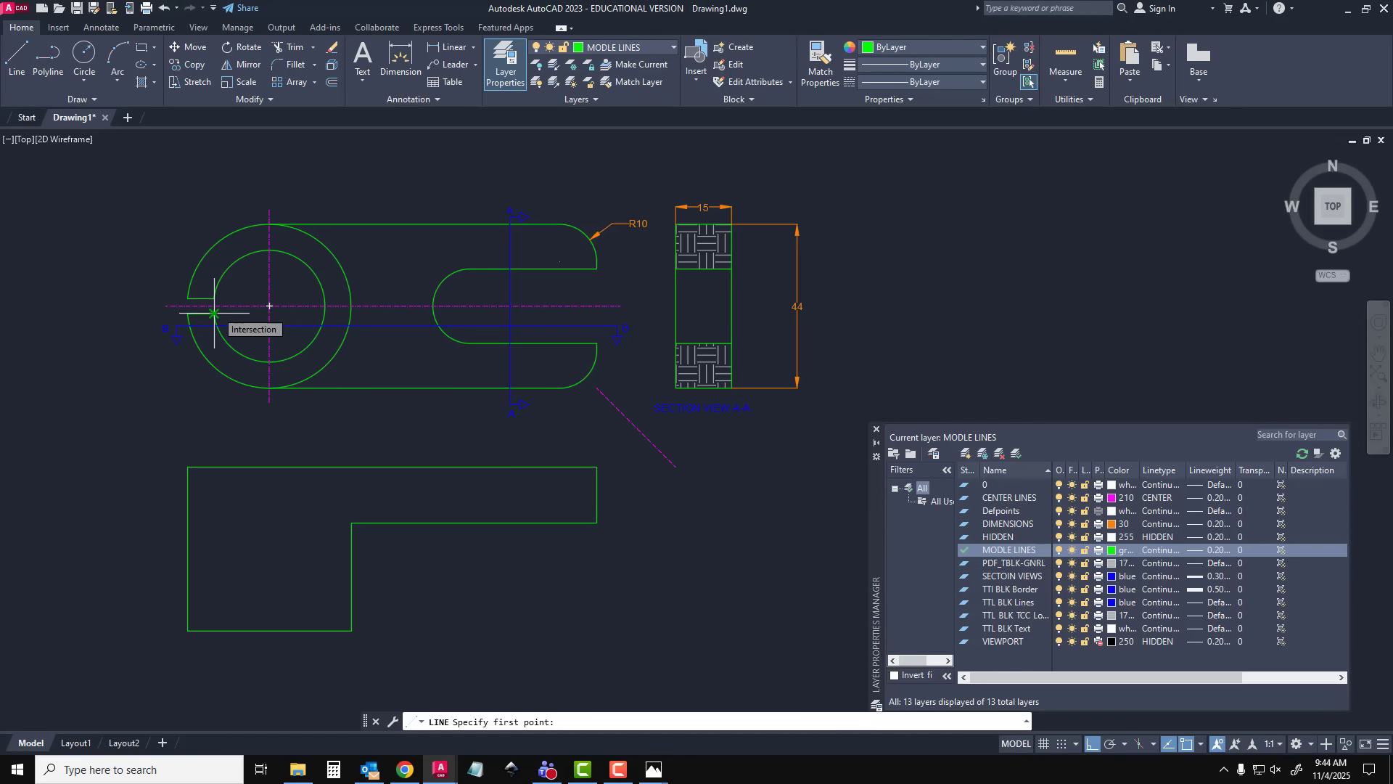
{"action": "left_click", "coordinate": [211, 460]}
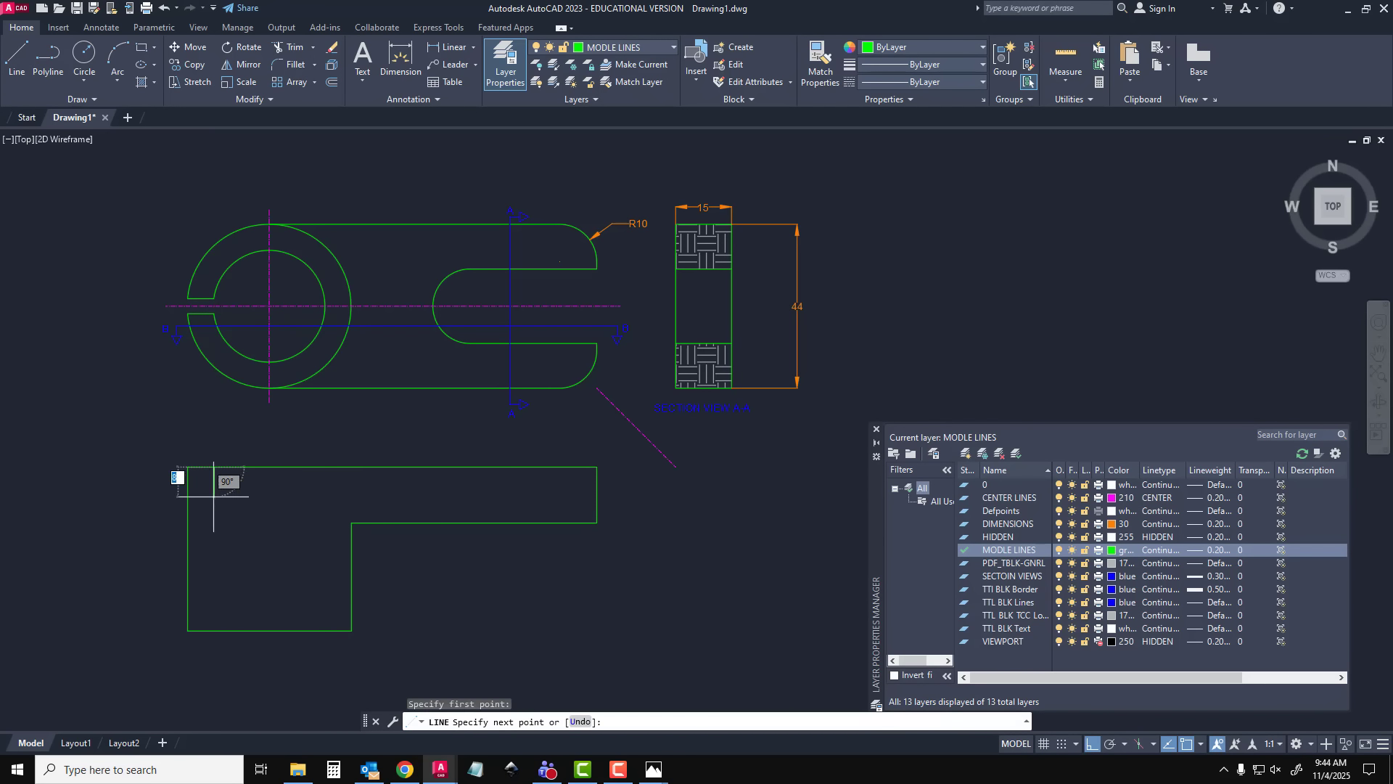
{"action": "type", "text": "44"}
{"action": "key", "text": "Return"}
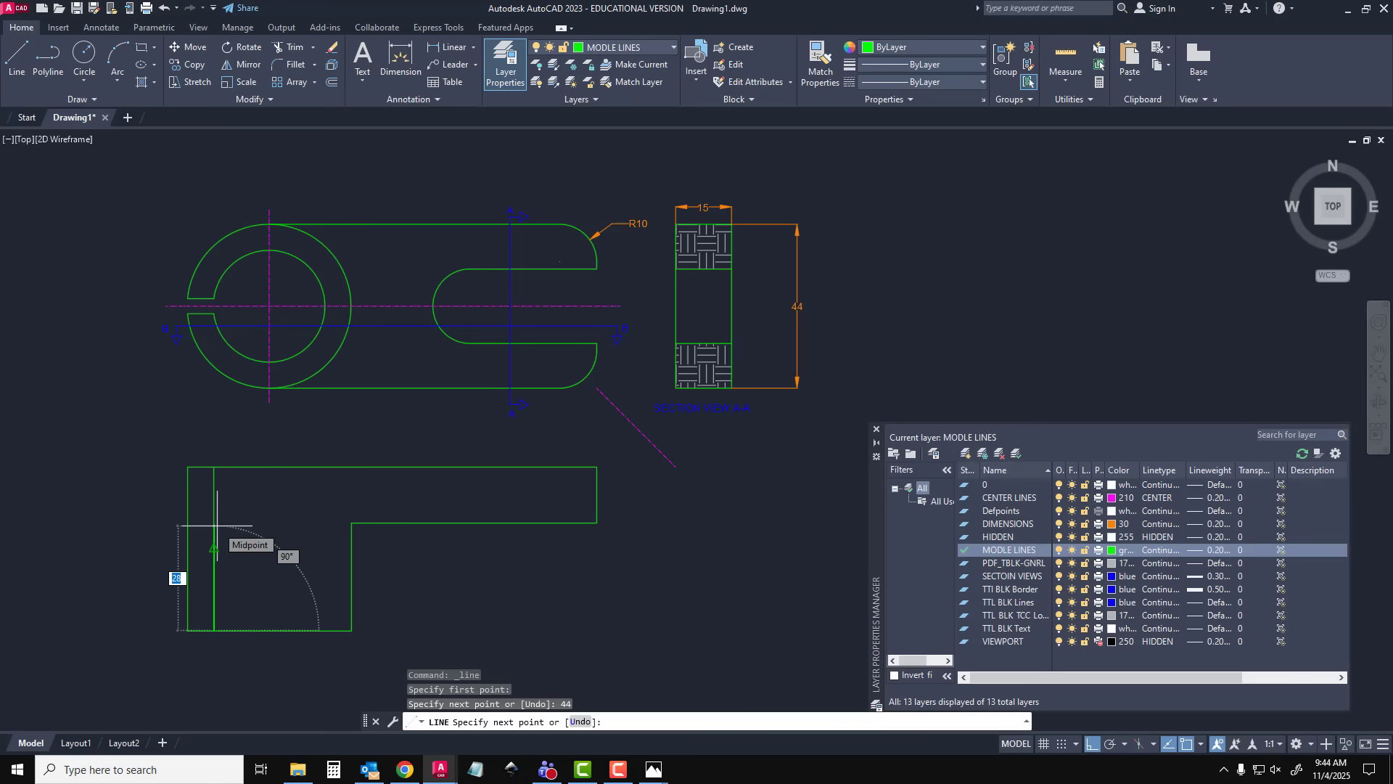
{"action": "key", "text": "Escape"}
Draw a 44 mm vertical line down from the section's top edge, aligned with where line B-B crosses the bore's right side
{"action": "key", "text": "Return"}
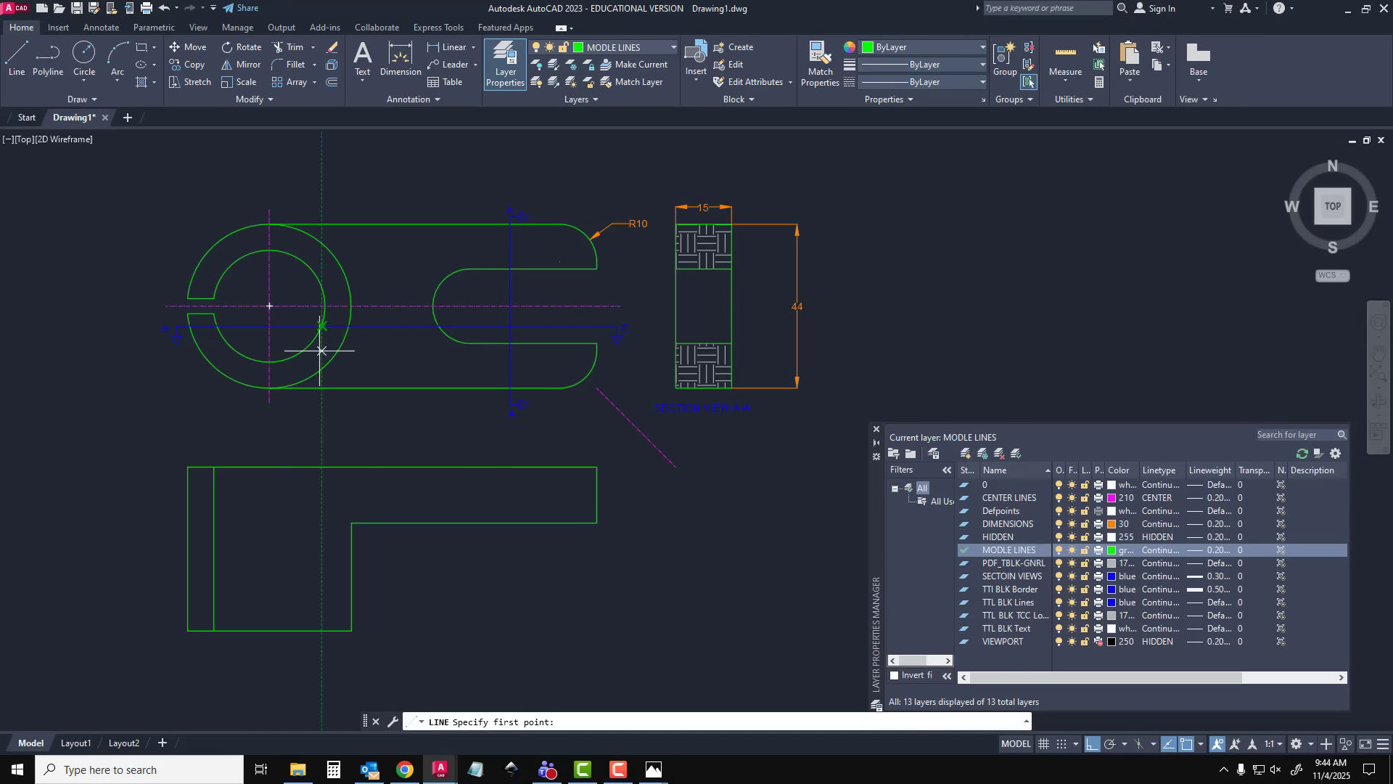
{"action": "left_click", "coordinate": [323, 465]}
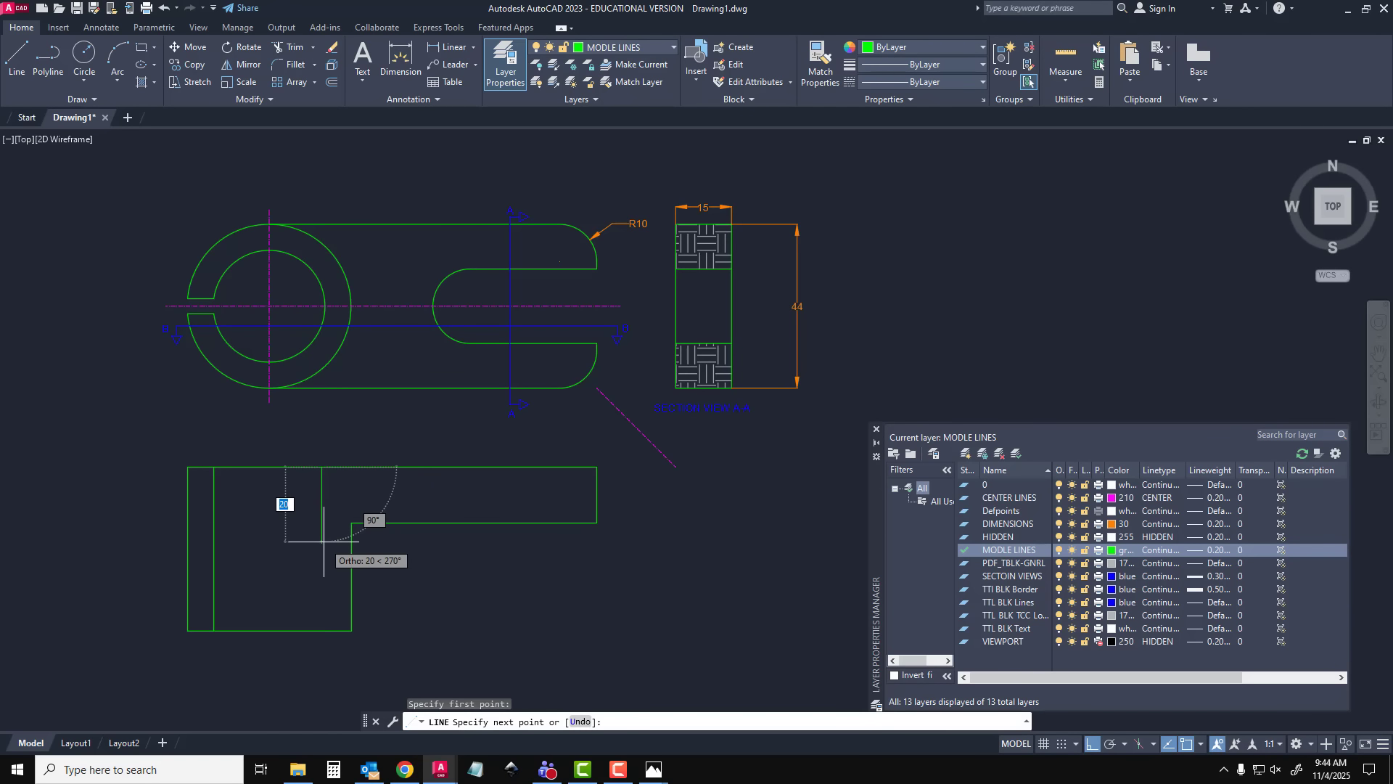
{"action": "type", "text": "44"}
{"action": "key", "text": "Return"}
{"action": "key", "text": "Escape"}
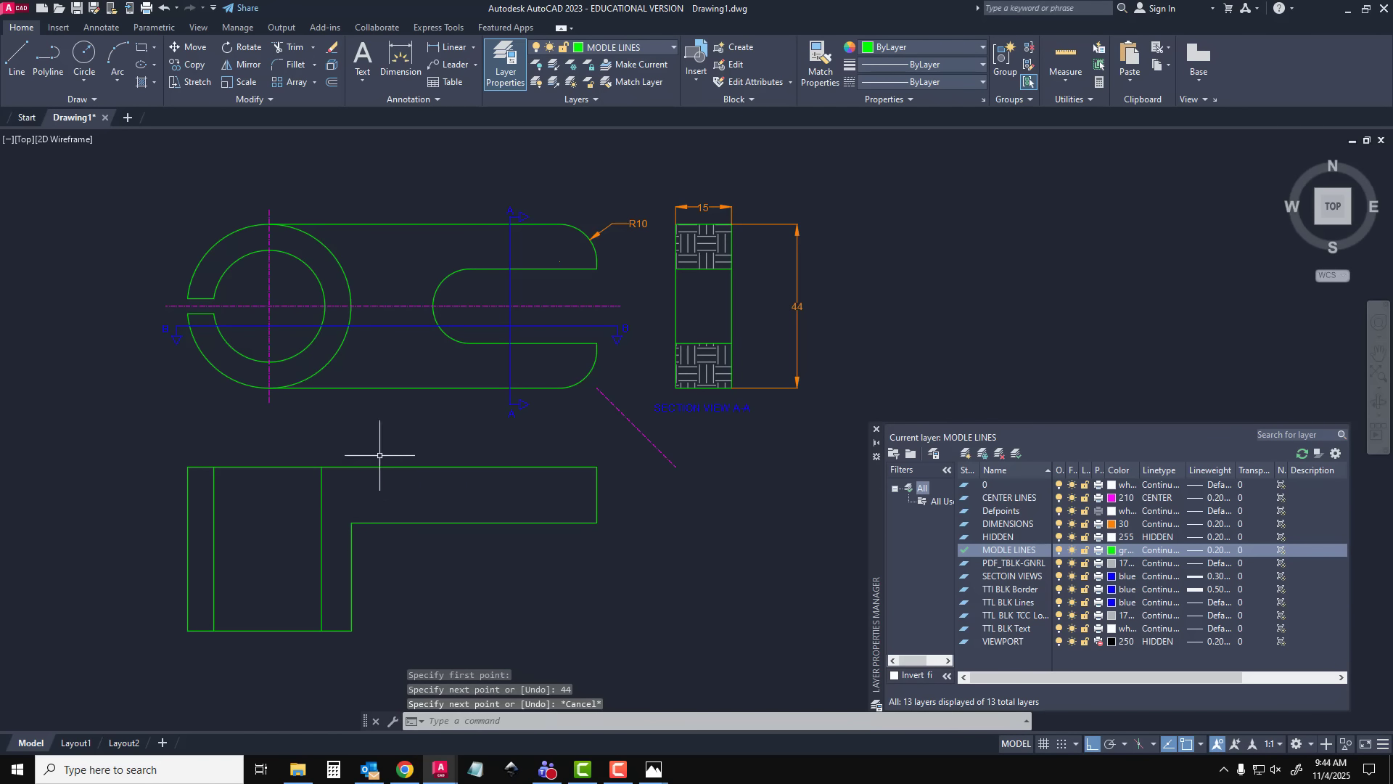
Draw a 15 mm vertical line down from the section's top edge, aligned with where line B-B crosses the slot's rounded end
{"action": "left_click", "coordinate": [18, 61]}
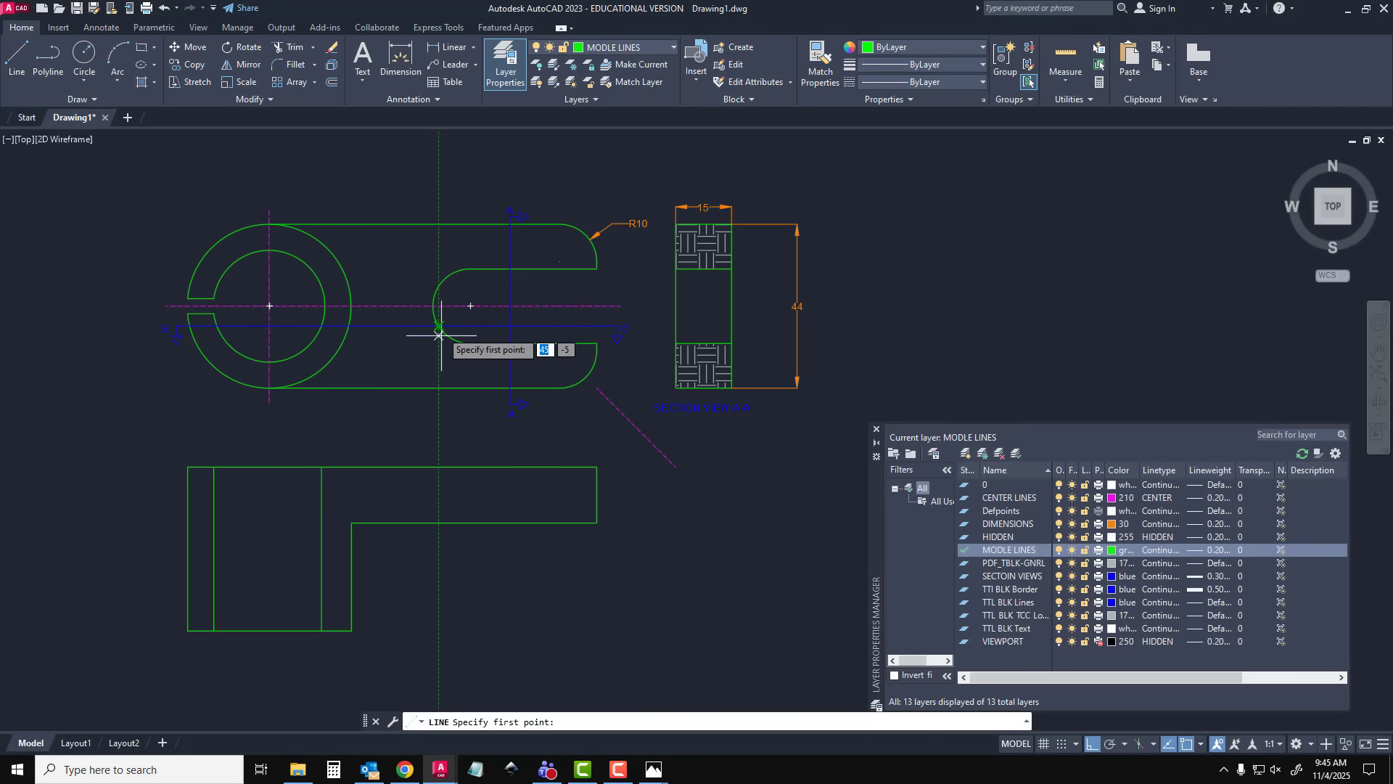
{"action": "left_click", "coordinate": [439, 466]}
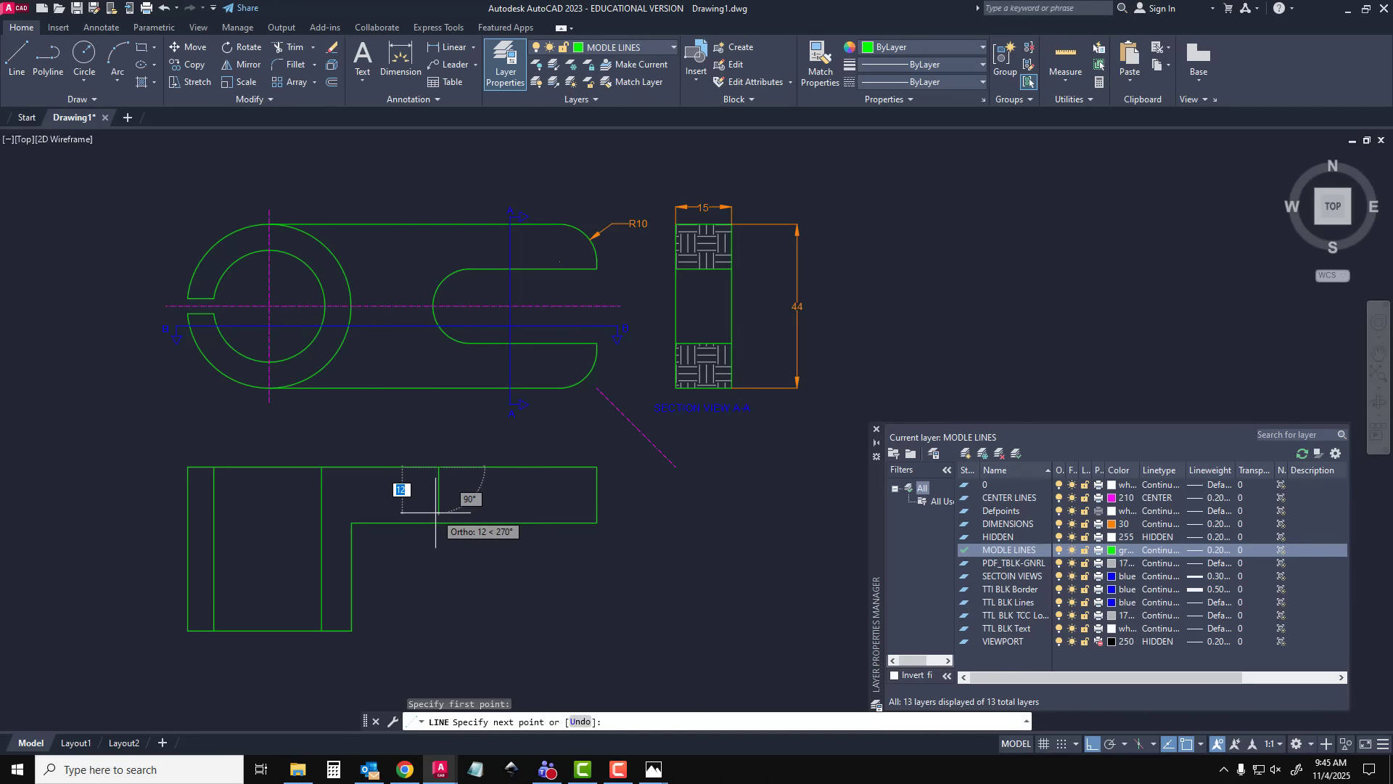
{"action": "type", "text": "15"}
{"action": "key", "text": "Return"}
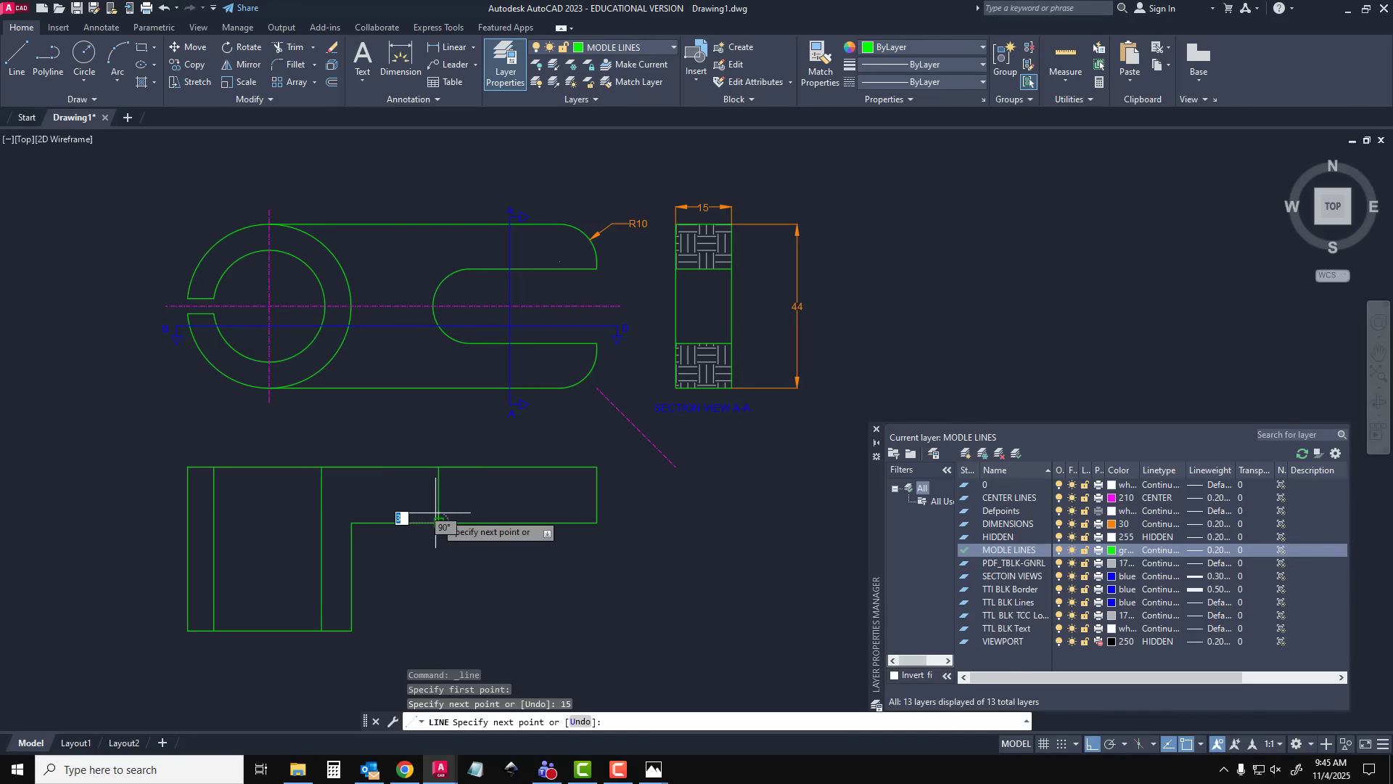
{"action": "key", "text": "Escape"}
Draw a 15 mm vertical line down from the section's top edge, aligned with where the slot's arc meets its lower straight edge
{"action": "left_click", "coordinate": [15, 58]}
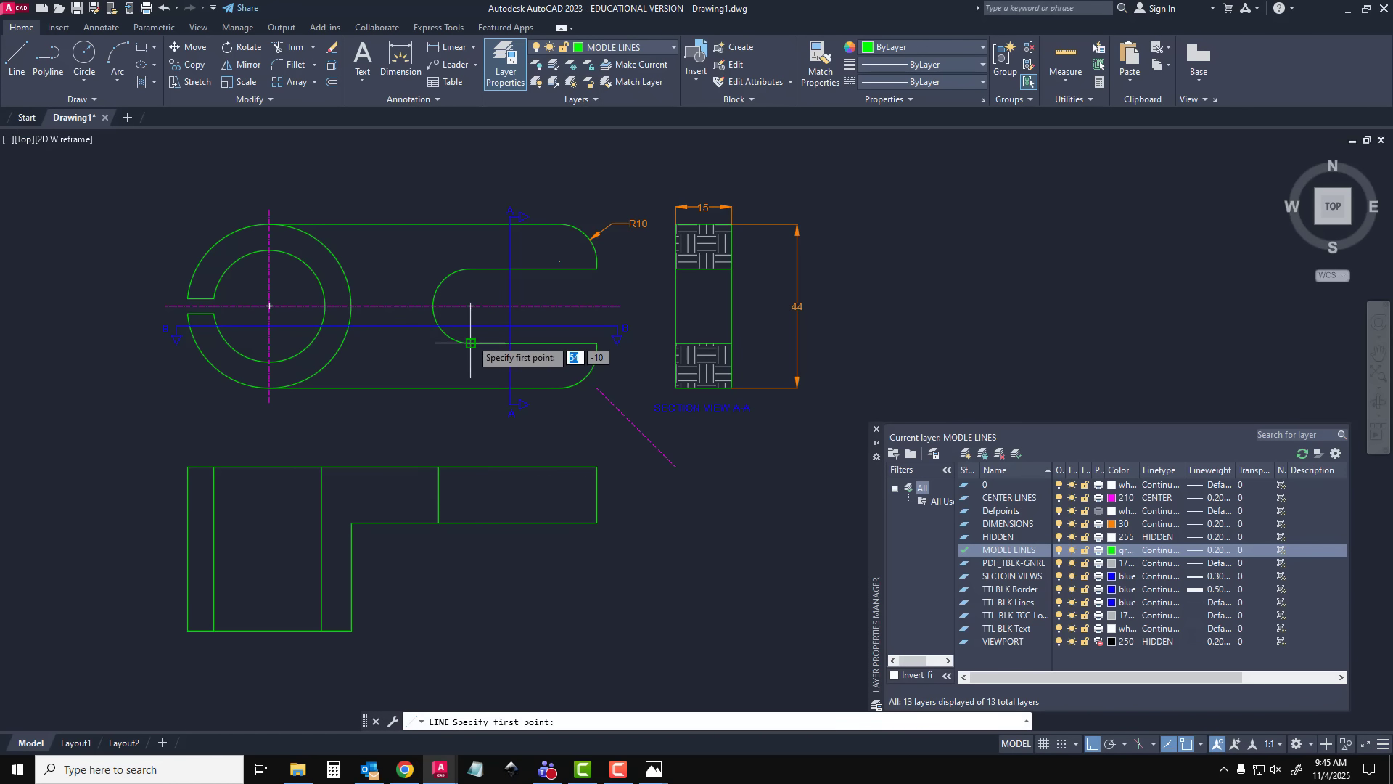
{"action": "left_click", "coordinate": [469, 467]}
{"action": "type", "text": "15"}
{"action": "key", "text": "Return"}
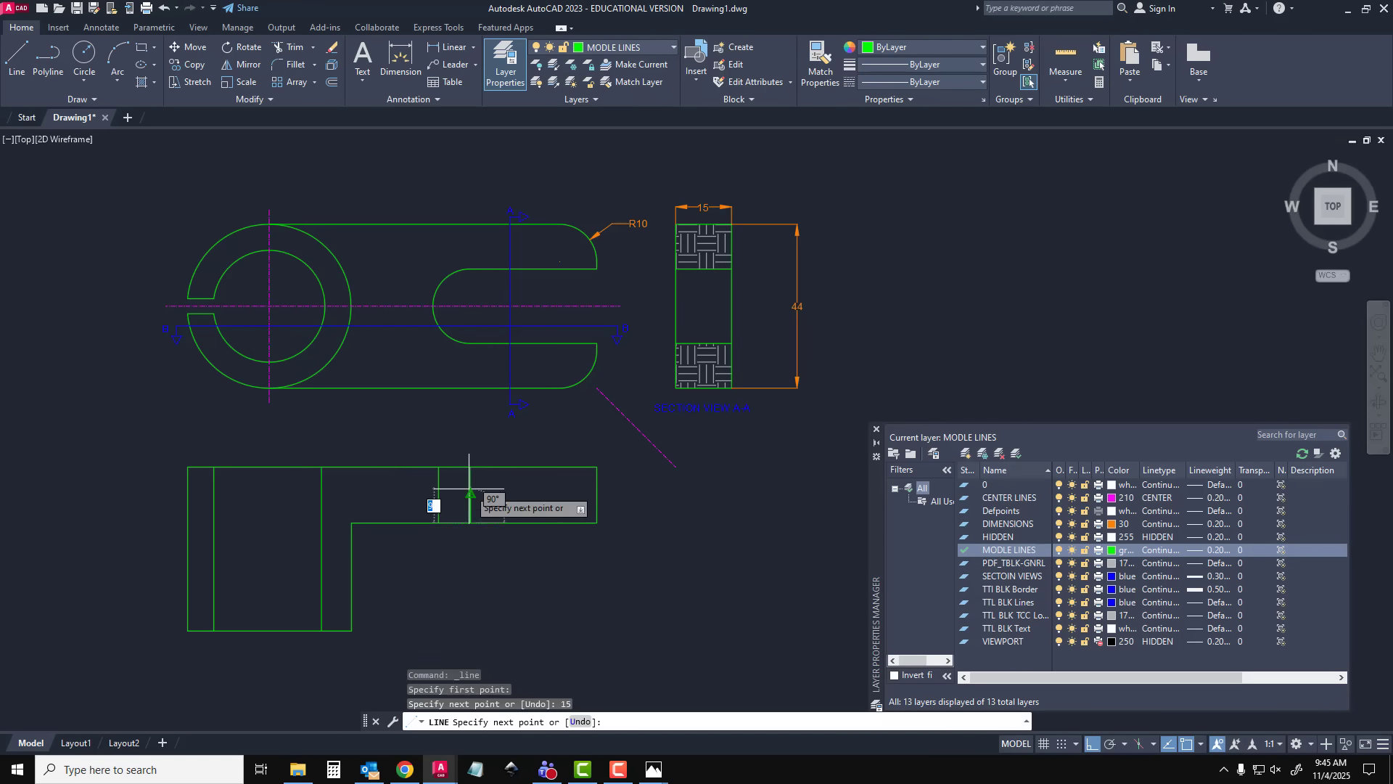
{"action": "key", "text": "Escape"}
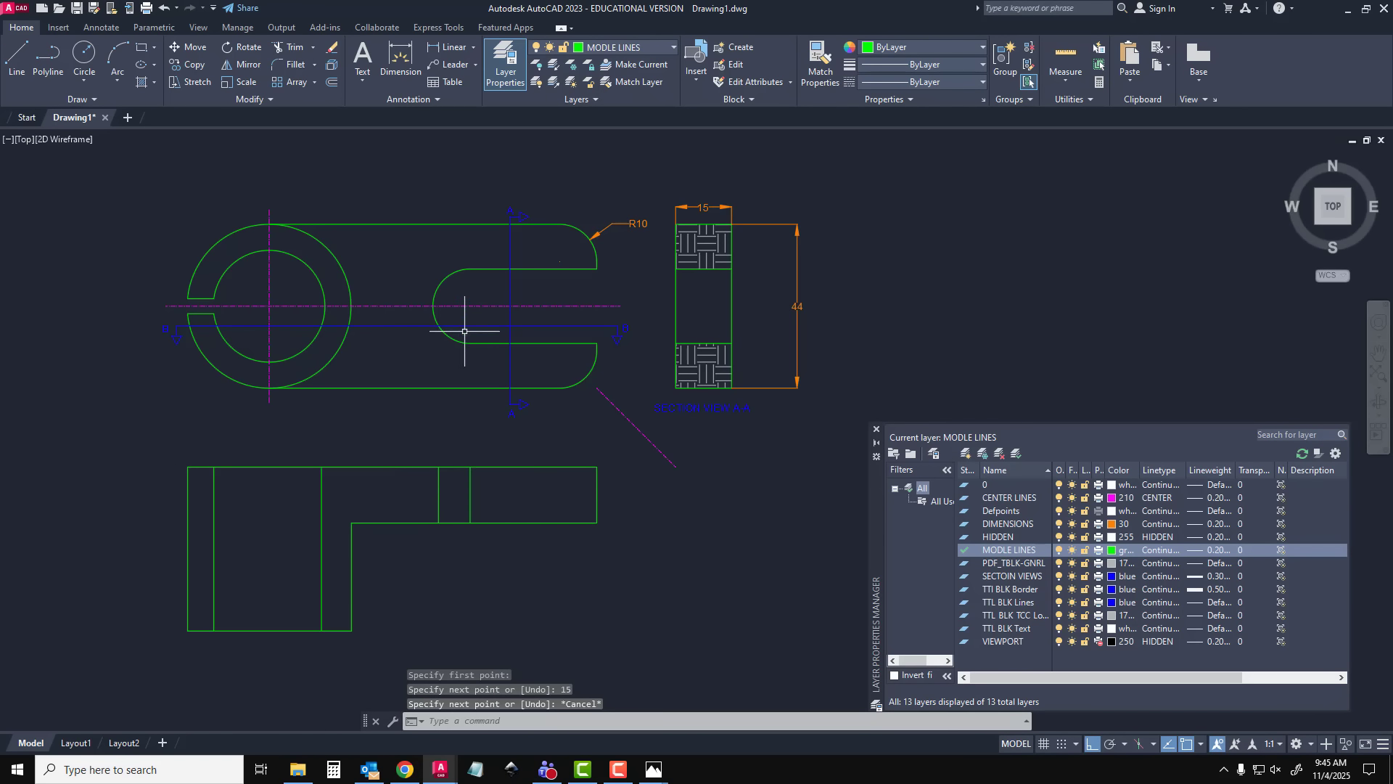
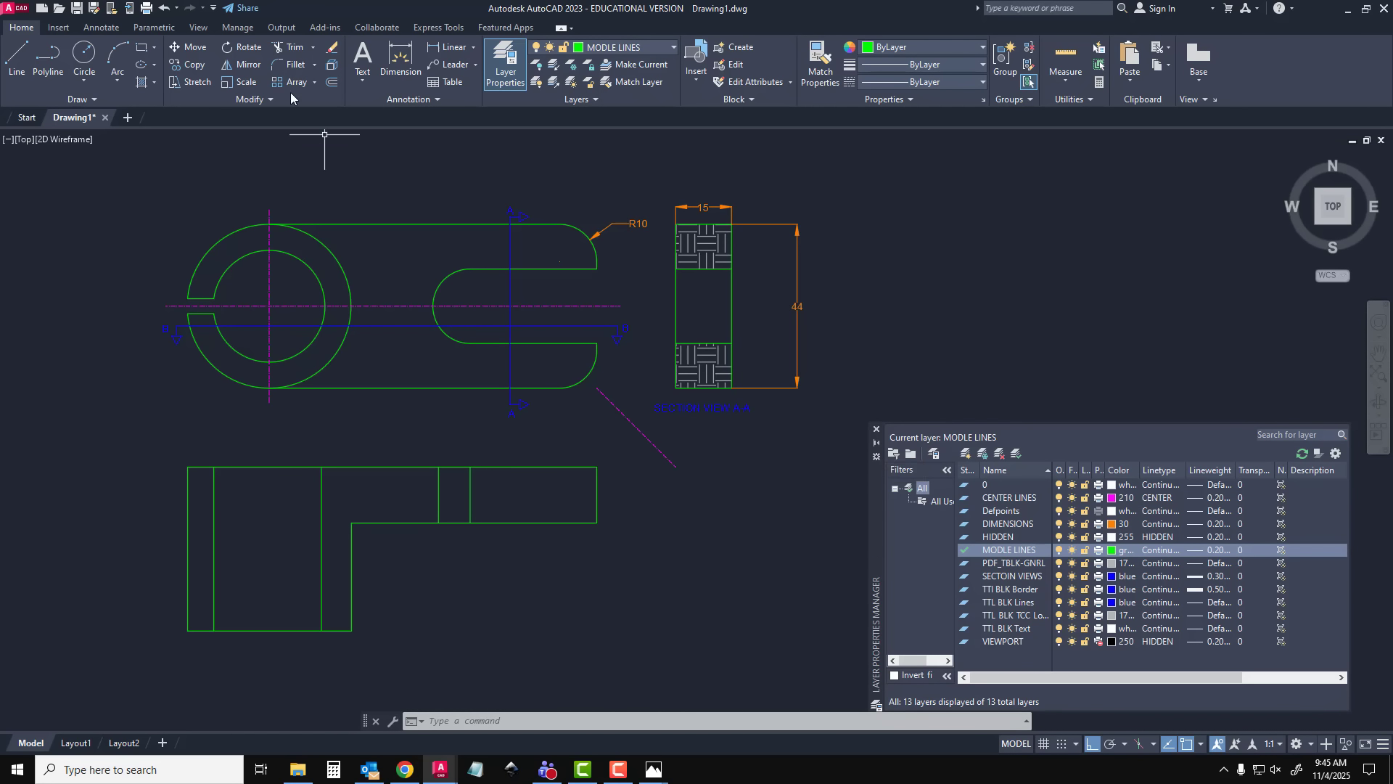
Hatch the lower section view's outer ring wall and the L-shaped cut area between the bore and the slot
{"action": "left_click", "coordinate": [145, 85]}
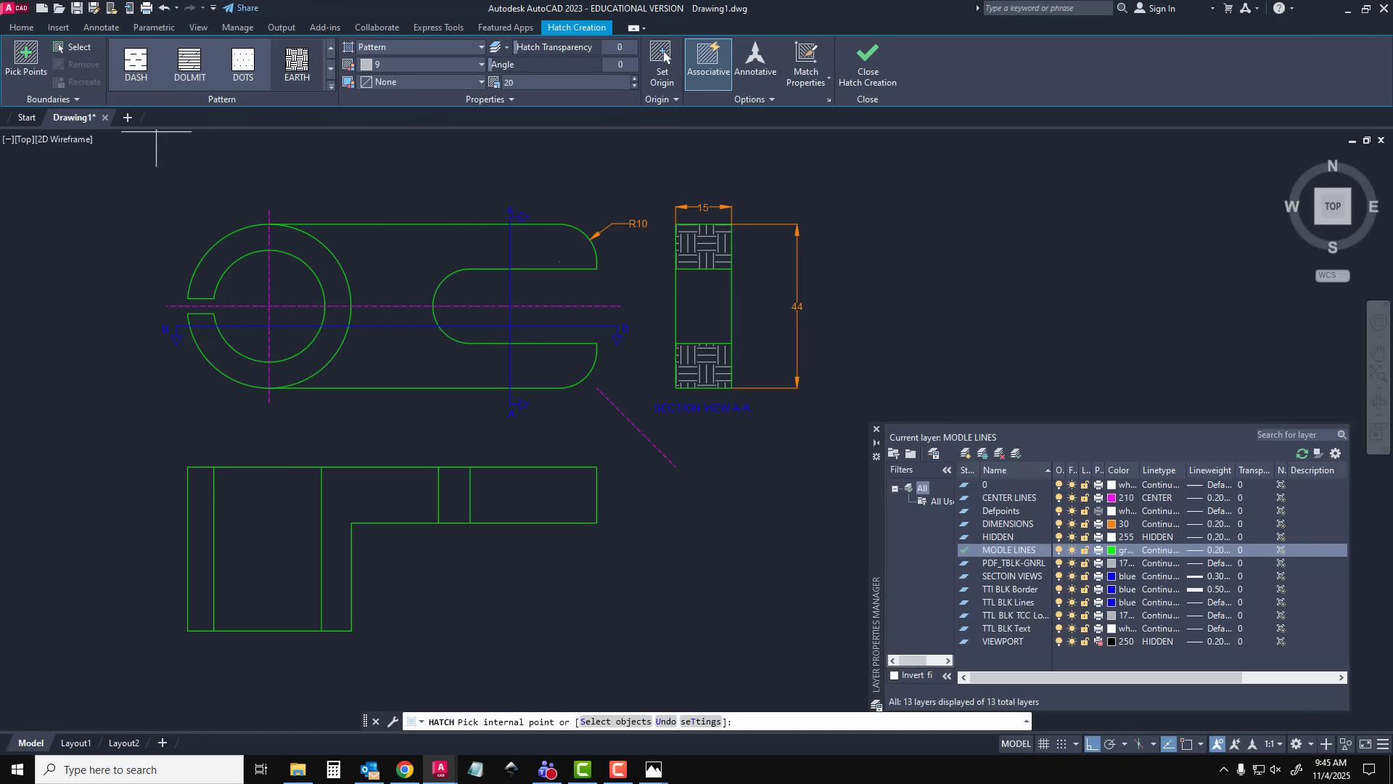
{"action": "left_click", "coordinate": [203, 540]}
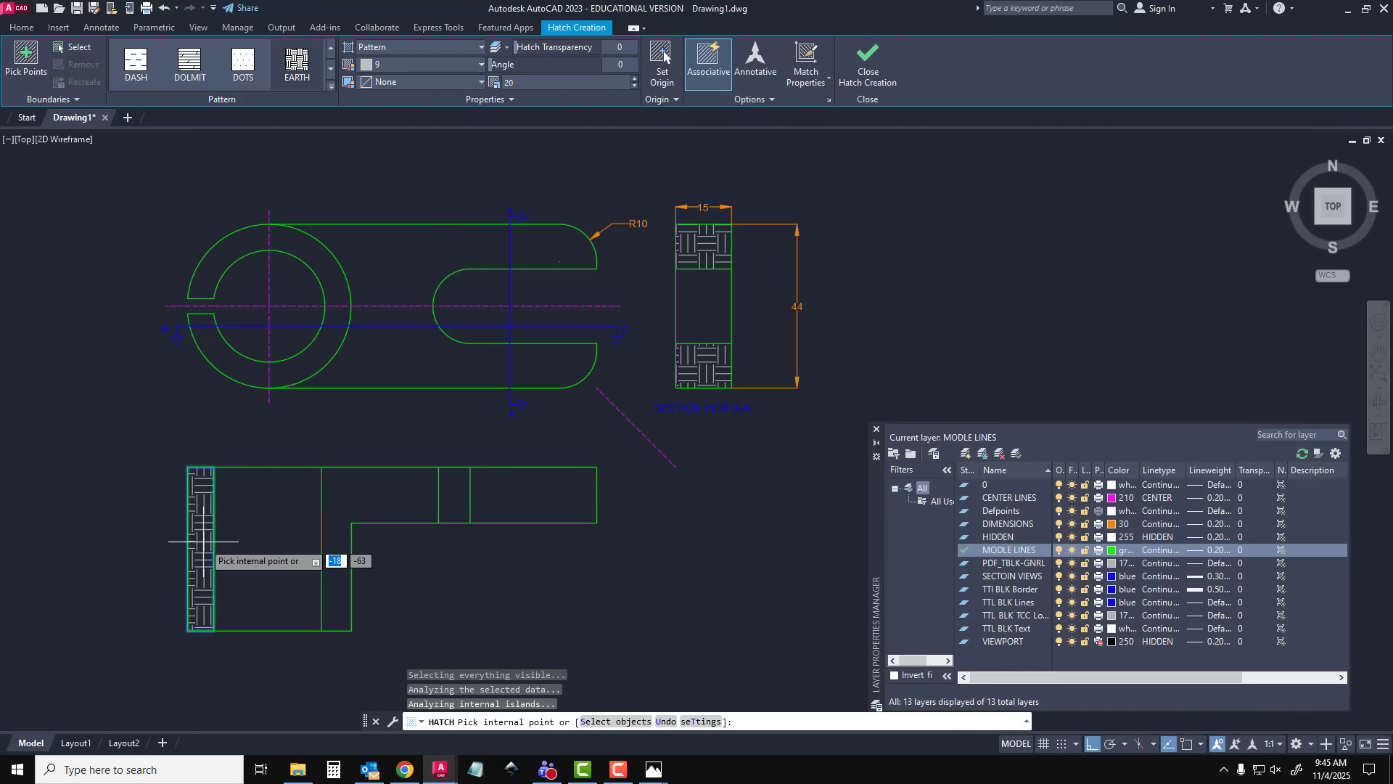
{"action": "left_click", "coordinate": [343, 501]}
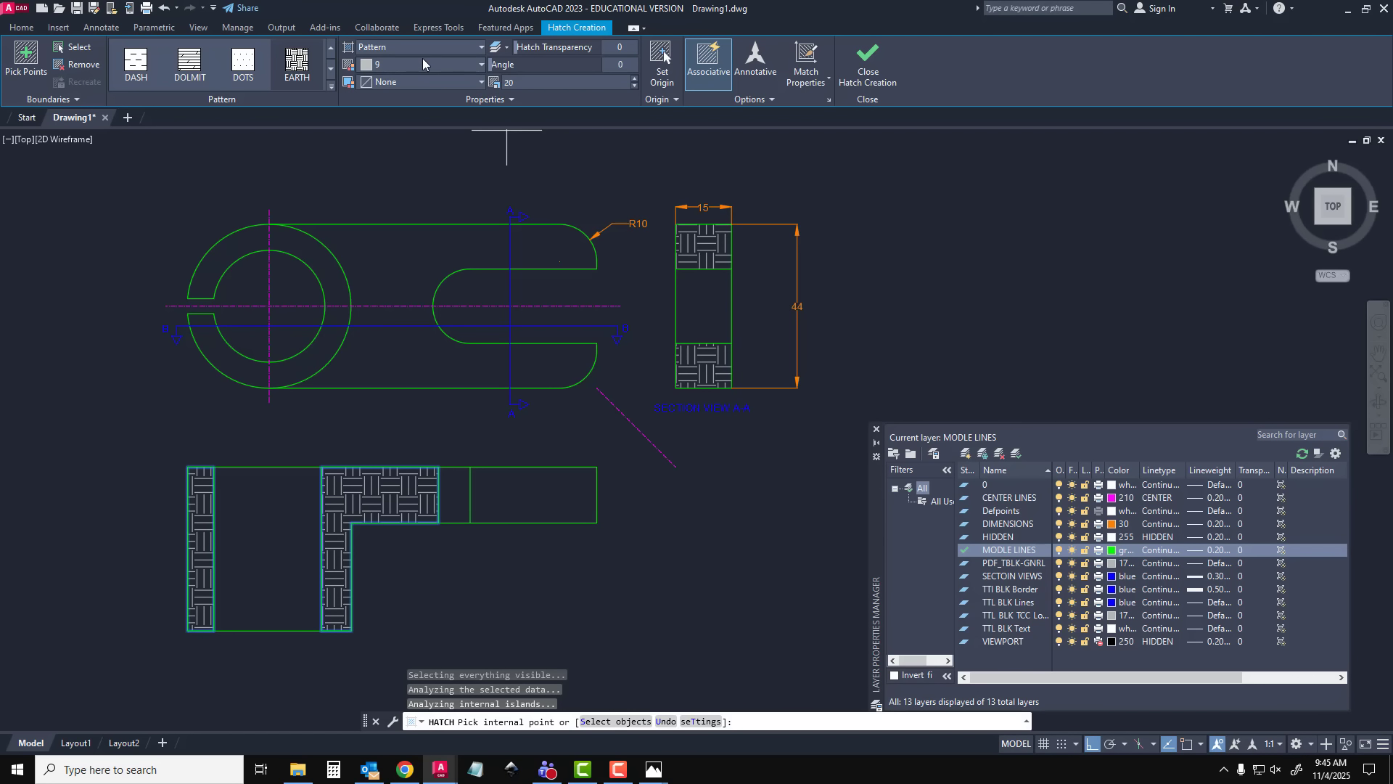
{"action": "left_click", "coordinate": [867, 62]}
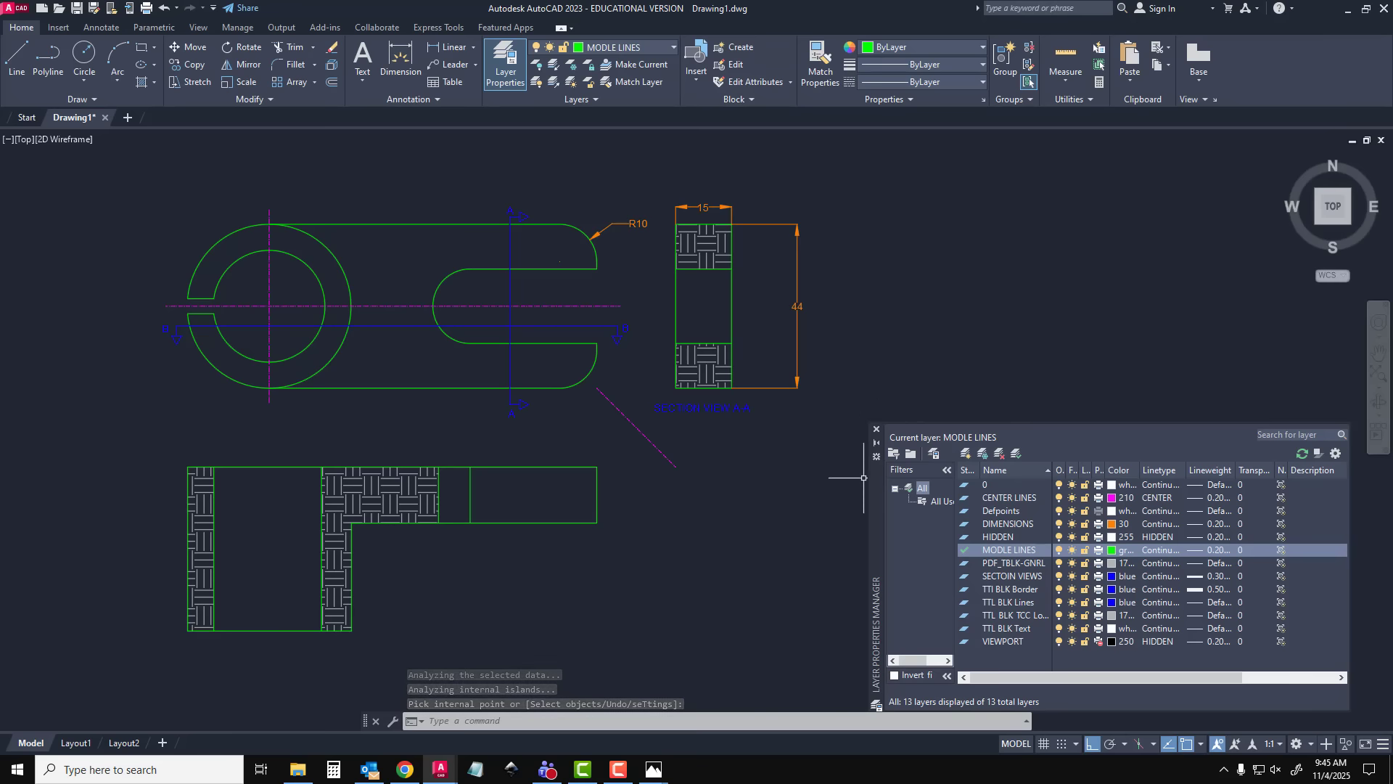
Move the layer manager clear of the views and delete the diagonal projection line between the front view and section A-A
{"action": "left_click_drag", "start_coordinate": [875, 491], "coordinate": [851, 313]}
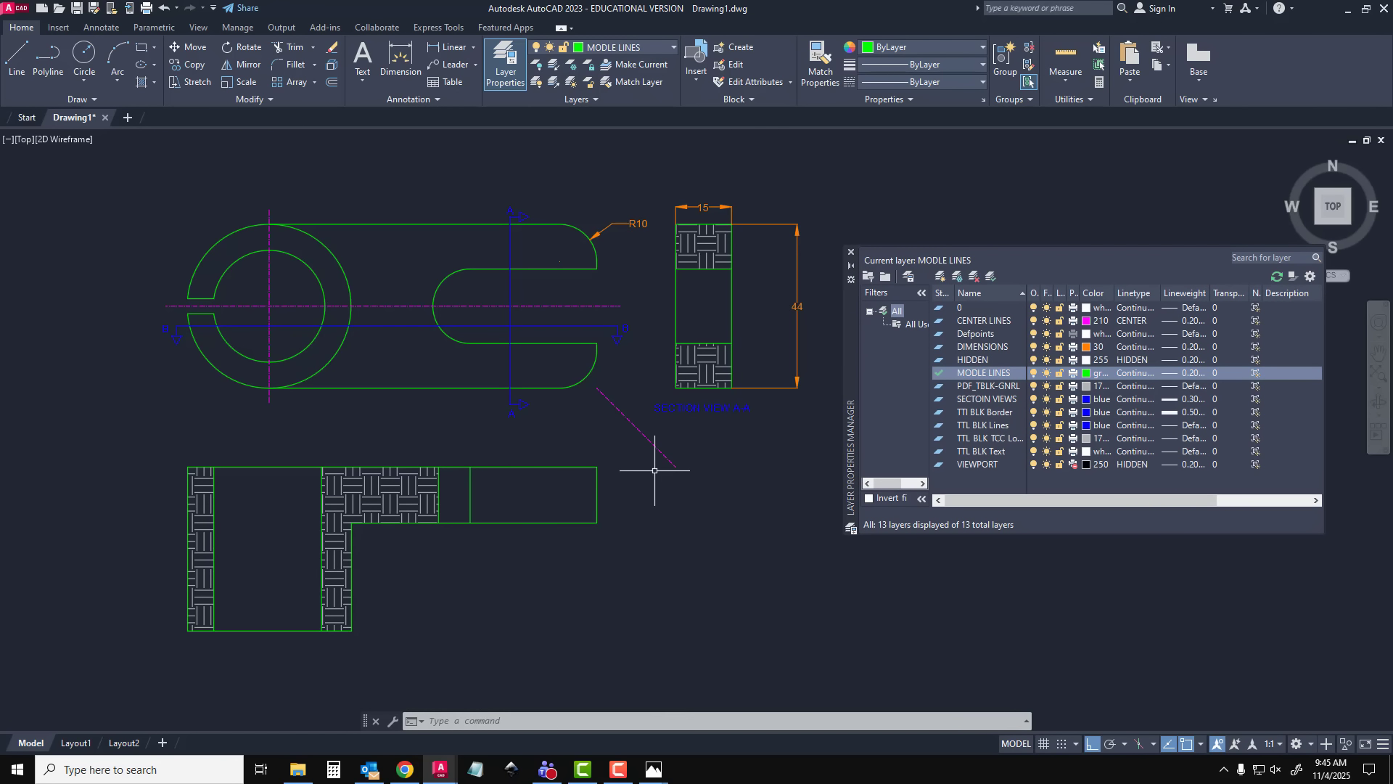
{"action": "key", "text": "Escape"}
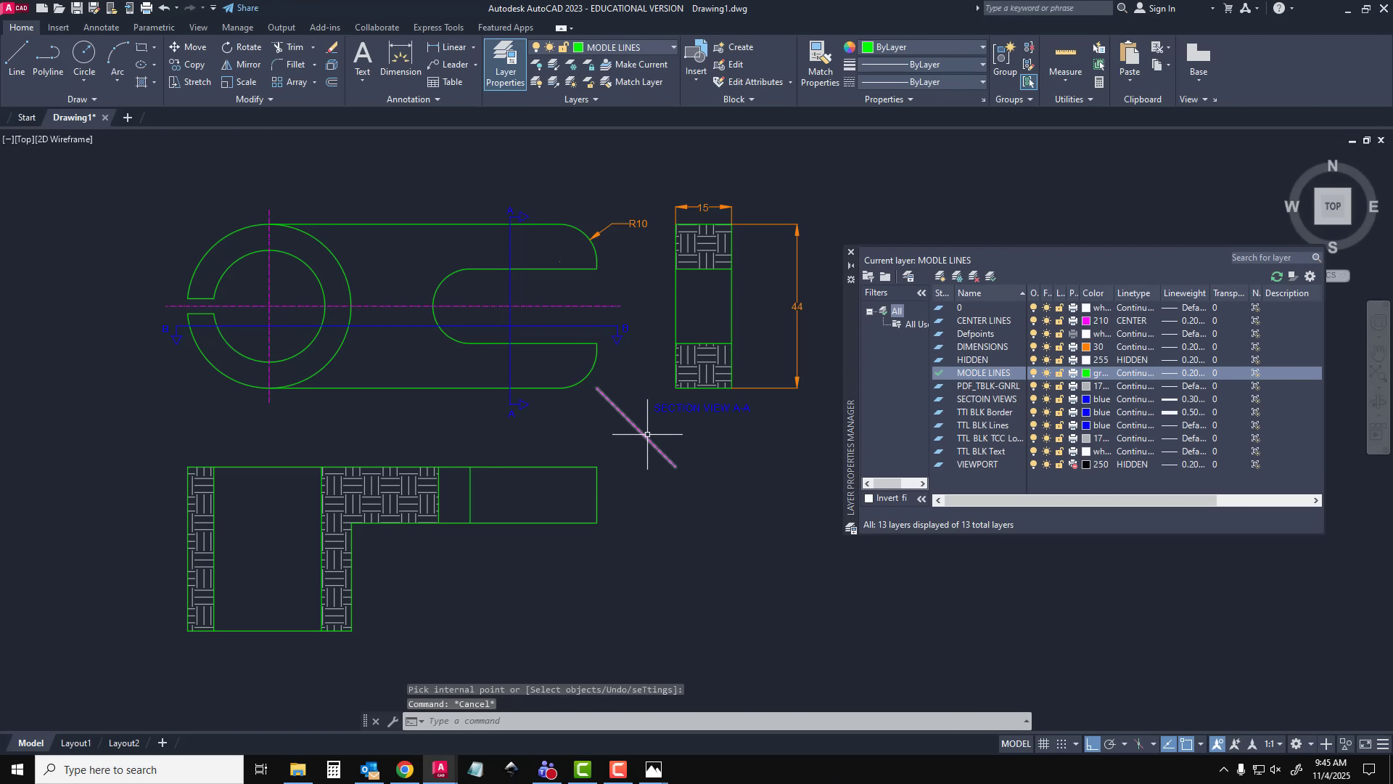
{"action": "left_click", "coordinate": [647, 433]}
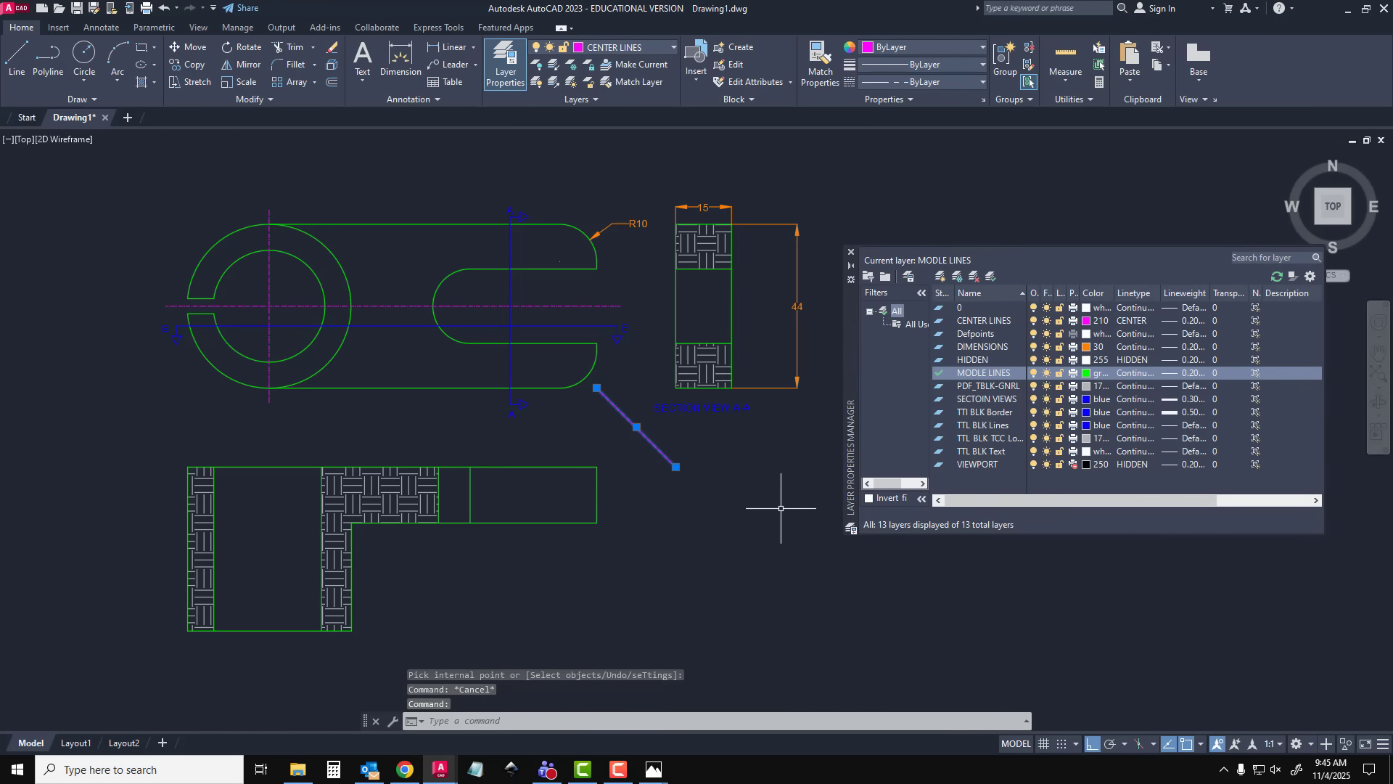
{"action": "key", "text": "Delete"}
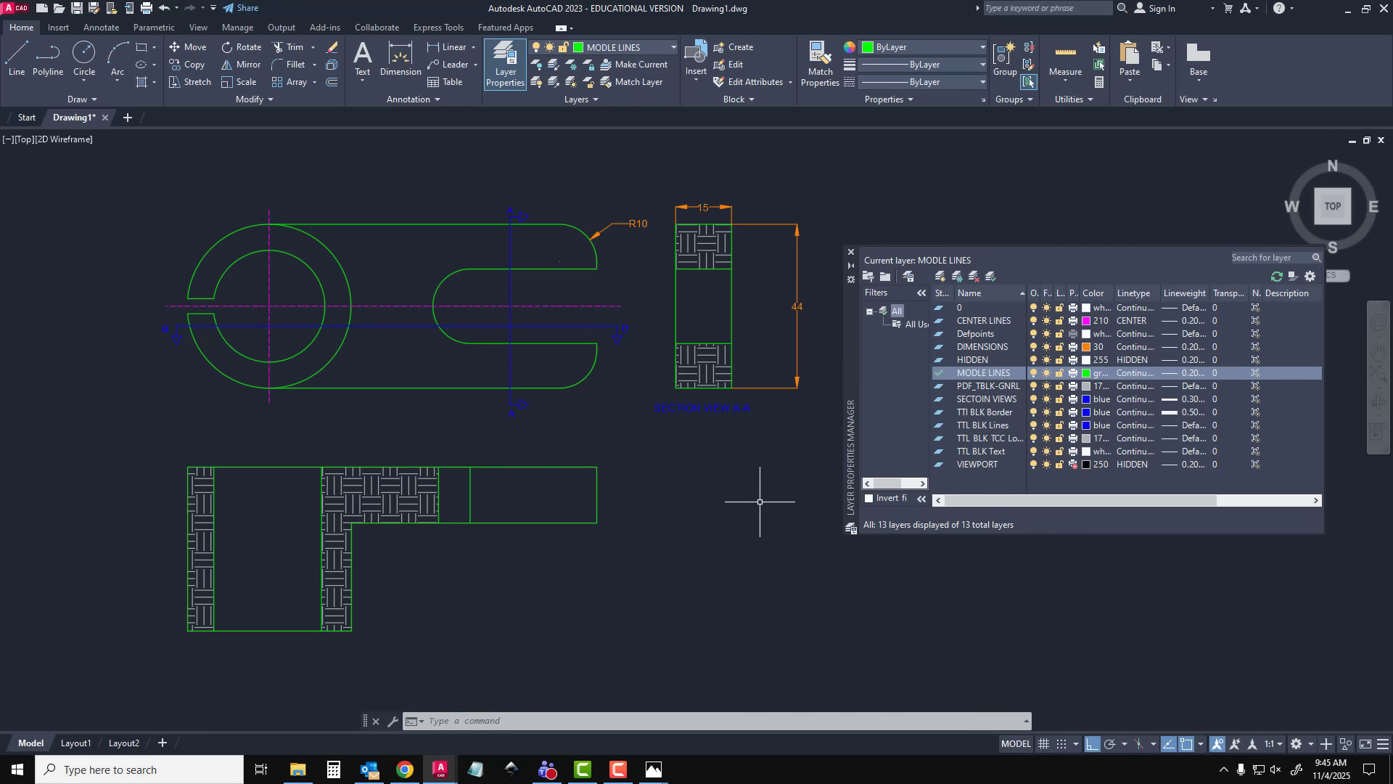
Make DIMENSIONS the current layer, close the layer manager and add a diameter dimension outside the ring's outer circle
{"action": "double_click", "coordinate": [988, 347]}
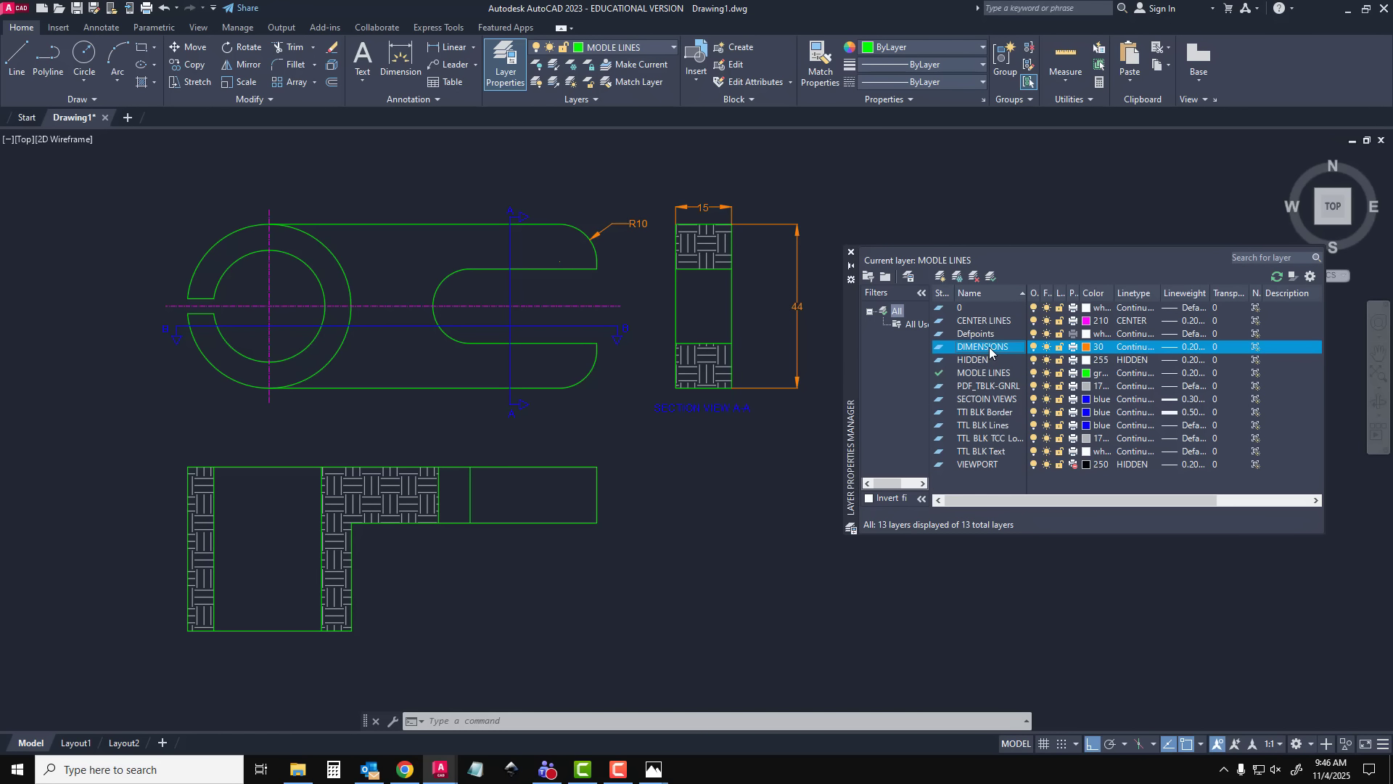
{"action": "left_click", "coordinate": [851, 253]}
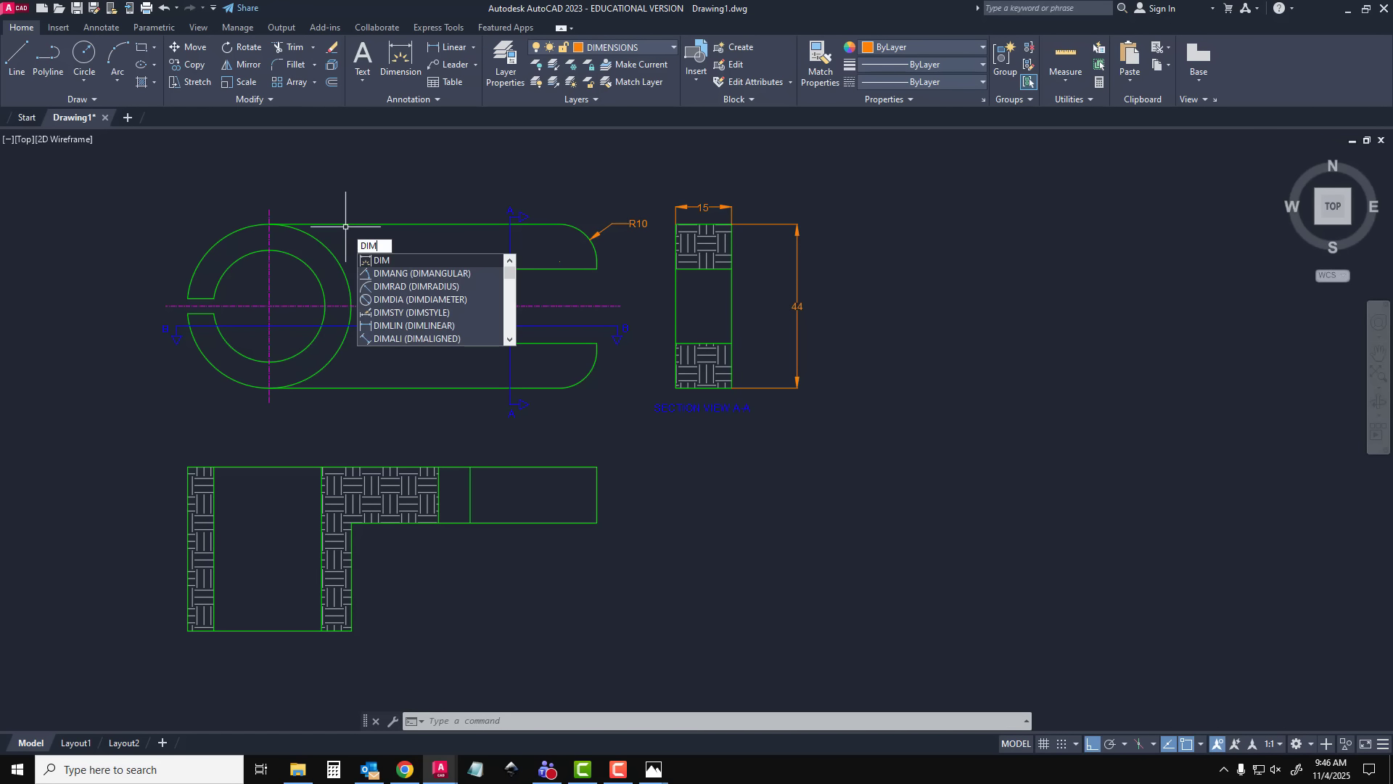
{"action": "type", "text": "IA"}
{"action": "key", "text": "Return"}
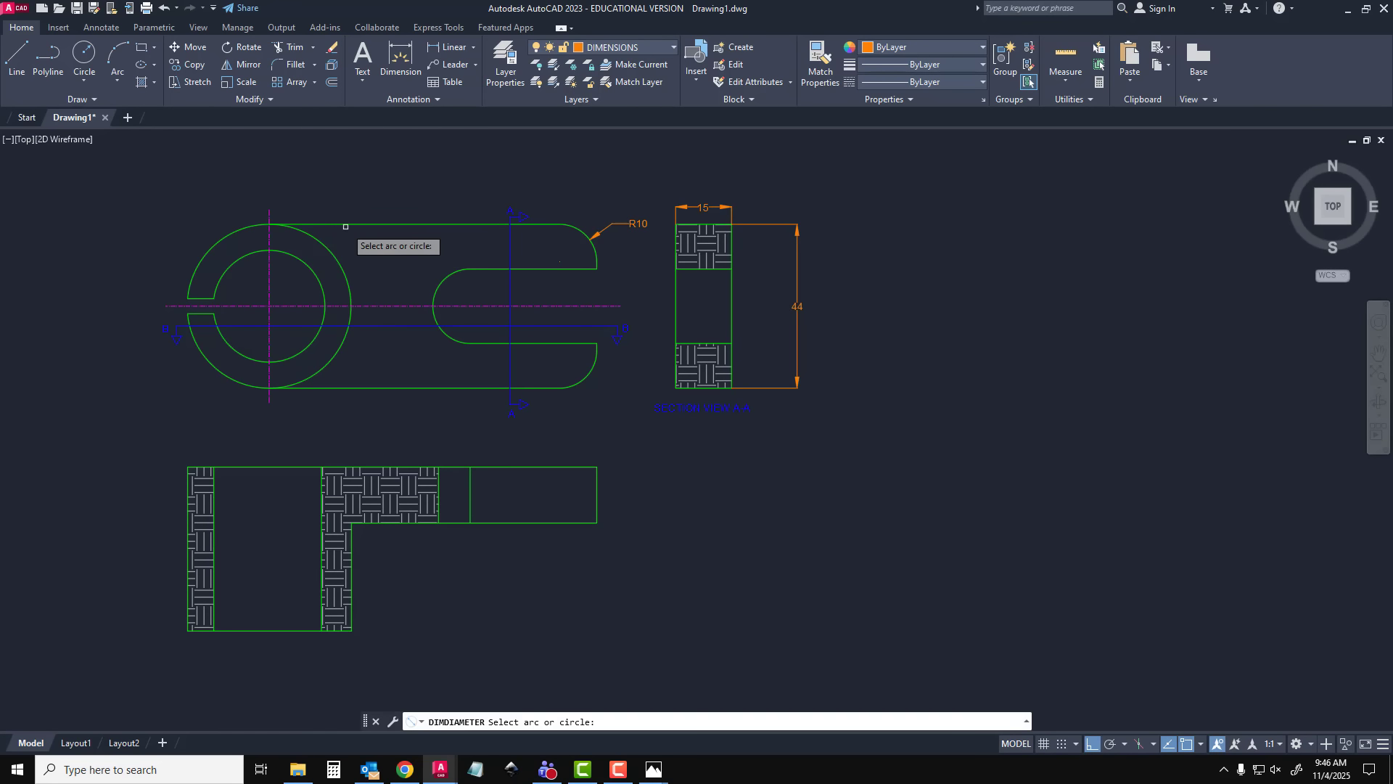
{"action": "left_click", "coordinate": [222, 241]}
{"action": "left_click", "coordinate": [199, 237]}
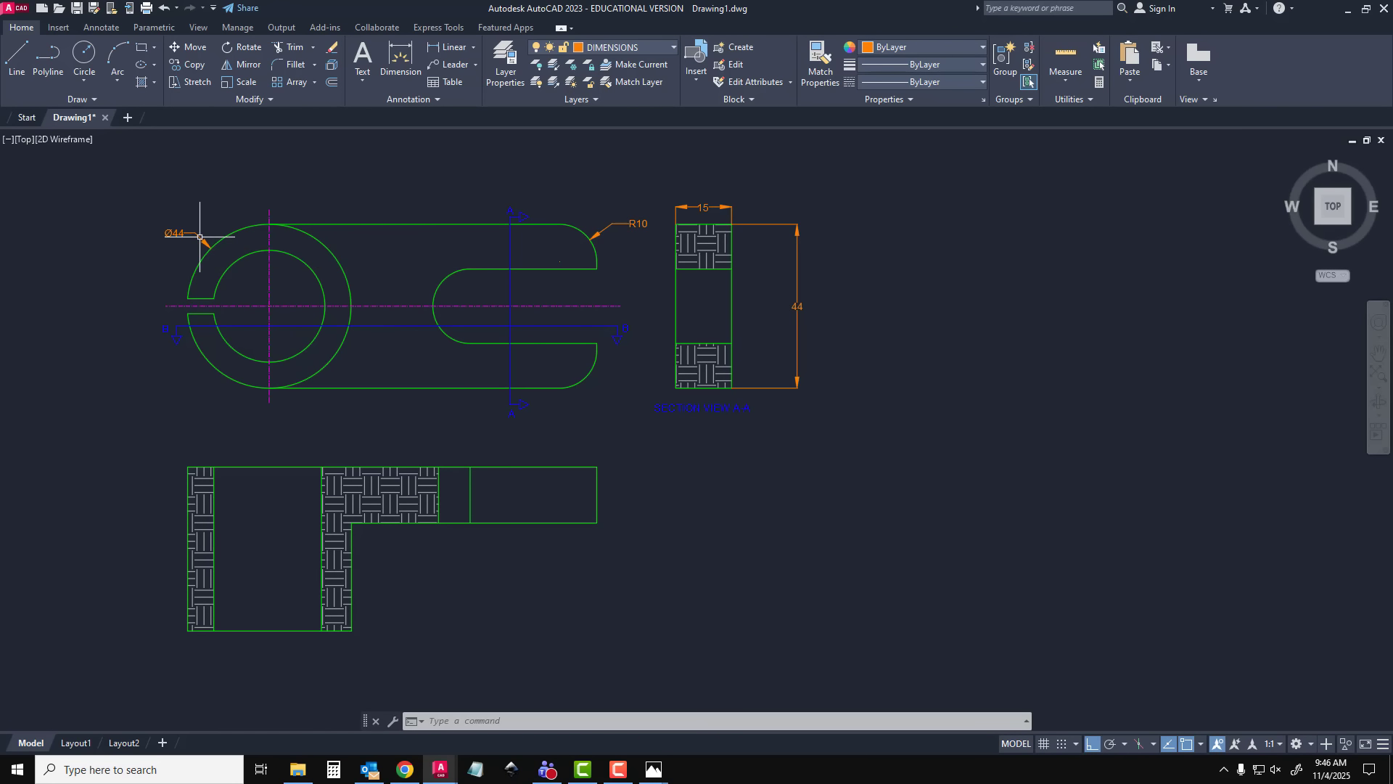
Add a diameter dimension to the ring's bore and append THRU to its text
{"action": "type", "text": "DIMDA"}
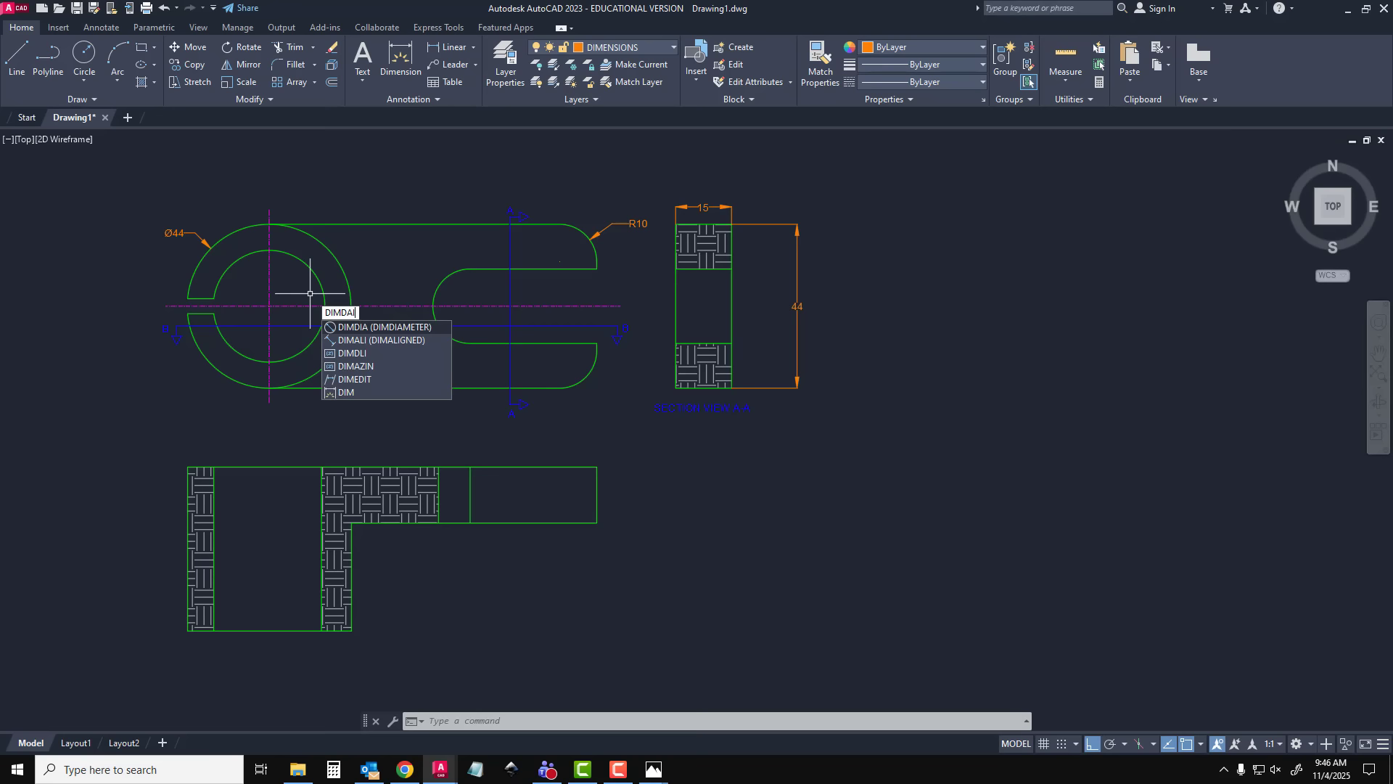
{"action": "key", "text": "BackSpace"}
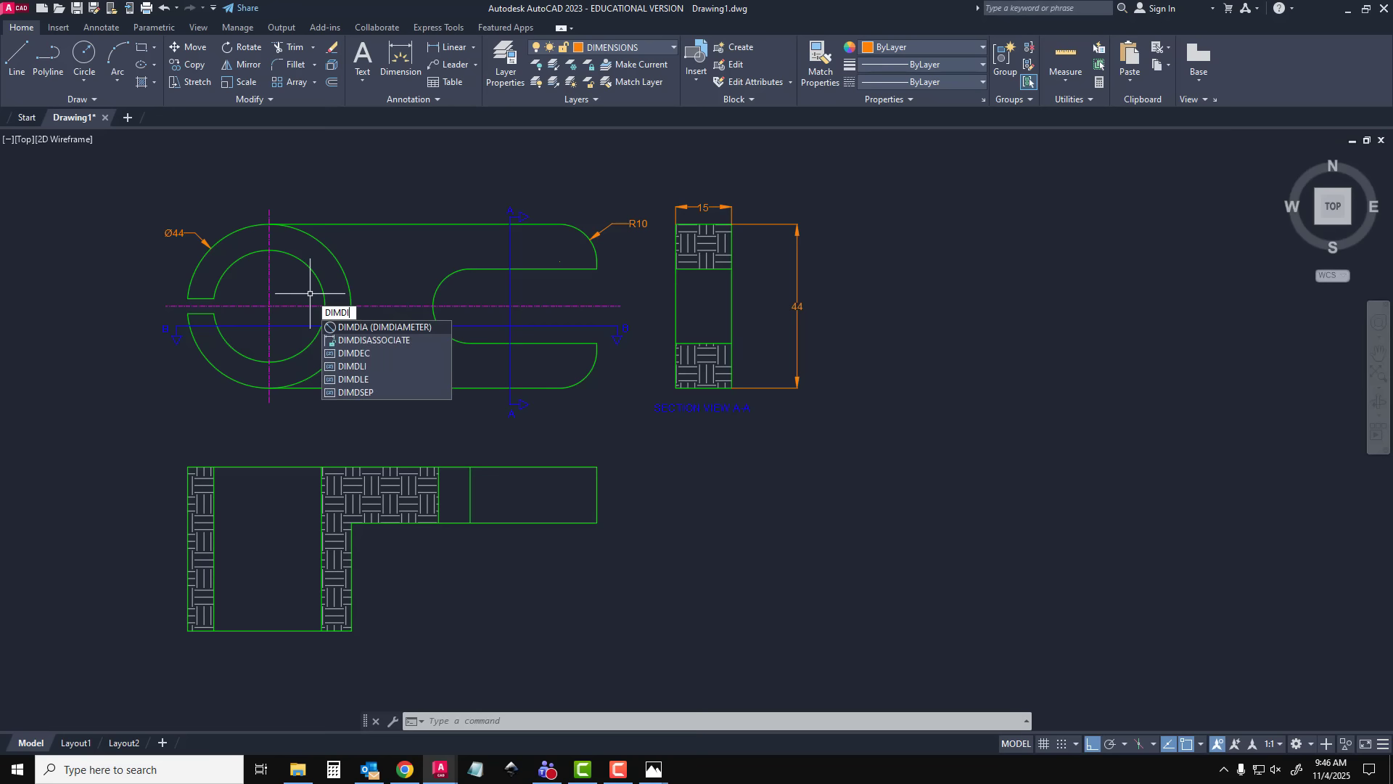
{"action": "type", "text": "IA"}
{"action": "key", "text": "Return"}
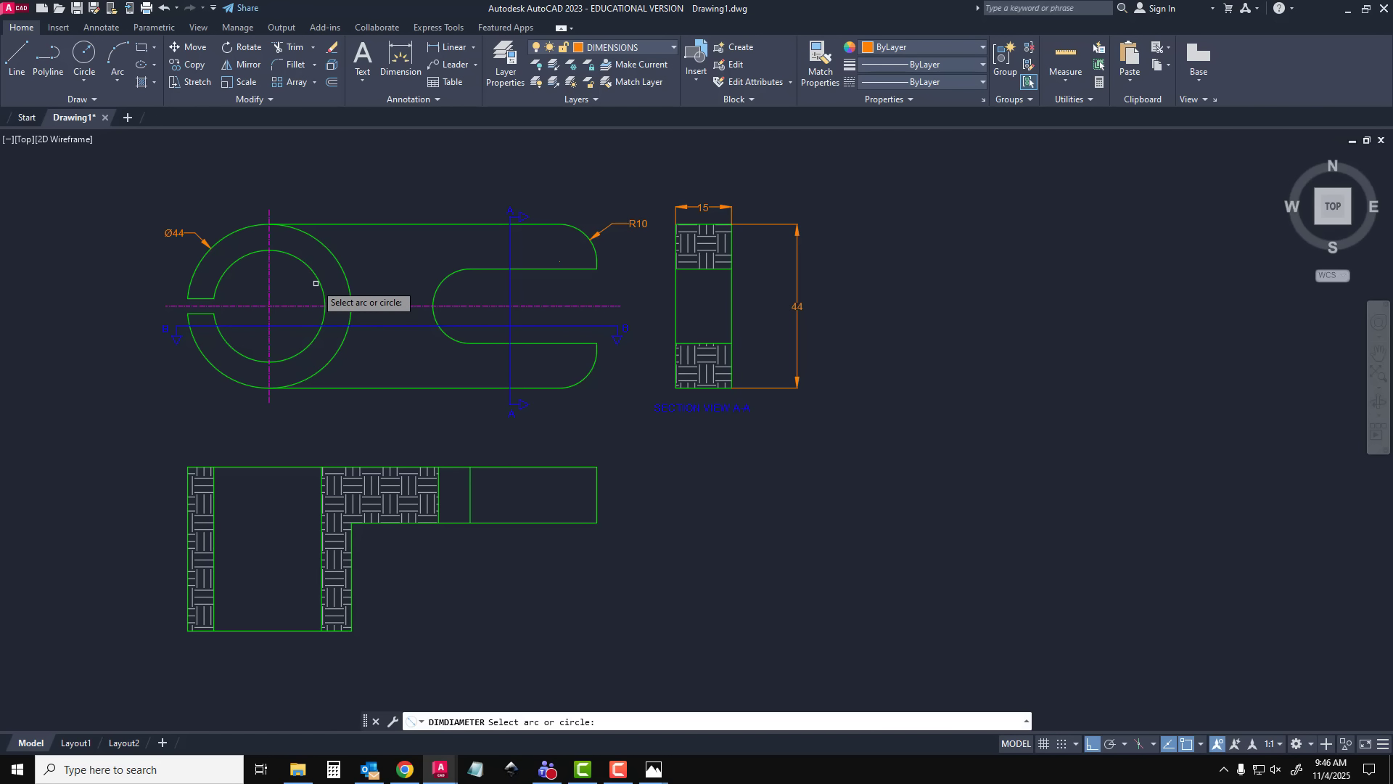
{"action": "left_click", "coordinate": [322, 294]}
{"action": "left_click", "coordinate": [367, 243]}
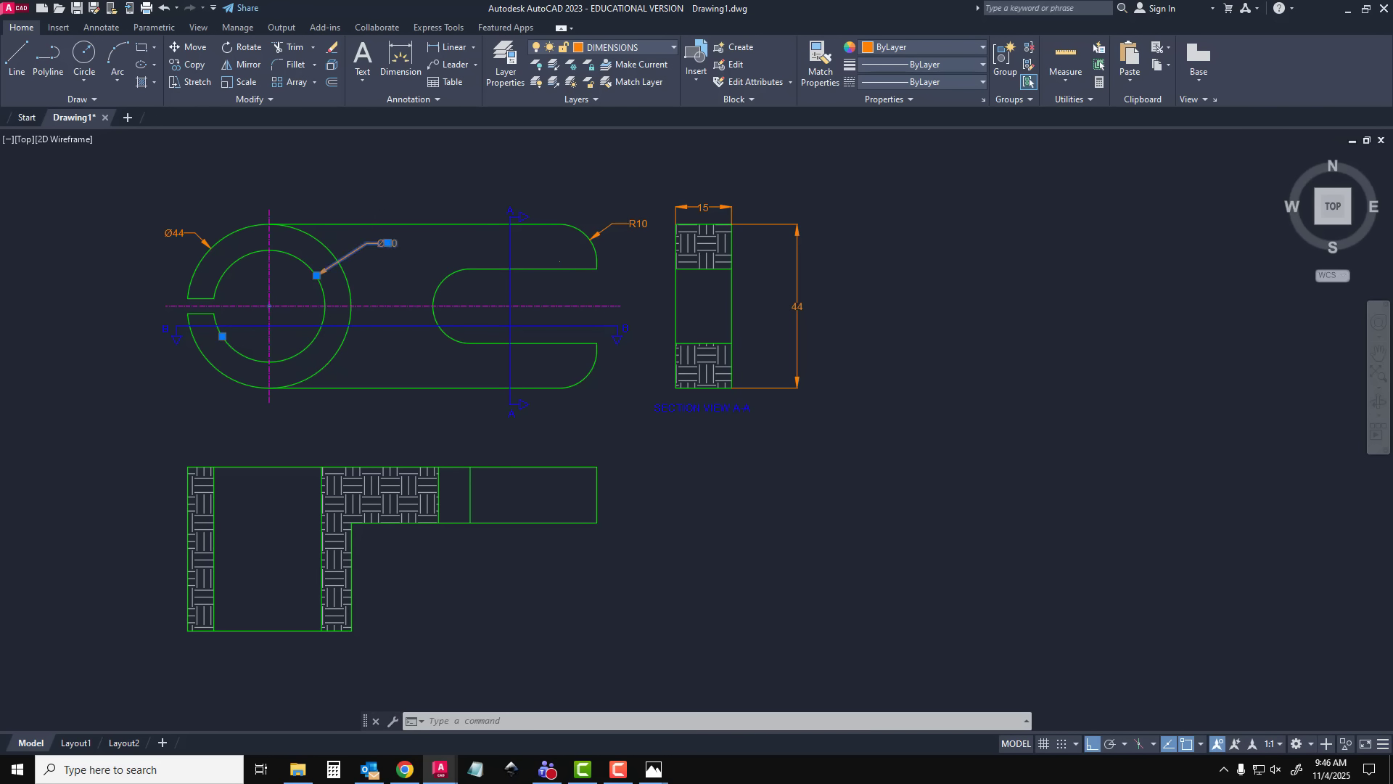
{"action": "double_click", "coordinate": [387, 243]}
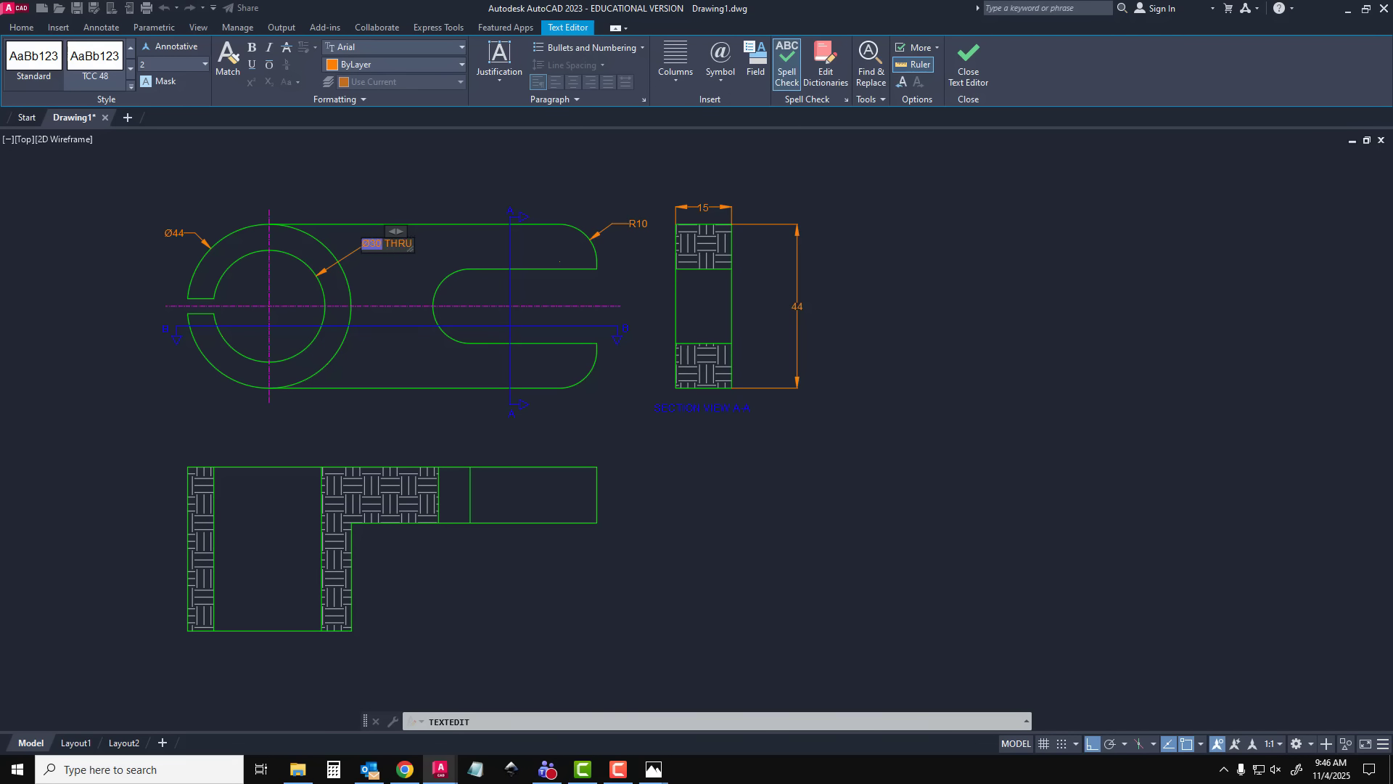
{"action": "left_click", "coordinate": [382, 178]}
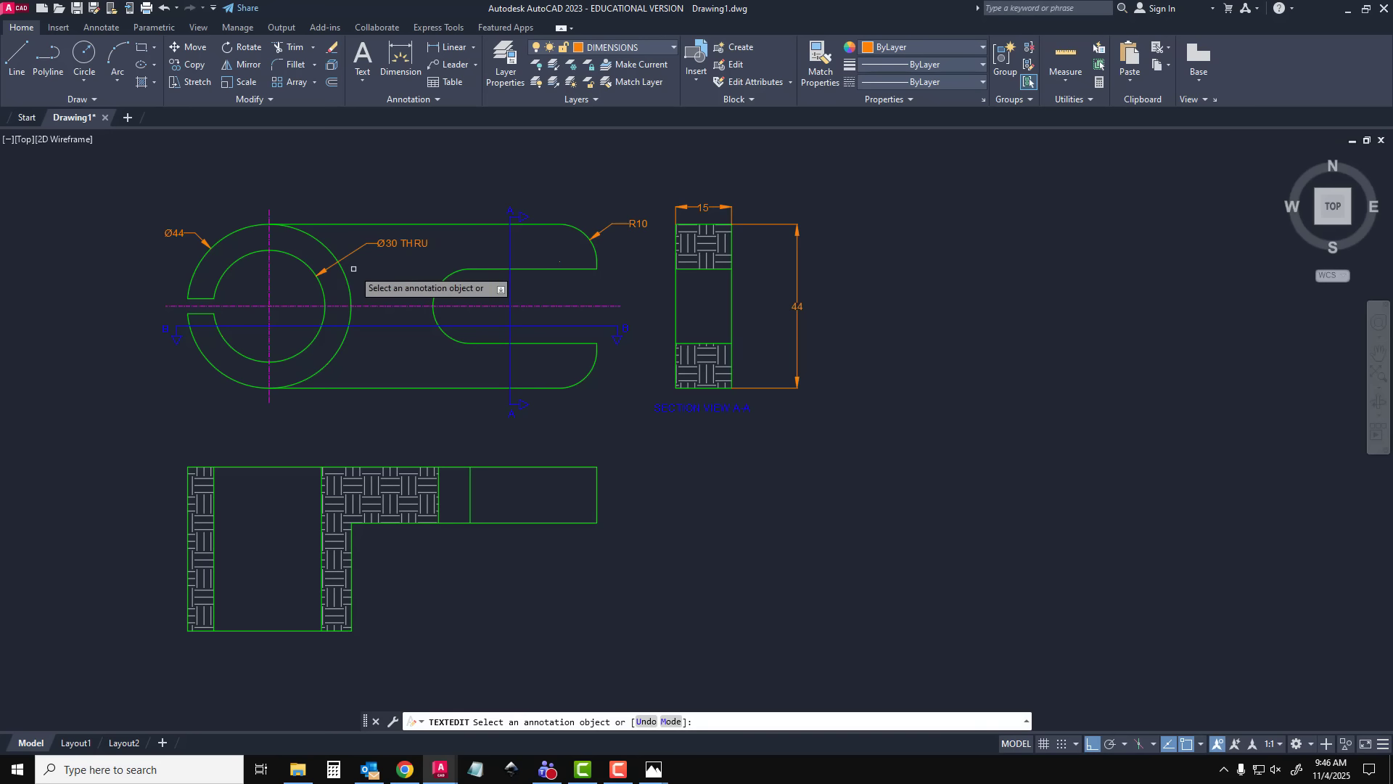
Add a vertical dimension for the ring's slit width, placed outside the ring
{"action": "scroll", "coordinate": [174, 303], "scroll_direction": "up", "scroll_amount": 5}
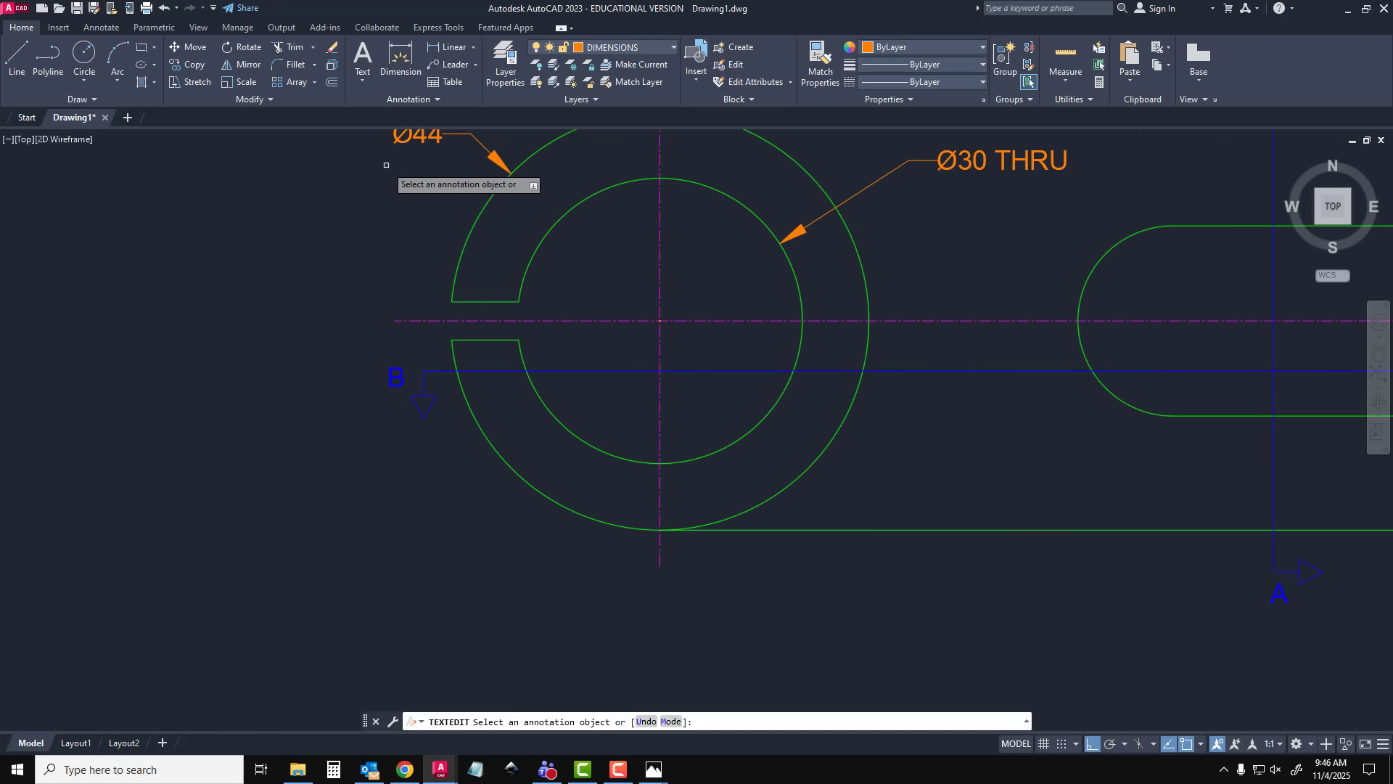
{"action": "left_click", "coordinate": [397, 52]}
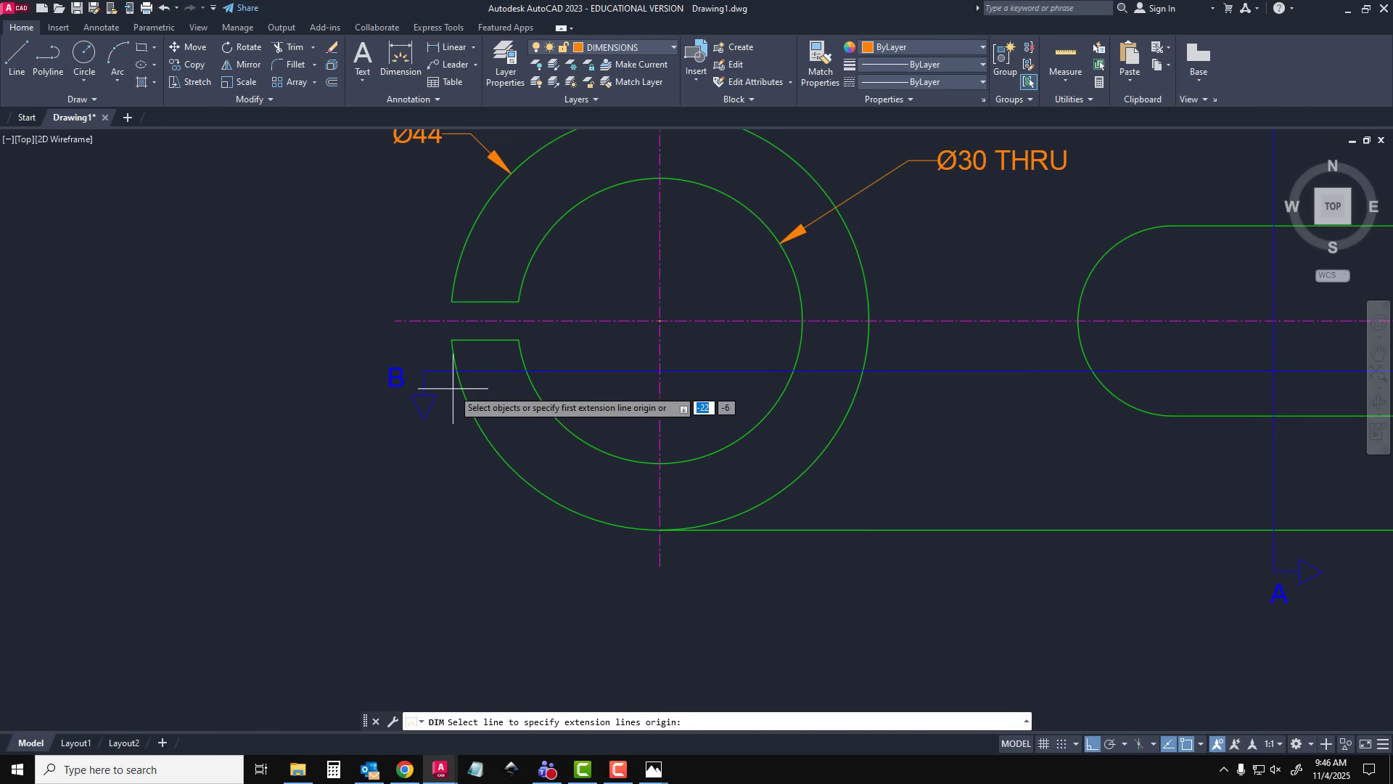
{"action": "left_click", "coordinate": [452, 339]}
{"action": "left_click", "coordinate": [452, 301]}
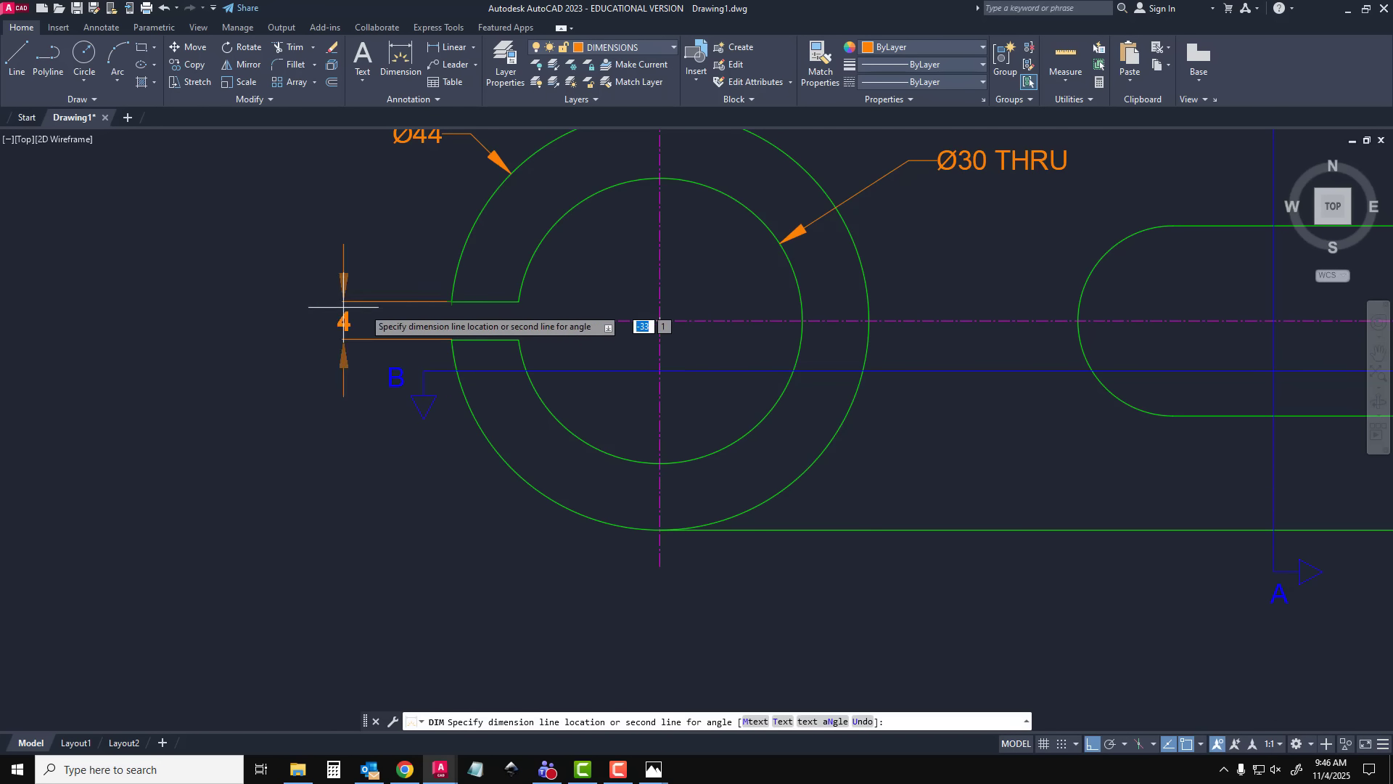
{"action": "left_click", "coordinate": [276, 311]}
{"action": "key", "text": "Escape"}
Move the slit width dimension's text above its extension lines and bring the dimension line closer to the ring
{"action": "left_click", "coordinate": [276, 314]}
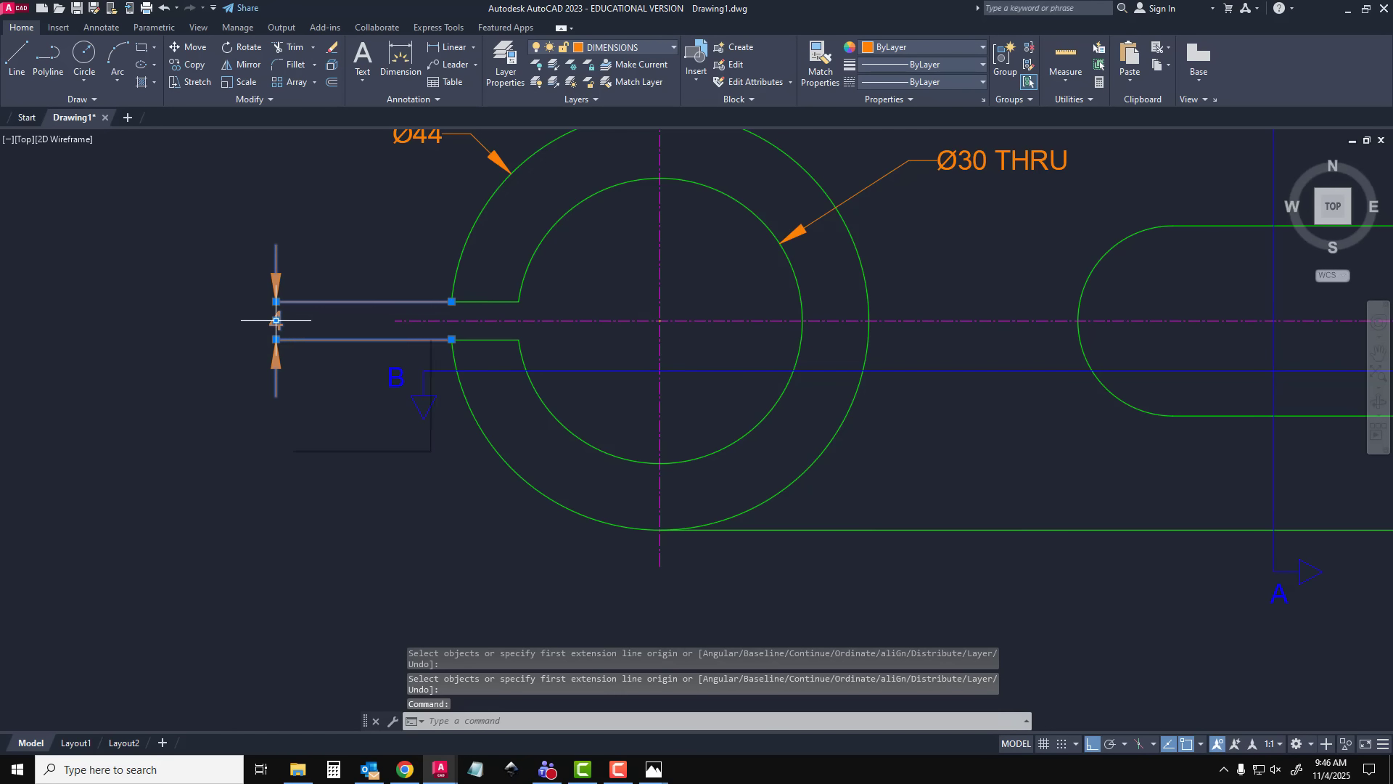
{"action": "left_click", "coordinate": [276, 320]}
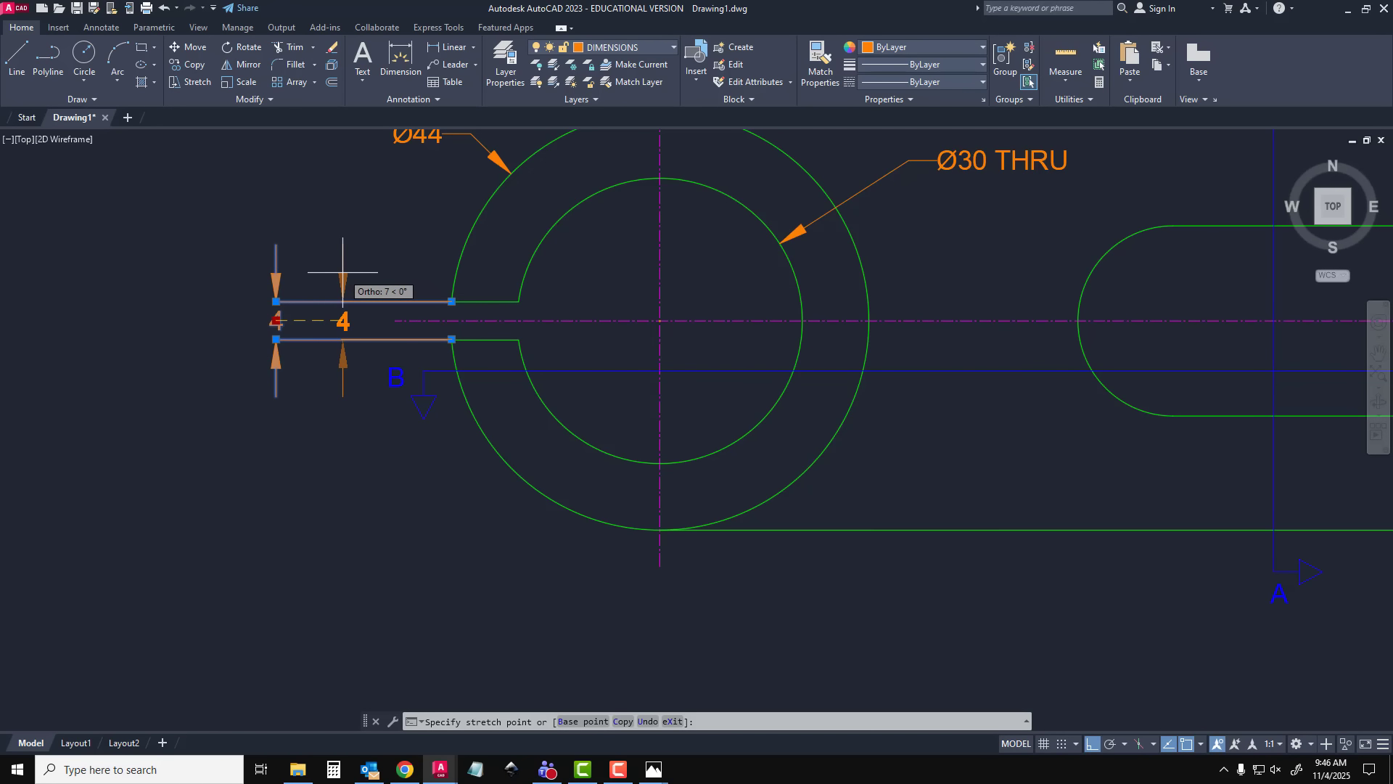
{"action": "left_click", "coordinate": [276, 245]}
{"action": "key", "text": "Escape"}
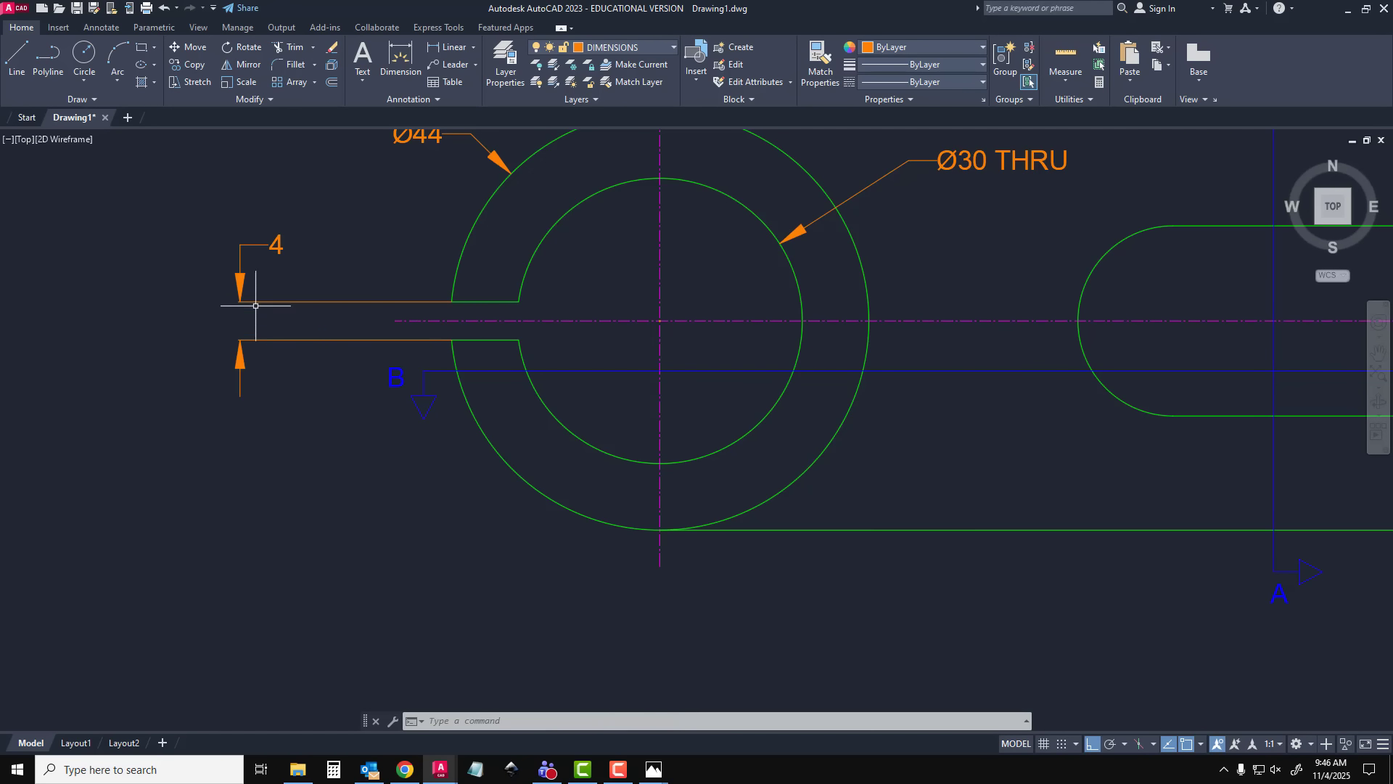
{"action": "left_click", "coordinate": [256, 304]}
{"action": "left_click", "coordinate": [240, 301]}
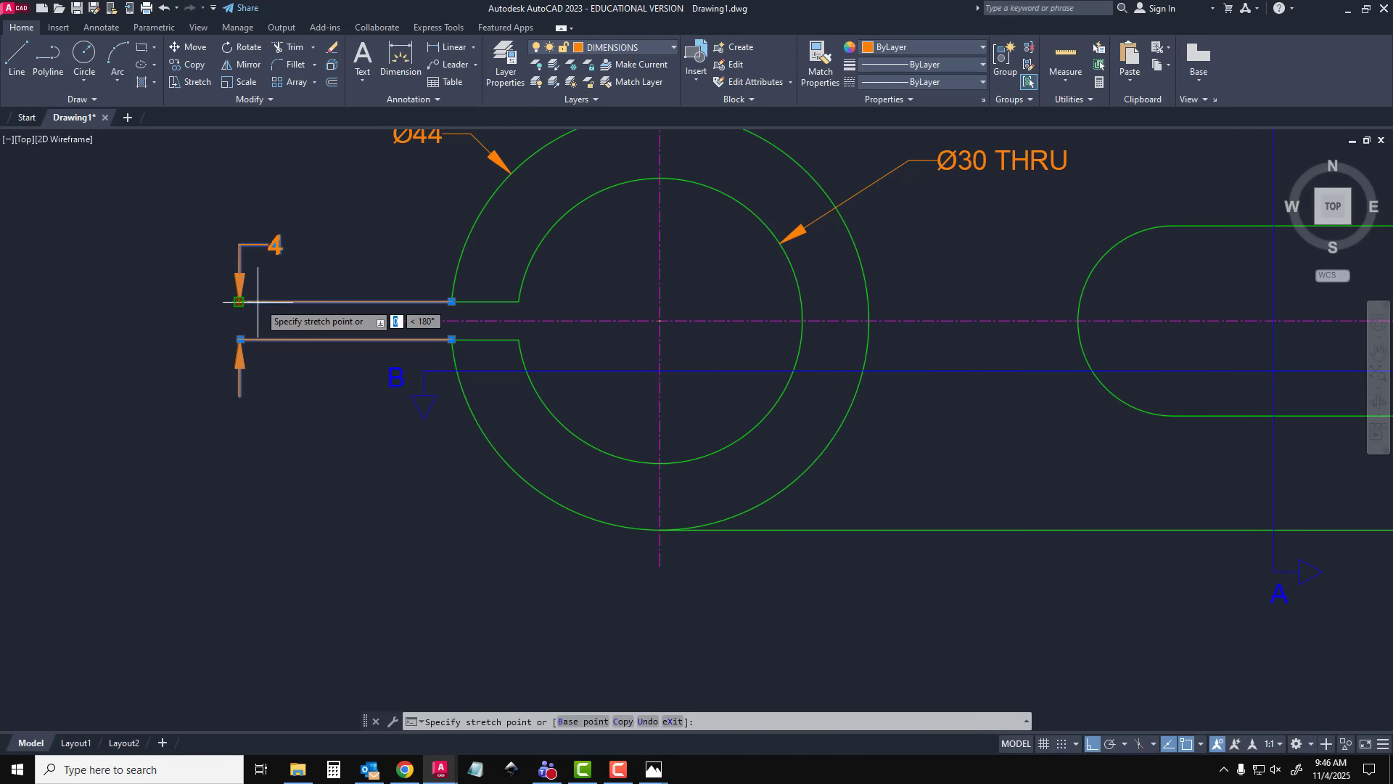
{"action": "left_click", "coordinate": [345, 319]}
{"action": "key", "text": "Escape"}
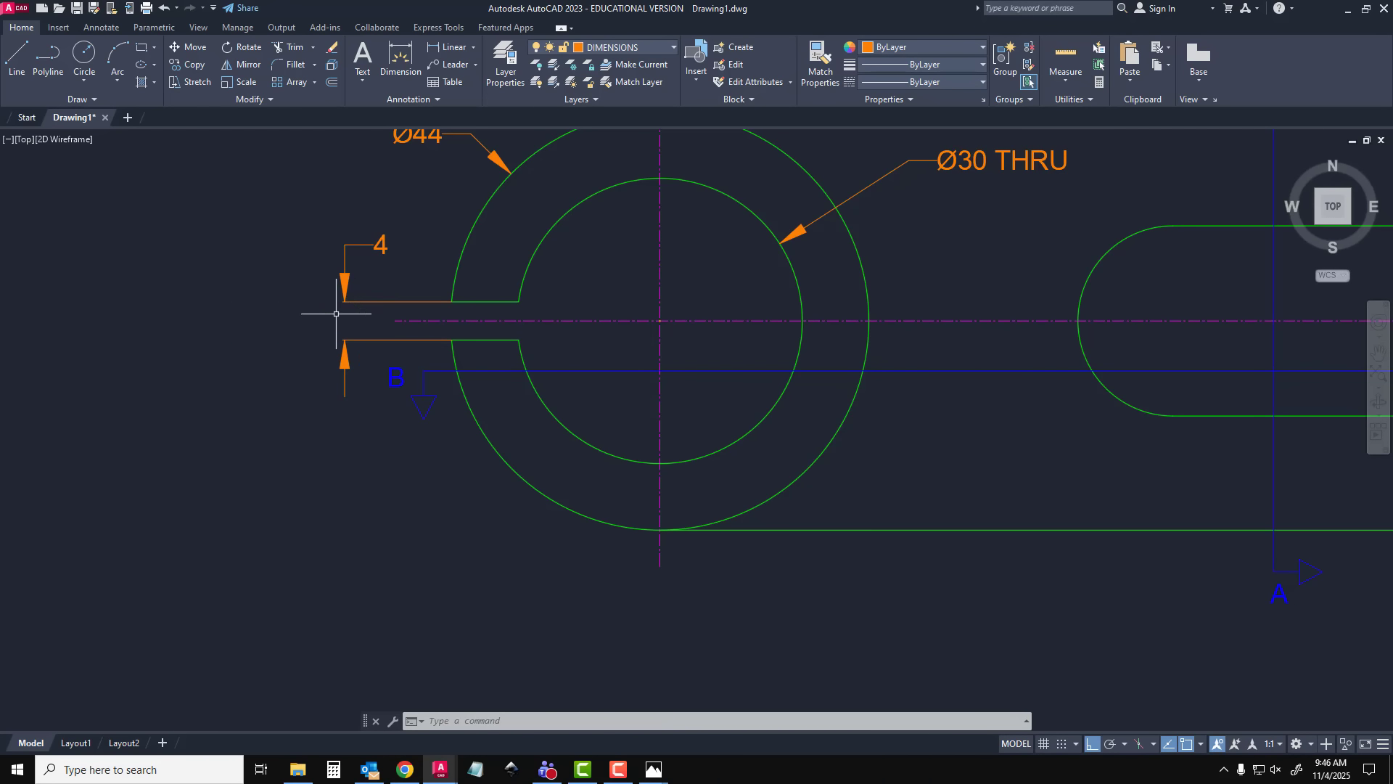
Dimension the vertical distance from the slit's lower edge to the horizontal centerline, between the slit width dimension and the ring
{"action": "key", "text": "space"}
{"action": "left_click", "coordinate": [451, 339]}
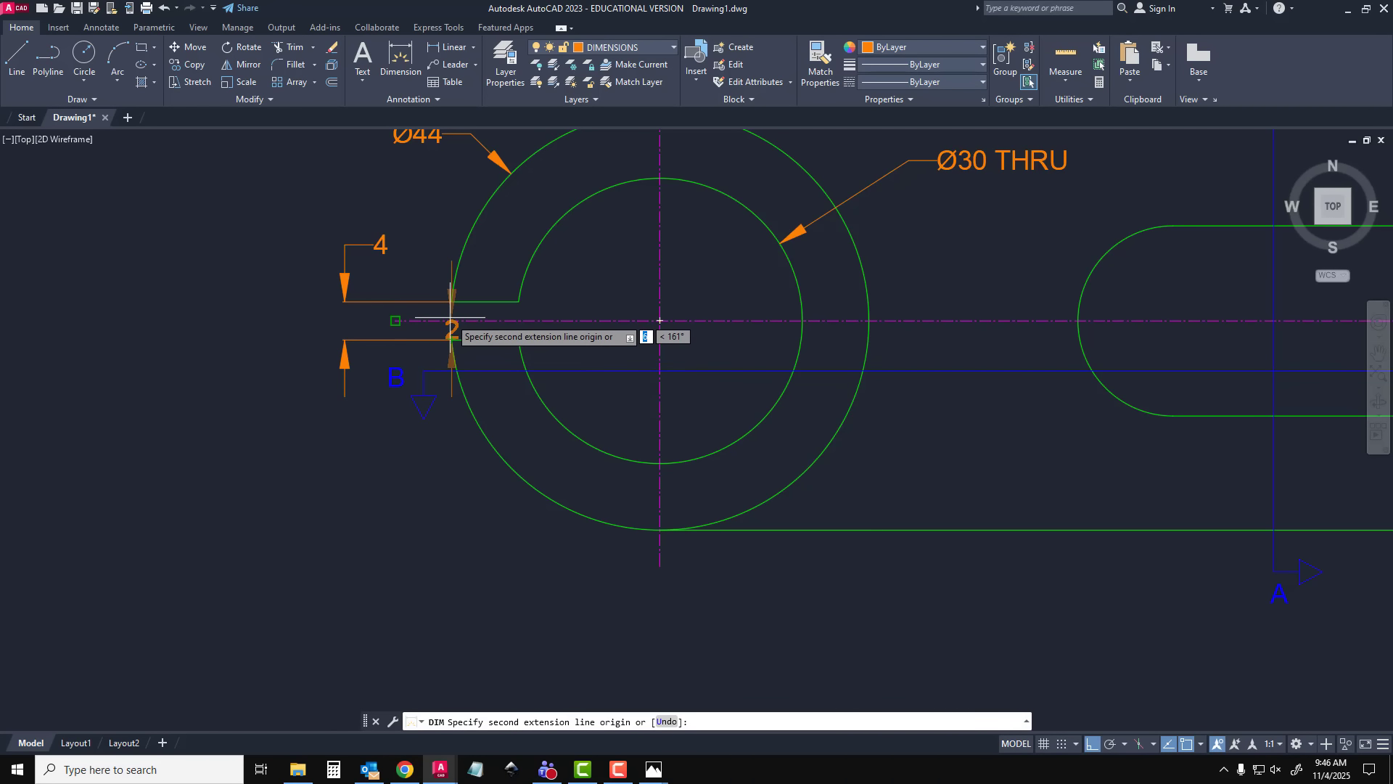
{"action": "left_click", "coordinate": [450, 317]}
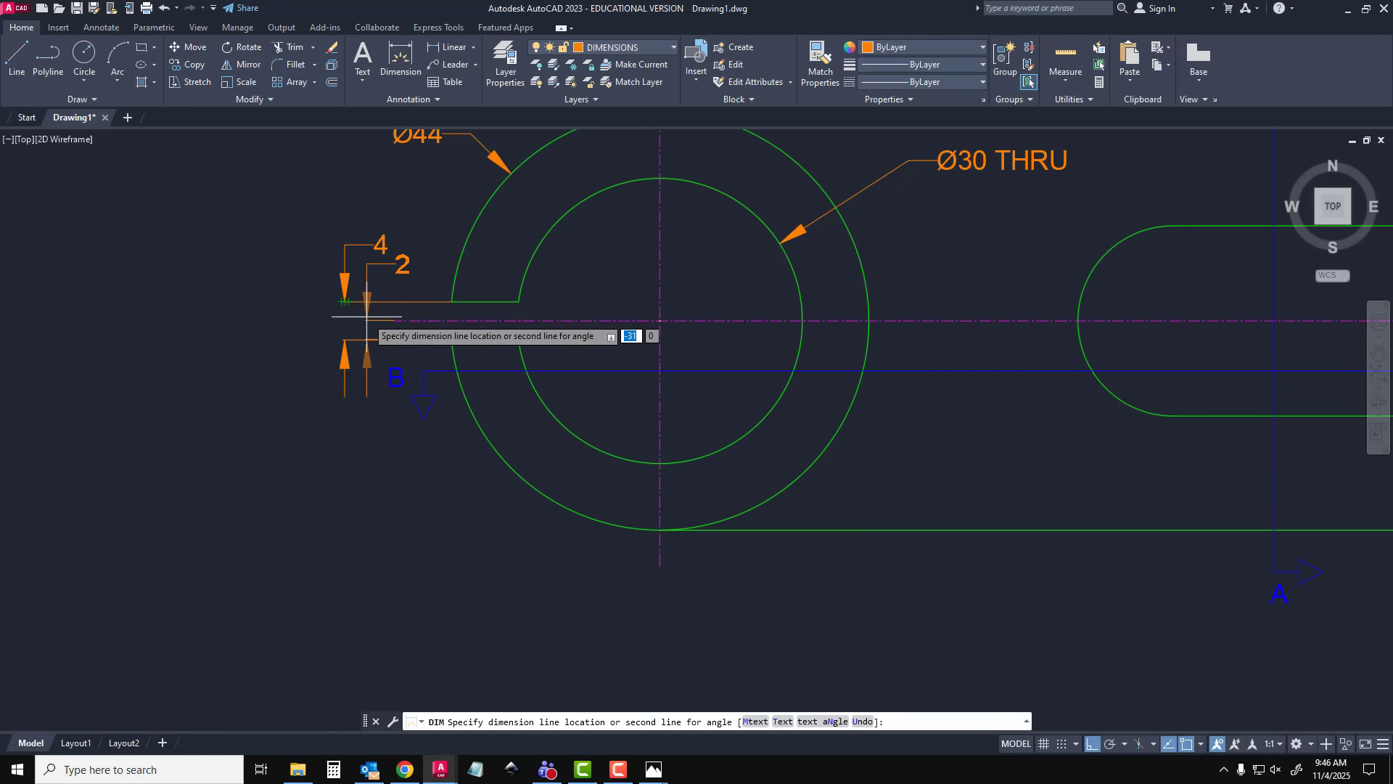
{"action": "left_click", "coordinate": [375, 354]}
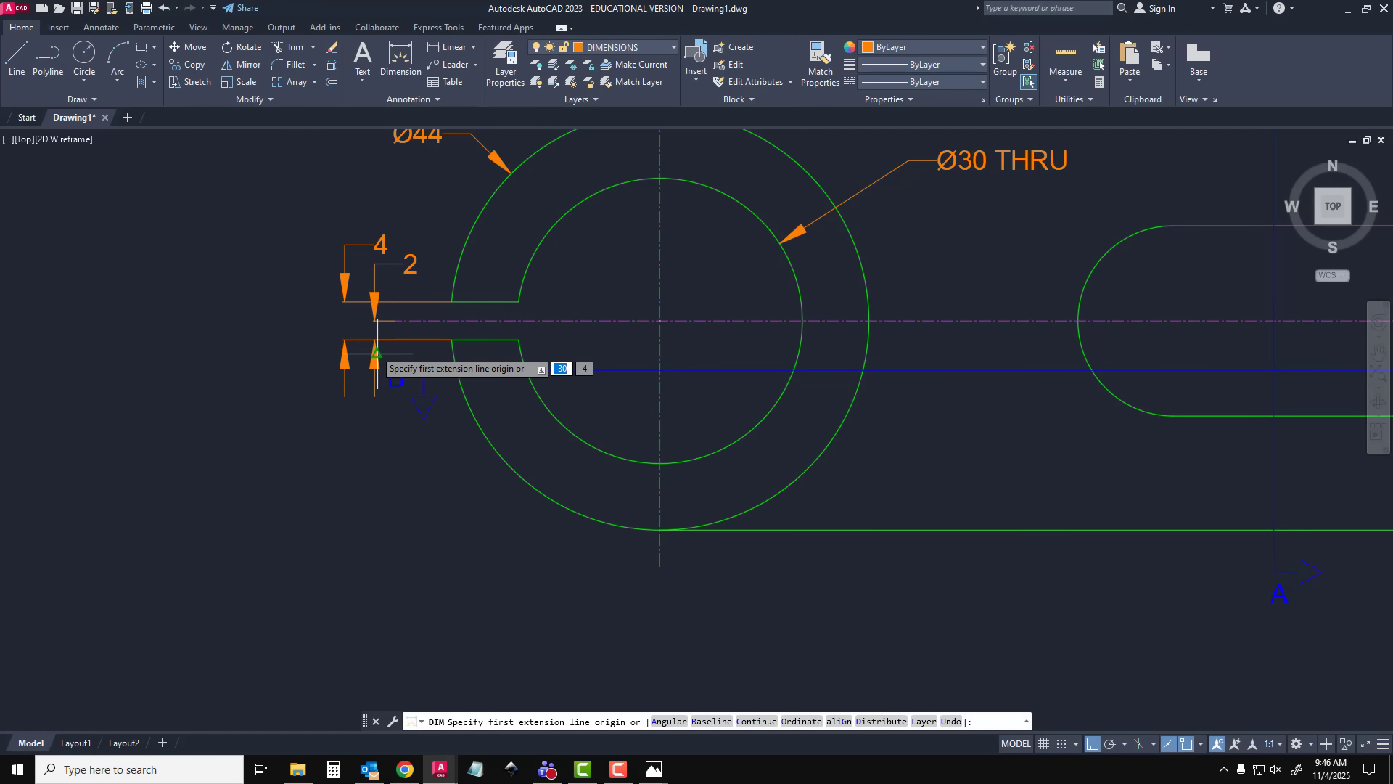
{"action": "key", "text": "Escape"}
Shift the slit width dimension farther from the ring and nudge the half-width dimension line slightly outward
{"action": "left_click", "coordinate": [355, 303]}
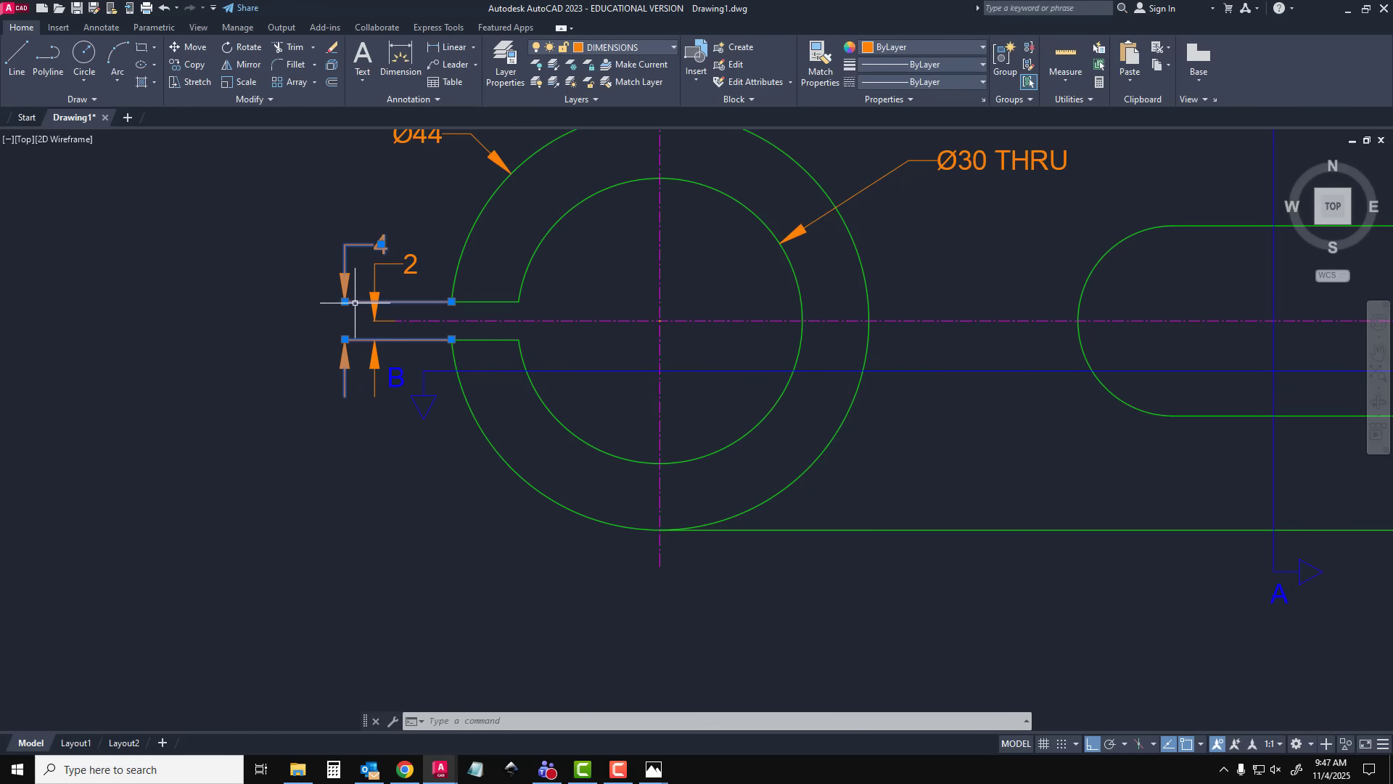
{"action": "left_click", "coordinate": [345, 301]}
{"action": "left_click", "coordinate": [297, 301]}
{"action": "key", "text": "Escape"}
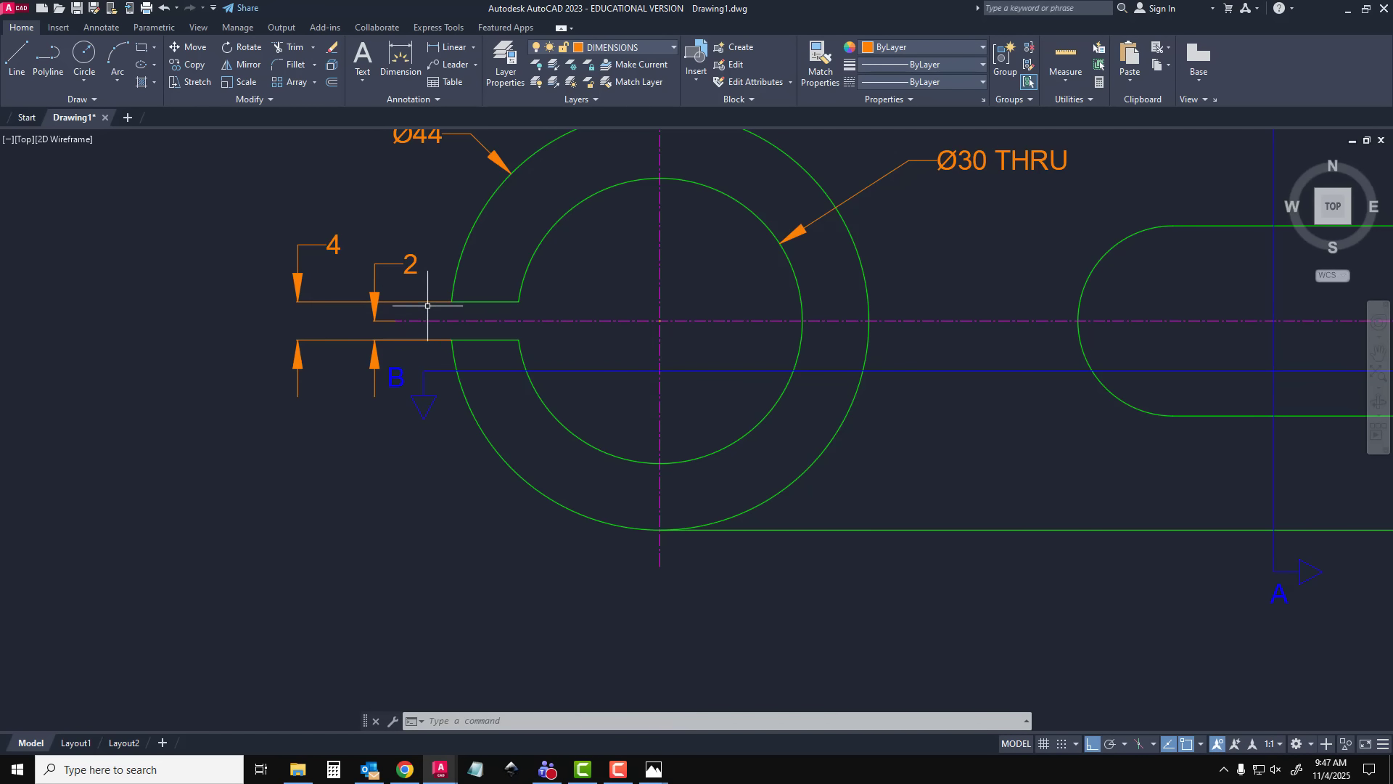
{"action": "left_click", "coordinate": [385, 311]}
{"action": "left_click", "coordinate": [374, 320]}
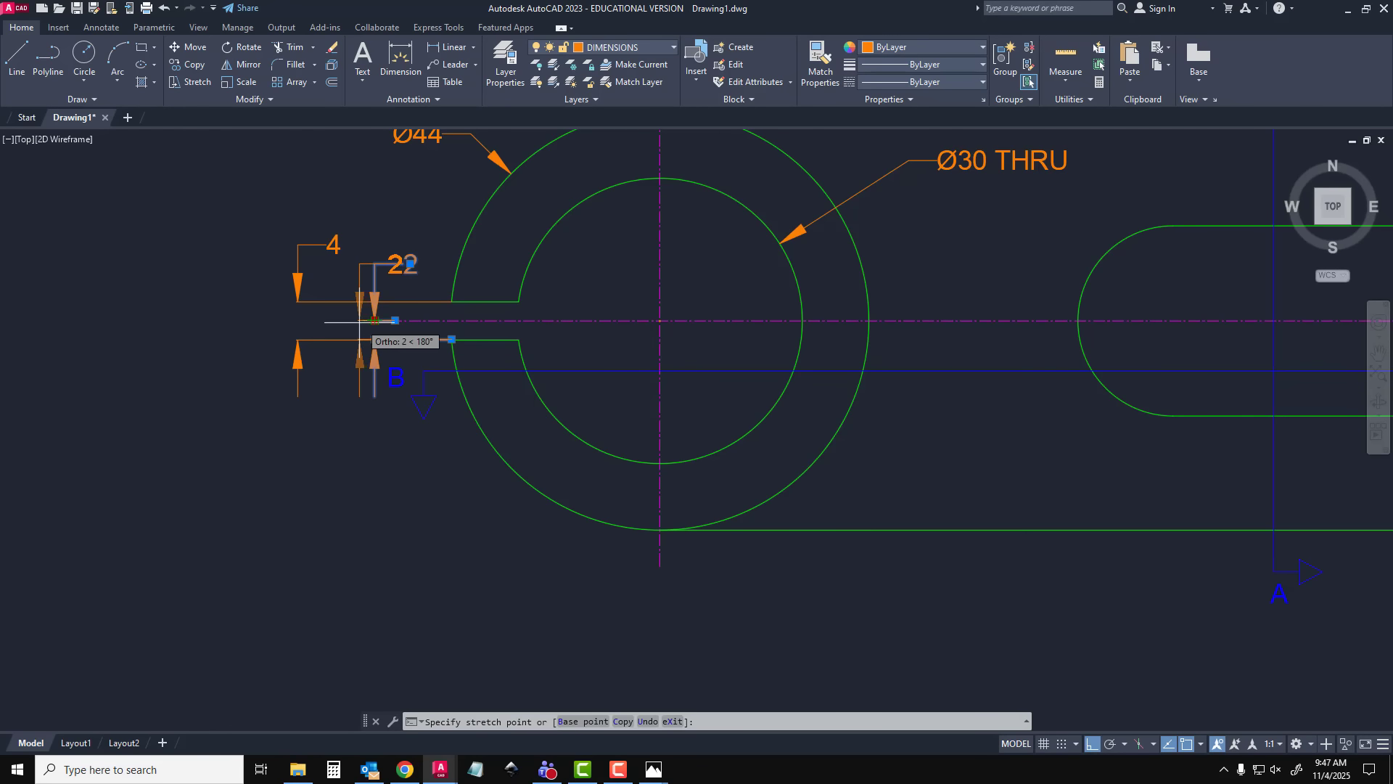
{"action": "left_click", "coordinate": [359, 320]}
{"action": "key", "text": "Escape"}
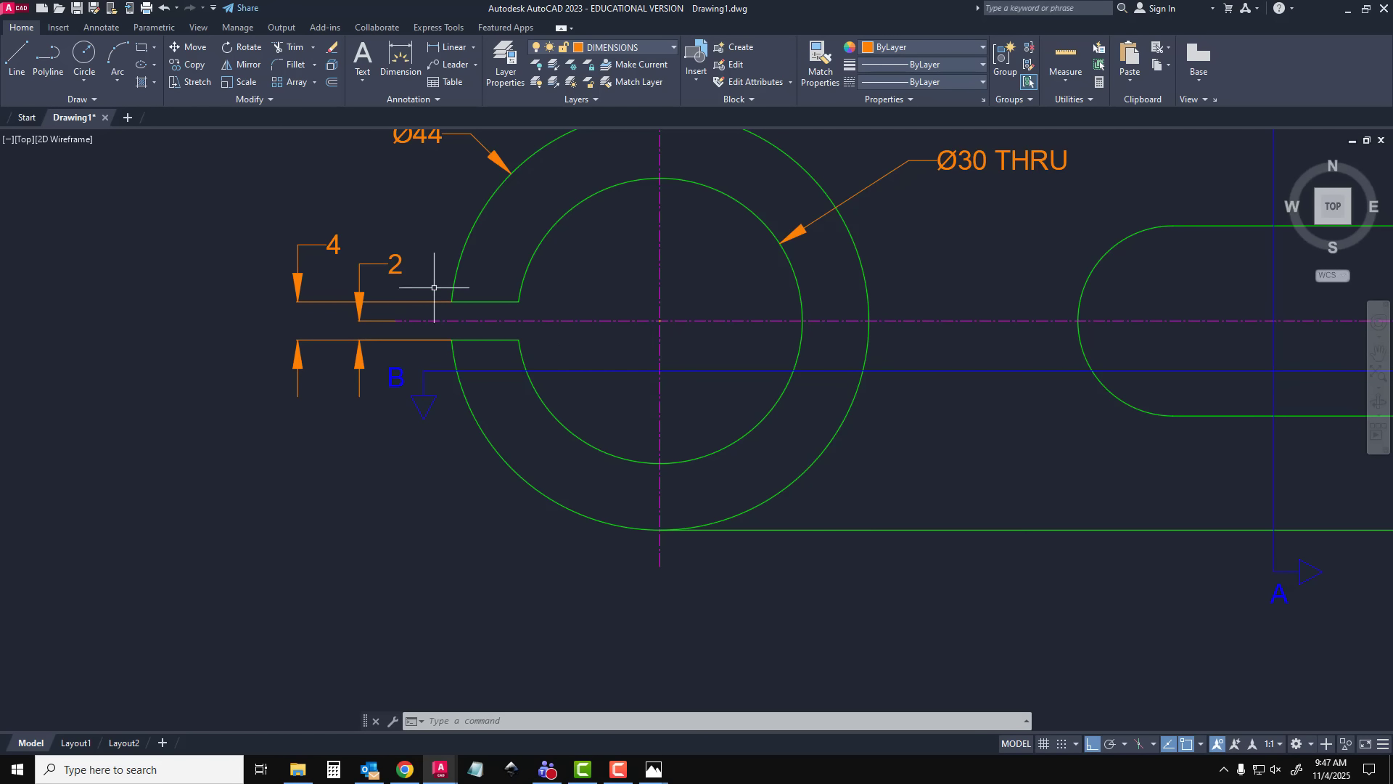
Move the half-width dimension's text below the slit, beneath the letter B of the section line
{"action": "left_click", "coordinate": [395, 263]}
{"action": "left_click", "coordinate": [394, 263]}
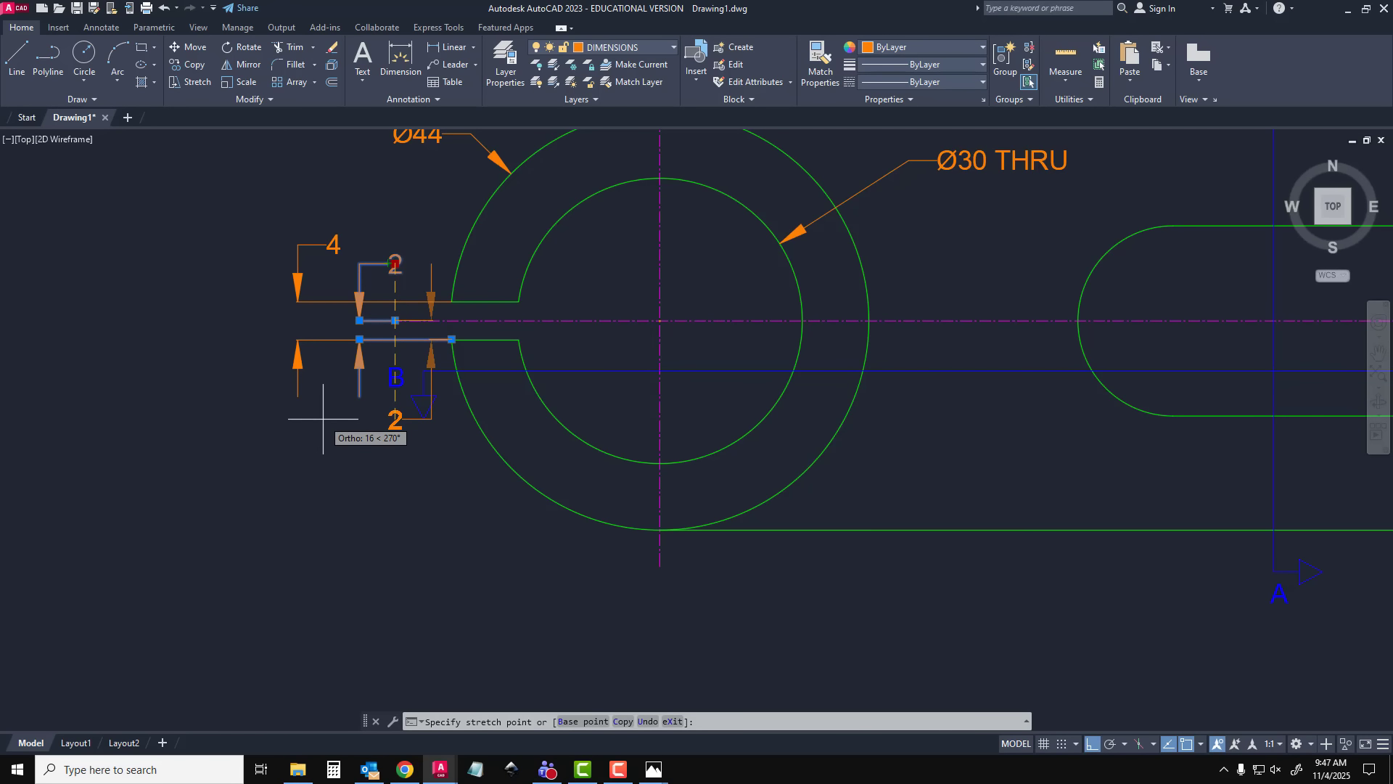
{"action": "left_click", "coordinate": [394, 424]}
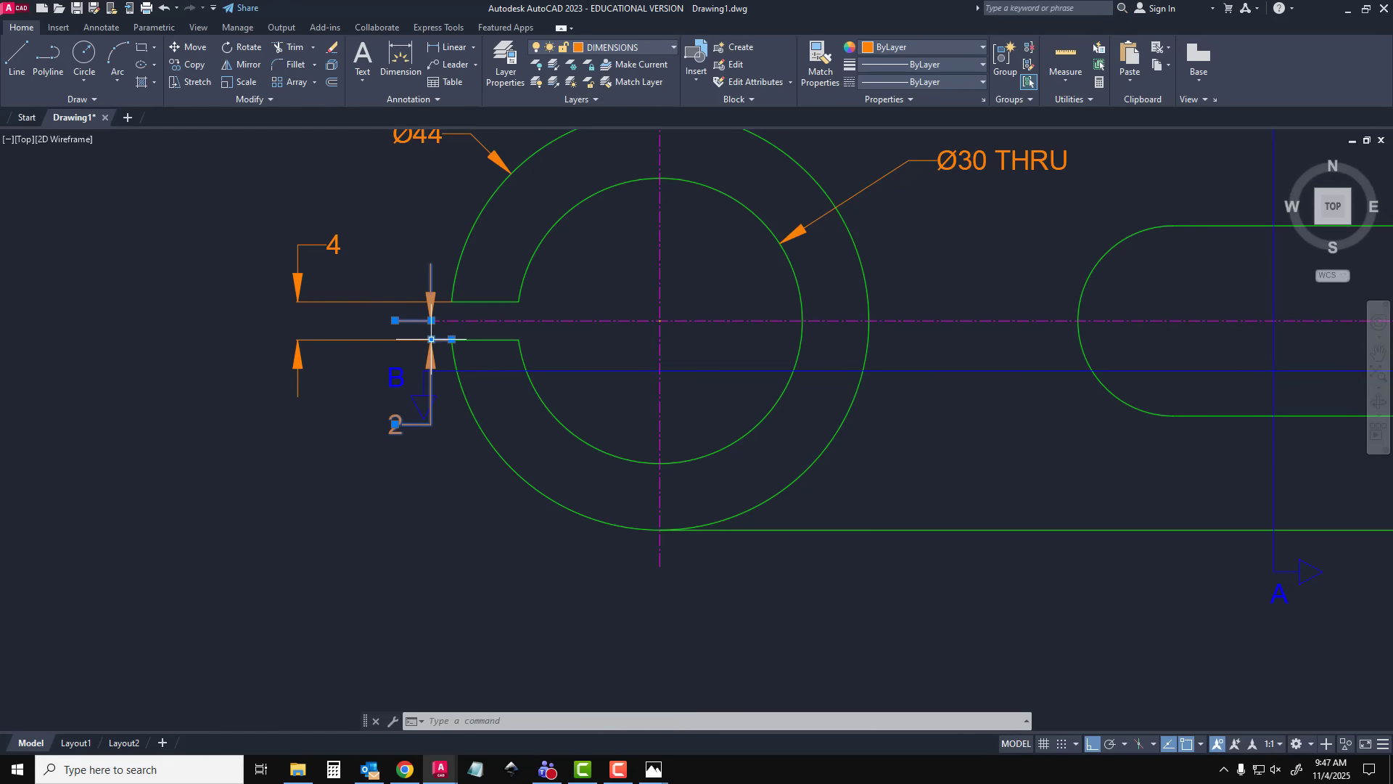
Move the half-width dimension line outward from the ring, to between the slit width dimension and the letter B
{"action": "left_click", "coordinate": [431, 339]}
{"action": "left_click", "coordinate": [365, 341]}
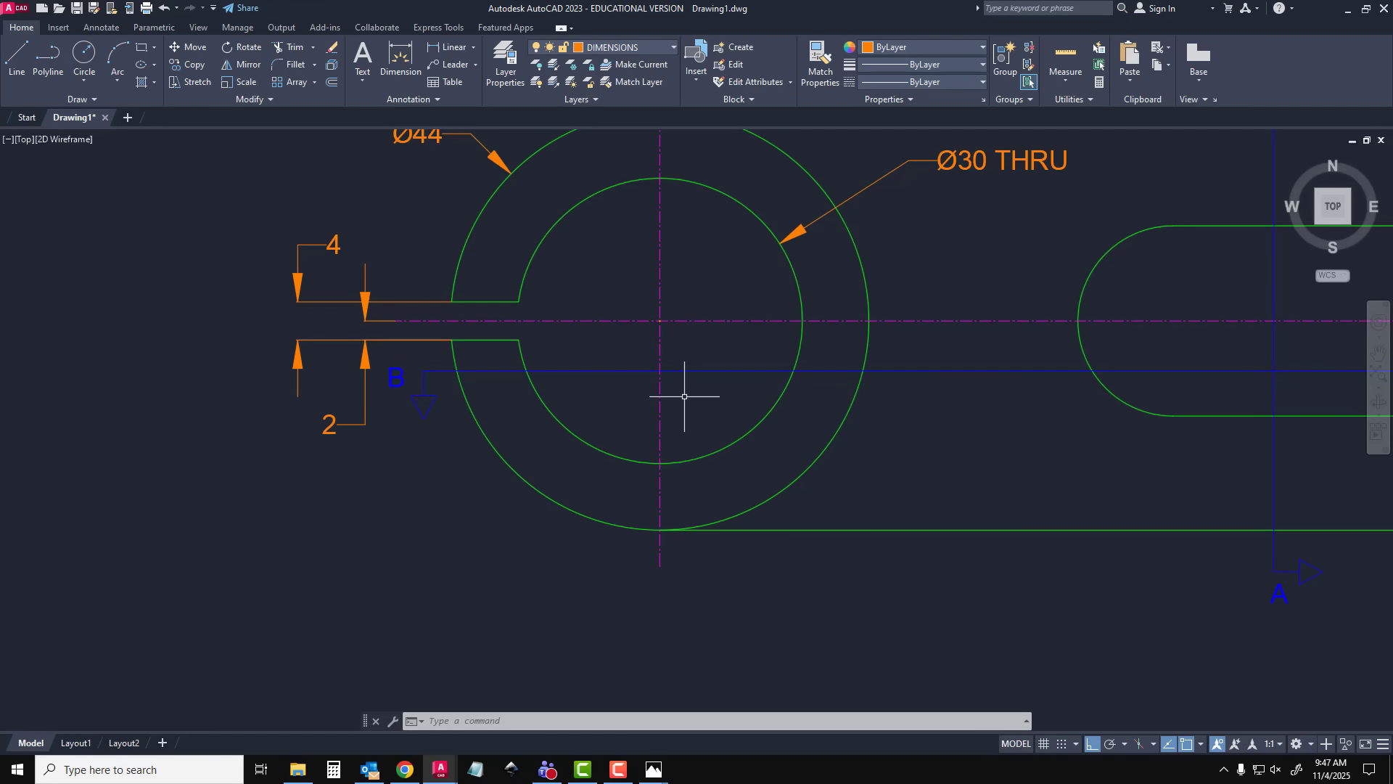
Make CENTER LINES the current layer and draw the bore's vertical center line, about 50 mm long, past both edges of the lower section view
{"action": "scroll", "coordinate": [684, 397], "scroll_direction": "down", "scroll_amount": 3}
{"action": "middle_click_drag", "start_coordinate": [479, 476], "coordinate": [483, 372]}
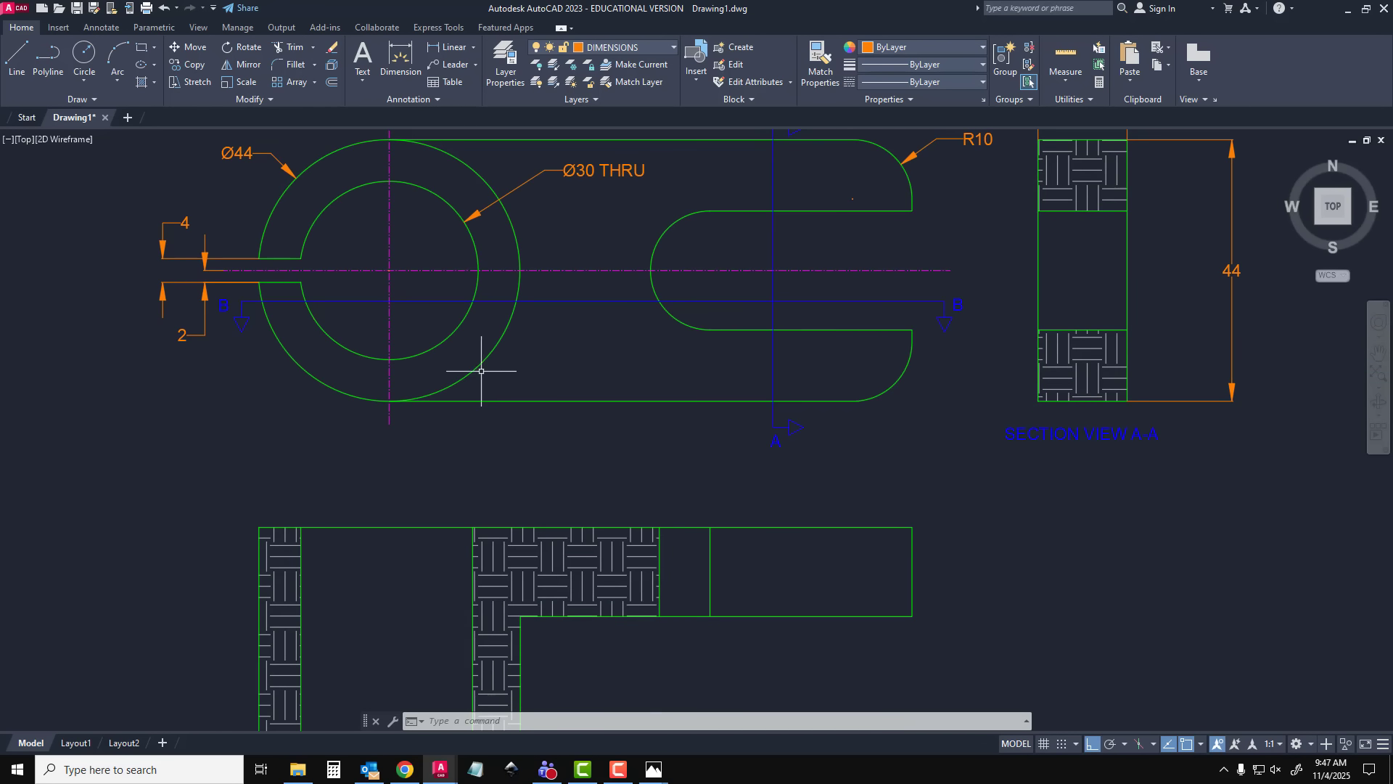
{"action": "left_click", "coordinate": [389, 418]}
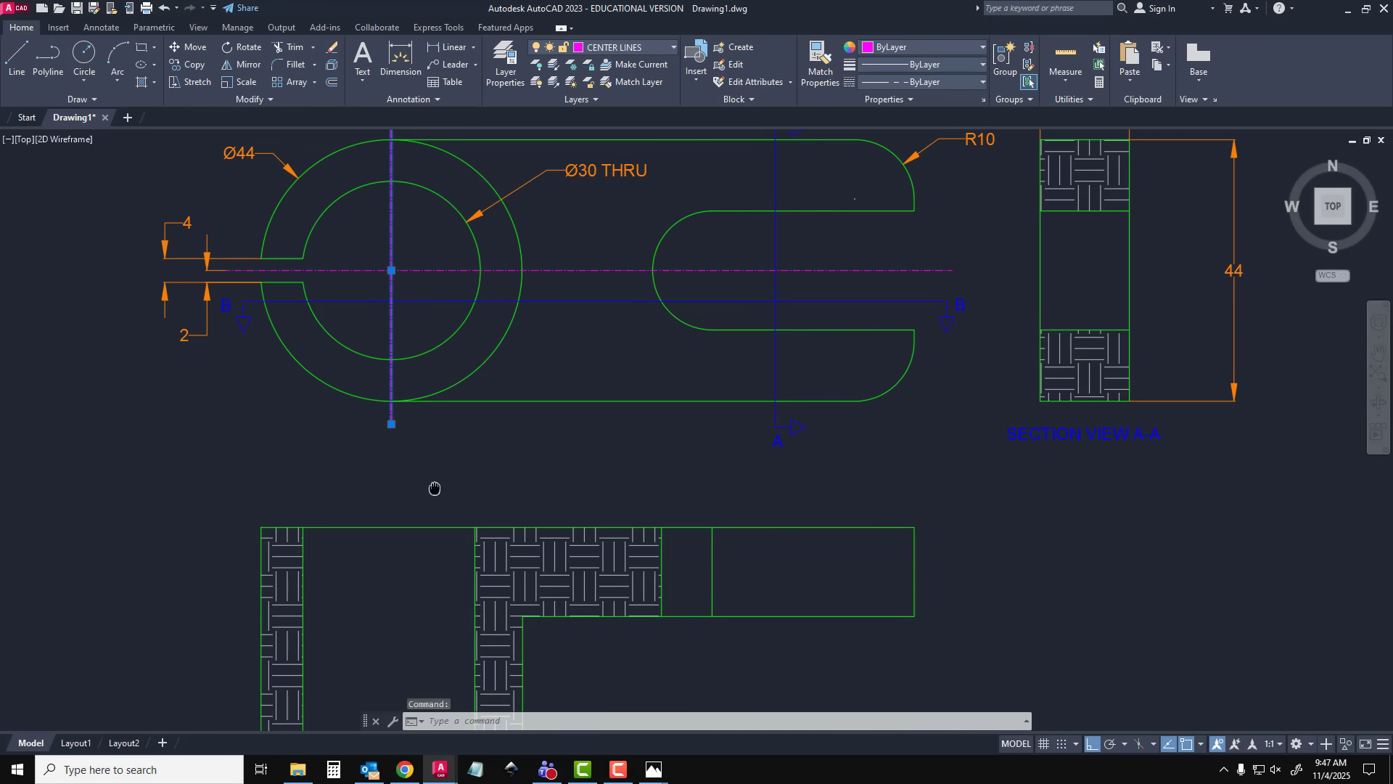
{"action": "middle_click_drag", "start_coordinate": [433, 488], "coordinate": [467, 353]}
{"action": "key", "text": "Escape"}
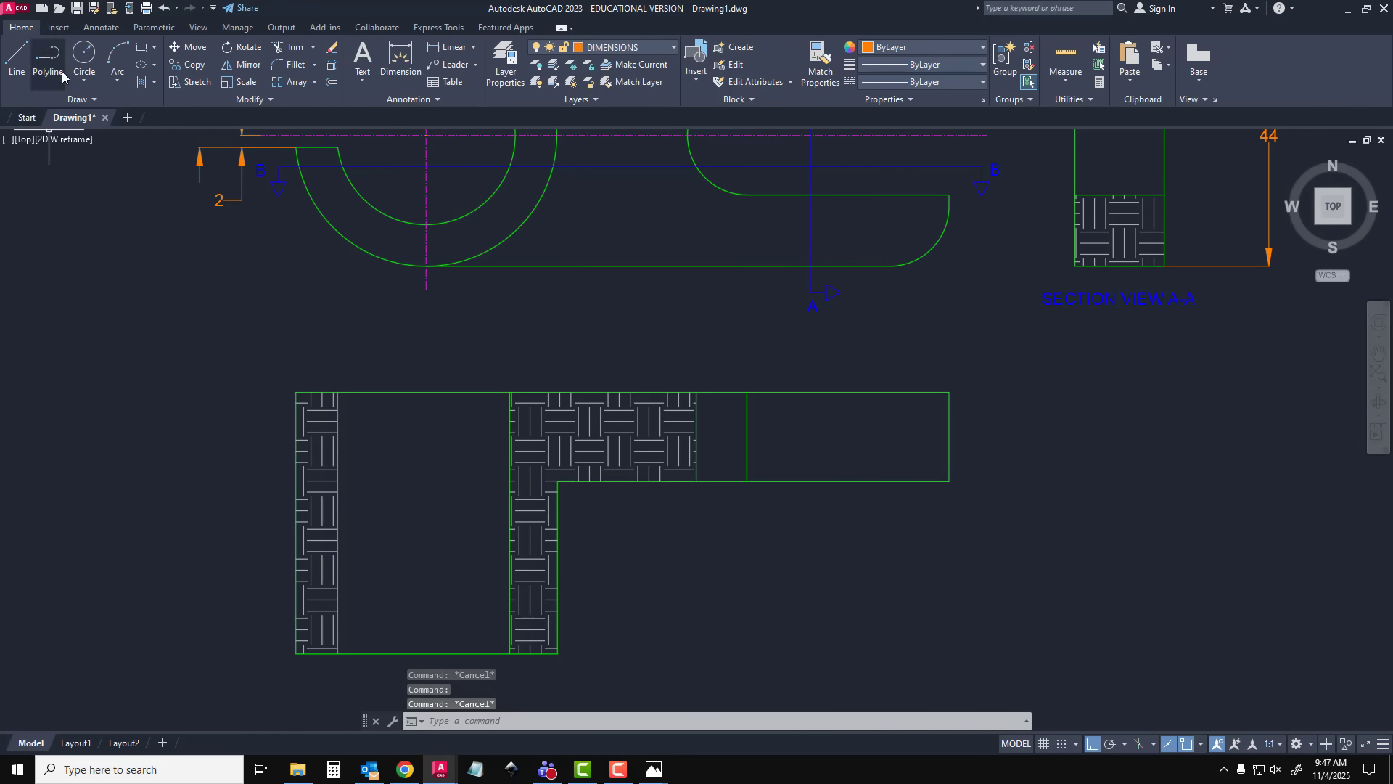
{"action": "left_click", "coordinate": [506, 64]}
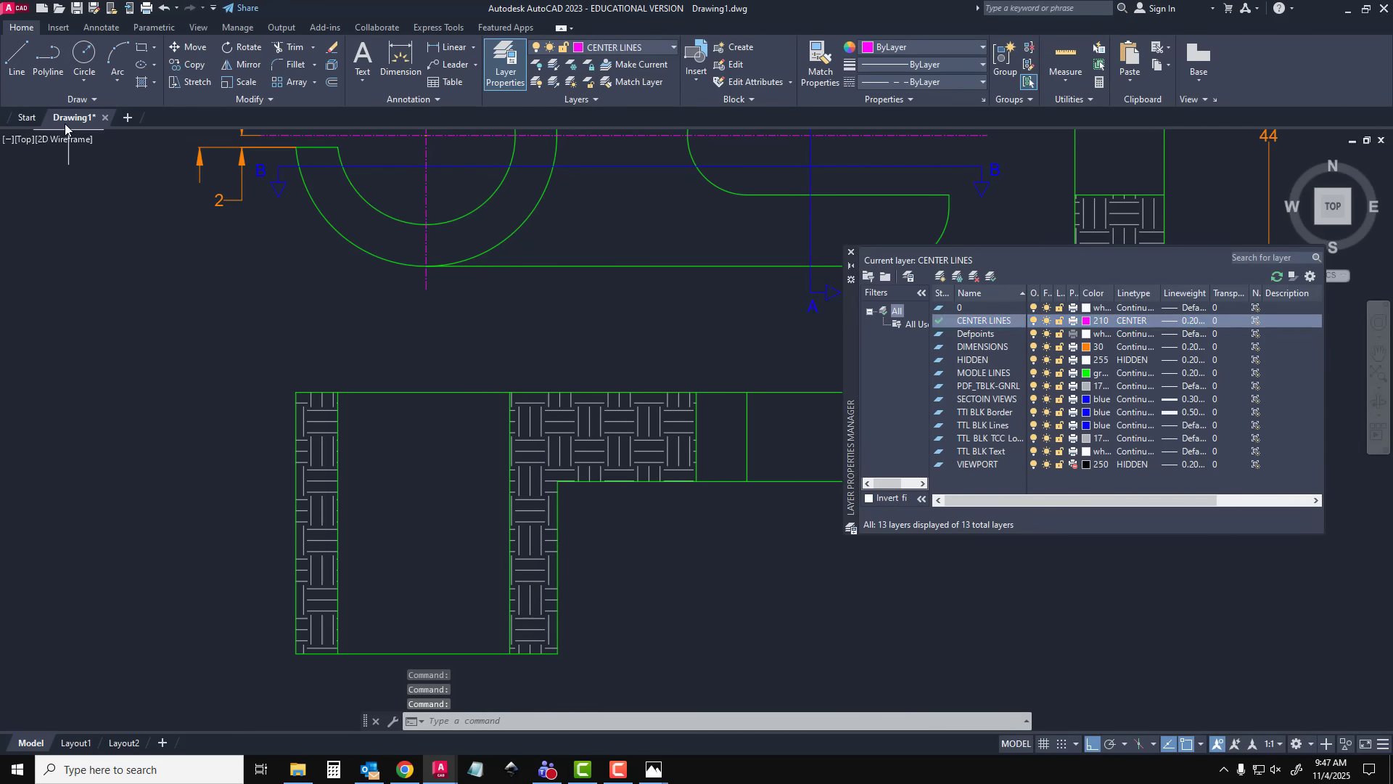
{"action": "left_click", "coordinate": [17, 58]}
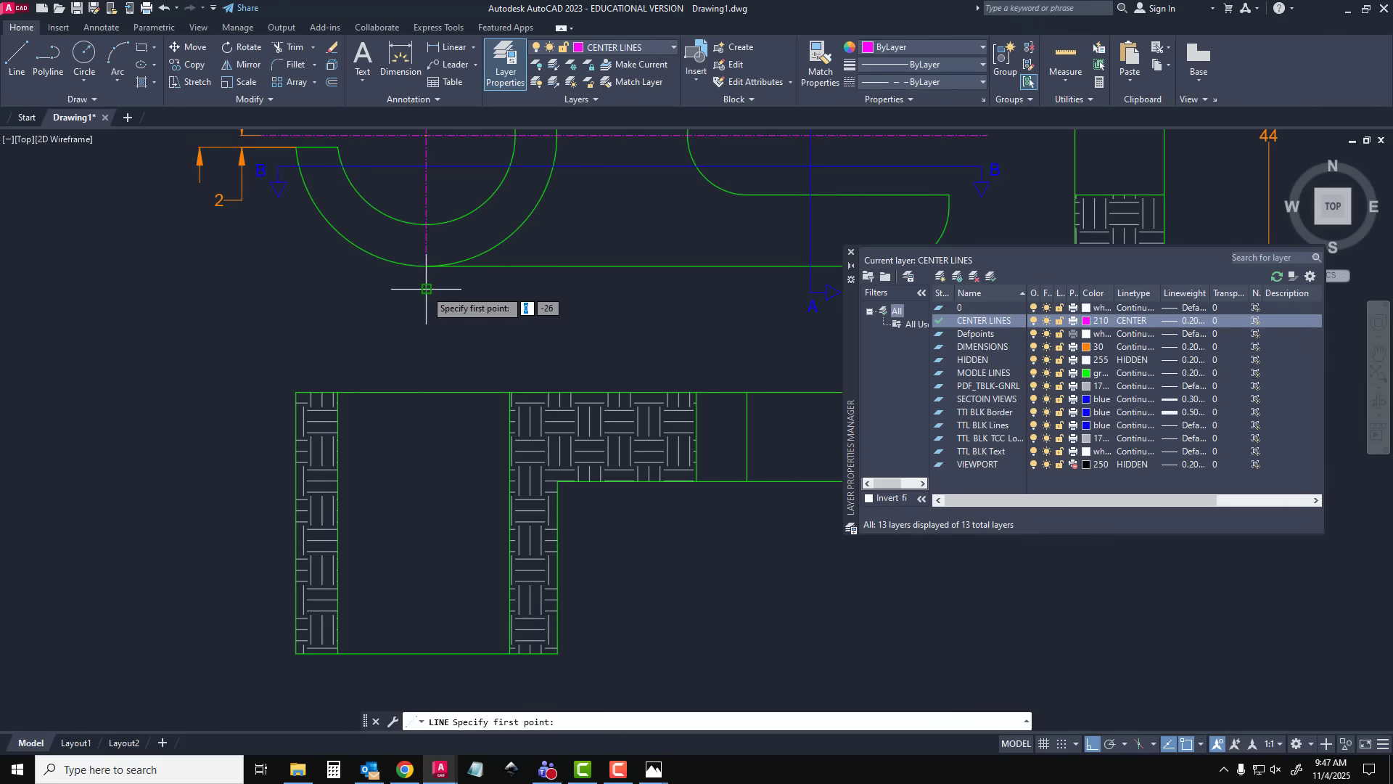
{"action": "left_click", "coordinate": [426, 376]}
{"action": "left_click", "coordinate": [426, 653]}
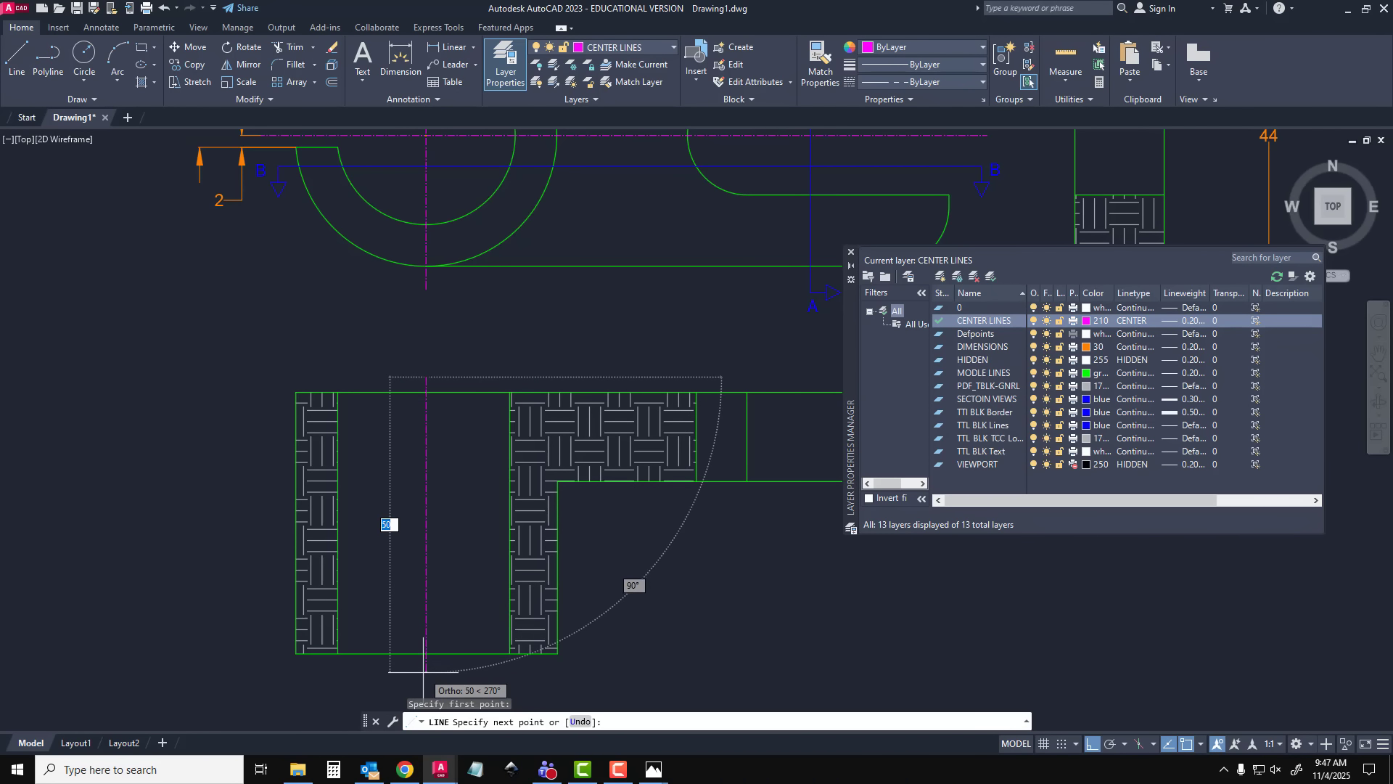
{"action": "key", "text": "Escape"}
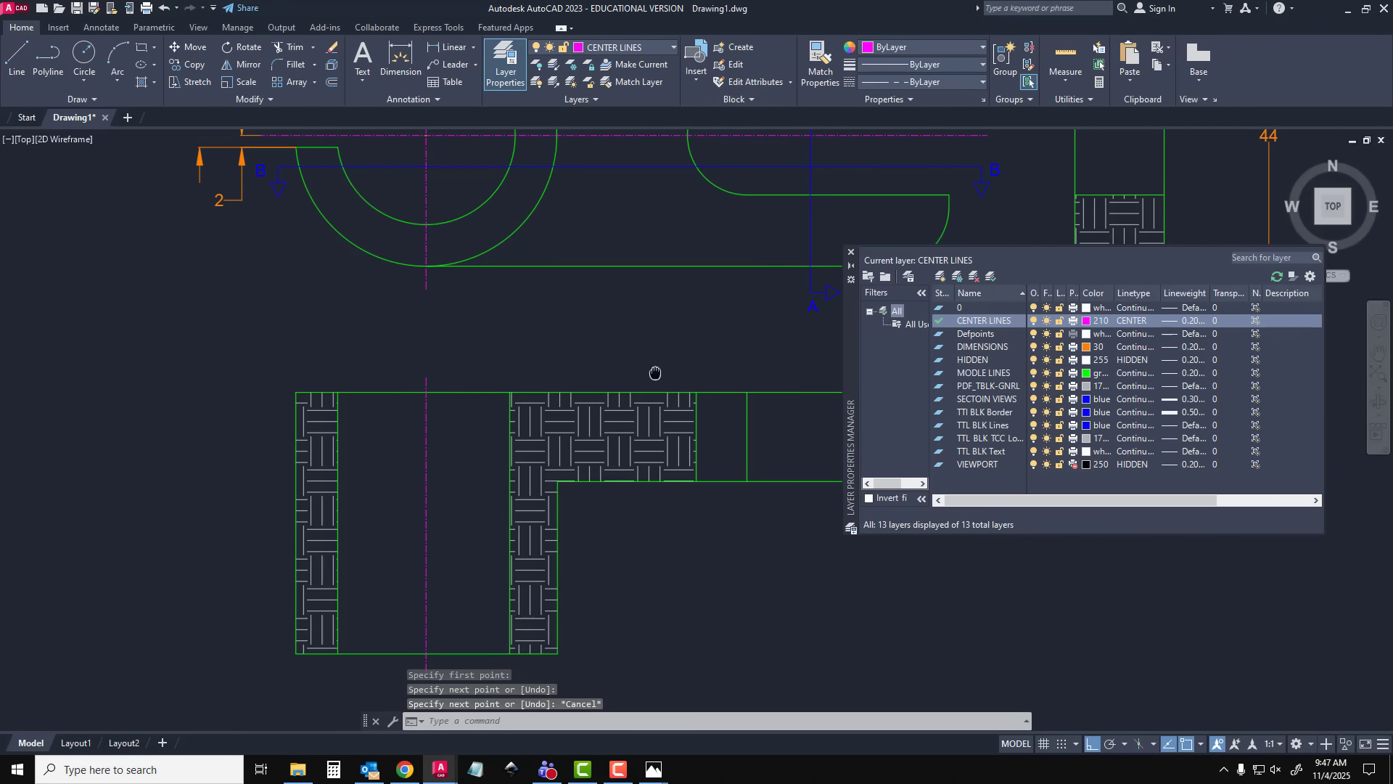
Try a vertical center line over the slot arc's center in the lower section view, aligned with the view above, and undo it
{"action": "middle_click_drag", "start_coordinate": [652, 373], "coordinate": [442, 372]}
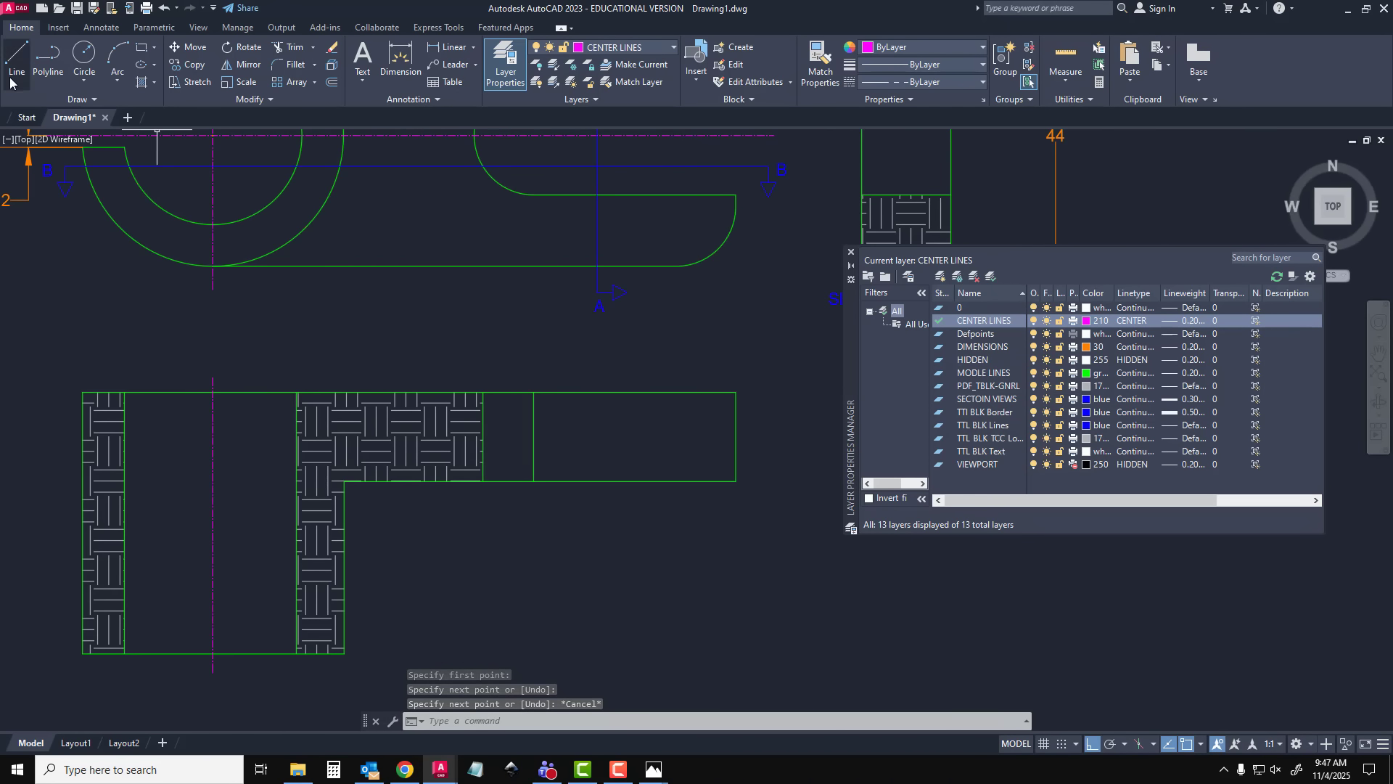
{"action": "key", "text": "space"}
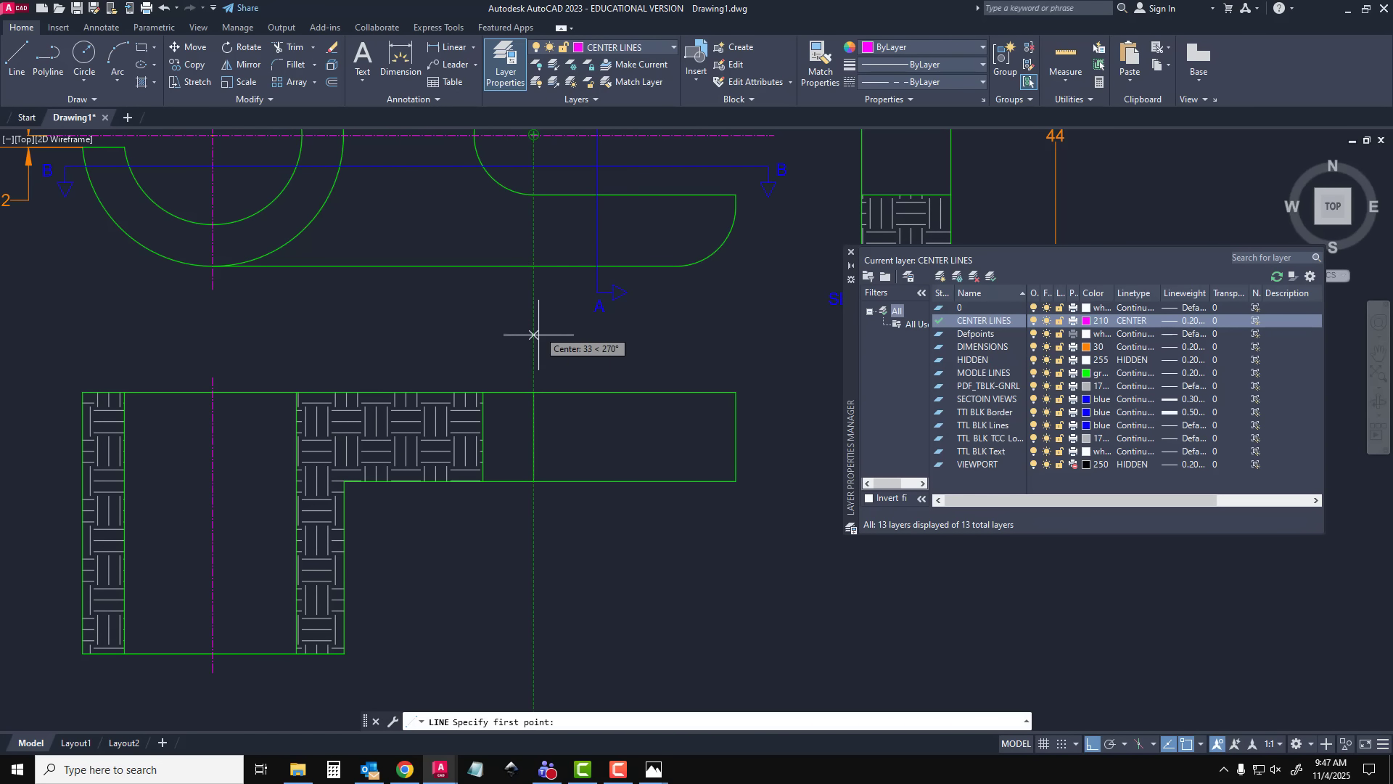
{"action": "left_click", "coordinate": [534, 375]}
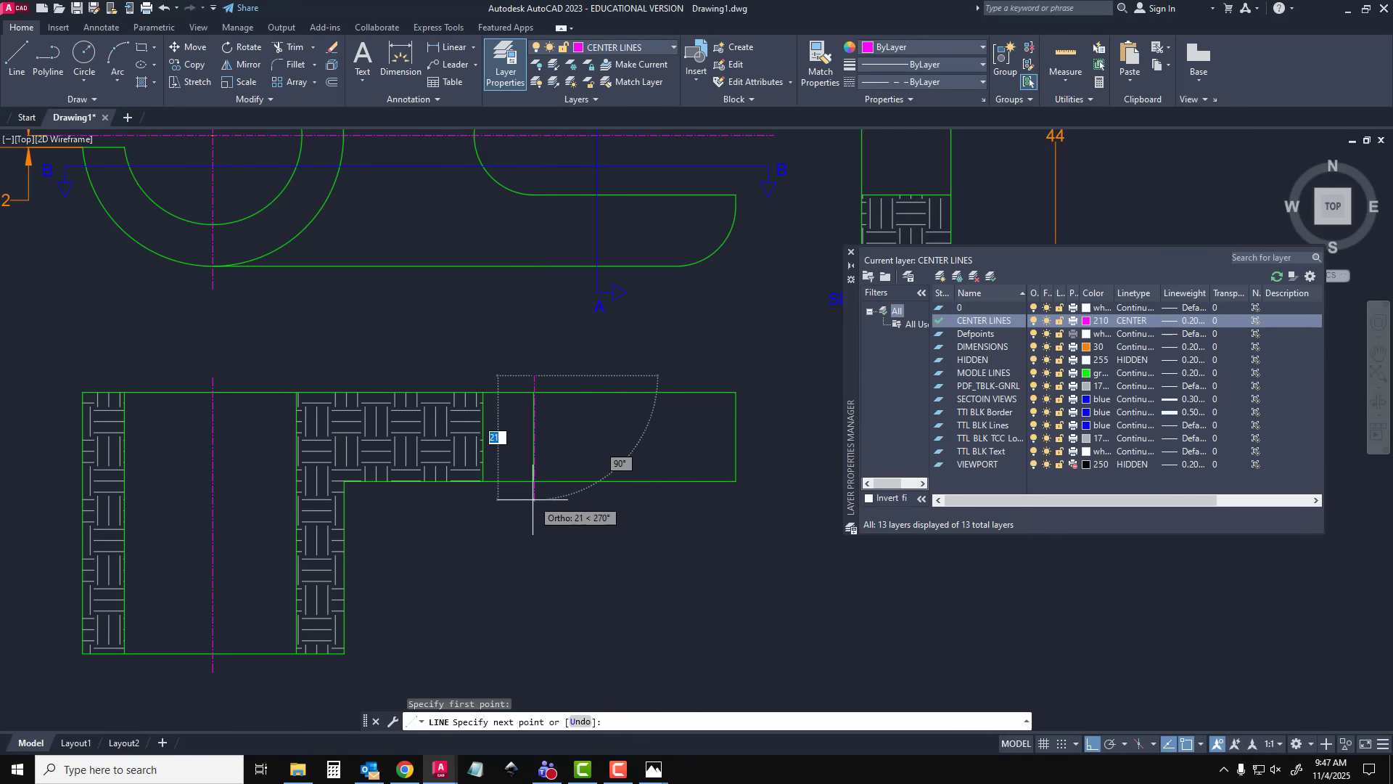
{"action": "key", "text": "Escape"}
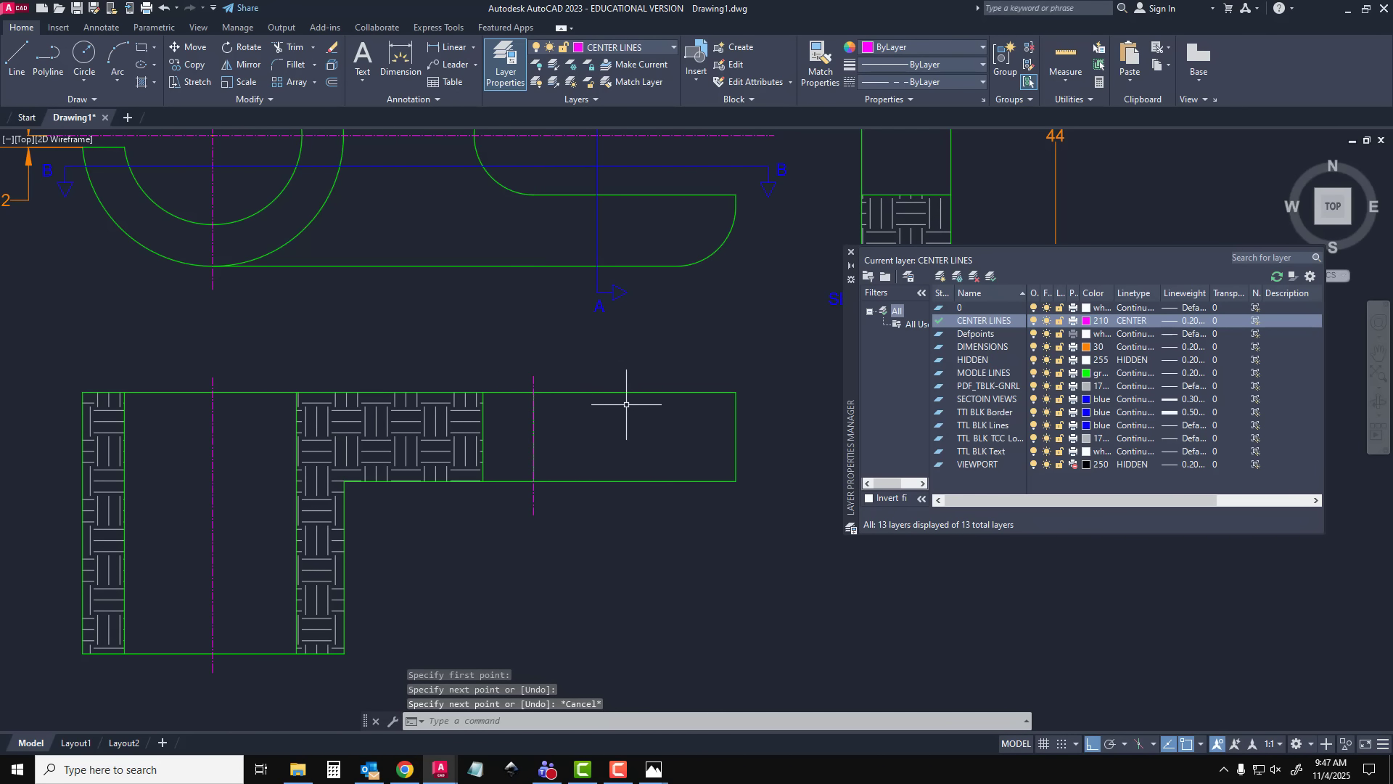
{"action": "scroll", "coordinate": [564, 414], "scroll_direction": "up", "scroll_amount": 4}
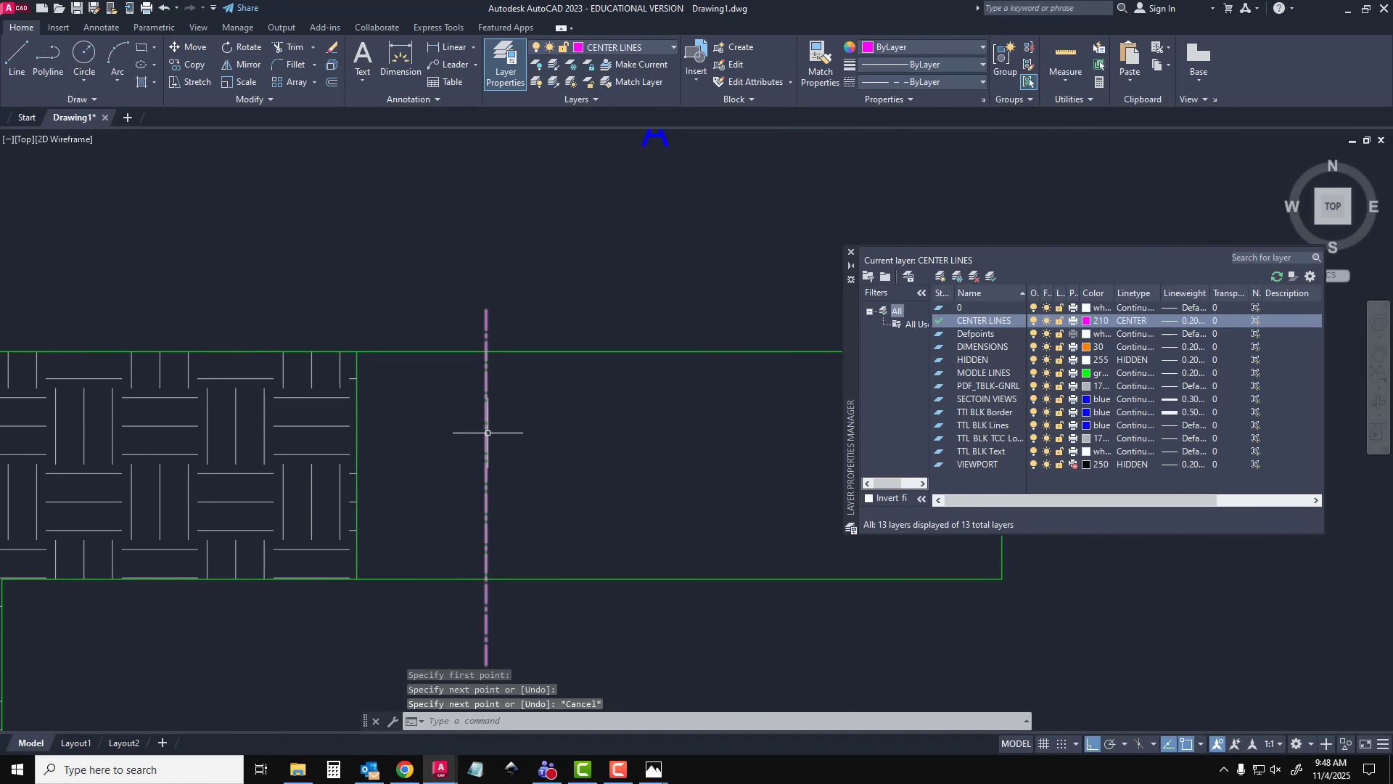
{"action": "scroll", "coordinate": [487, 433], "scroll_direction": "down", "scroll_amount": 4}
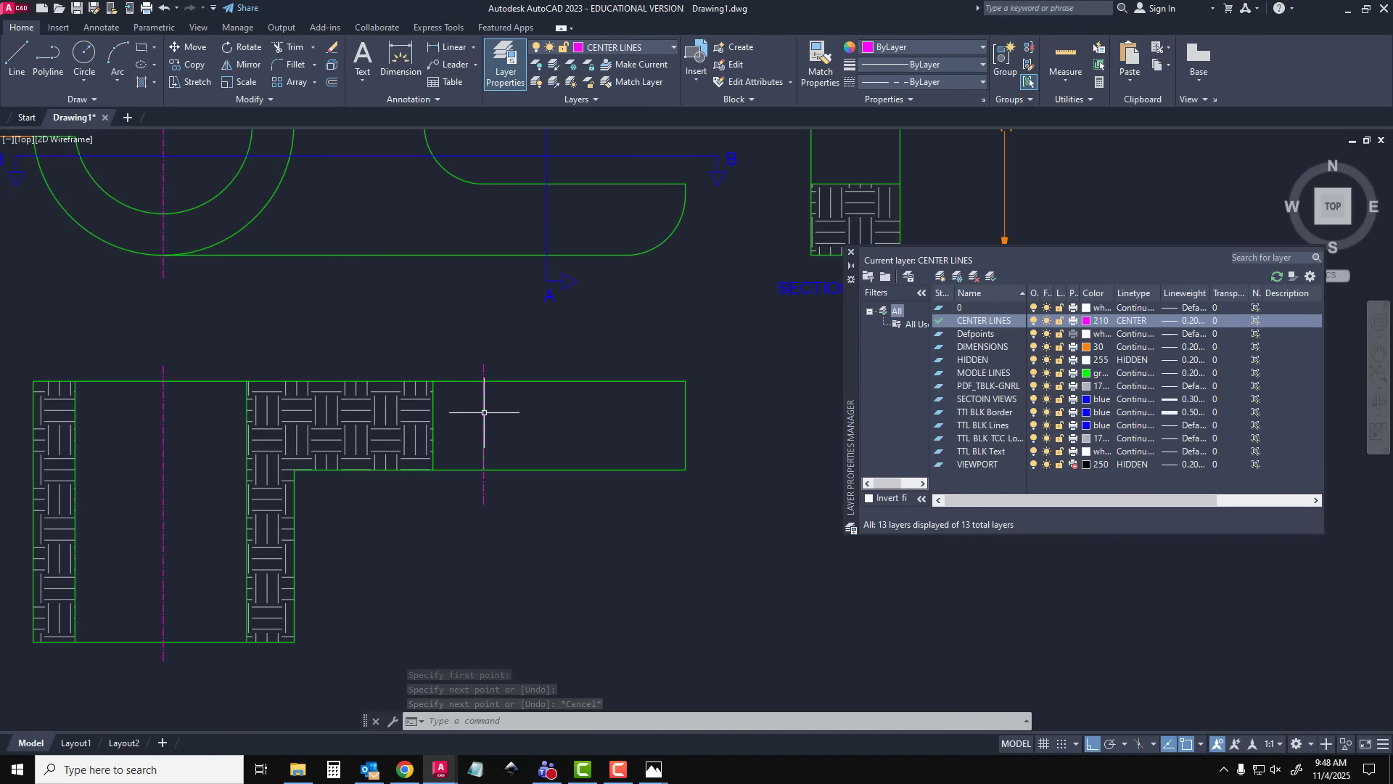
{"action": "middle_click_drag", "start_coordinate": [485, 404], "coordinate": [472, 479]}
{"action": "key", "text": "ctrl+z"}
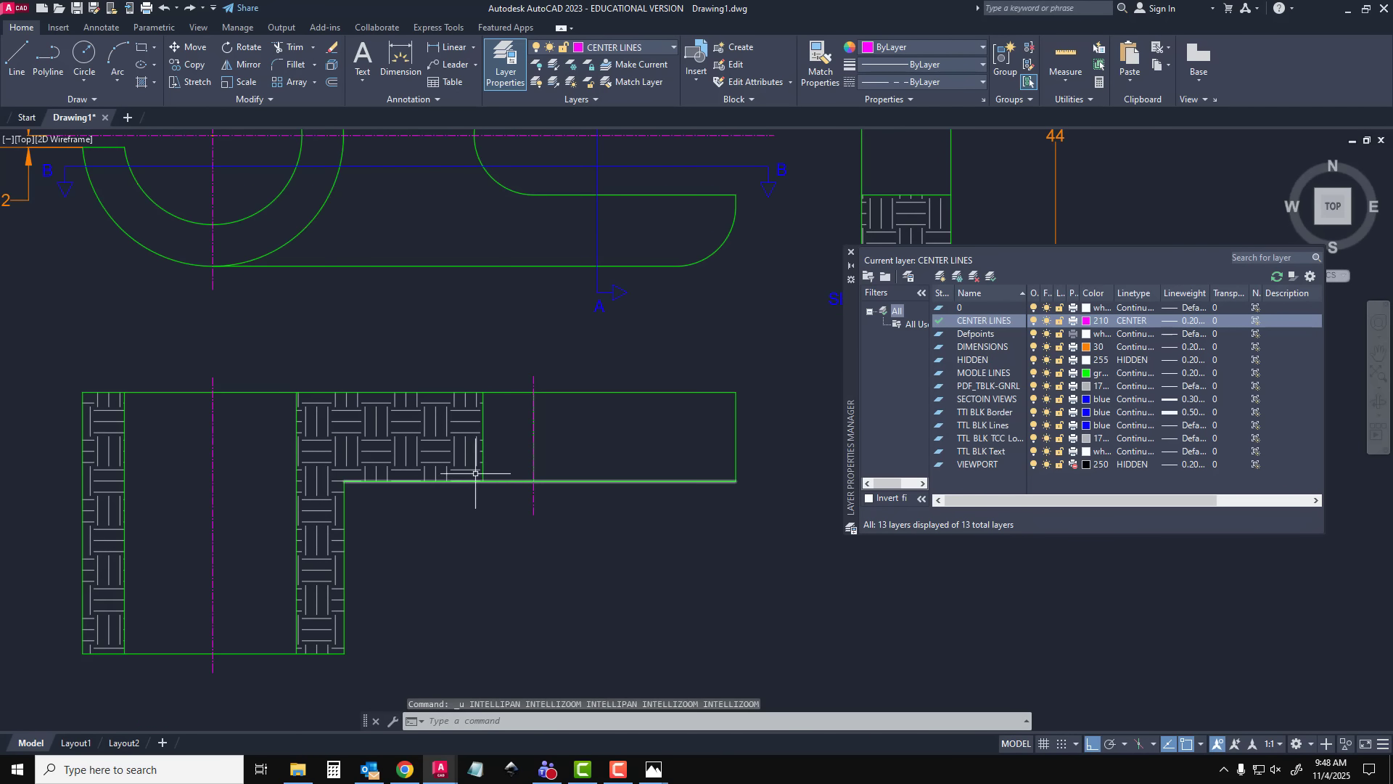
{"action": "key", "text": "ctrl+z"}
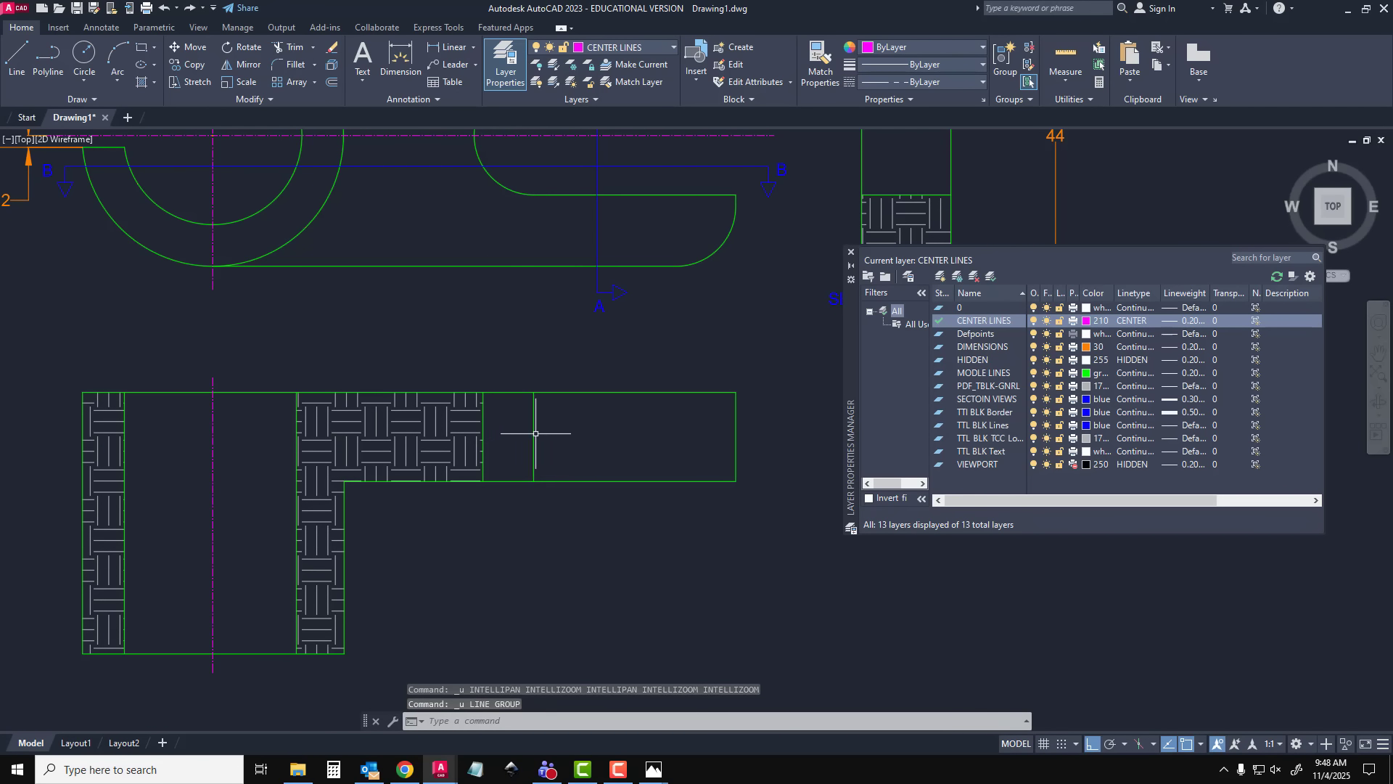
Change the green vertical line at the slot arc's center in the lower section view to the CENTER LINES layer
{"action": "left_click", "coordinate": [535, 435]}
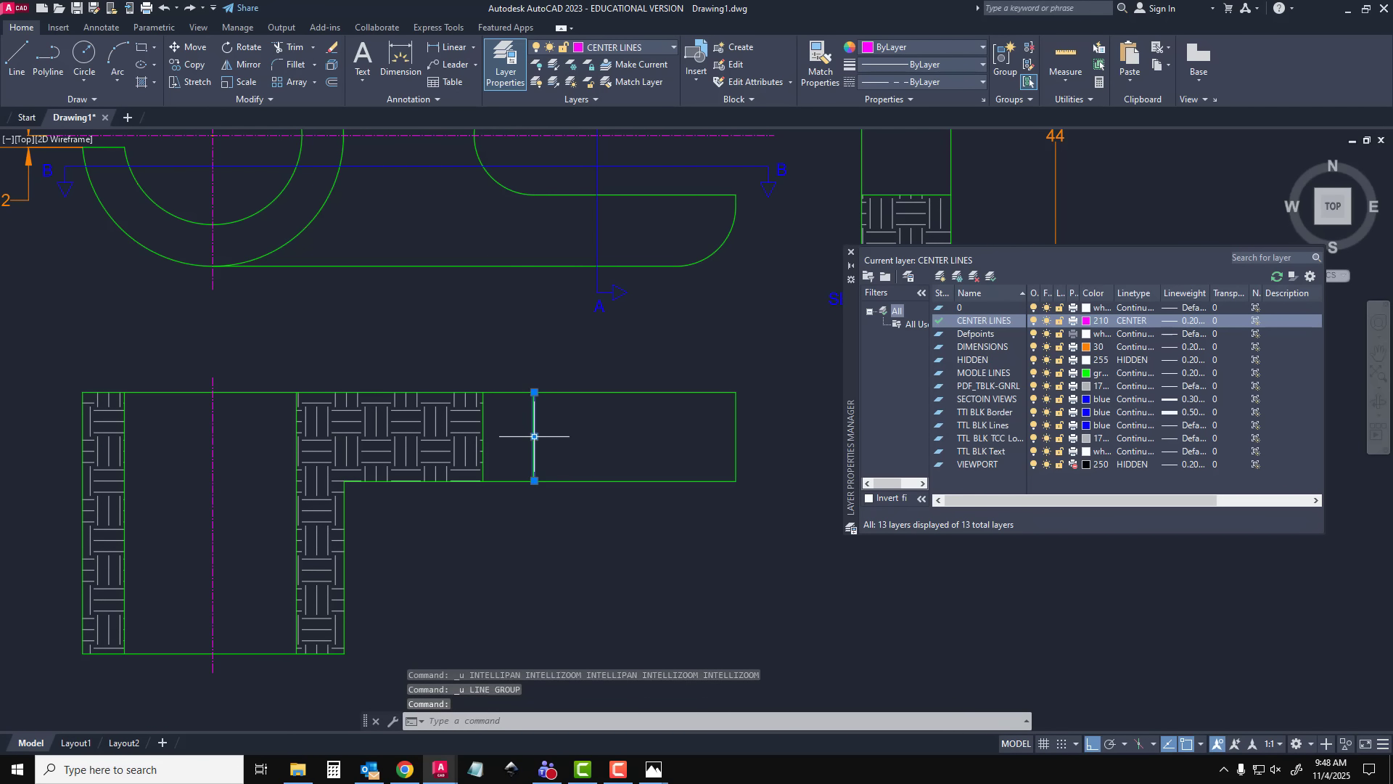
{"action": "left_click", "coordinate": [613, 47]}
{"action": "left_click", "coordinate": [607, 78]}
{"action": "key", "text": "Escape"}
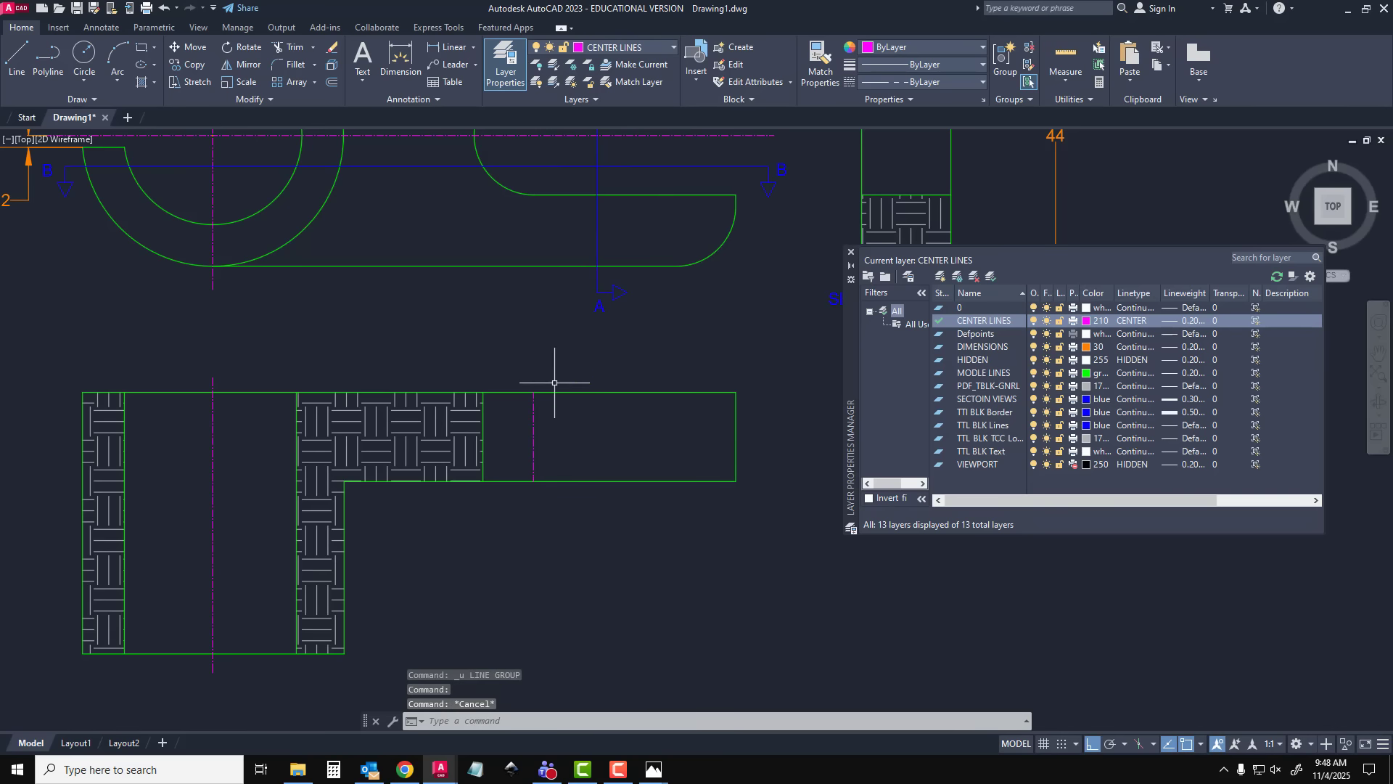
Stretch both ends of the slot's vertical center line slightly beyond the arm's upper and lower edges in the lower section view
{"action": "left_click", "coordinate": [535, 410]}
{"action": "left_click", "coordinate": [535, 391]}
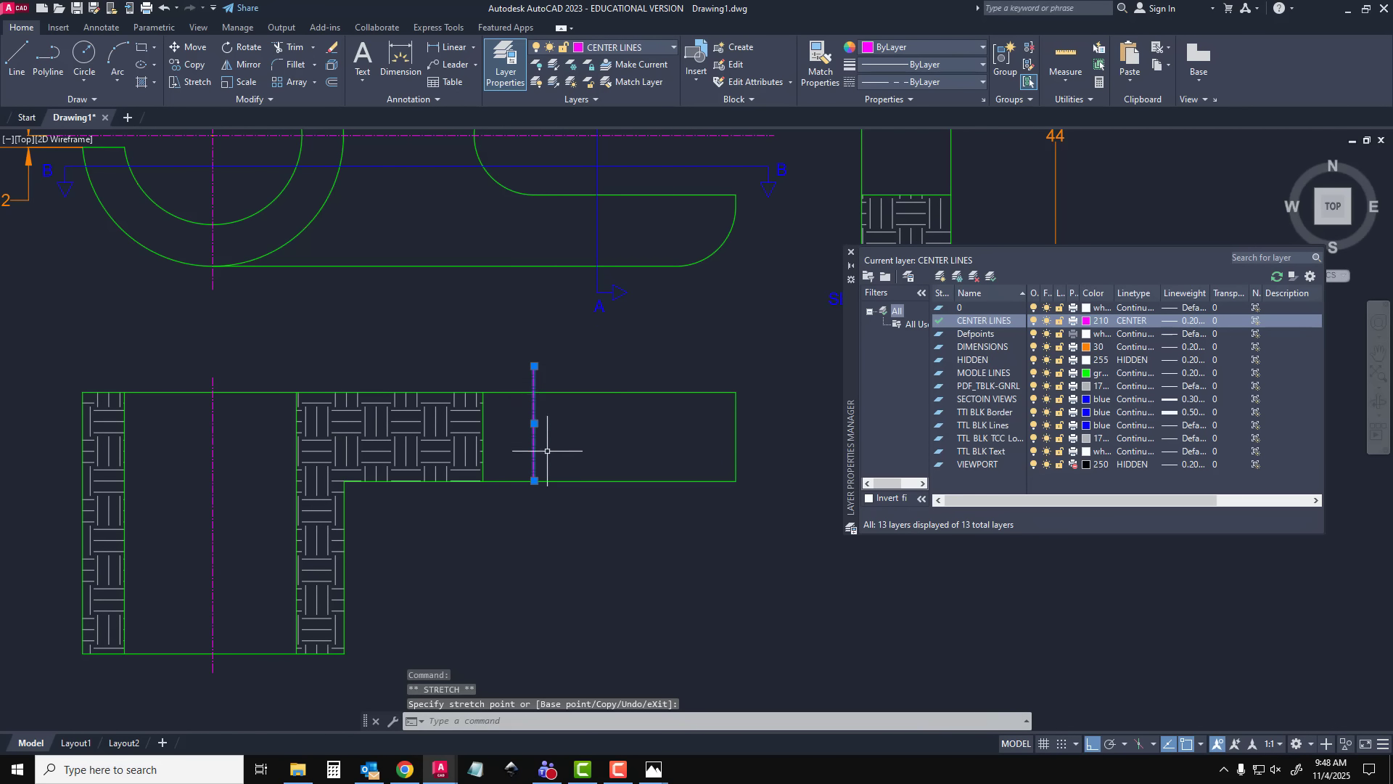
{"action": "left_click", "coordinate": [535, 512]}
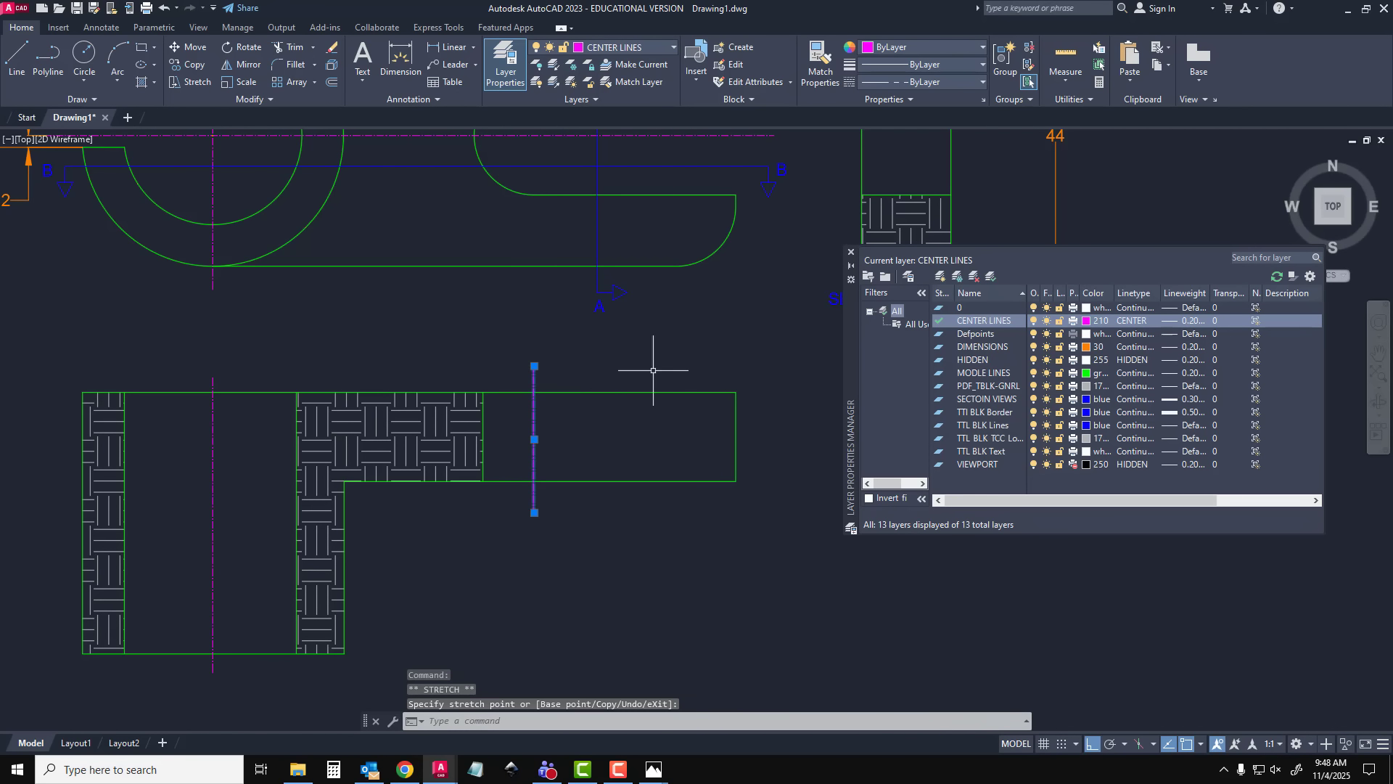
{"action": "key", "text": "Escape"}
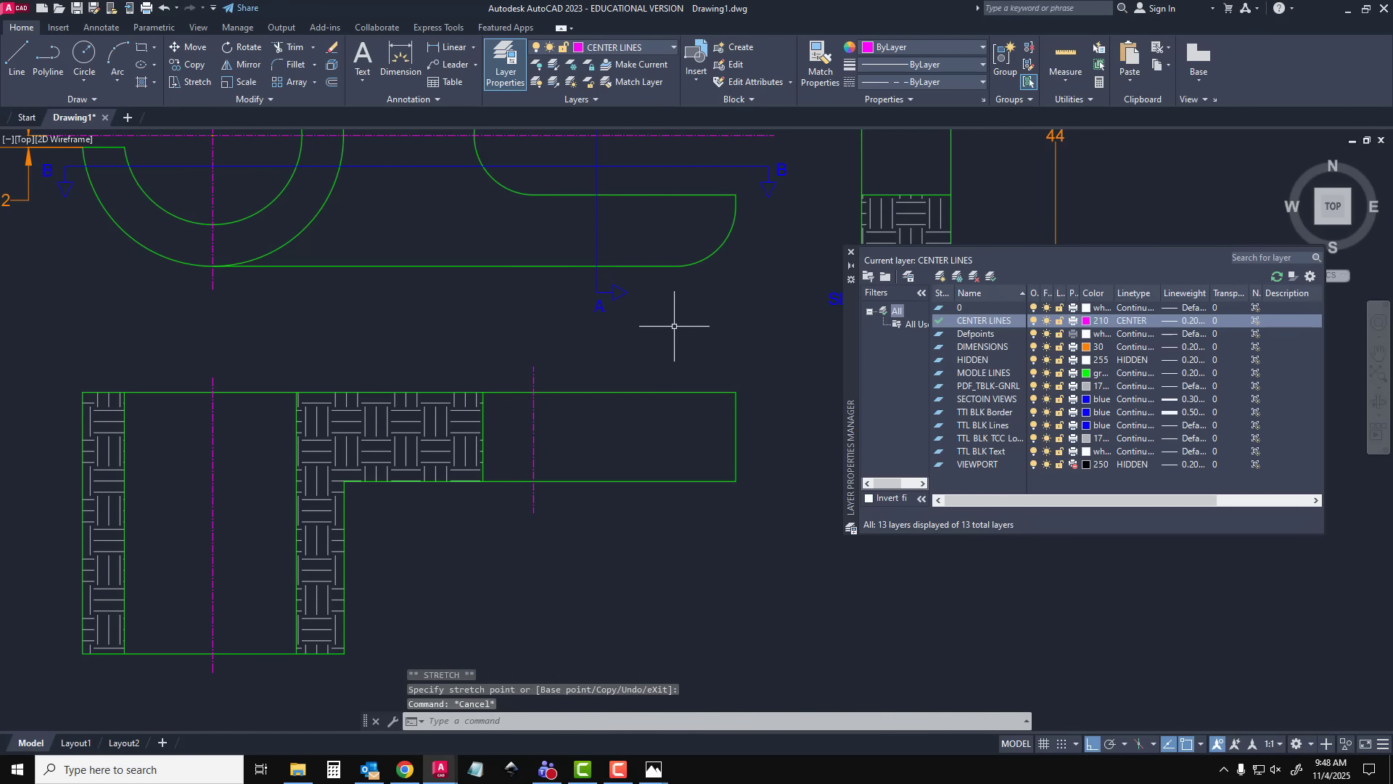
Make DIMENSIONS the current layer and dimension the horizontal distance between the bore and slot center lines, just above the lower section view
{"action": "left_click", "coordinate": [854, 254]}
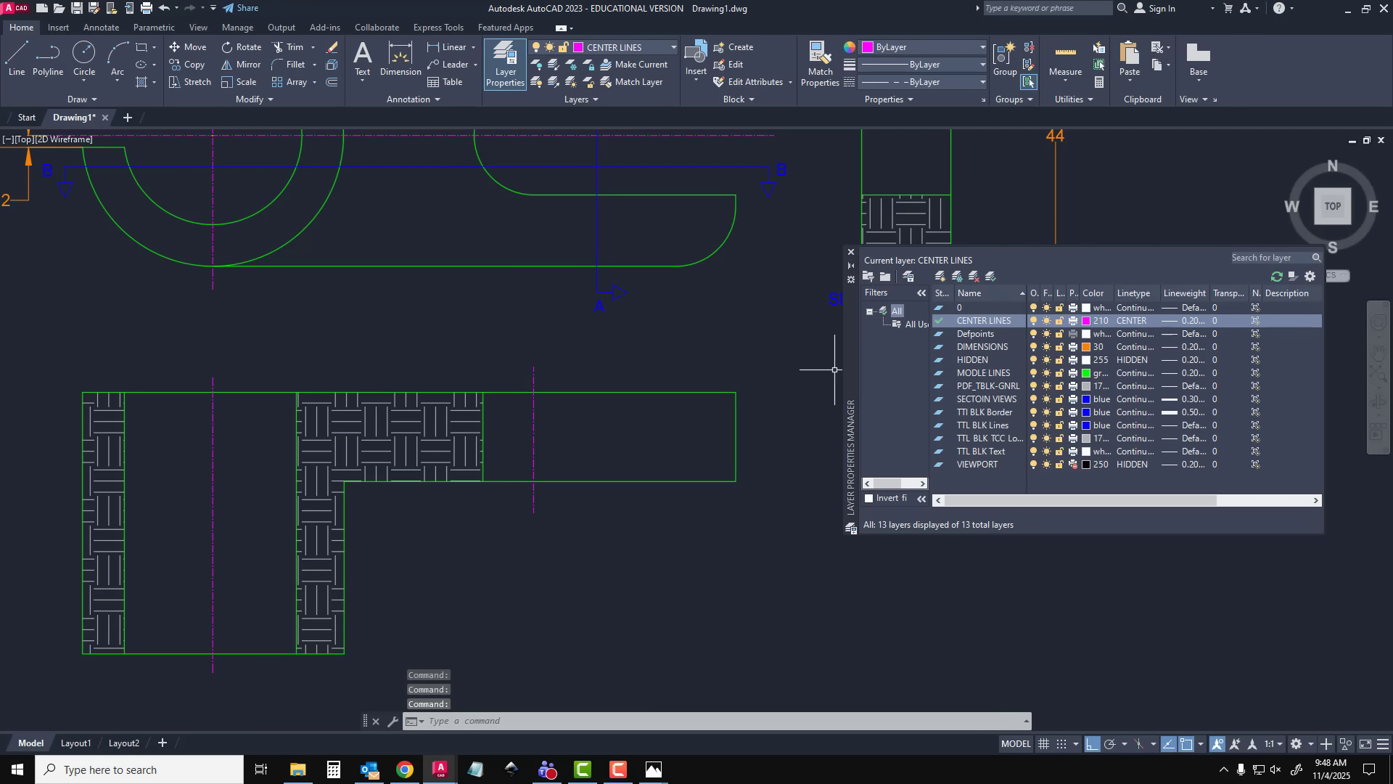
{"action": "double_click", "coordinate": [975, 348]}
{"action": "left_click", "coordinate": [852, 253]}
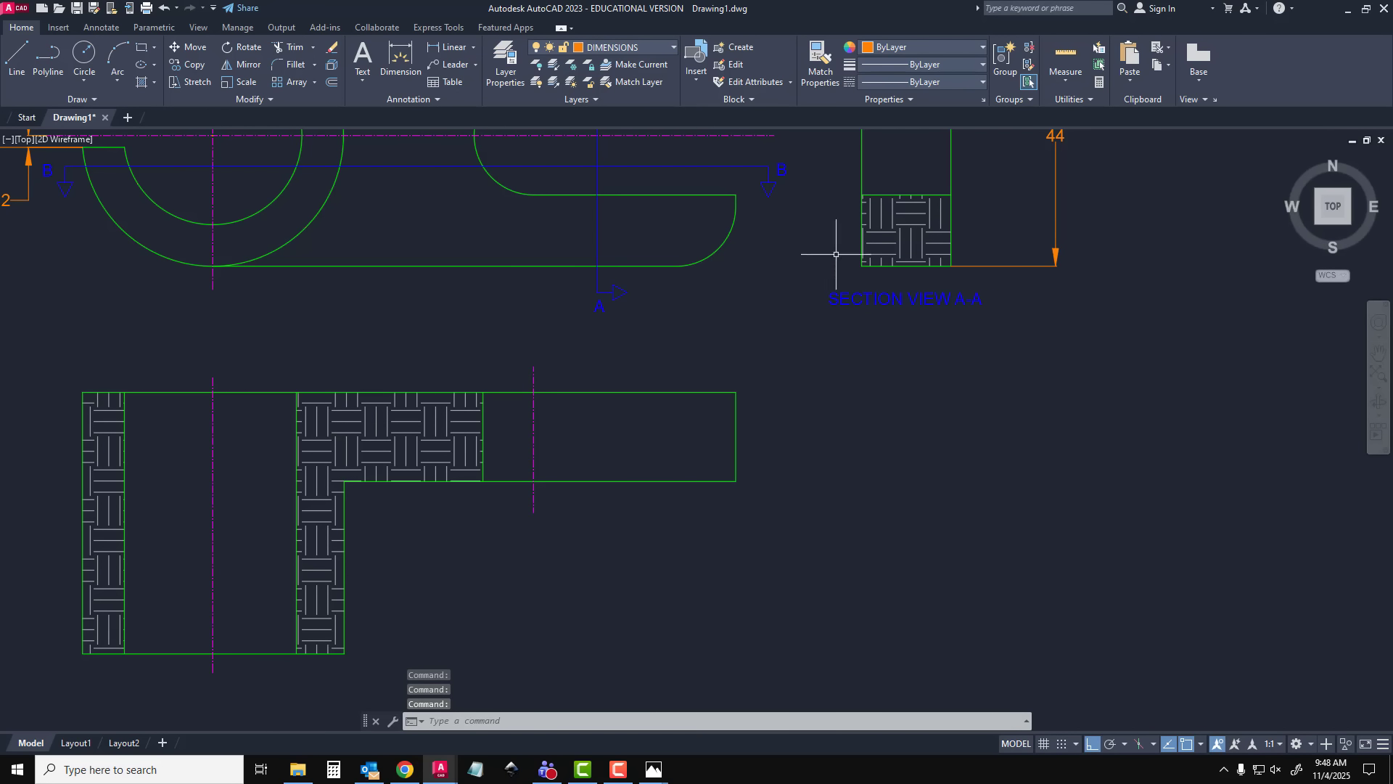
{"action": "middle_click_drag", "start_coordinate": [356, 390], "coordinate": [401, 482]}
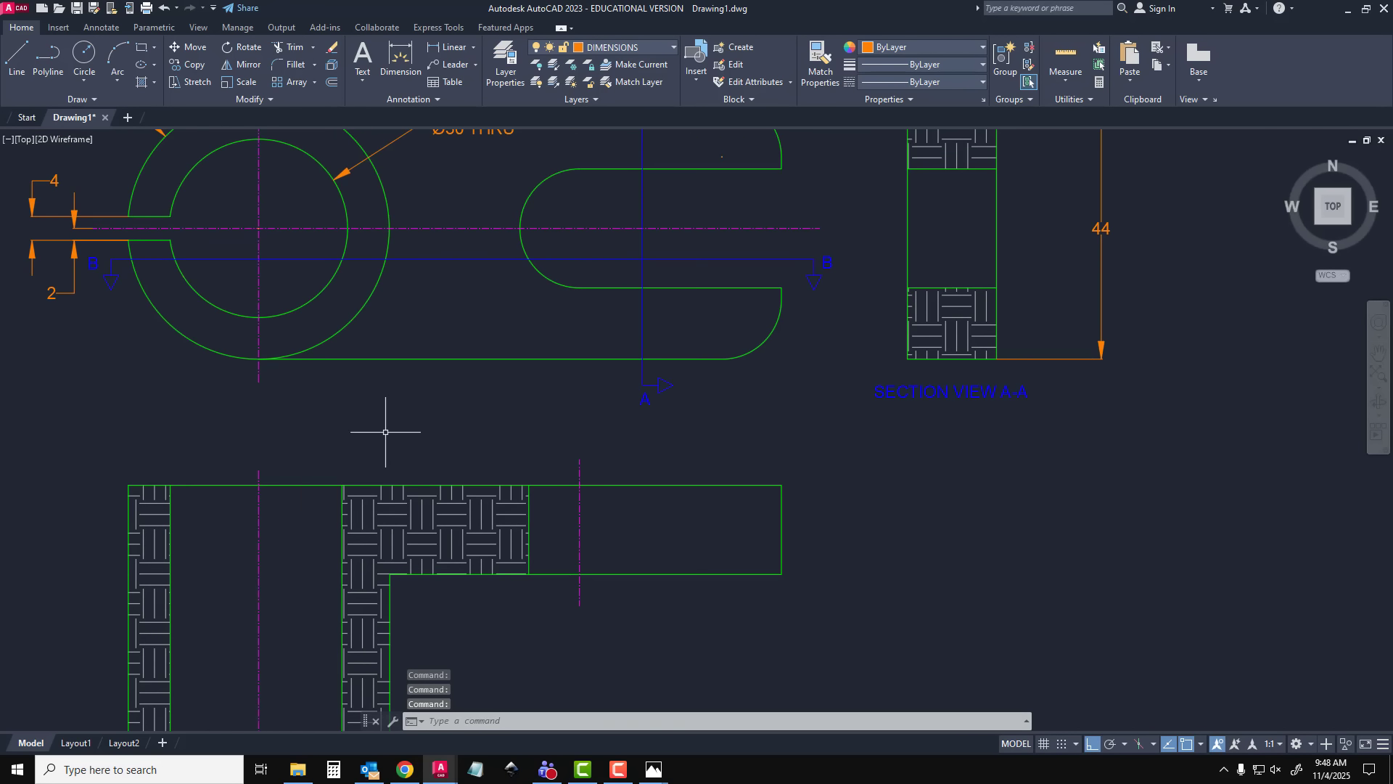
{"action": "left_click", "coordinate": [399, 62]}
{"action": "left_click", "coordinate": [259, 484]}
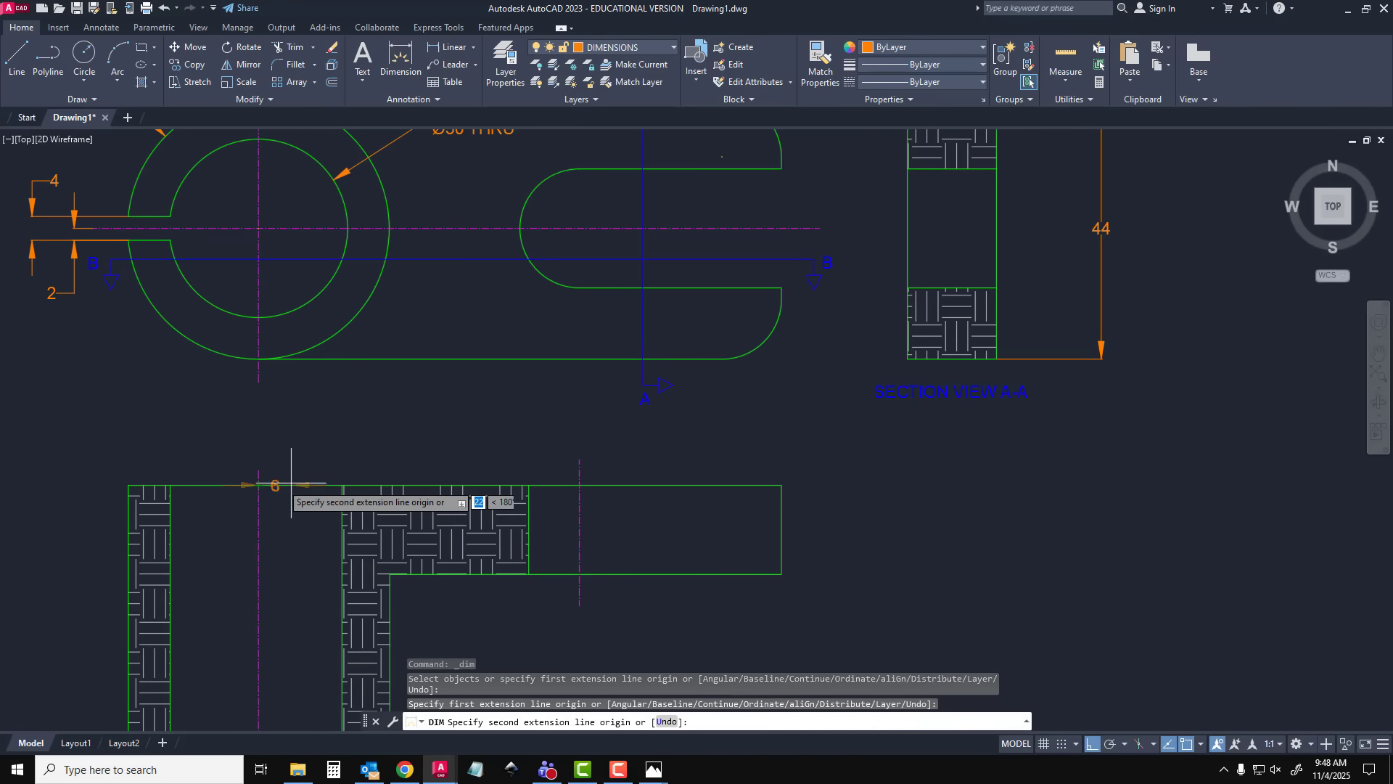
{"action": "left_click", "coordinate": [579, 485]}
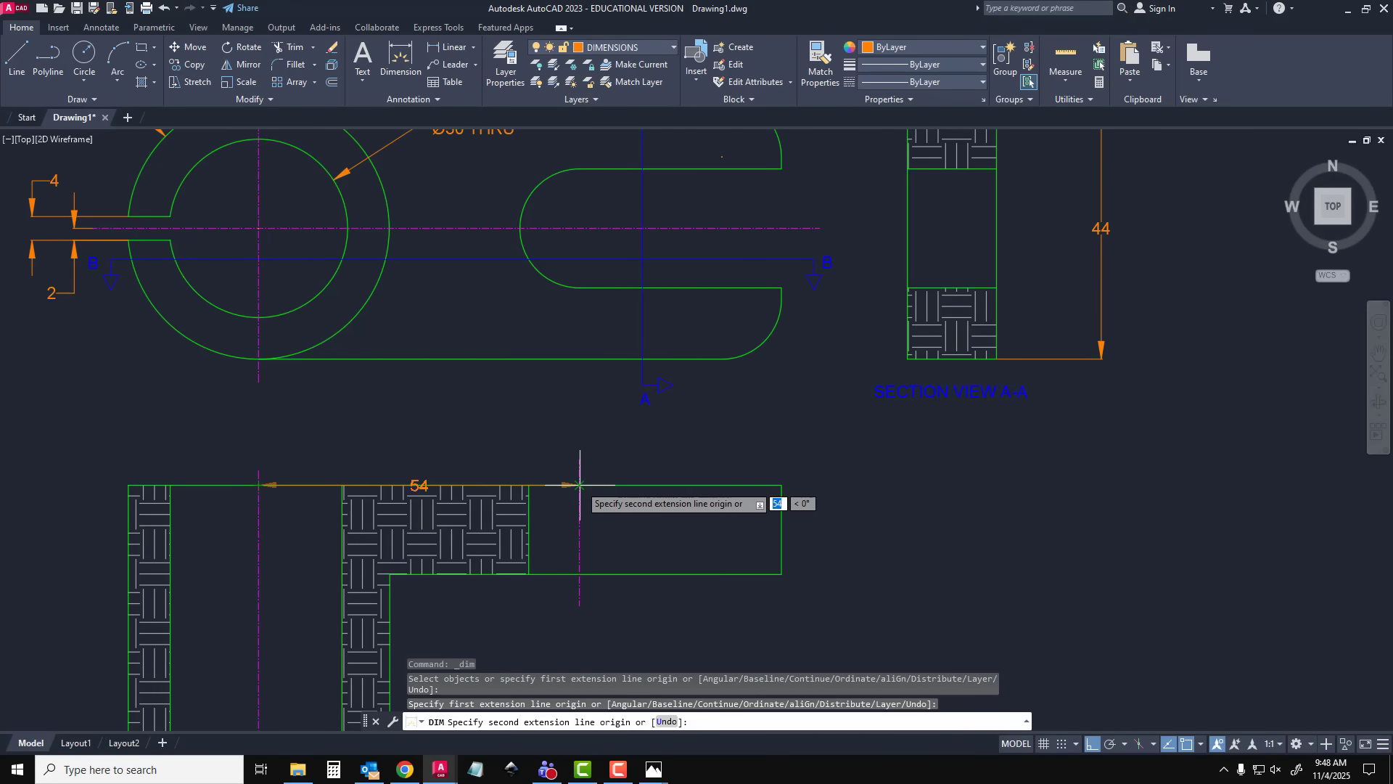
{"action": "left_click", "coordinate": [415, 455]}
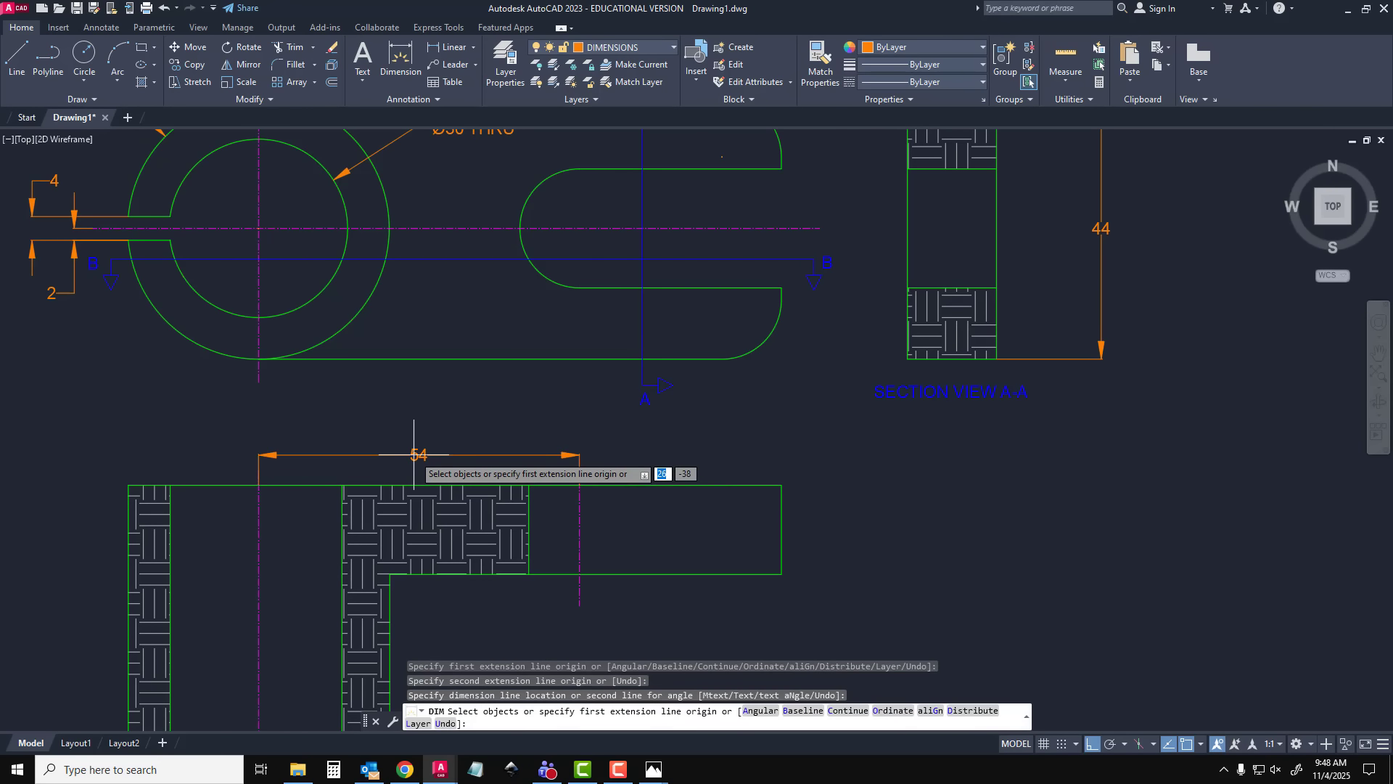
Dimension the horizontal distance from the bore's center line to the arm's far end, placed above the center-to-center dimension
{"action": "left_click", "coordinate": [260, 486]}
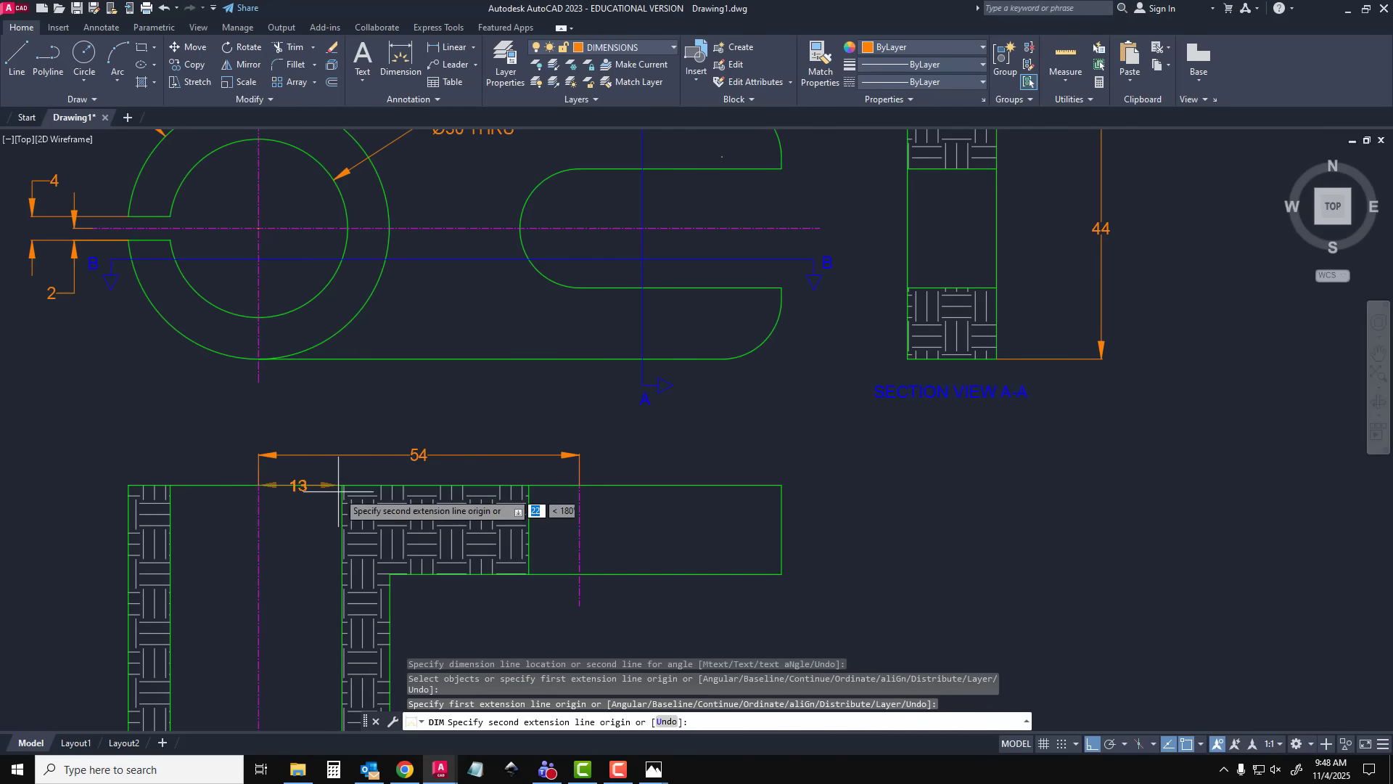
{"action": "left_click", "coordinate": [781, 485]}
{"action": "left_click", "coordinate": [741, 425]}
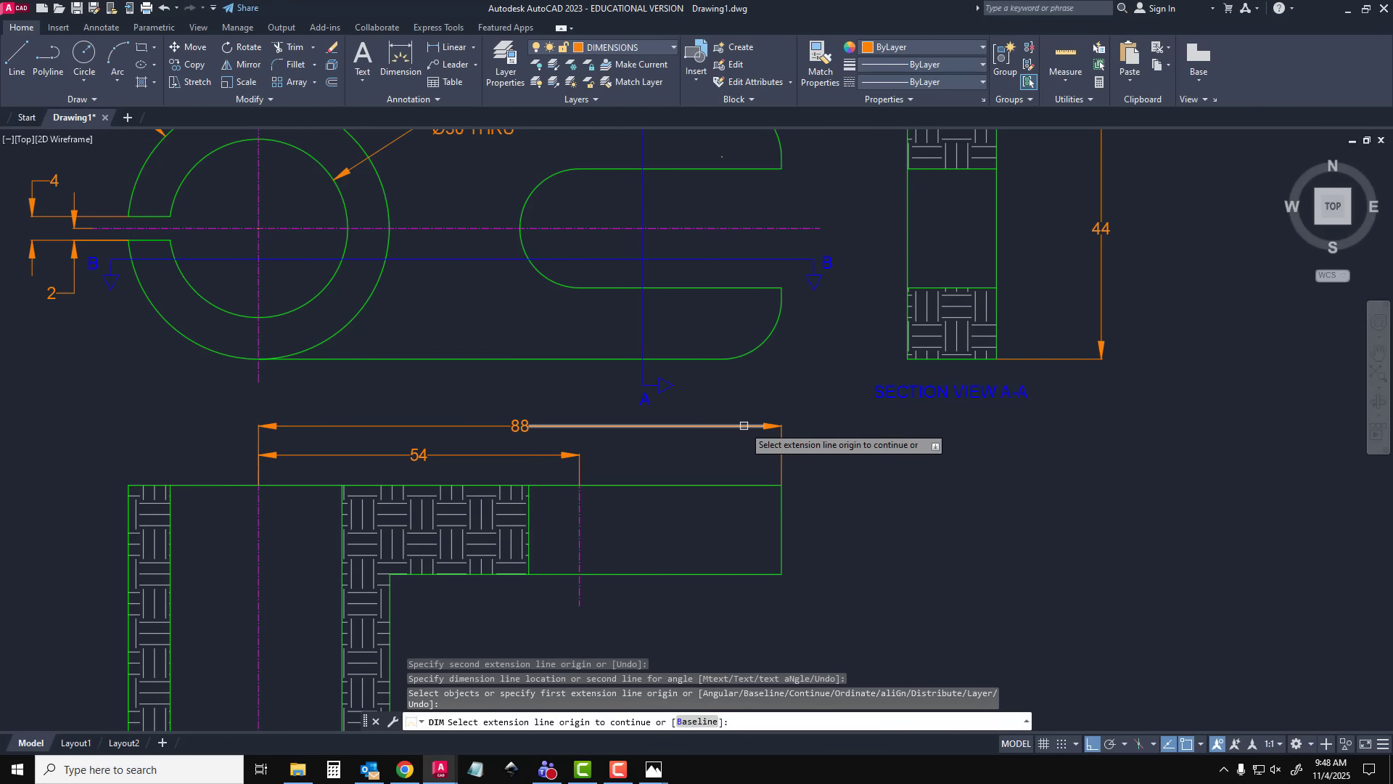
{"action": "key", "text": "Escape"}
Append TYP to the R10 radius dimension's text at the arm's rounded corner
{"action": "scroll", "coordinate": [744, 426], "scroll_direction": "down", "scroll_amount": 3}
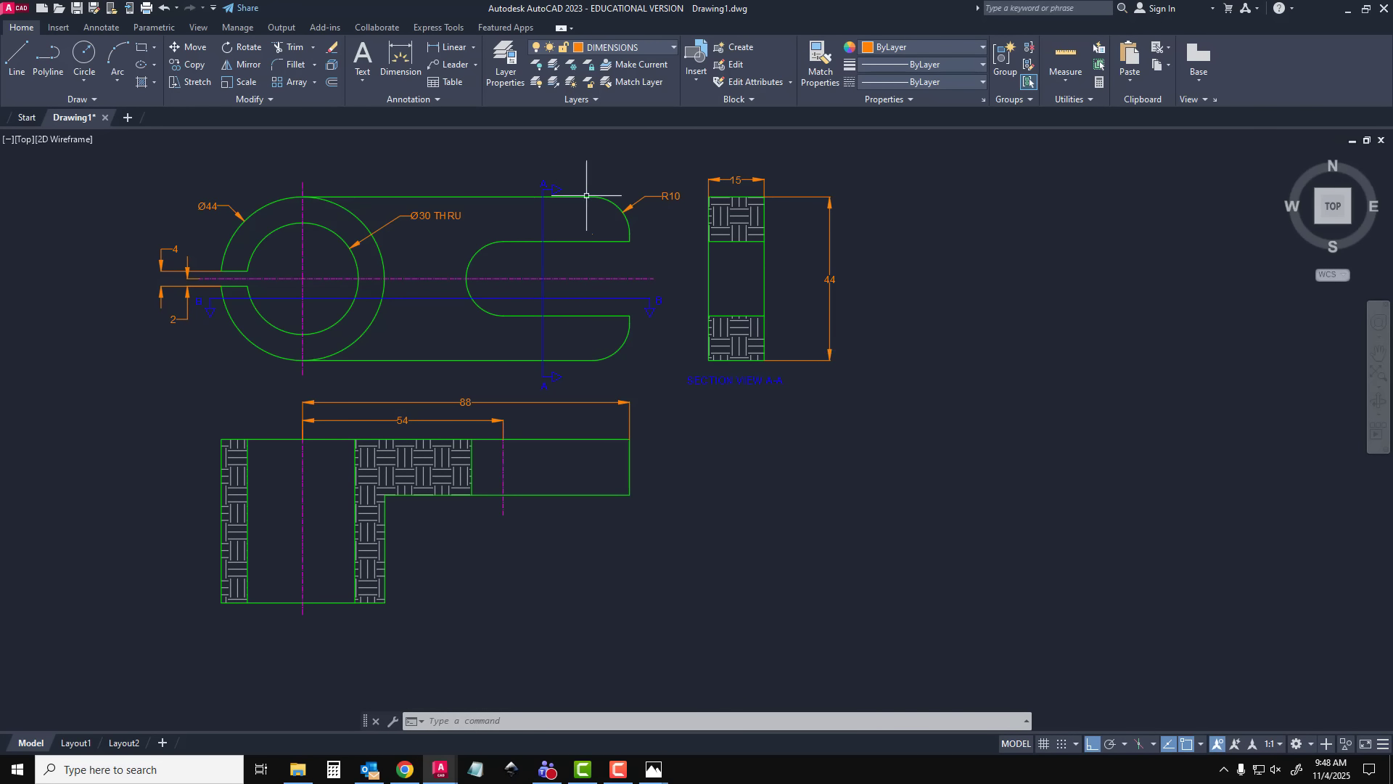
{"action": "left_click", "coordinate": [664, 195]}
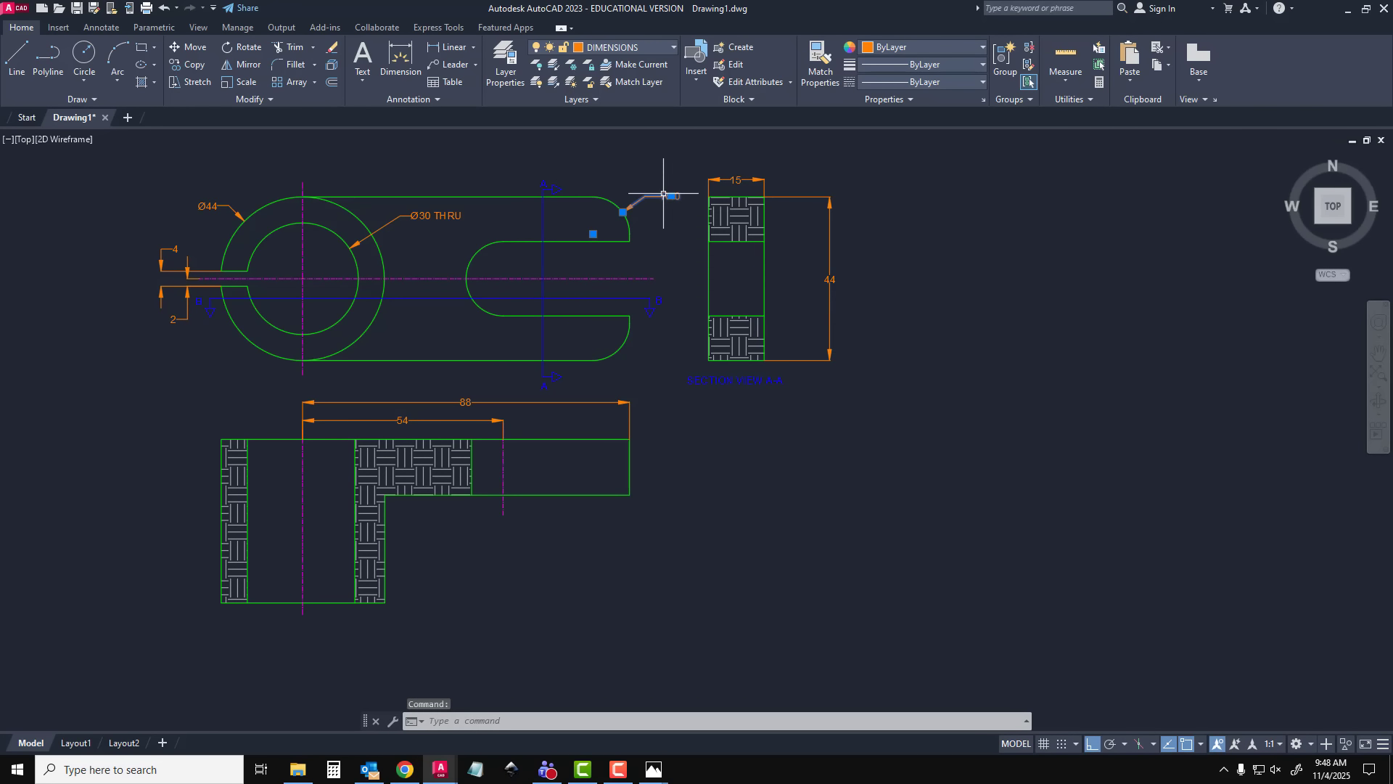
{"action": "double_click", "coordinate": [667, 197]}
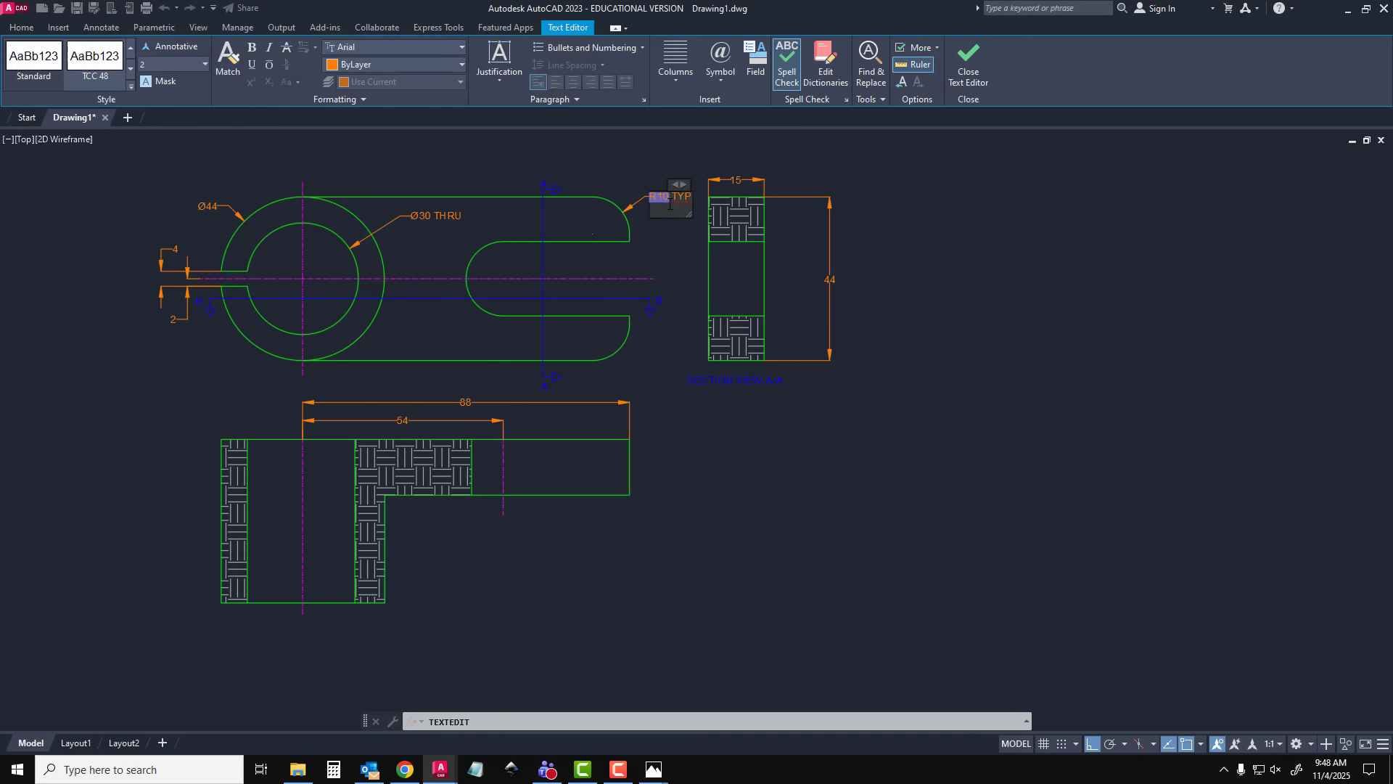
{"action": "left_click", "coordinate": [671, 218]}
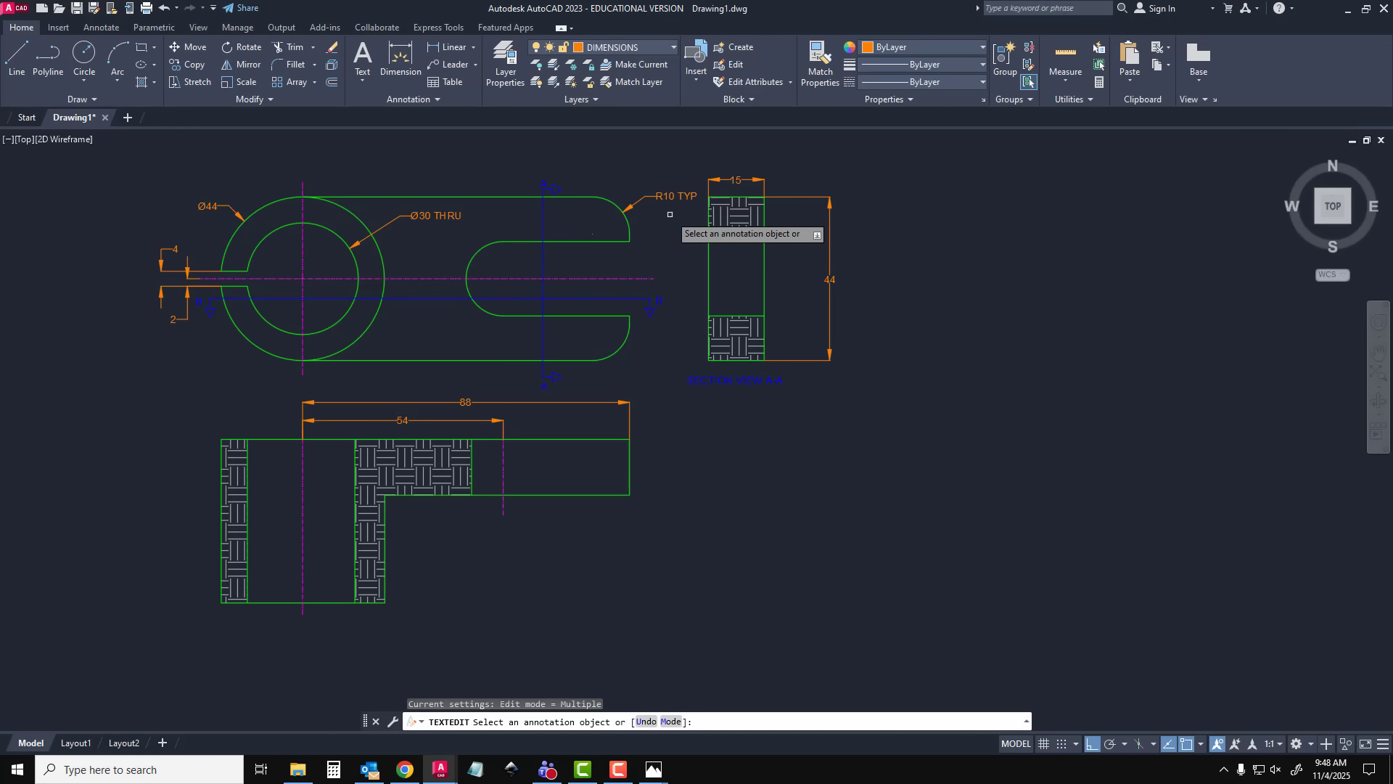
Split the corner radius dimension's text onto two lines, with TYP beneath R10
{"action": "left_click", "coordinate": [664, 197]}
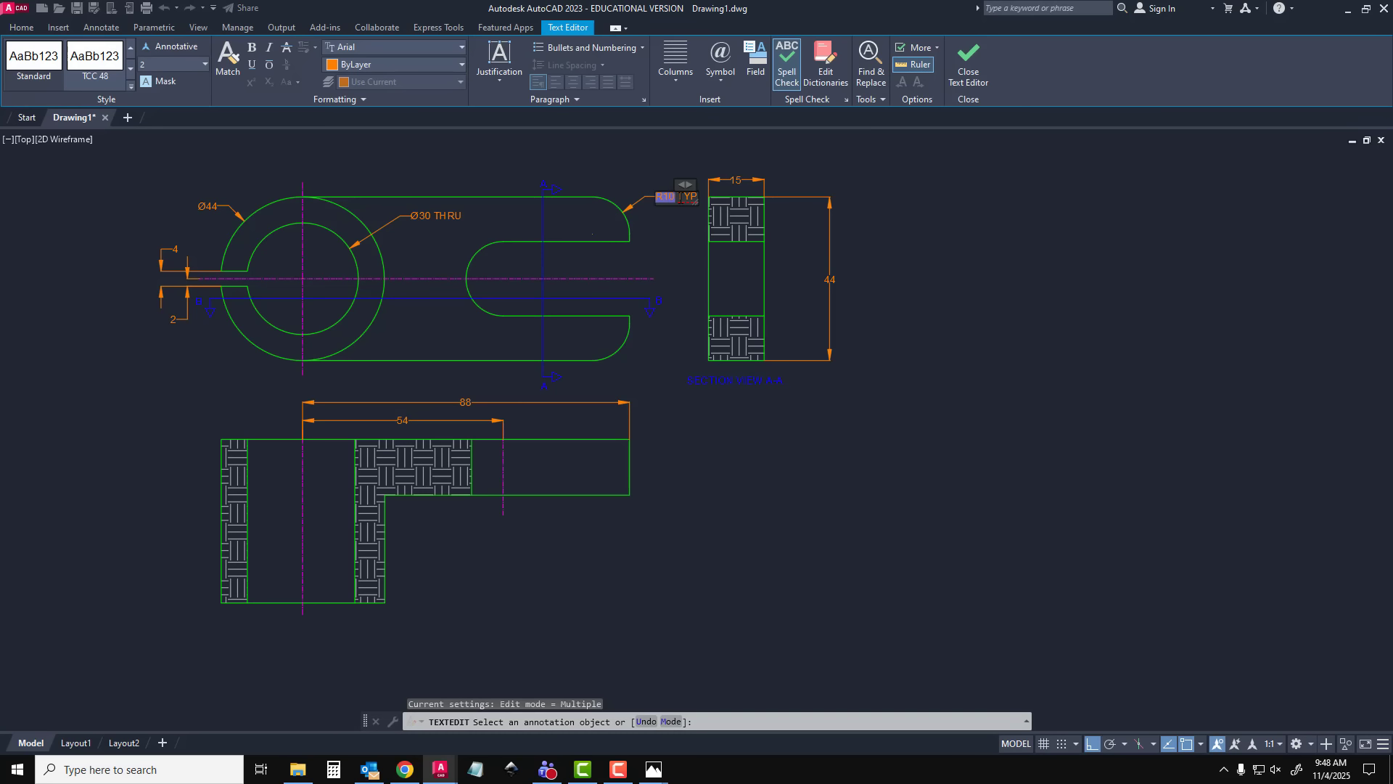
{"action": "key", "text": "Return"}
{"action": "left_click", "coordinate": [620, 158]}
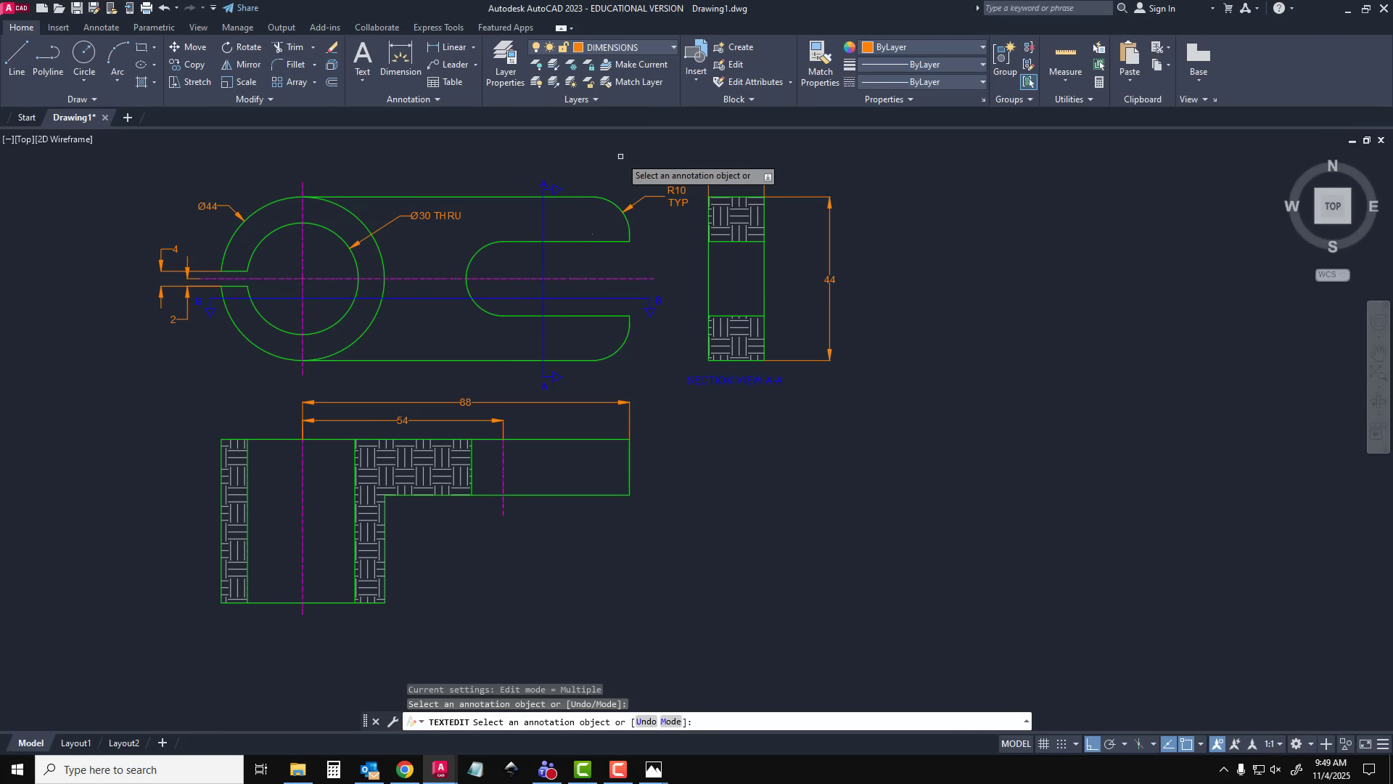
Undo the line split in the R10 TYP dimension text and dimension the radius of the slot's rounded end
{"action": "key", "text": "ctrl+z"}
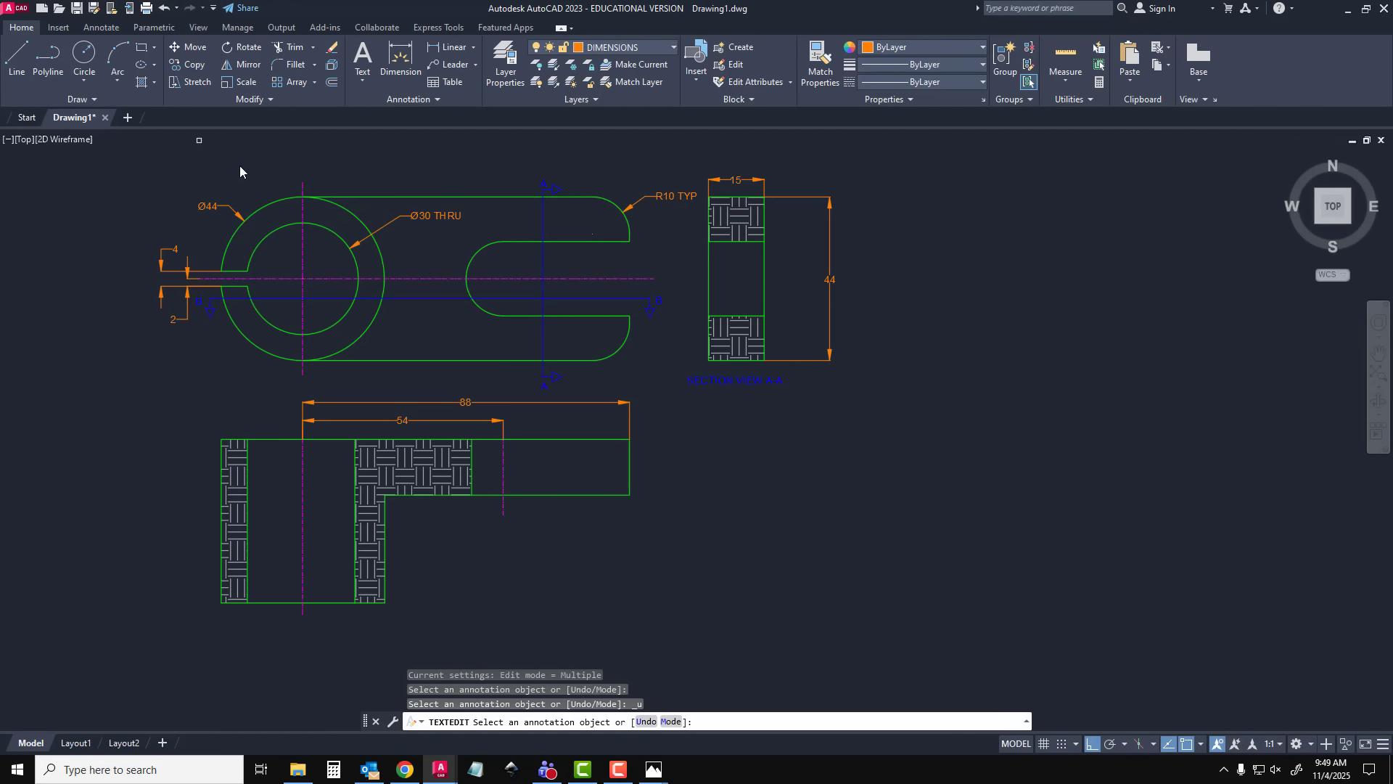
{"action": "key", "text": "Escape"}
{"action": "type", "text": "DIMRAD"}
{"action": "key", "text": "Return"}
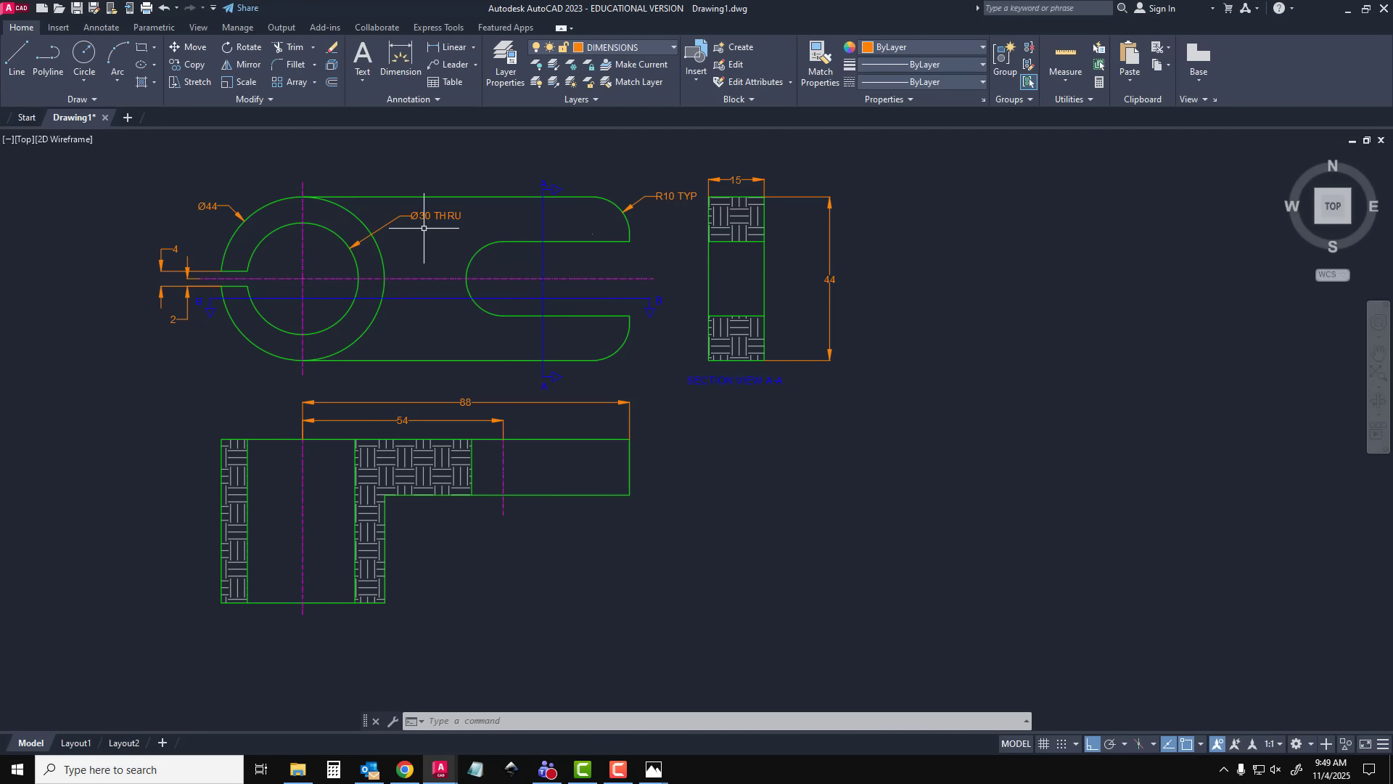
{"action": "left_click", "coordinate": [473, 251]}
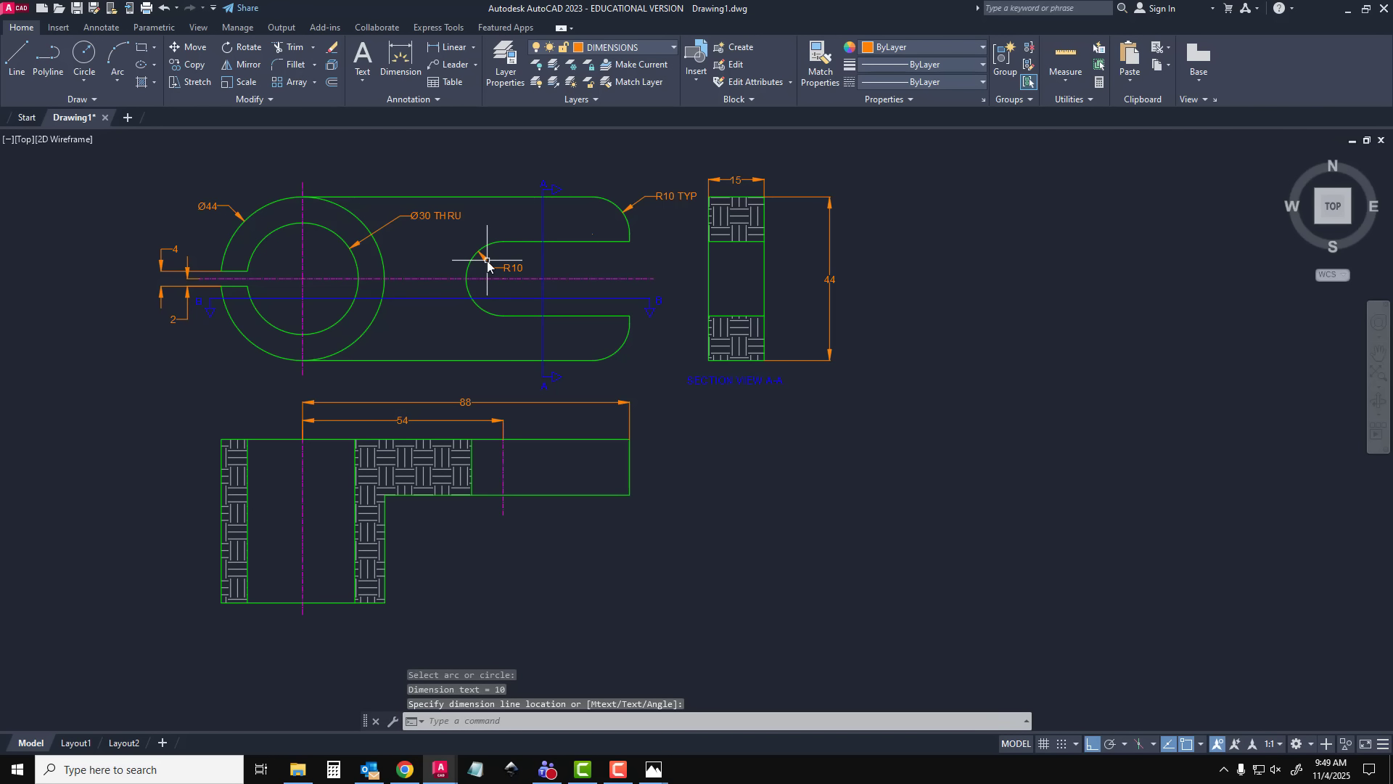
{"action": "key", "text": "Escape"}
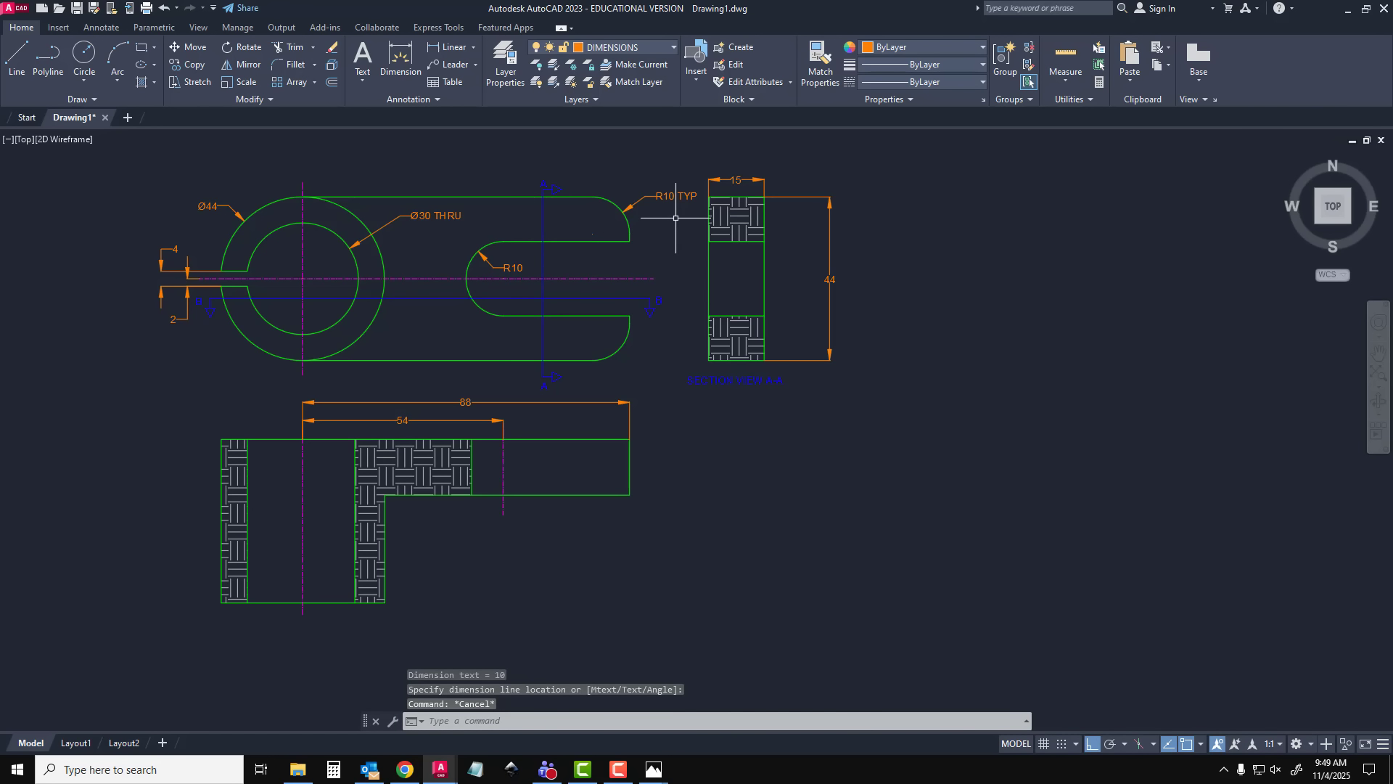
Dimension the full height of the lower section view along its outer edge on the ring side
{"action": "left_click", "coordinate": [400, 58]}
{"action": "left_click", "coordinate": [221, 513]}
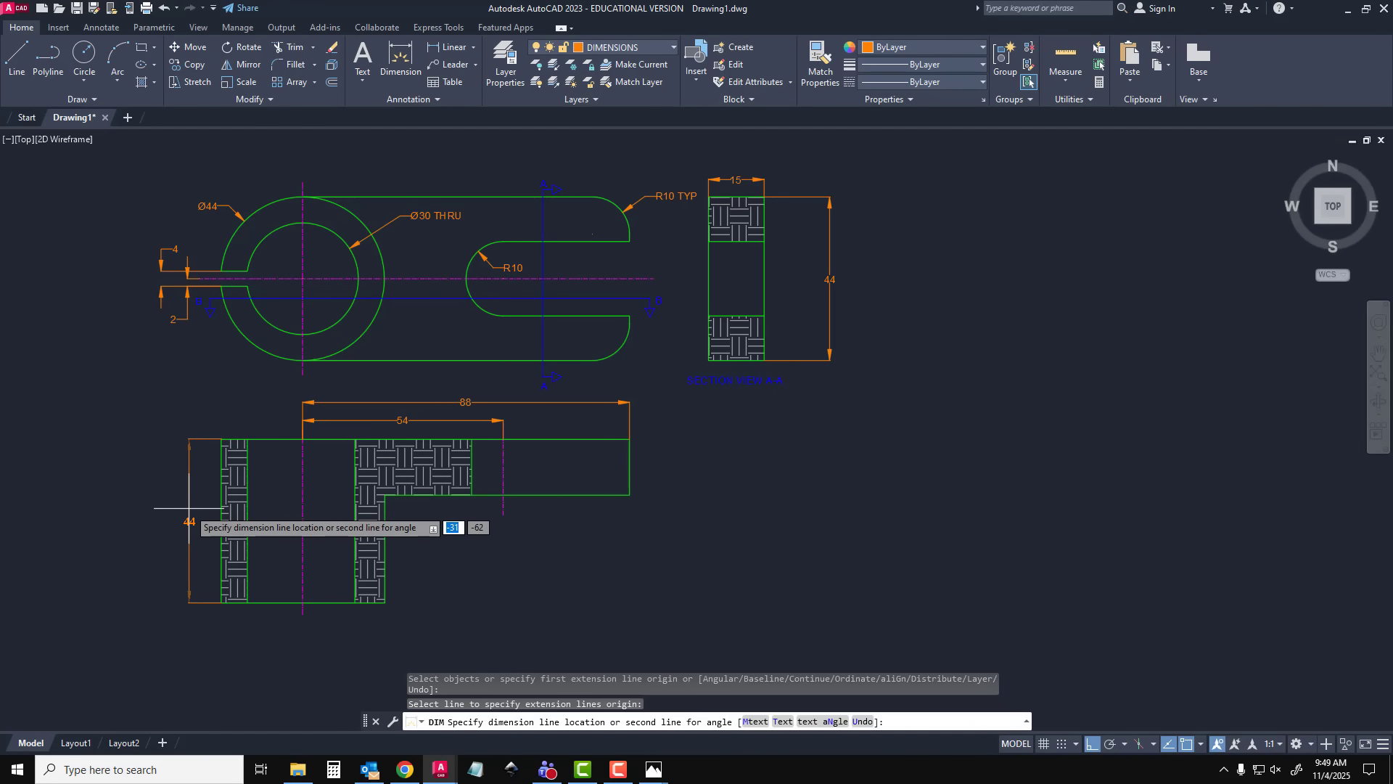
{"action": "left_click", "coordinate": [190, 513]}
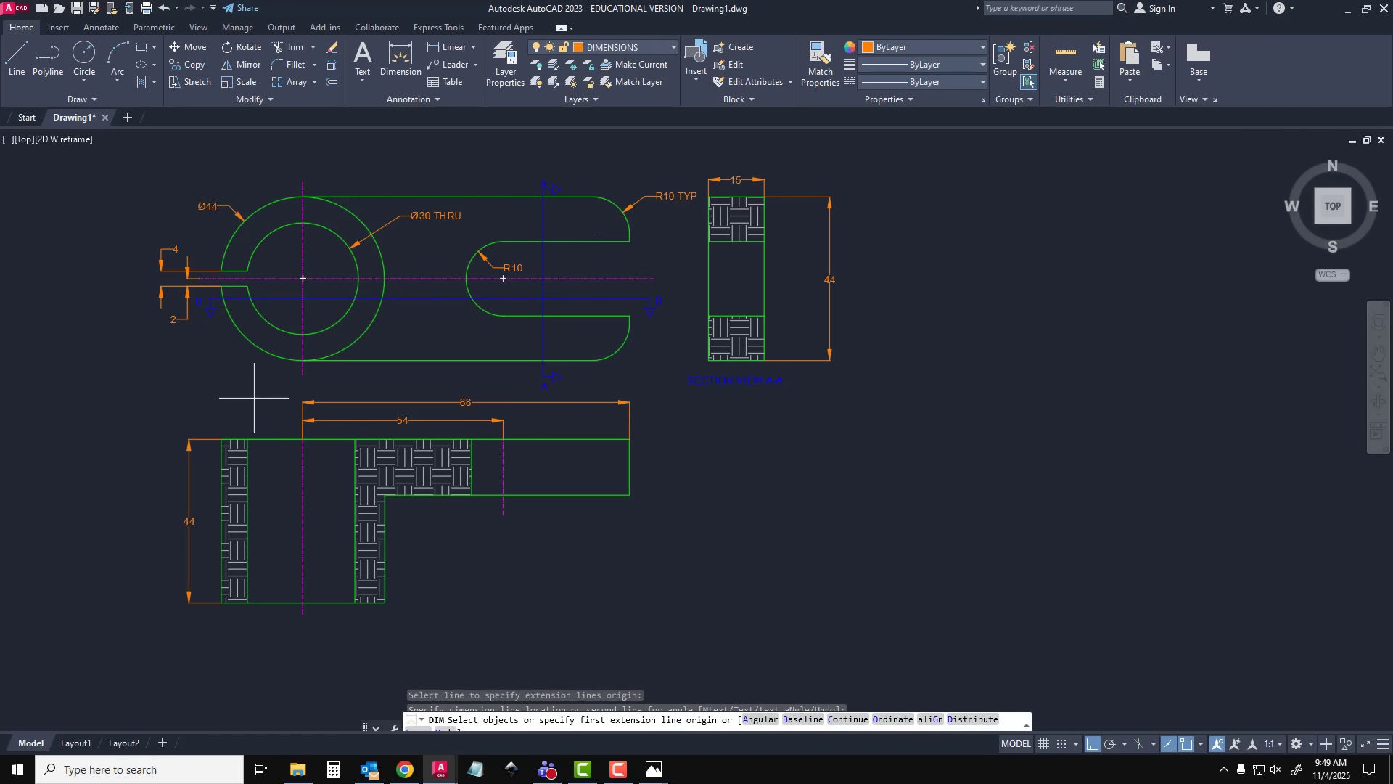
{"action": "key", "text": "Return"}
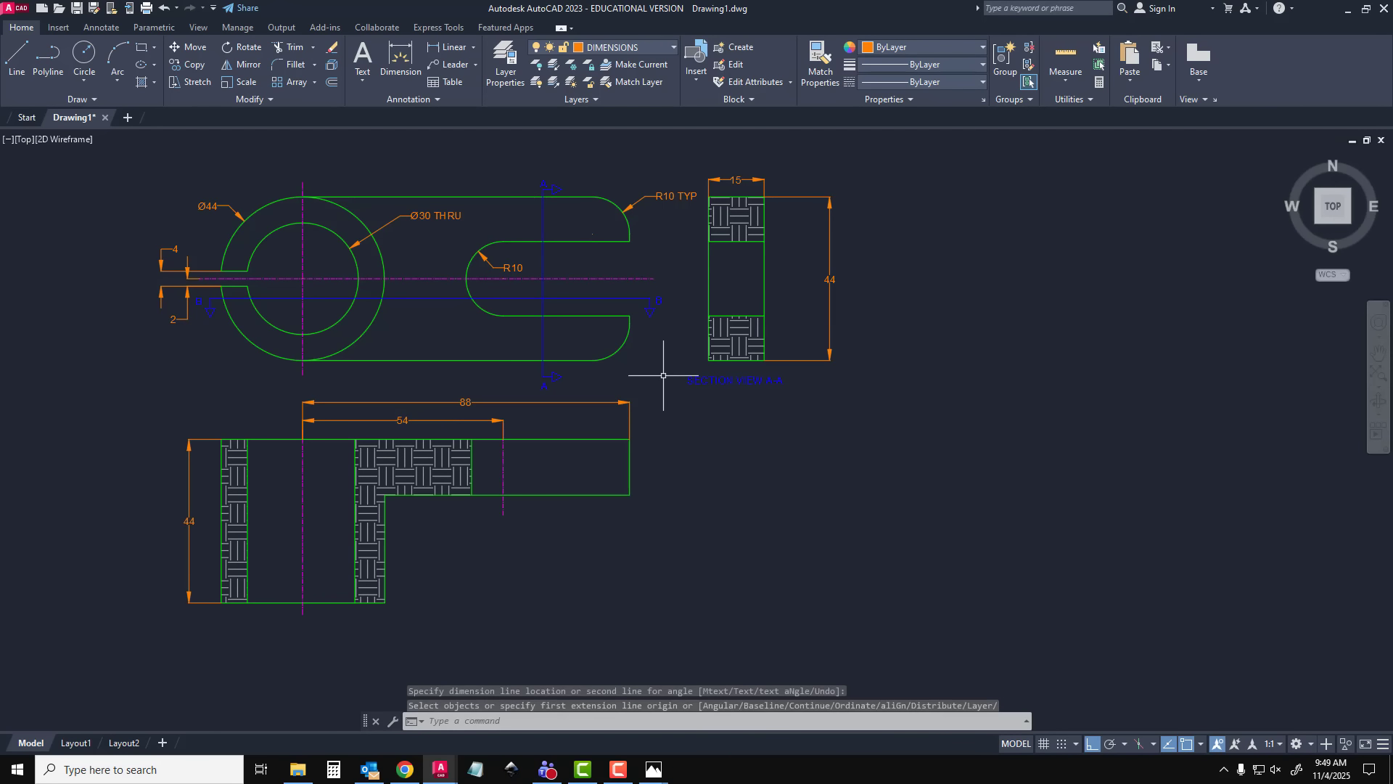
Copy the SECTION VIEW A-A label to just beneath the lower section view
{"action": "left_click", "coordinate": [707, 378]}
{"action": "key", "text": "ctrl+c"}
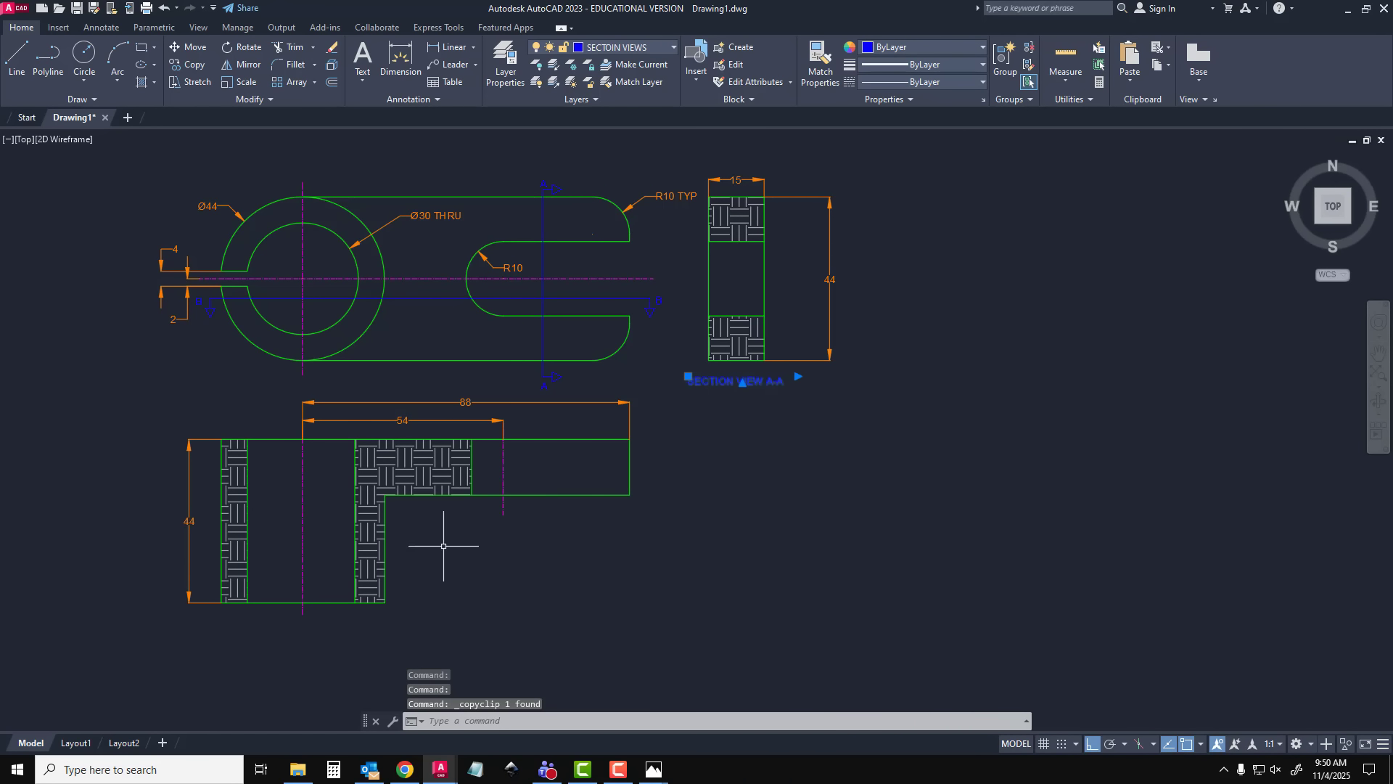
{"action": "key", "text": "ctrl+v"}
{"action": "left_click", "coordinate": [238, 638]}
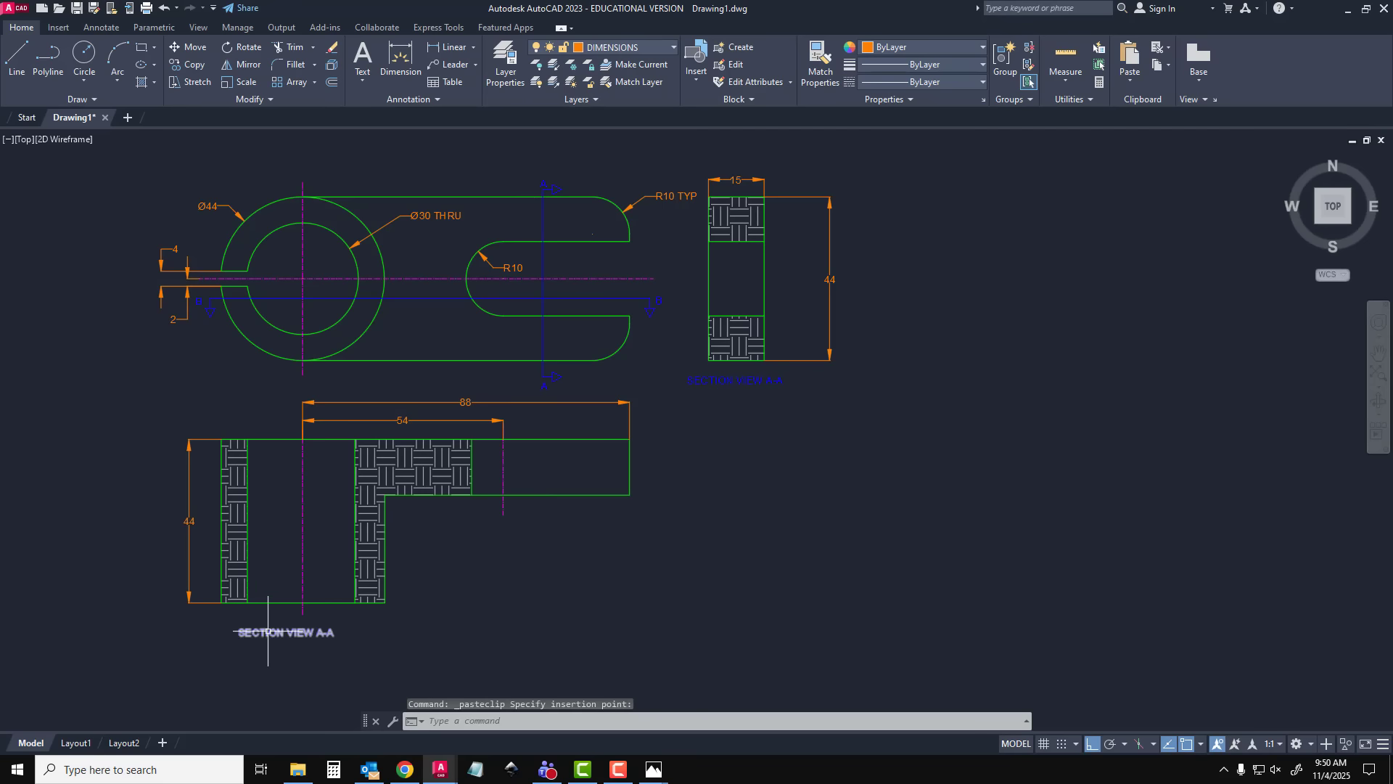
Change the copied label to SECTION VIEW B-B and center it beneath the lower section view
{"action": "double_click", "coordinate": [333, 633]}
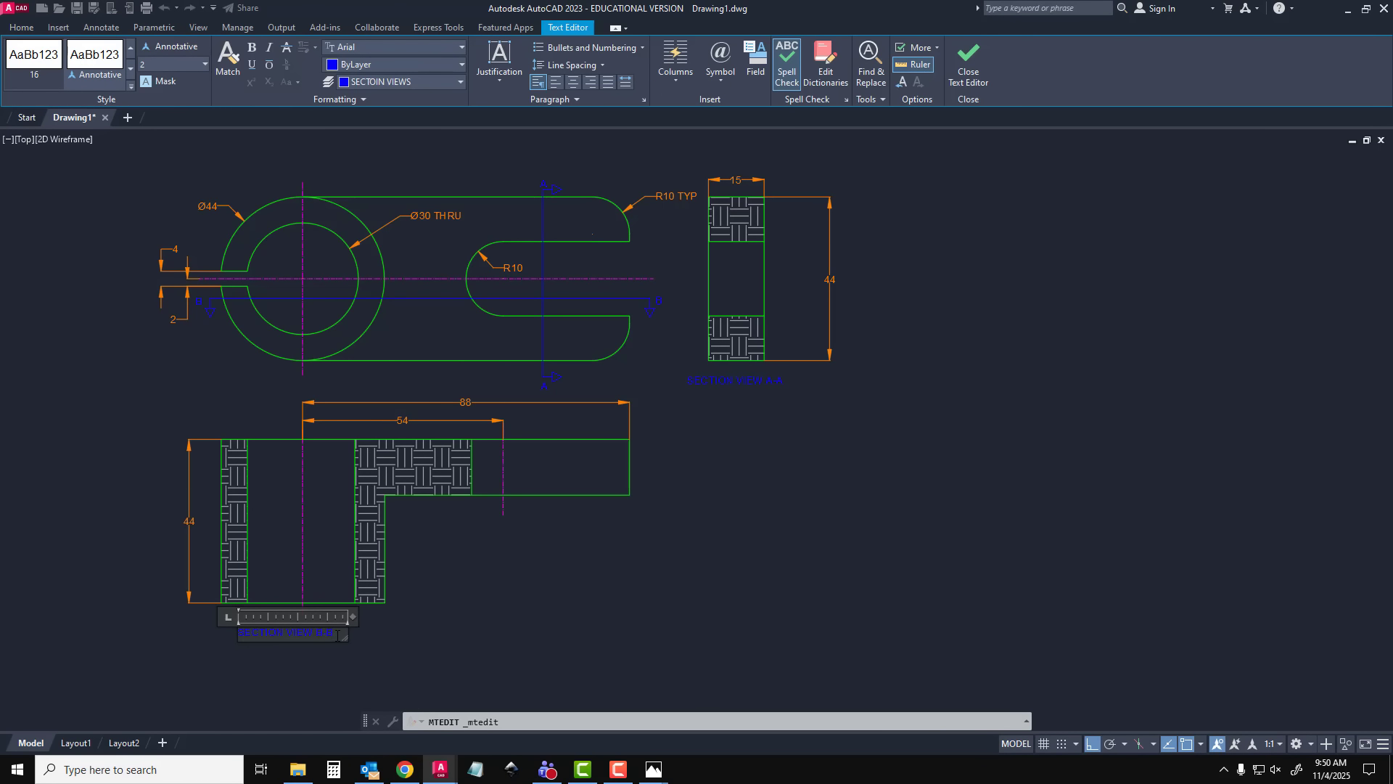
{"action": "left_click", "coordinate": [538, 588]}
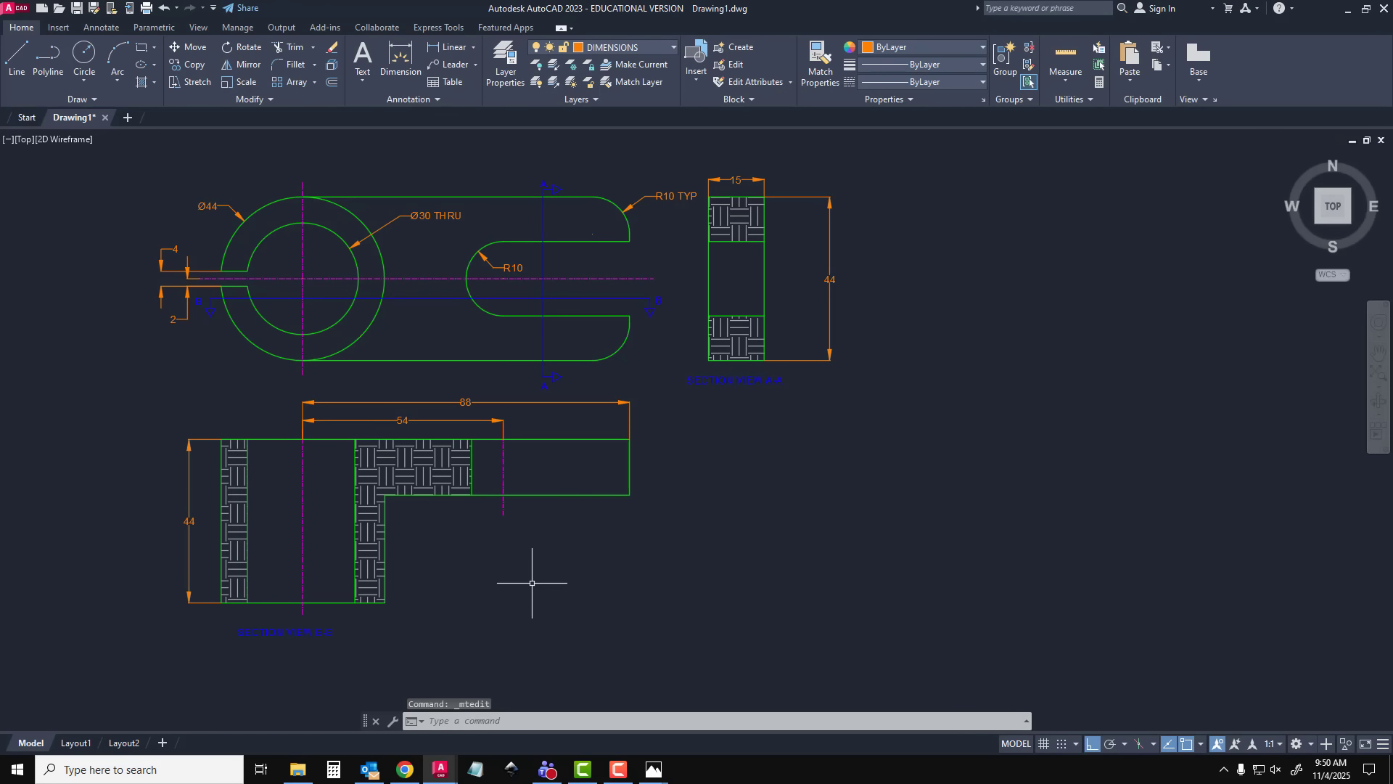
{"action": "left_click", "coordinate": [320, 632]}
{"action": "key", "text": "Escape"}
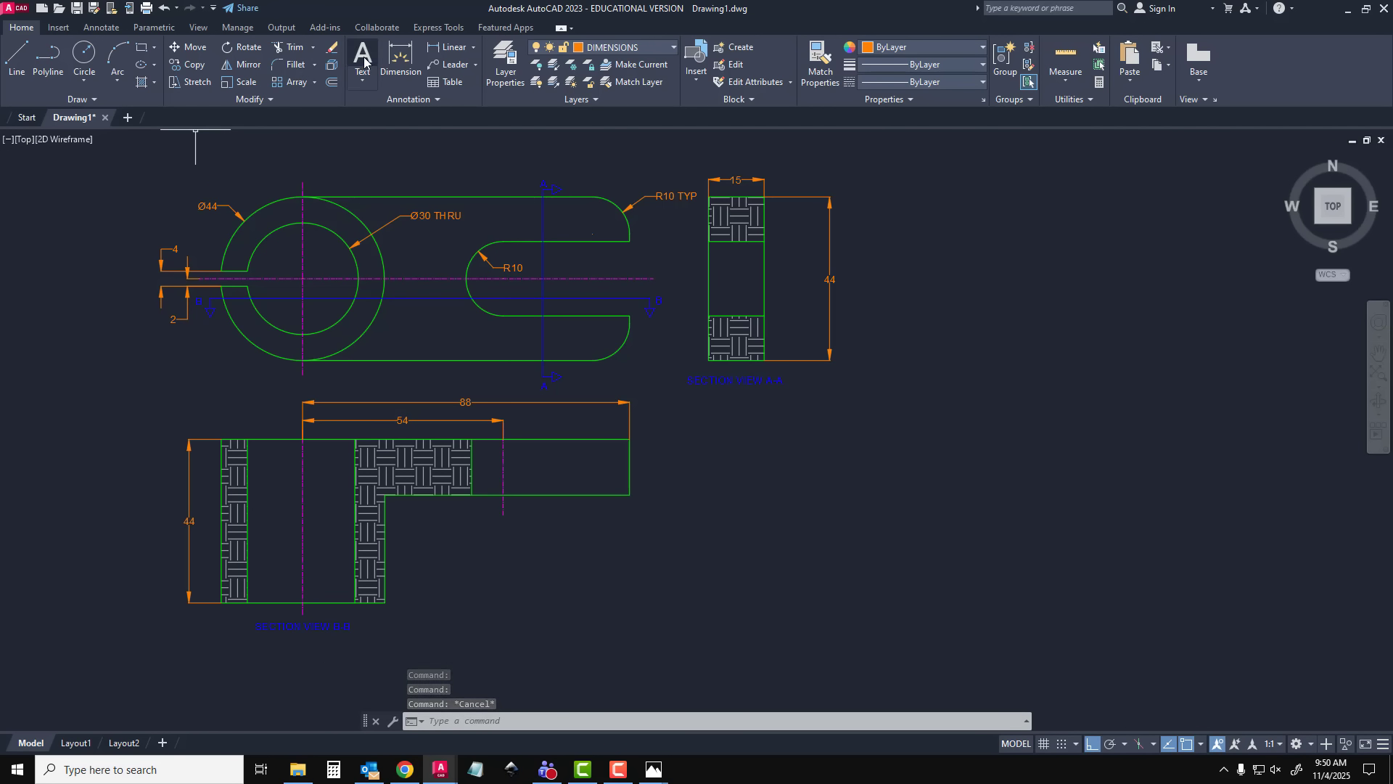
Make SECTOIN VIEWS the current layer and add the text METRIC beside the arm's far end in the lower section view
{"action": "left_click", "coordinate": [505, 66]}
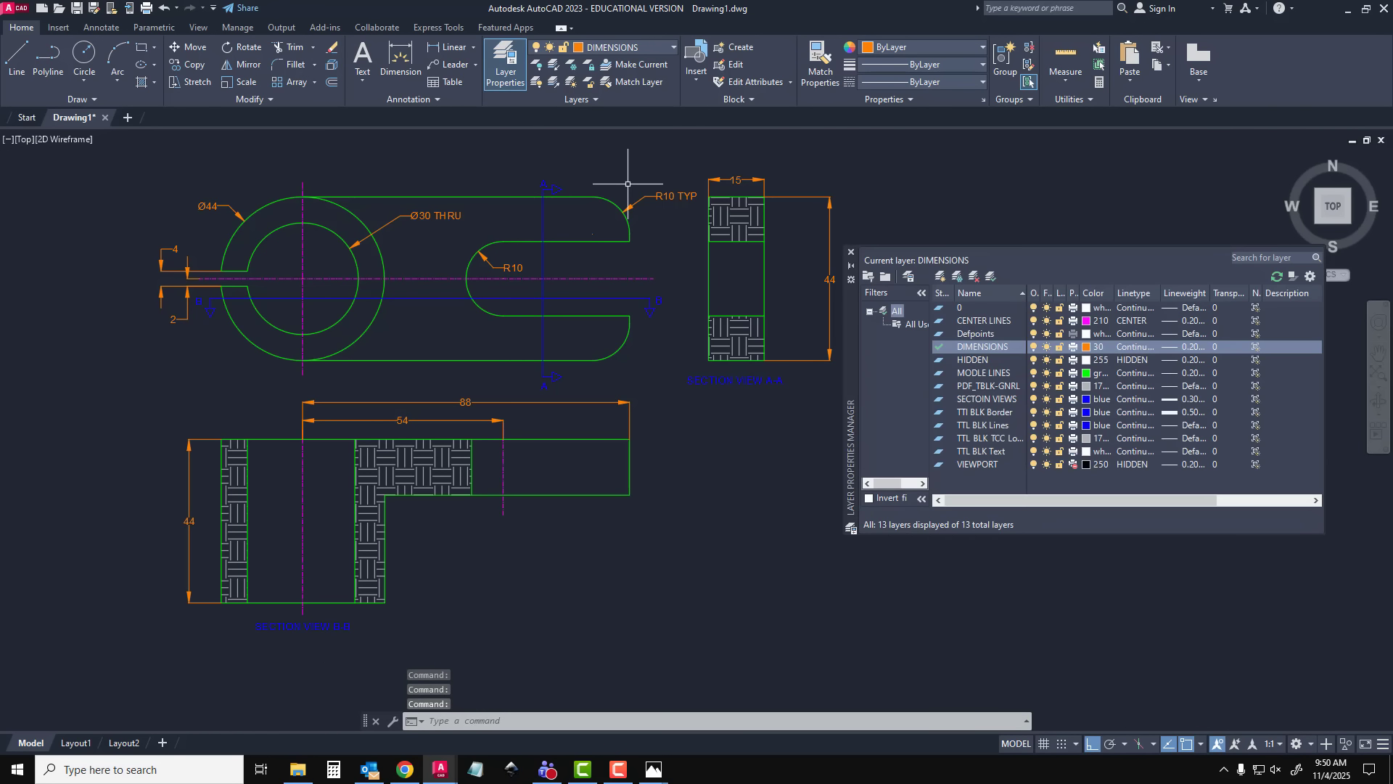
{"action": "double_click", "coordinate": [998, 401]}
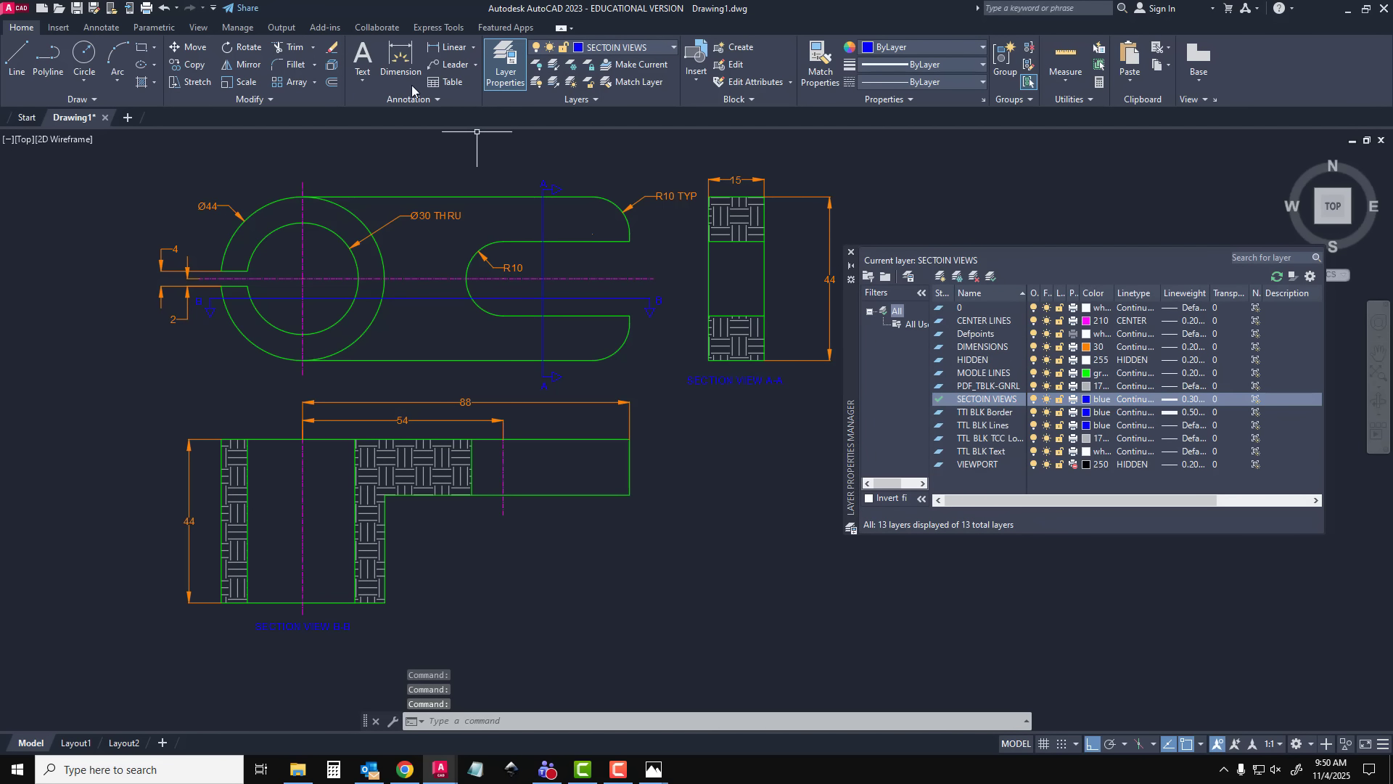
{"action": "left_click", "coordinate": [362, 60]}
{"action": "left_click", "coordinate": [660, 517]}
{"action": "left_click", "coordinate": [713, 550]}
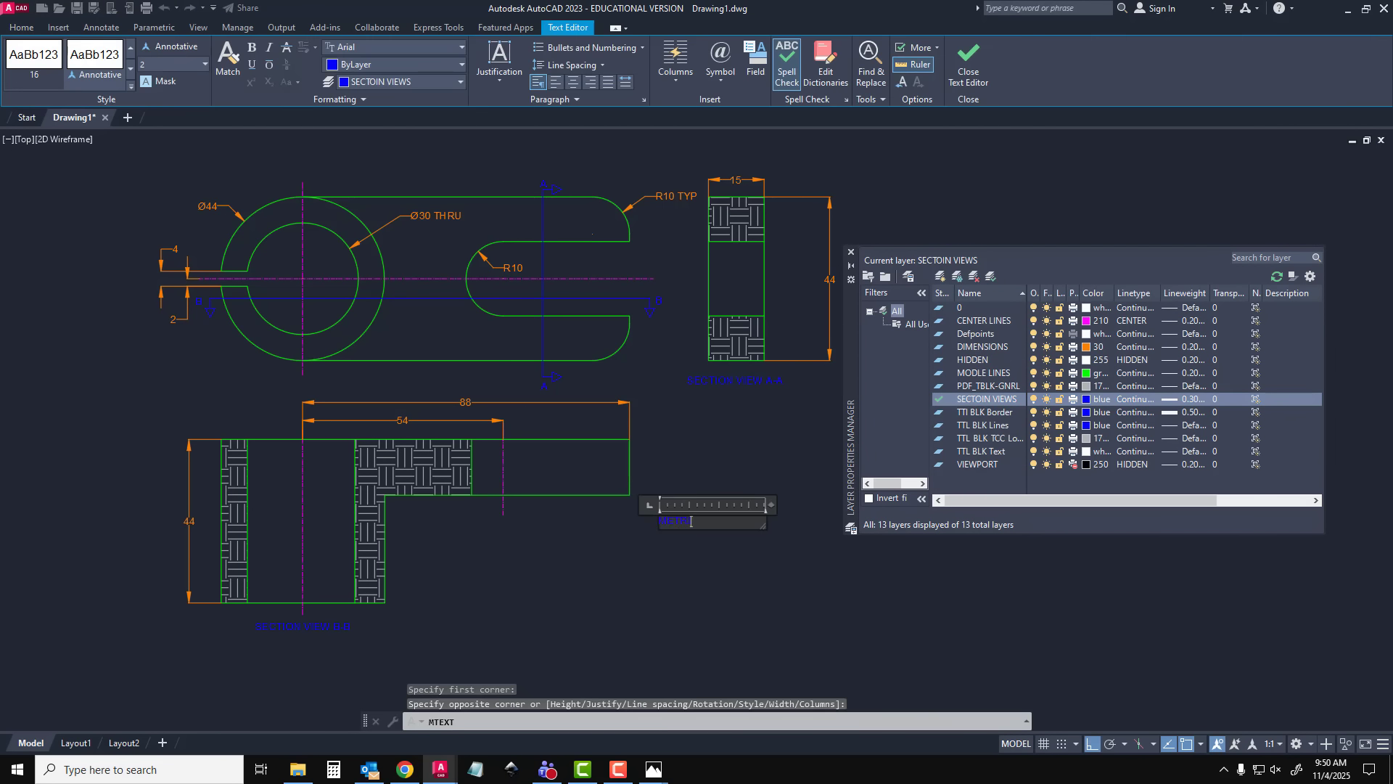
{"action": "key", "text": "Escape"}
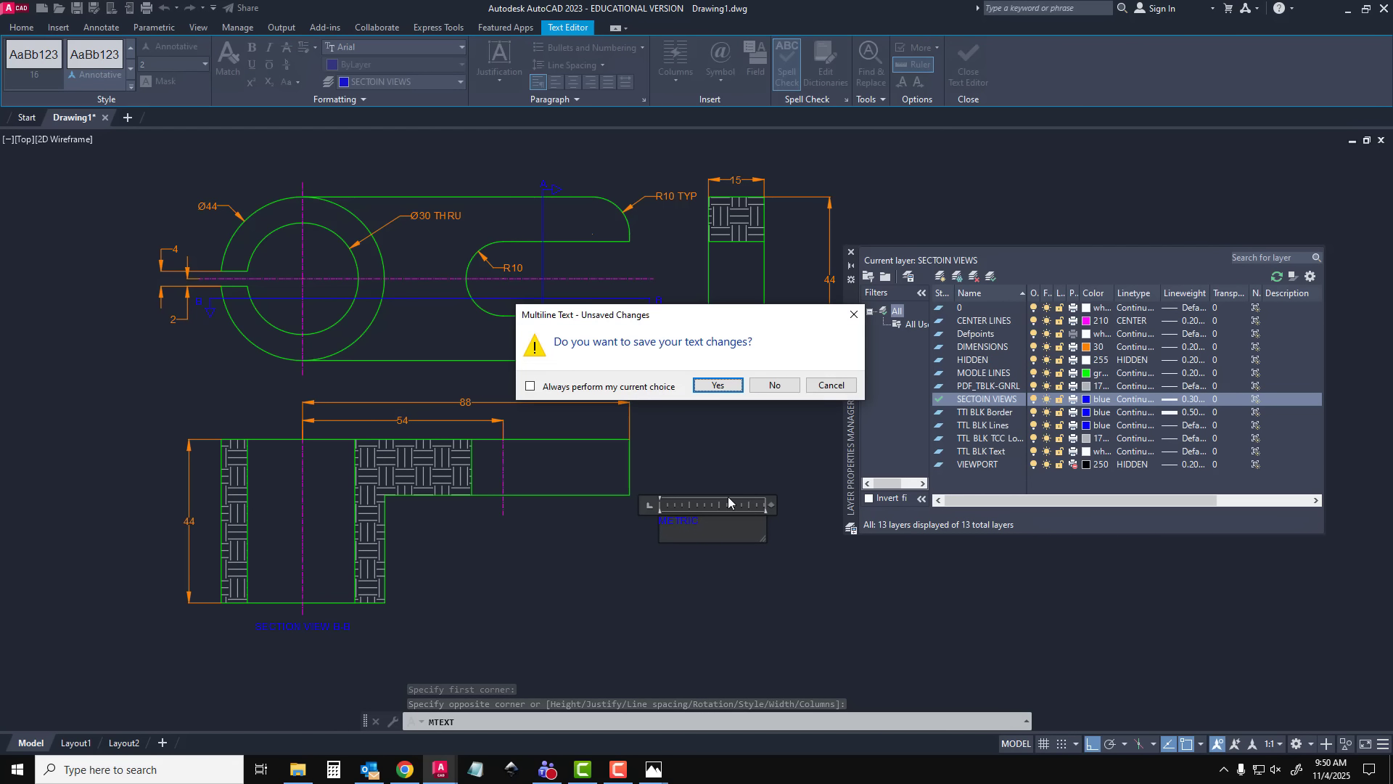
{"action": "left_click", "coordinate": [727, 387]}
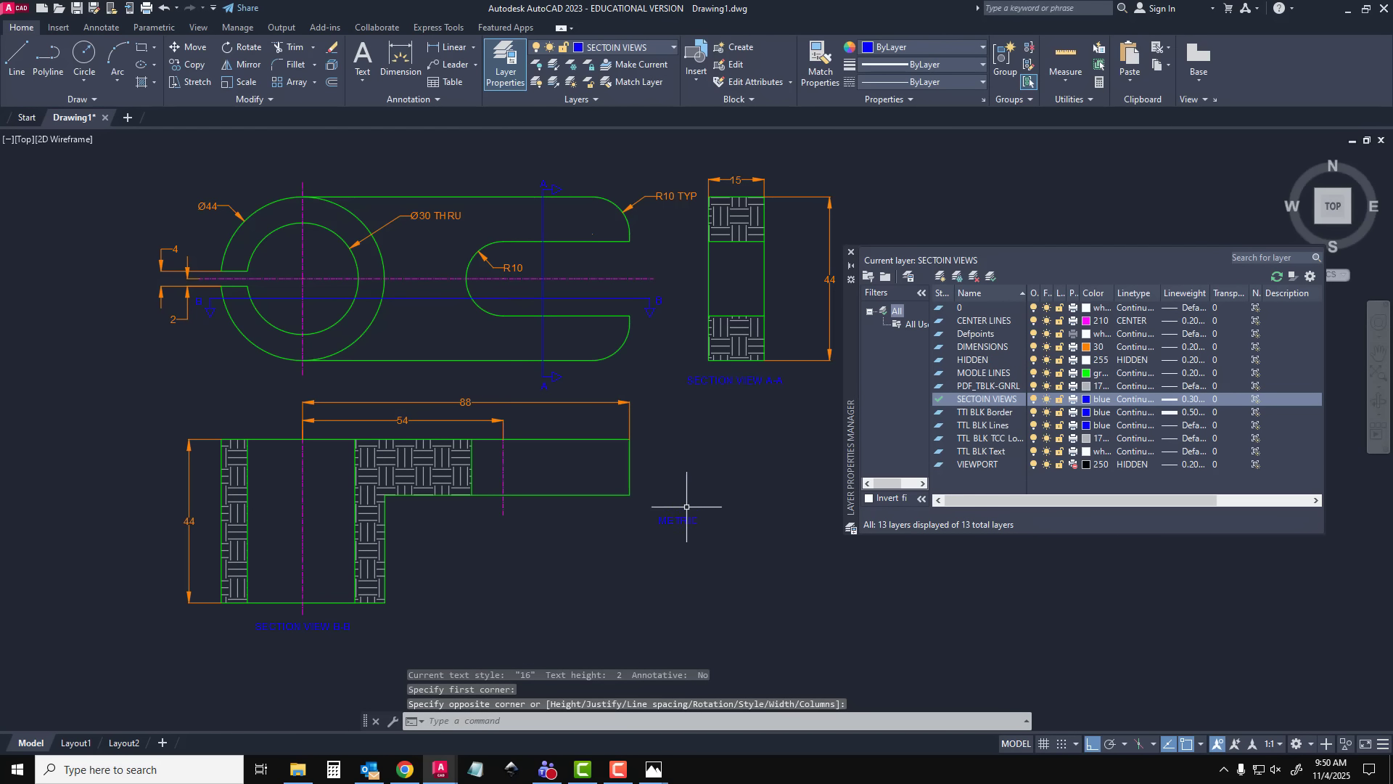
{"action": "left_click", "coordinate": [851, 251]}
Draw a rectangle as a frame around the METRIC note
{"action": "left_click", "coordinate": [142, 47]}
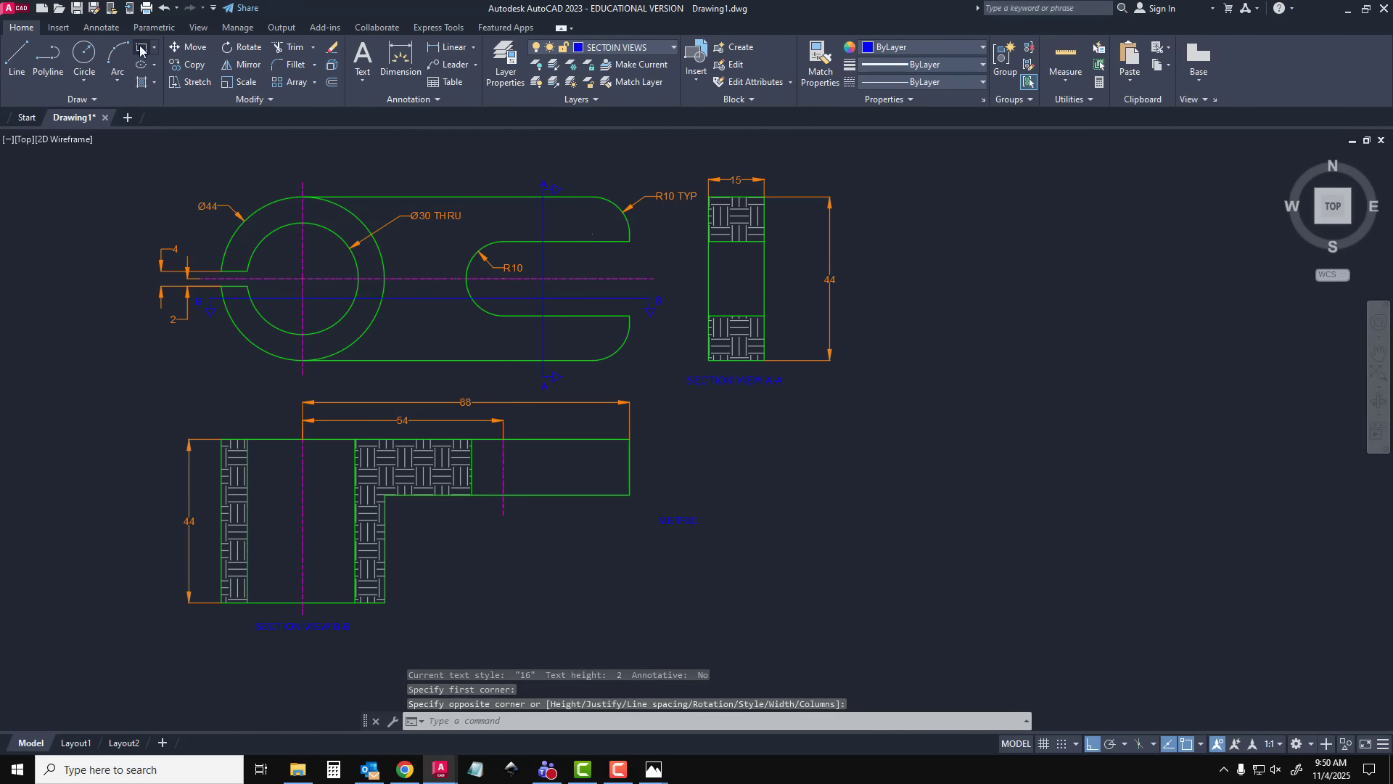
{"action": "scroll", "coordinate": [488, 430], "scroll_direction": "up", "scroll_amount": 4}
{"action": "left_click", "coordinate": [901, 637]}
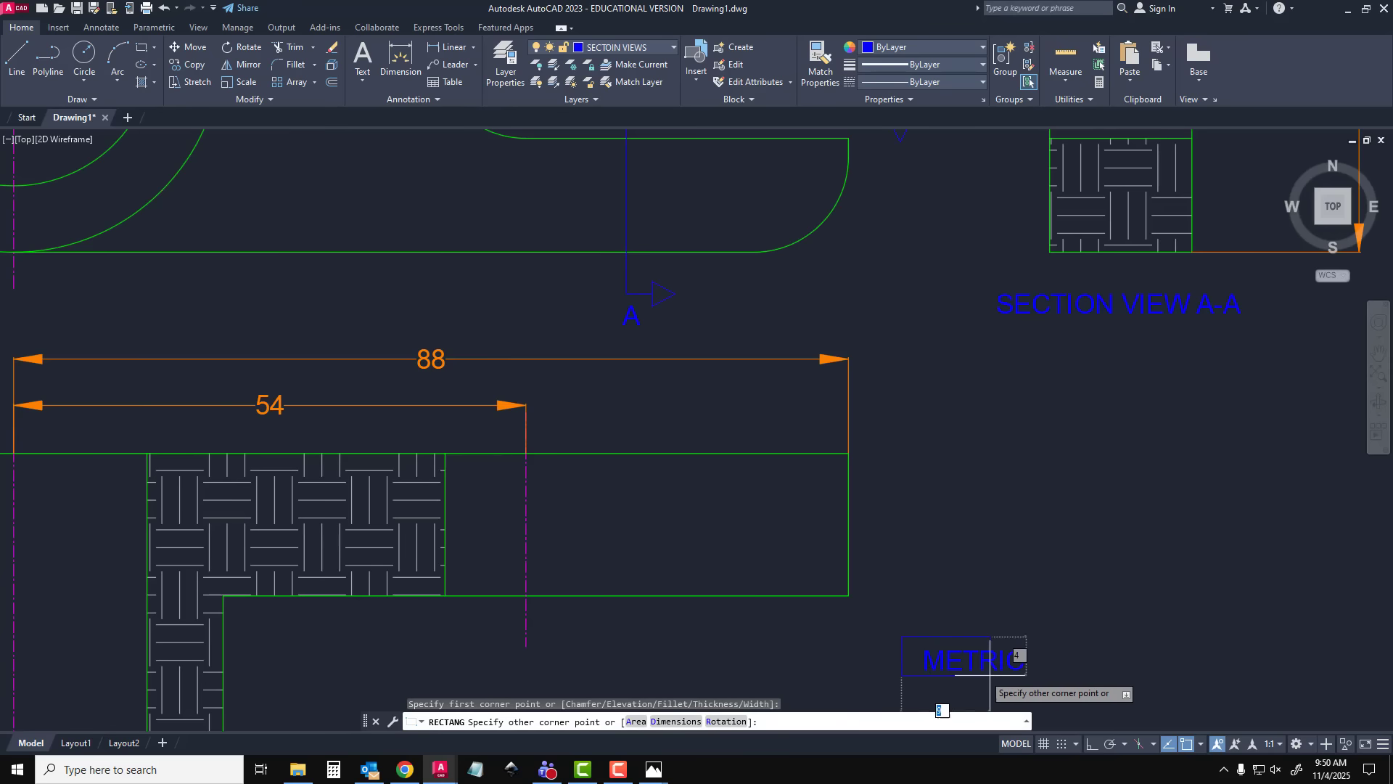
{"action": "left_click", "coordinate": [1047, 681]}
{"action": "scroll", "coordinate": [1030, 624], "scroll_direction": "down", "scroll_amount": 4}
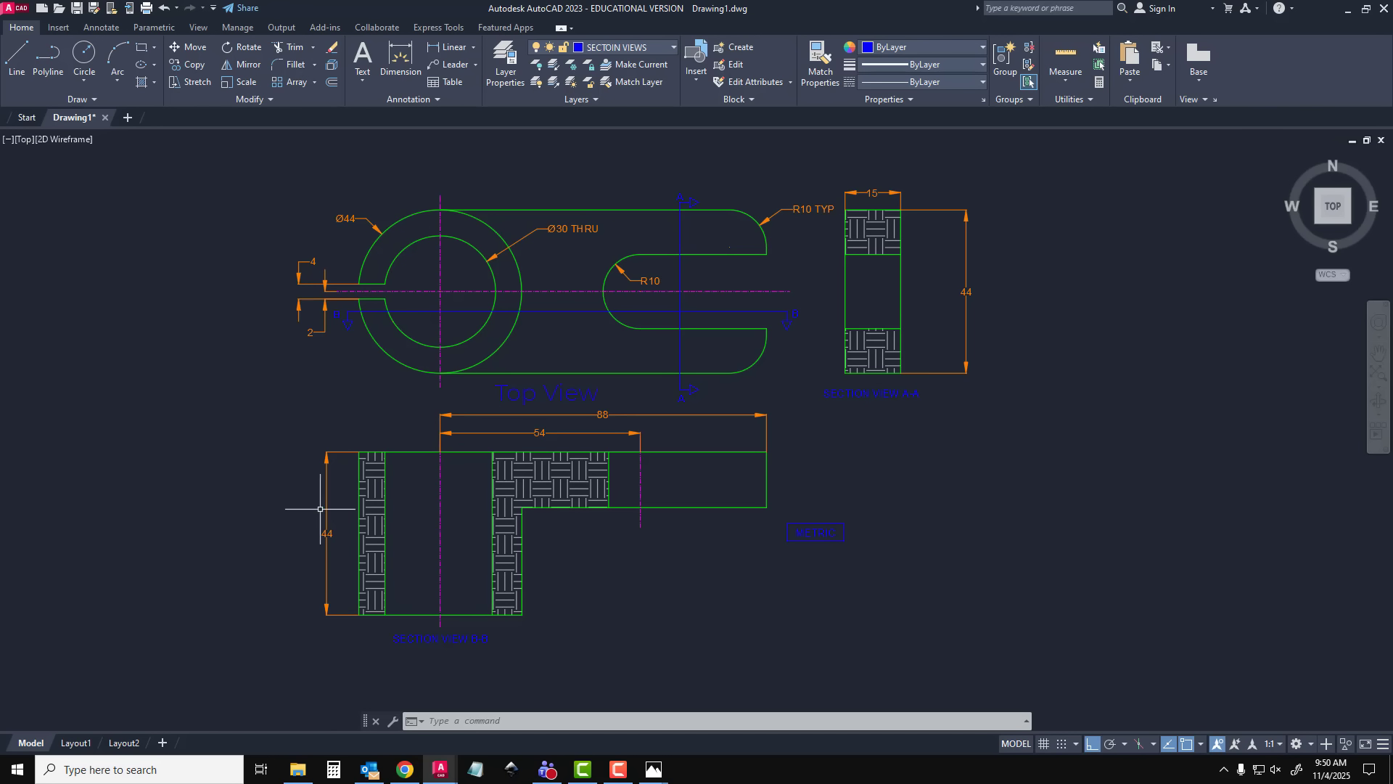
Switch to Layout1 and set the viewport's Display locked property to No
{"action": "left_click", "coordinate": [75, 742]}
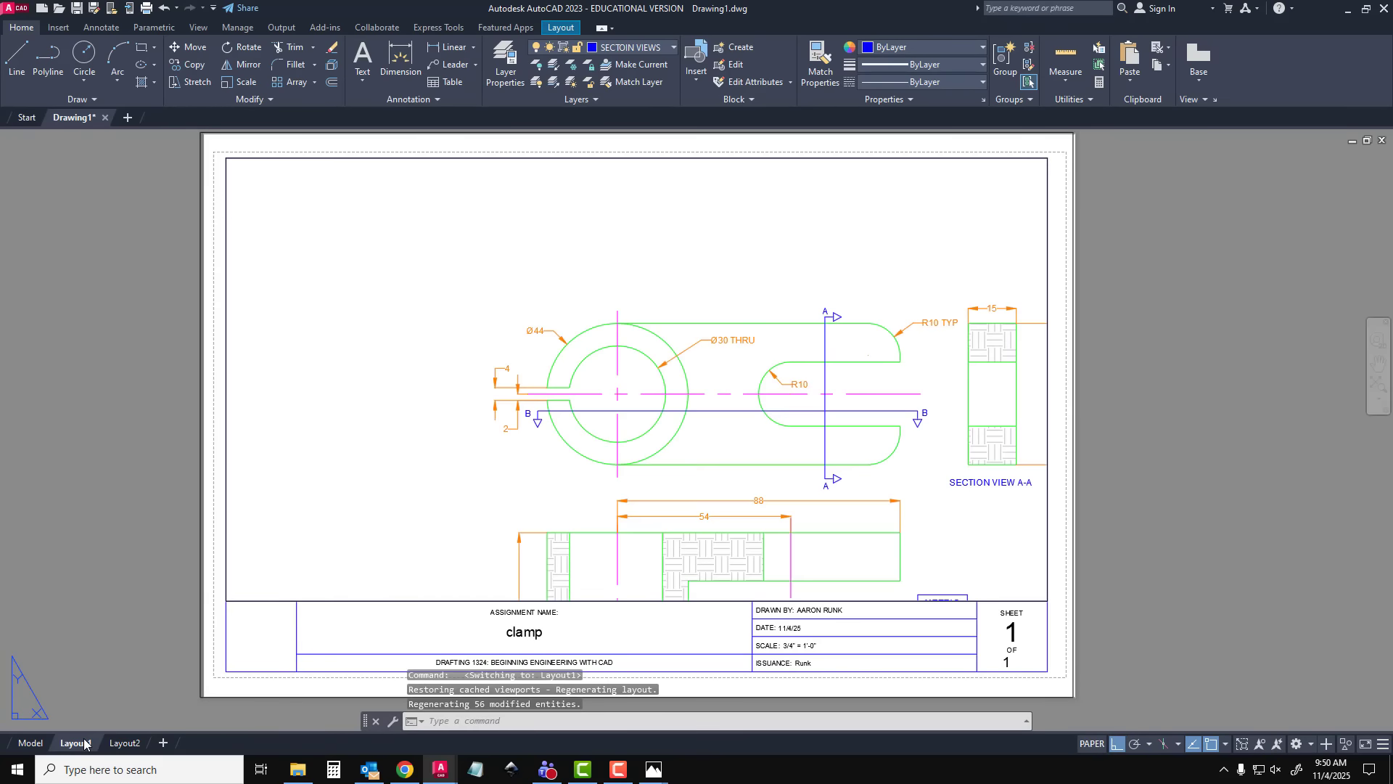
{"action": "middle_click_drag", "start_coordinate": [752, 411], "coordinate": [812, 410]}
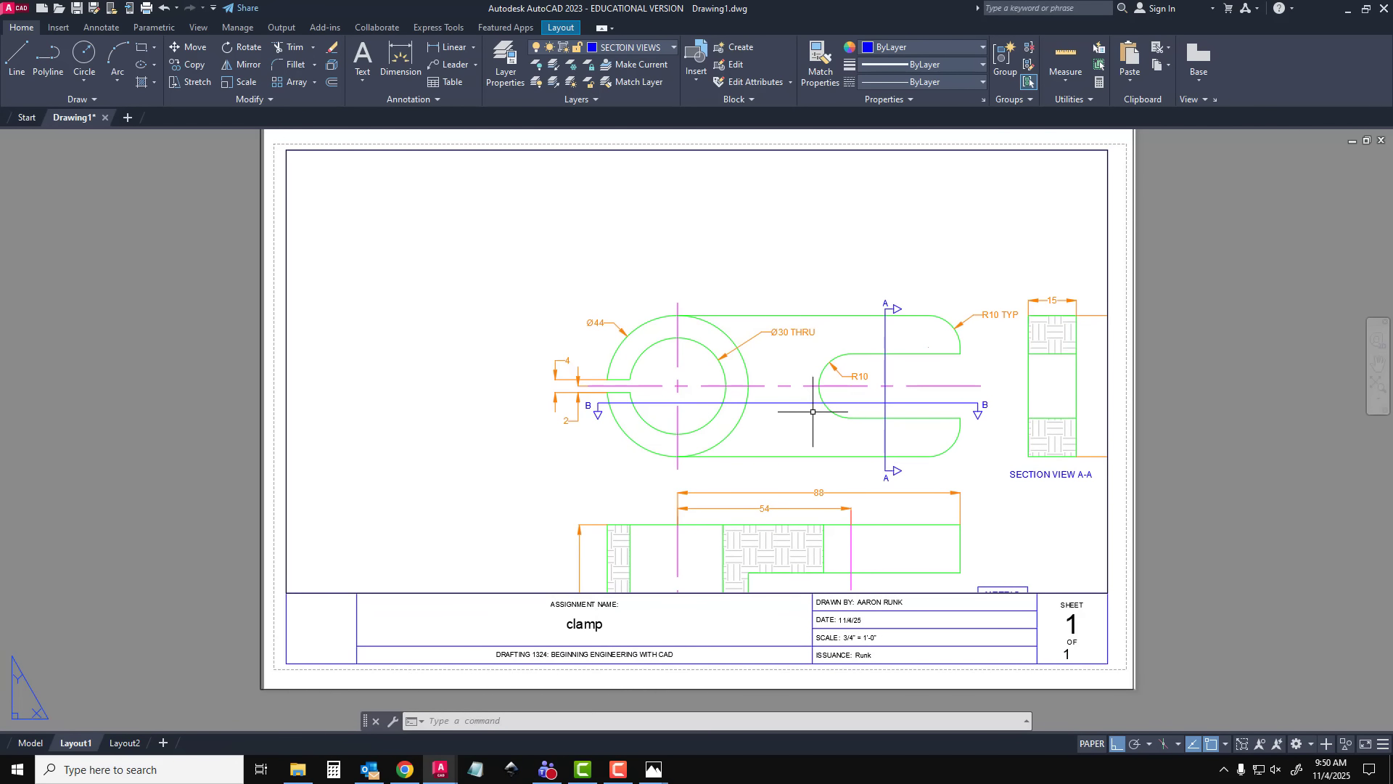
{"action": "scroll", "coordinate": [913, 487], "scroll_direction": "down", "scroll_amount": 2}
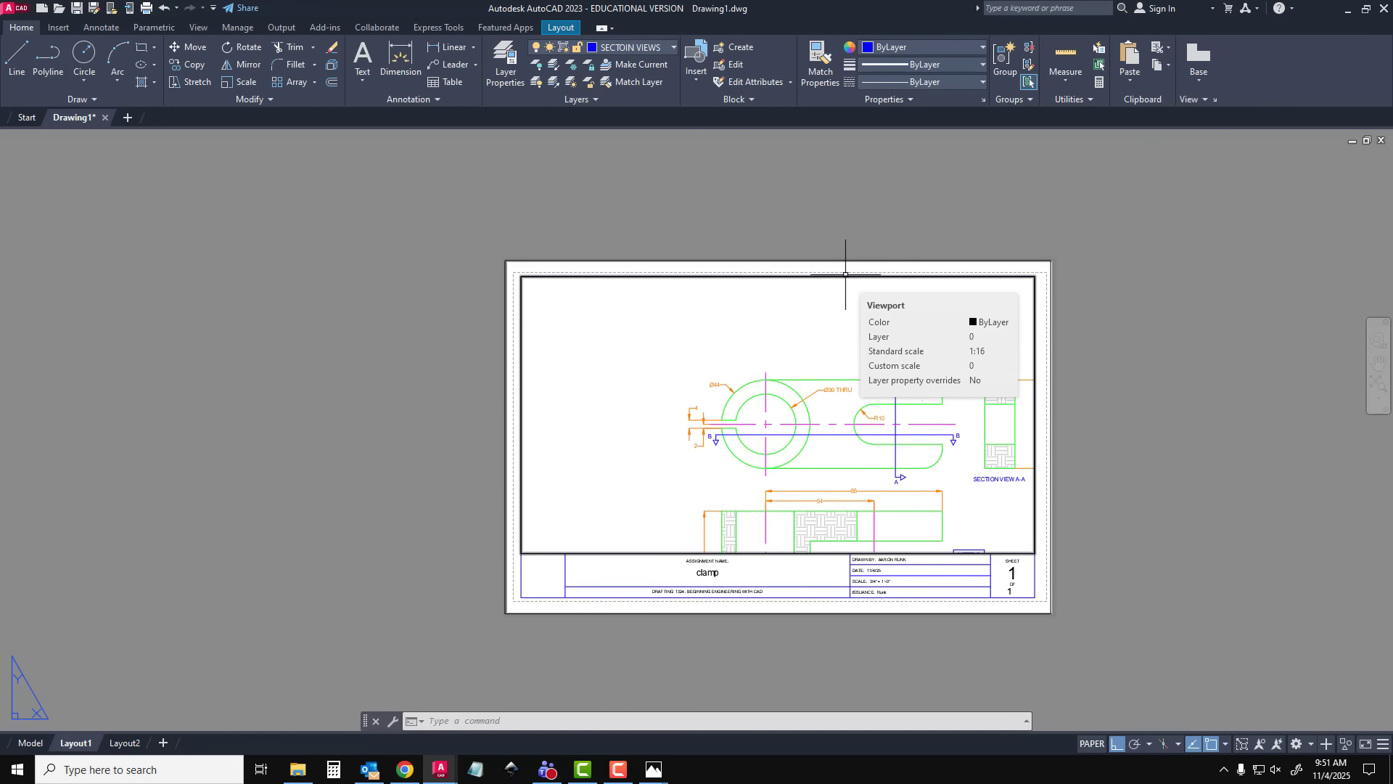
{"action": "type", "text": "M"}
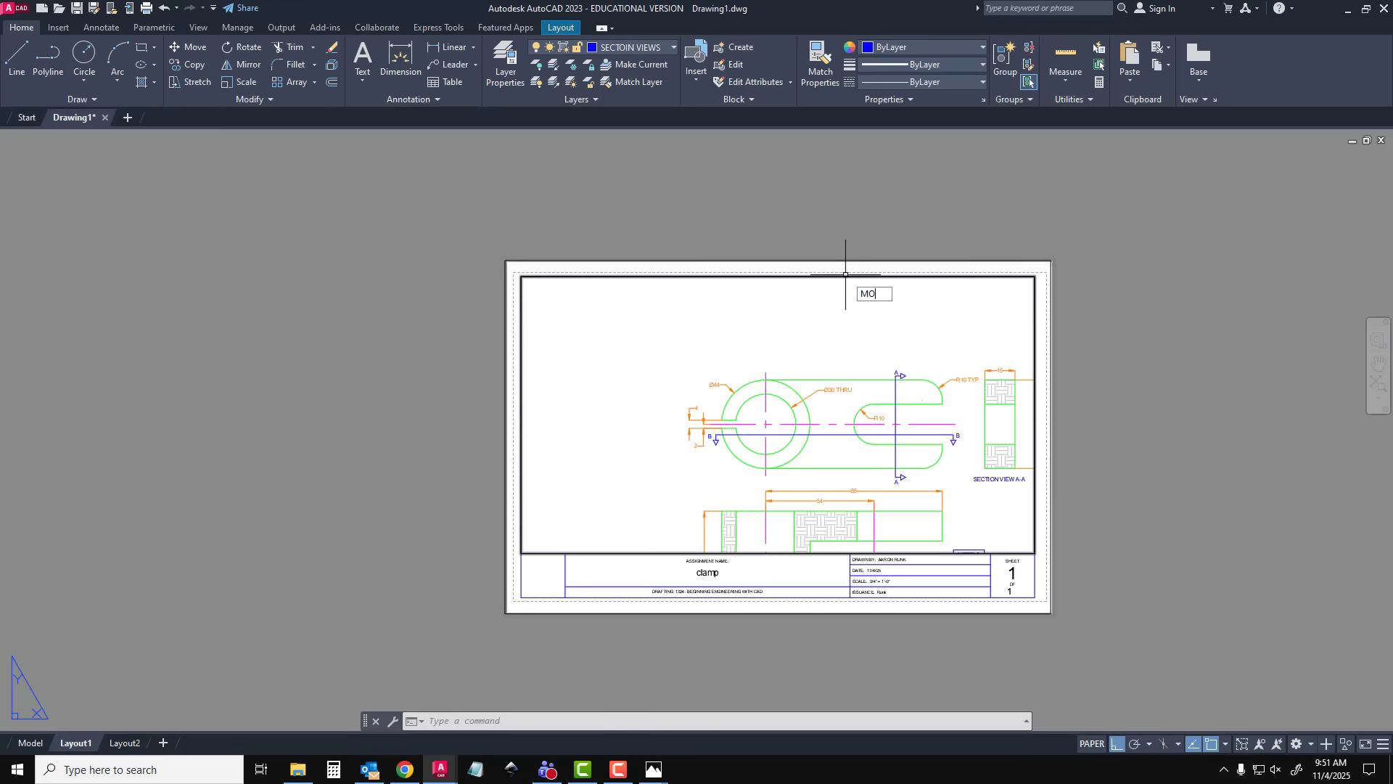
{"action": "type", "text": "O"}
{"action": "key", "text": "Return"}
{"action": "left_click", "coordinate": [845, 276]}
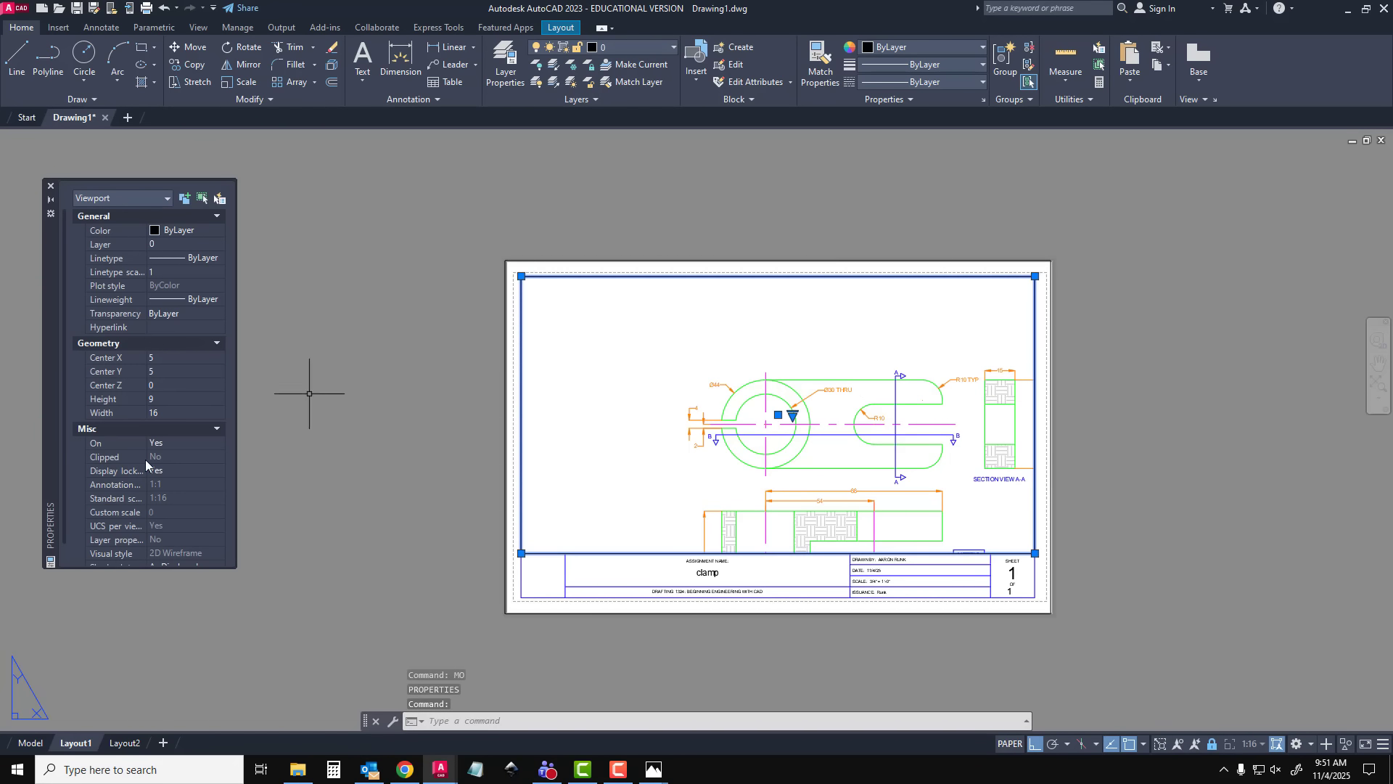
{"action": "left_click", "coordinate": [160, 471]}
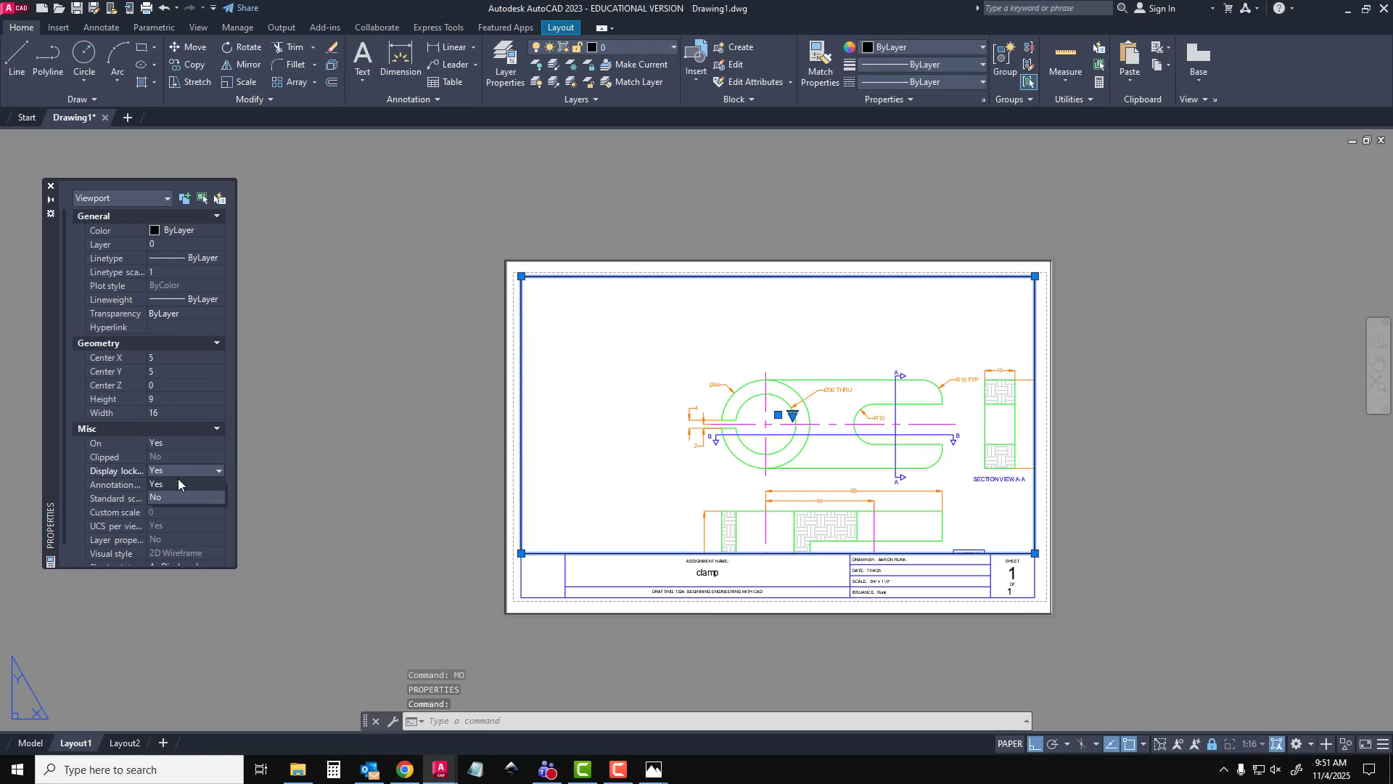
{"action": "left_click", "coordinate": [179, 498]}
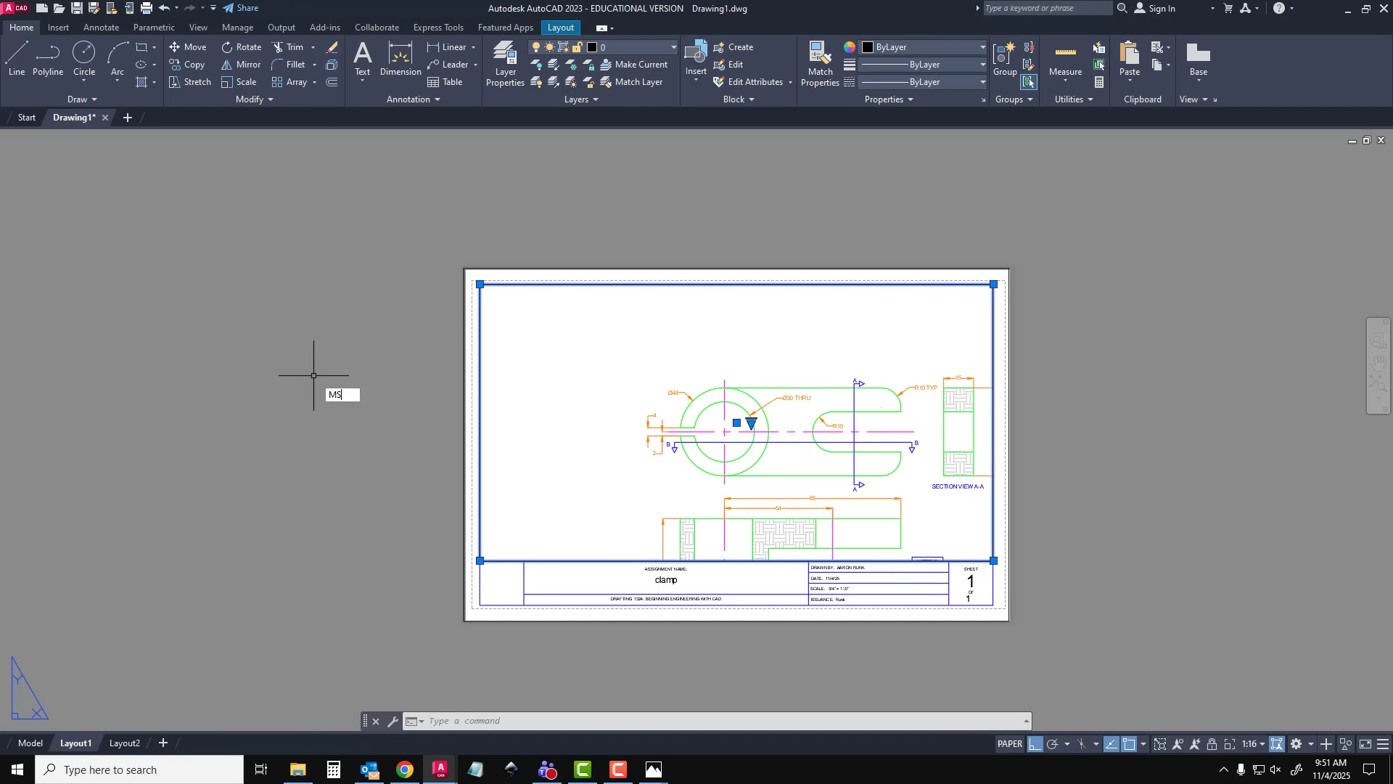
Activate model space inside the Layout1 viewport and zoom its view to a scale of 1/16XP
{"action": "key", "text": "Return"}
{"action": "mouse_move", "coordinate": [765, 488]}
{"action": "middle_mouse_down"}
{"action": "mouse_move", "coordinate": [721, 426]}
{"action": "mouse_move", "coordinate": [659, 450]}
{"action": "mouse_move", "coordinate": [689, 388]}
{"action": "mouse_move", "coordinate": [659, 453]}
{"action": "mouse_move", "coordinate": [733, 454]}
{"action": "mouse_move", "coordinate": [690, 485]}
{"action": "mouse_move", "coordinate": [751, 495]}
{"action": "middle_mouse_up"}
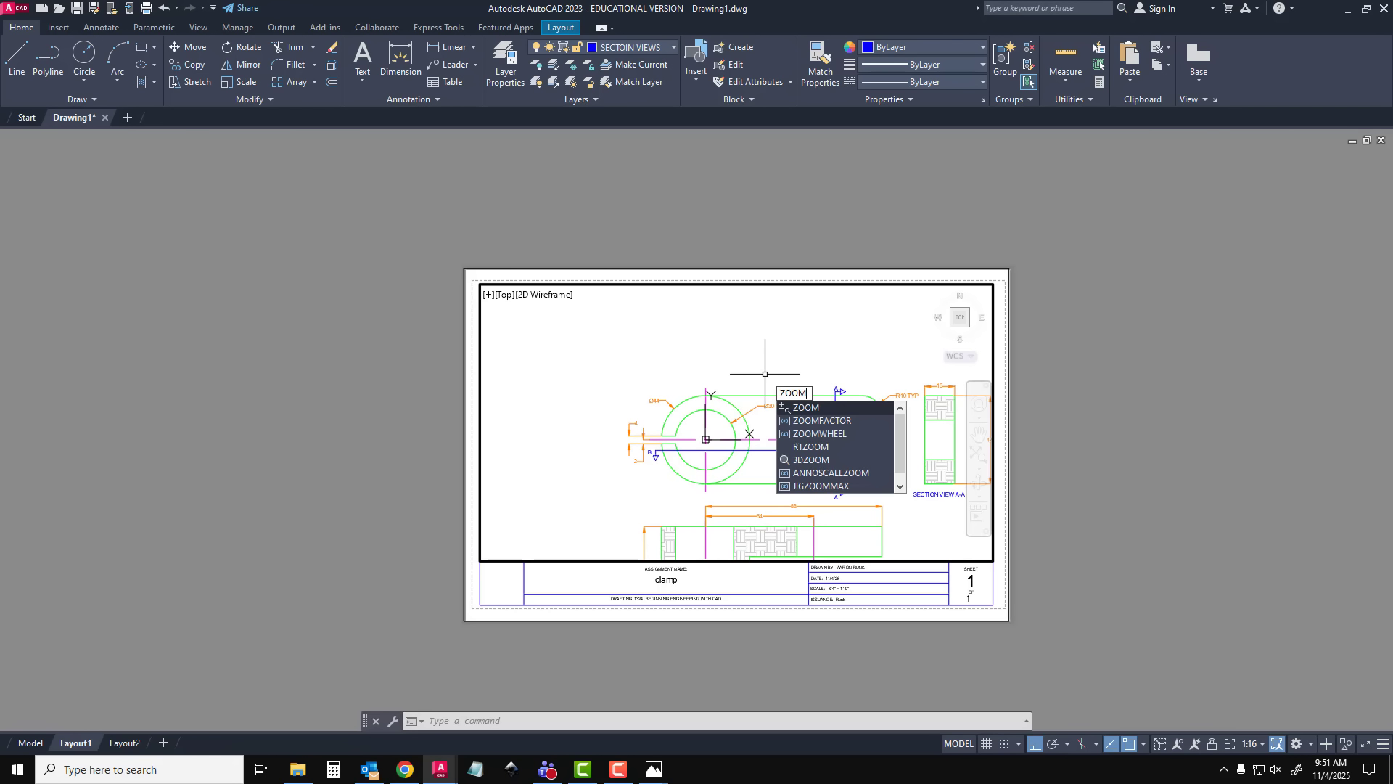
{"action": "key", "text": "Return"}
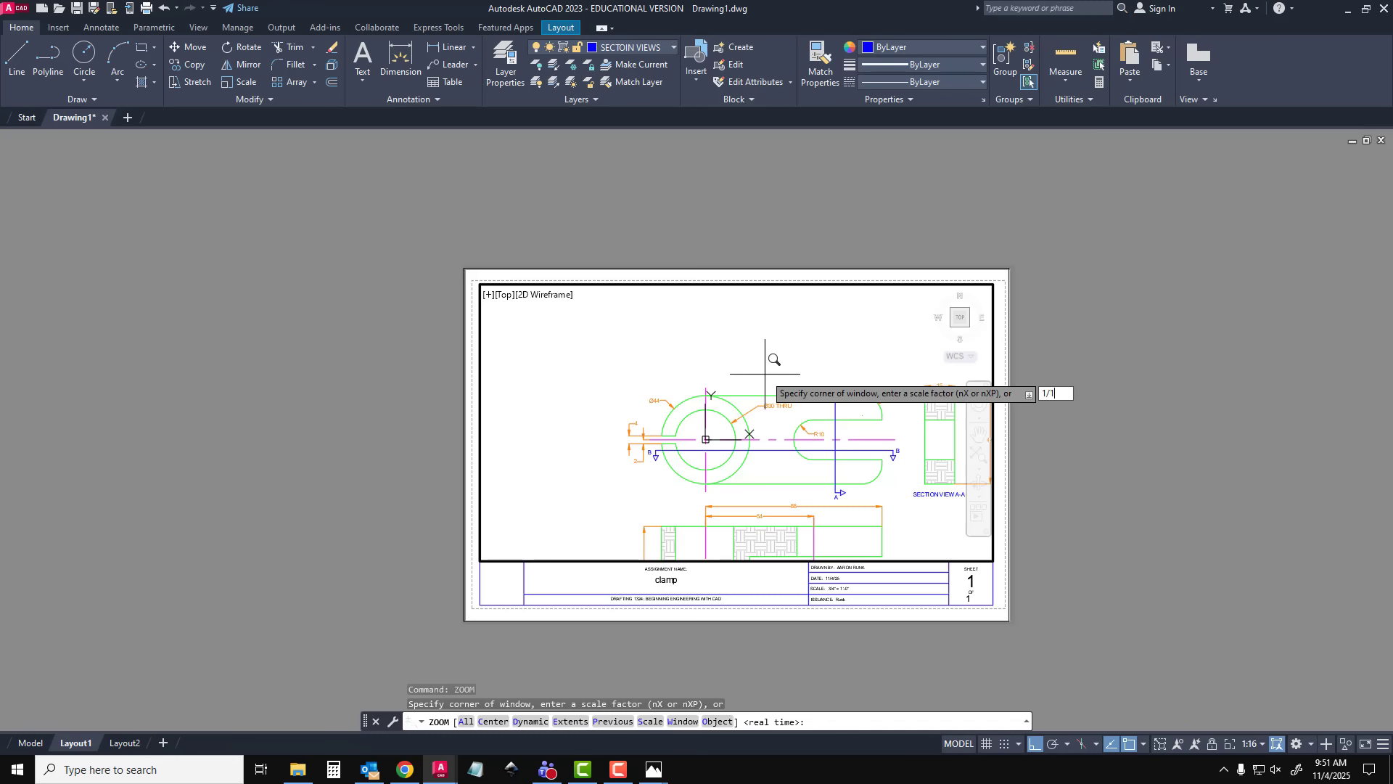
{"action": "type", "text": "1/16XP"}
{"action": "key", "text": "Return"}
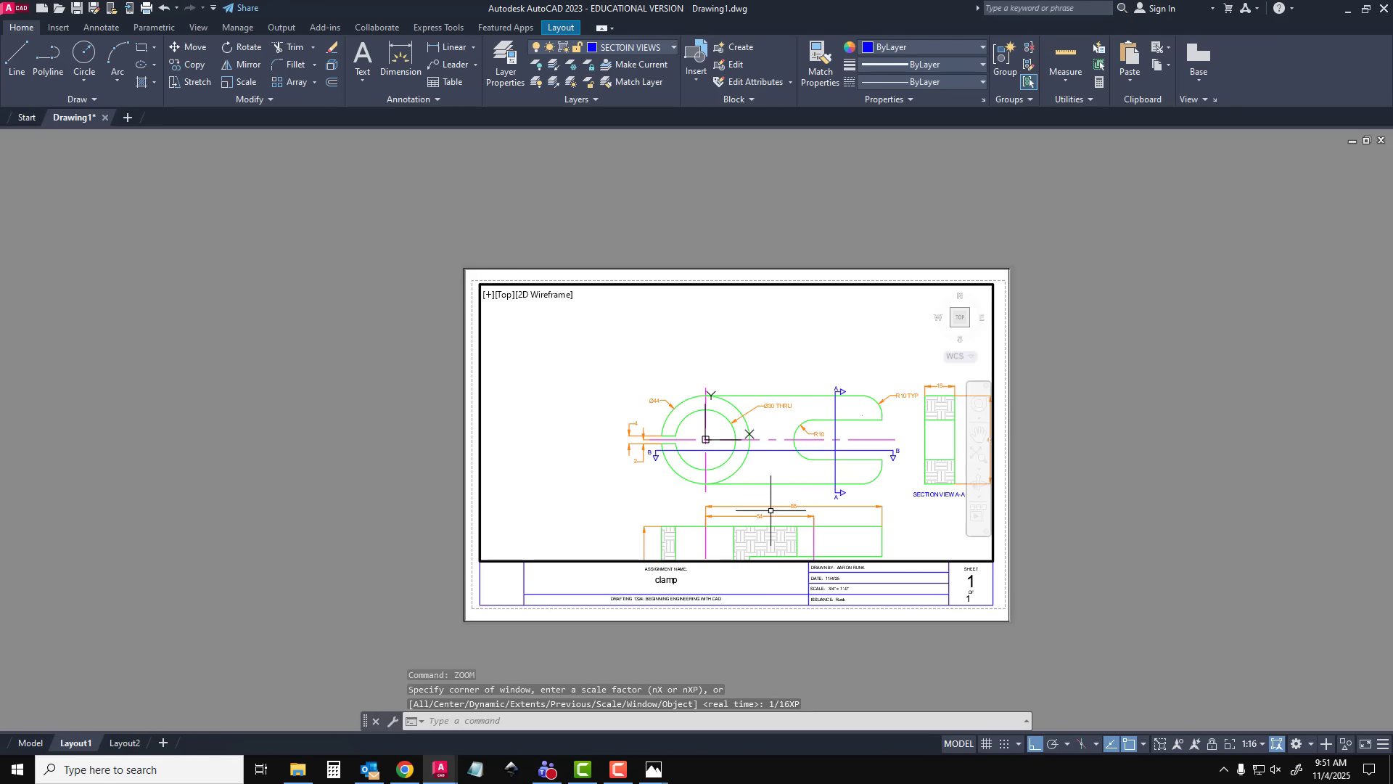
Reposition the clamp views within the viewport and restore the view scale to 1/16XP
{"action": "mouse_move", "coordinate": [837, 497]}
{"action": "middle_mouse_down"}
{"action": "mouse_move", "coordinate": [749, 423]}
{"action": "mouse_move", "coordinate": [818, 485]}
{"action": "mouse_move", "coordinate": [825, 415]}
{"action": "mouse_move", "coordinate": [787, 363]}
{"action": "mouse_move", "coordinate": [532, 376]}
{"action": "mouse_move", "coordinate": [737, 401]}
{"action": "mouse_move", "coordinate": [752, 556]}
{"action": "mouse_move", "coordinate": [815, 517]}
{"action": "middle_mouse_up"}
{"action": "scroll", "coordinate": [749, 424], "scroll_direction": "up", "scroll_amount": 4}
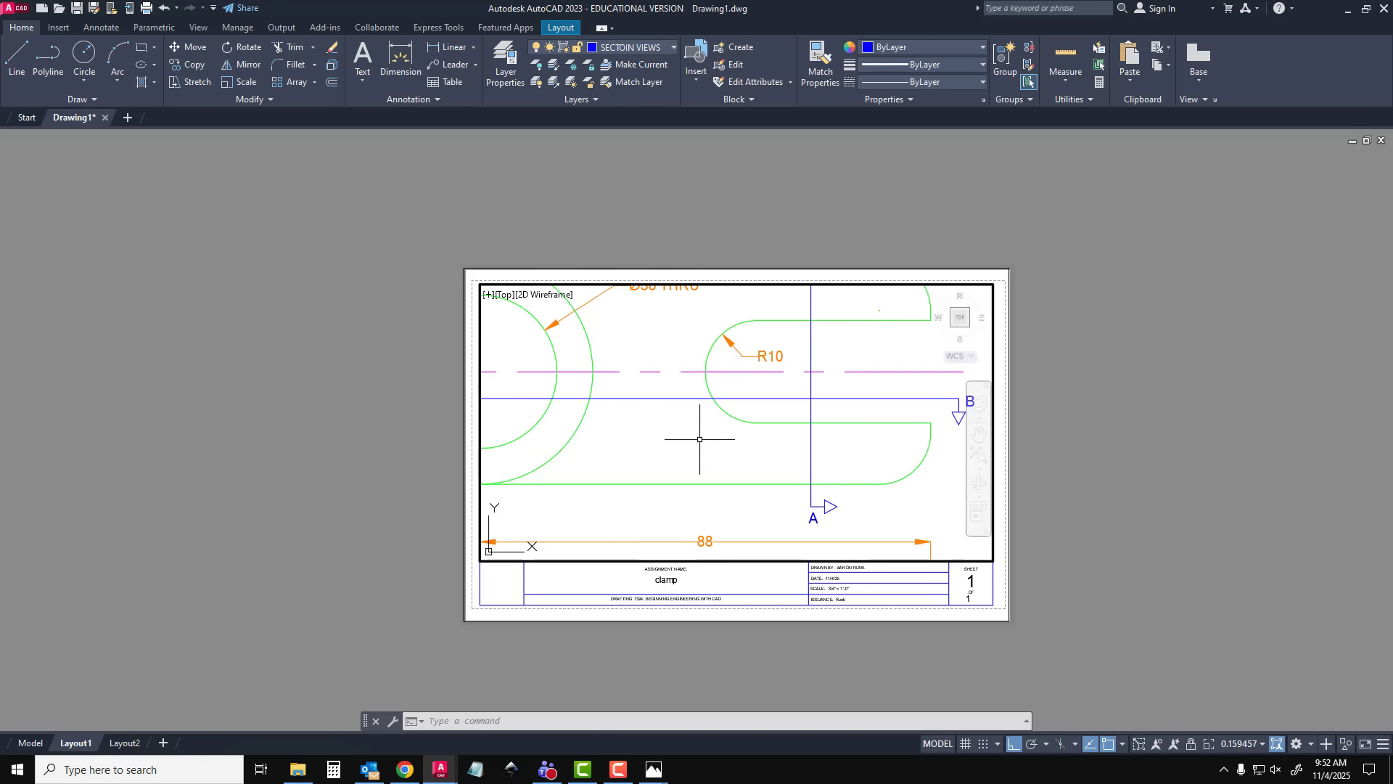
{"action": "mouse_move", "coordinate": [709, 435]}
{"action": "middle_mouse_down"}
{"action": "mouse_move", "coordinate": [749, 460]}
{"action": "mouse_move", "coordinate": [720, 462]}
{"action": "mouse_move", "coordinate": [815, 441]}
{"action": "mouse_move", "coordinate": [722, 465]}
{"action": "middle_mouse_up"}
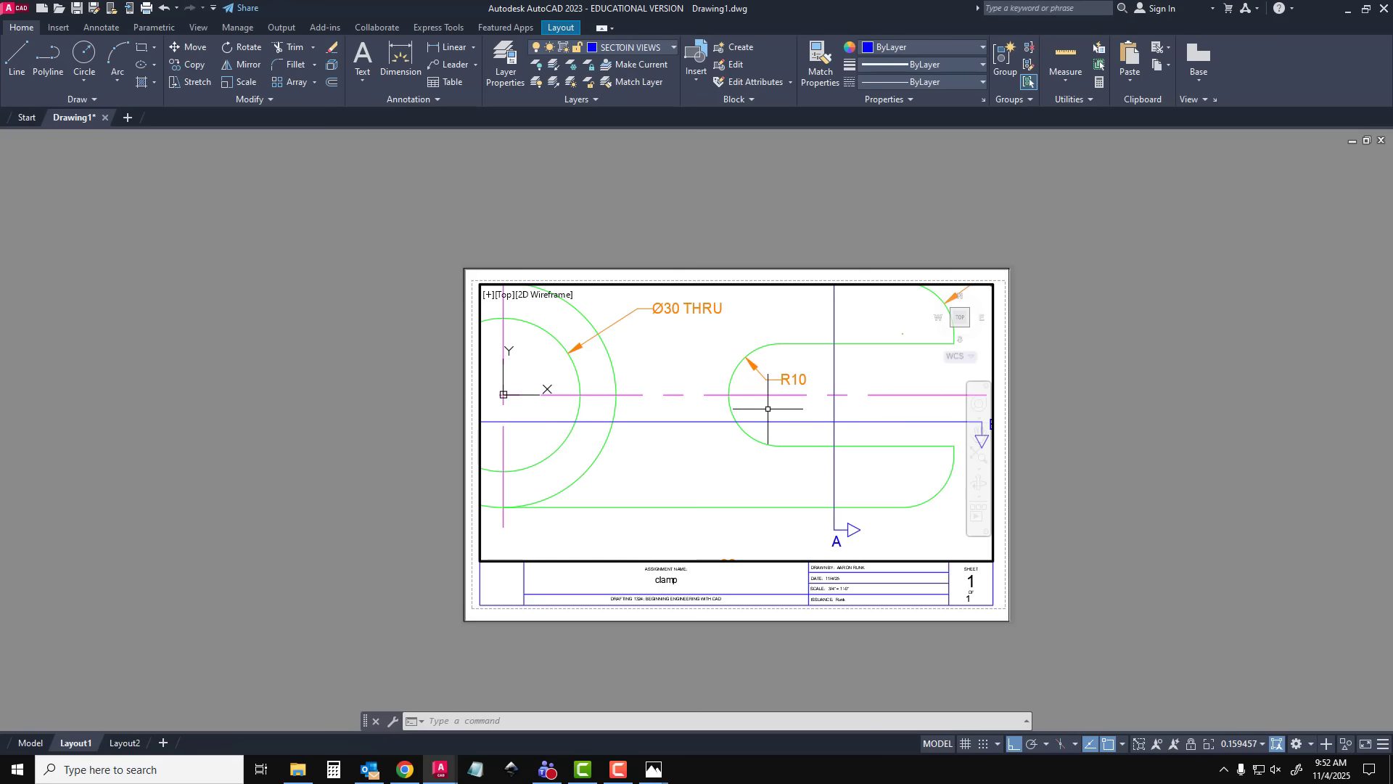
{"action": "type", "text": "AO"}
{"action": "type", "text": "OM"}
{"action": "key", "text": "Return"}
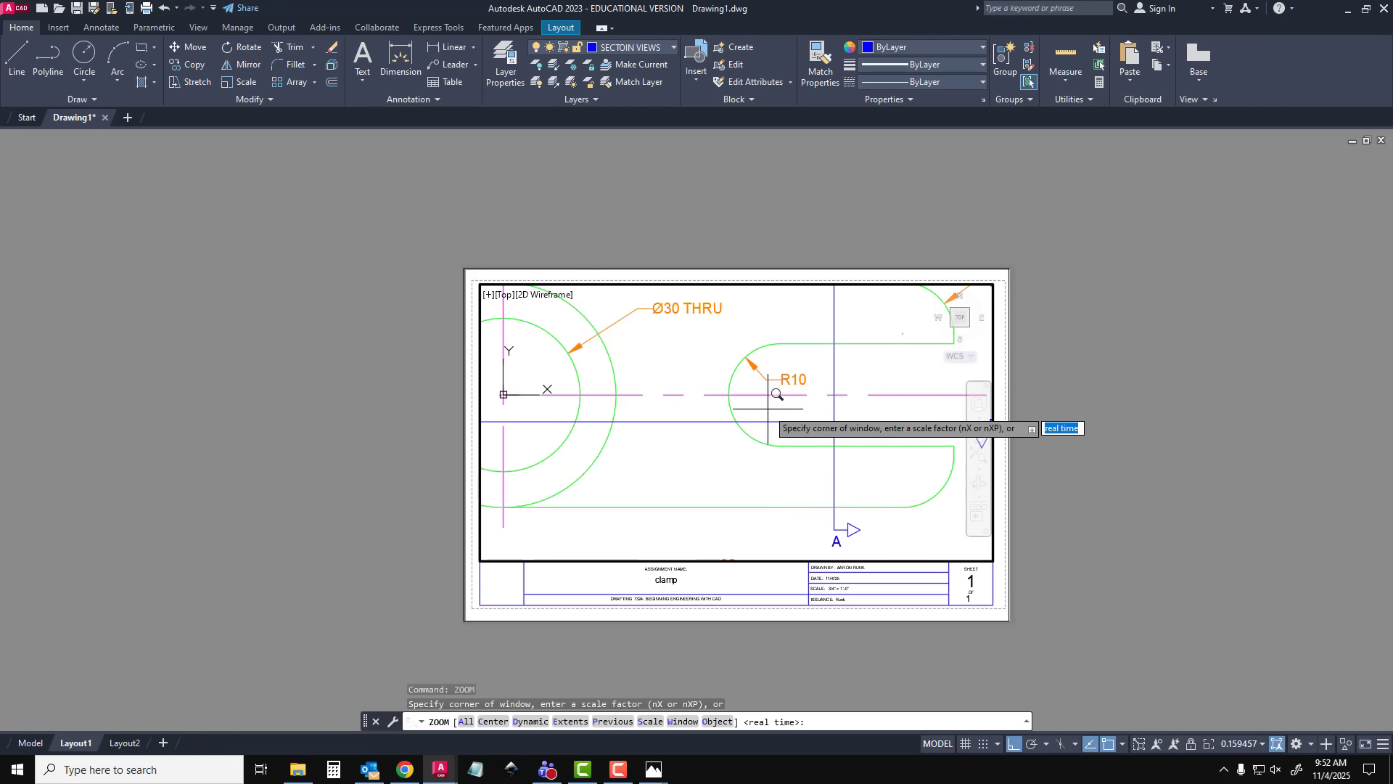
{"action": "type", "text": "1/16XP"}
{"action": "key", "text": "Return"}
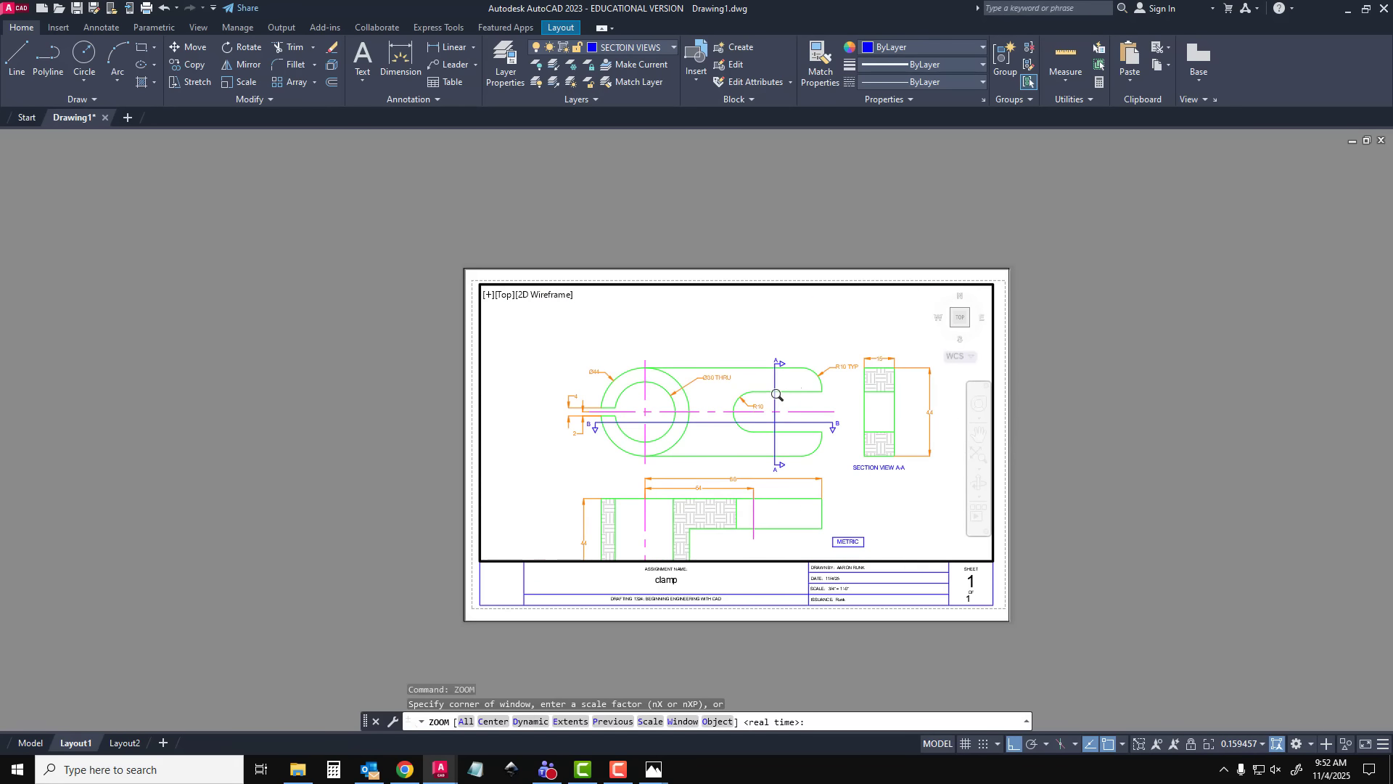
{"action": "scroll", "coordinate": [766, 484], "scroll_direction": "down", "scroll_amount": 2}
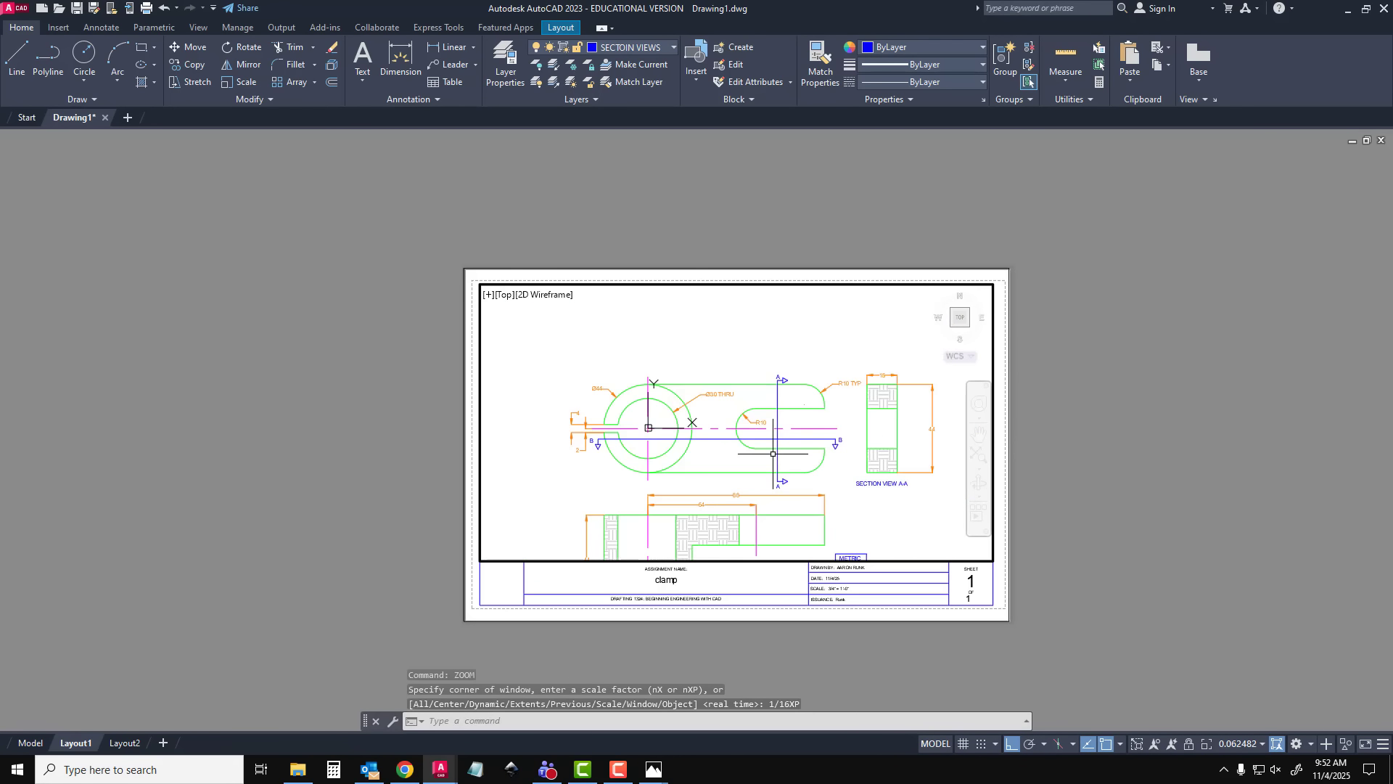
Shift the clamp views up so both section views and the METRIC note fit inside the viewport, and zoom to 1/16XP
{"action": "mouse_move", "coordinate": [755, 481]}
{"action": "middle_mouse_down"}
{"action": "mouse_move", "coordinate": [738, 400]}
{"action": "mouse_move", "coordinate": [741, 414]}
{"action": "middle_mouse_up"}
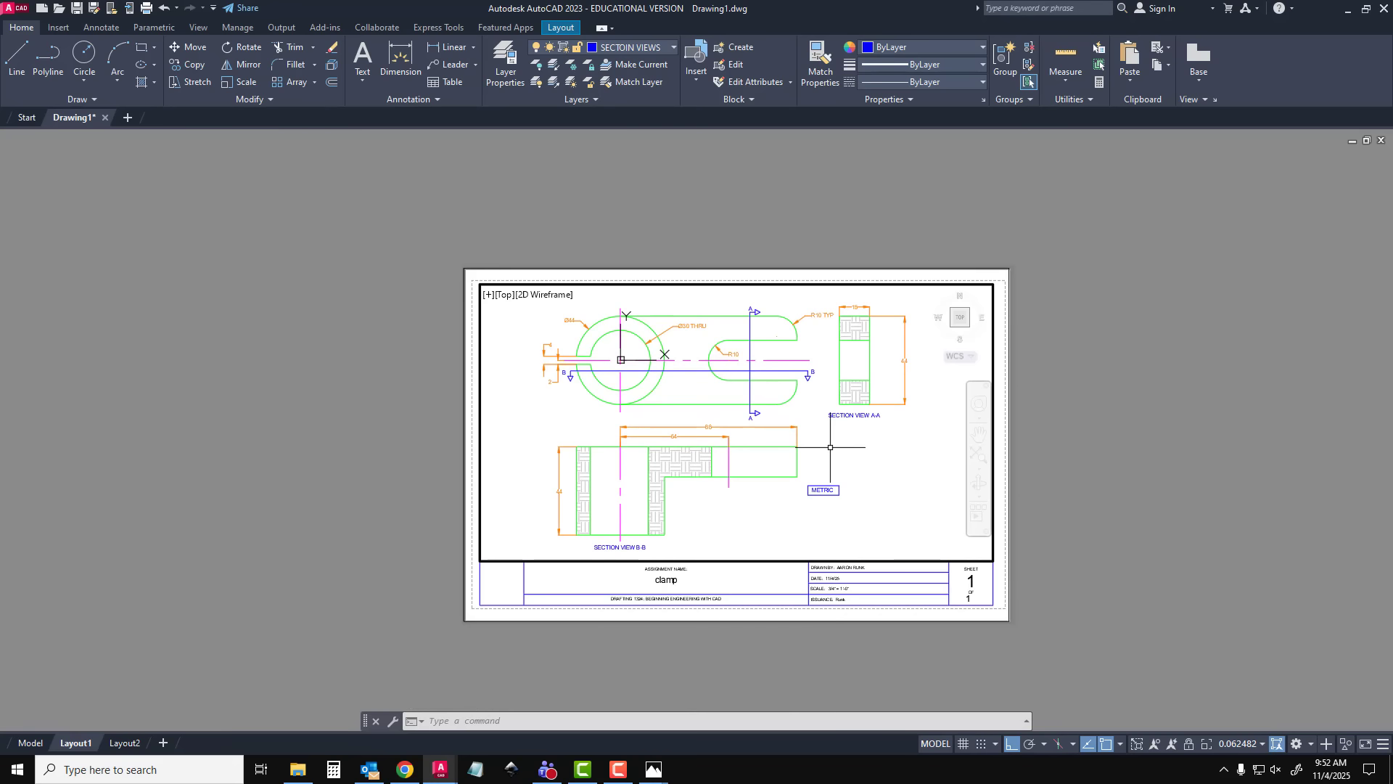
{"action": "type", "text": "z"}
{"action": "key", "text": "Return"}
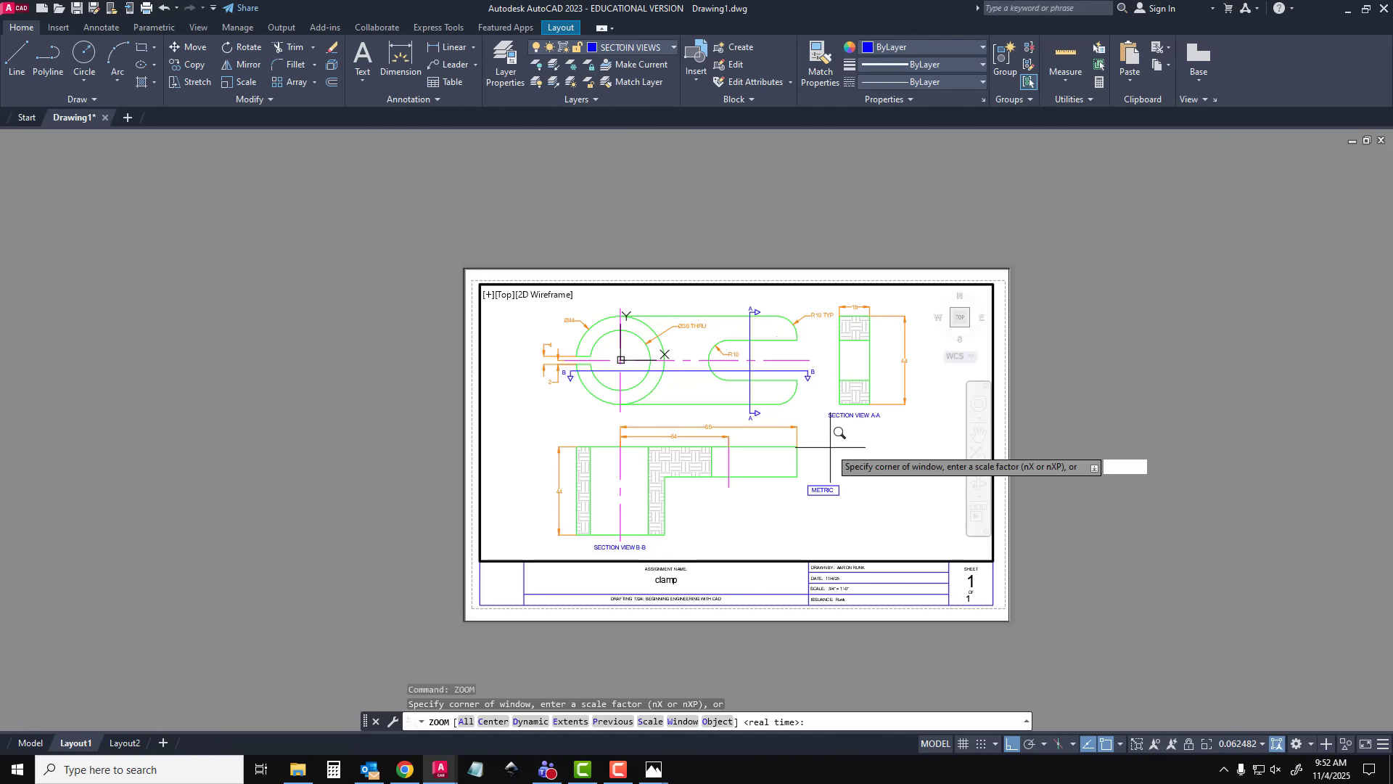
{"action": "type", "text": "1/16XO"}
{"action": "key", "text": "BackSpace"}
{"action": "type", "text": "P"}
{"action": "key", "text": "Return"}
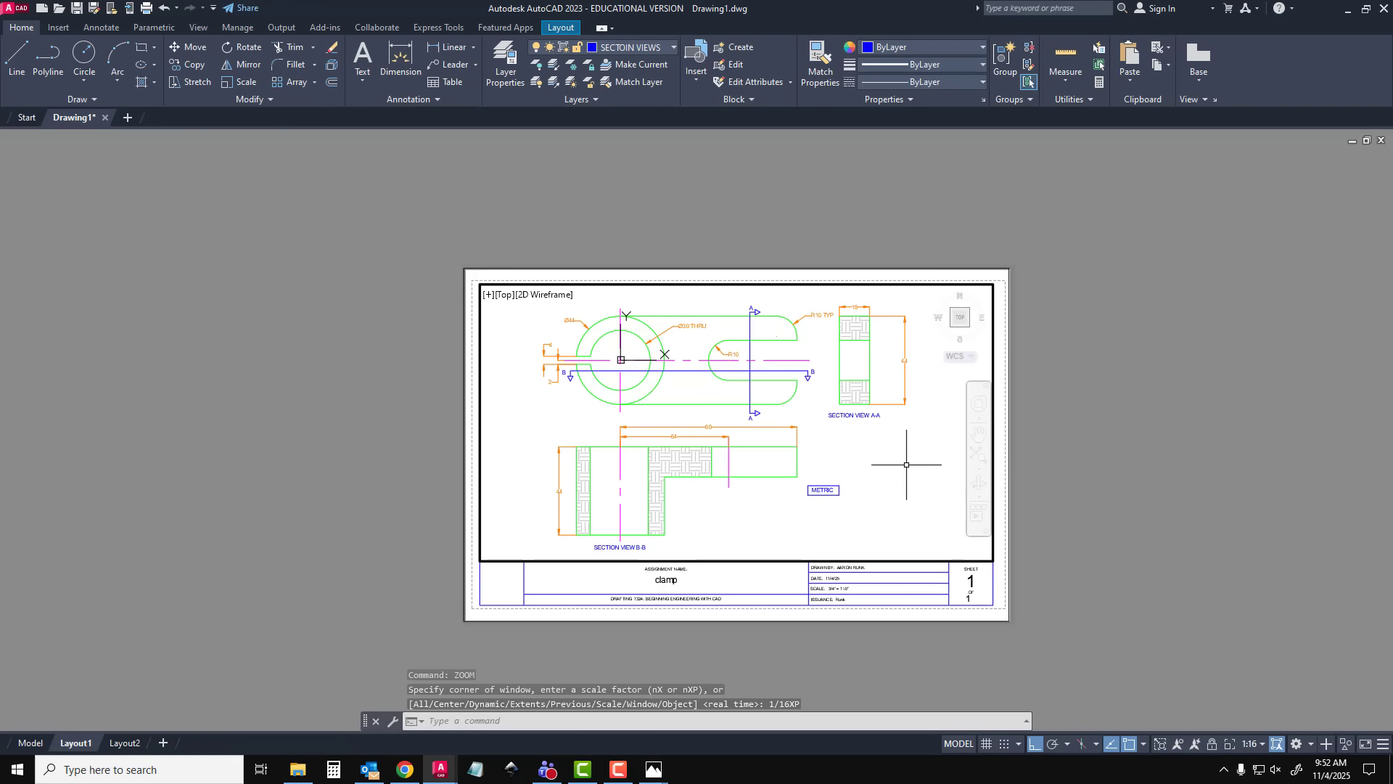
Return to paper space and set the Layout1 viewport's Display locked property to Yes
{"action": "type", "text": "MO"}
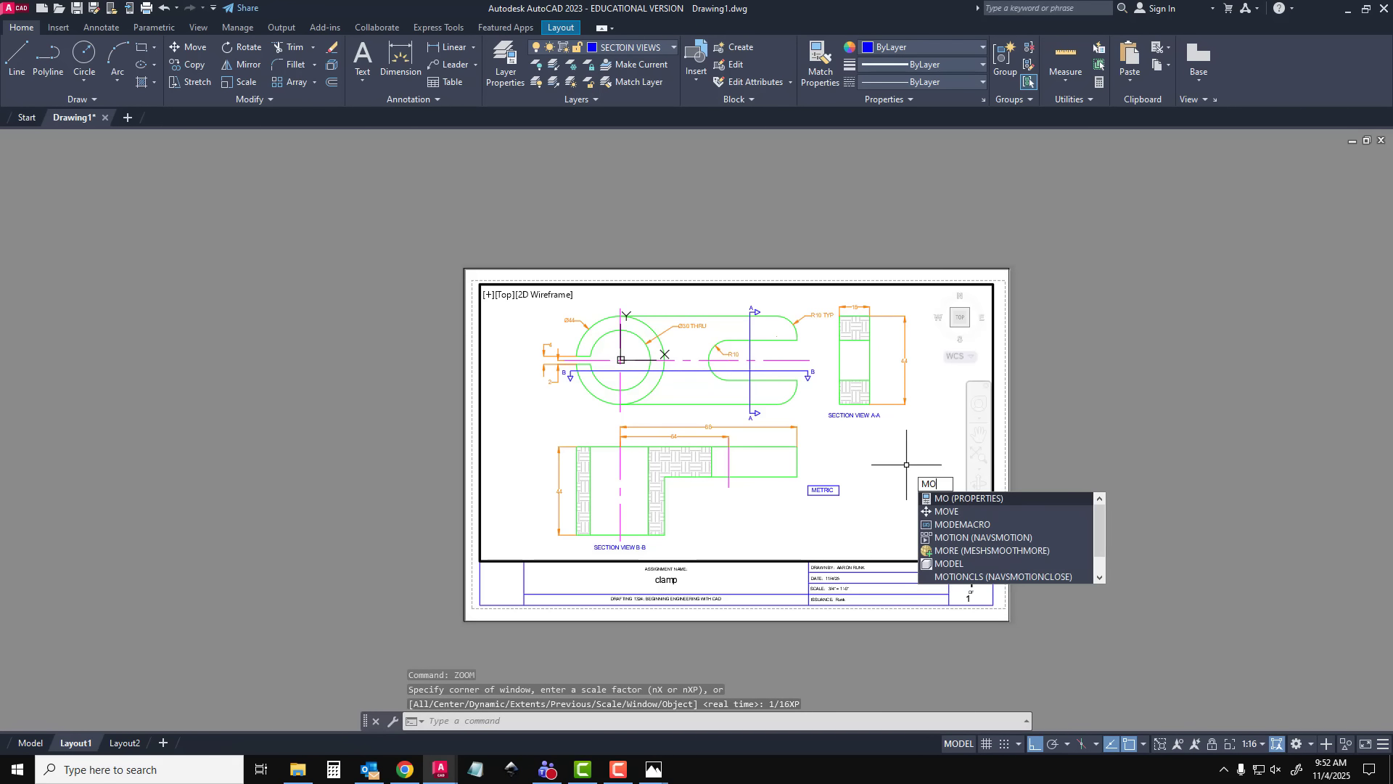
{"action": "key", "text": "Return"}
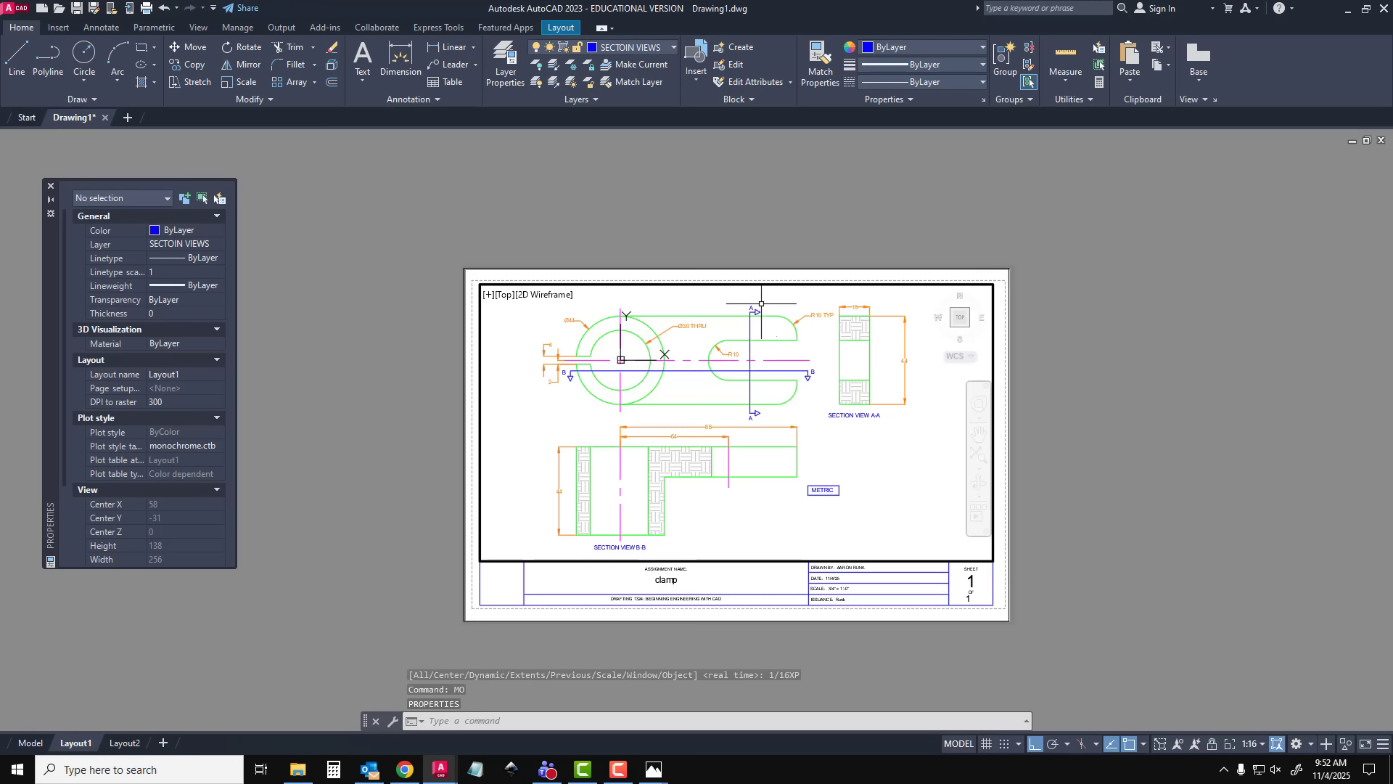
{"action": "left_click", "coordinate": [744, 284]}
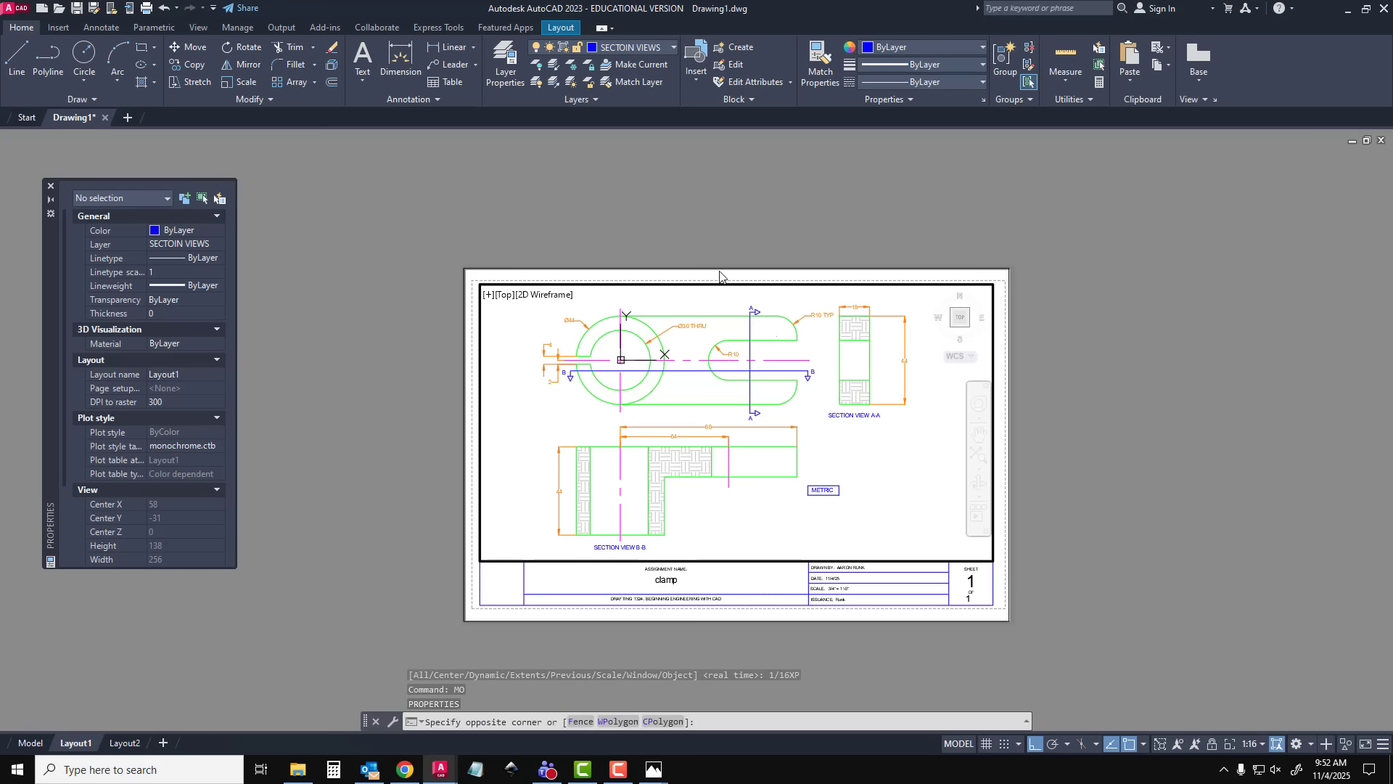
{"action": "double_click", "coordinate": [718, 273]}
{"action": "left_click", "coordinate": [718, 284]}
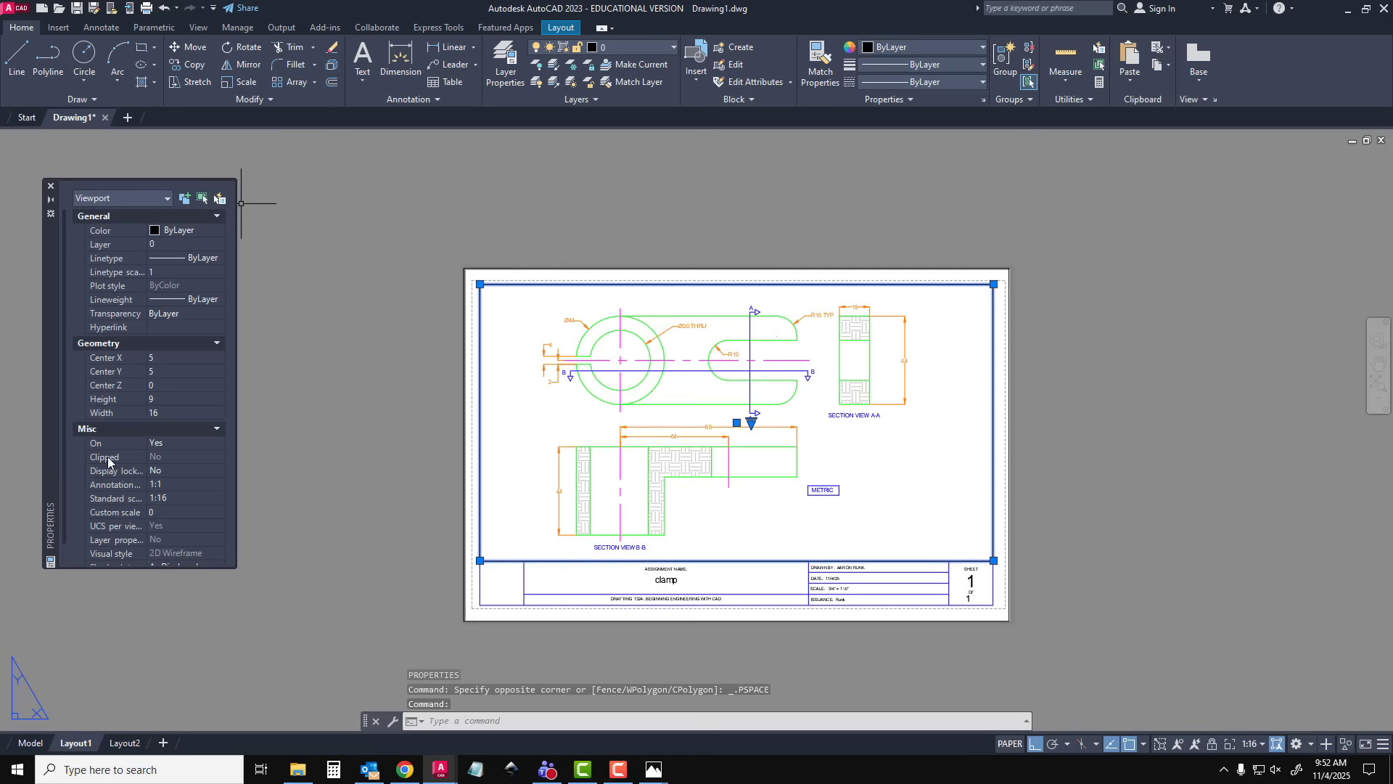
{"action": "left_click", "coordinate": [159, 473]}
{"action": "left_click", "coordinate": [161, 474]}
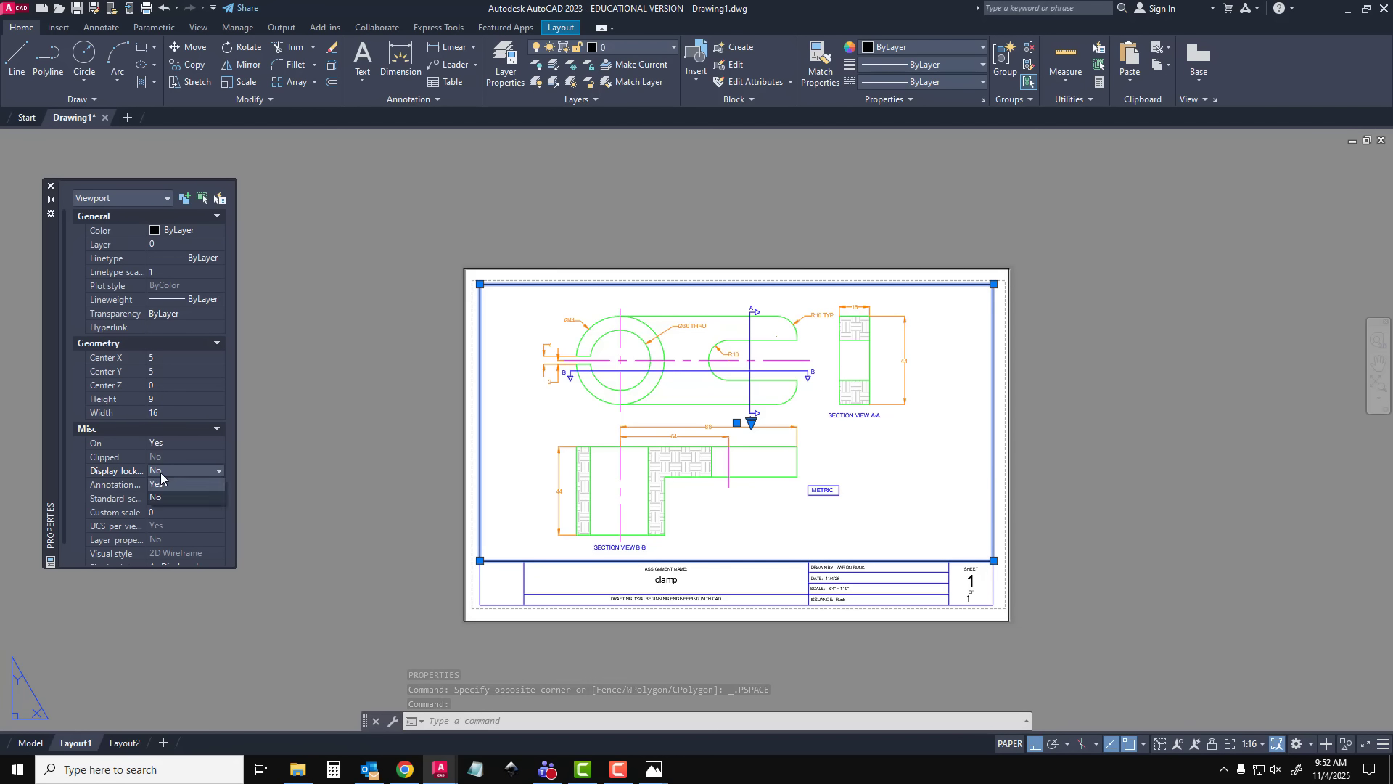
{"action": "left_click", "coordinate": [160, 484]}
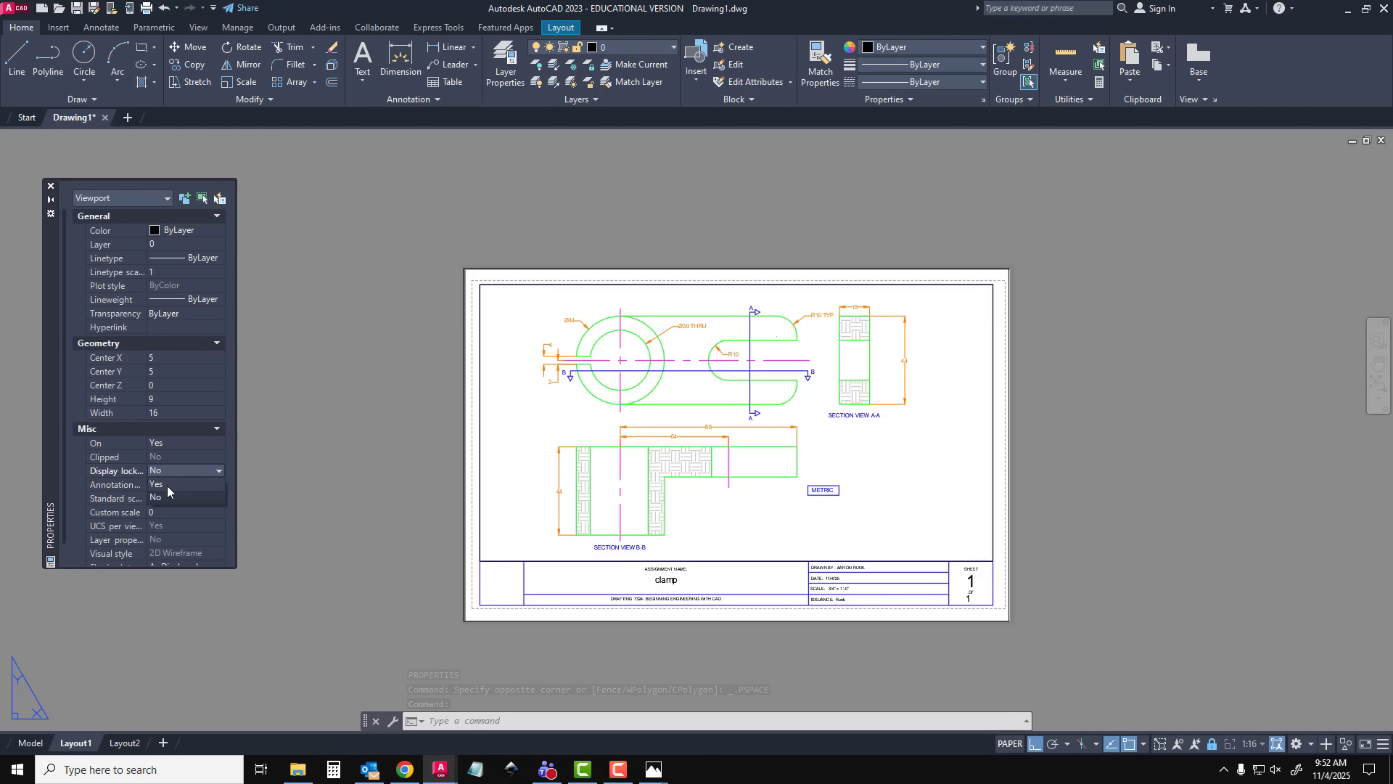
{"action": "left_click", "coordinate": [51, 186]}
{"action": "key", "text": "Escape"}
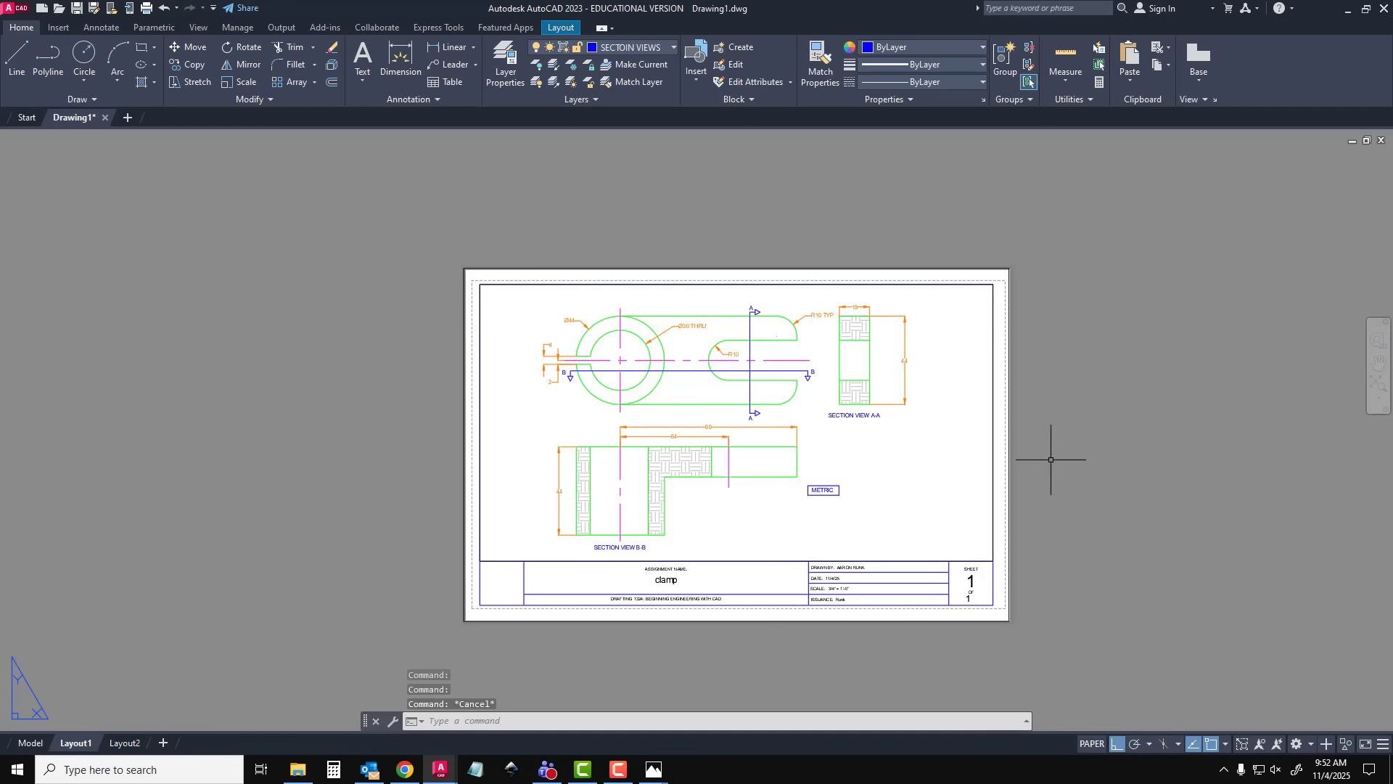
Preview the Layout1 plot with the current plot style, and exit the plot setup without plotting
{"action": "scroll", "coordinate": [988, 480], "scroll_direction": "up", "scroll_amount": 4}
{"action": "scroll", "coordinate": [928, 475], "scroll_direction": "down", "scroll_amount": 2}
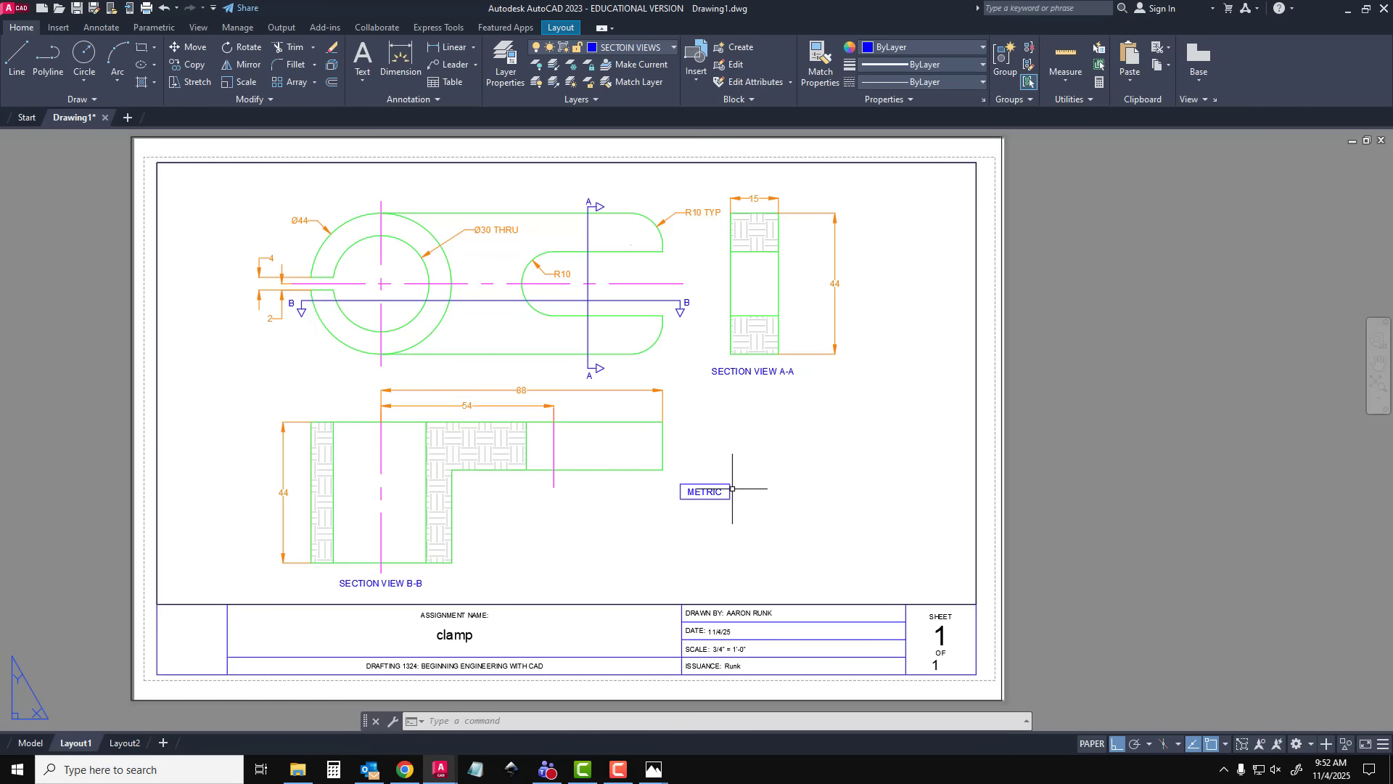
{"action": "middle_click_drag", "start_coordinate": [735, 490], "coordinate": [803, 488]}
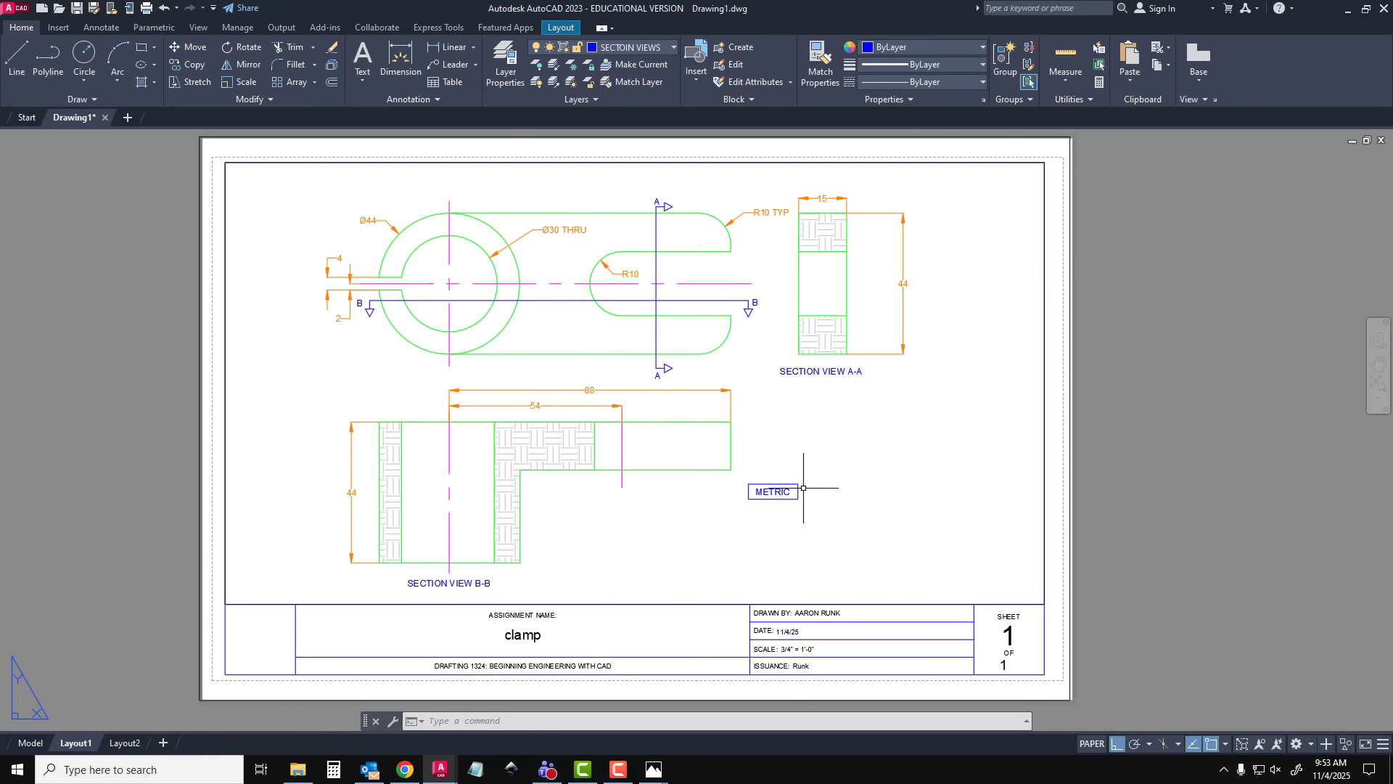
{"action": "key", "text": "ctrl+p"}
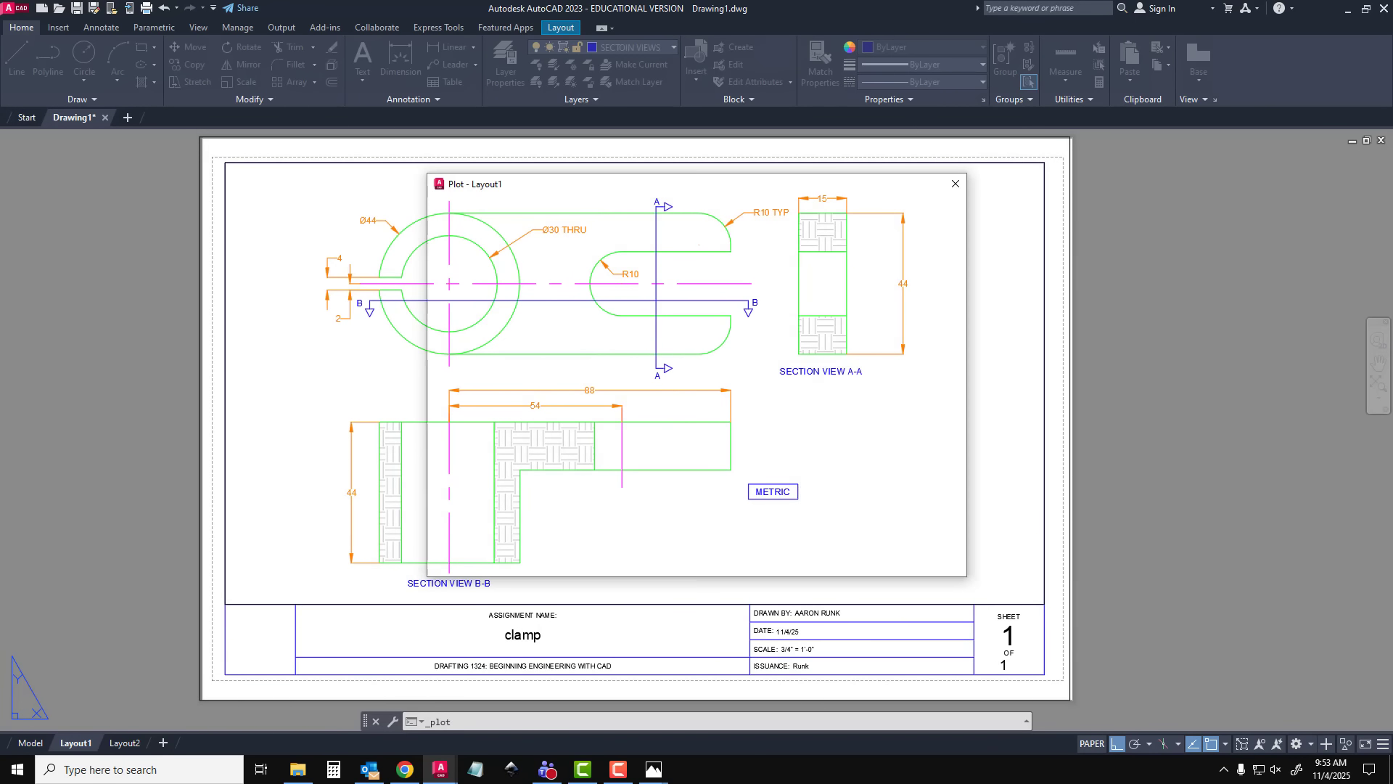
{"action": "left_click", "coordinate": [457, 559]}
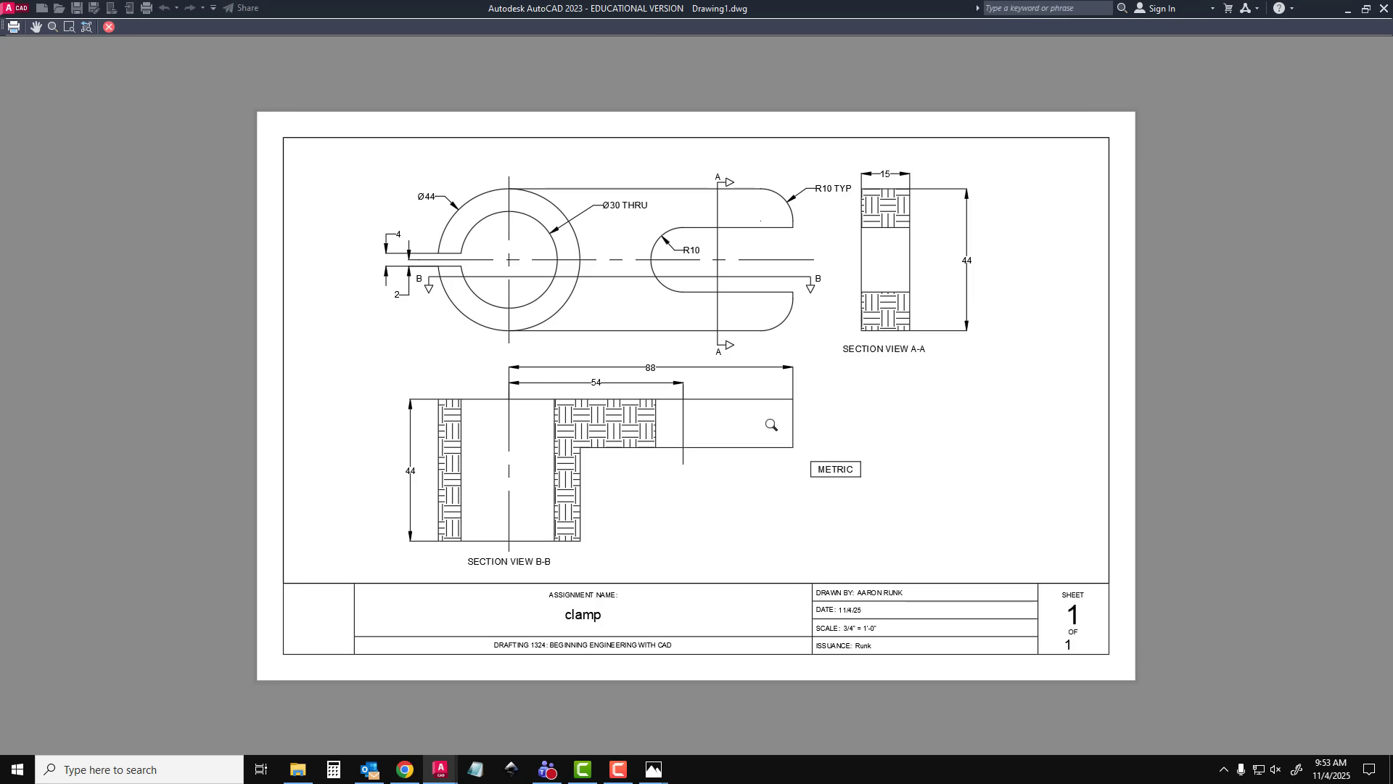
{"action": "key", "text": "Escape"}
{"action": "key", "text": "Escape"}
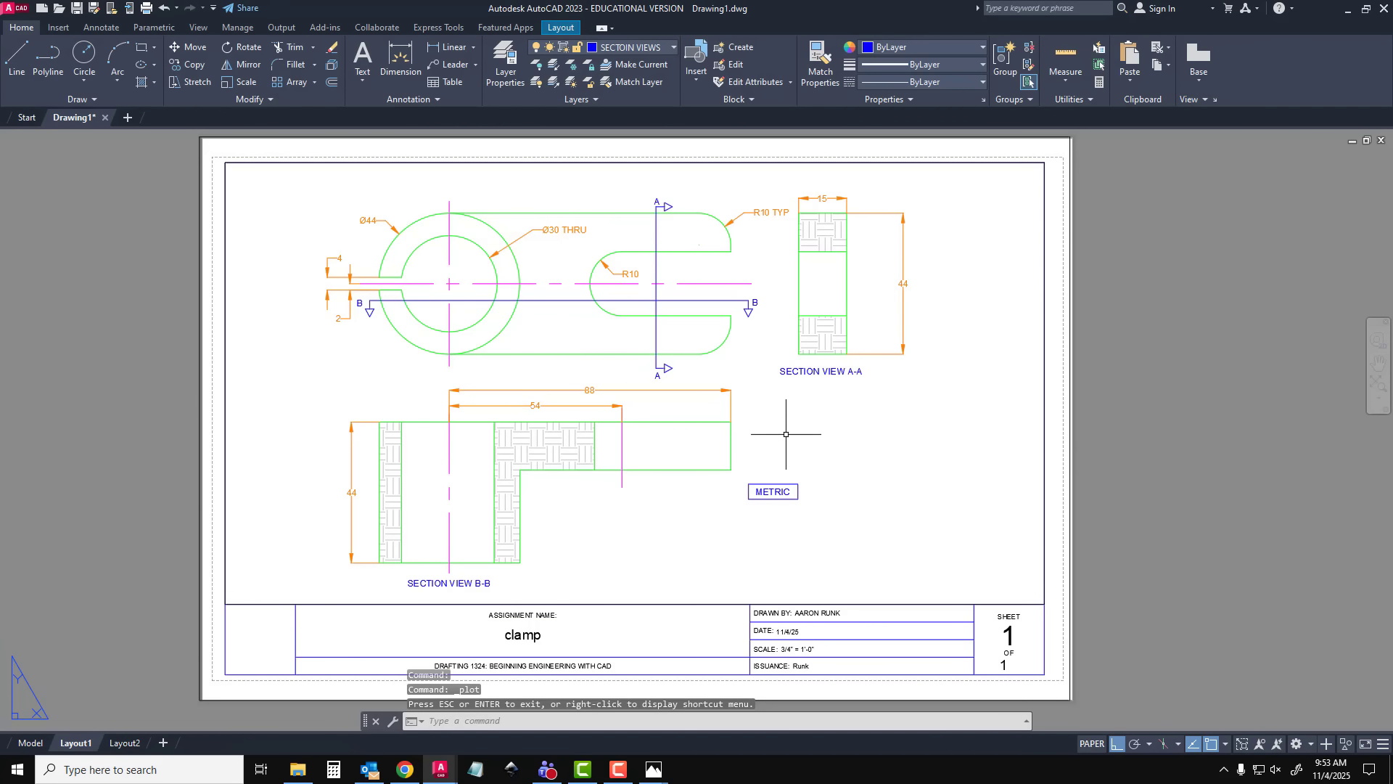
Set the plot style table to Grayscale.ctb, apply it to the layout, and preview the plot
{"action": "key", "text": "ctrl+p"}
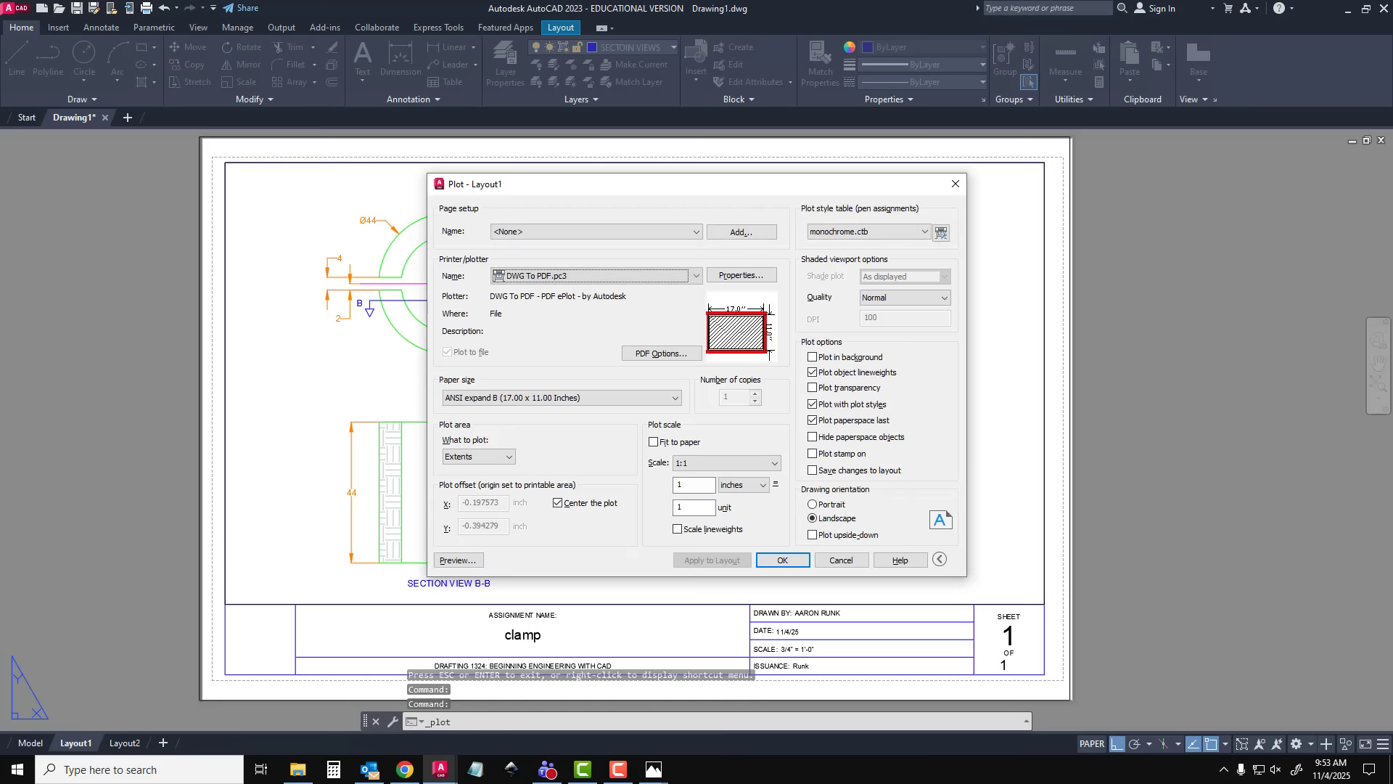
{"action": "left_click", "coordinate": [868, 234]}
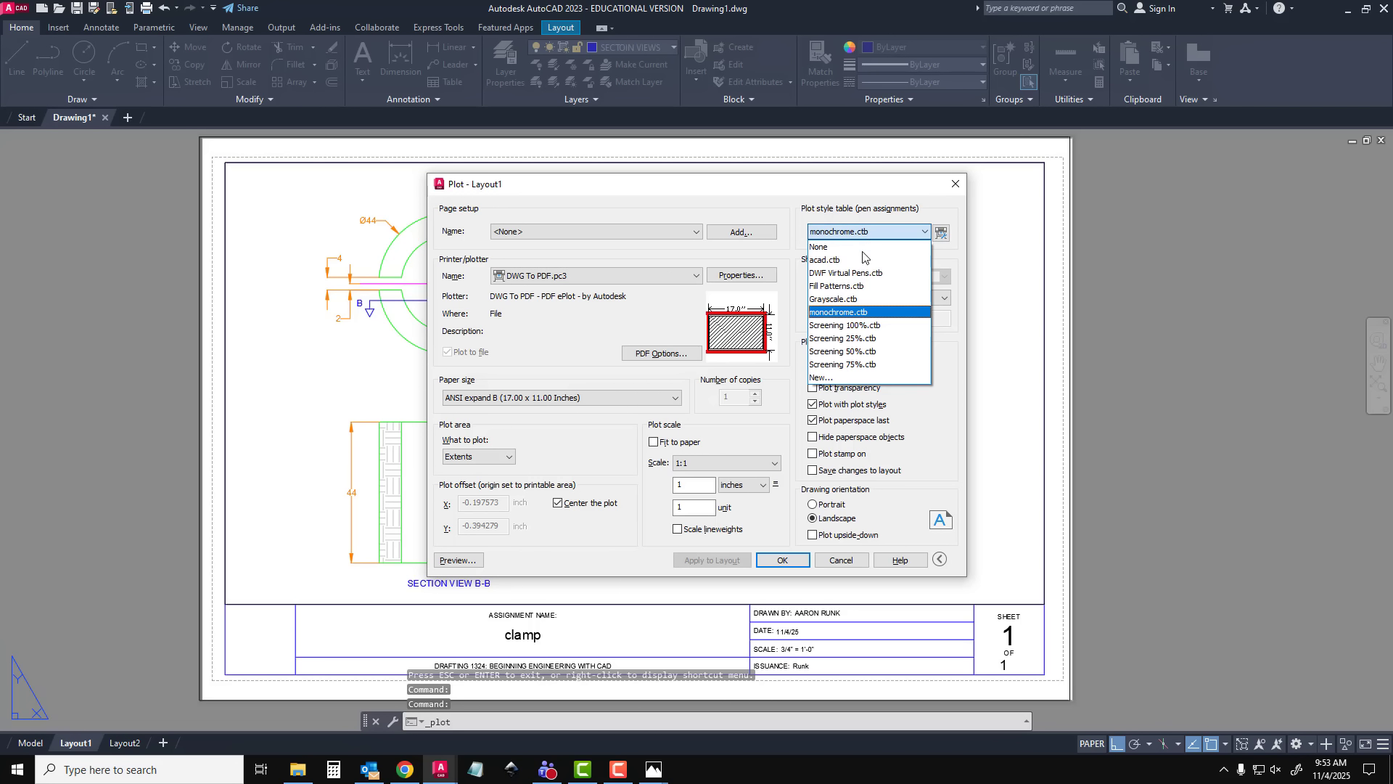
{"action": "left_click", "coordinate": [854, 298]}
{"action": "left_click", "coordinate": [742, 562]}
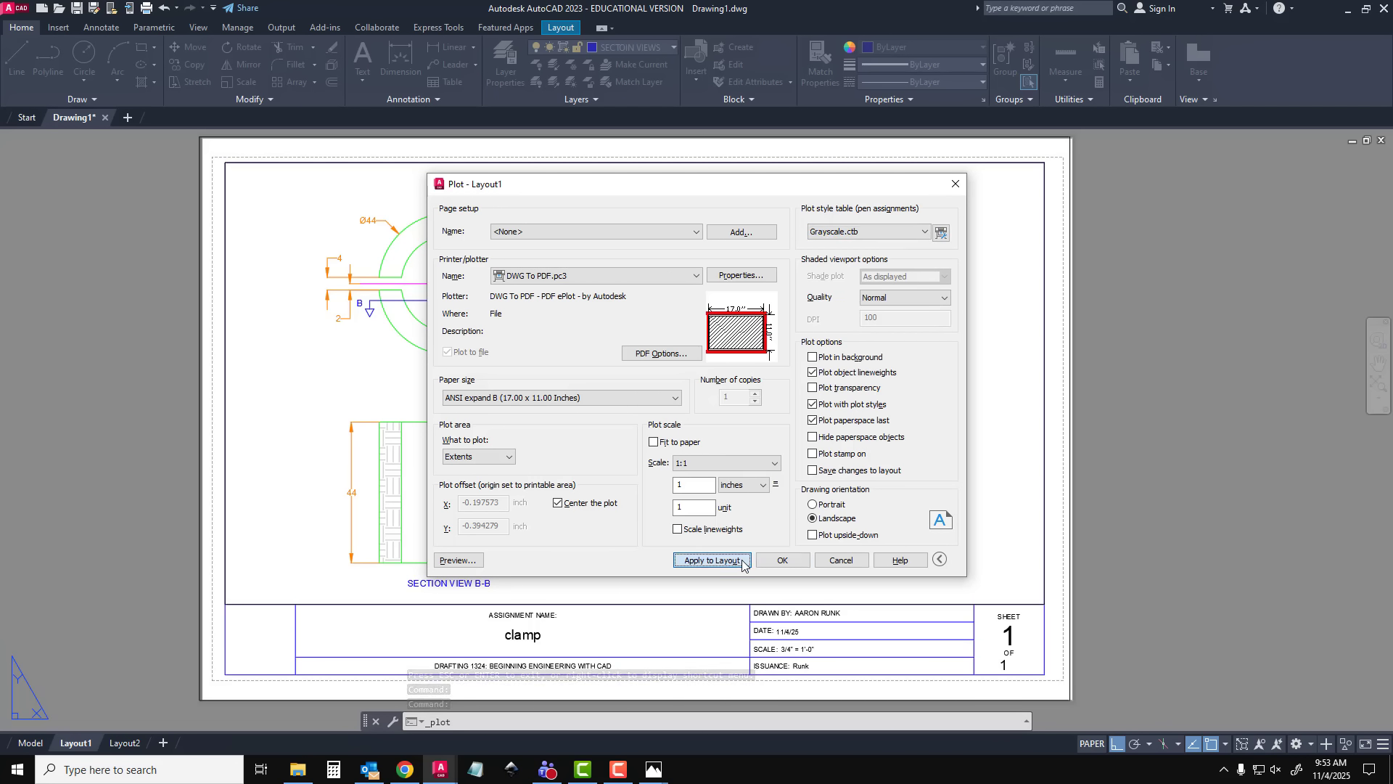
{"action": "left_click", "coordinate": [464, 560]}
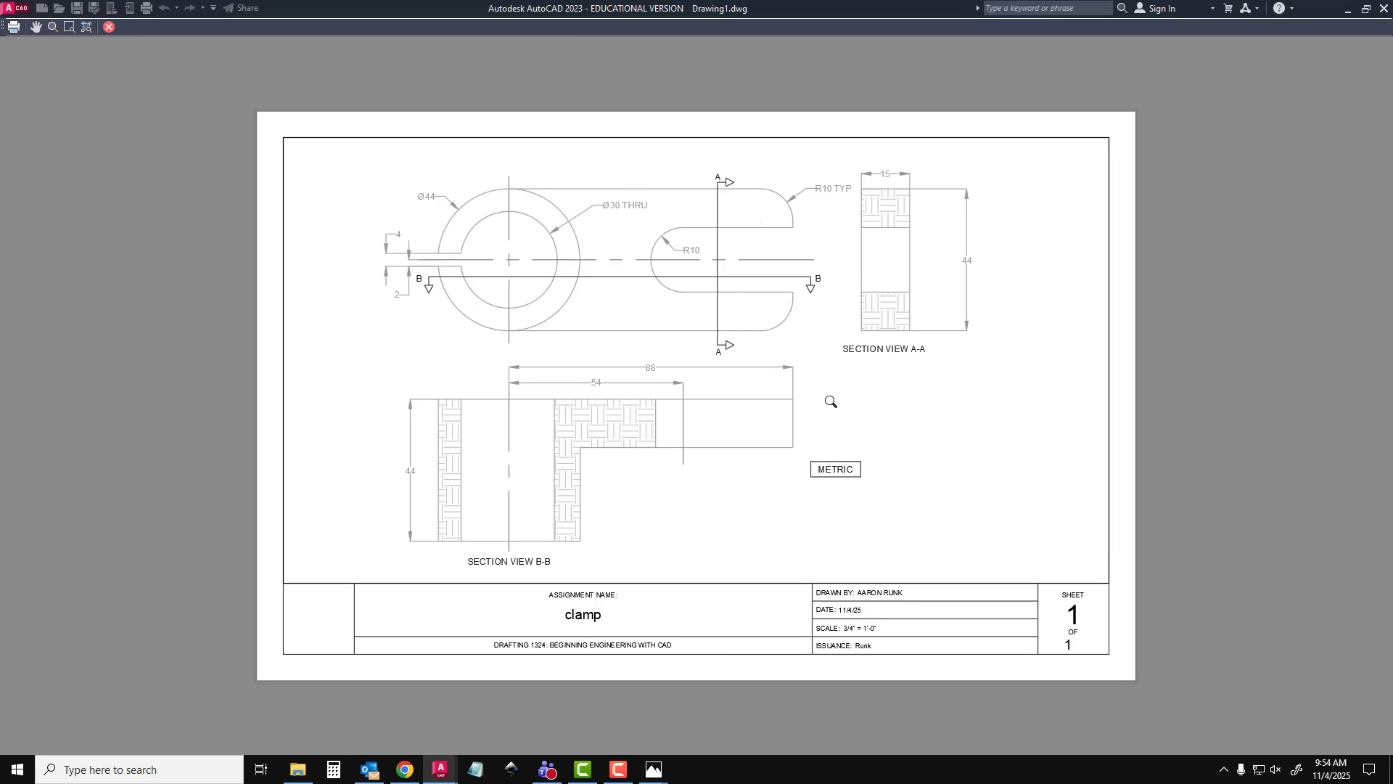
{"action": "key", "text": "Escape"}
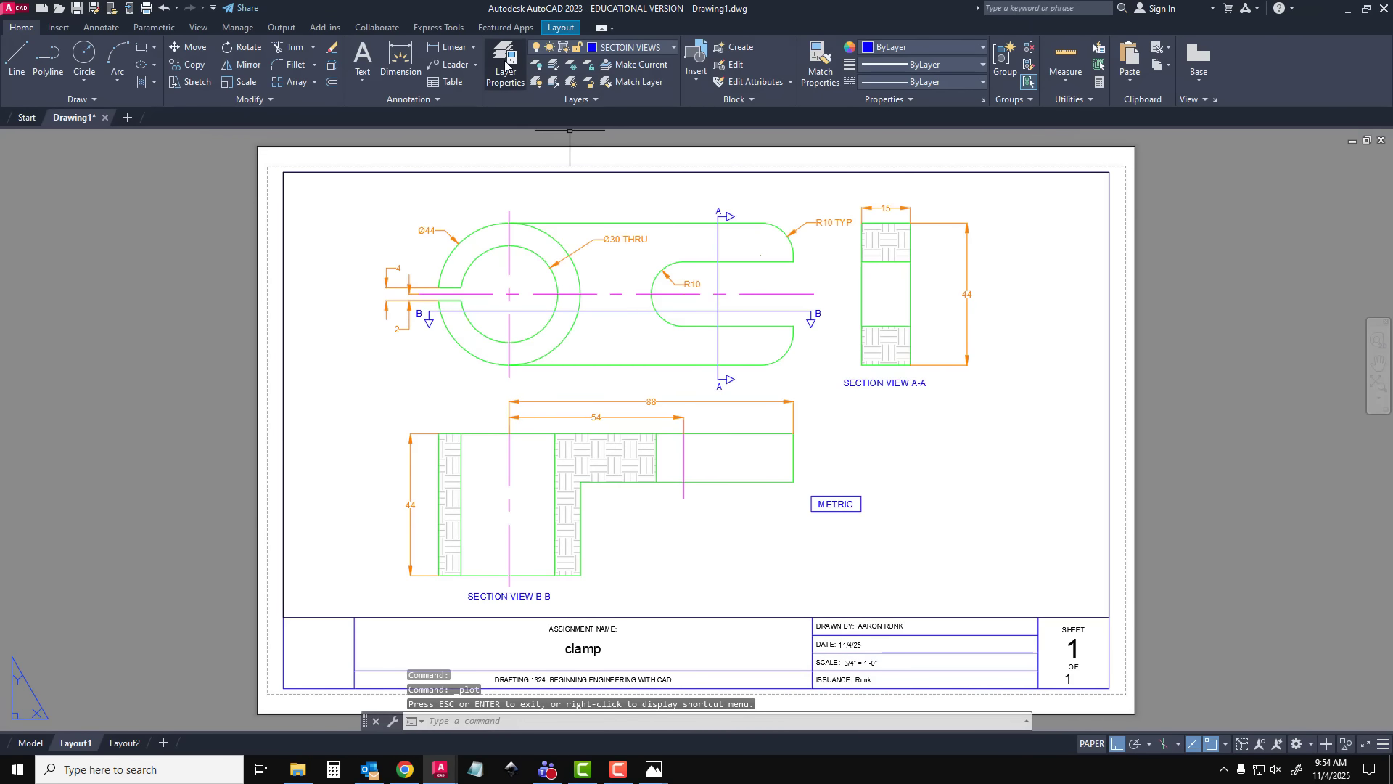
Change the color of the clamp outline's MODLE layer to blue (index color 5)
{"action": "left_click", "coordinate": [505, 64]}
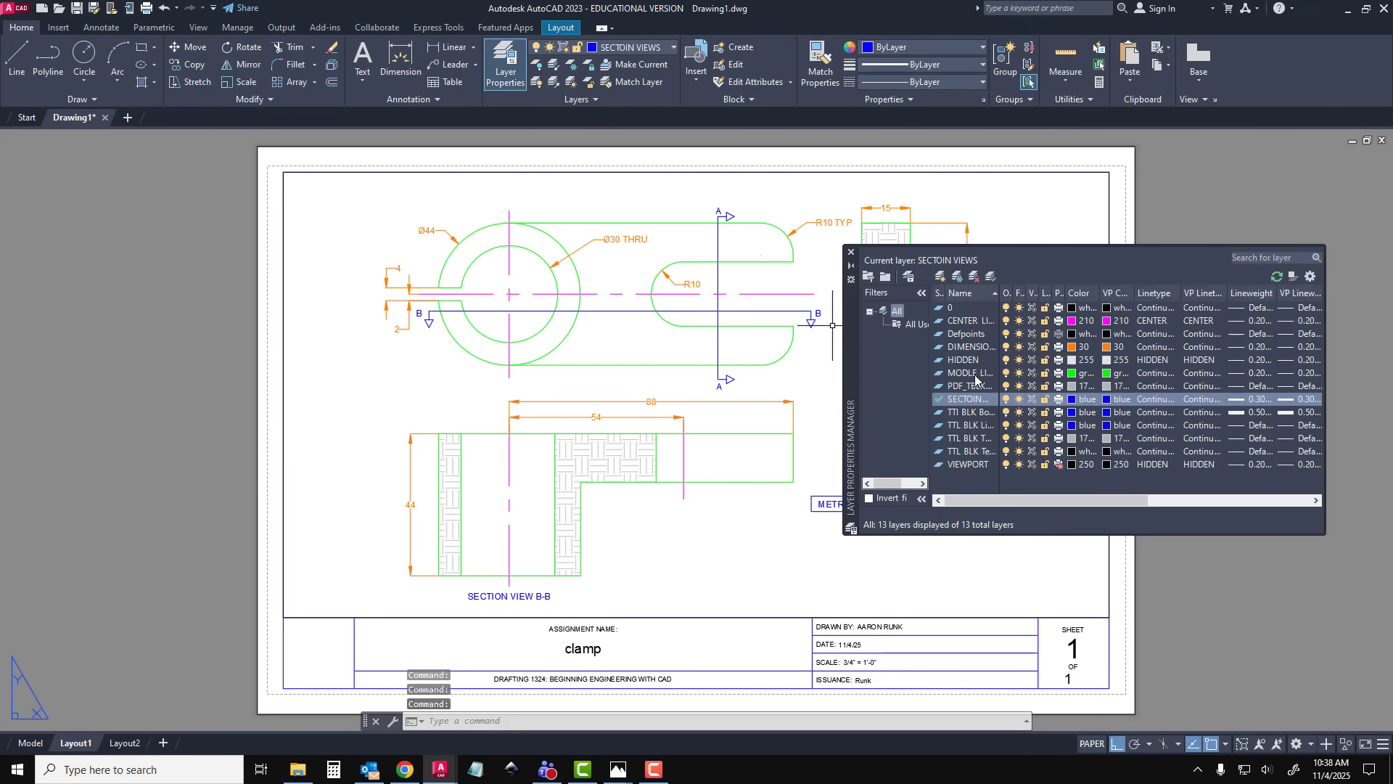
{"action": "left_click", "coordinate": [971, 373]}
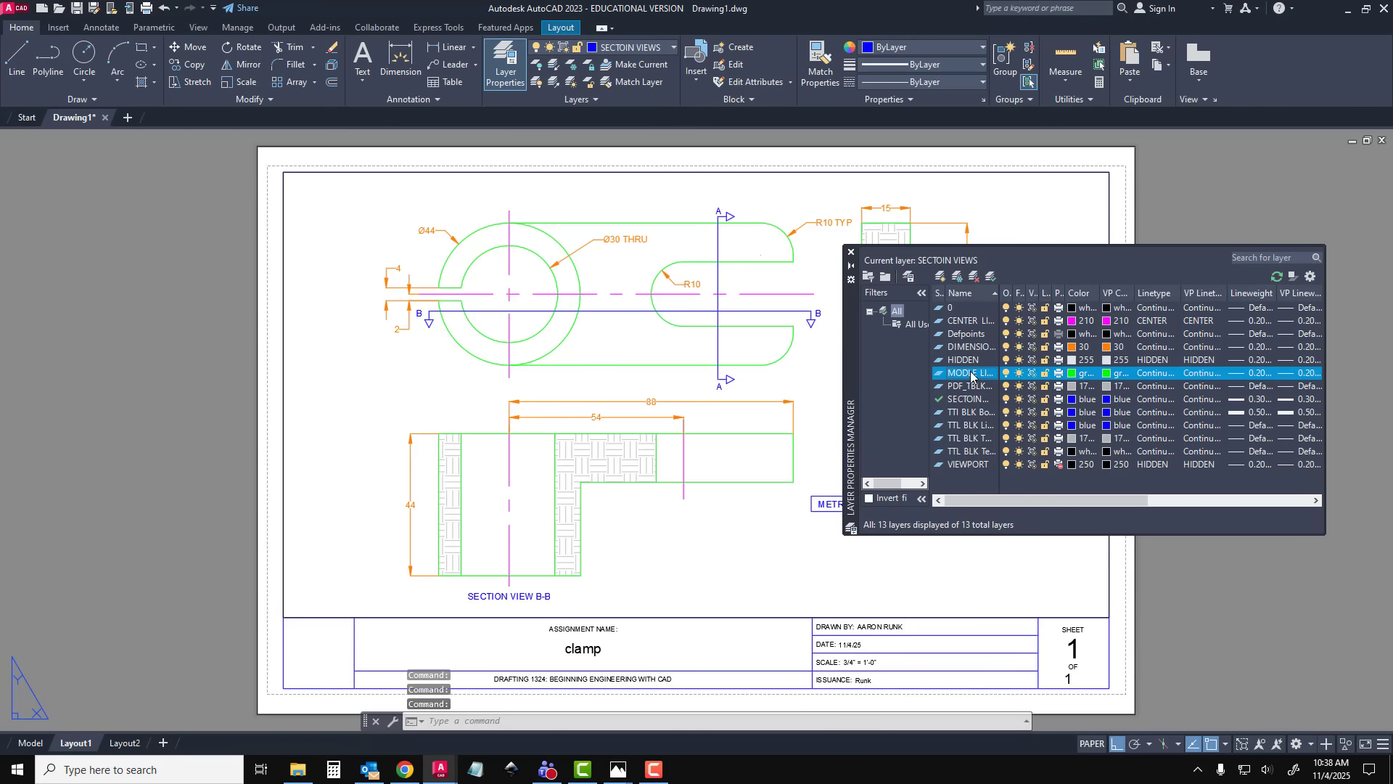
{"action": "left_click", "coordinate": [1083, 377]}
{"action": "left_click", "coordinate": [911, 422]}
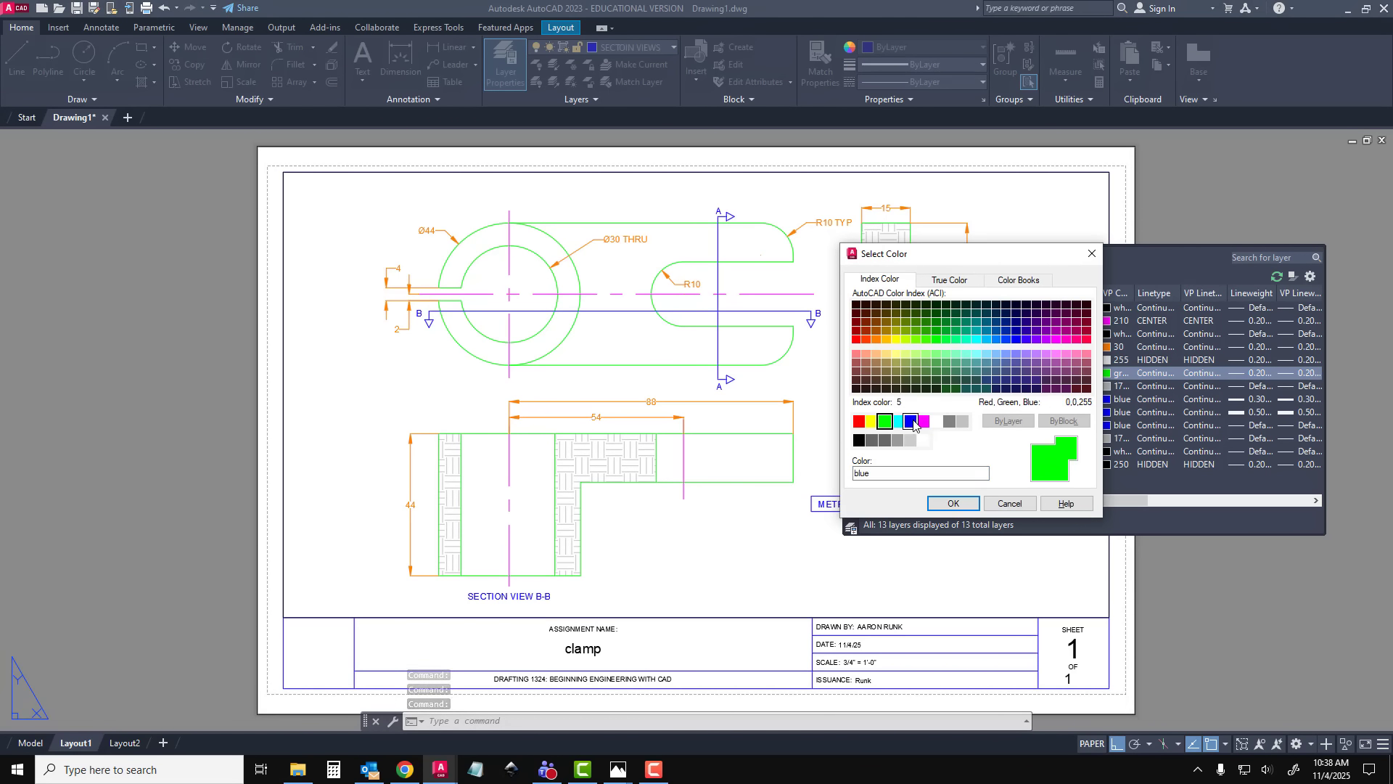
{"action": "left_click", "coordinate": [953, 503]}
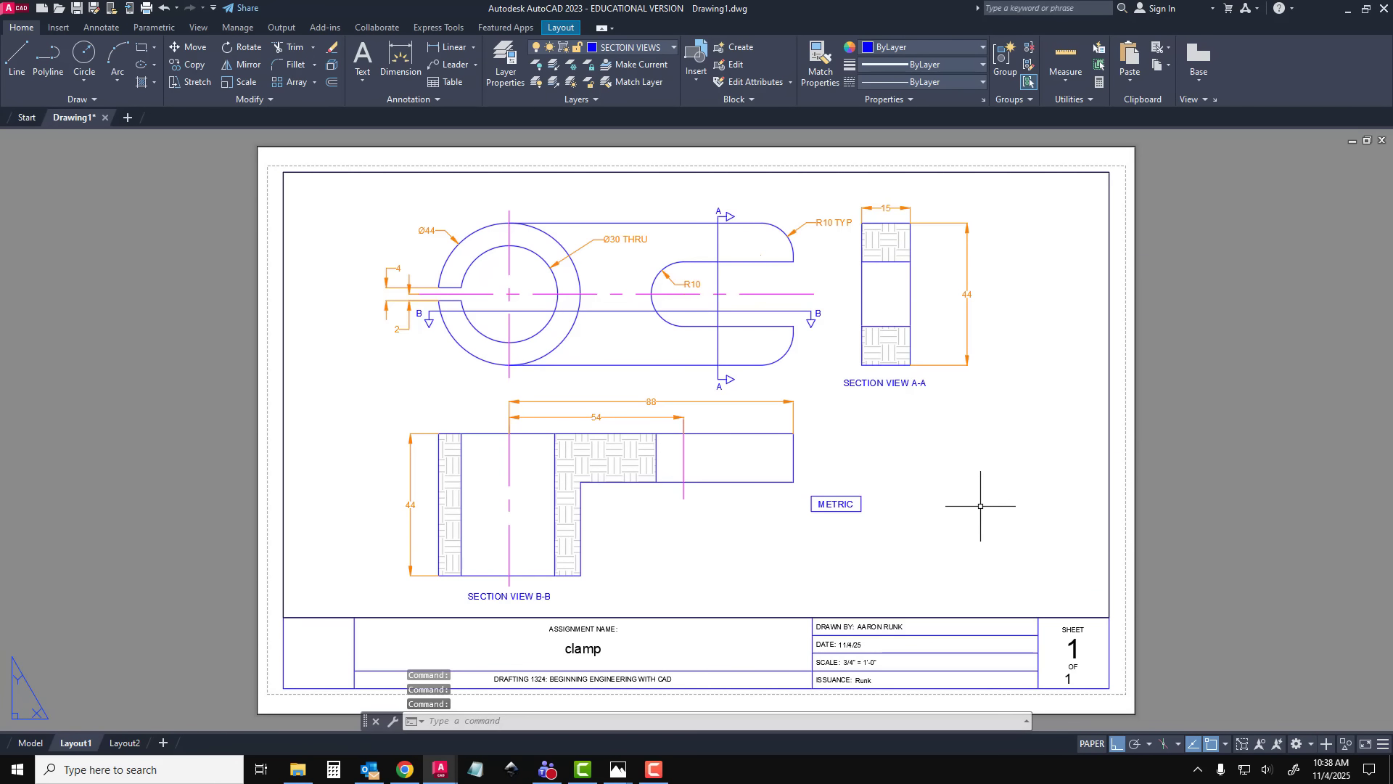
Preview the Layout1 plot, examine the outline and dimension line shades up close, and leave the plot setup without plotting
{"action": "key", "text": "ctrl+p"}
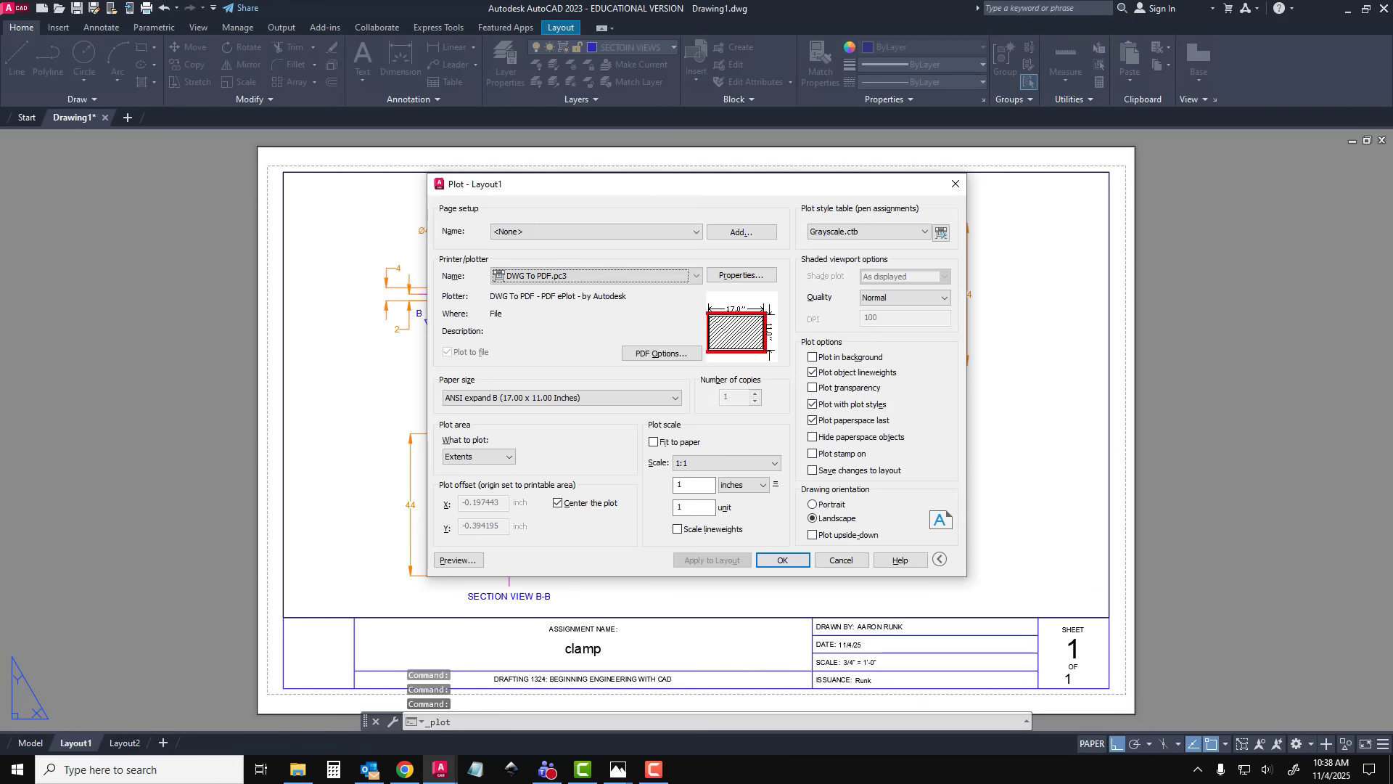
{"action": "left_click", "coordinate": [459, 560]}
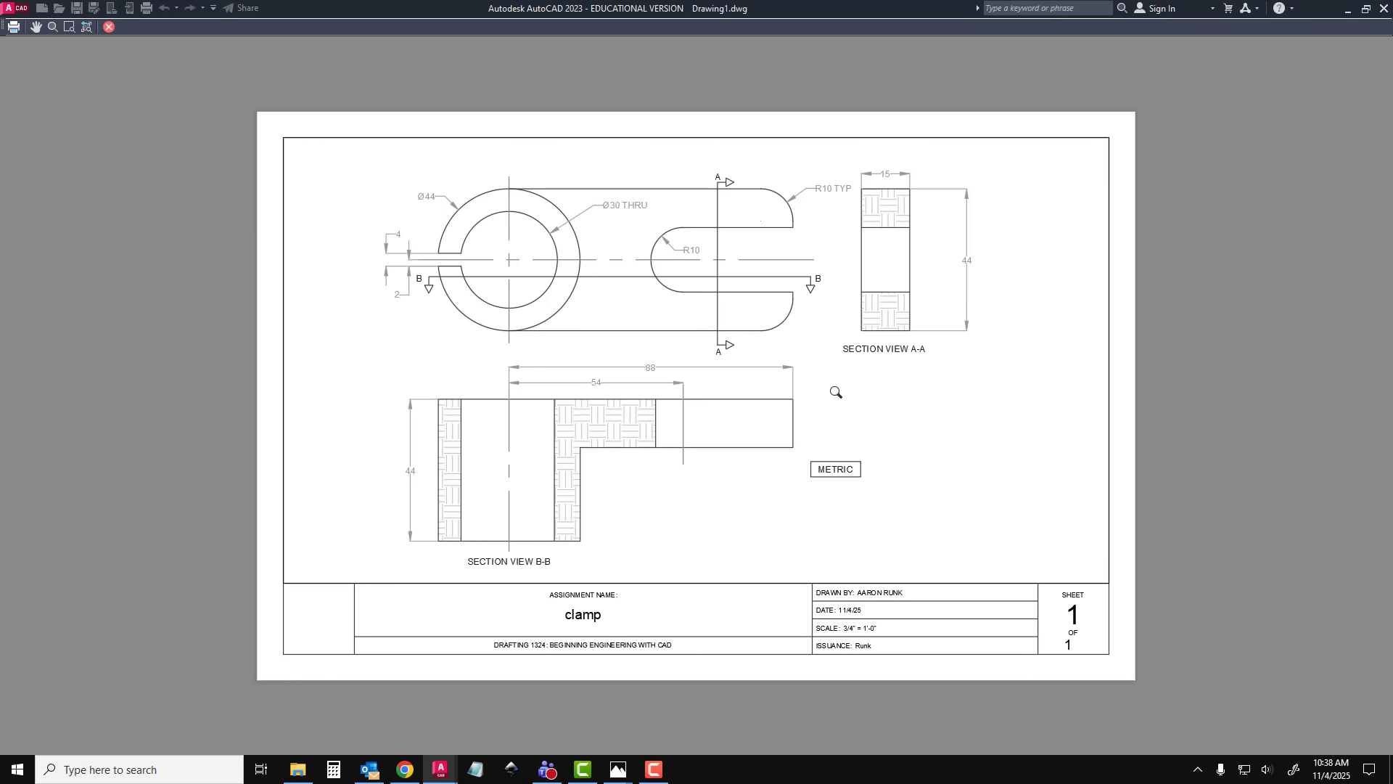
{"action": "scroll", "coordinate": [791, 218], "scroll_direction": "up", "scroll_amount": 6}
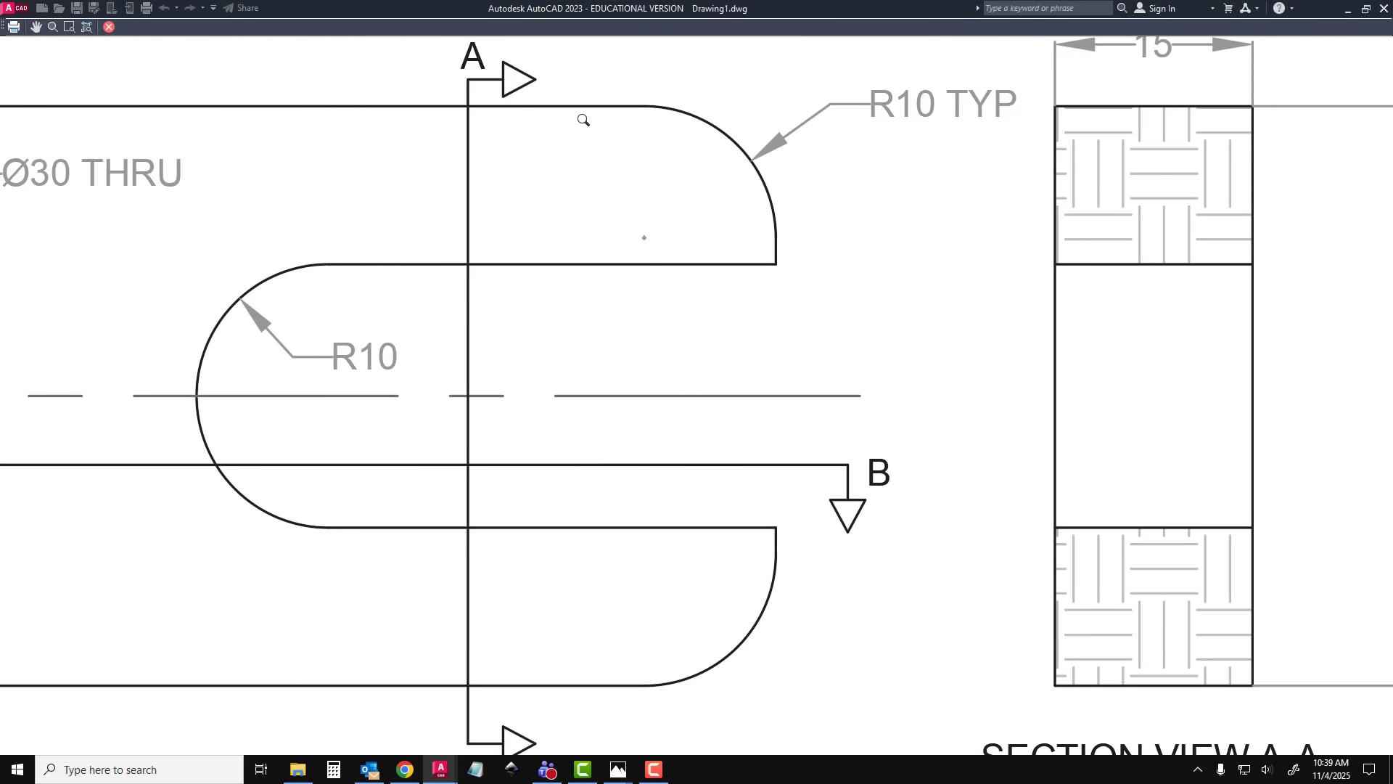
{"action": "scroll", "coordinate": [773, 316], "scroll_direction": "down", "scroll_amount": 2}
{"action": "scroll", "coordinate": [824, 280], "scroll_direction": "down", "scroll_amount": 2}
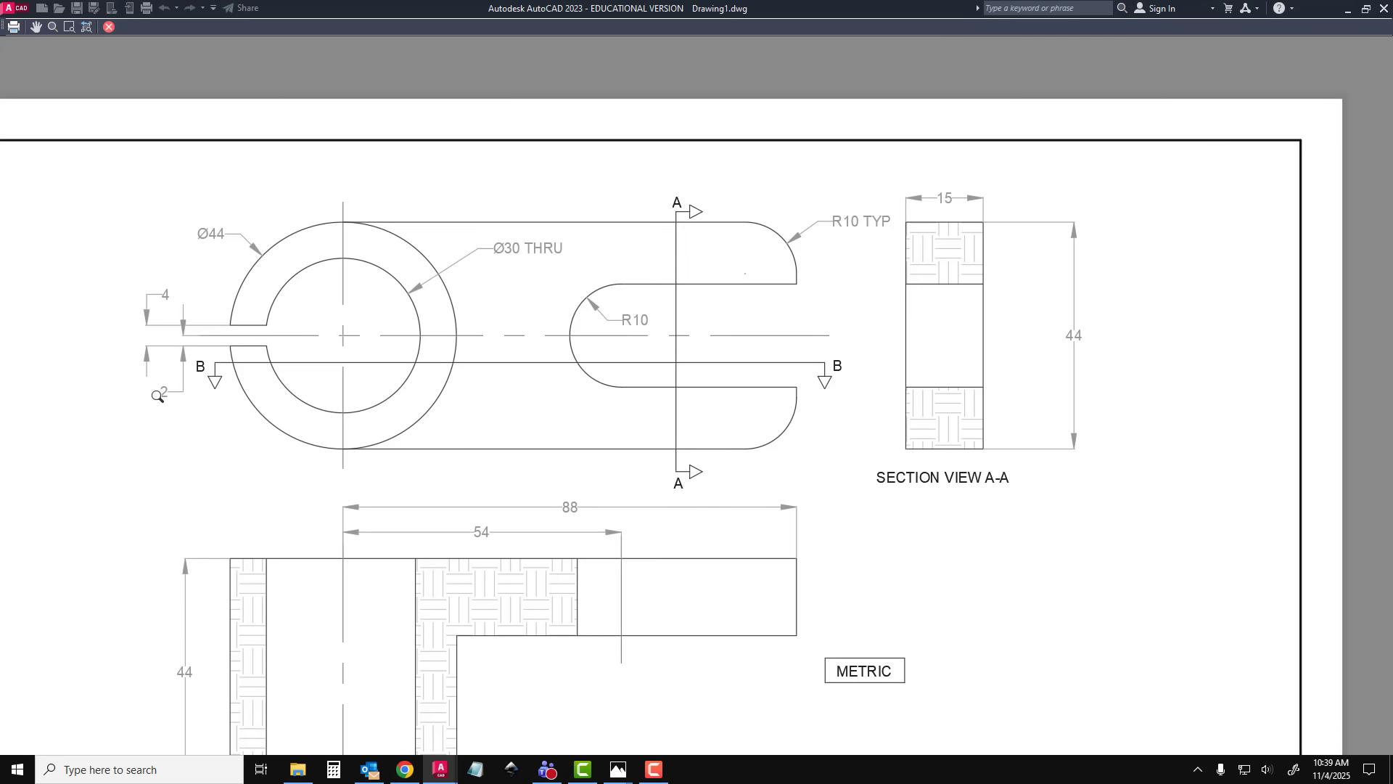
{"action": "scroll", "coordinate": [821, 514], "scroll_direction": "down", "scroll_amount": 2}
{"action": "middle_click_drag", "start_coordinate": [793, 538], "coordinate": [776, 400]}
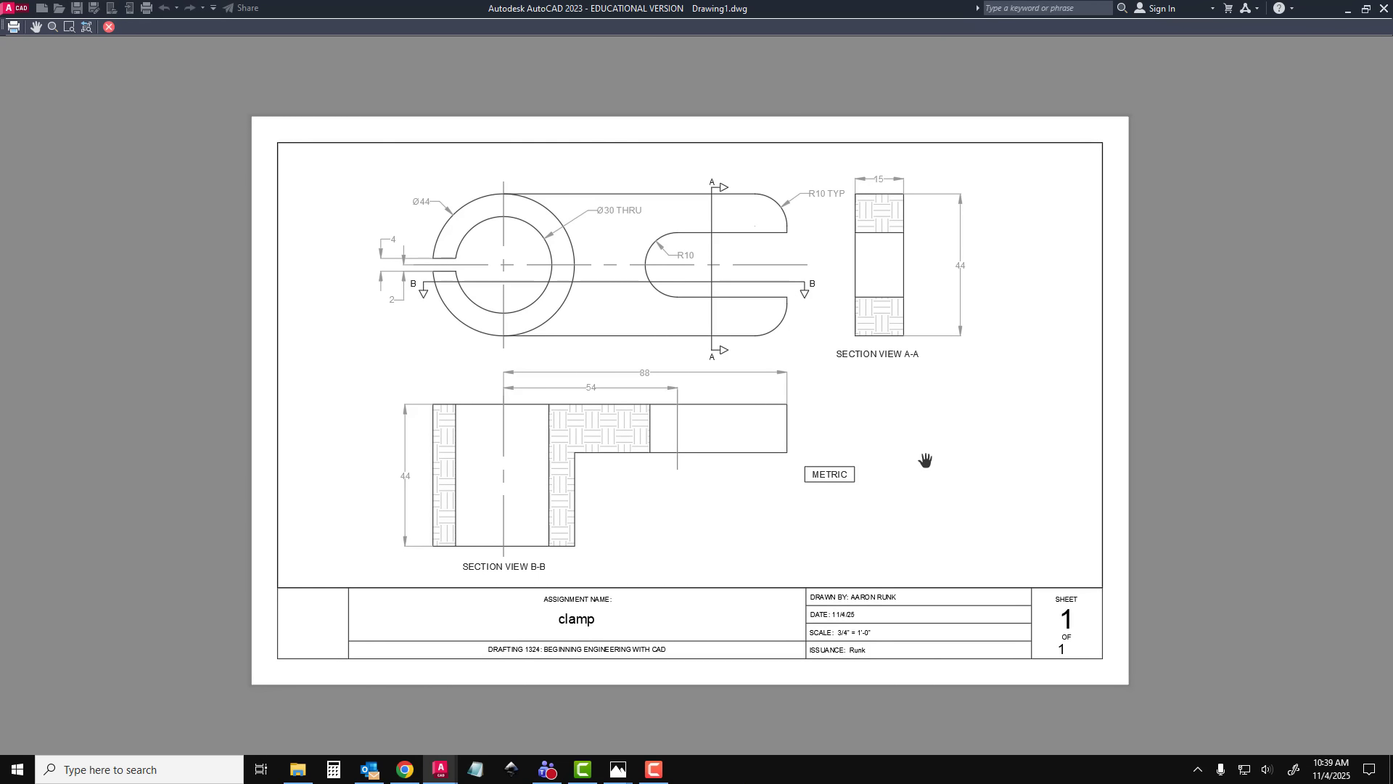
{"action": "key", "text": "Escape"}
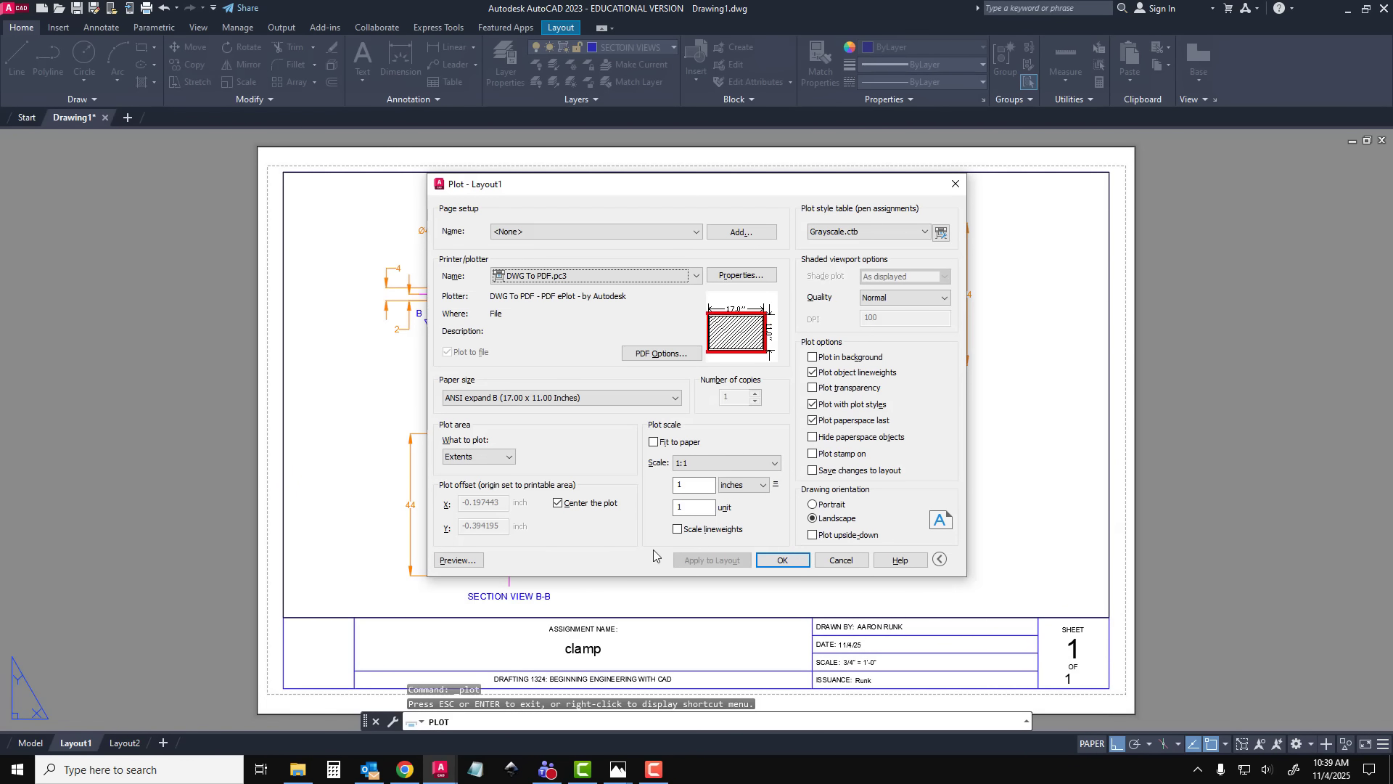
{"action": "left_click", "coordinate": [842, 560]}
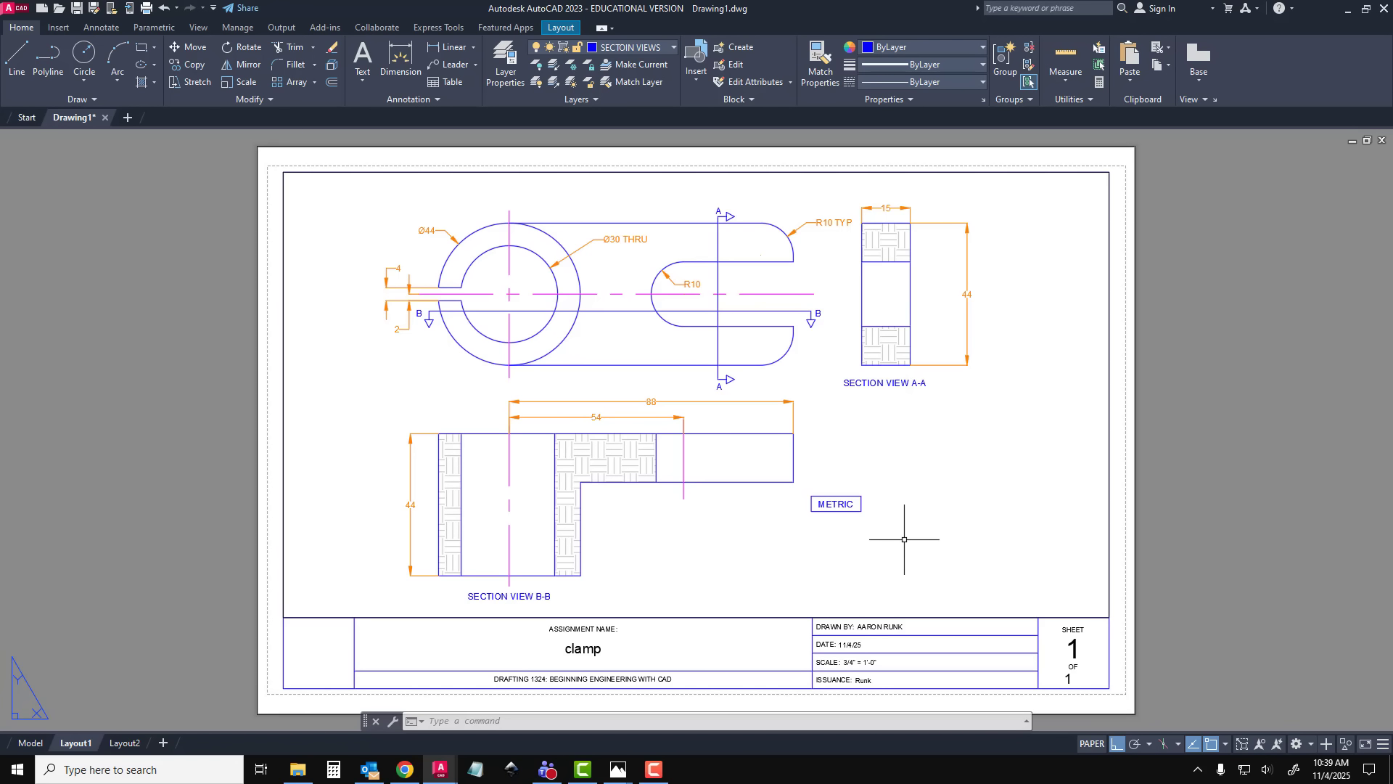
Plot Layout1 to PDF and save it as Drawing1-Layout1.pdf
{"action": "key", "text": "ctrl+p"}
{"action": "key", "text": "Return"}
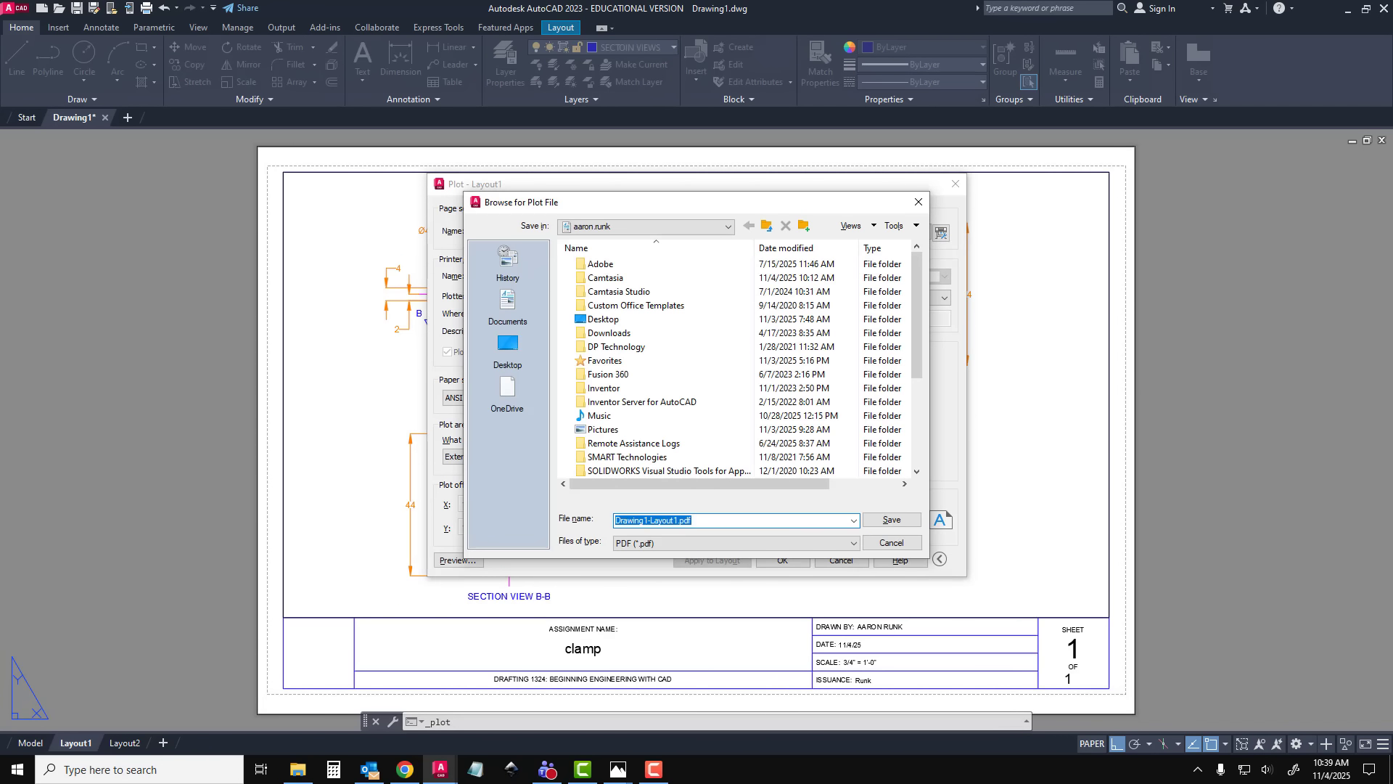
{"action": "left_click", "coordinate": [894, 521]}
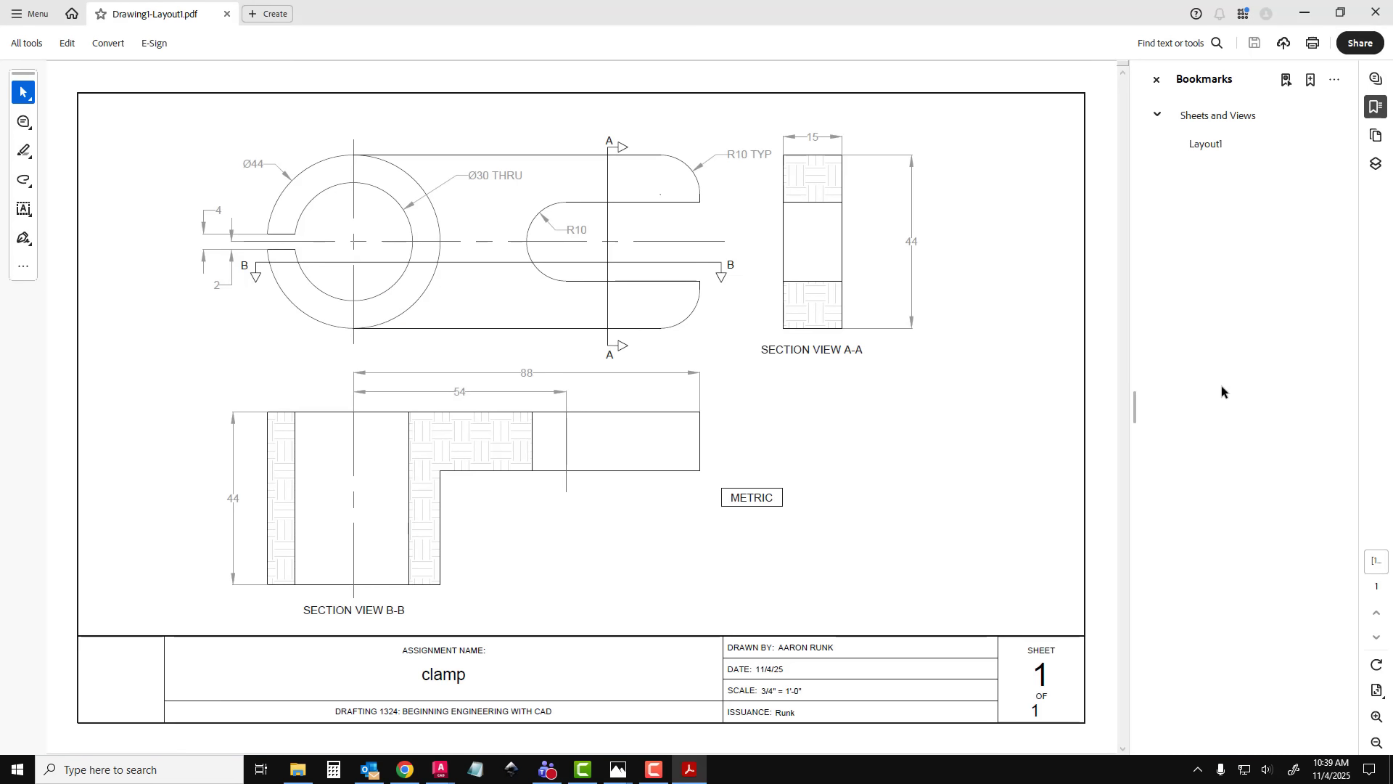